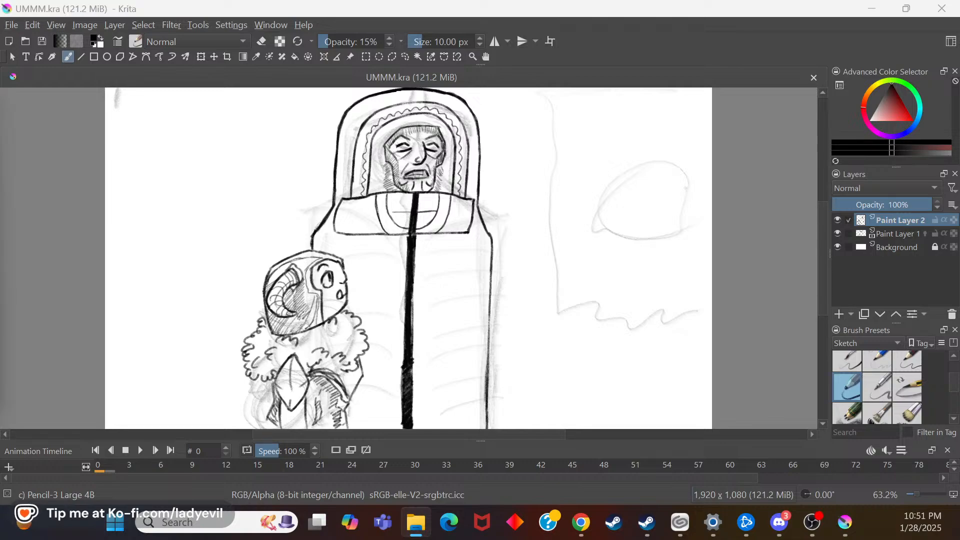
left_click(479, 435)
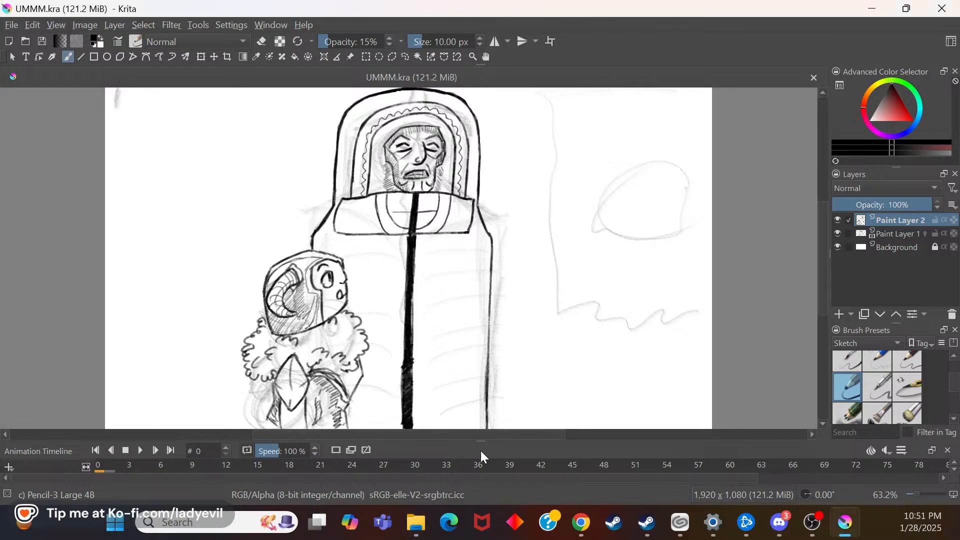
left_click_drag(483, 440, 493, 360)
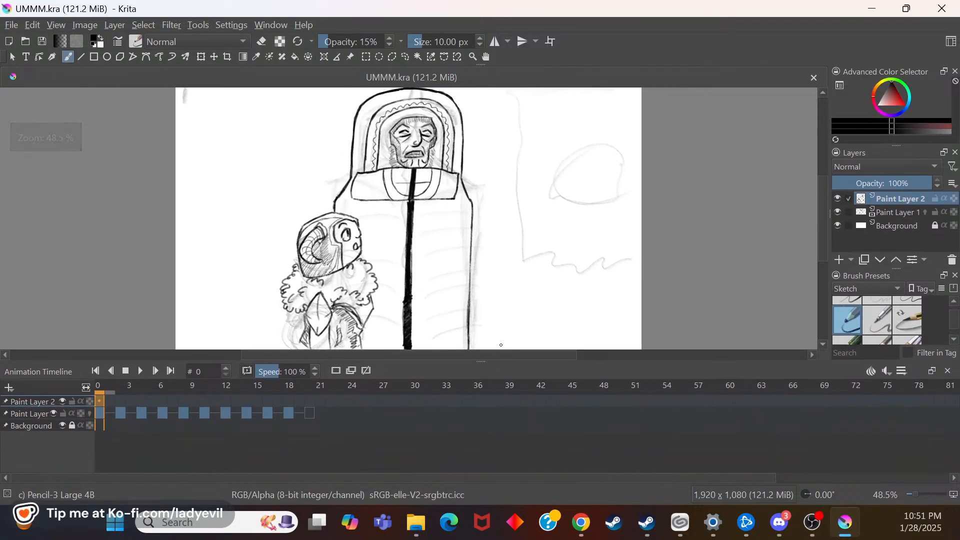
left_click(117, 416)
left_click(98, 413)
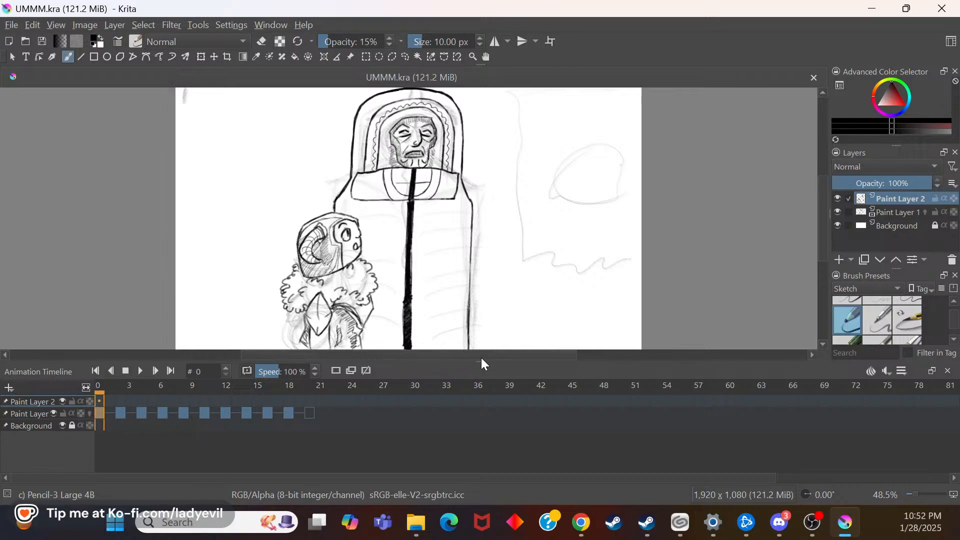
left_click_drag(482, 364, 498, 499)
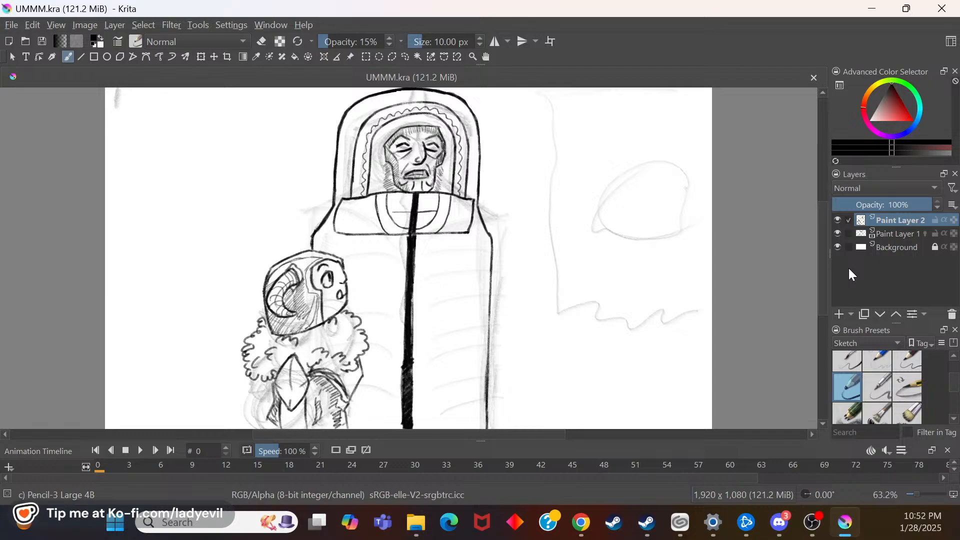
Step: Draw a long vertical seam line down the robe on Paint Layer 2, between the central black stripe and the right outline
mouse_move(818, 244)
left_mouse_down()
mouse_move(821, 228)
mouse_move(817, 270)
mouse_move(818, 254)
left_mouse_up()
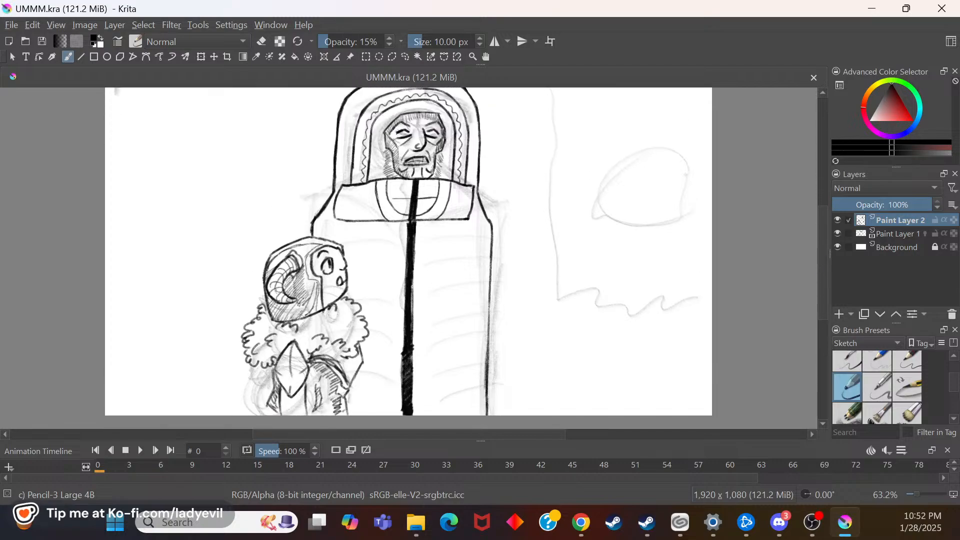
right_click(528, 281)
left_click_drag(495, 398, 520, 403)
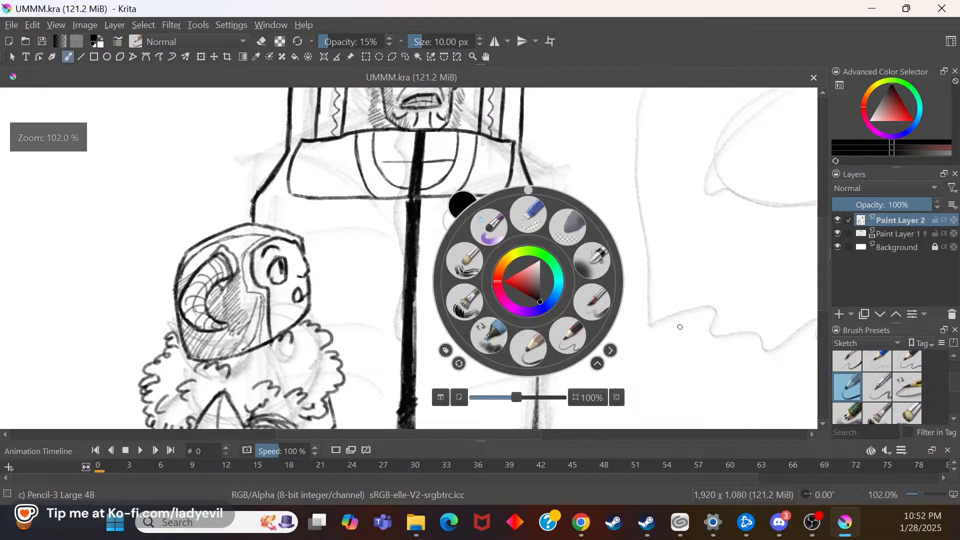
left_click(647, 351)
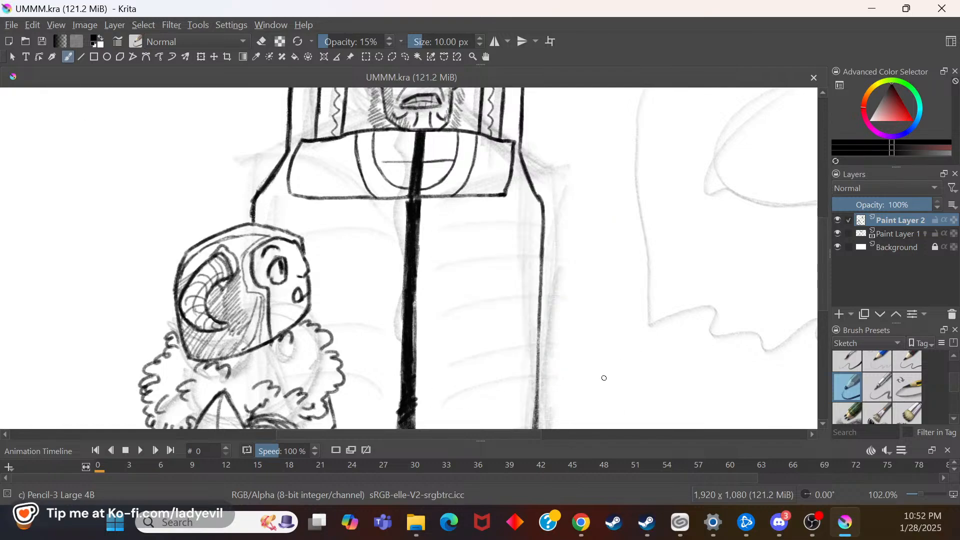
left_click_drag(504, 210, 507, 282)
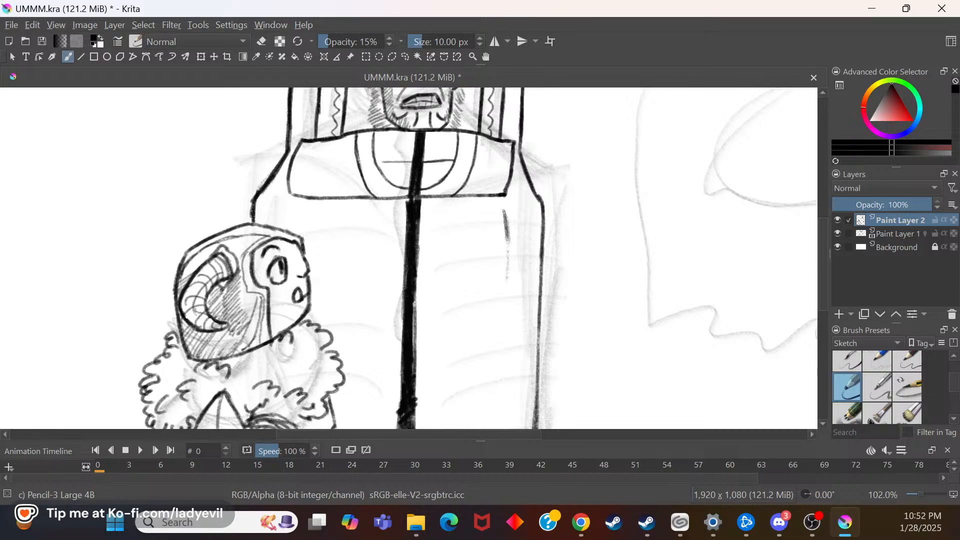
left_click_drag(507, 247, 504, 323)
left_click_drag(506, 290, 502, 356)
left_click_drag(823, 247, 822, 287)
mouse_move(500, 196)
left_mouse_down()
mouse_move(497, 274)
mouse_move(498, 264)
left_mouse_up()
left_click_drag(824, 280, 824, 244)
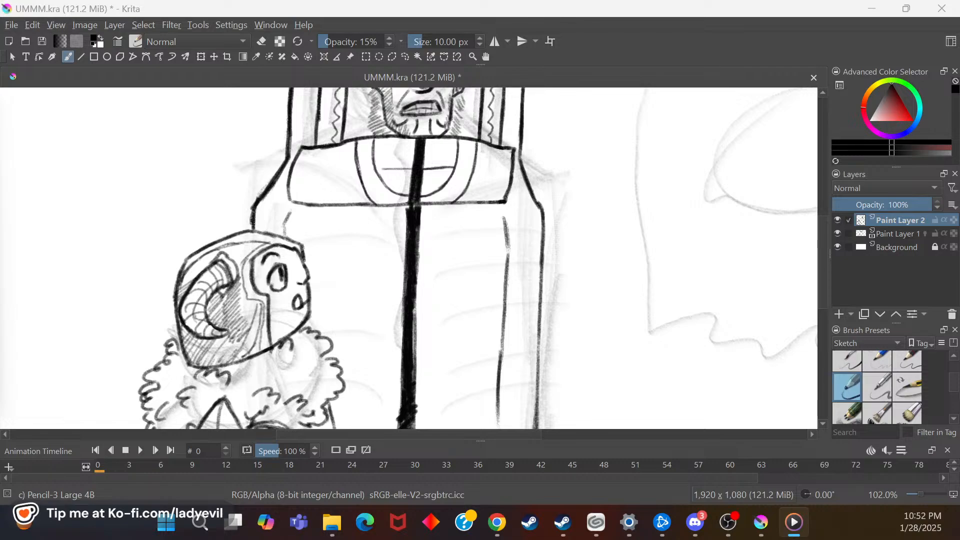
Step: Draw a short vertical line across the top of the hood's outer band
scroll(821, 260, "up", 5)
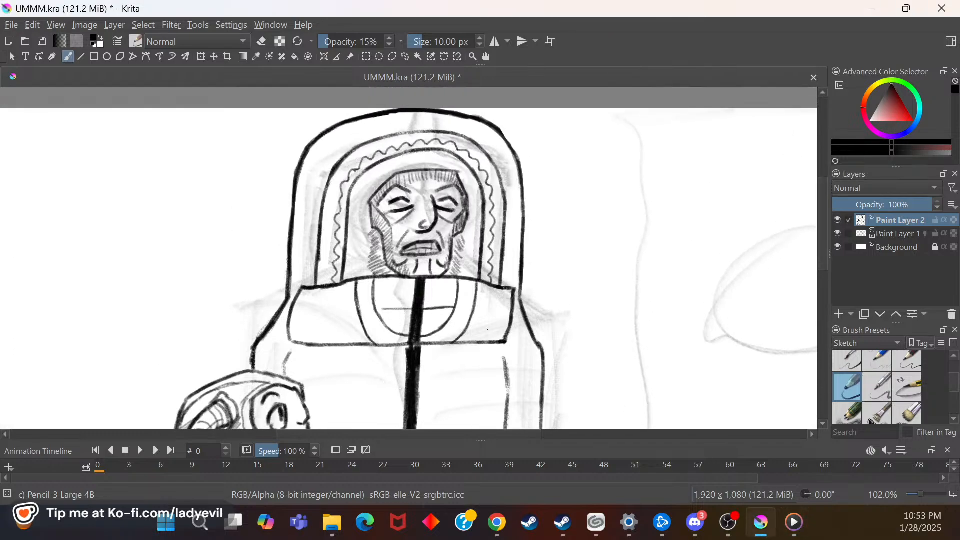
left_click(836, 220)
left_click(838, 220)
mouse_move(434, 114)
left_mouse_down()
mouse_move(433, 130)
mouse_move(433, 116)
left_mouse_up()
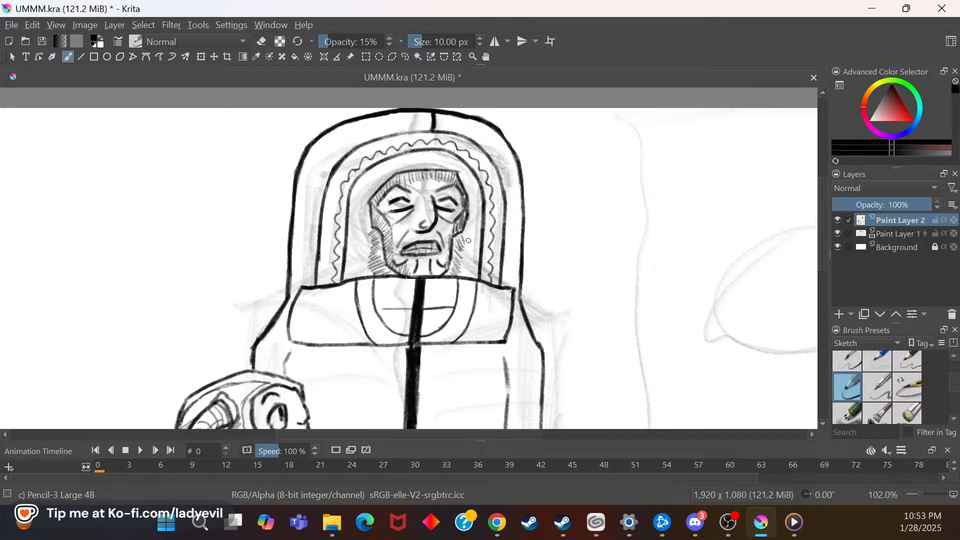
Step: Set the Pencil-3 Large 4B brush size to 5 px for finer detail on the hood
right_click(463, 262)
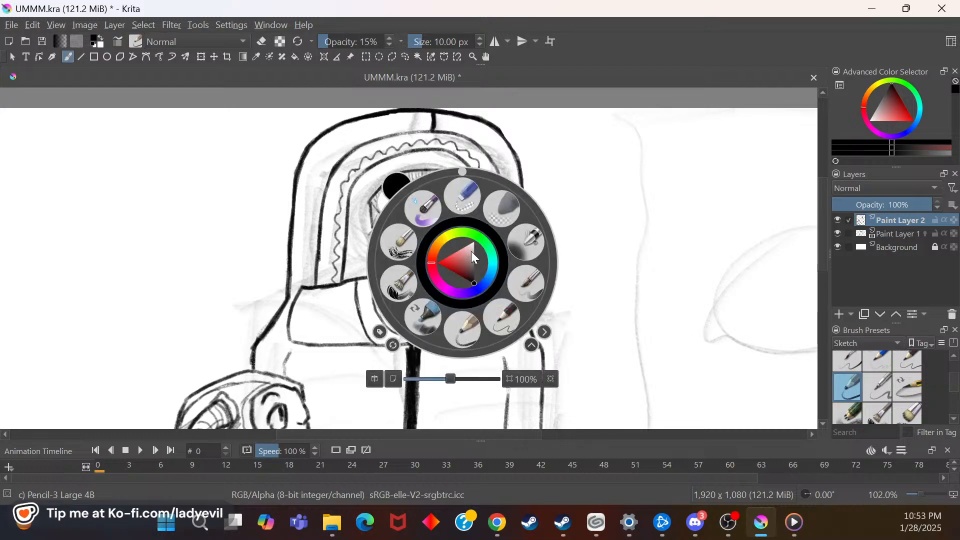
left_click_drag(453, 382, 460, 386)
left_click(620, 276)
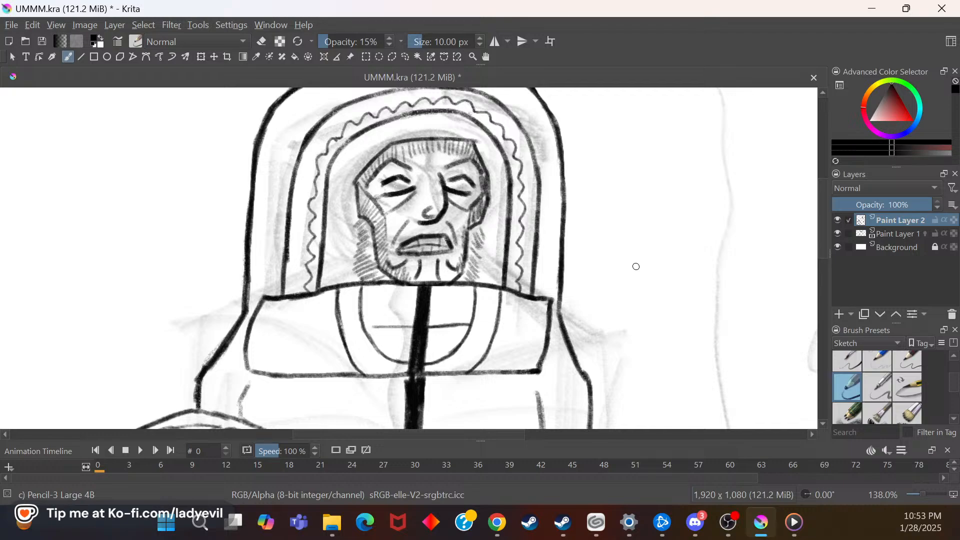
scroll(823, 248, "up", 3)
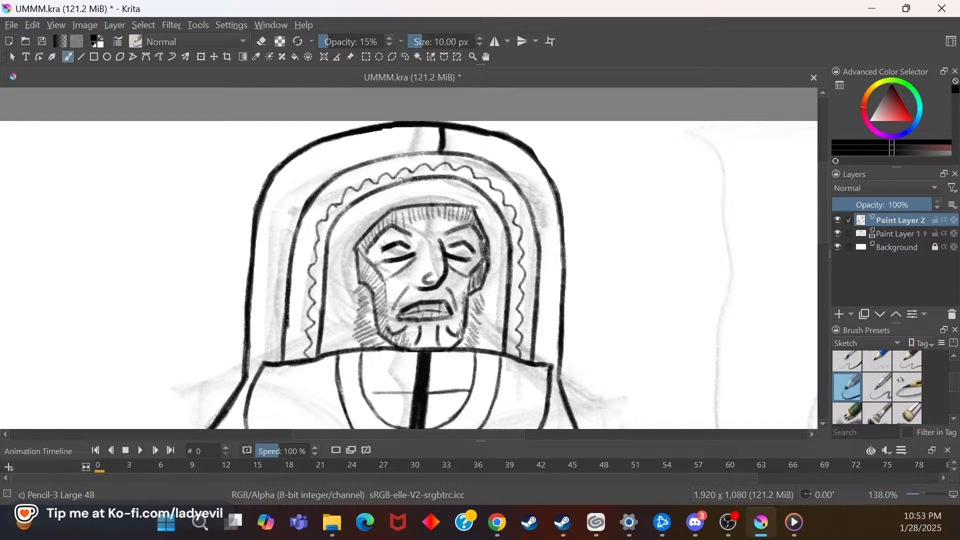
left_click(478, 44)
left_click(477, 44)
left_click(477, 44)
left_click(477, 44)
left_click(477, 45)
Step: Erase the short vertical line at the top of the hood's outer band with Eraser Small
right_click(458, 140)
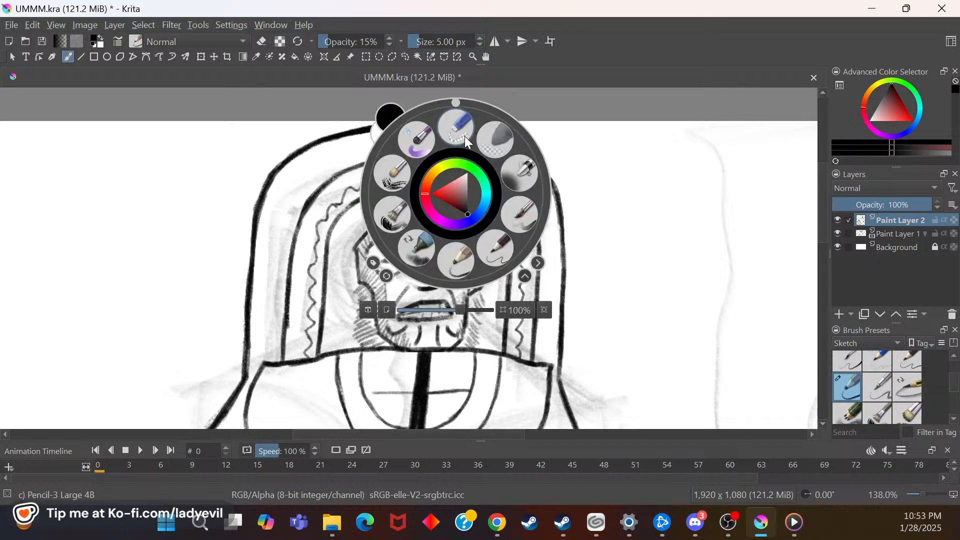
left_click(459, 129)
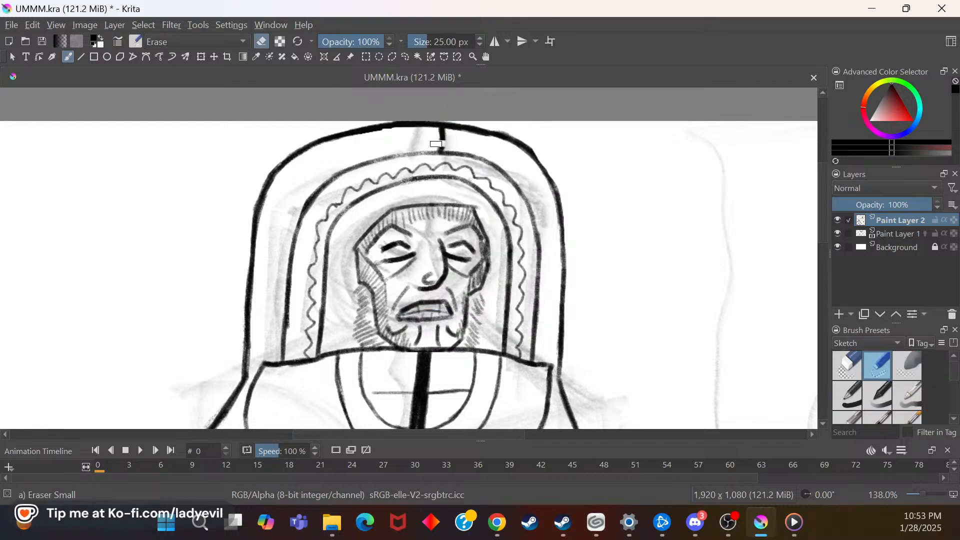
left_click_drag(442, 130, 444, 135)
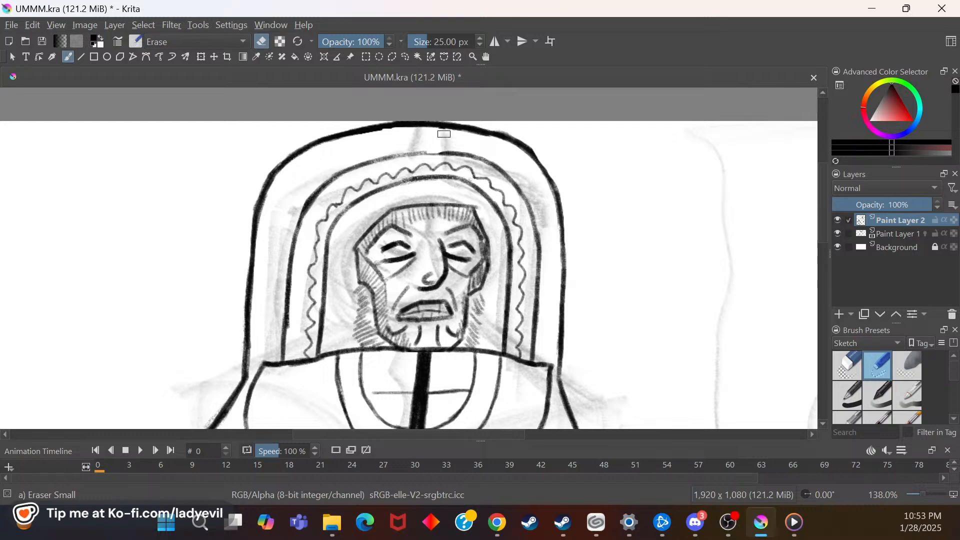
Step: Mend the gap in the inner arch line with Pencil-3 Large 4B and draw a faceted diamond ornament at the hood's peak
right_click(439, 132)
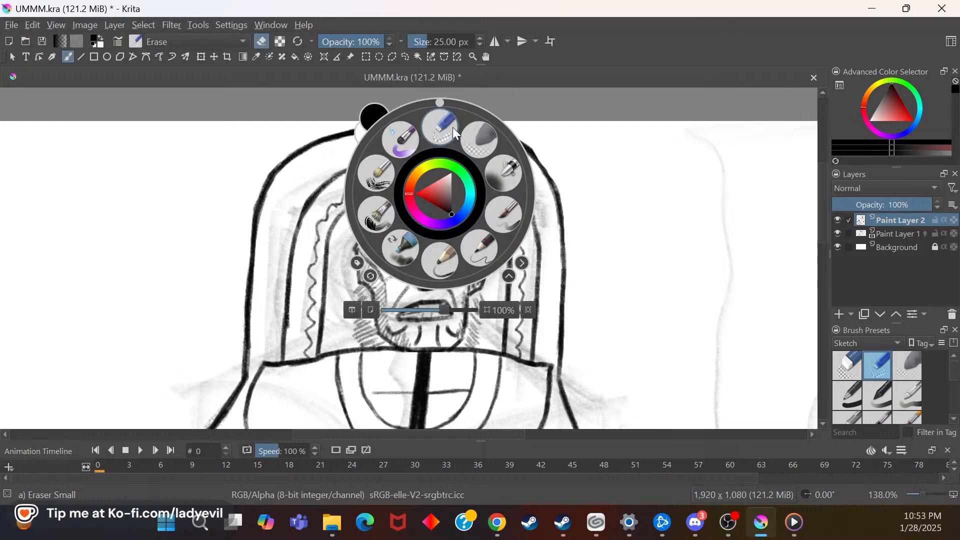
left_click(442, 257)
mouse_move(442, 153)
left_mouse_down()
mouse_move(380, 157)
mouse_move(445, 152)
left_mouse_up()
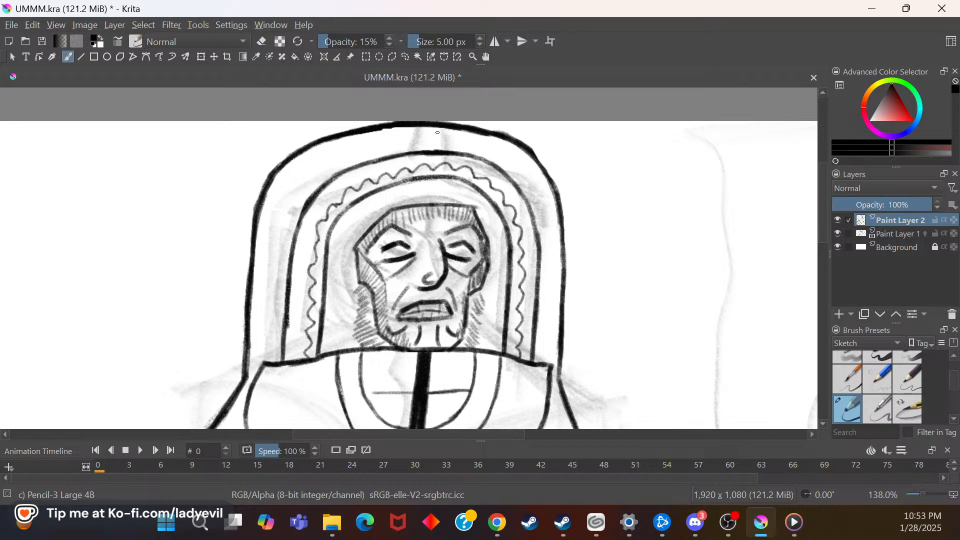
mouse_move(431, 150)
left_mouse_down()
mouse_move(436, 127)
mouse_move(436, 150)
left_mouse_up()
mouse_move(405, 139)
left_mouse_down()
mouse_move(424, 128)
mouse_move(418, 153)
mouse_move(458, 136)
mouse_move(446, 150)
mouse_move(457, 137)
left_mouse_up()
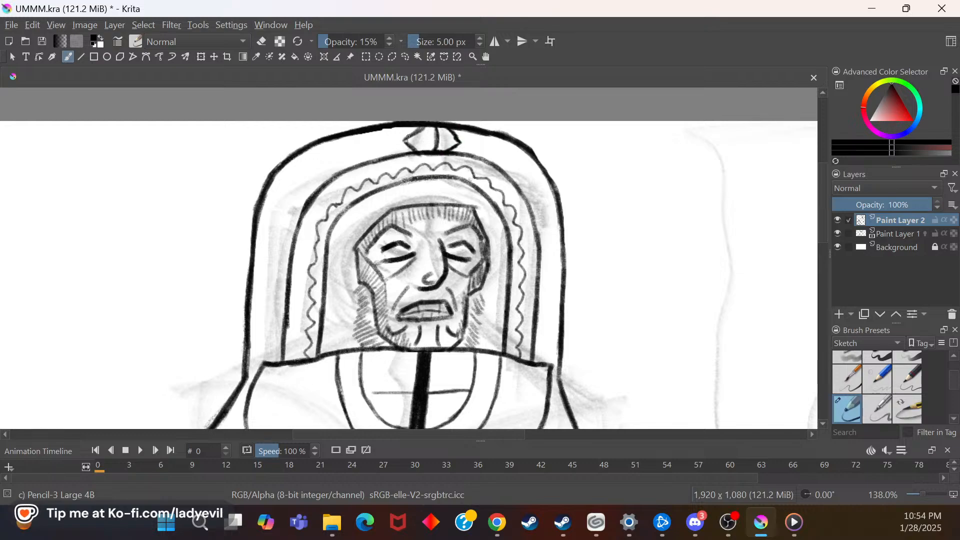
mouse_move(436, 140)
left_mouse_down()
mouse_move(408, 142)
mouse_move(464, 142)
left_mouse_up()
Step: Draw curved cross stripes from the diamond ornament around the hood's upper left band, tidying the stripe ends with Eraser Small
mouse_move(397, 132)
left_mouse_down()
mouse_move(396, 153)
mouse_move(325, 185)
mouse_move(312, 149)
mouse_move(325, 183)
mouse_move(314, 152)
mouse_move(300, 161)
mouse_move(311, 196)
mouse_move(298, 159)
mouse_move(310, 198)
mouse_move(299, 211)
mouse_move(277, 170)
mouse_move(301, 218)
mouse_move(295, 233)
mouse_move(280, 209)
mouse_move(296, 236)
mouse_move(273, 200)
left_mouse_up()
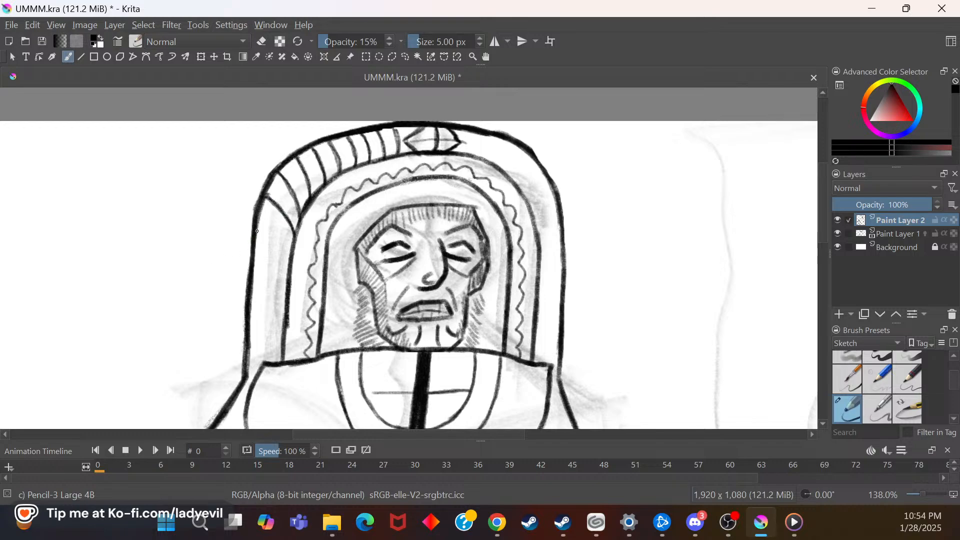
left_click_drag(258, 226, 293, 253)
left_click_drag(293, 253, 281, 246)
mouse_move(257, 258)
left_mouse_down()
mouse_move(287, 291)
mouse_move(261, 266)
mouse_move(280, 281)
left_mouse_up()
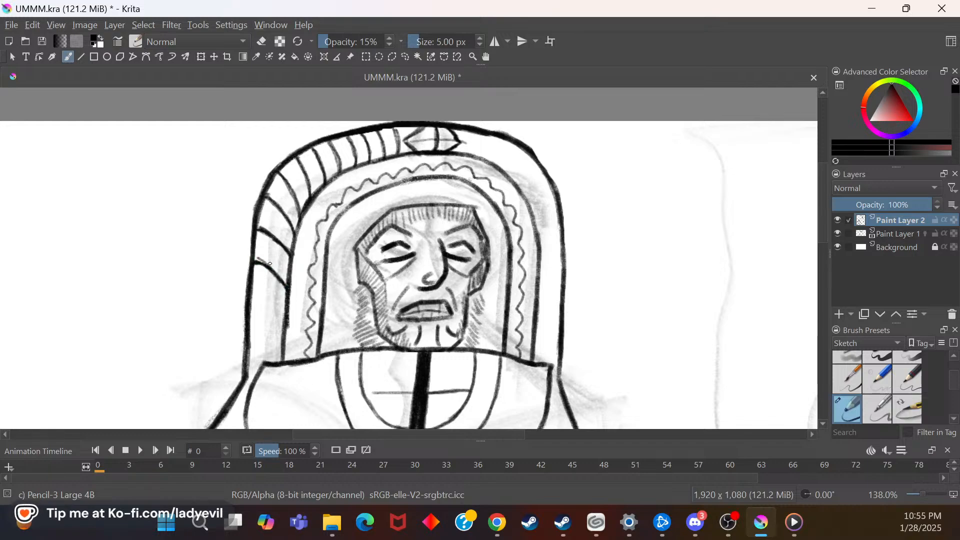
right_click(269, 245)
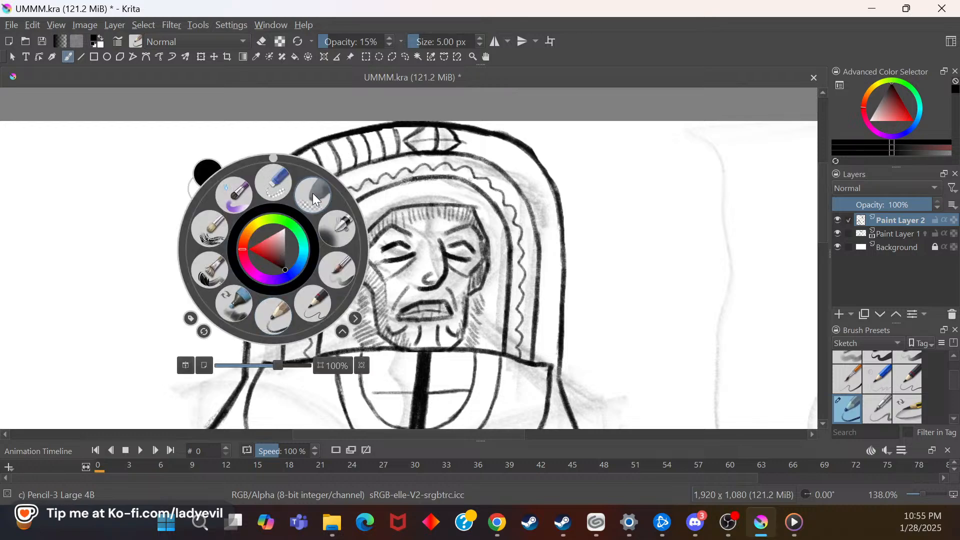
left_click(272, 180)
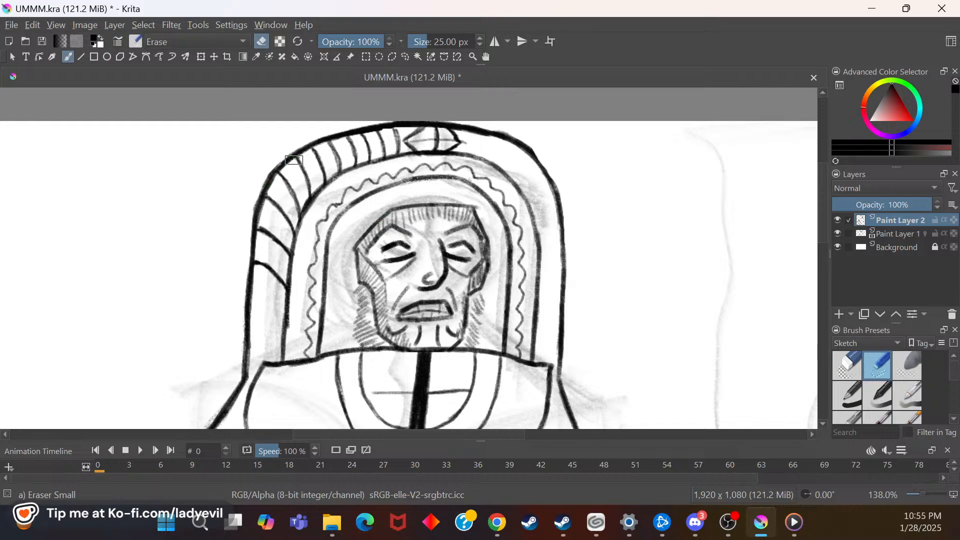
right_click(309, 295)
left_click(315, 359)
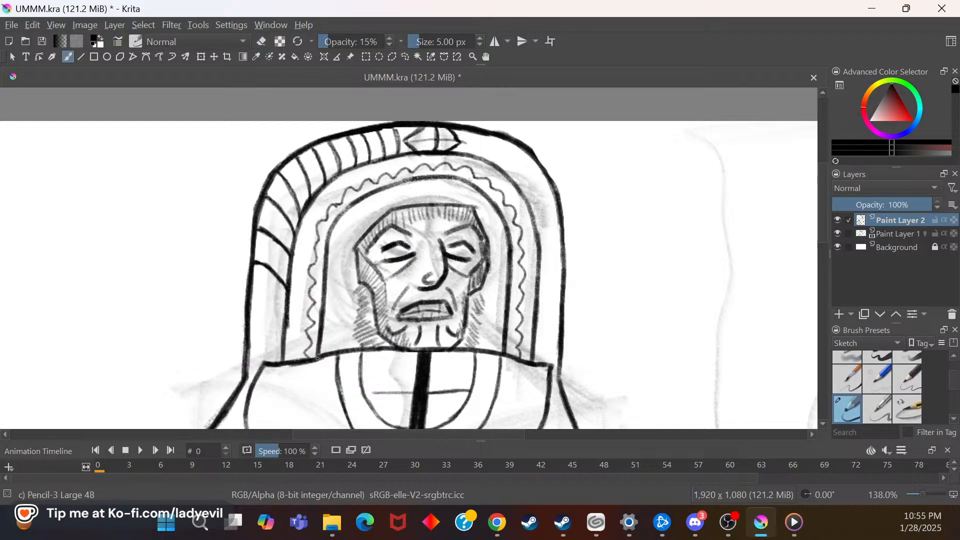
Step: Continue the curved cross stripes down the hood's left band to the collar
scroll(821, 220, "down", 5)
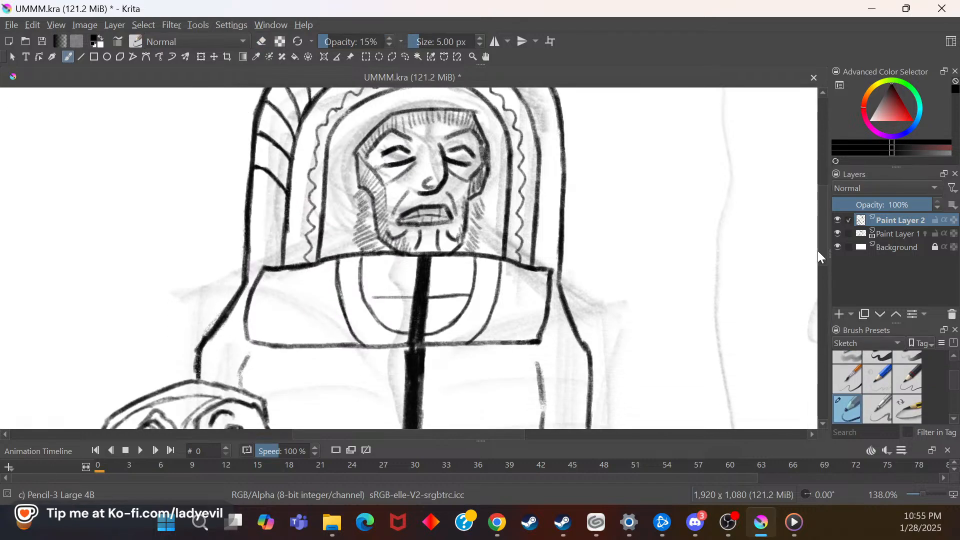
scroll(821, 224, "up", 1)
scroll(824, 215, "up", 2)
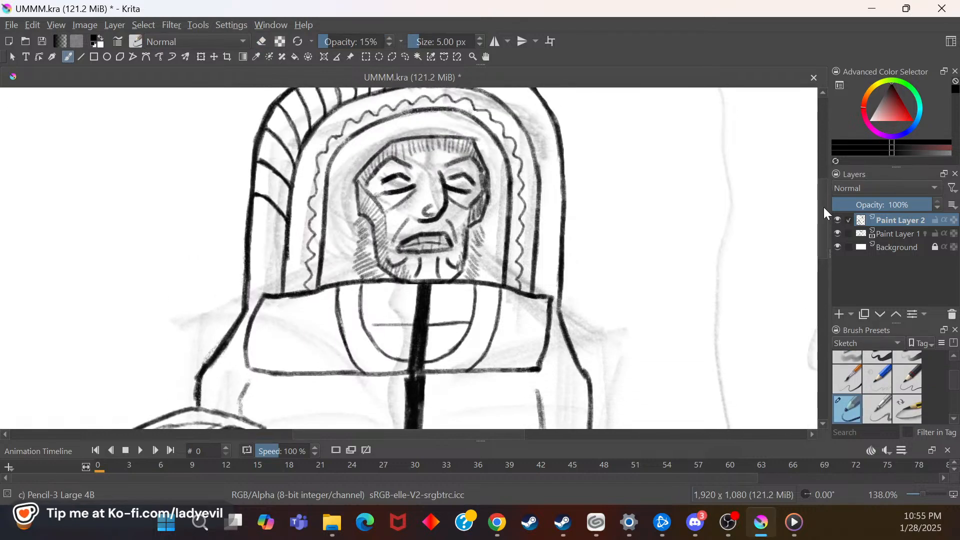
mouse_move(254, 222)
left_mouse_down()
mouse_move(286, 243)
mouse_move(253, 223)
left_mouse_up()
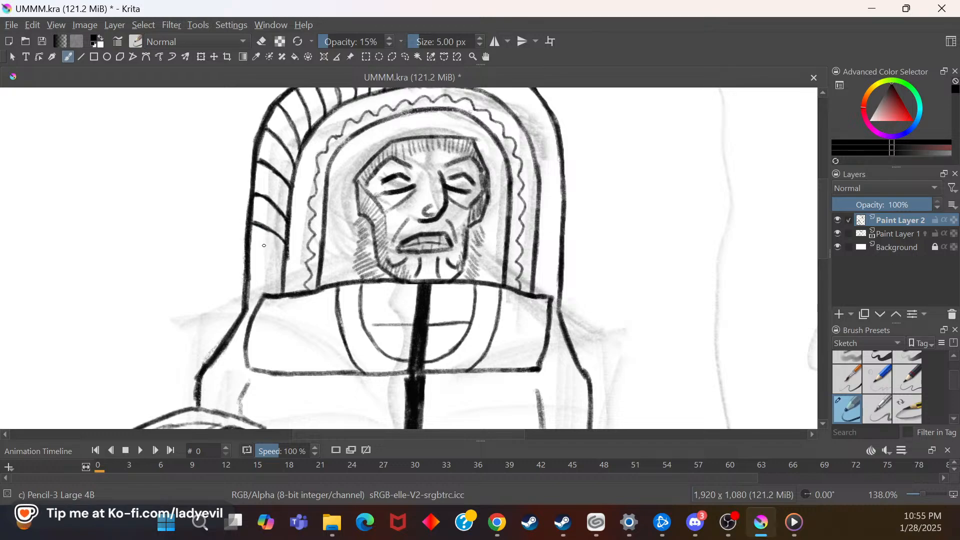
mouse_move(251, 249)
left_mouse_down()
mouse_move(280, 262)
mouse_move(252, 248)
mouse_move(267, 270)
left_mouse_up()
left_click_drag(268, 270, 250, 267)
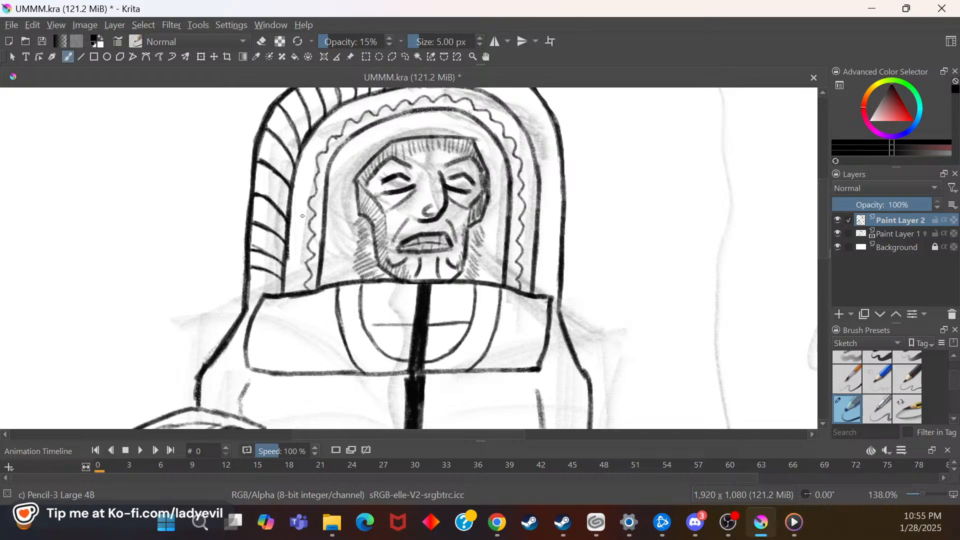
right_click(279, 214)
left_click(290, 166)
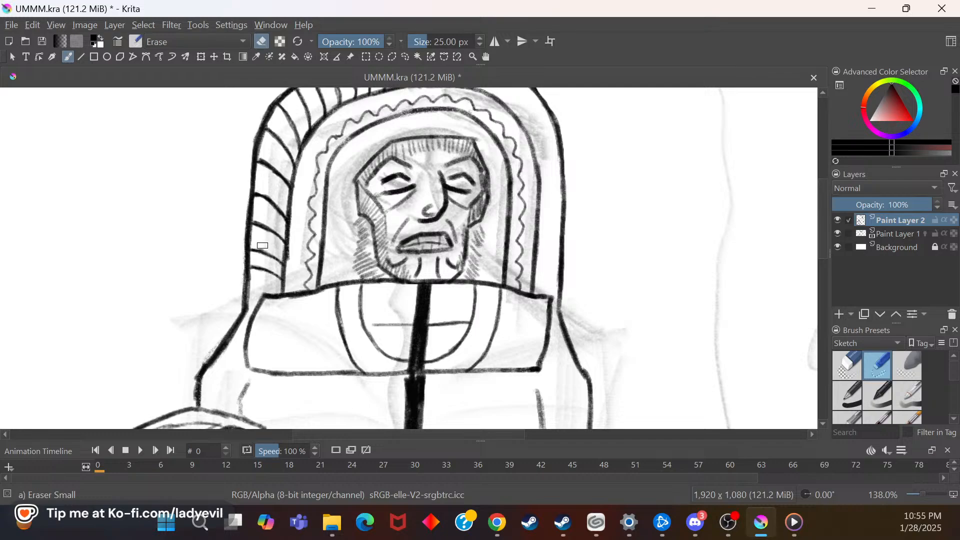
right_click(363, 288)
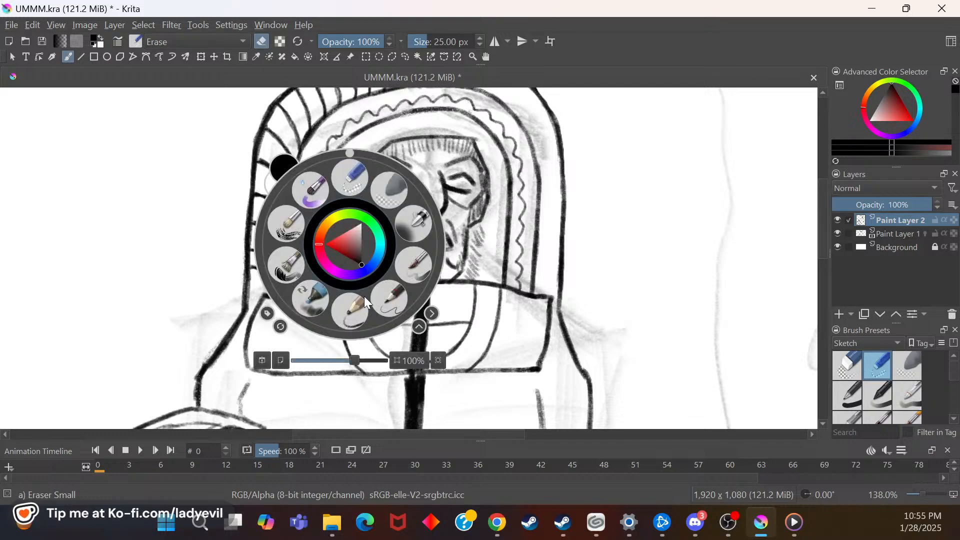
left_click(356, 306)
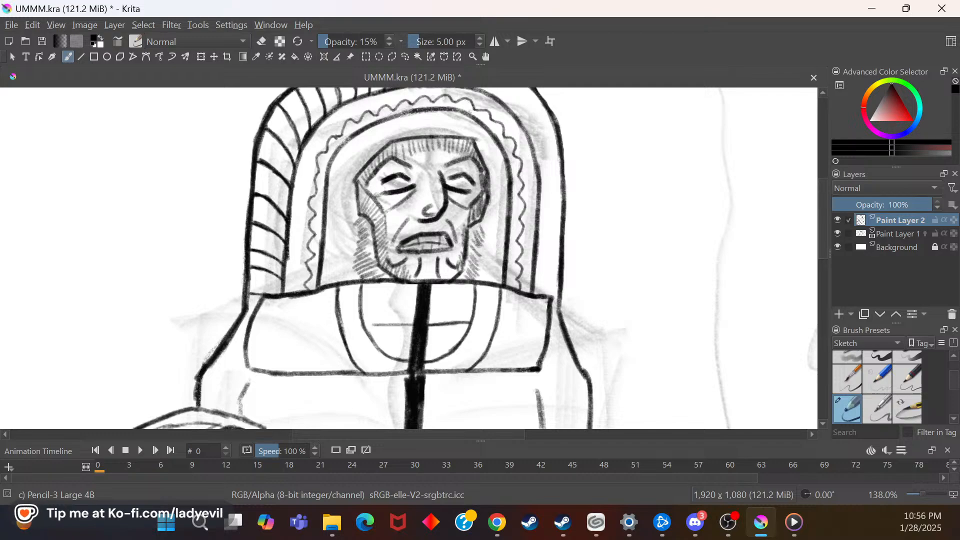
Step: Draw curved cross stripes with Pencil-3 Large 4B from the diamond ornament down the hood's right band to the collar
left_click_drag(824, 244, 824, 215)
left_click_drag(394, 152, 399, 176)
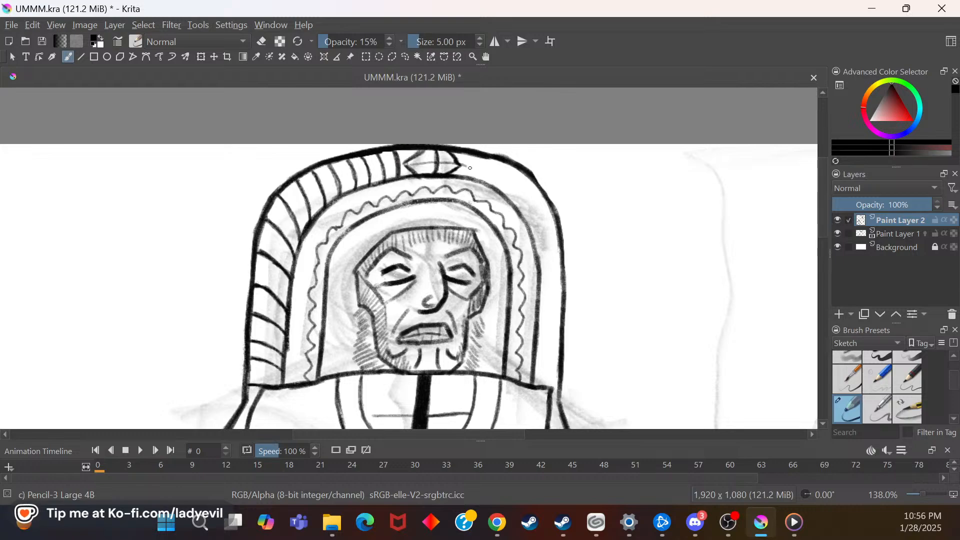
right_click(485, 193)
left_click(479, 126)
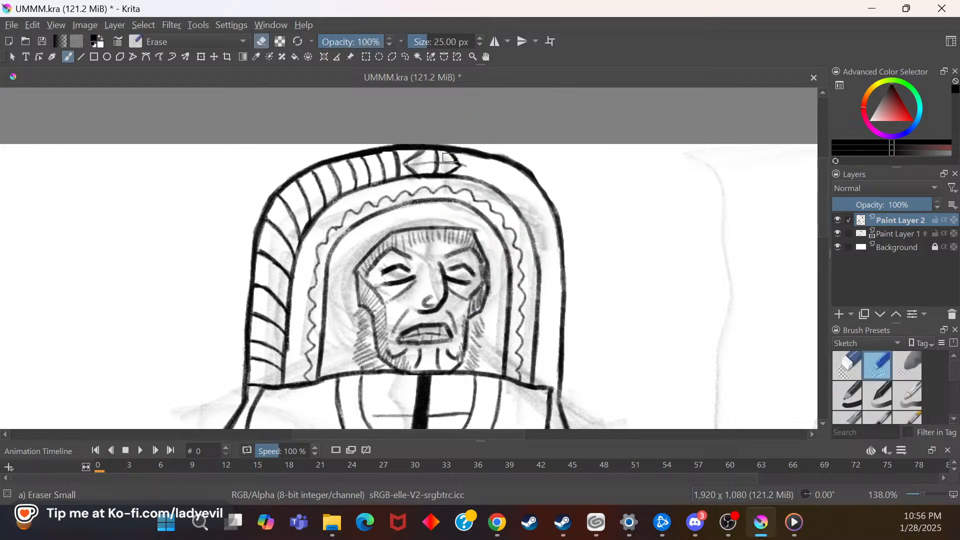
right_click(485, 192)
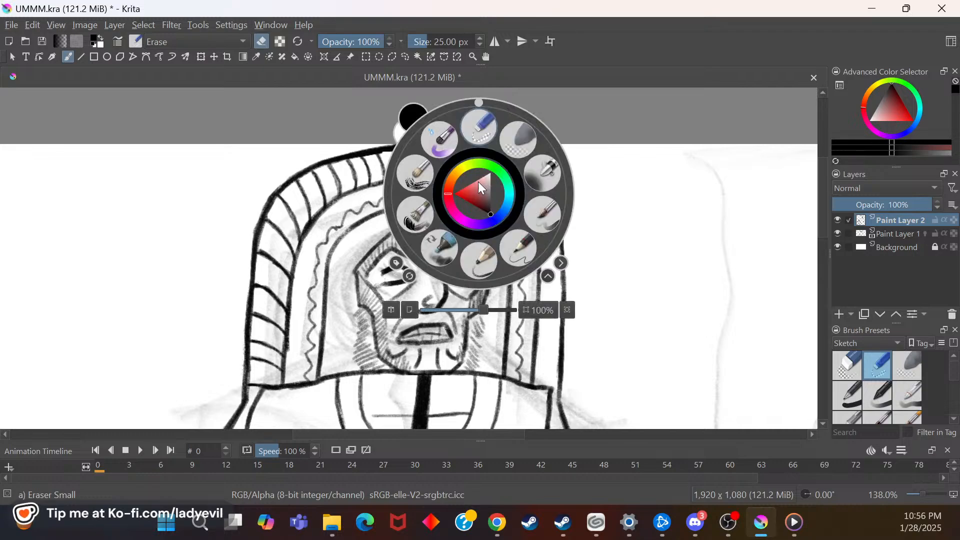
left_click(481, 127)
mouse_move(470, 157)
left_mouse_down()
mouse_move(461, 177)
mouse_move(469, 157)
mouse_move(463, 173)
mouse_move(488, 163)
mouse_move(480, 178)
mouse_move(490, 162)
mouse_move(512, 167)
mouse_move(528, 178)
mouse_move(514, 194)
left_mouse_up()
mouse_move(529, 178)
left_mouse_down()
mouse_move(518, 209)
mouse_move(539, 257)
left_mouse_up()
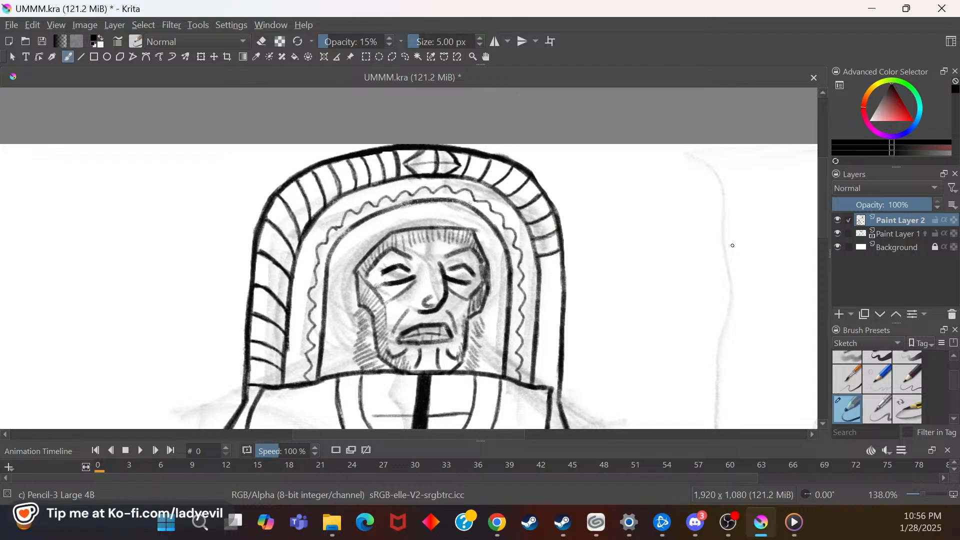
mouse_move(564, 267)
left_mouse_down()
mouse_move(546, 277)
mouse_move(559, 297)
mouse_move(542, 300)
mouse_move(562, 297)
mouse_move(547, 338)
mouse_move(560, 335)
mouse_move(540, 336)
mouse_move(556, 335)
mouse_move(559, 357)
mouse_move(539, 352)
mouse_move(560, 354)
mouse_move(543, 352)
mouse_move(541, 390)
mouse_move(537, 383)
mouse_move(557, 380)
left_mouse_up()
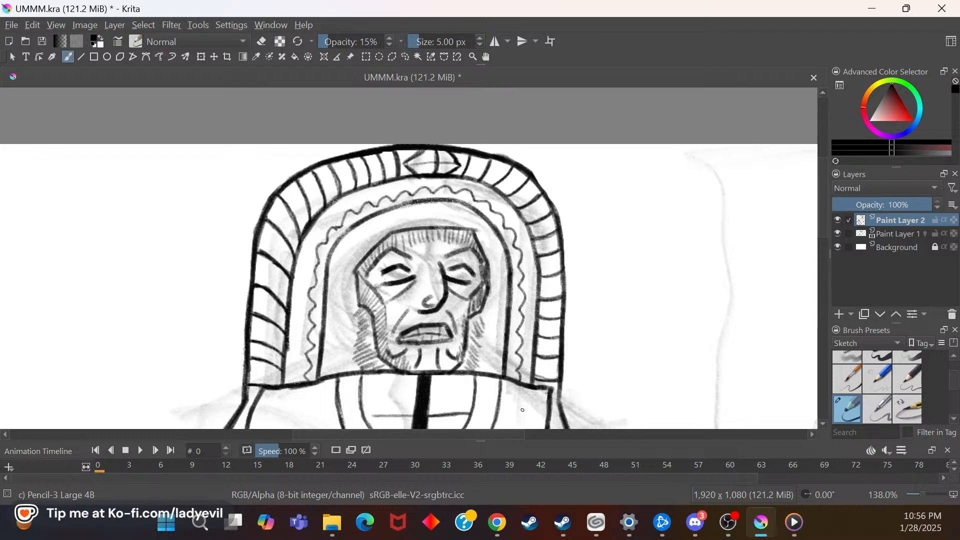
Step: Draw three wavy vertical fold lines across the left half of the collar panel, from its top edge to its bottom edge
mouse_move(823, 236)
left_mouse_down()
mouse_move(820, 281)
mouse_move(823, 246)
left_mouse_up()
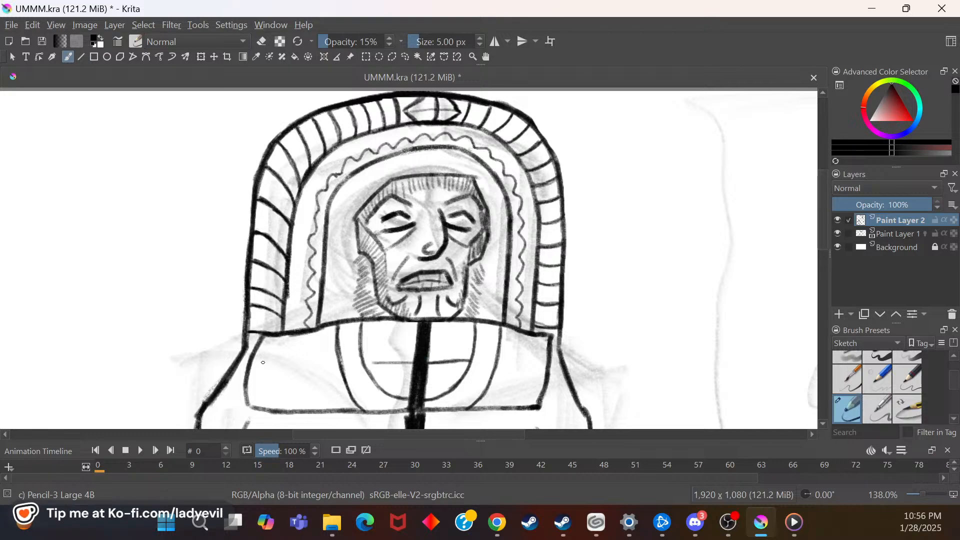
left_click_drag(282, 338, 261, 392)
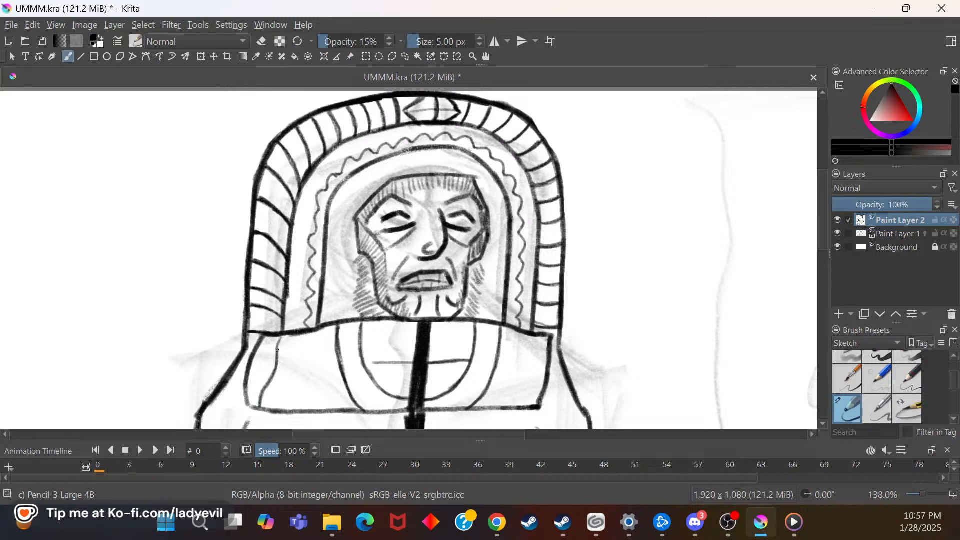
mouse_move(303, 336)
left_mouse_down()
mouse_move(285, 414)
mouse_move(296, 371)
left_mouse_up()
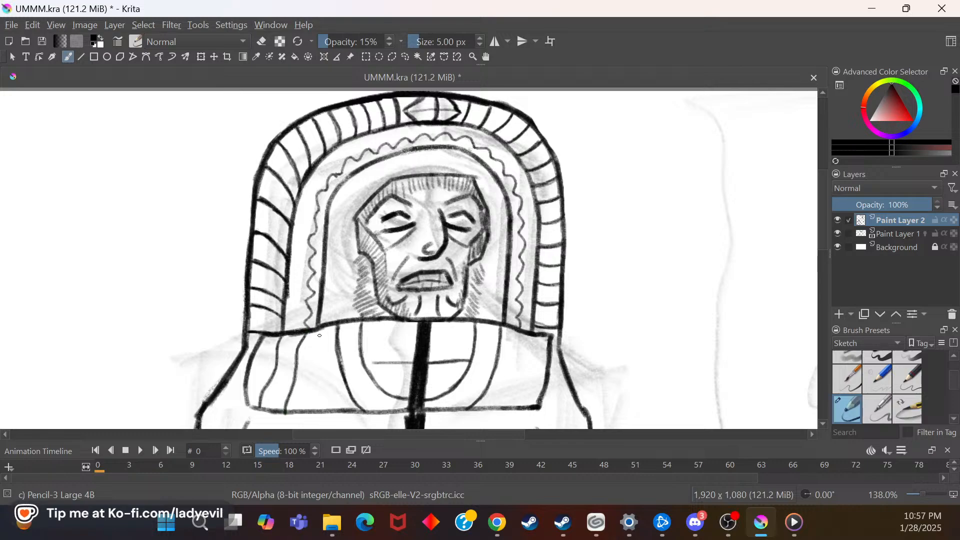
mouse_move(320, 333)
left_mouse_down()
mouse_move(312, 413)
mouse_move(321, 356)
left_mouse_up()
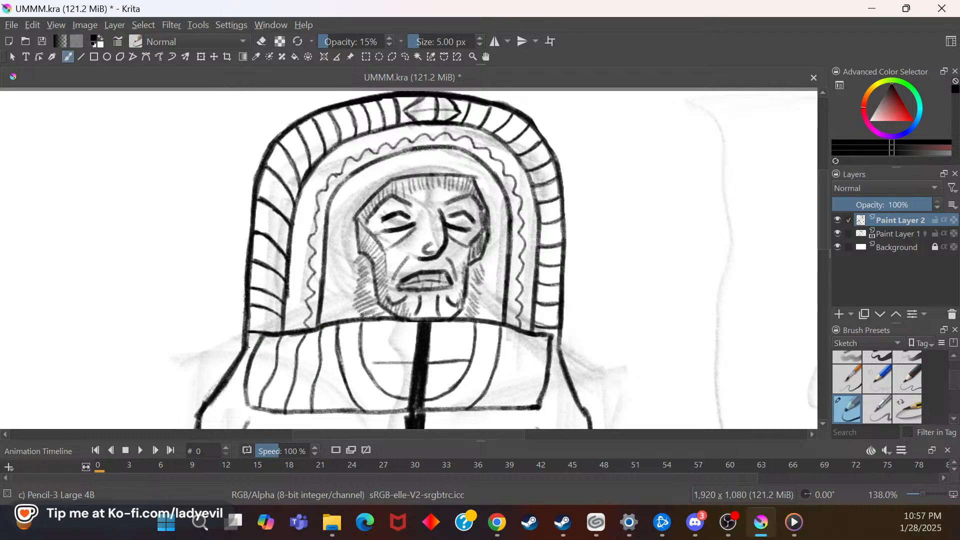
Step: Join the collar panel to both shoulder lines by connecting its upper corners and extending its bottom edge outward on each side
left_click_drag(259, 338, 245, 351)
left_click_drag(823, 229, 819, 259)
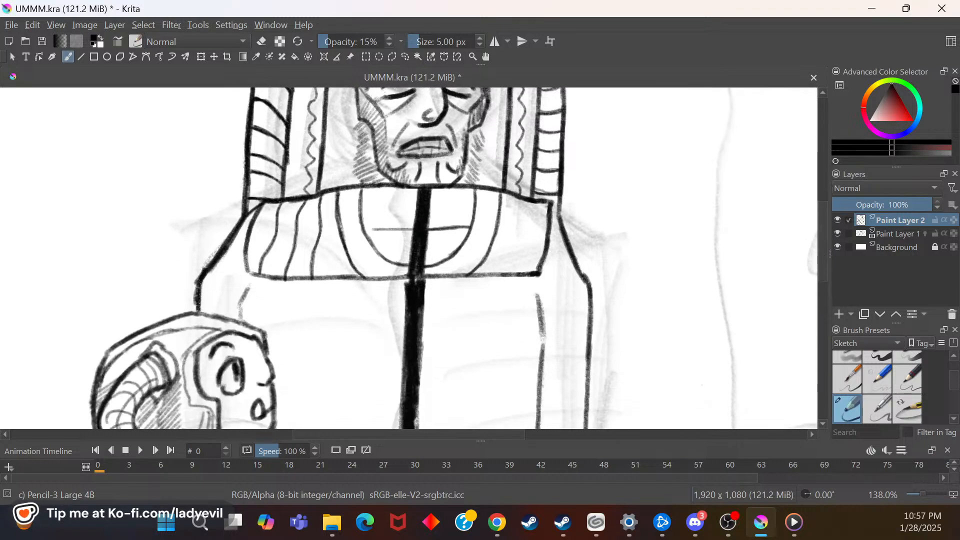
mouse_move(246, 272)
left_mouse_down()
mouse_move(204, 279)
mouse_move(243, 273)
left_mouse_up()
left_click_drag(550, 203, 556, 208)
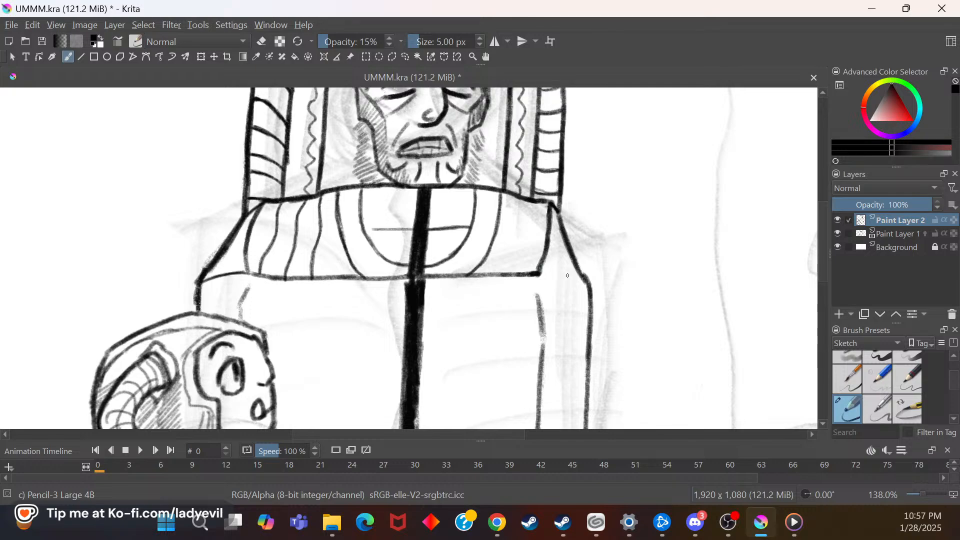
mouse_move(538, 274)
left_mouse_down()
mouse_move(585, 280)
mouse_move(563, 276)
left_mouse_up()
Step: Add a fold line at the collar's outer left end and wavy vertical fold lines across its right half
mouse_move(240, 236)
left_mouse_down()
mouse_move(223, 274)
mouse_move(238, 243)
left_mouse_up()
left_click_drag(516, 200, 506, 242)
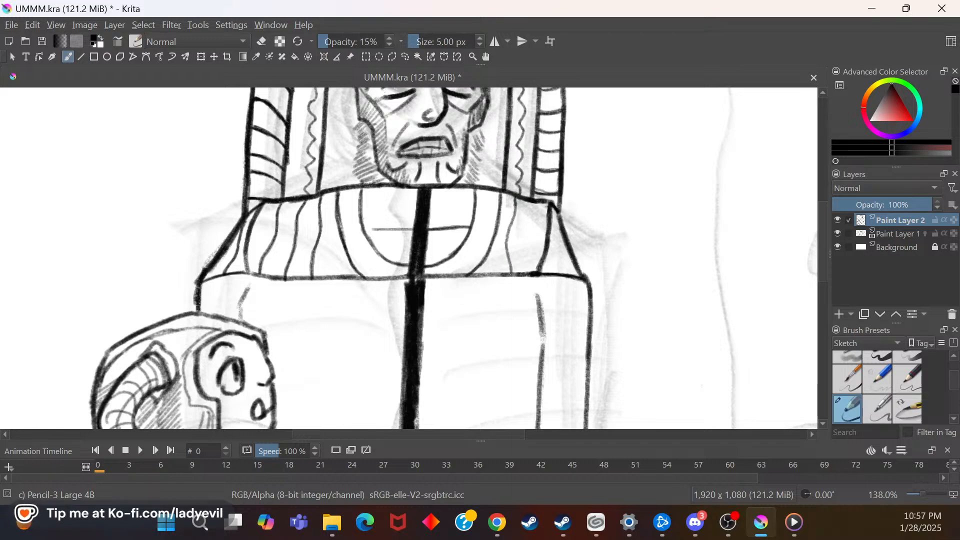
left_click_drag(515, 216, 517, 200)
mouse_move(529, 258)
left_mouse_down()
mouse_move(529, 273)
mouse_move(528, 213)
mouse_move(536, 207)
left_mouse_up()
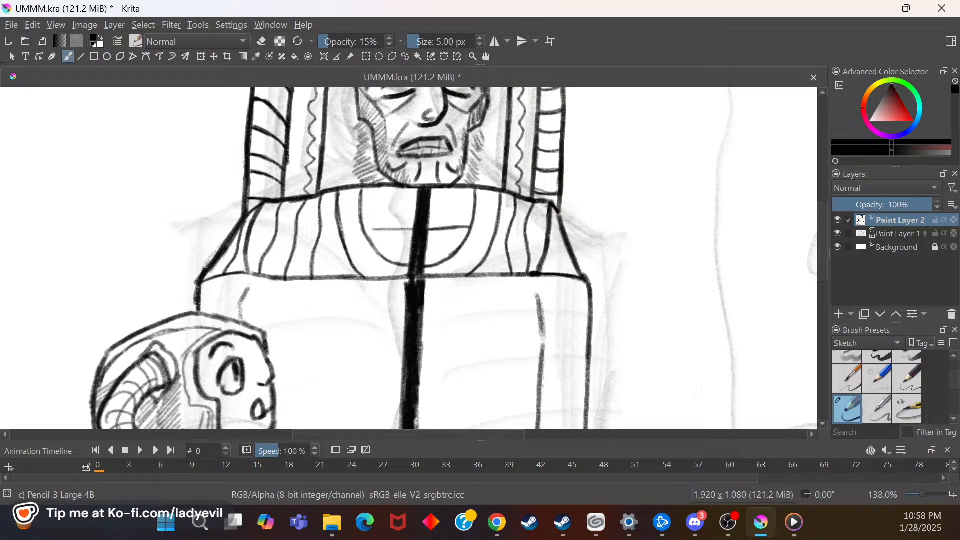
mouse_move(560, 229)
left_mouse_down()
mouse_move(562, 275)
mouse_move(558, 231)
left_mouse_up()
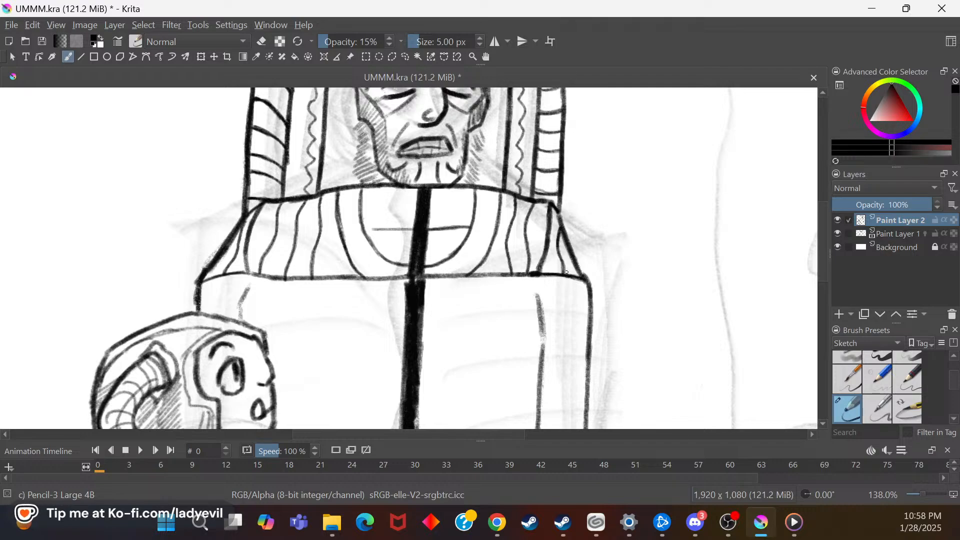
Step: Draw small curl marks on the U-shaped collar band and arch a line above the medallion's crossbar from end to end
left_click_drag(350, 209, 352, 193)
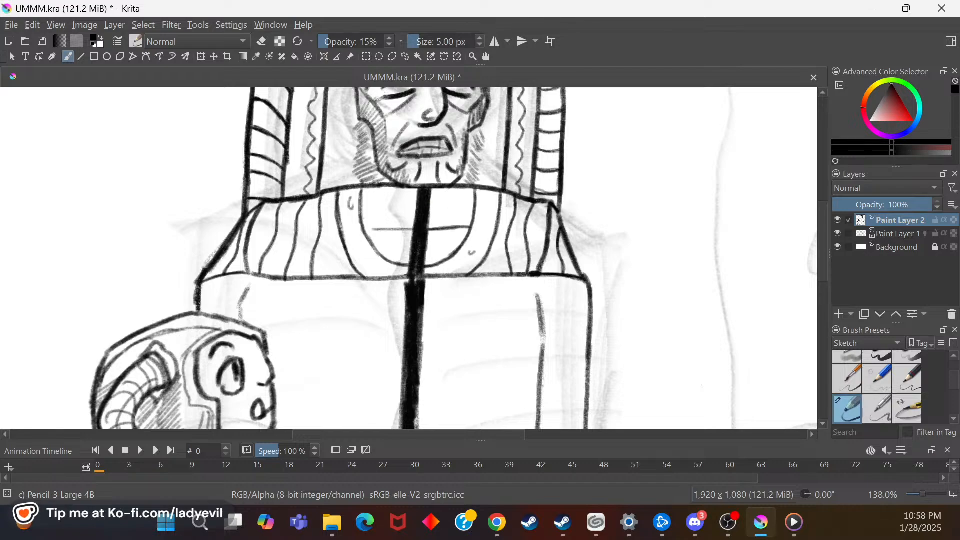
mouse_move(379, 228)
left_mouse_down()
mouse_move(396, 192)
mouse_move(416, 199)
mouse_move(380, 208)
mouse_move(404, 200)
mouse_move(377, 211)
mouse_move(375, 231)
left_mouse_up()
left_click_drag(381, 211, 376, 232)
left_click_drag(433, 200, 449, 202)
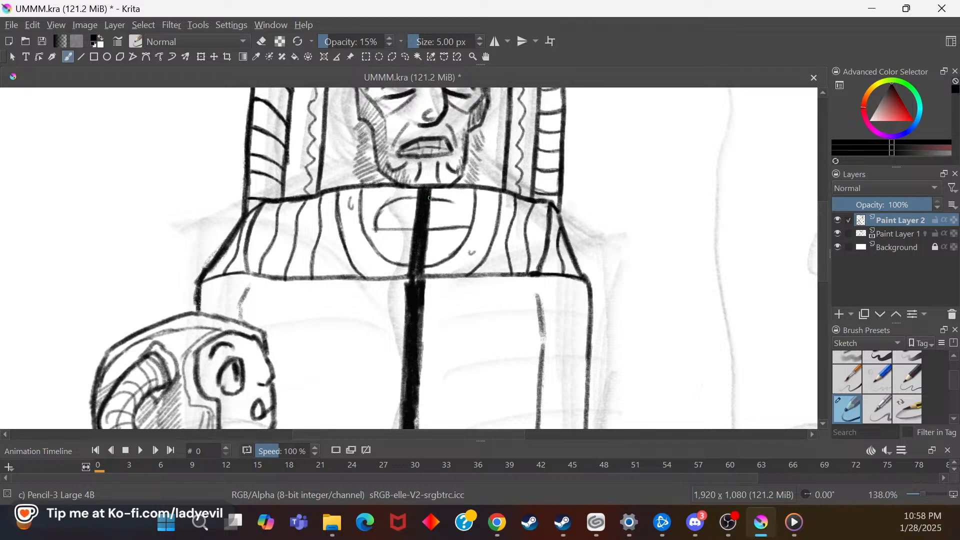
left_click_drag(413, 198, 446, 204)
left_click_drag(454, 205, 467, 218)
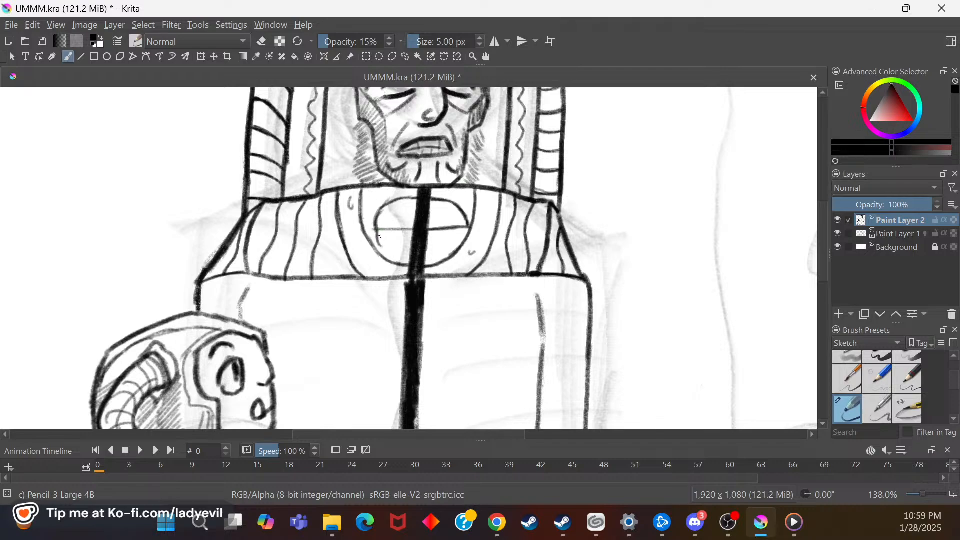
Step: Close the medallion's inner oval with a curved lower line and darken the left part of its crossbar
left_click_drag(393, 257, 455, 248)
left_click_drag(464, 231, 453, 250)
left_click_drag(464, 232, 449, 255)
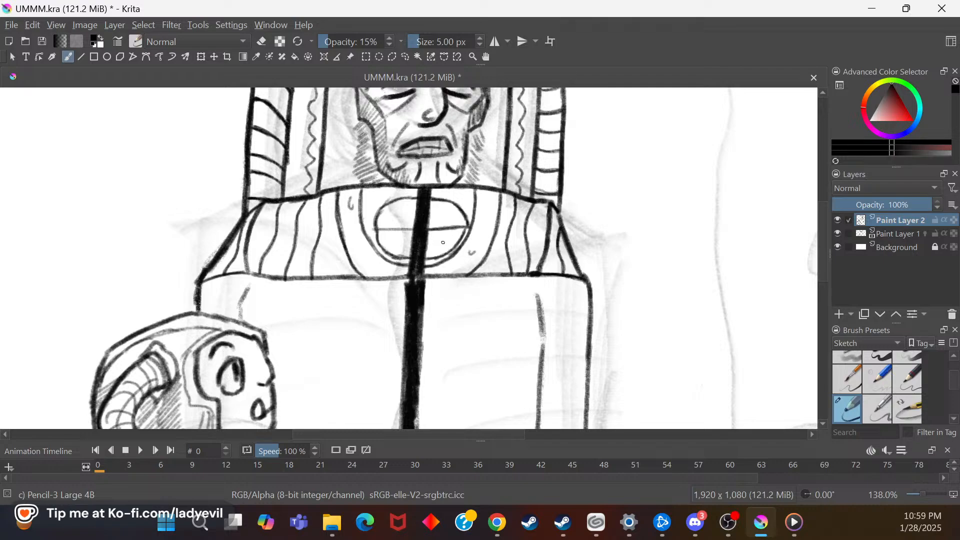
left_click_drag(416, 228, 384, 230)
left_click_drag(407, 230, 391, 228)
Step: Draw a horizontal line across the robe's chest from its right outer edge to the small horned figure's face
mouse_move(822, 246)
left_mouse_down()
mouse_move(813, 293)
mouse_move(809, 258)
left_mouse_up()
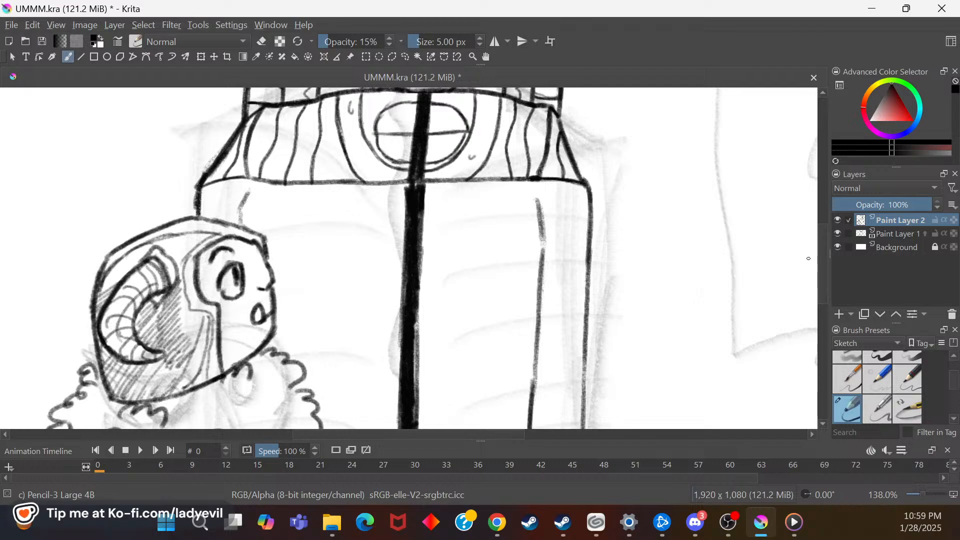
mouse_move(823, 255)
left_mouse_down()
mouse_move(821, 274)
mouse_move(815, 242)
left_mouse_up()
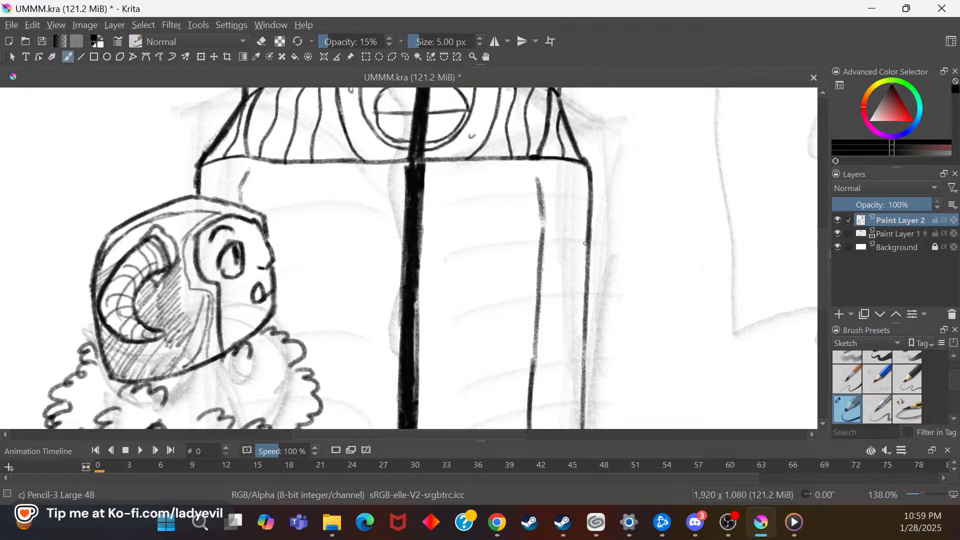
mouse_move(575, 257)
left_mouse_down()
mouse_move(505, 262)
mouse_move(581, 256)
mouse_move(552, 258)
left_mouse_up()
left_click_drag(485, 263, 554, 258)
mouse_move(463, 264)
left_mouse_down()
mouse_move(548, 258)
mouse_move(540, 258)
left_mouse_up()
left_click_drag(420, 264, 513, 260)
left_click_drag(455, 262, 378, 268)
left_click_drag(825, 267, 825, 272)
left_click_drag(511, 437, 476, 436)
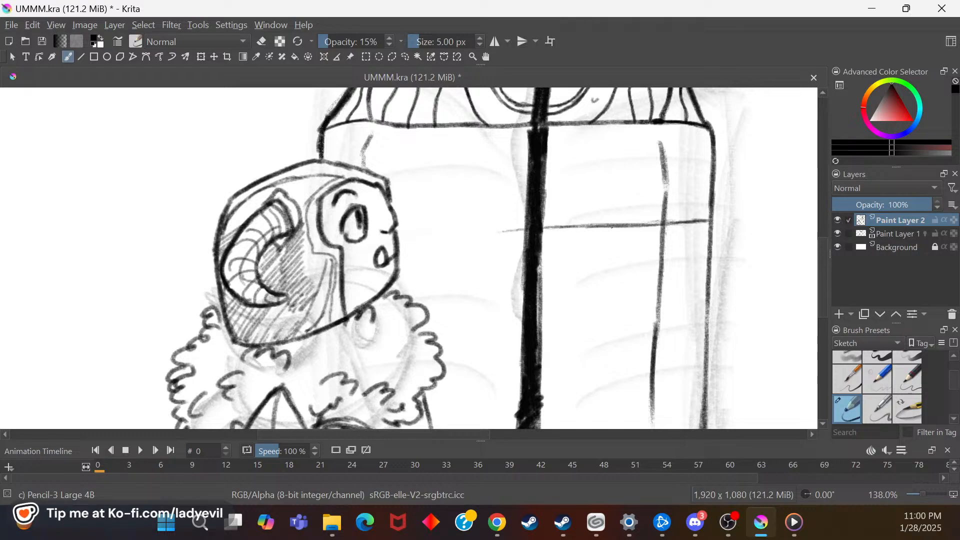
mouse_move(505, 232)
left_mouse_down()
mouse_move(479, 233)
mouse_move(539, 231)
mouse_move(399, 240)
left_mouse_up()
left_click_drag(555, 228, 407, 239)
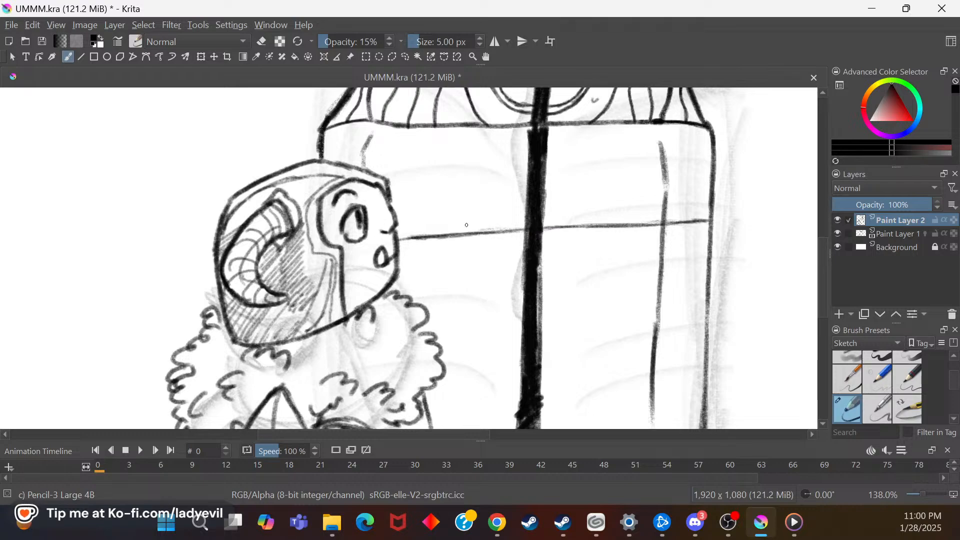
Step: Set the brush size to 7 px and thicken the short left sleeve line and the long right sleeve line below the collar
left_click_drag(823, 266, 818, 245)
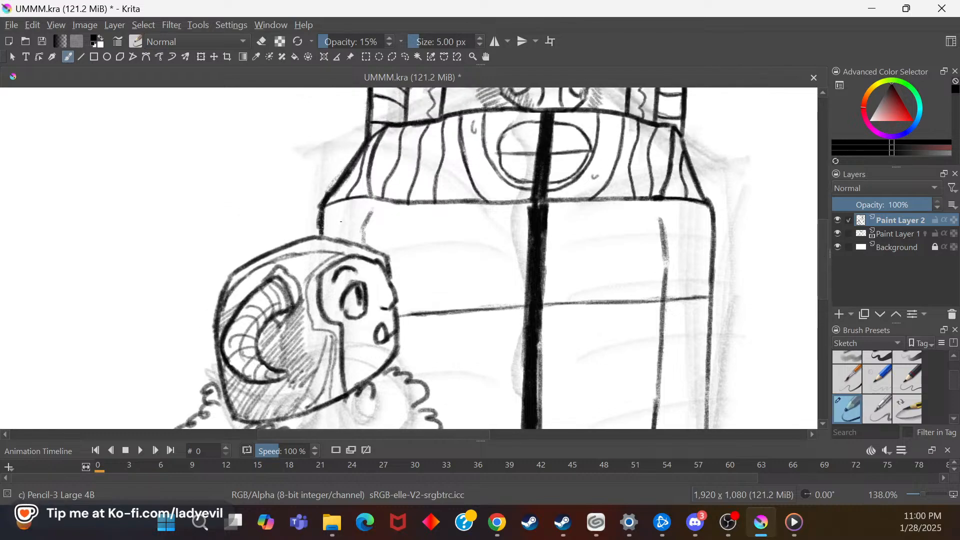
left_click_drag(373, 213, 364, 234)
left_click(479, 38)
left_click(479, 38)
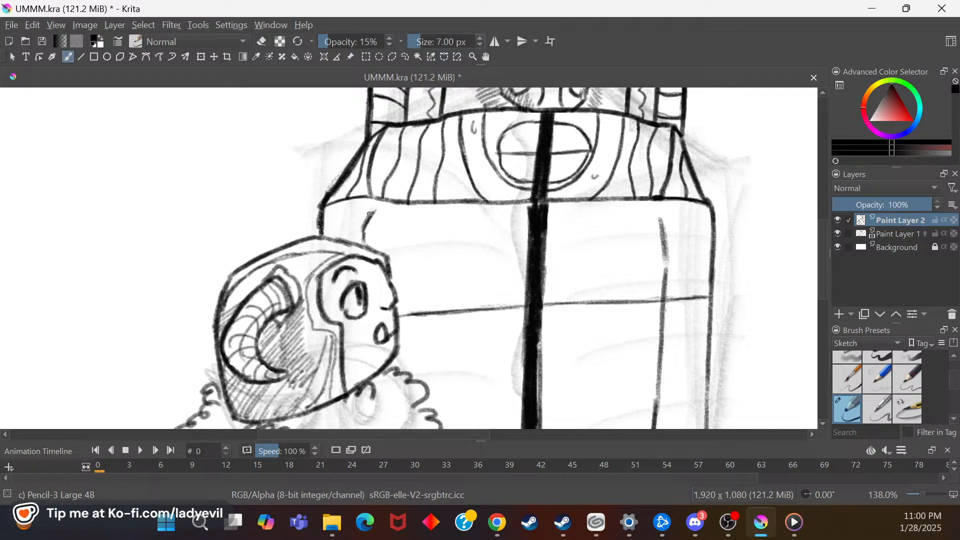
left_click_drag(372, 216, 364, 242)
left_click_drag(659, 223, 666, 314)
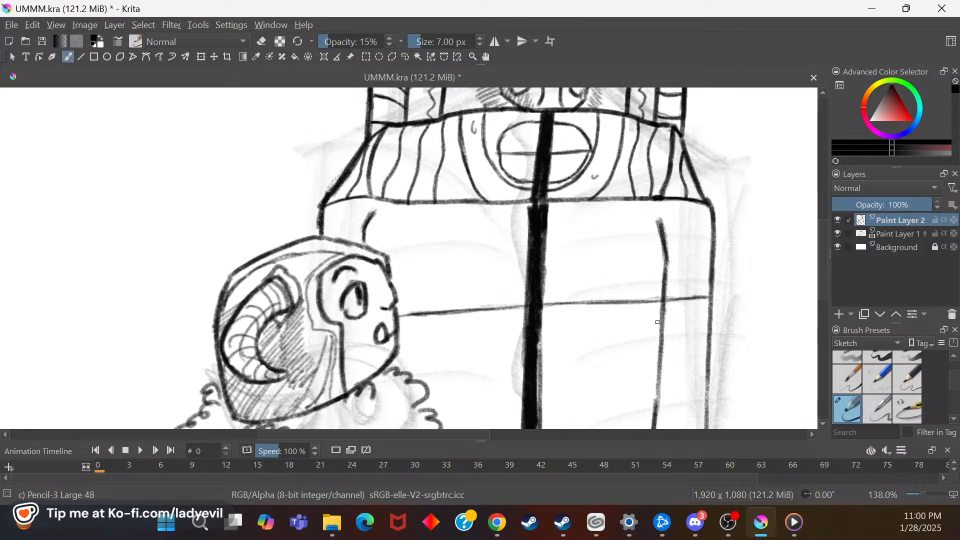
Step: Set the brush size to 8 px and draw slanted wavy stripes between the collar and chest line, left of the central black strip
left_click(479, 38)
mouse_move(345, 207)
left_mouse_down()
mouse_move(336, 233)
mouse_move(352, 199)
mouse_move(368, 205)
mouse_move(349, 241)
mouse_move(380, 183)
mouse_move(390, 223)
mouse_move(378, 251)
left_mouse_up()
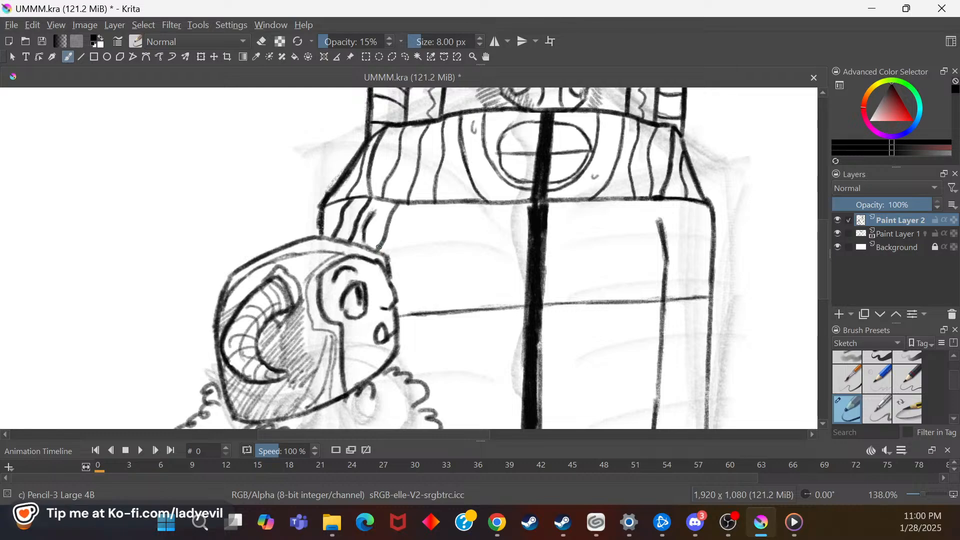
left_click_drag(429, 205, 406, 276)
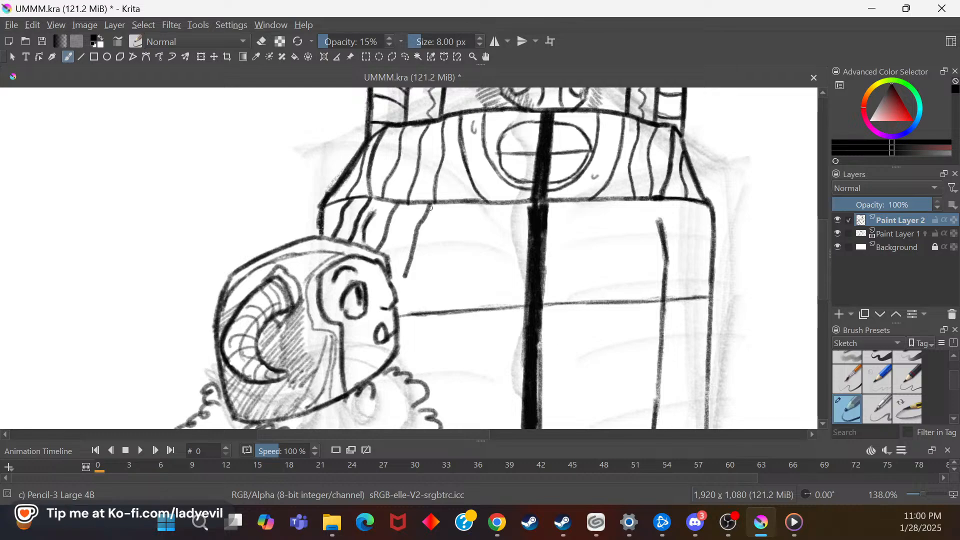
mouse_move(431, 206)
left_mouse_down()
mouse_move(404, 286)
mouse_move(400, 292)
left_mouse_up()
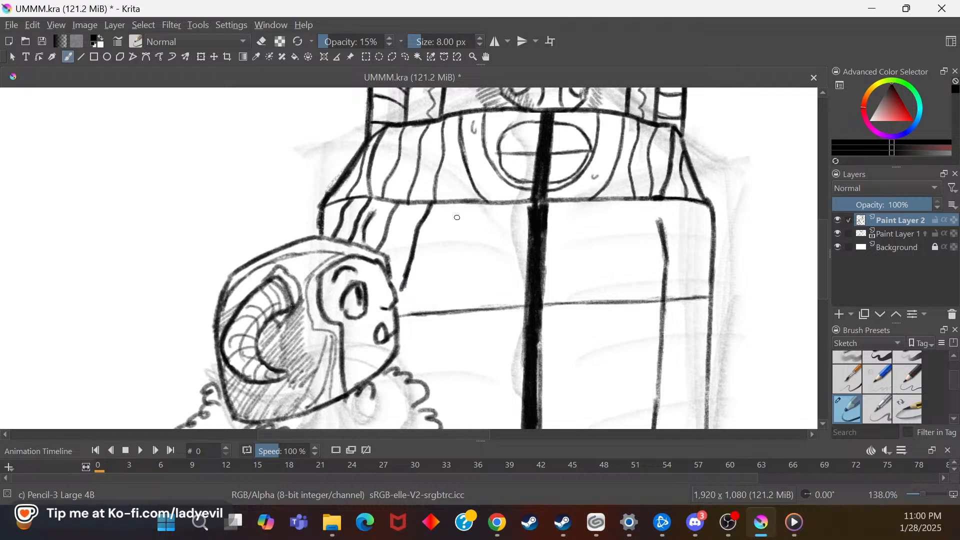
left_click_drag(464, 203, 423, 313)
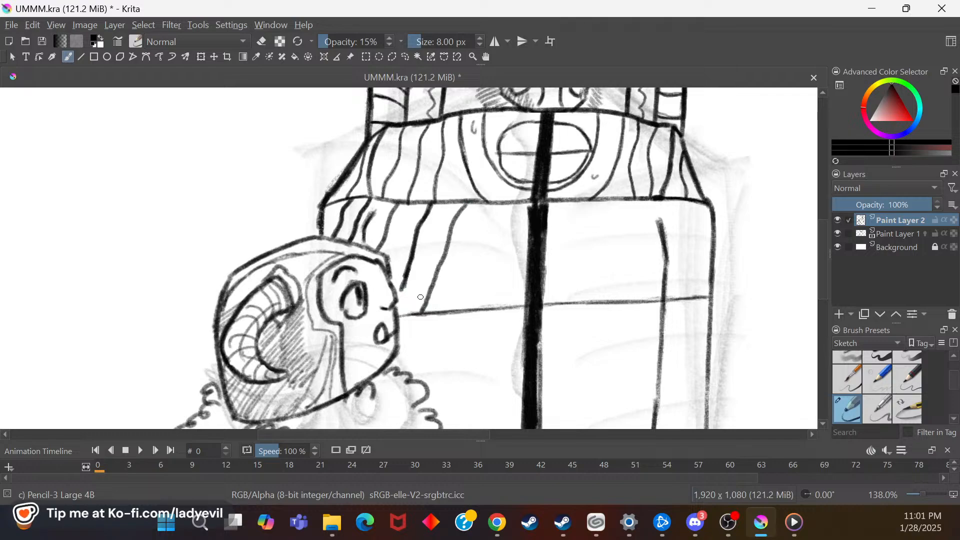
left_click_drag(500, 206, 463, 304)
left_click_drag(529, 203, 493, 308)
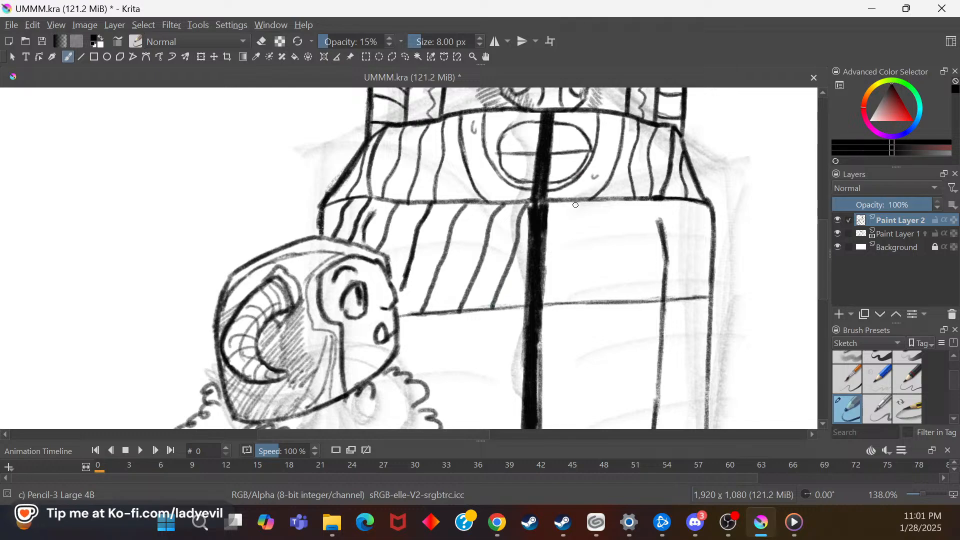
Step: Draw slanted wavy stripes from the collar to the chest line, from the central black strip to the robe's right outer edge
left_click_drag(557, 204, 581, 303)
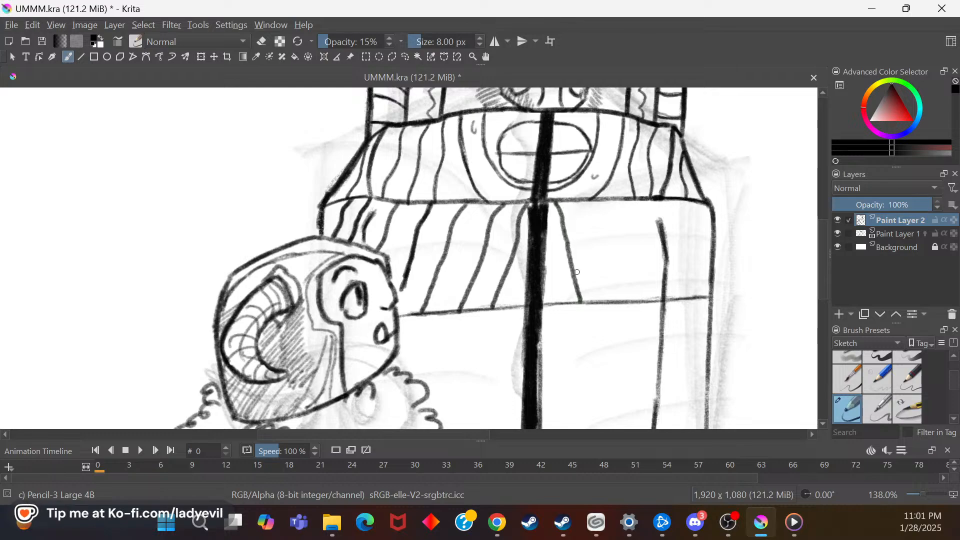
left_click_drag(582, 203, 623, 303)
left_click_drag(607, 201, 646, 296)
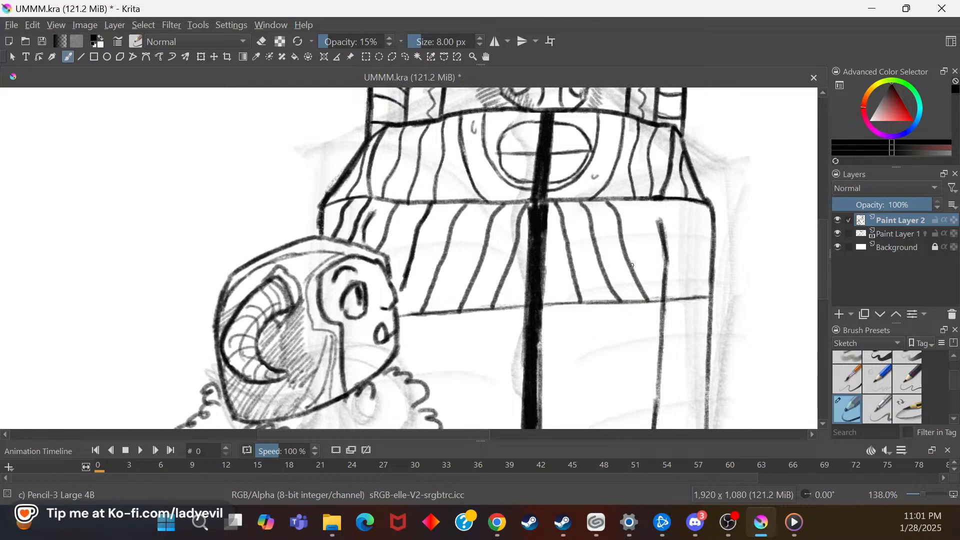
left_click_drag(490, 433, 534, 434)
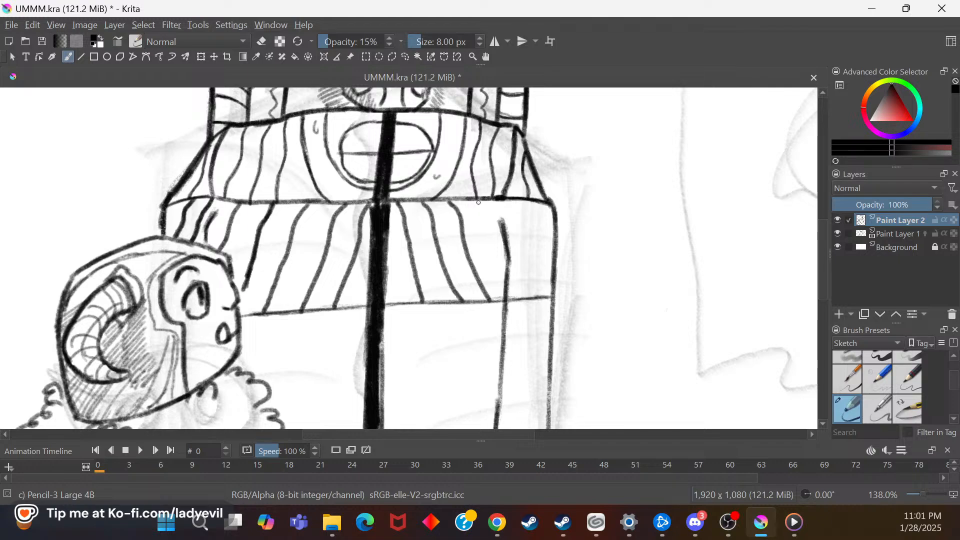
left_click_drag(477, 201, 504, 299)
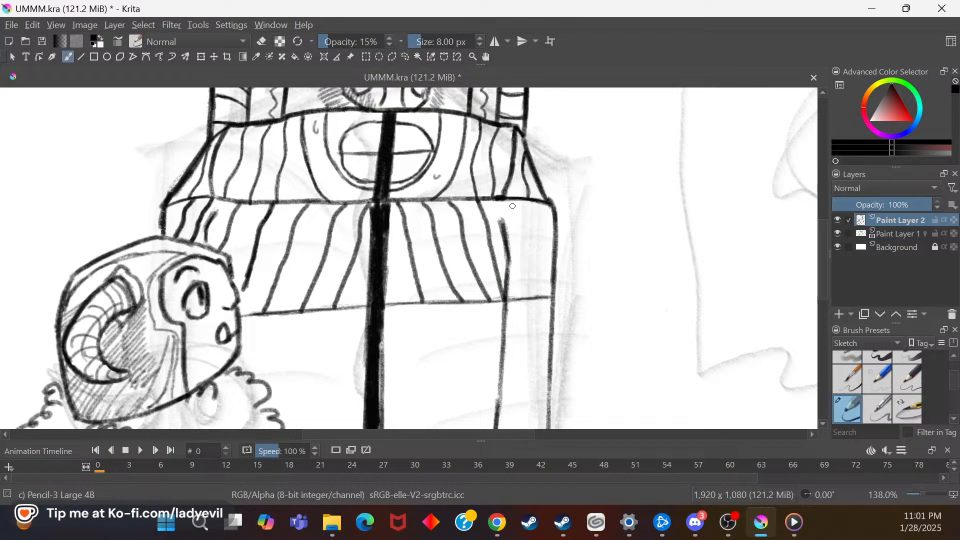
left_click_drag(513, 205, 530, 290)
left_click_drag(533, 203, 547, 285)
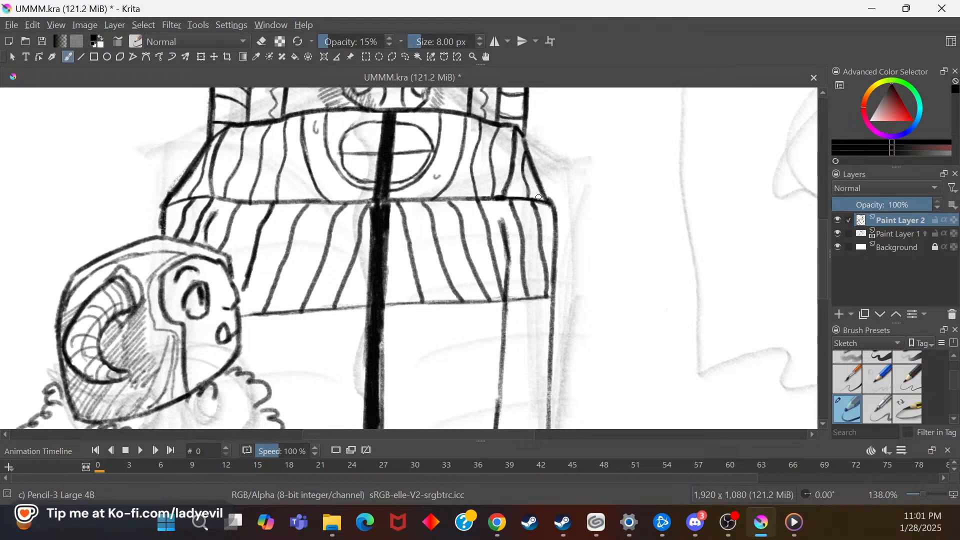
Step: Draw short horizontal hatch lines inside the hood opening, down both sides of the bearded face
left_click_drag(824, 233, 824, 180)
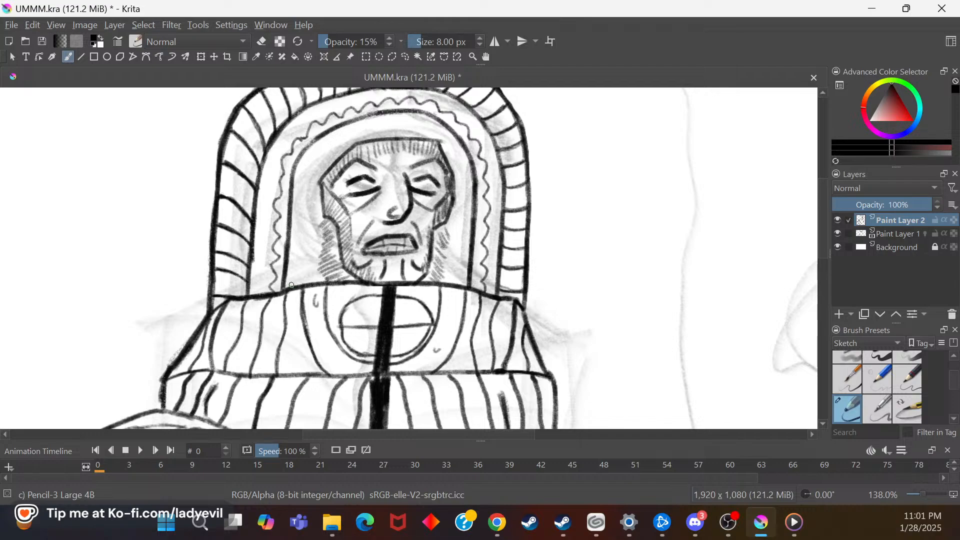
mouse_move(295, 274)
left_mouse_down()
mouse_move(318, 273)
mouse_move(294, 265)
mouse_move(315, 265)
mouse_move(321, 250)
mouse_move(300, 250)
mouse_move(295, 242)
mouse_move(315, 234)
mouse_move(297, 234)
mouse_move(318, 233)
mouse_move(296, 226)
mouse_move(316, 219)
mouse_move(296, 218)
left_mouse_up()
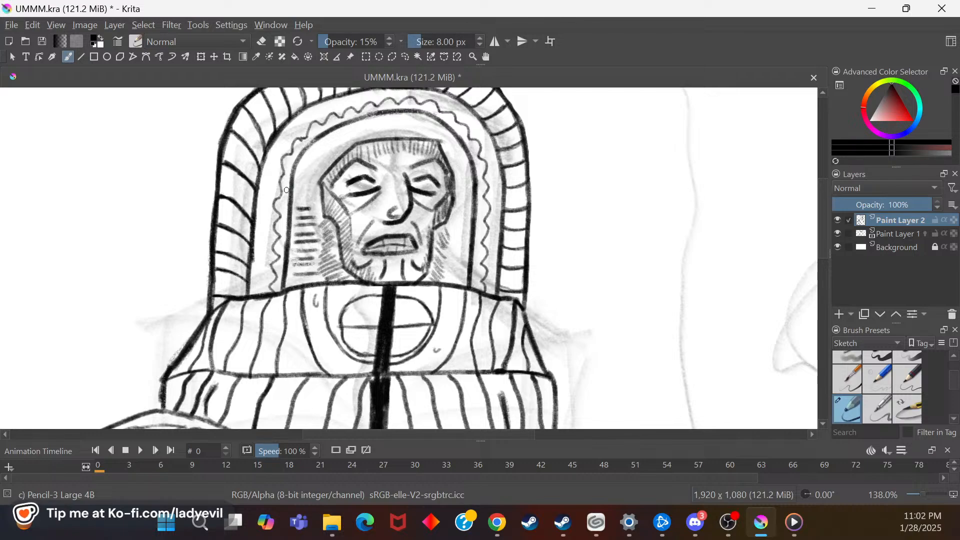
mouse_move(305, 197)
left_mouse_down()
mouse_move(297, 199)
mouse_move(318, 195)
mouse_move(314, 187)
left_mouse_up()
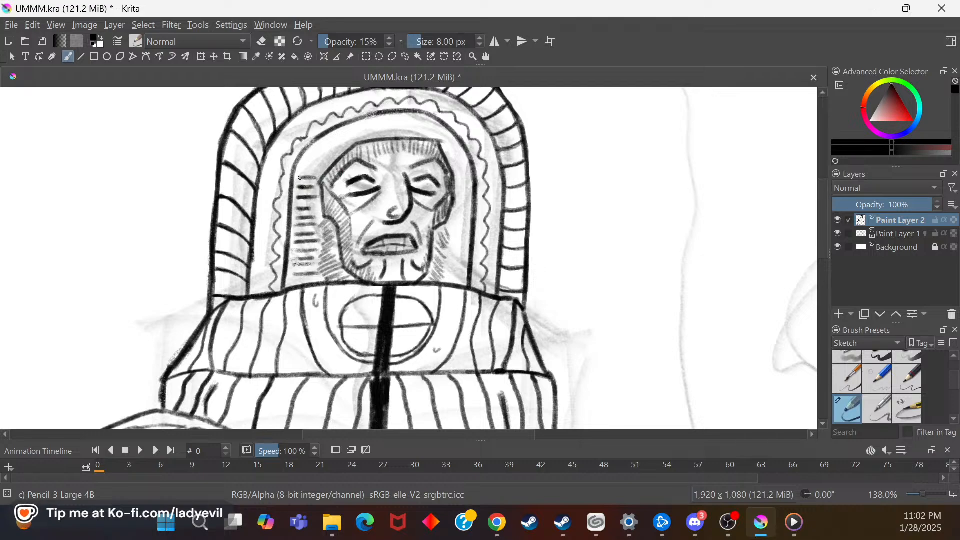
mouse_move(331, 170)
left_mouse_down()
mouse_move(303, 165)
mouse_move(336, 160)
mouse_move(320, 156)
mouse_move(338, 139)
left_mouse_up()
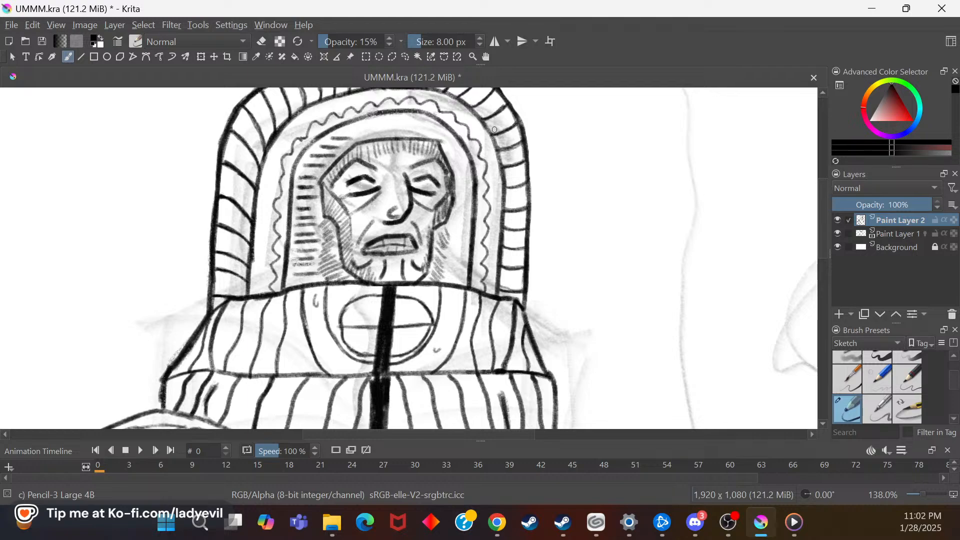
mouse_move(447, 143)
left_mouse_down()
mouse_move(452, 158)
mouse_move(465, 159)
mouse_move(463, 179)
mouse_move(478, 181)
mouse_move(459, 190)
mouse_move(470, 188)
mouse_move(471, 220)
left_mouse_up()
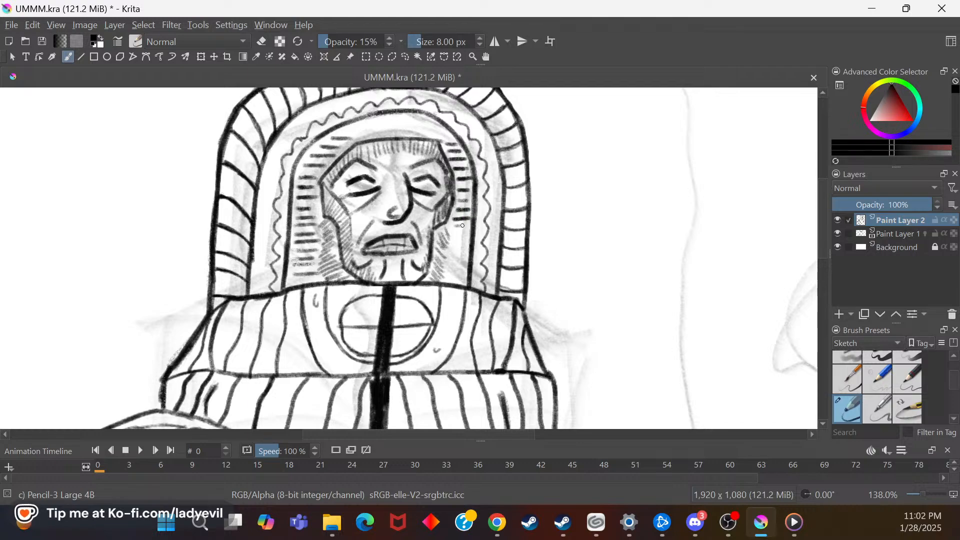
mouse_move(467, 233)
left_mouse_down()
mouse_move(453, 235)
mouse_move(455, 246)
left_mouse_up()
mouse_move(464, 263)
left_mouse_down()
mouse_move(448, 264)
mouse_move(453, 280)
left_mouse_up()
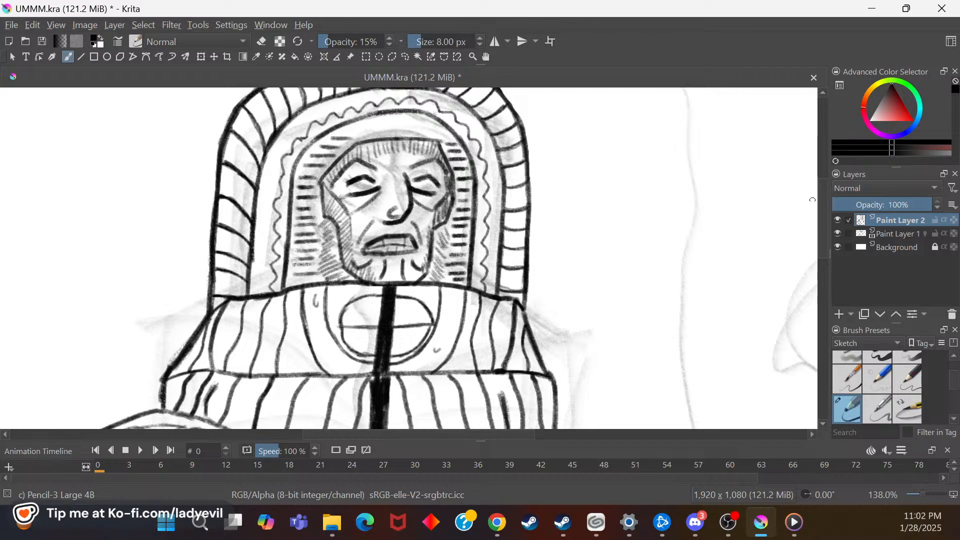
Step: Try to draw a skeletal hand below the chest line, right of the central black strip, and erase it
mouse_move(821, 234)
left_mouse_down()
mouse_move(823, 222)
mouse_move(818, 310)
mouse_move(810, 298)
left_mouse_up()
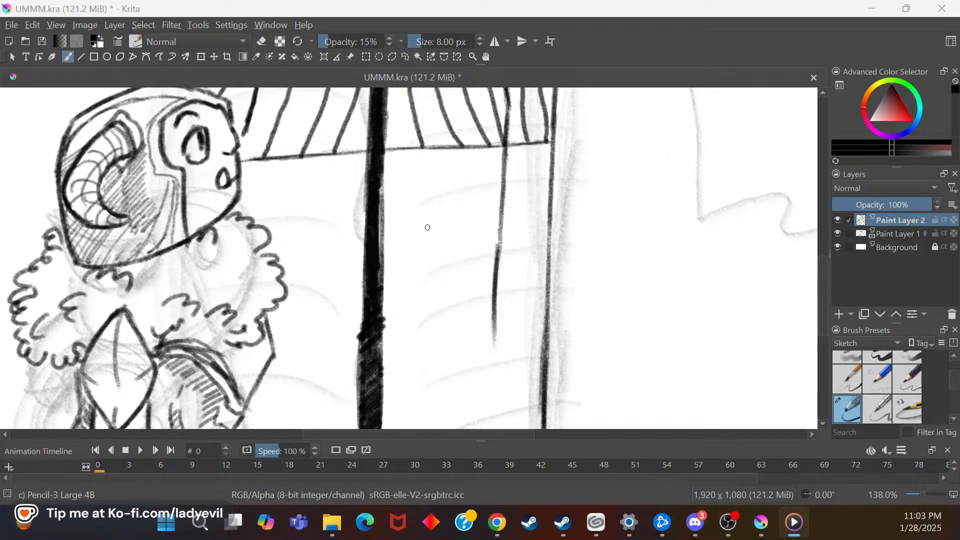
left_click(462, 217)
left_click_drag(462, 216, 452, 230)
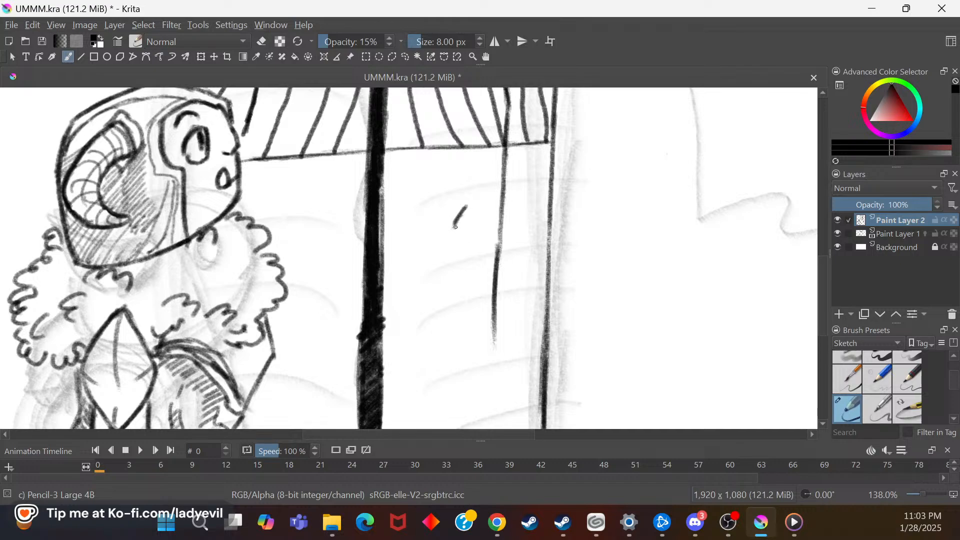
mouse_move(456, 234)
left_mouse_down()
mouse_move(475, 220)
mouse_move(468, 205)
left_mouse_up()
mouse_move(459, 200)
left_mouse_down()
mouse_move(438, 189)
mouse_move(404, 193)
left_mouse_up()
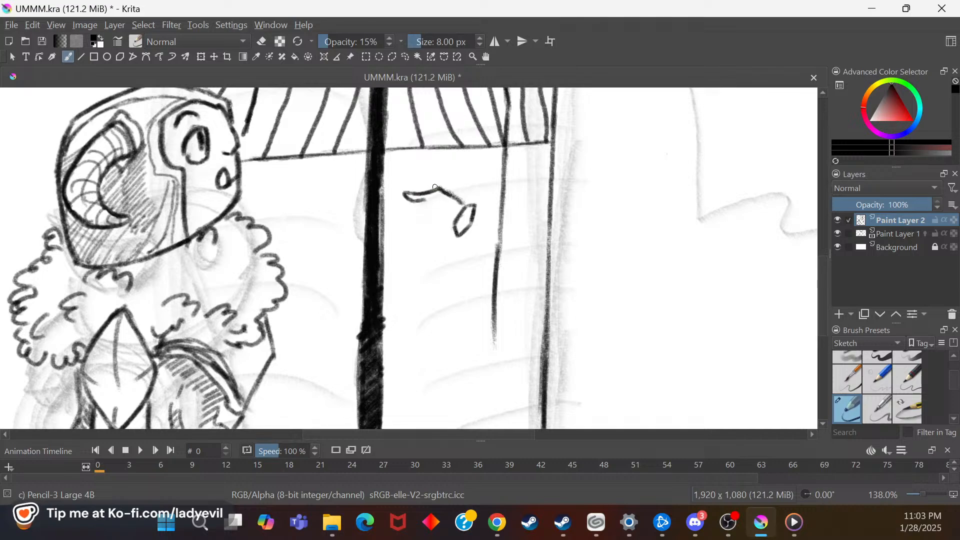
left_click_drag(426, 200, 443, 190)
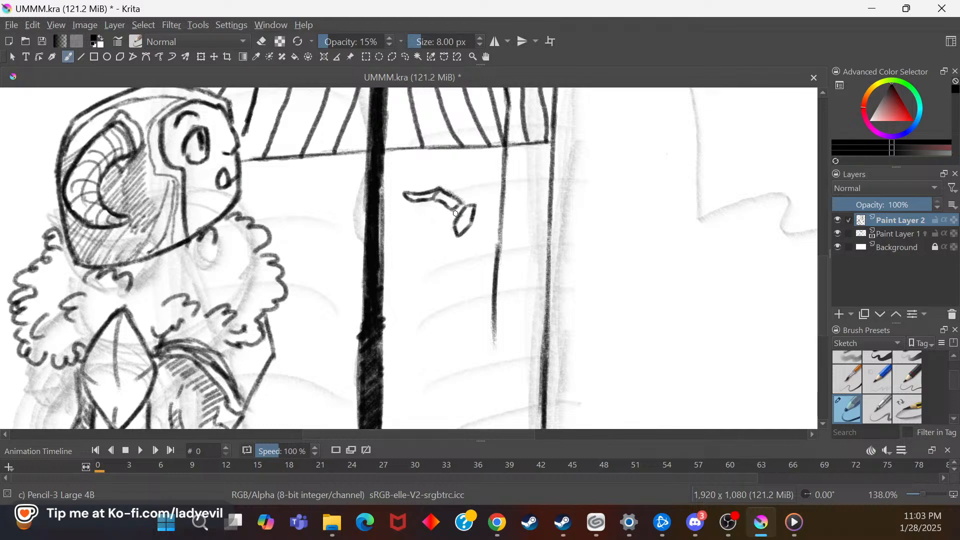
left_click_drag(459, 208, 454, 223)
right_click(434, 246)
left_click(464, 190)
mouse_move(470, 195)
left_mouse_down()
mouse_move(467, 221)
mouse_move(450, 228)
mouse_move(433, 221)
mouse_move(412, 184)
left_mouse_up()
Step: Set the Pencil-3 Large 4B brush to 6 px and draw a palm bone, wrist circle and knuckle dots right of the black strip
right_click(445, 207)
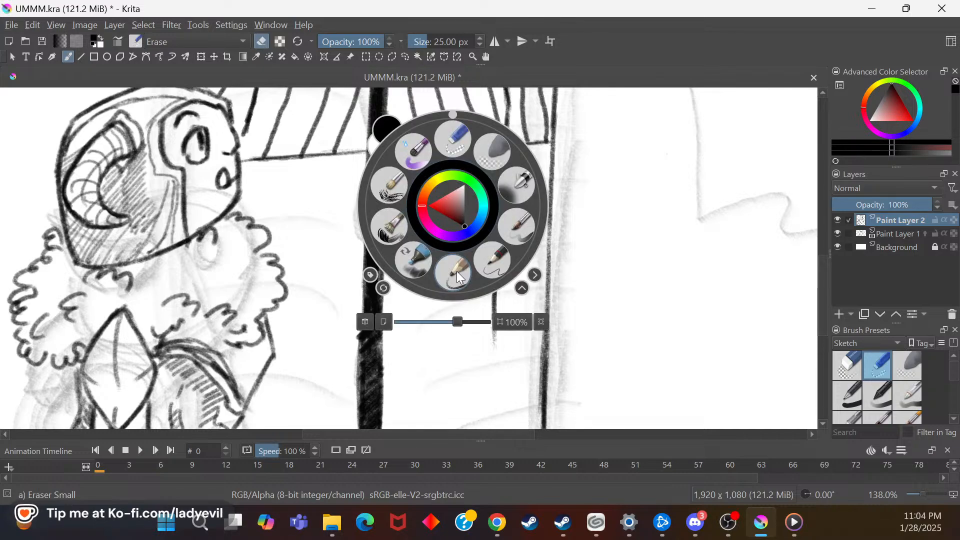
left_click(457, 265)
left_click(480, 45)
left_click(480, 45)
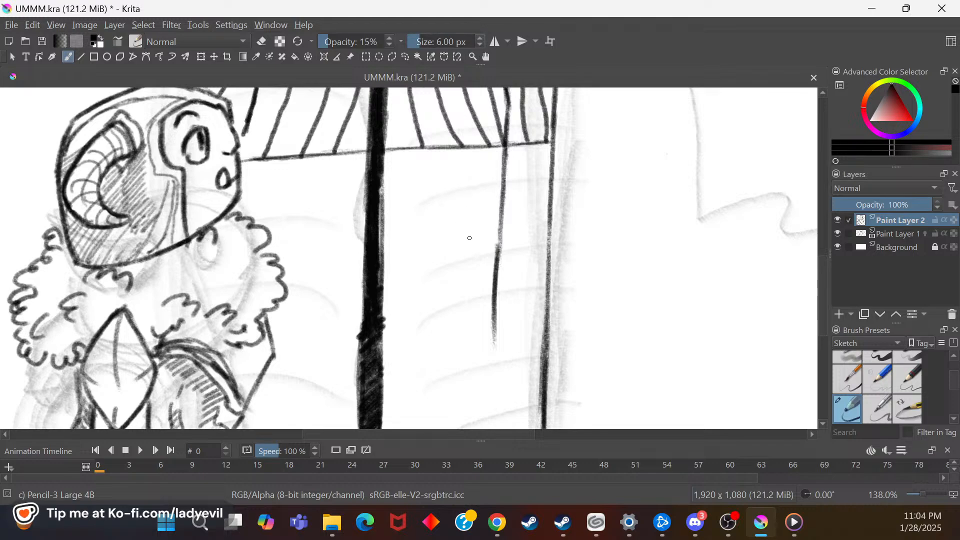
mouse_move(453, 204)
left_mouse_down()
mouse_move(445, 244)
mouse_move(457, 240)
mouse_move(461, 214)
left_mouse_up()
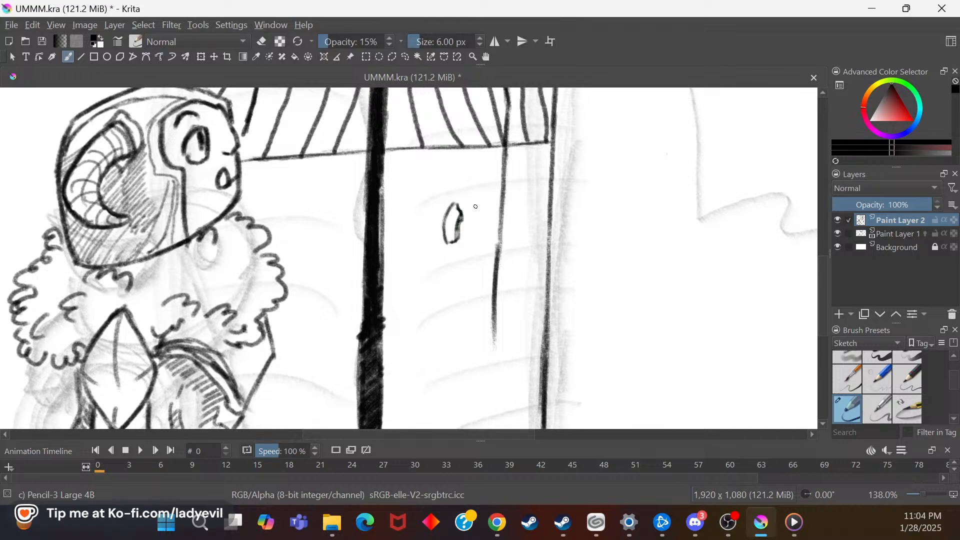
mouse_move(470, 221)
left_mouse_down()
mouse_move(461, 231)
mouse_move(470, 223)
left_mouse_up()
left_click_drag(442, 213, 439, 236)
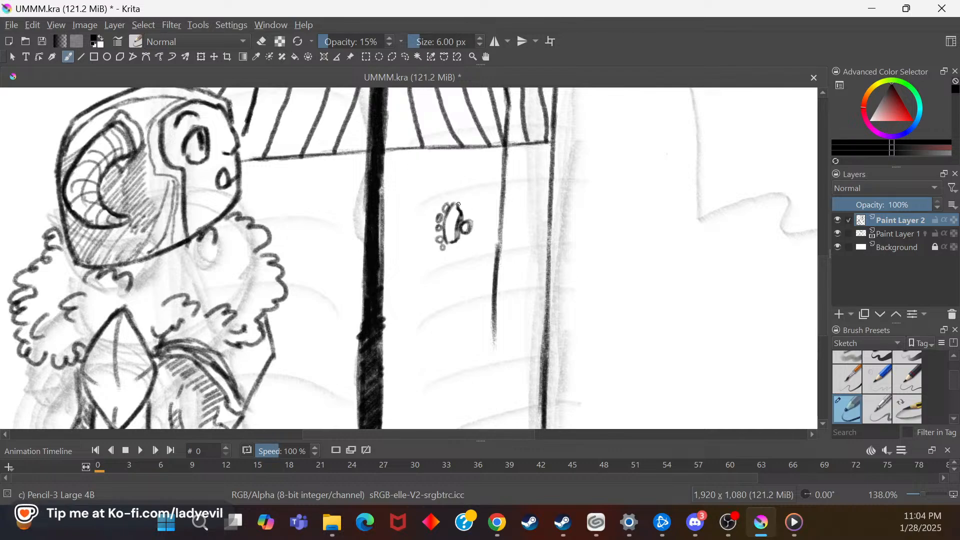
Step: Draw the thumb bones and the upper segmented finger bones, reaching from the palm toward the central black strip
left_click_drag(435, 197, 445, 203)
left_click_drag(440, 202, 408, 200)
left_click_drag(409, 206, 440, 206)
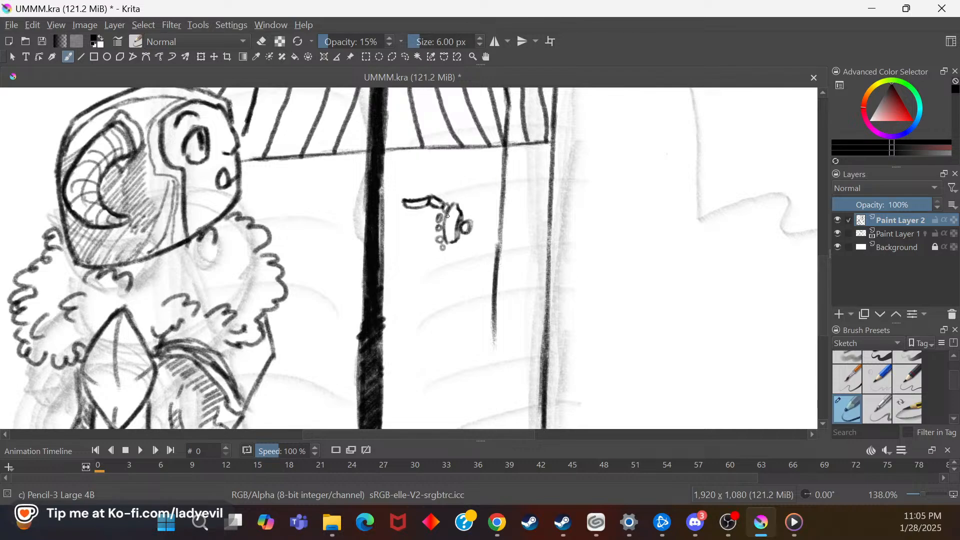
mouse_move(419, 215)
left_mouse_down()
mouse_move(437, 225)
mouse_move(423, 216)
left_mouse_up()
left_click_drag(405, 219, 416, 216)
mouse_move(403, 220)
left_mouse_down()
mouse_move(387, 221)
mouse_move(402, 225)
left_mouse_up()
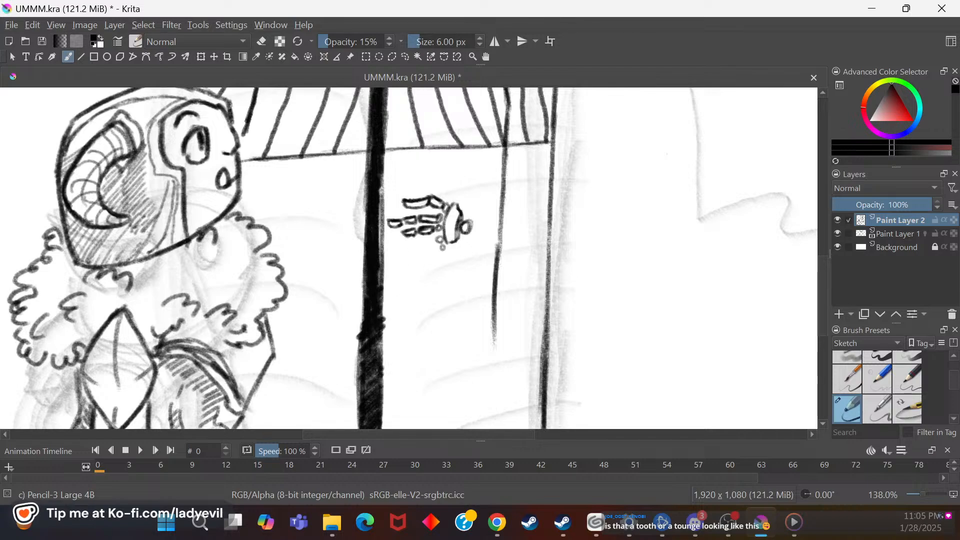
Step: Complete the skeletal hand's lower finger bones and draw the curved forearm end beside the wrist circle
left_click_drag(388, 237, 399, 238)
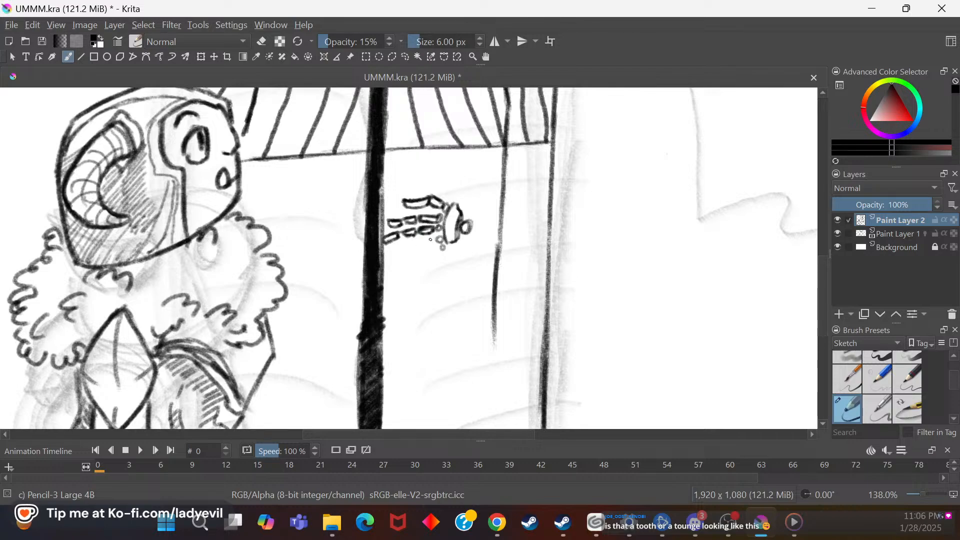
left_click_drag(427, 239, 407, 248)
mouse_move(401, 246)
left_mouse_down()
mouse_move(386, 254)
mouse_move(399, 254)
left_mouse_up()
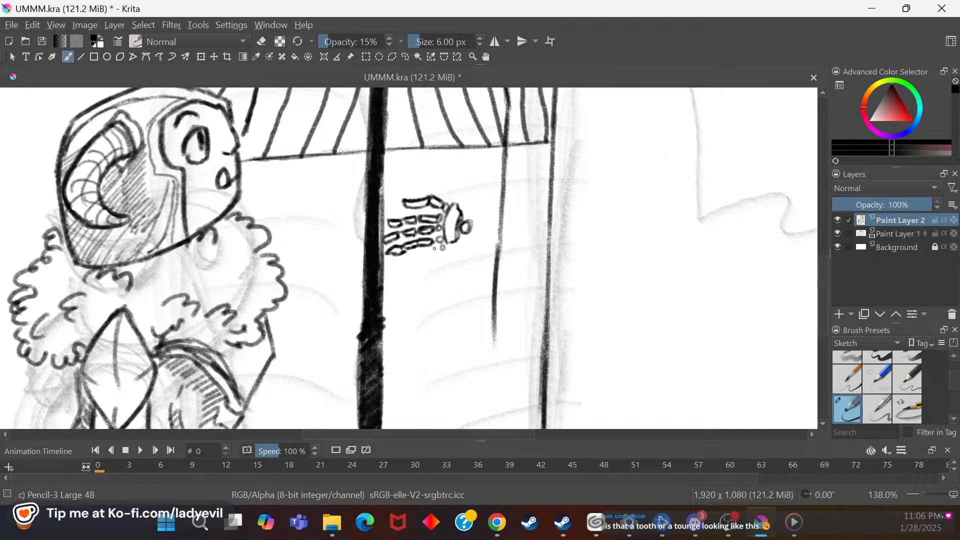
mouse_move(421, 251)
left_mouse_down()
mouse_move(435, 252)
mouse_move(419, 254)
left_mouse_up()
mouse_move(410, 259)
left_mouse_down()
mouse_move(417, 253)
mouse_move(396, 261)
mouse_move(418, 258)
left_mouse_up()
left_click_drag(479, 215, 475, 240)
Step: Try to draw a steeply slanted forearm bone from the wrist to the robe's right edge, and erase it
mouse_move(480, 213)
left_mouse_down()
mouse_move(483, 229)
mouse_move(491, 224)
mouse_move(539, 267)
left_mouse_up()
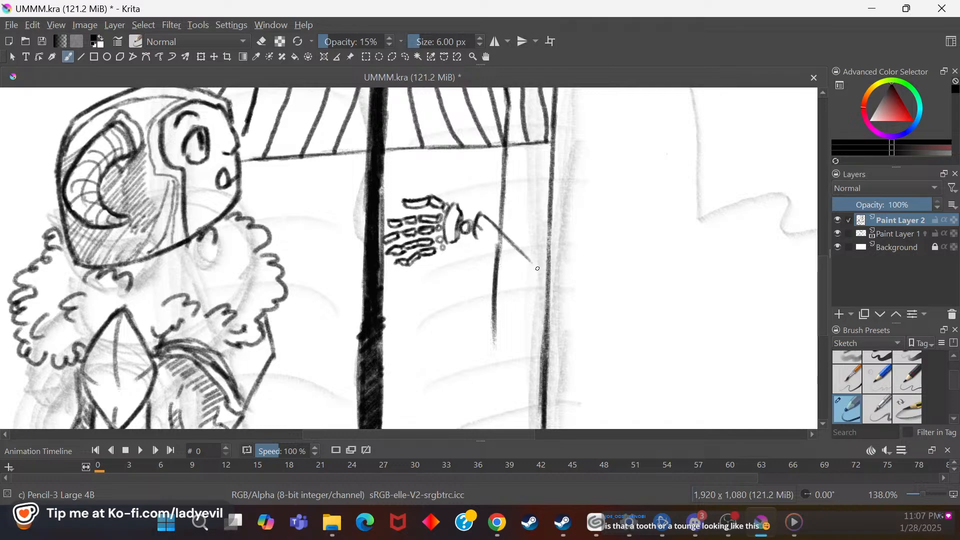
mouse_move(478, 220)
left_mouse_down()
mouse_move(484, 236)
mouse_move(538, 275)
left_mouse_up()
left_click_drag(501, 235, 546, 281)
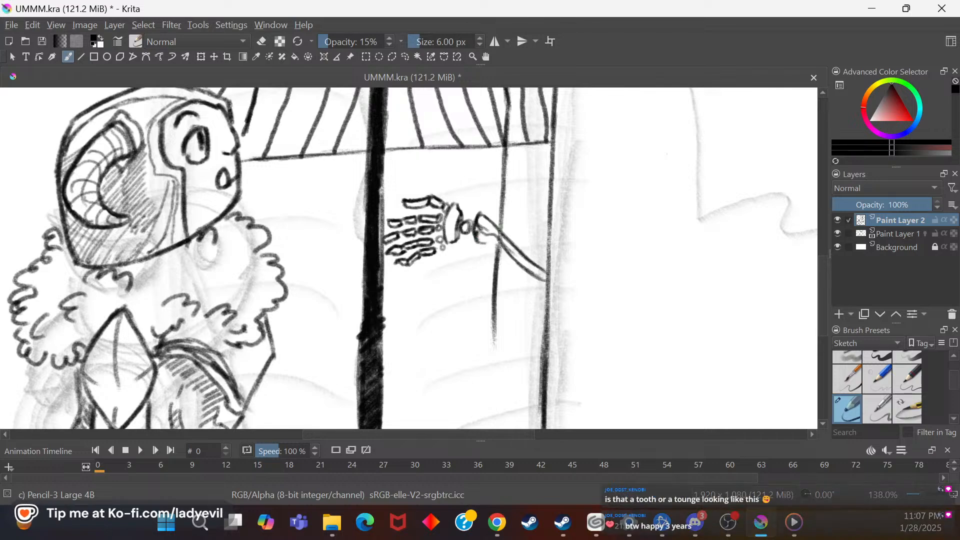
right_click(521, 256)
left_click(523, 190)
mouse_move(534, 261)
left_mouse_down()
mouse_move(536, 281)
mouse_move(520, 236)
mouse_move(508, 255)
left_mouse_up()
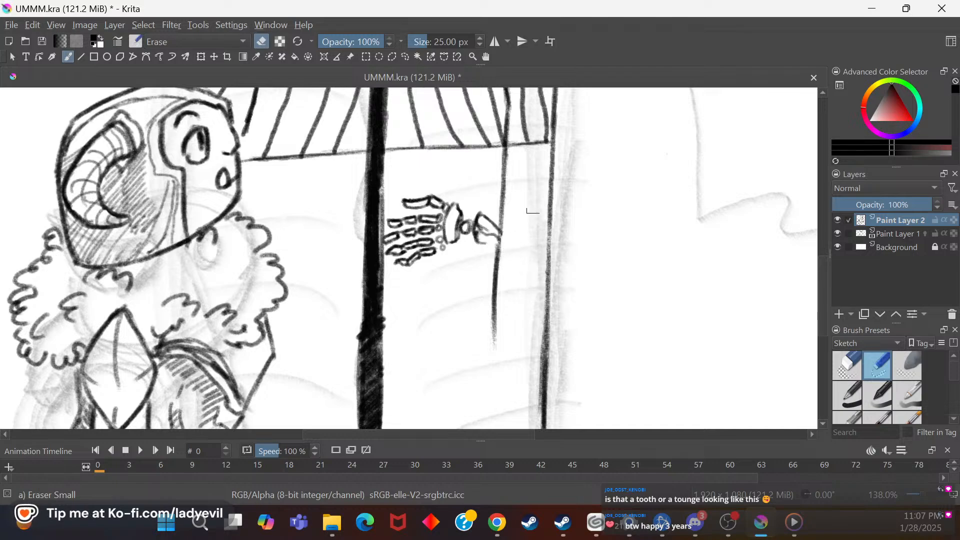
Step: Draw two crossing forearm bones from the skeletal wrist to the robe's right edge using the Pencil-3 Large 4B brush
right_click(527, 219)
left_click(528, 286)
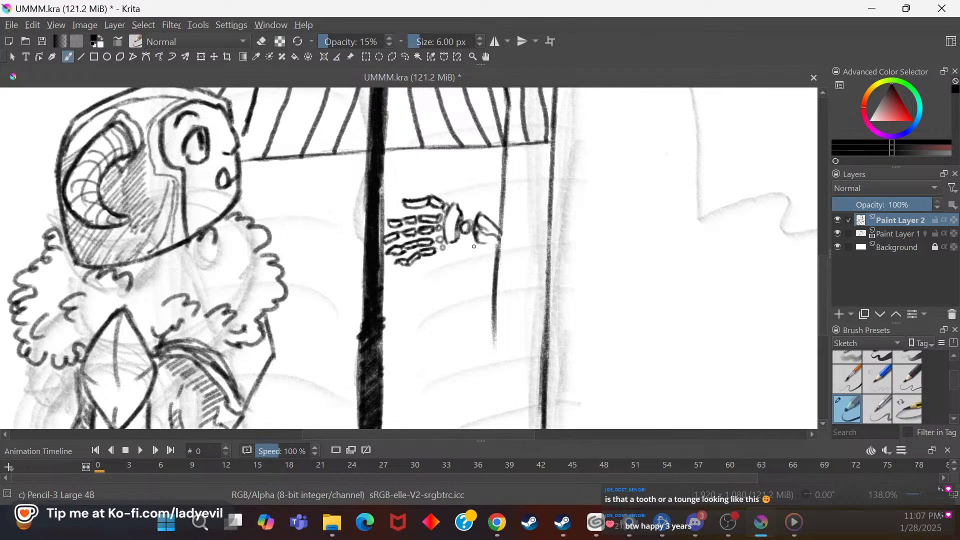
left_click_drag(478, 224, 535, 261)
left_click_drag(500, 233, 545, 262)
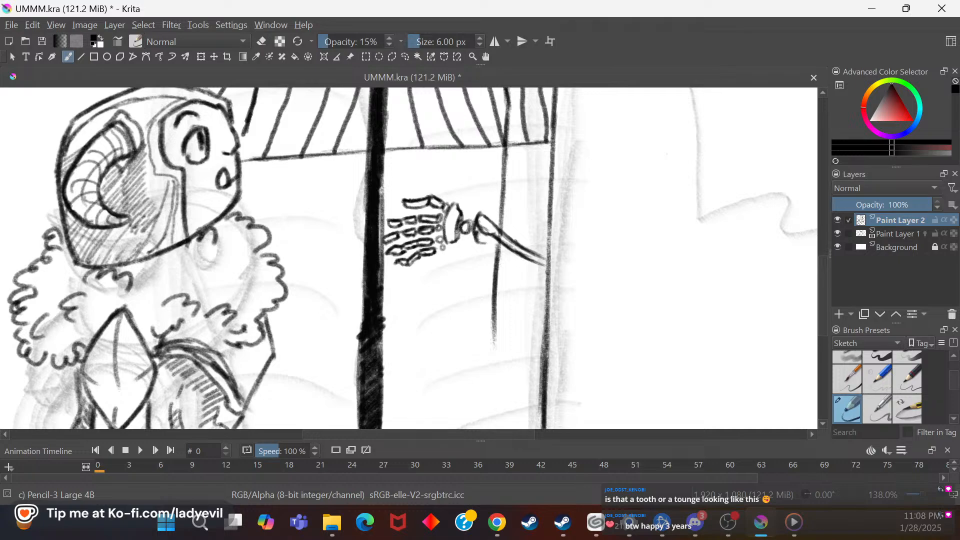
key("ctrl+z")
mouse_move(481, 243)
left_mouse_down()
mouse_move(552, 240)
mouse_move(539, 251)
mouse_move(550, 253)
mouse_move(523, 257)
mouse_move(544, 261)
mouse_move(552, 249)
mouse_move(542, 231)
mouse_move(507, 234)
mouse_move(551, 234)
mouse_move(512, 241)
left_mouse_up()
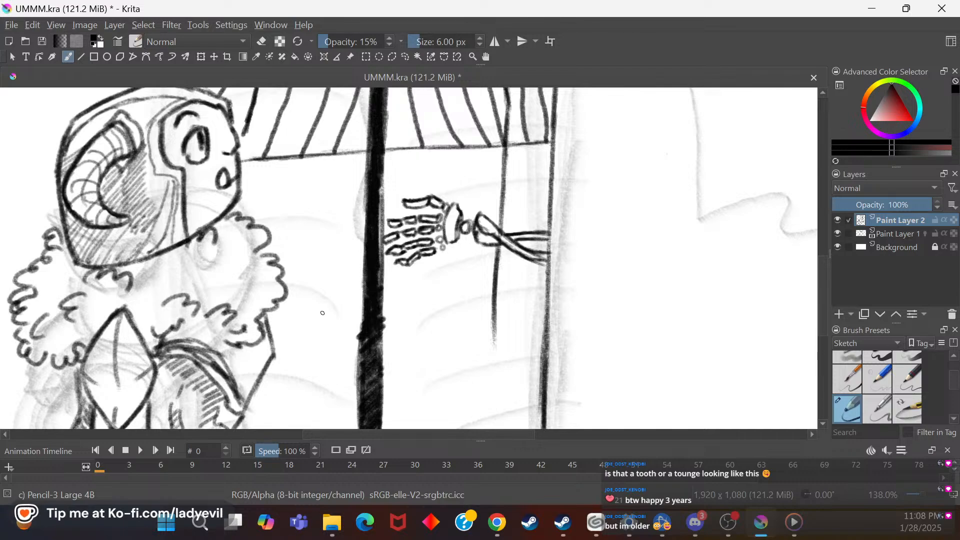
Step: Draw a narrow upright palm bone for a second skeletal hand, between the horned figure and the central black strip
mouse_move(514, 436)
left_mouse_down()
mouse_move(482, 437)
mouse_move(491, 437)
left_mouse_up()
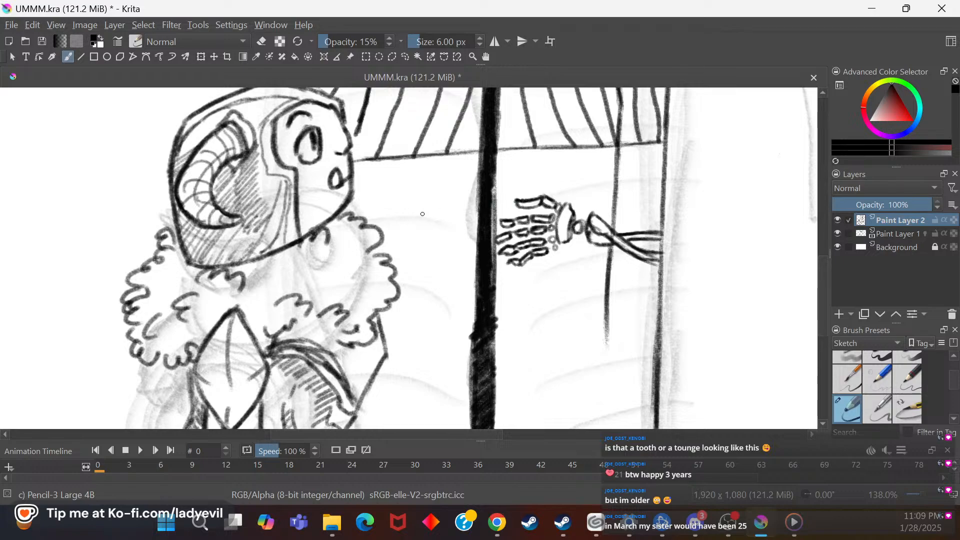
left_click_drag(425, 218, 424, 226)
left_click(425, 252)
mouse_move(424, 222)
left_mouse_down()
mouse_move(426, 253)
mouse_move(422, 219)
mouse_move(425, 234)
left_mouse_up()
mouse_move(419, 220)
left_mouse_down()
mouse_move(415, 255)
mouse_move(426, 255)
left_mouse_up()
Step: Clean up the second palm bone's outline with the small eraser at 23 px and return to the Pencil-3 Large 4B brush
right_click(436, 221)
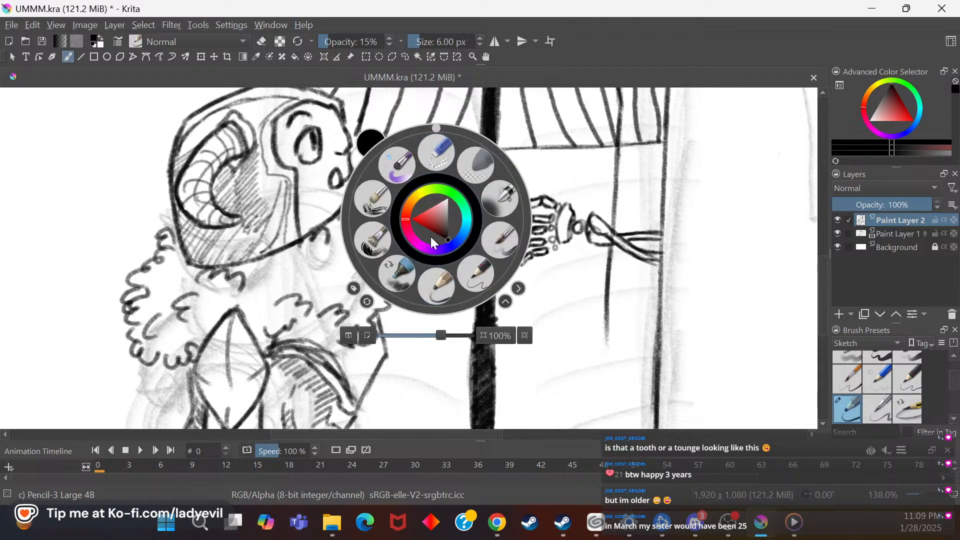
left_click(437, 154)
left_click(479, 43)
left_click(479, 43)
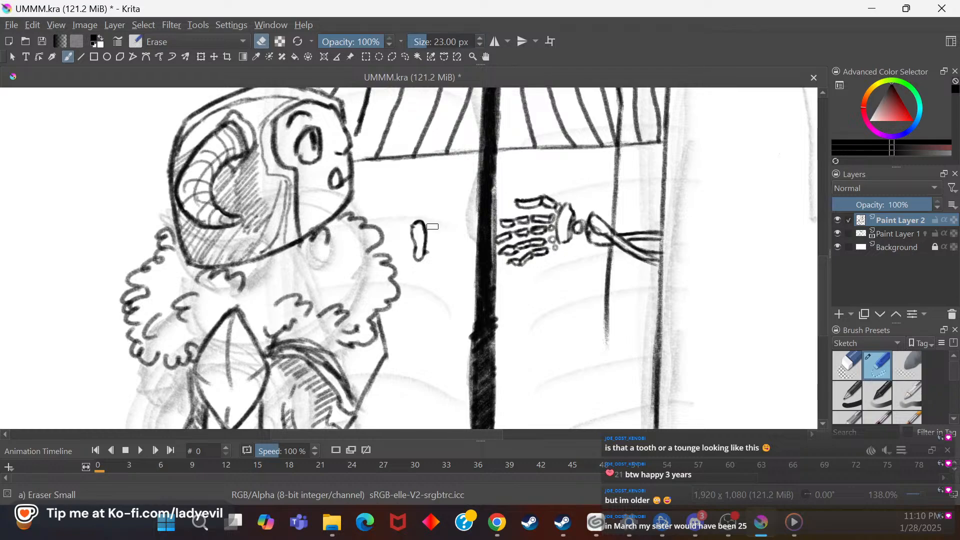
left_click_drag(433, 261, 431, 255)
right_click(409, 209)
left_click(413, 276)
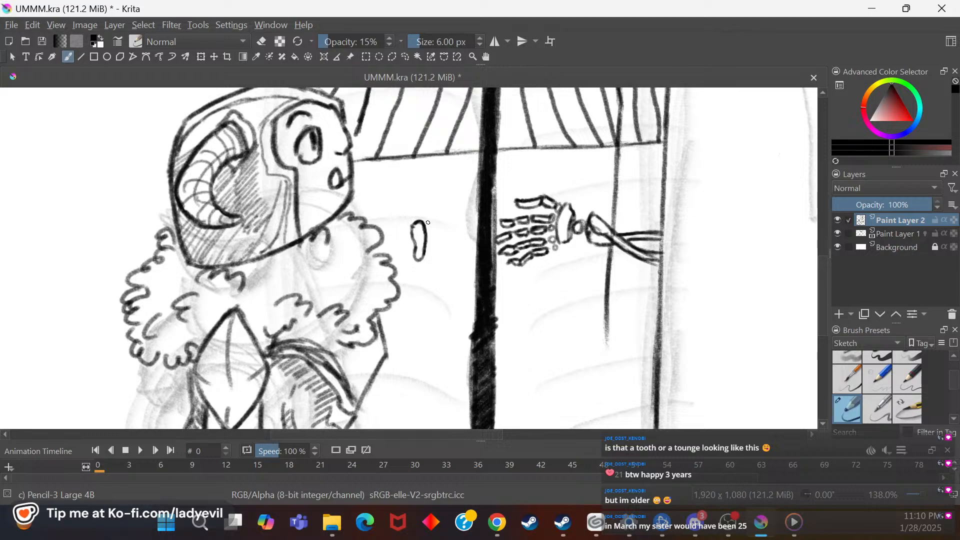
Step: Draw small knuckle dots beside the second palm bone and segmented thumb bones pointing toward the black strip
left_click_drag(426, 219, 425, 263)
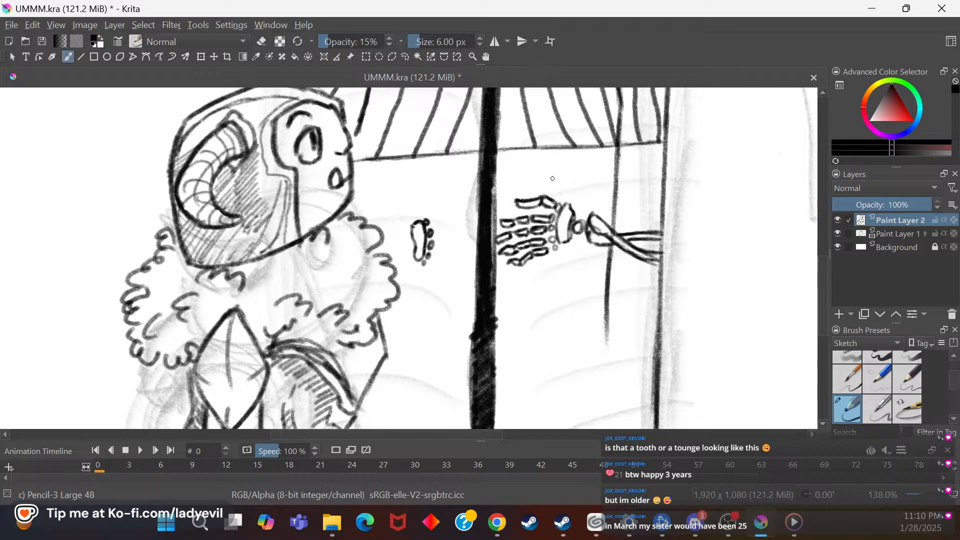
left_click_drag(424, 220, 434, 215)
mouse_move(425, 219)
left_mouse_down()
mouse_move(451, 207)
mouse_move(471, 218)
left_mouse_up()
left_click_drag(463, 218, 452, 220)
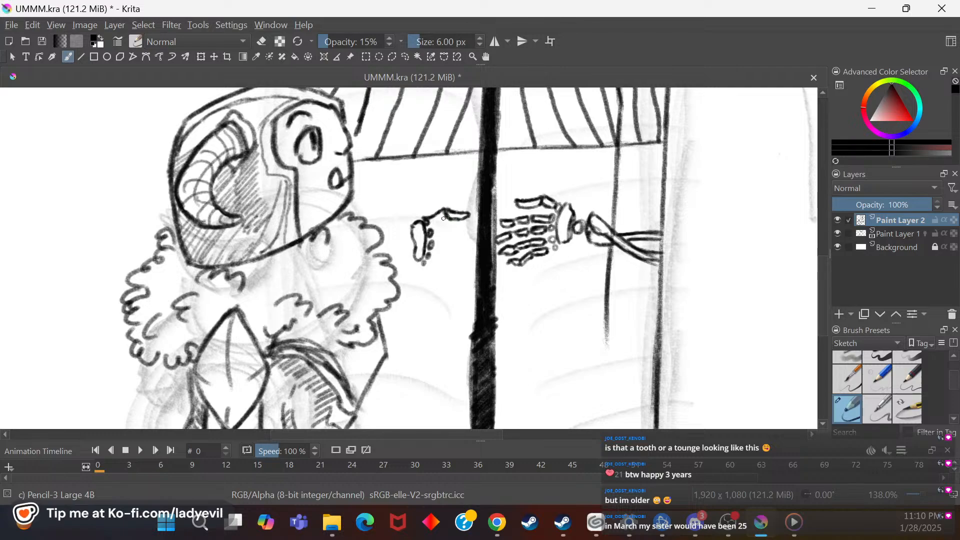
left_click_drag(437, 221, 446, 217)
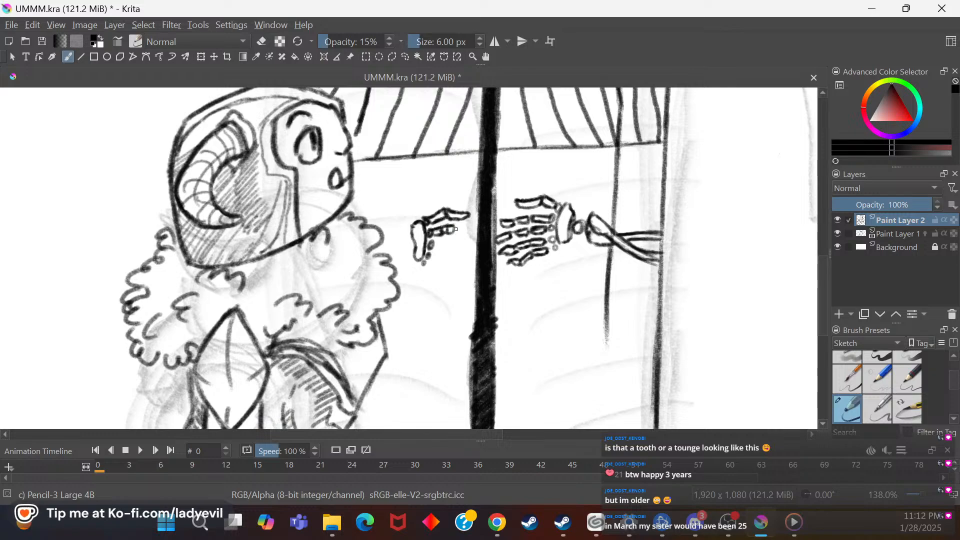
Step: Draw the second hand's remaining segmented finger bones below the thumb, reaching toward the central black strip
mouse_move(455, 228)
left_mouse_down()
mouse_move(473, 228)
mouse_move(459, 235)
left_mouse_up()
mouse_move(434, 242)
left_mouse_down()
mouse_move(479, 241)
mouse_move(459, 244)
left_mouse_up()
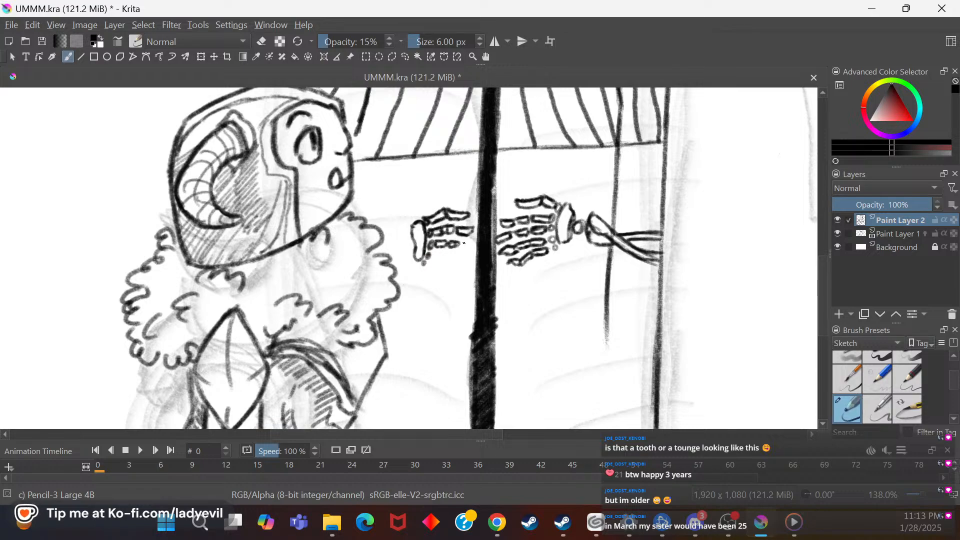
mouse_move(463, 244)
left_mouse_down()
mouse_move(476, 245)
mouse_move(464, 243)
left_mouse_up()
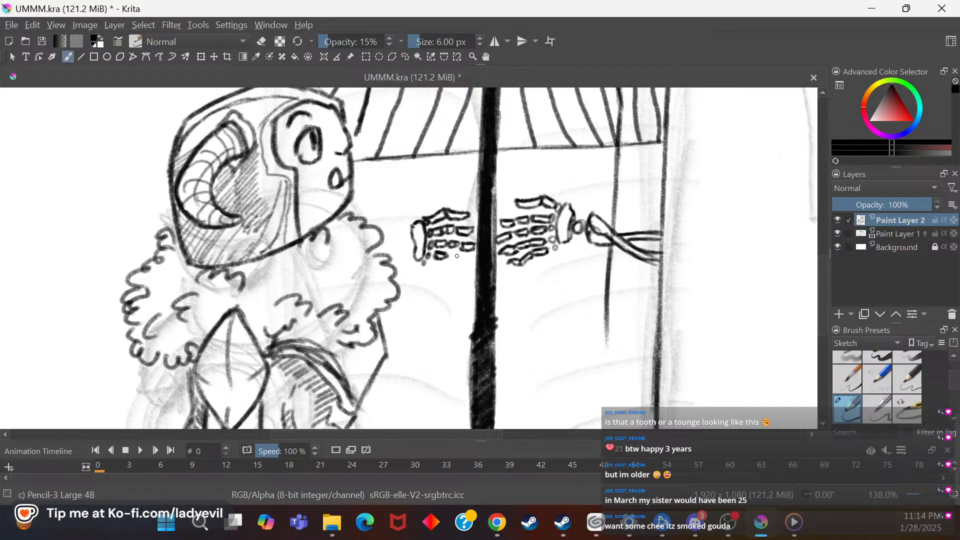
left_click_drag(454, 255, 471, 263)
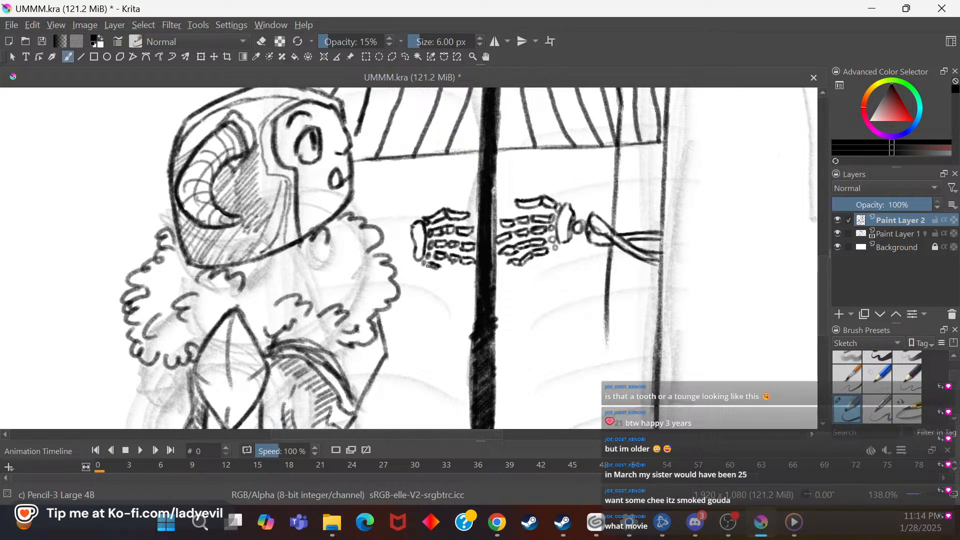
left_click_drag(447, 267, 454, 269)
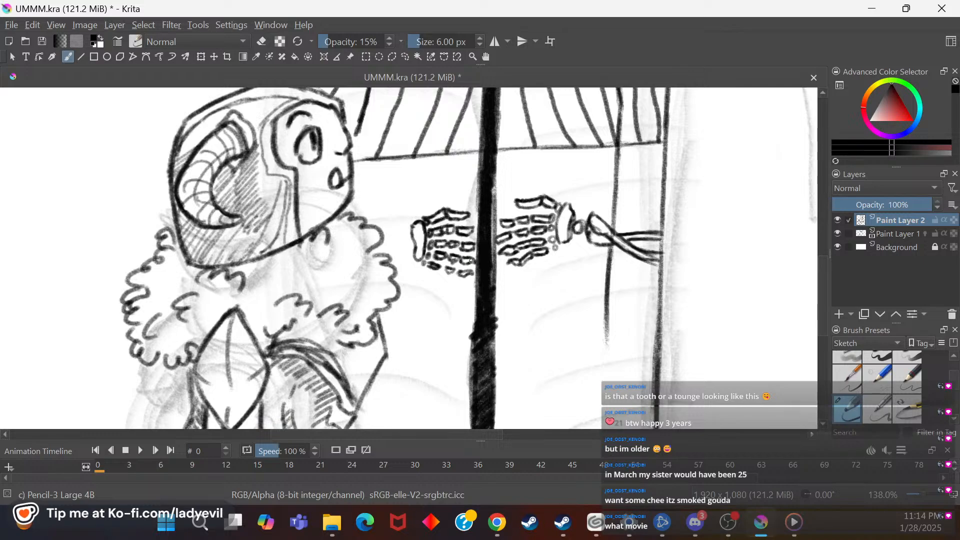
Step: Draw wrist bones joining the second skeletal hand to the fur collar, and add a second line under the striped section's hem
mouse_move(407, 234)
left_mouse_down()
mouse_move(400, 244)
mouse_move(406, 232)
mouse_move(390, 228)
mouse_move(400, 233)
mouse_move(379, 241)
mouse_move(393, 252)
left_mouse_up()
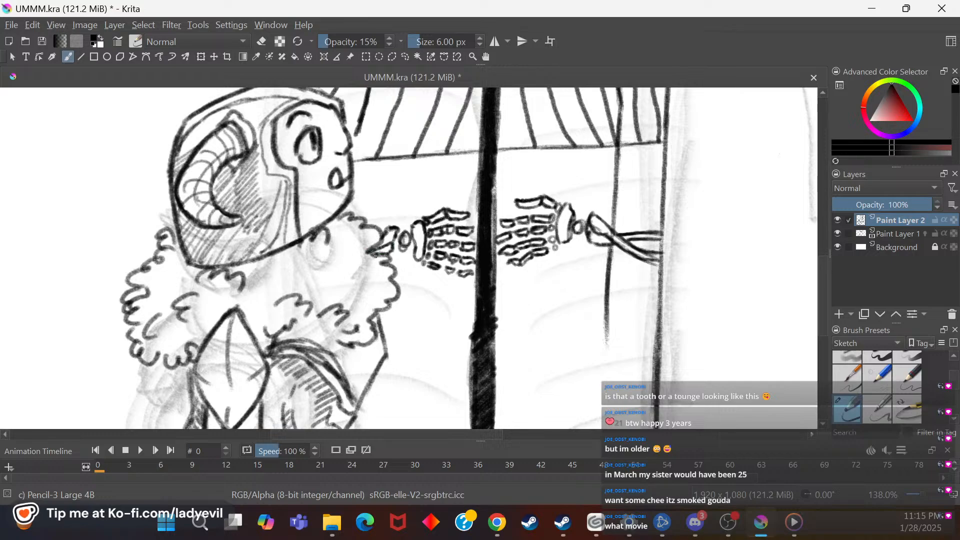
mouse_move(821, 263)
left_mouse_down()
mouse_move(818, 222)
mouse_move(814, 284)
mouse_move(814, 259)
mouse_move(822, 281)
mouse_move(824, 257)
mouse_move(843, 257)
left_mouse_up()
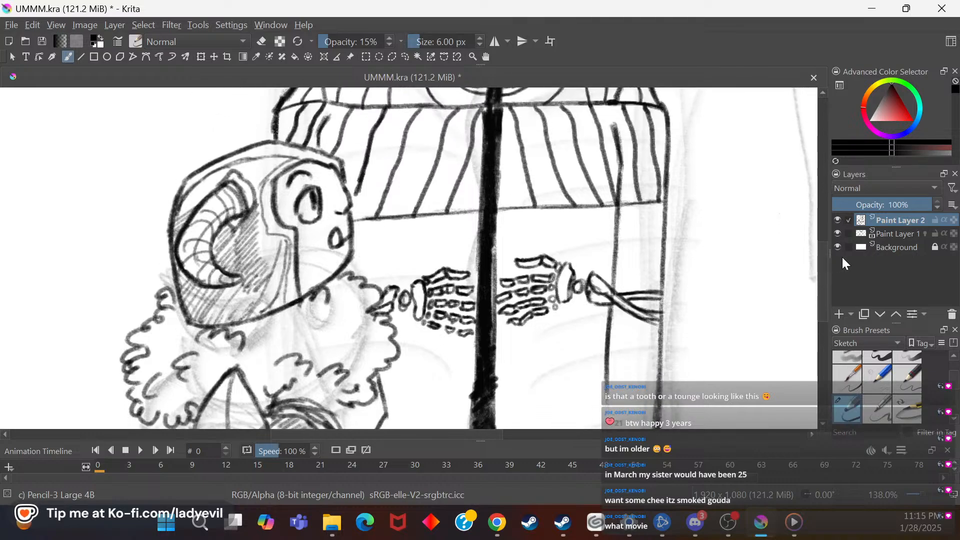
left_click_drag(500, 218, 657, 211)
mouse_move(409, 224)
left_mouse_down()
mouse_move(471, 220)
mouse_move(364, 230)
left_mouse_up()
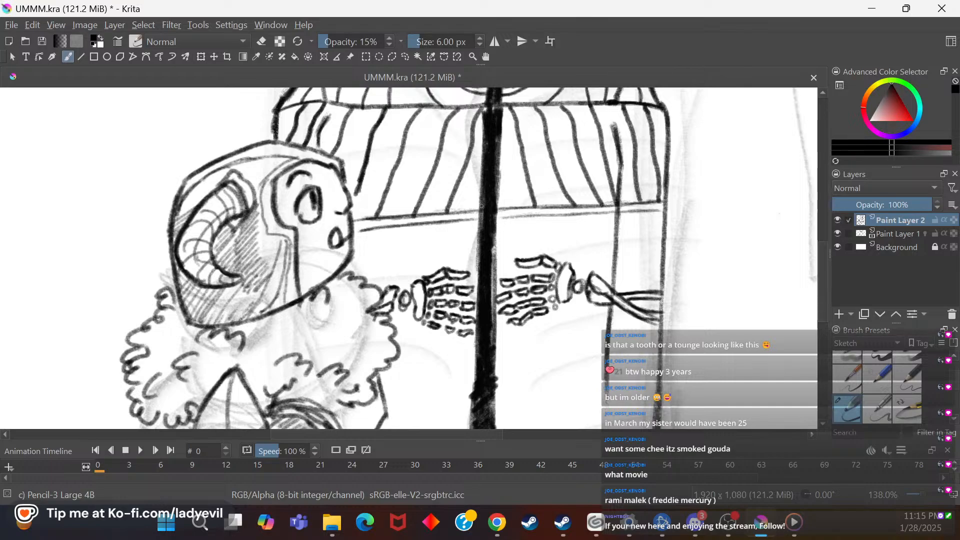
Step: Draw a row of narrow pointed arches below the hem line on both sides of the central black strip
mouse_move(357, 233)
left_mouse_down()
mouse_move(370, 283)
mouse_move(398, 242)
mouse_move(400, 267)
mouse_move(430, 251)
mouse_move(420, 263)
mouse_move(432, 240)
mouse_move(442, 268)
left_mouse_up()
mouse_move(510, 259)
left_mouse_down()
mouse_move(516, 229)
mouse_move(512, 244)
mouse_move(523, 231)
mouse_move(527, 255)
mouse_move(553, 250)
mouse_move(563, 227)
mouse_move(569, 258)
left_mouse_up()
mouse_move(565, 223)
left_mouse_down()
mouse_move(570, 266)
mouse_move(593, 219)
mouse_move(600, 269)
mouse_move(628, 245)
mouse_move(634, 272)
mouse_move(651, 224)
mouse_move(659, 270)
left_mouse_up()
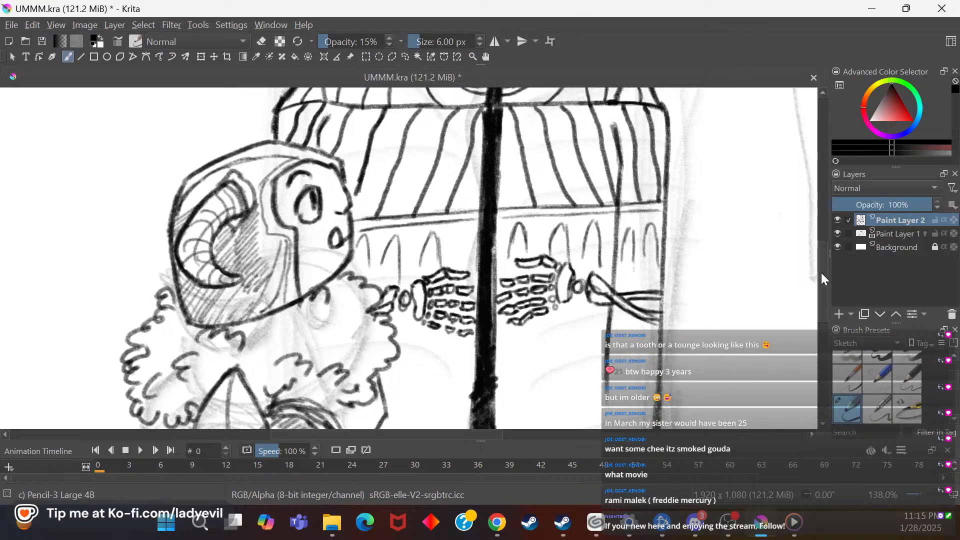
Step: Draw a dark horizontal line beneath both skeletal hands, from the fur collar across the black strip to the robe's outer edge
scroll(821, 274, "down", 5)
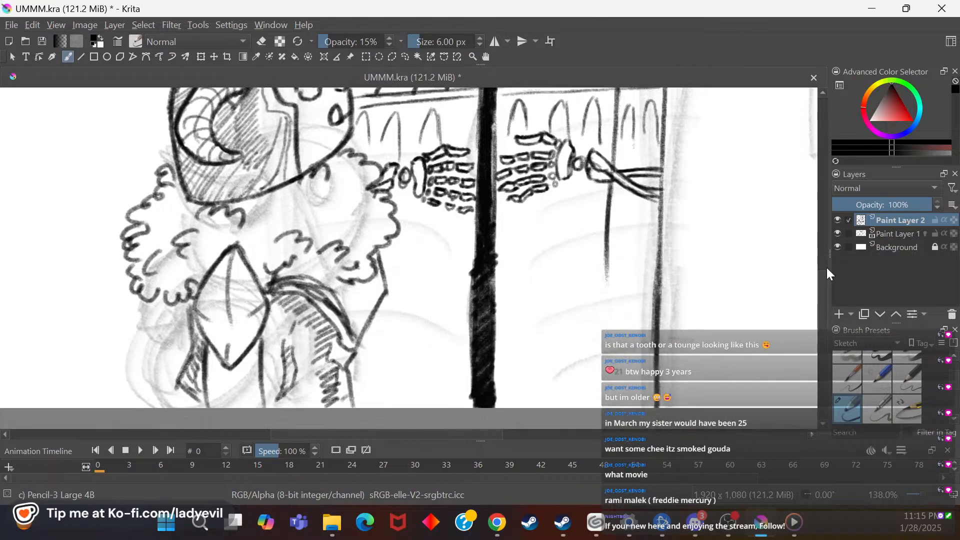
mouse_move(401, 231)
left_mouse_down()
mouse_move(514, 227)
mouse_move(436, 230)
mouse_move(506, 225)
left_mouse_up()
key("e")
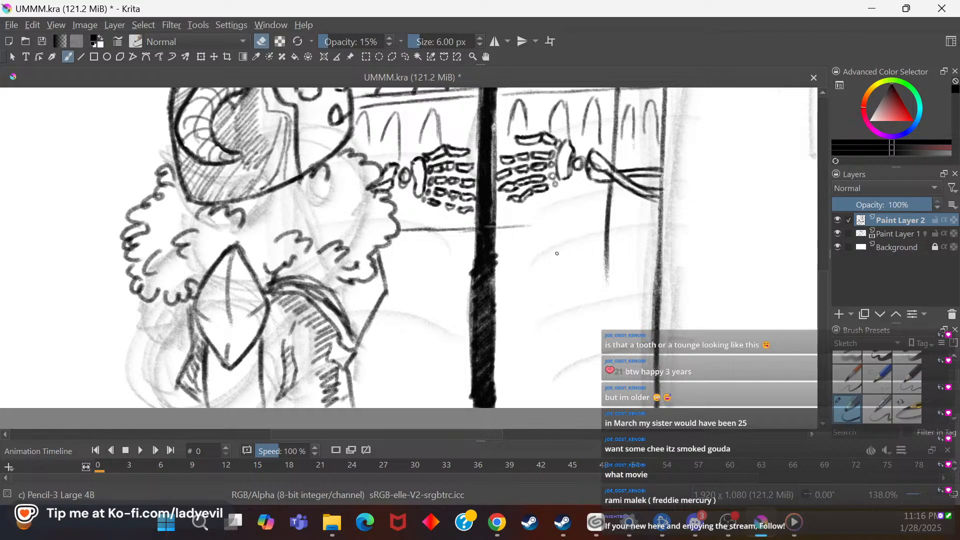
right_click(552, 266)
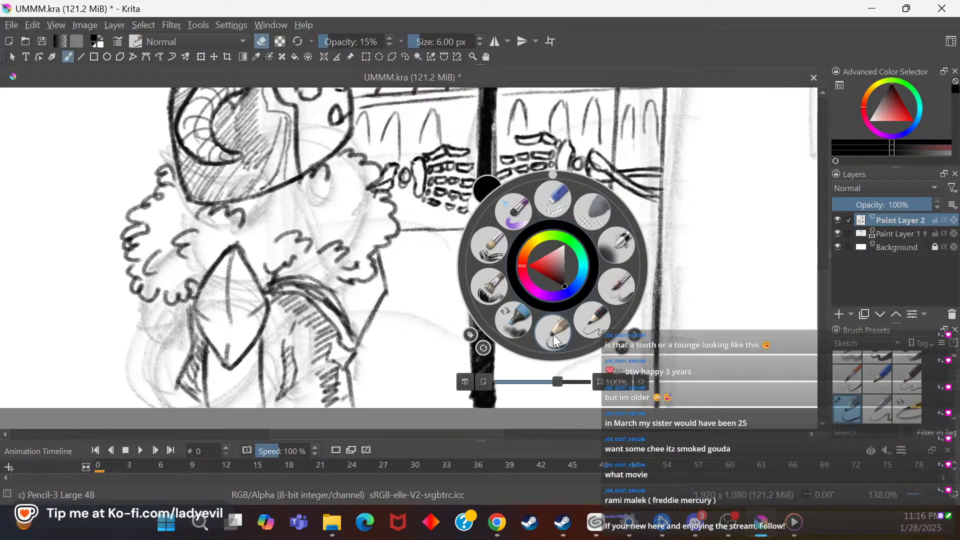
right_click(563, 315)
left_click_drag(449, 230, 528, 226)
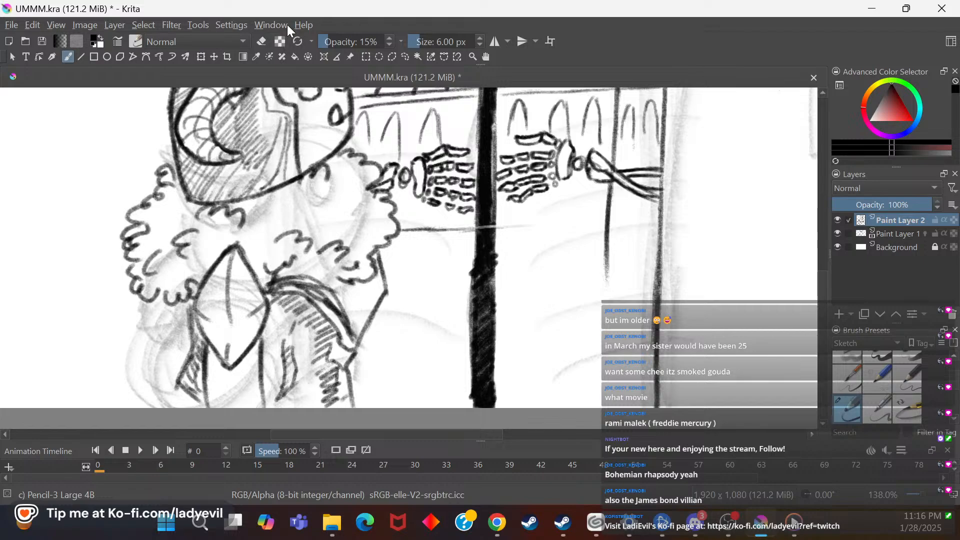
mouse_move(400, 231)
left_mouse_down()
mouse_move(665, 224)
mouse_move(425, 232)
left_mouse_up()
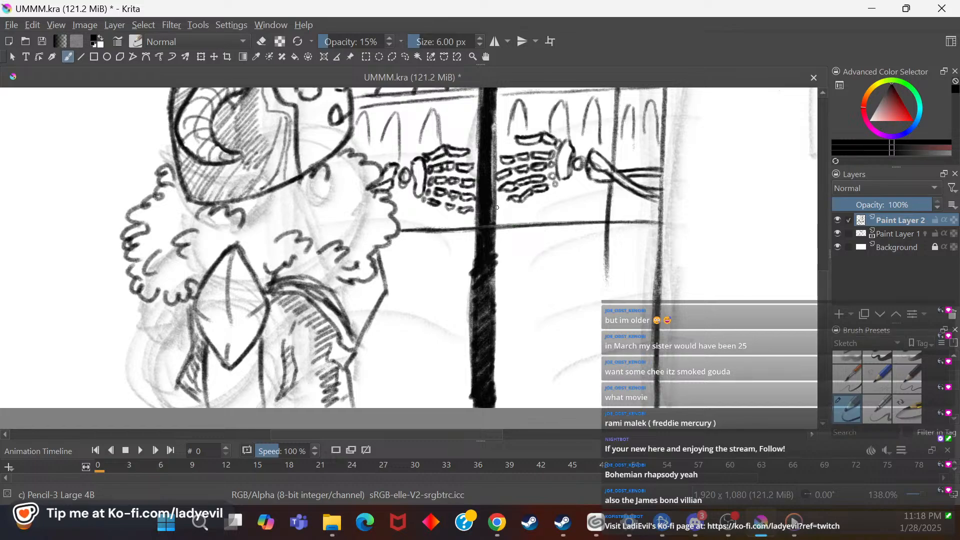
mouse_move(492, 228)
left_mouse_down()
mouse_move(530, 224)
mouse_move(437, 231)
left_mouse_up()
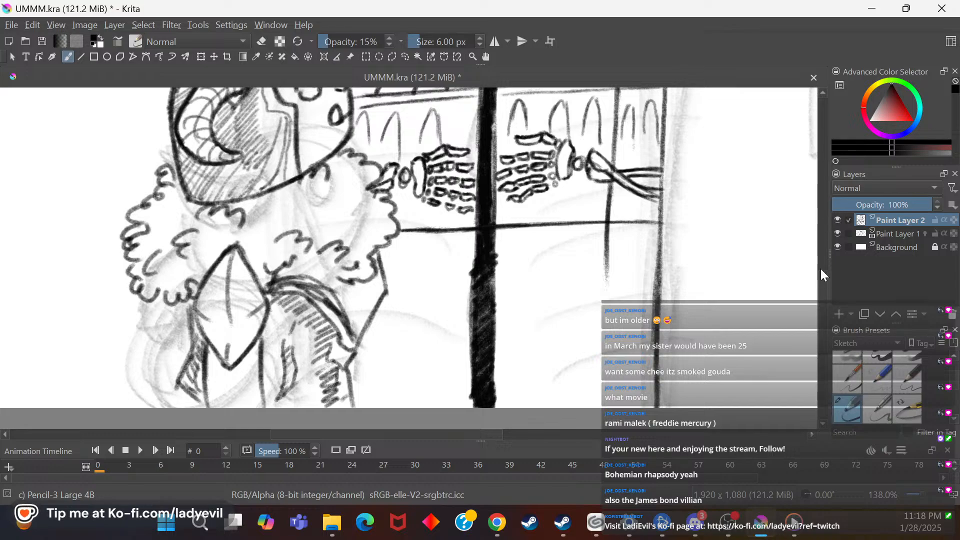
scroll(823, 300, "down", 3)
scroll(820, 285, "up", 5)
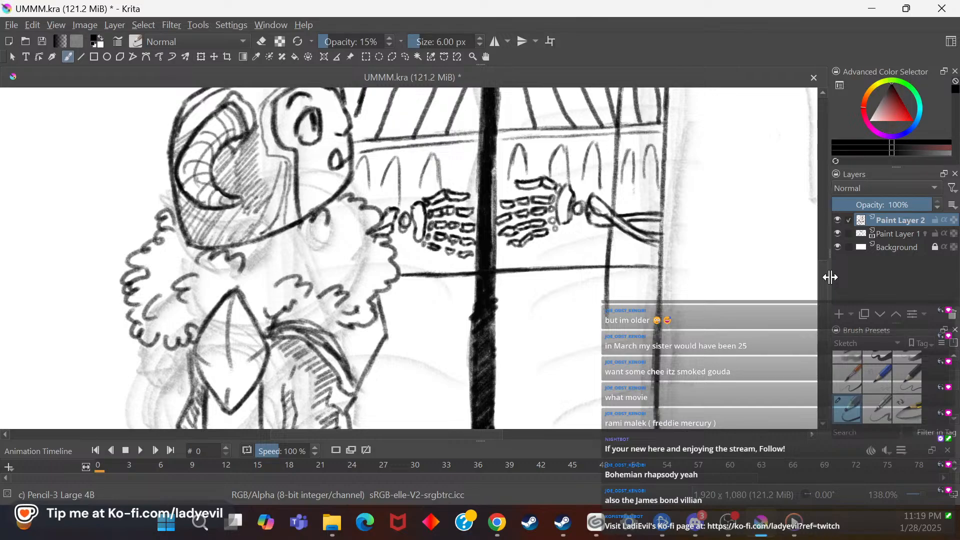
scroll(820, 270, "down", 3)
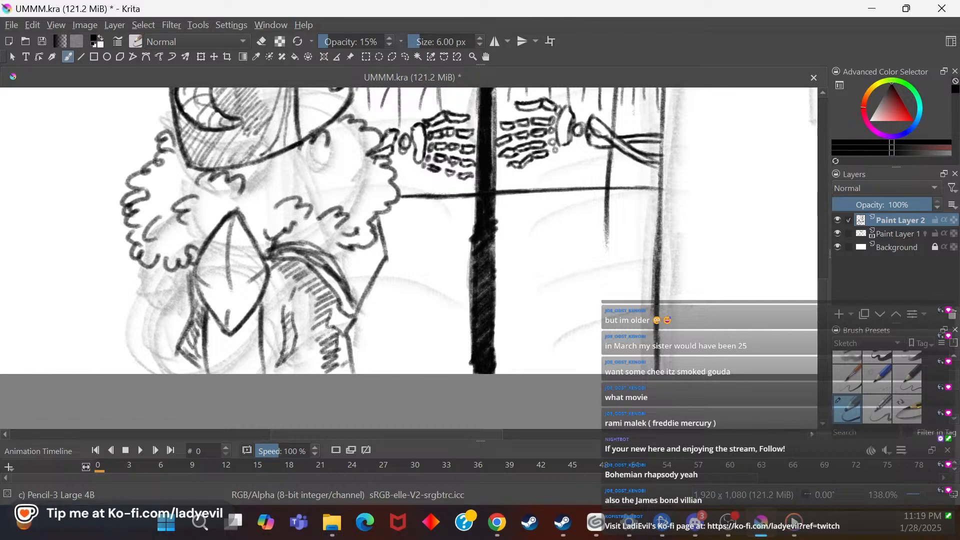
left_click_drag(500, 202, 533, 216)
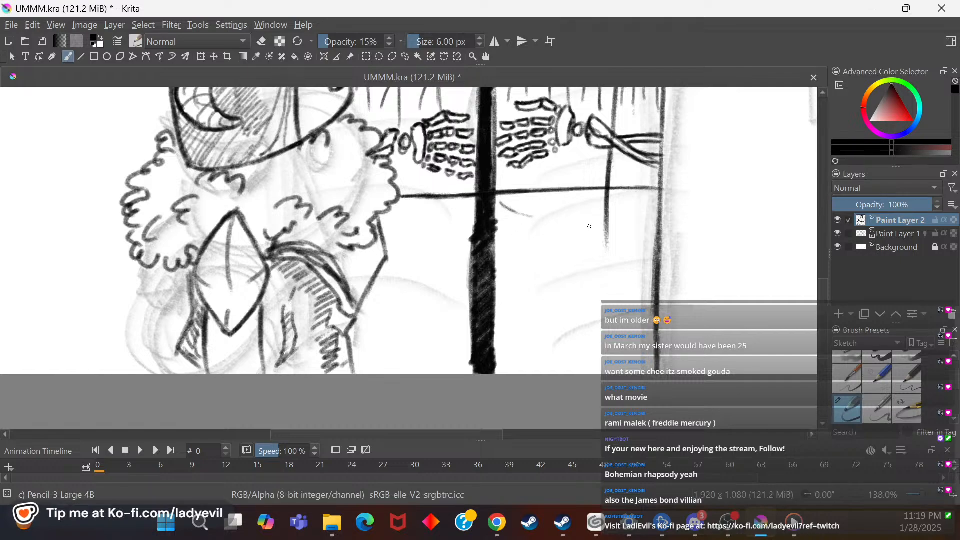
right_click(542, 224)
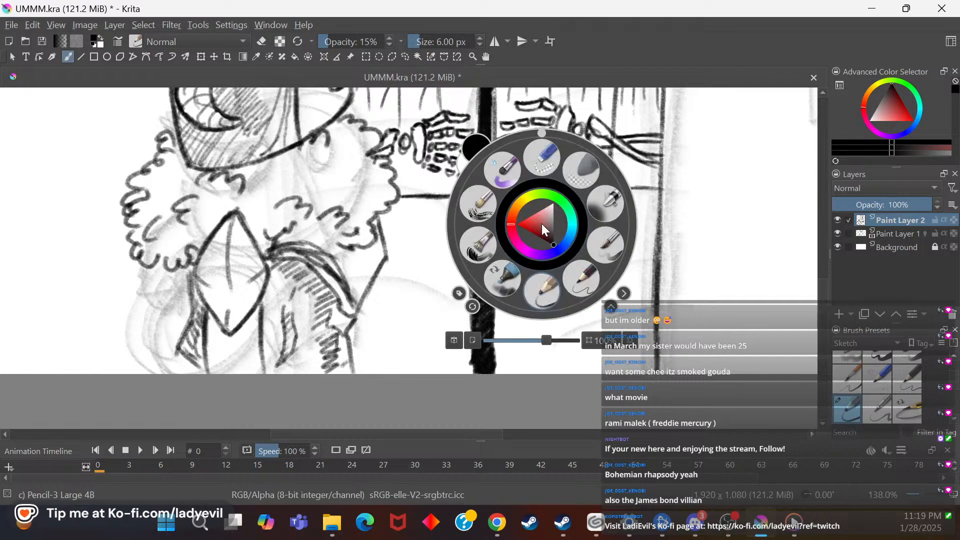
left_click(545, 159)
left_click_drag(537, 217, 503, 204)
right_click(557, 236)
left_click(562, 299)
Step: Lower the brush opacity to 10% and draw a shallow drooping fold under the horizontal line, from the black strip to the robe's outer edge
left_click(390, 44)
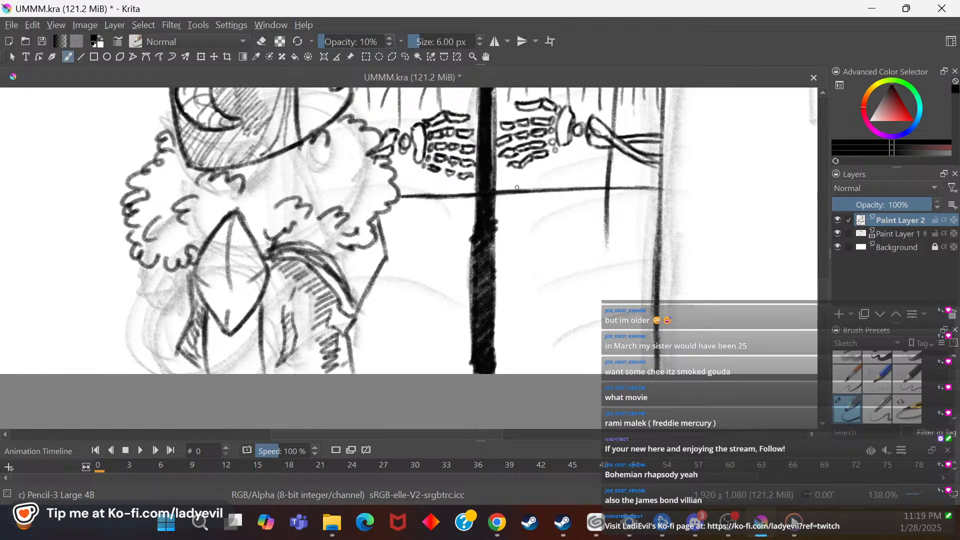
mouse_move(500, 196)
left_mouse_down()
mouse_move(524, 212)
mouse_move(499, 199)
mouse_move(598, 203)
left_mouse_up()
mouse_move(606, 205)
left_mouse_down()
mouse_move(650, 192)
mouse_move(633, 214)
mouse_move(651, 193)
mouse_move(633, 212)
mouse_move(619, 210)
mouse_move(625, 217)
mouse_move(632, 214)
mouse_move(543, 221)
mouse_move(590, 216)
mouse_move(565, 218)
left_mouse_up()
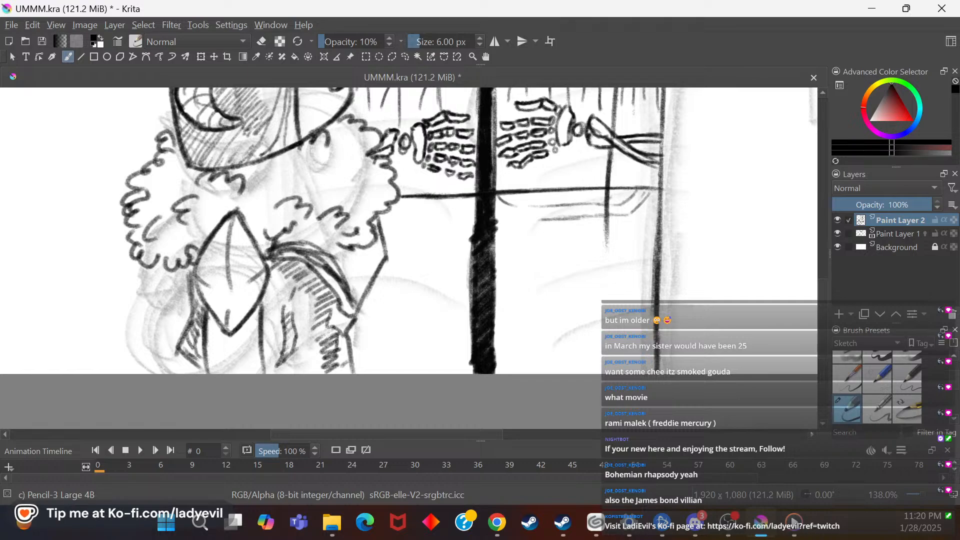
mouse_move(603, 216)
left_mouse_down()
mouse_move(582, 218)
mouse_move(625, 216)
mouse_move(496, 218)
left_mouse_up()
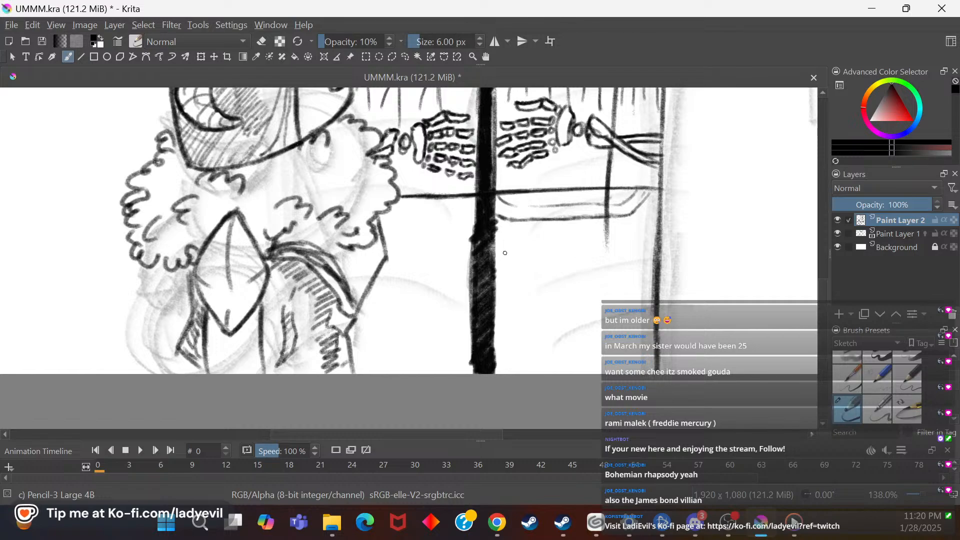
Step: Draw a shorter double-lined fold curving up from the black strip beneath the first drooping fold
left_click_drag(497, 237, 550, 238)
mouse_move(595, 222)
left_mouse_down()
mouse_move(572, 243)
mouse_move(601, 218)
mouse_move(546, 253)
left_mouse_up()
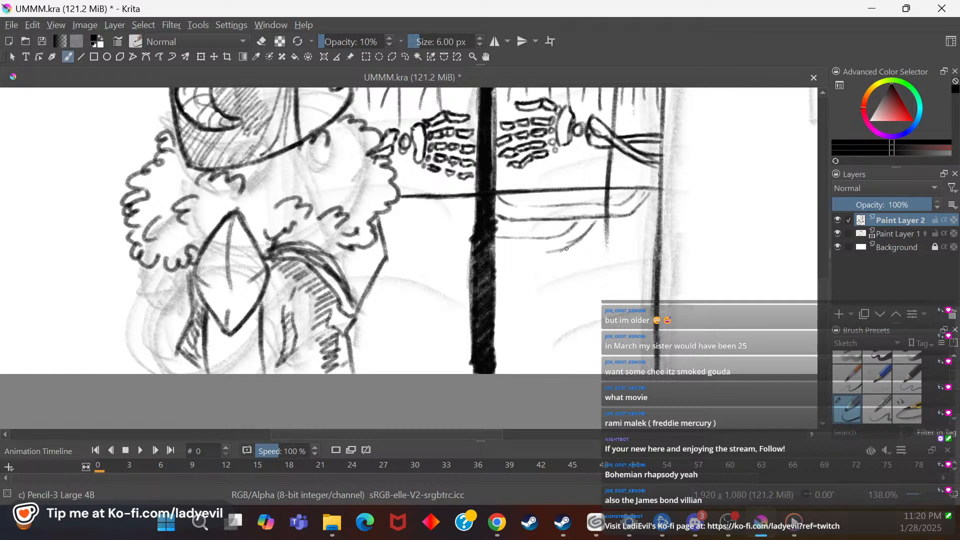
left_click_drag(562, 252, 489, 256)
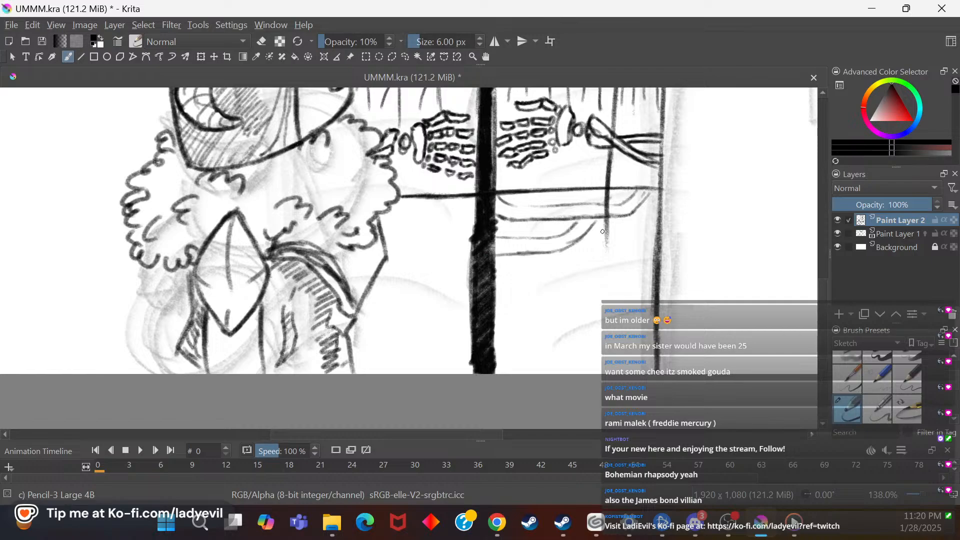
right_click(578, 251)
left_click(578, 192)
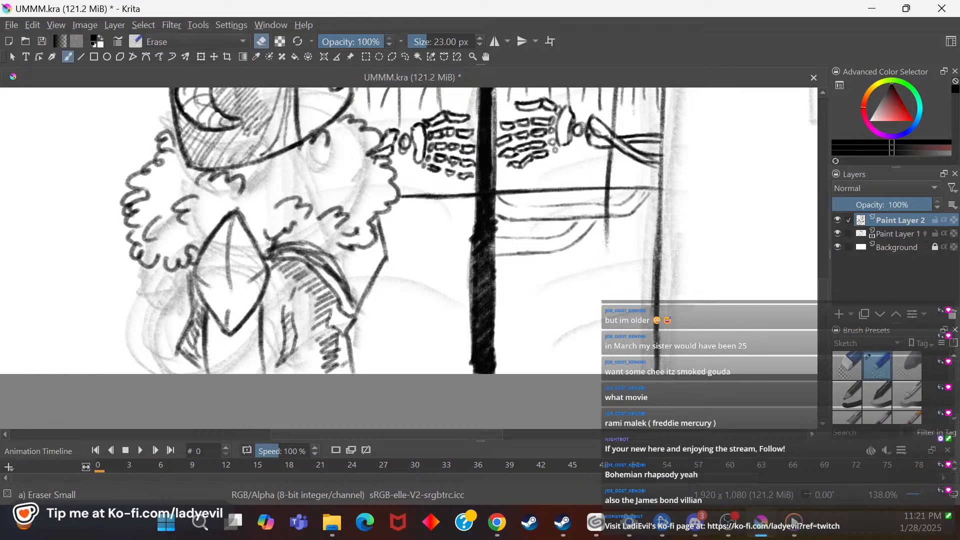
right_click(540, 278)
left_click(539, 331)
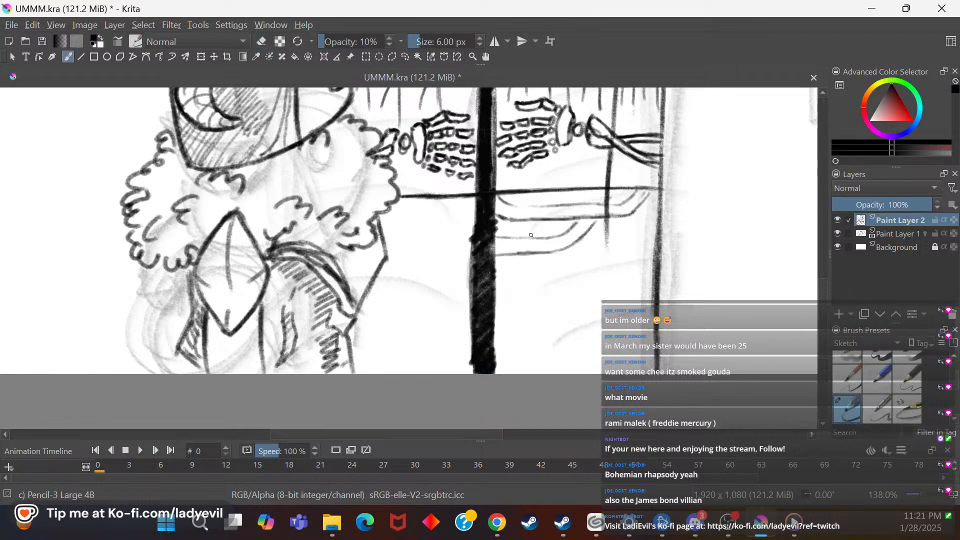
Step: Add ticks and hatching inside the two folds, plus horizontal lines and small curved strokes against the robe's outer edge
left_click_drag(527, 226, 525, 238)
mouse_move(573, 194)
left_mouse_down()
mouse_move(545, 200)
mouse_move(572, 202)
left_mouse_up()
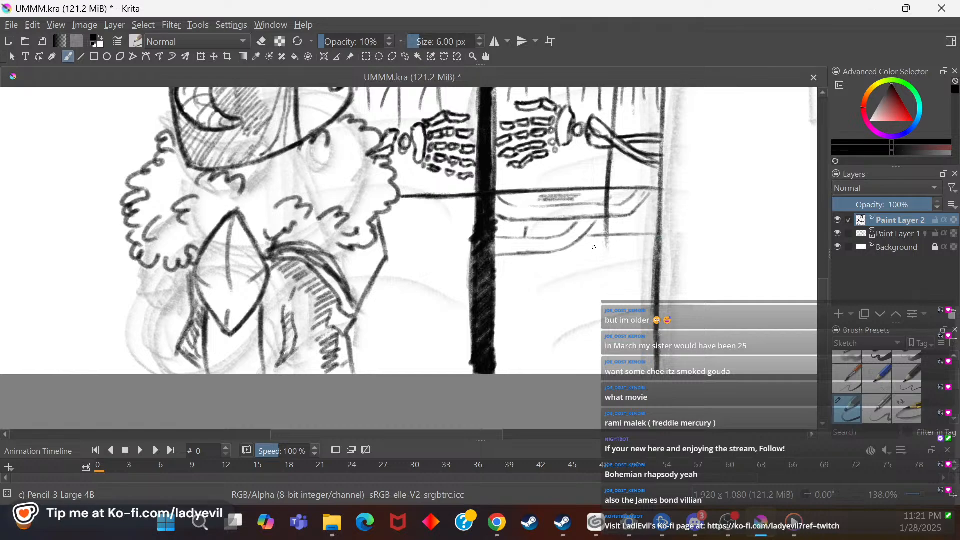
mouse_move(595, 249)
left_mouse_down()
mouse_move(650, 251)
mouse_move(596, 252)
mouse_move(650, 251)
mouse_move(589, 251)
left_mouse_up()
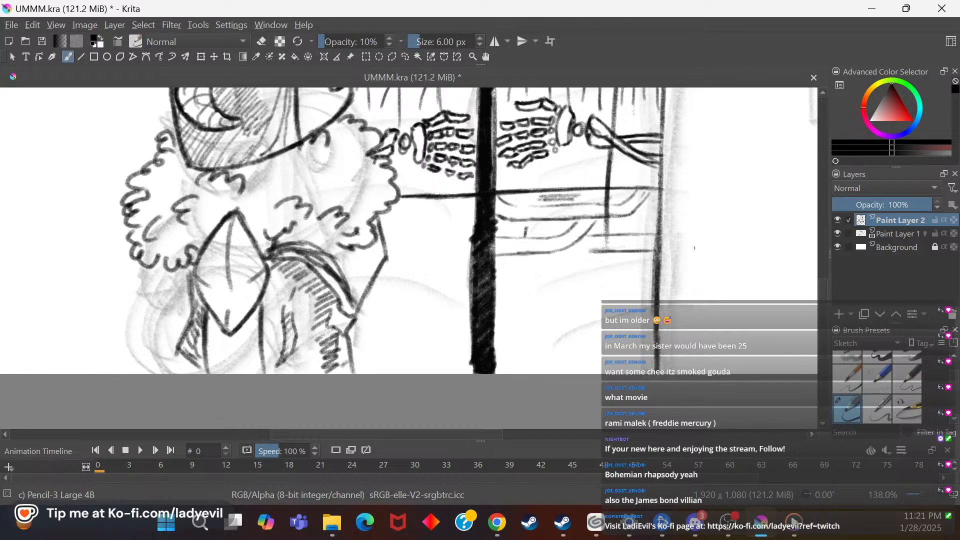
mouse_move(637, 213)
left_mouse_down()
mouse_move(659, 218)
mouse_move(637, 214)
left_mouse_up()
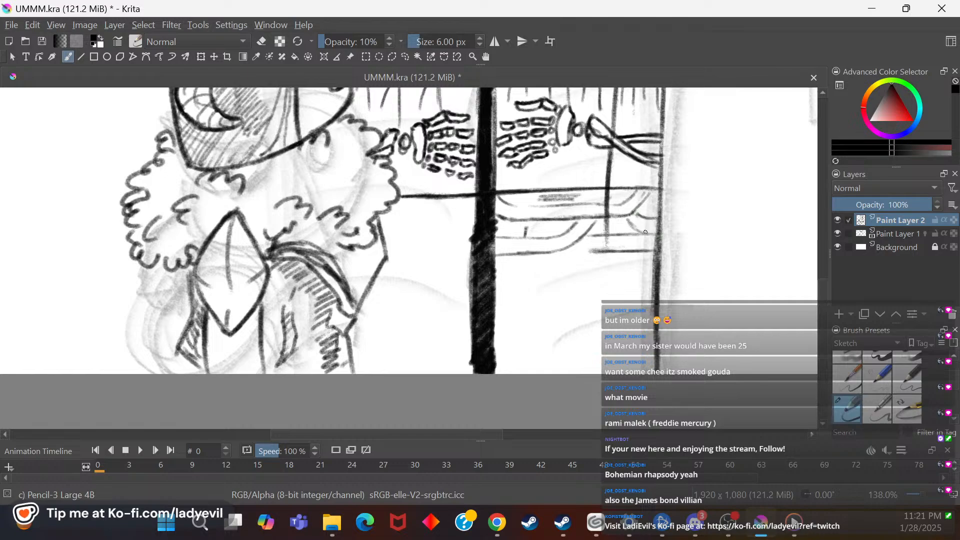
left_click_drag(655, 234, 636, 229)
Step: Draw further cupped fold lines with short hatching across the middle of the robe section between the black strip and outer edge
mouse_move(495, 263)
left_mouse_down()
mouse_move(528, 266)
mouse_move(516, 278)
mouse_move(530, 278)
left_mouse_up()
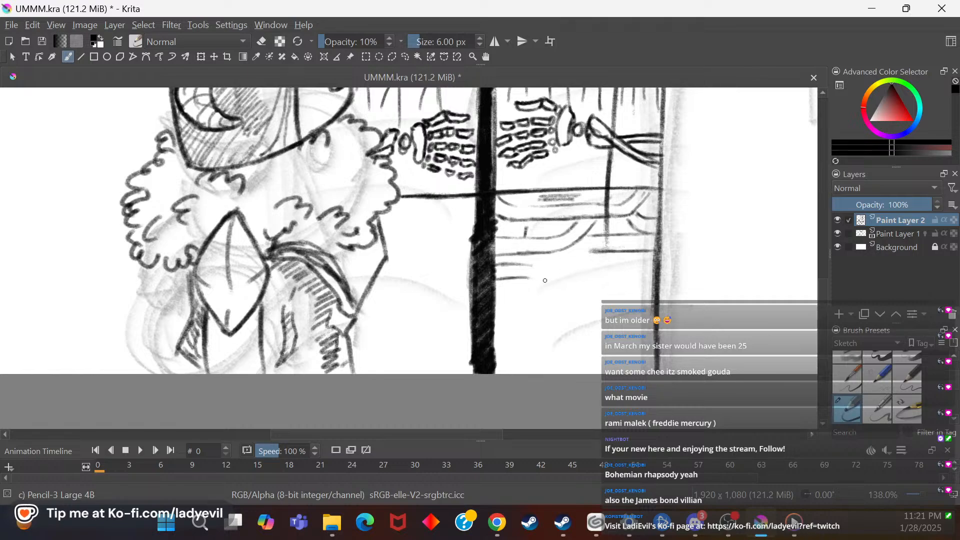
mouse_move(542, 270)
left_mouse_down()
mouse_move(627, 276)
mouse_move(638, 259)
mouse_move(628, 273)
mouse_move(626, 259)
mouse_move(610, 273)
mouse_move(626, 258)
mouse_move(587, 272)
mouse_move(610, 272)
mouse_move(558, 270)
left_mouse_up()
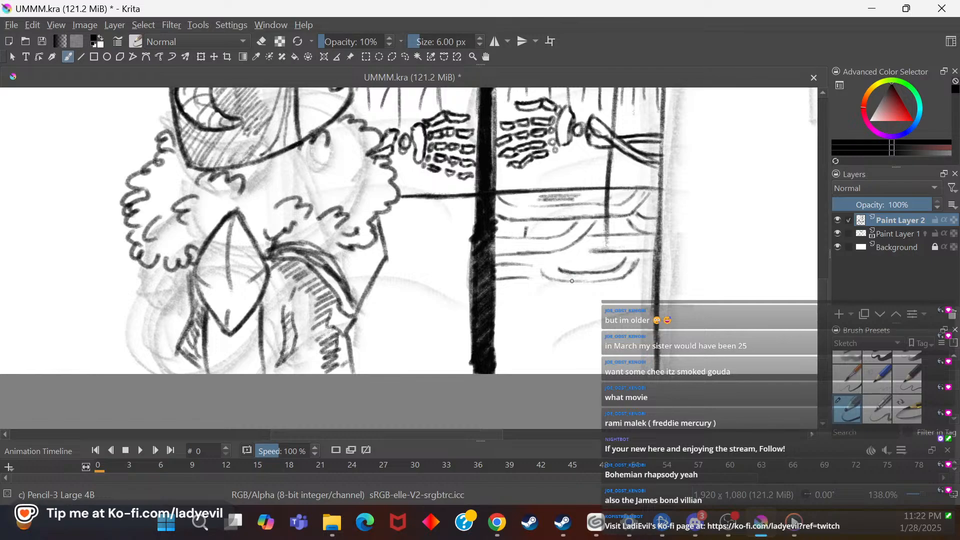
mouse_move(527, 276)
left_mouse_down()
mouse_move(500, 278)
mouse_move(517, 272)
mouse_move(496, 266)
left_mouse_up()
mouse_move(498, 295)
left_mouse_down()
mouse_move(517, 300)
mouse_move(496, 294)
mouse_move(525, 297)
mouse_move(495, 296)
mouse_move(584, 286)
mouse_move(588, 302)
mouse_move(596, 292)
mouse_move(583, 308)
mouse_move(536, 315)
mouse_move(579, 309)
mouse_move(516, 316)
mouse_move(560, 314)
mouse_move(490, 317)
mouse_move(534, 316)
mouse_move(495, 316)
left_mouse_up()
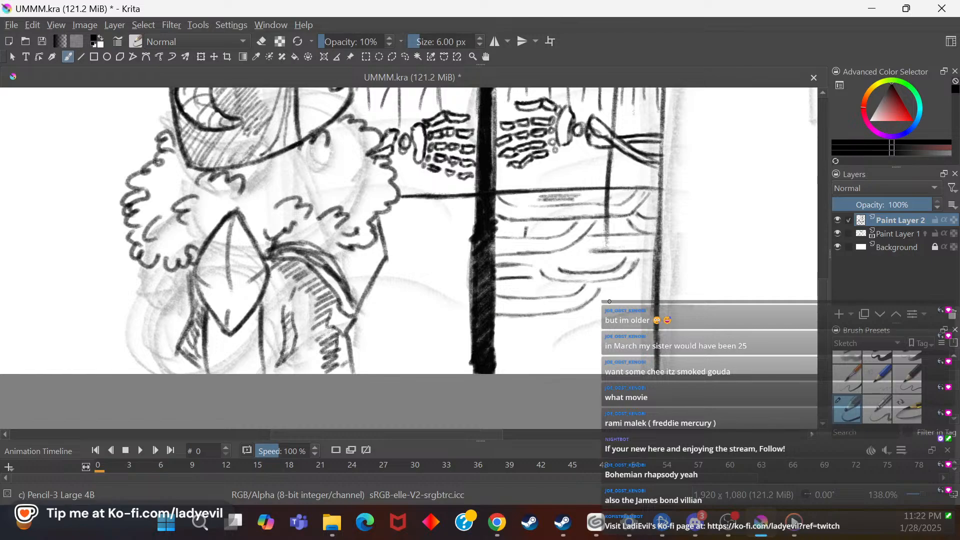
mouse_move(603, 298)
left_mouse_down()
mouse_move(644, 310)
mouse_move(634, 283)
mouse_move(649, 290)
left_mouse_up()
left_click_drag(526, 285, 542, 288)
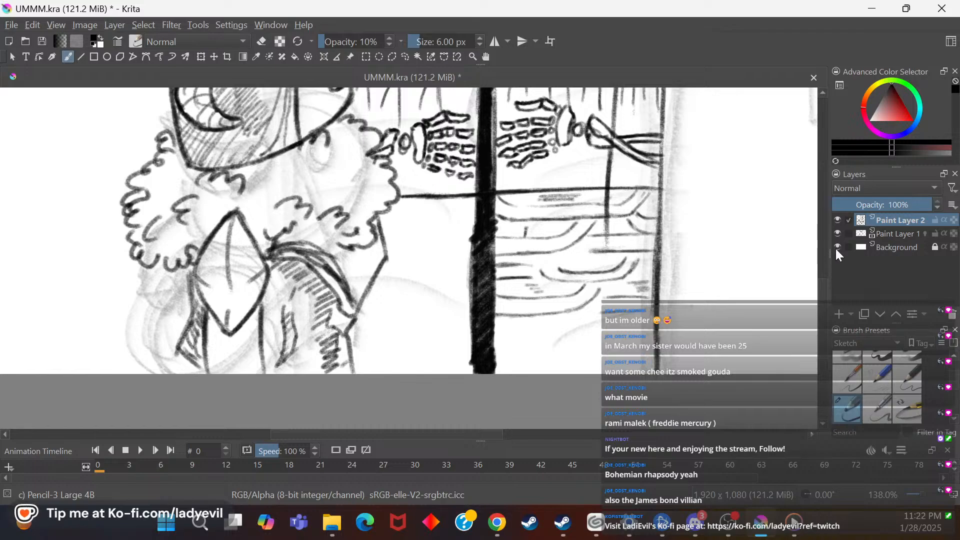
Step: Draw loose fold lines and a double curve along the canvas's bottom edge, between the black strip and robe's outer edge
mouse_move(495, 330)
left_mouse_down()
mouse_move(533, 329)
mouse_move(519, 344)
mouse_move(533, 342)
left_mouse_up()
left_click_drag(560, 358, 624, 353)
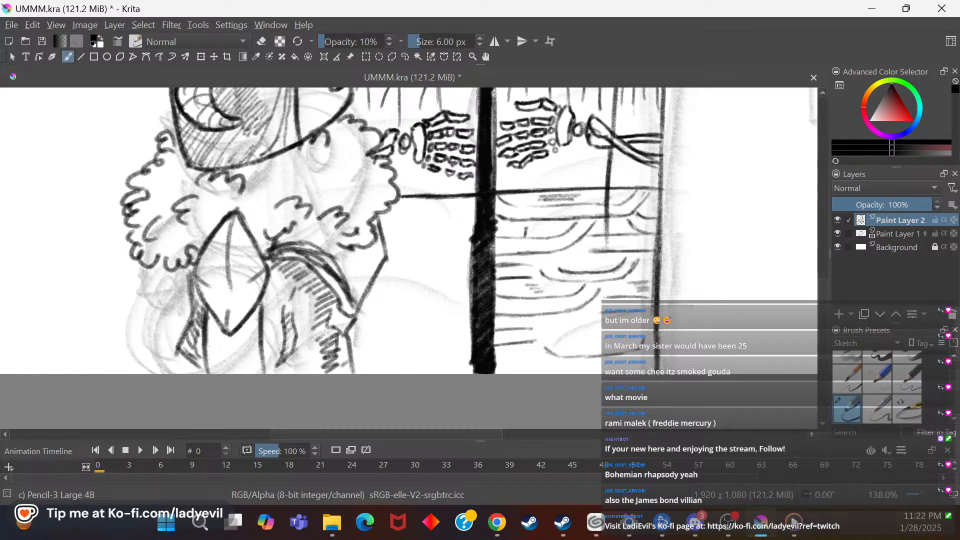
mouse_move(559, 353)
left_mouse_down()
mouse_move(574, 338)
mouse_move(607, 348)
left_mouse_up()
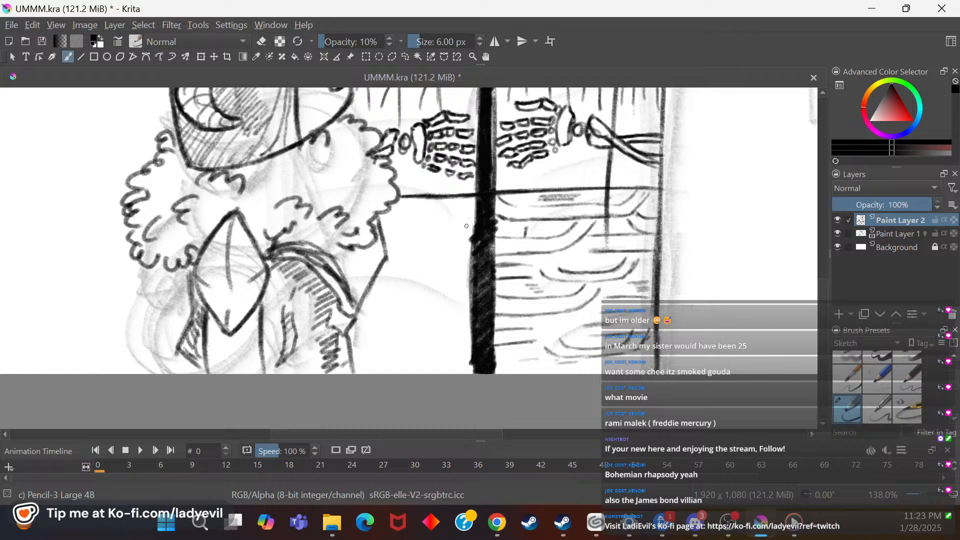
Step: Draw layered fold lines with light hatching below the horizontal line, between the horned figure and the black strip
mouse_move(458, 220)
left_mouse_down()
mouse_move(395, 226)
mouse_move(433, 224)
mouse_move(398, 226)
mouse_move(420, 224)
left_mouse_up()
left_click_drag(471, 206, 401, 215)
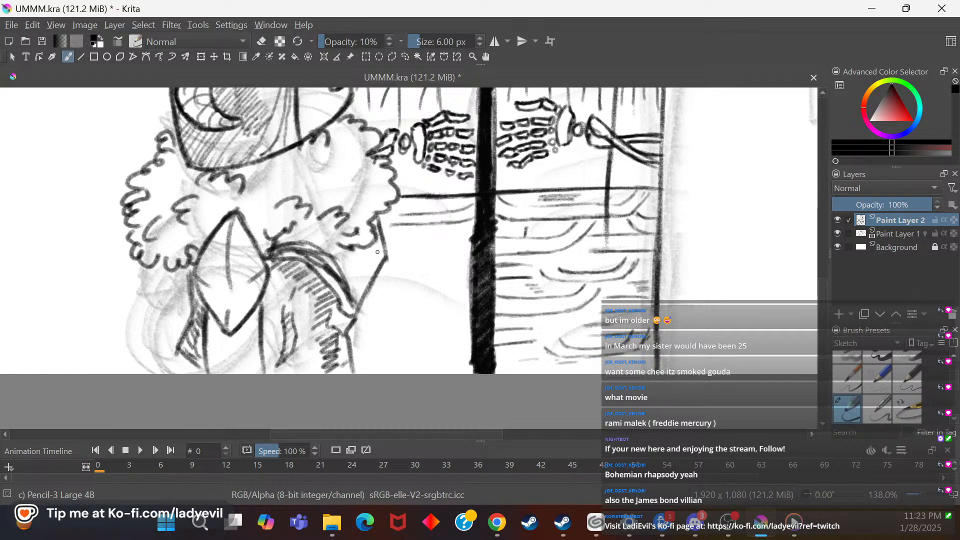
left_click_drag(473, 229, 428, 234)
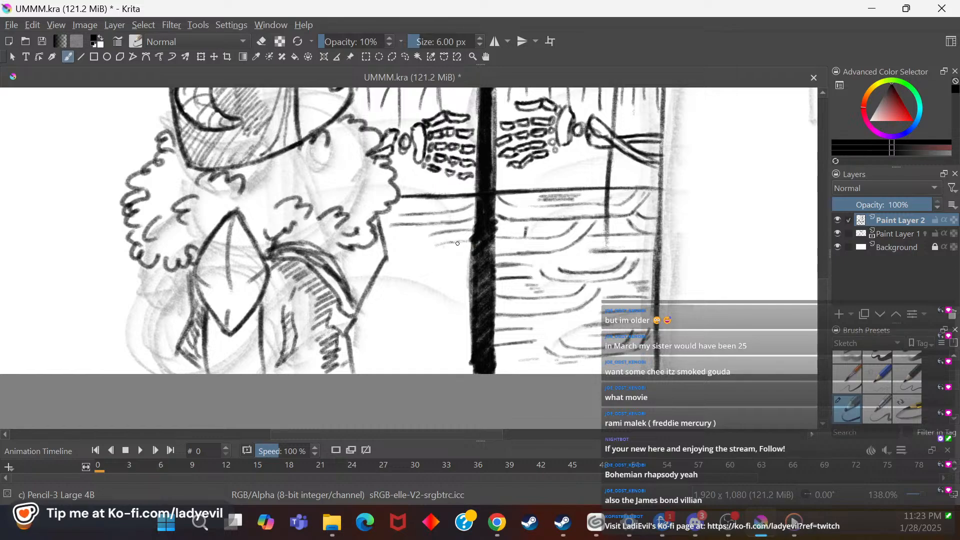
mouse_move(450, 252)
left_mouse_down()
mouse_move(397, 265)
mouse_move(432, 254)
mouse_move(401, 254)
mouse_move(440, 220)
mouse_move(431, 238)
mouse_move(397, 245)
left_mouse_up()
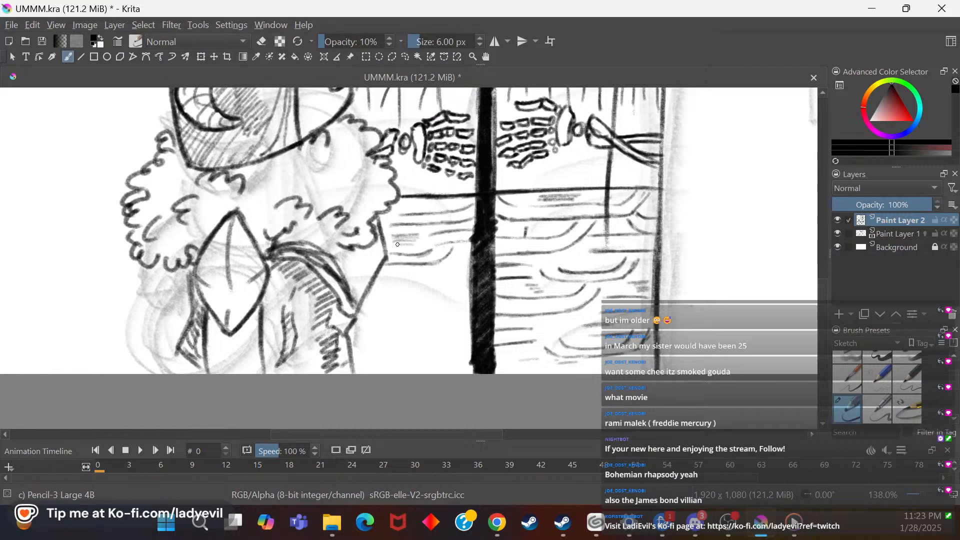
Step: Continue the curved folds and short hatching lower down, between the horned figure's cloak edge and the black strip
mouse_move(471, 263)
left_mouse_down()
mouse_move(425, 270)
mouse_move(467, 276)
mouse_move(435, 280)
mouse_move(479, 278)
mouse_move(404, 285)
mouse_move(434, 268)
mouse_move(423, 290)
mouse_move(384, 294)
mouse_move(416, 294)
mouse_move(367, 298)
mouse_move(420, 291)
mouse_move(382, 286)
mouse_move(408, 275)
mouse_move(383, 276)
left_mouse_up()
mouse_move(403, 273)
left_mouse_down()
mouse_move(379, 276)
mouse_move(403, 284)
left_mouse_up()
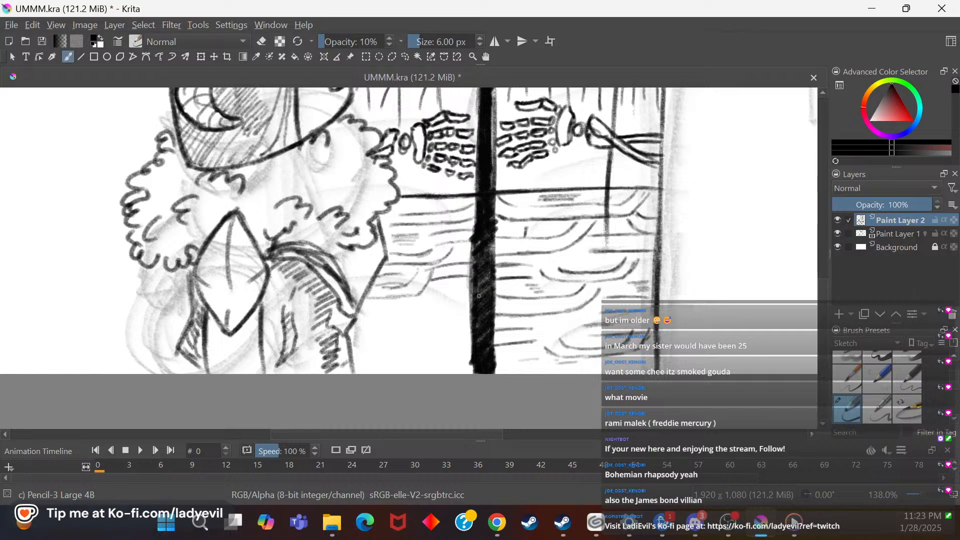
mouse_move(468, 300)
left_mouse_down()
mouse_move(438, 312)
mouse_move(455, 307)
mouse_move(387, 308)
mouse_move(402, 326)
mouse_move(395, 322)
mouse_move(478, 316)
mouse_move(431, 324)
left_mouse_up()
mouse_move(465, 288)
left_mouse_down()
mouse_move(435, 292)
mouse_move(431, 305)
left_mouse_up()
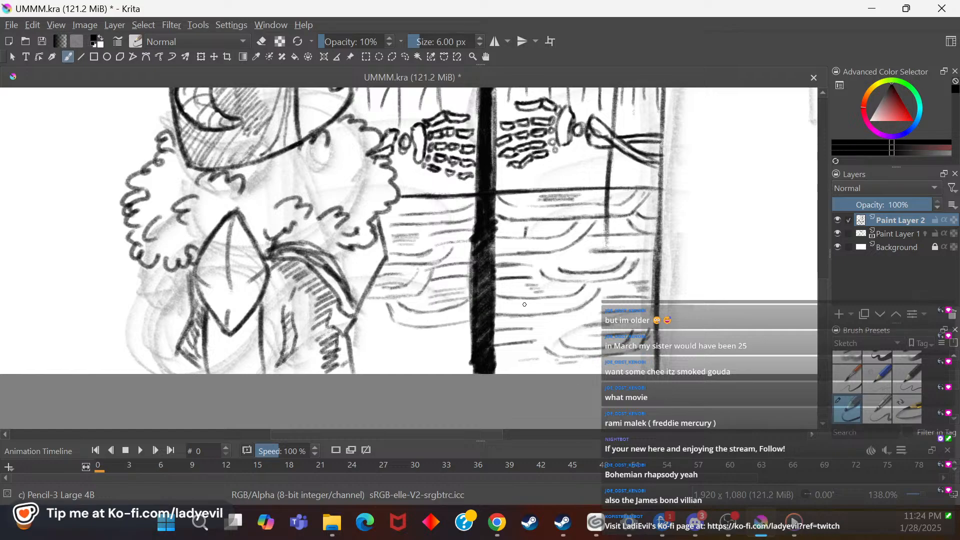
Step: Draw curved fold lines along the canvas's bottom edge, between the horned figure's cloak and the black strip
mouse_move(355, 329)
left_mouse_down()
mouse_move(399, 325)
mouse_move(354, 331)
mouse_move(380, 324)
mouse_move(358, 342)
left_mouse_up()
mouse_move(419, 330)
left_mouse_down()
mouse_move(415, 344)
mouse_move(423, 345)
mouse_move(471, 331)
mouse_move(435, 347)
mouse_move(456, 343)
left_mouse_up()
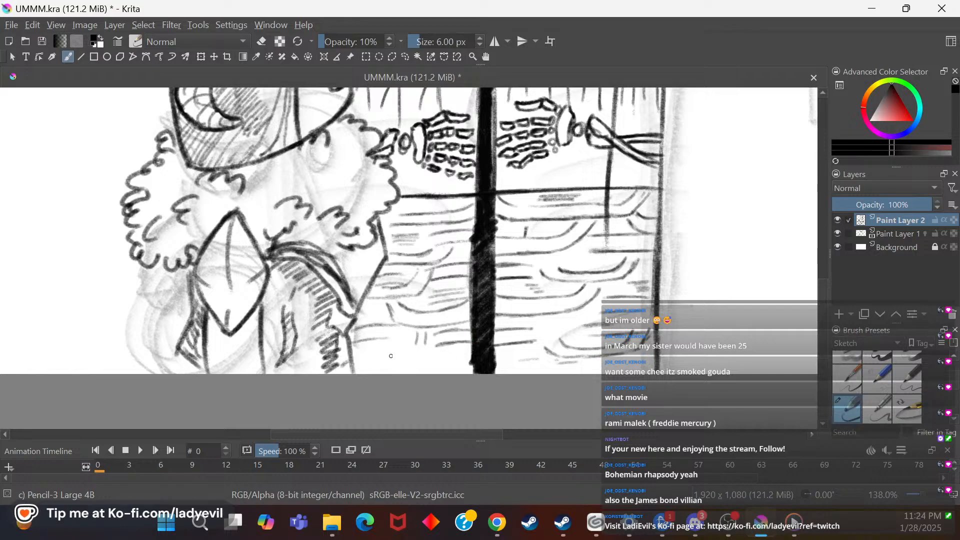
mouse_move(374, 347)
left_mouse_down()
mouse_move(405, 360)
mouse_move(378, 354)
mouse_move(441, 357)
mouse_move(403, 358)
mouse_move(424, 358)
left_mouse_up()
mouse_move(357, 358)
left_mouse_down()
mouse_move(358, 345)
mouse_move(372, 372)
mouse_move(427, 370)
left_mouse_up()
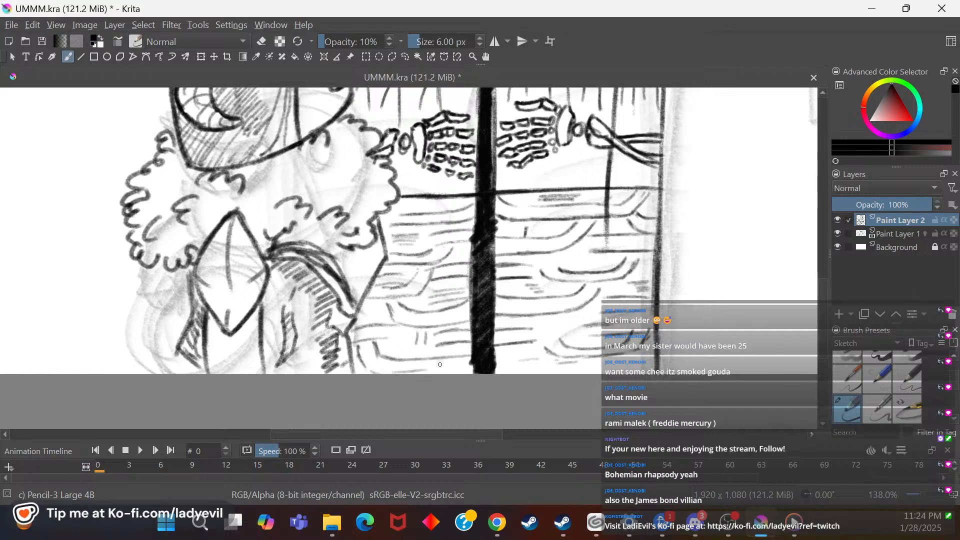
Step: With a 10 px pencil brush, start inking the hanging banner's long vertical edge over the rough sketch, from the canvas's upper border down
mouse_move(822, 306)
left_mouse_down()
mouse_move(832, 238)
mouse_move(844, 235)
left_mouse_up()
right_click(414, 295)
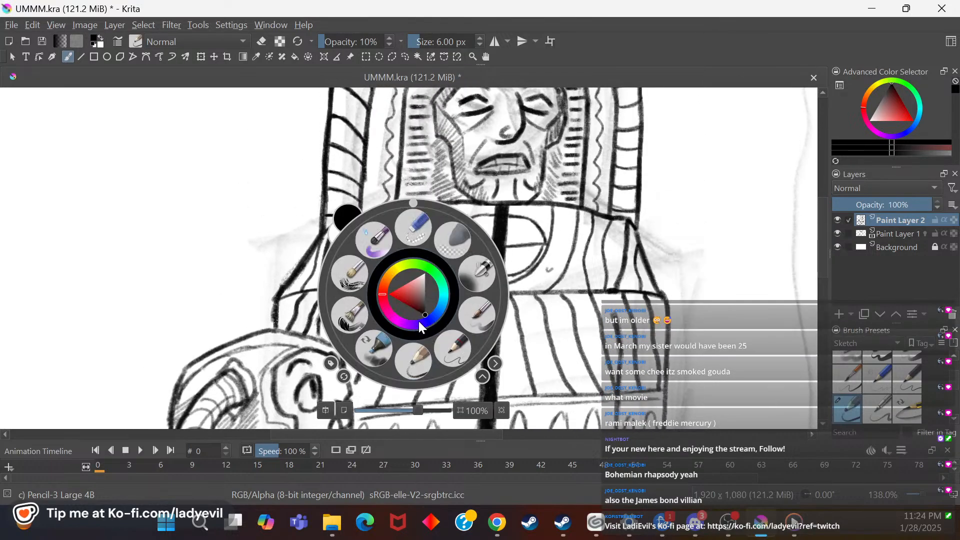
left_click_drag(418, 414, 389, 418)
left_click(595, 342)
left_click_drag(533, 431, 606, 430)
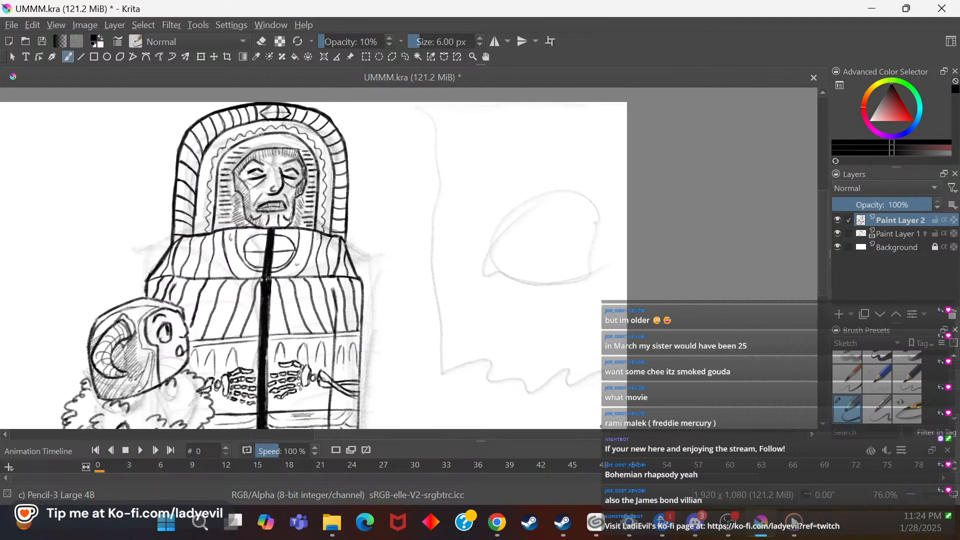
left_click(479, 39)
left_click(479, 40)
left_click(479, 40)
left_click(481, 38)
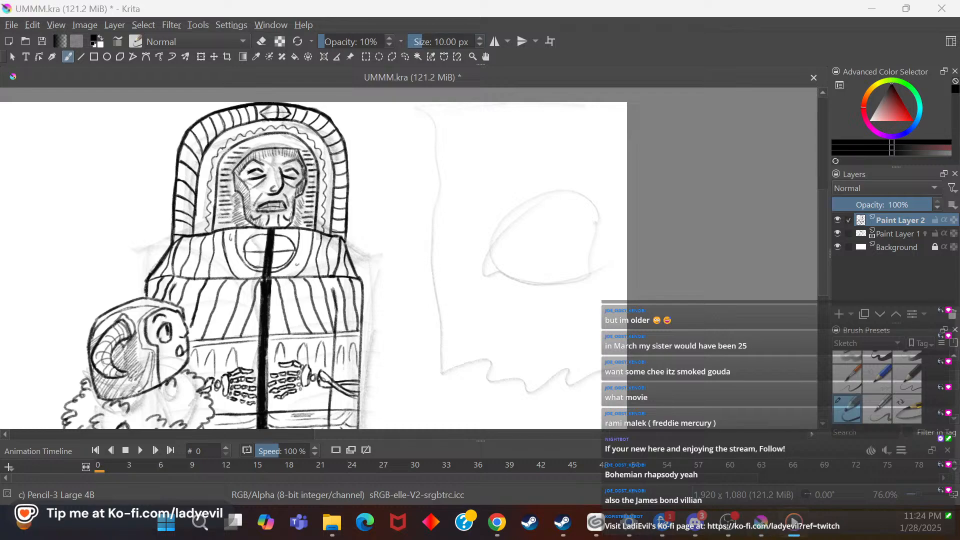
left_click_drag(431, 106, 433, 168)
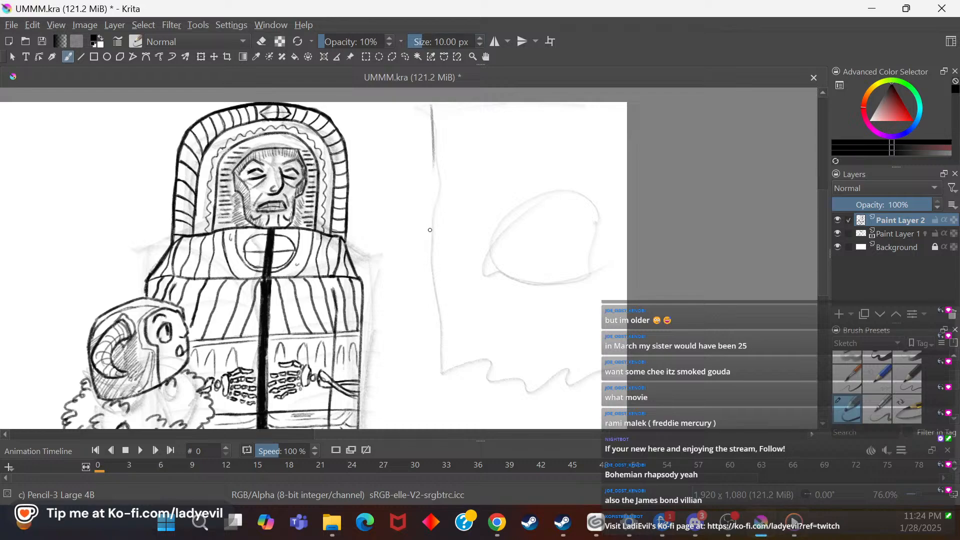
left_click_drag(429, 106, 435, 225)
left_click_drag(434, 168, 433, 270)
Step: Continue the banner's vertical edge down to its lower corner, and ink the wavy bottom edge out to the canvas's side
left_click_drag(824, 229, 821, 251)
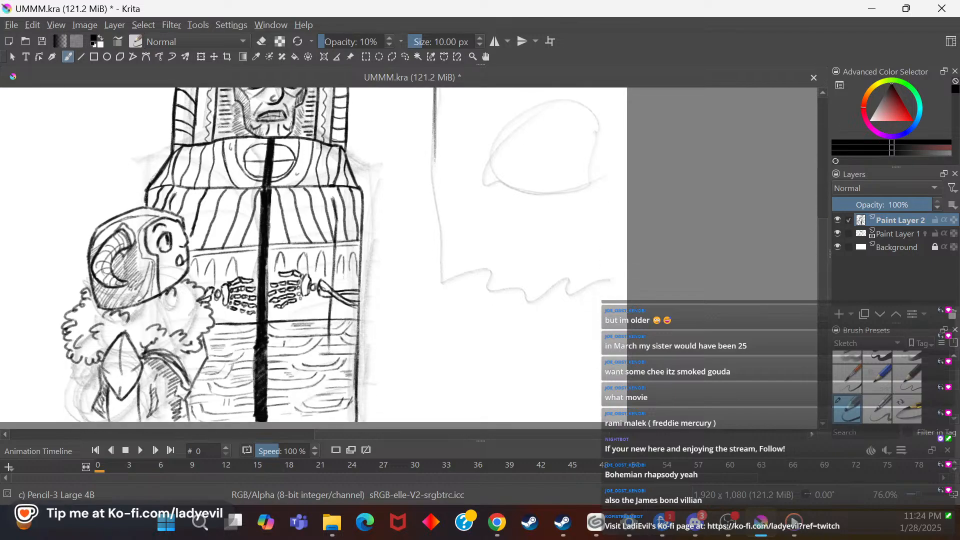
left_click_drag(433, 122, 432, 250)
left_click_drag(436, 164, 429, 258)
left_click_drag(435, 199, 426, 278)
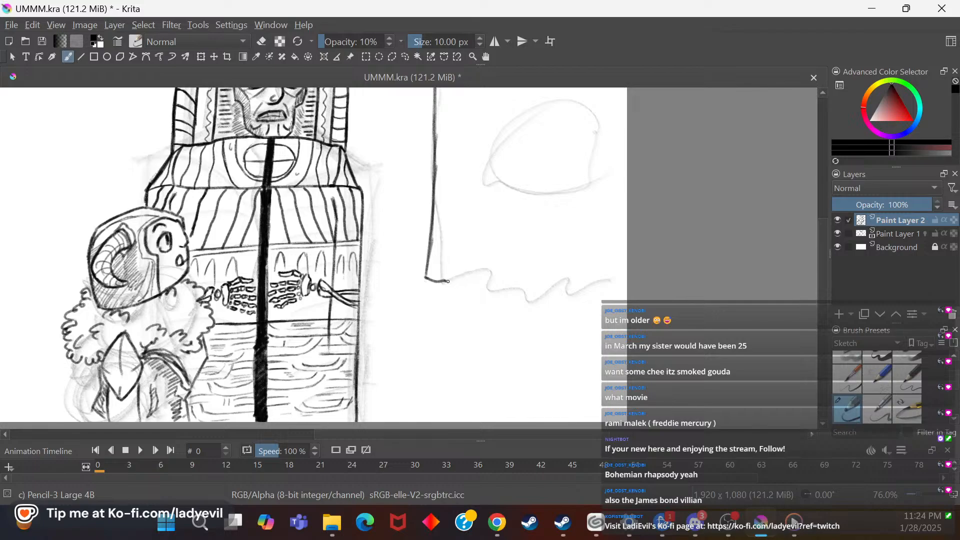
left_click_drag(456, 285, 520, 286)
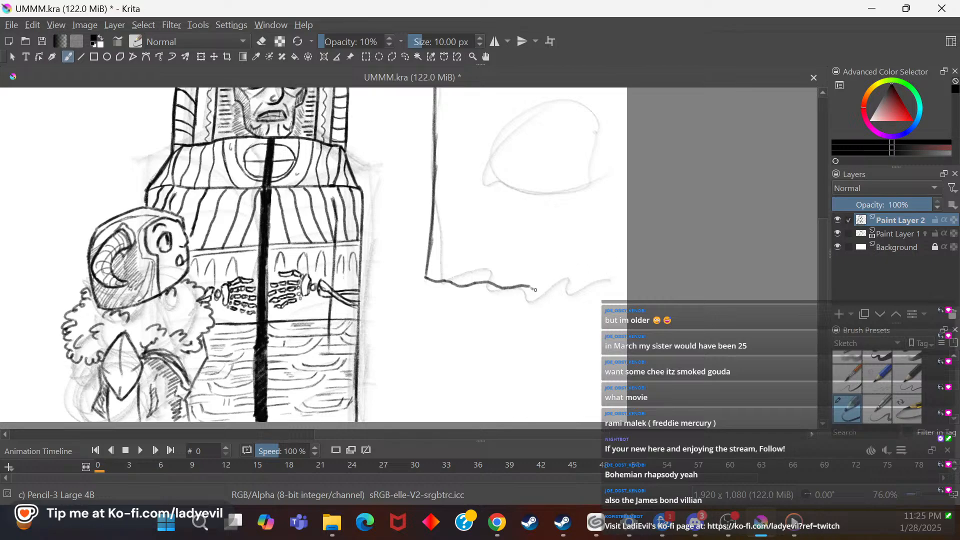
left_click_drag(533, 289, 611, 290)
Step: Draw a second vertical line just inside the banner's edge, parallel to it from the canvas's upper border to the lower corner
scroll(825, 263, "up", 5)
left_click_drag(820, 229, 820, 229)
left_click_drag(441, 144, 443, 222)
left_click_drag(442, 182, 444, 273)
left_click_drag(443, 204, 444, 317)
left_click_drag(443, 284, 442, 348)
left_click_drag(443, 282, 441, 368)
left_click_drag(442, 316, 440, 381)
left_click_drag(442, 345, 440, 406)
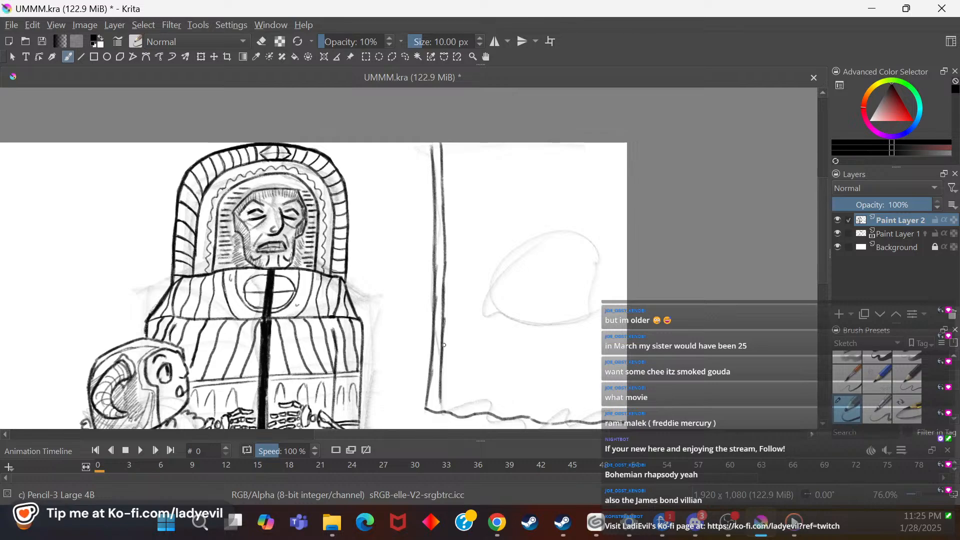
Step: Draw a matching wavy line just above the banner's bottom edge to complete the narrow border band
scroll(826, 283, "down", 3)
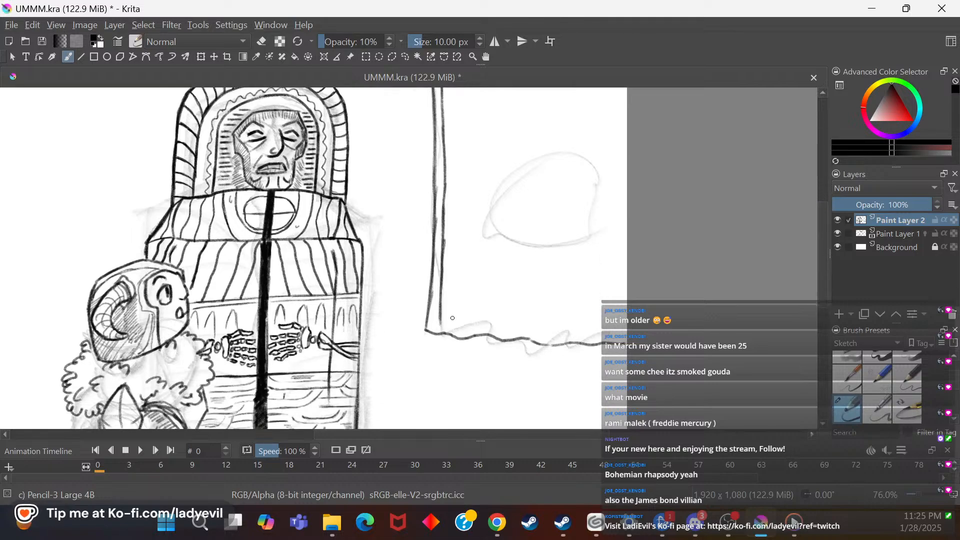
left_click_drag(444, 329, 460, 330)
left_click_drag(464, 332, 476, 331)
left_click_drag(537, 335, 574, 338)
Step: Fill the banner's wavy bottom border with a row of evenly spaced dots, from the canvas's side toward the corner
left_click(624, 341)
left_click(593, 344)
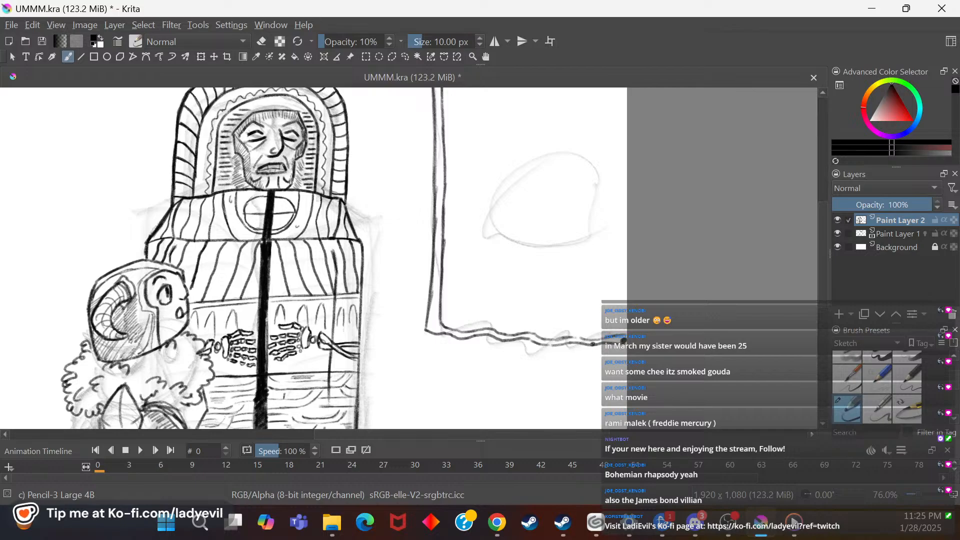
left_click(575, 342)
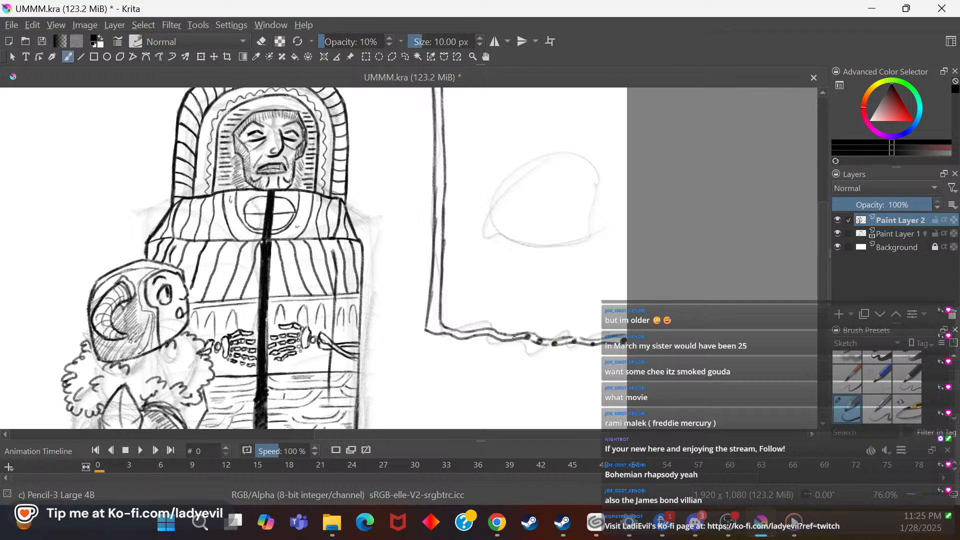
left_click(511, 338)
left_click(496, 337)
left_click(482, 333)
Step: Continue the row of dots up the banner's vertical border
left_click(438, 283)
left_click(439, 259)
left_click(439, 237)
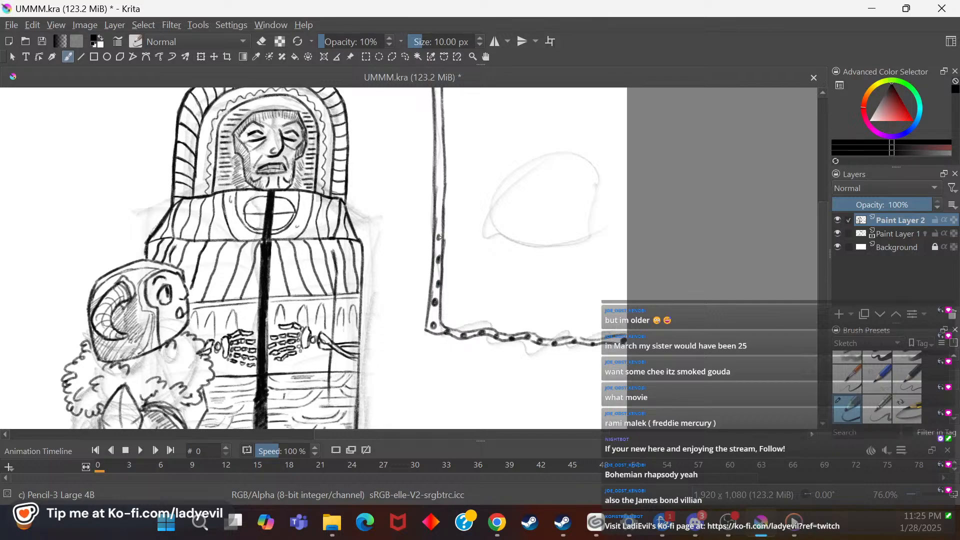
left_click(439, 217)
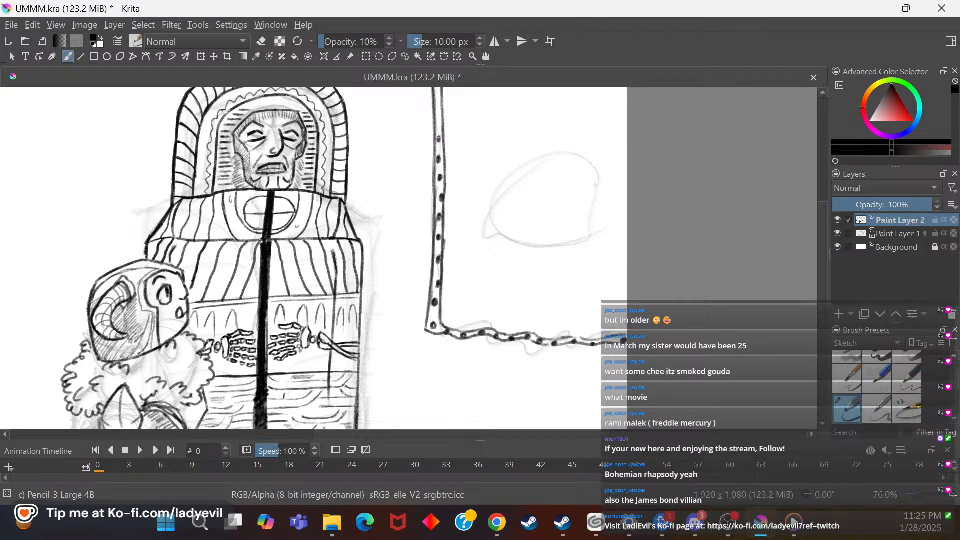
left_click(439, 119)
left_click(438, 104)
left_click(438, 92)
Step: Draw an open hand on the banner with a small square mark in the palm and four separate upright fingers
mouse_move(547, 173)
left_mouse_down()
mouse_move(596, 182)
mouse_move(592, 209)
mouse_move(603, 185)
mouse_move(588, 216)
mouse_move(562, 209)
mouse_move(577, 200)
mouse_move(573, 209)
mouse_move(535, 202)
mouse_move(548, 224)
mouse_move(545, 215)
mouse_move(589, 220)
left_mouse_up()
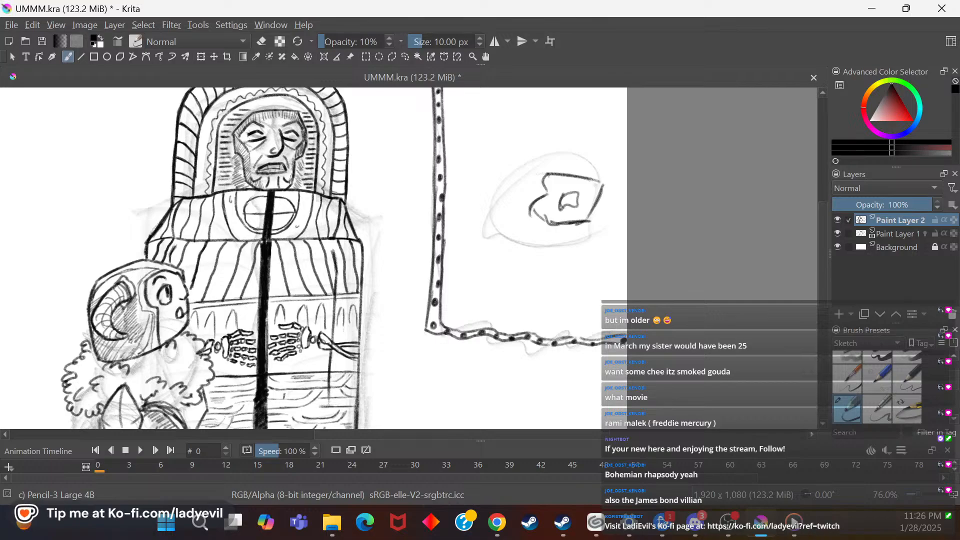
left_click_drag(824, 258, 838, 229)
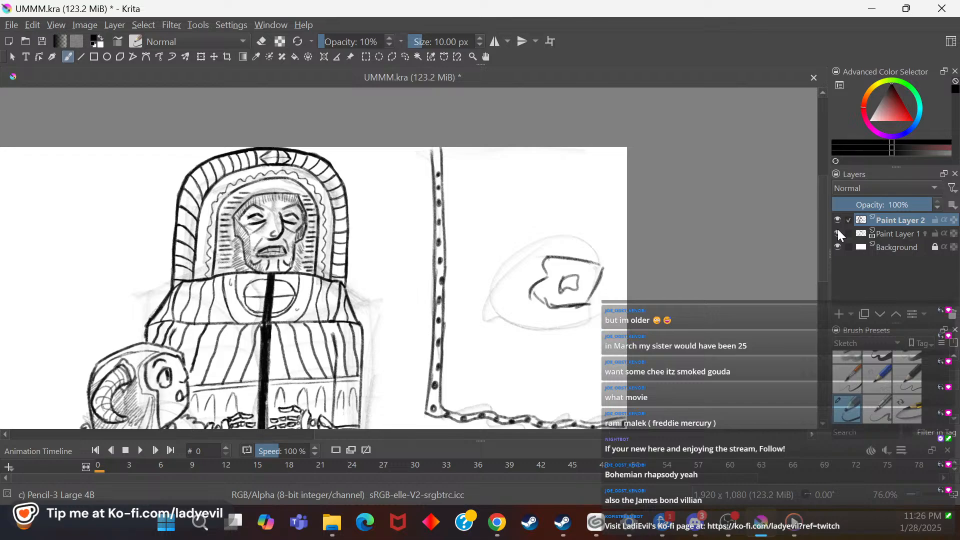
mouse_move(603, 254)
left_mouse_down()
mouse_move(618, 235)
mouse_move(610, 258)
mouse_move(618, 249)
mouse_move(603, 257)
mouse_move(589, 226)
mouse_move(597, 230)
mouse_move(588, 243)
mouse_move(565, 242)
mouse_move(570, 217)
mouse_move(571, 252)
mouse_move(545, 229)
mouse_move(545, 253)
mouse_move(544, 223)
mouse_move(552, 246)
mouse_move(533, 267)
left_mouse_up()
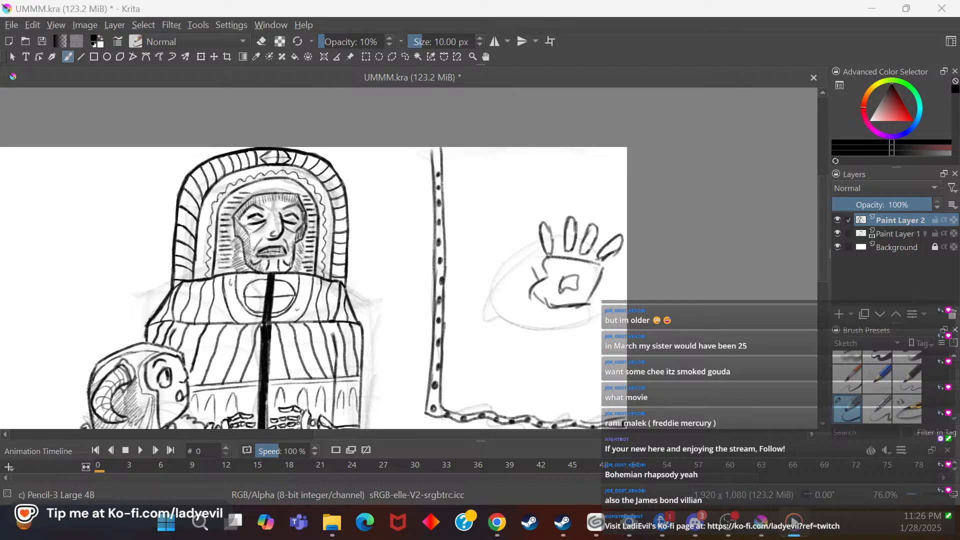
left_click_drag(528, 263, 536, 277)
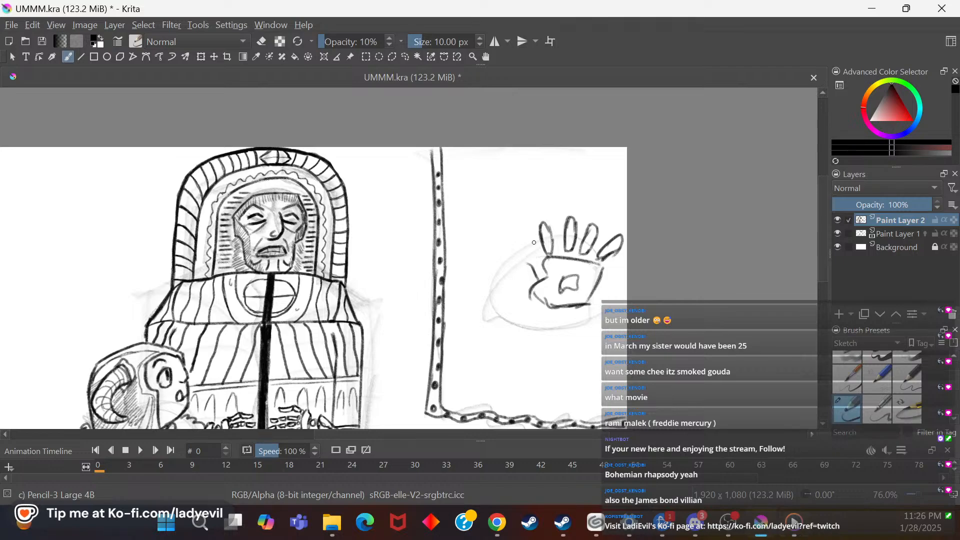
Step: Erase the stray line on the palm's thumb side with the small eraser and return to the pencil brush
right_click(546, 279)
left_click(547, 211)
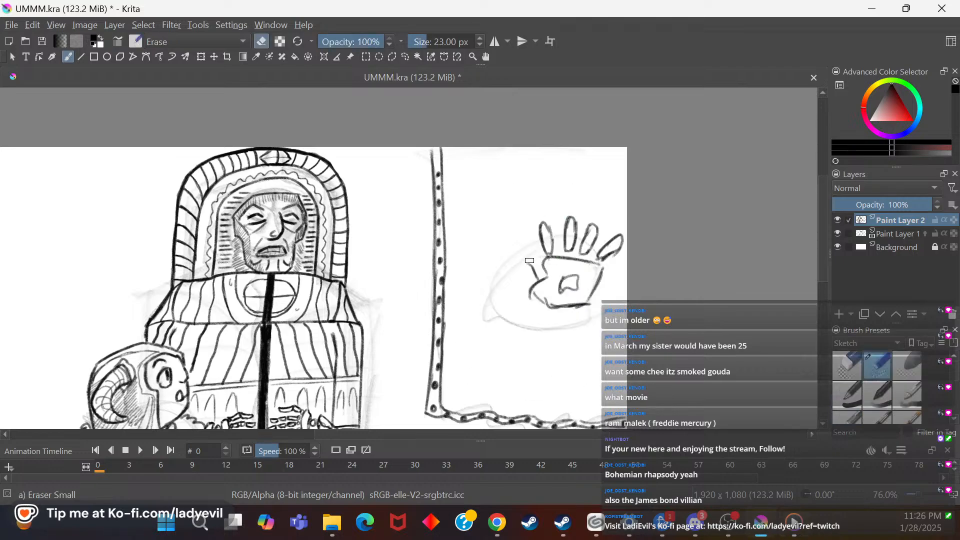
left_click_drag(529, 264, 532, 297)
right_click(530, 317)
left_click(541, 268)
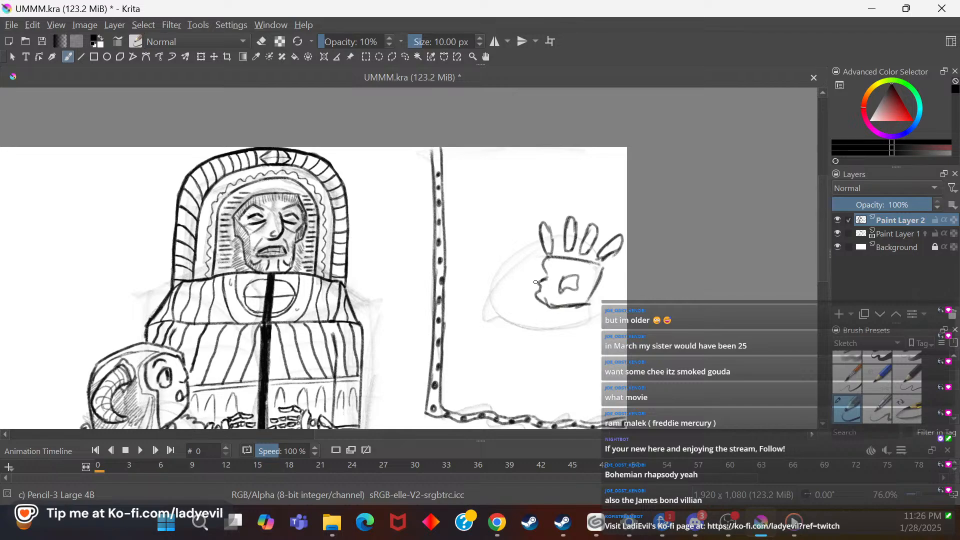
left_click_drag(532, 285, 500, 268)
left_click_drag(524, 281, 531, 293)
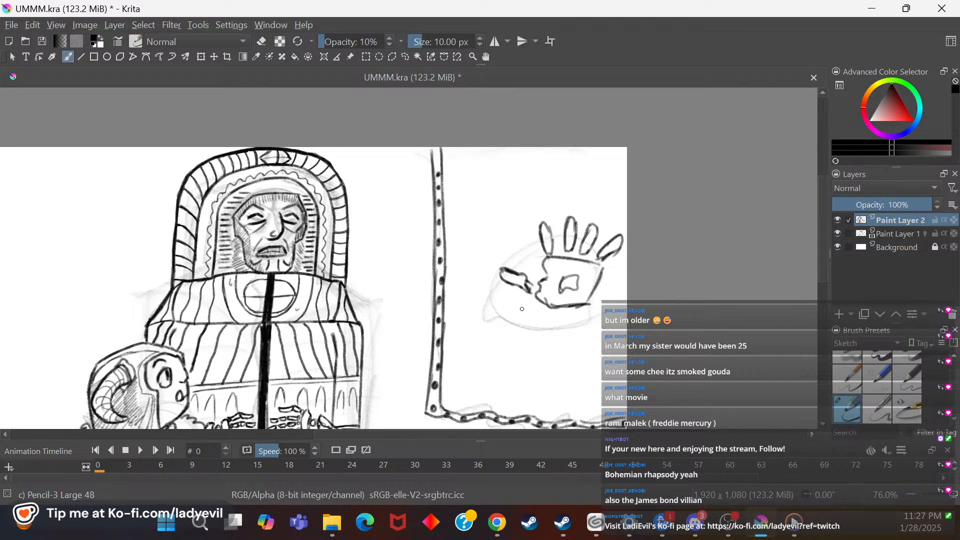
right_click(520, 268)
left_click(529, 201)
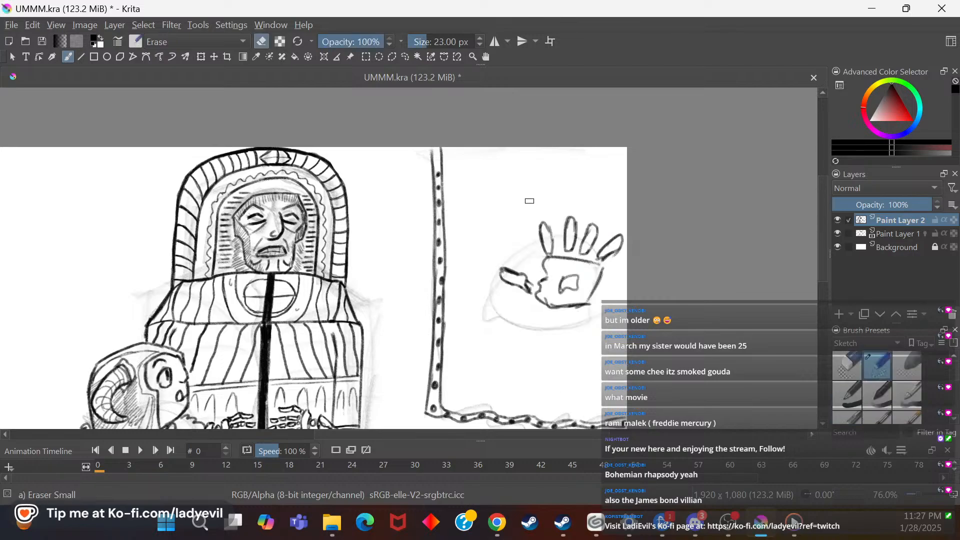
mouse_move(508, 260)
left_mouse_down()
mouse_move(503, 286)
mouse_move(521, 268)
mouse_move(528, 297)
mouse_move(546, 281)
mouse_move(555, 305)
left_mouse_up()
Step: Draw a slim, separate thumb pointing sideways from the palm with the pencil brush
right_click(570, 260)
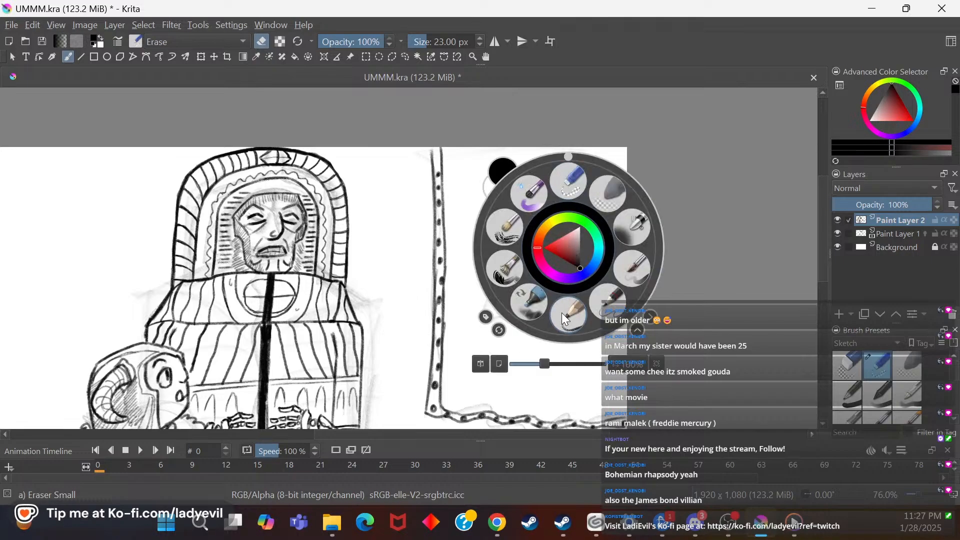
left_click(562, 311)
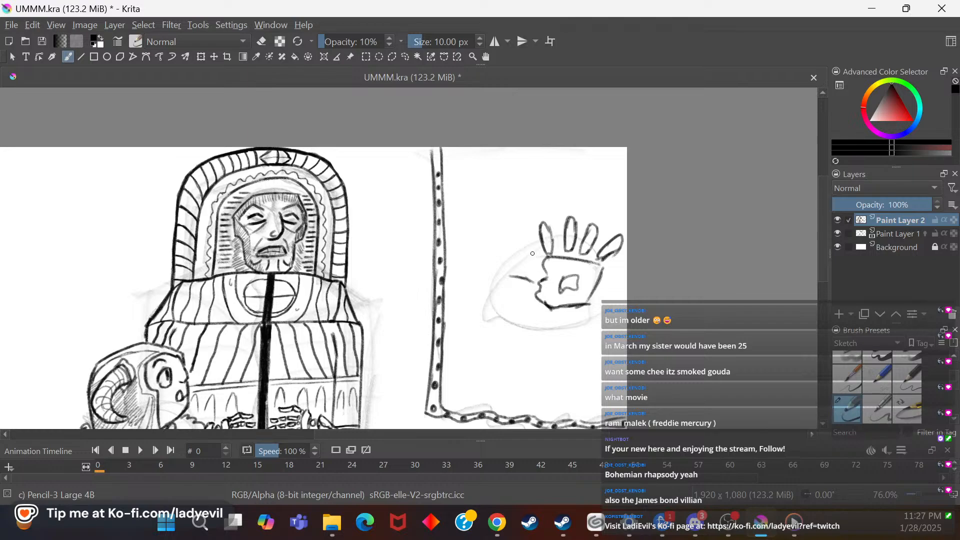
mouse_move(527, 279)
left_mouse_down()
mouse_move(502, 278)
mouse_move(511, 291)
mouse_move(534, 286)
left_mouse_up()
Step: Draw a long curve around the thumb side of the hand, from the canvas's upper edge down past the palm
left_click_drag(487, 153, 481, 272)
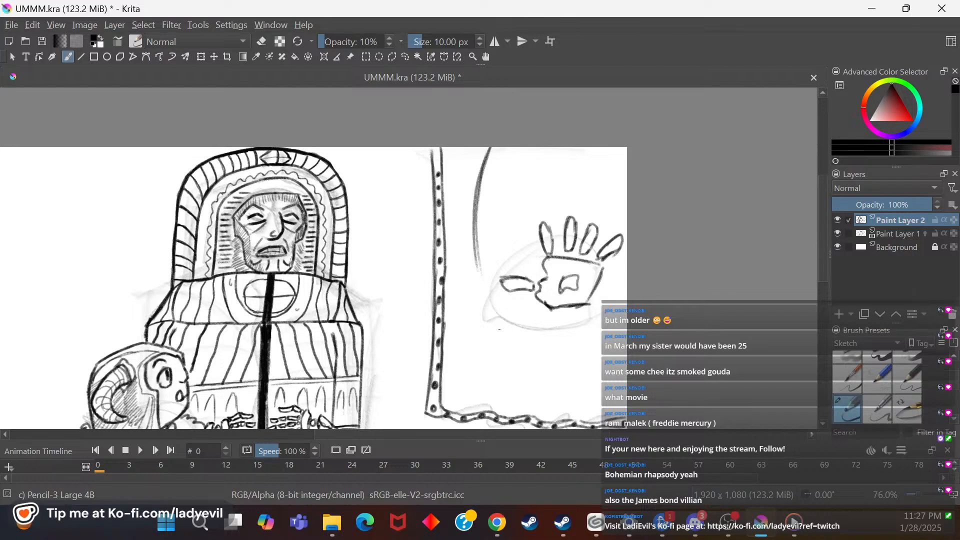
left_click_drag(491, 148, 477, 270)
left_click_drag(475, 228, 492, 325)
left_click_drag(474, 240, 510, 353)
left_click_drag(481, 297, 522, 373)
left_click_drag(497, 338, 524, 376)
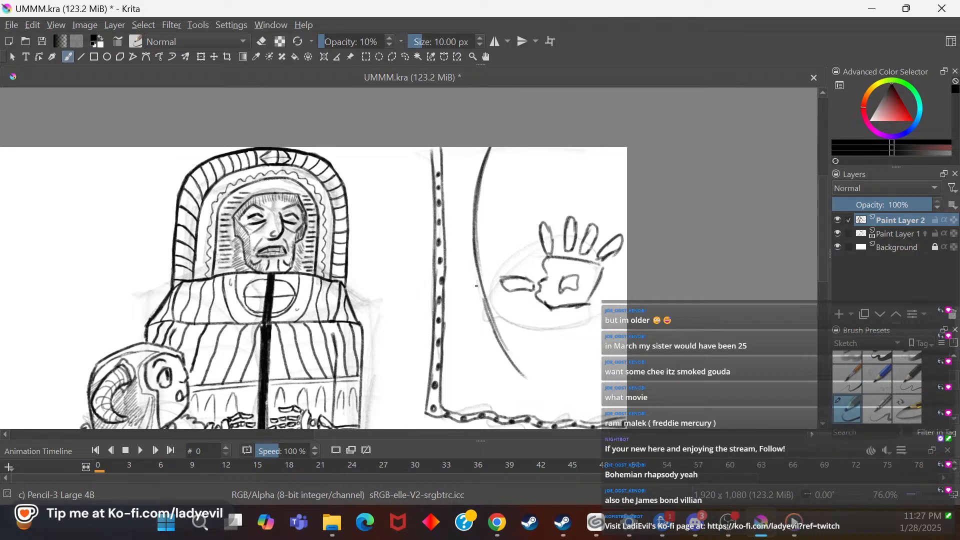
left_click_drag(475, 256, 505, 347)
Step: Extend the curve beneath the hand and out to the canvas's side to finish the partial oval
left_click_drag(823, 231, 819, 261)
mouse_move(521, 265)
left_mouse_down()
mouse_move(559, 282)
mouse_move(626, 268)
left_mouse_up()
left_click_drag(589, 275, 627, 265)
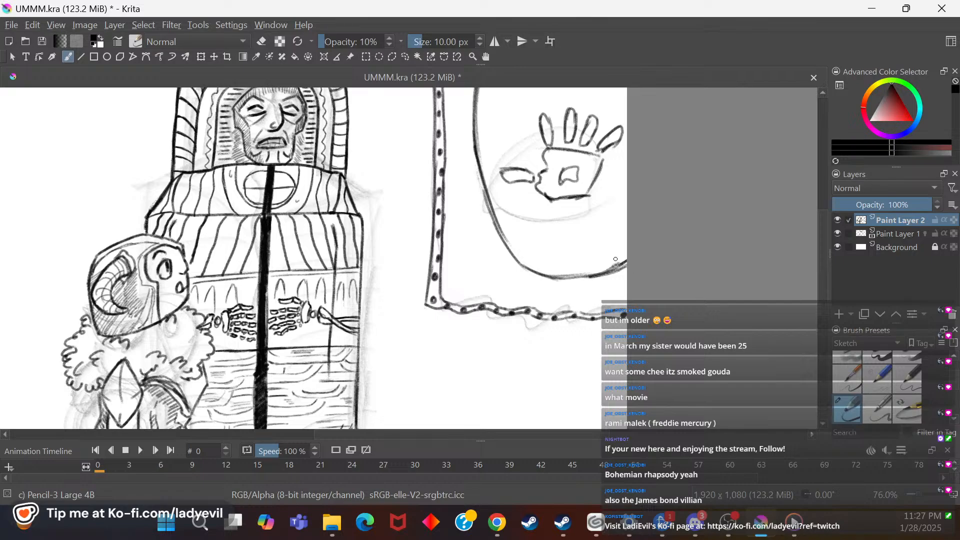
Step: Fade the inked drawing on Paint Layer 2 and set the rough sketch on Paint Layer 1 to 100% opacity
scroll(821, 275, "up", 3)
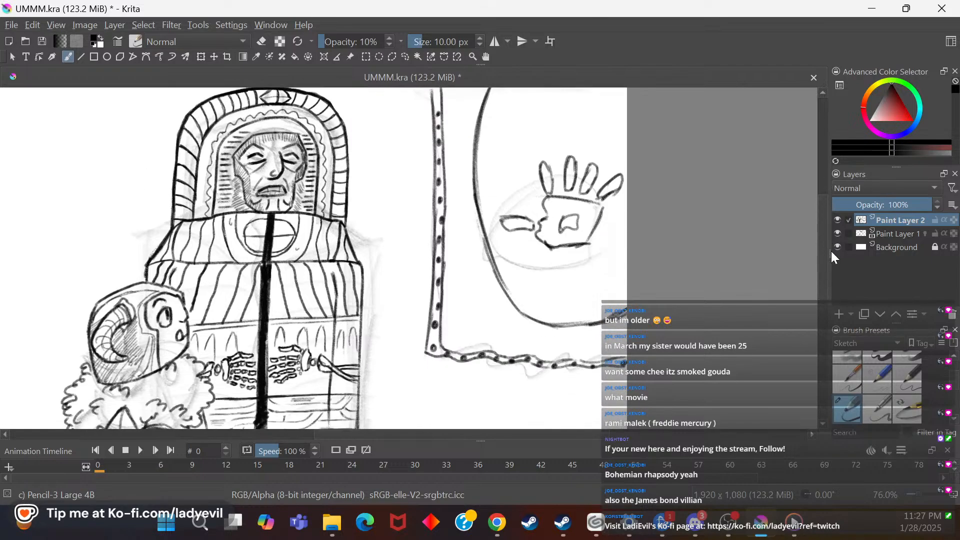
left_click_drag(562, 436, 505, 435)
right_click(423, 296)
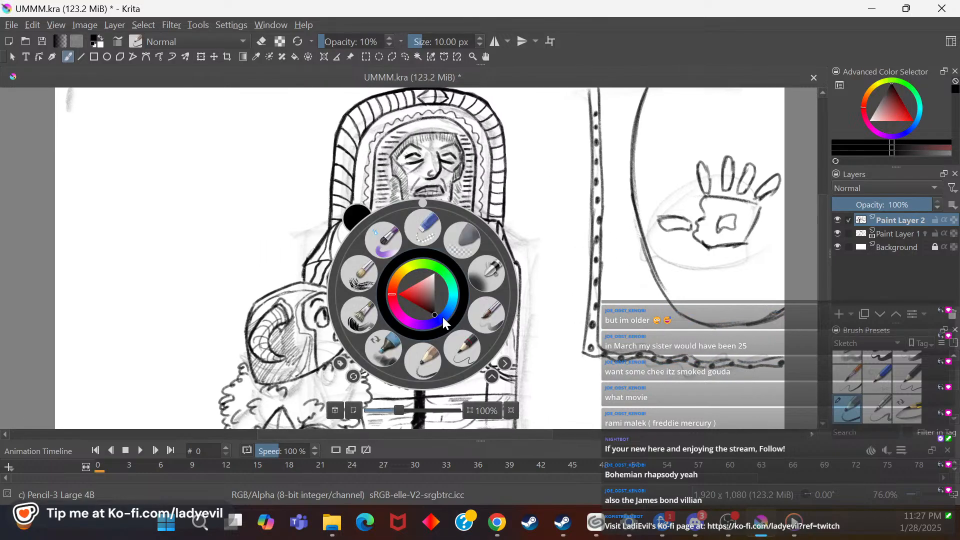
mouse_move(399, 410)
left_mouse_down()
mouse_move(383, 418)
mouse_move(391, 419)
left_mouse_up()
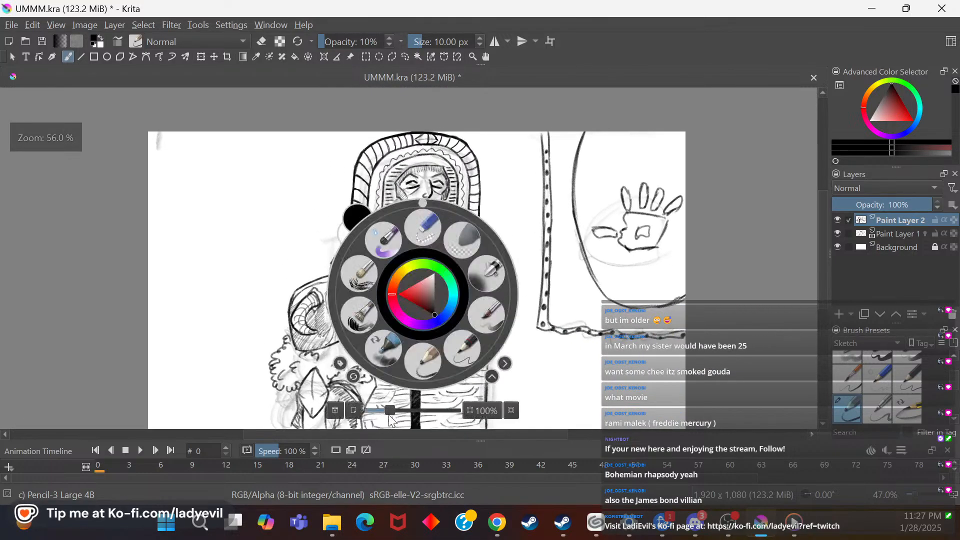
left_click(601, 377)
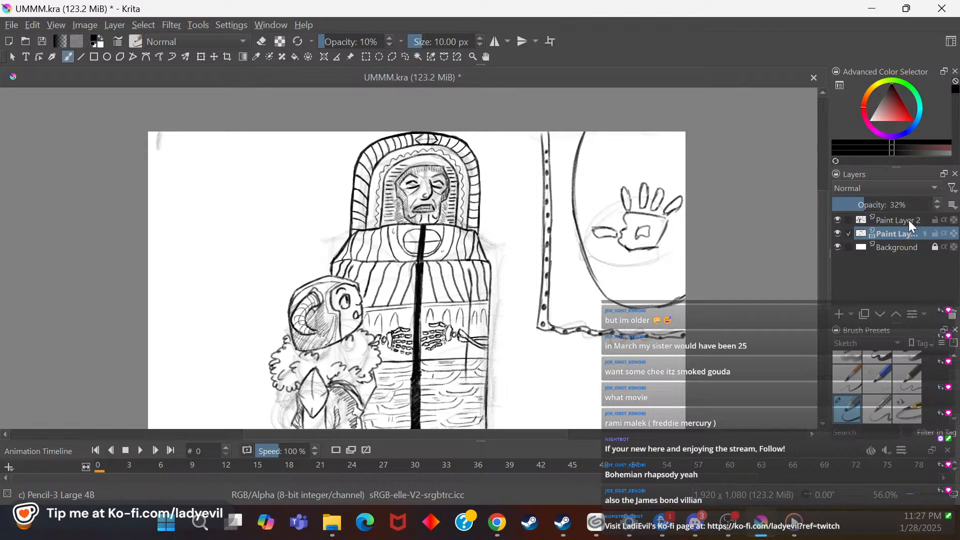
mouse_move(883, 204)
left_mouse_down()
mouse_move(864, 205)
mouse_move(954, 207)
left_mouse_up()
left_click(907, 235)
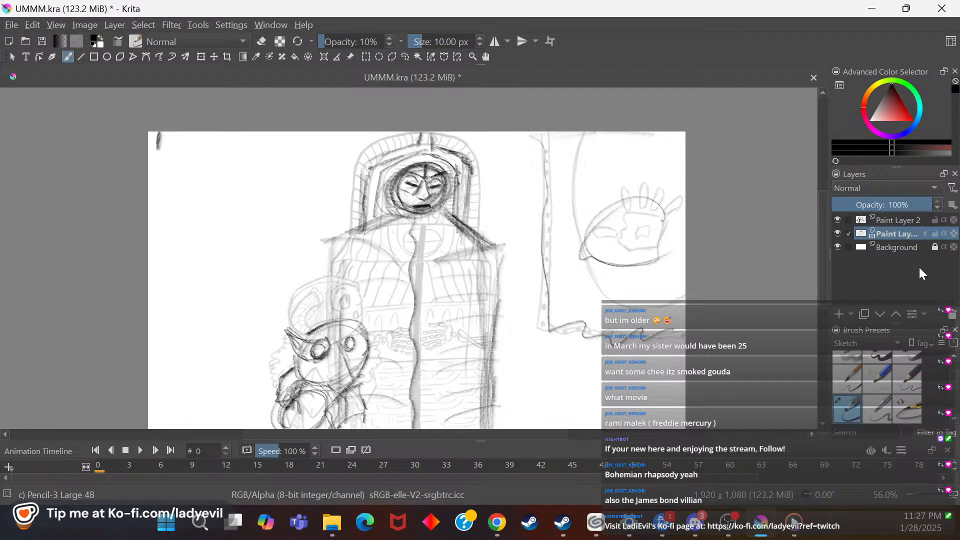
Step: Erase the rough sketch of the hooded figure on Paint Layer 1 using the Eraser Circle brush at 70 px
mouse_move(822, 258)
left_mouse_down()
mouse_move(817, 281)
mouse_move(820, 262)
left_mouse_up()
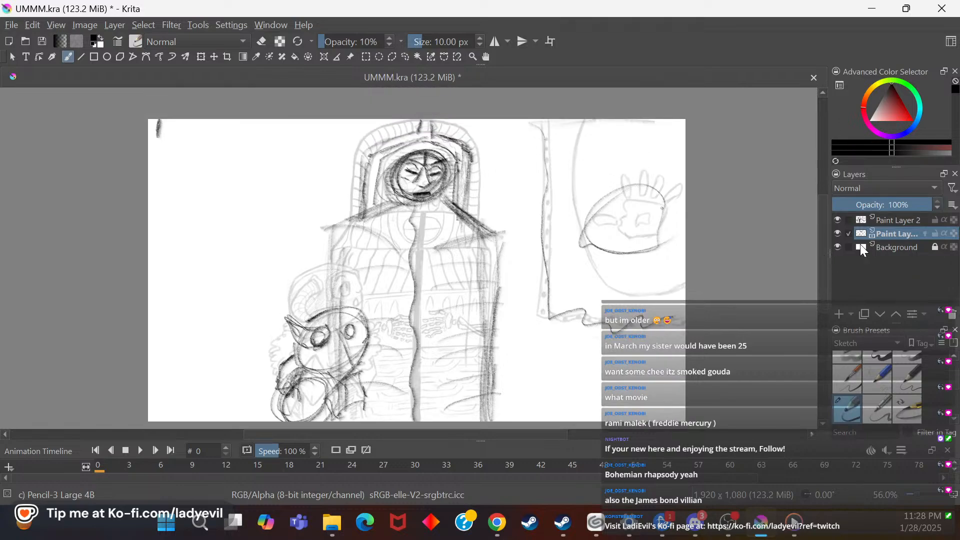
scroll(878, 388, "up", 2)
left_click(857, 372)
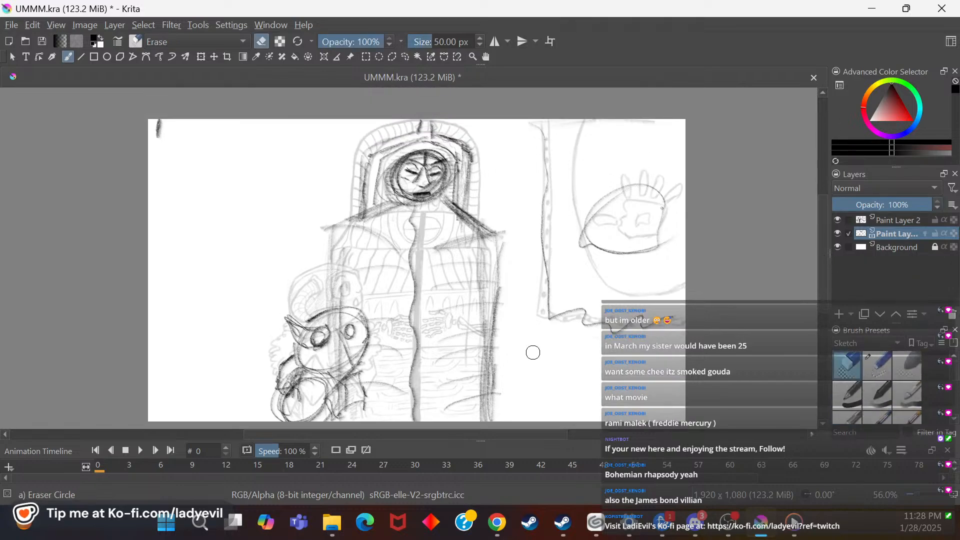
left_click(478, 38)
left_click(478, 38)
left_click(479, 38)
left_click(479, 37)
left_click(479, 38)
left_click(479, 38)
left_click(480, 37)
left_click(481, 36)
left_click(481, 38)
left_click(481, 38)
left_click(481, 38)
left_click(479, 38)
left_click(479, 38)
left_click(479, 38)
left_click(479, 38)
left_click(478, 38)
left_click(479, 38)
left_click(479, 38)
mouse_move(415, 131)
left_mouse_down()
mouse_move(369, 173)
mouse_move(537, 118)
mouse_move(477, 139)
mouse_move(325, 232)
mouse_move(522, 158)
mouse_move(374, 240)
mouse_move(337, 276)
mouse_move(529, 203)
mouse_move(398, 285)
mouse_move(379, 320)
mouse_move(534, 249)
mouse_move(420, 336)
mouse_move(382, 386)
mouse_move(542, 289)
mouse_move(440, 395)
mouse_move(517, 411)
left_mouse_up()
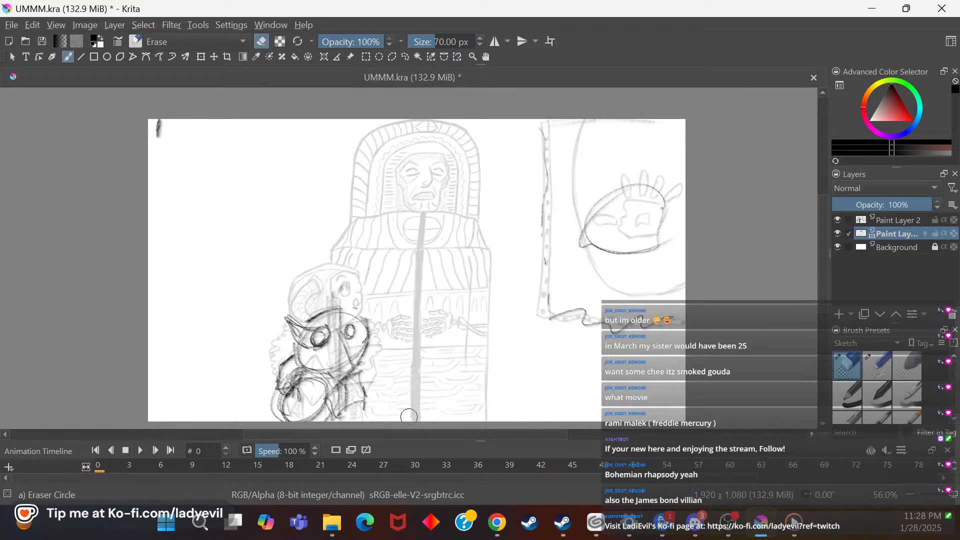
Step: Erase the remaining rough sketch lines of the horned companion, the hand emblem and the banner edges on Paint Layer 1
mouse_move(340, 410)
left_mouse_down()
mouse_move(350, 345)
mouse_move(300, 360)
mouse_move(361, 297)
mouse_move(309, 315)
left_mouse_up()
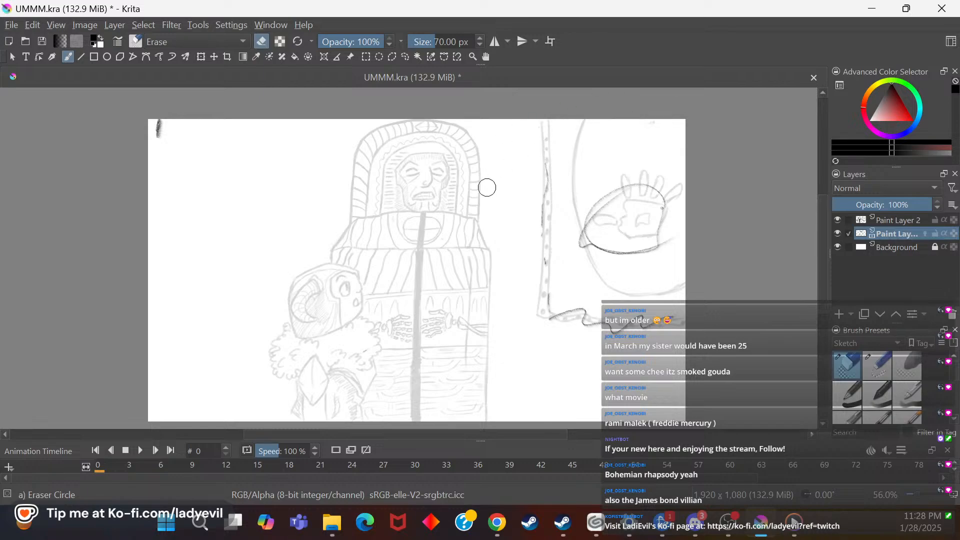
mouse_move(624, 172)
left_mouse_down()
mouse_move(561, 220)
mouse_move(595, 217)
mouse_move(626, 251)
left_mouse_up()
mouse_move(545, 320)
left_mouse_down()
mouse_move(579, 320)
mouse_move(577, 336)
mouse_move(617, 339)
left_mouse_up()
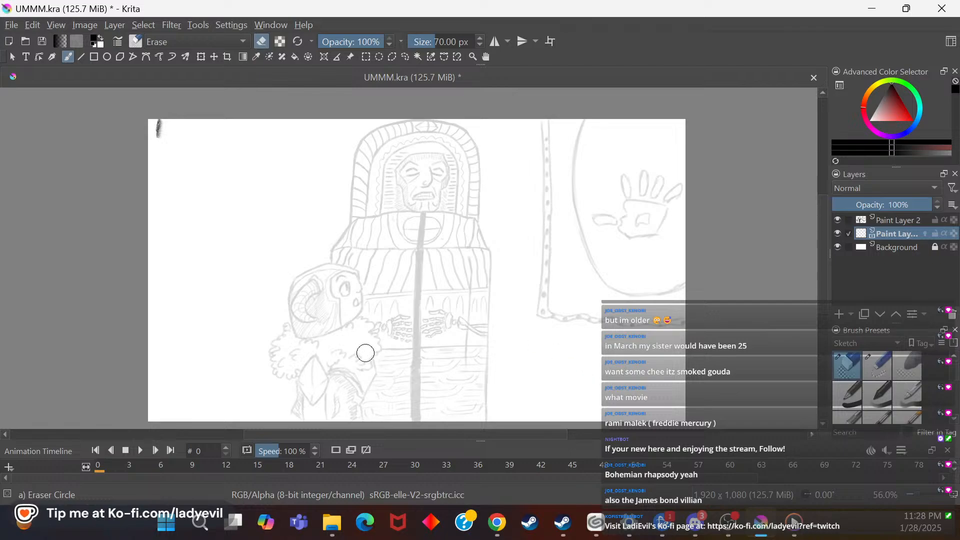
Step: Restore the inked drawing on Paint Layer 2 to 100% opacity and add a new paint layer above it
left_click(918, 220)
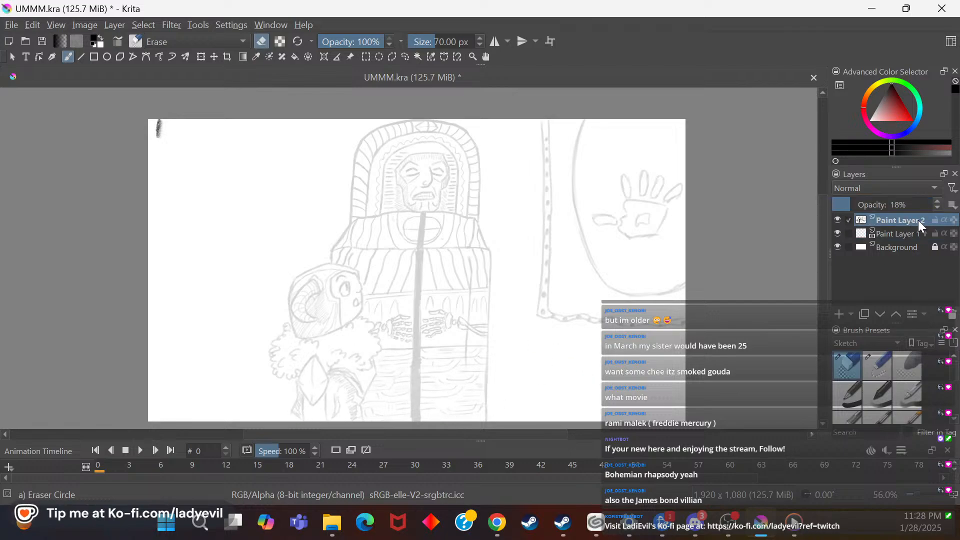
left_click_drag(860, 204, 943, 204)
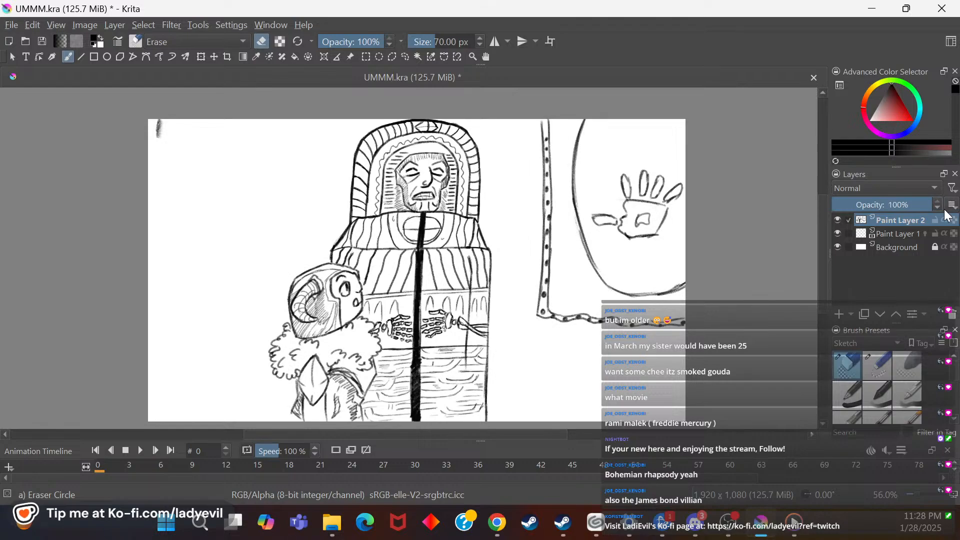
left_click(839, 315)
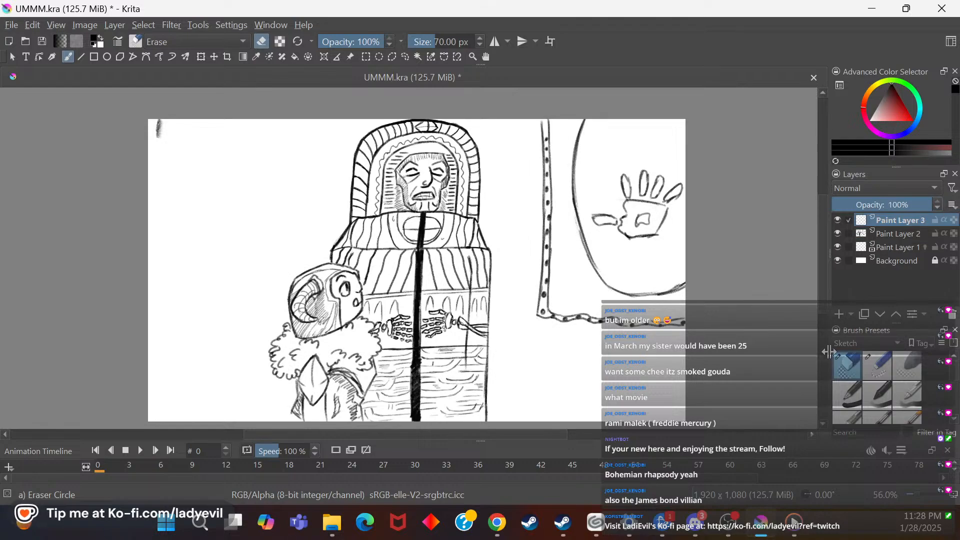
Step: Try the Charcoal Rock Soft brush at 85 px with test strokes below the banner and beside the hooded figure
scroll(953, 420, "down", 1)
scroll(954, 424, "down", 3)
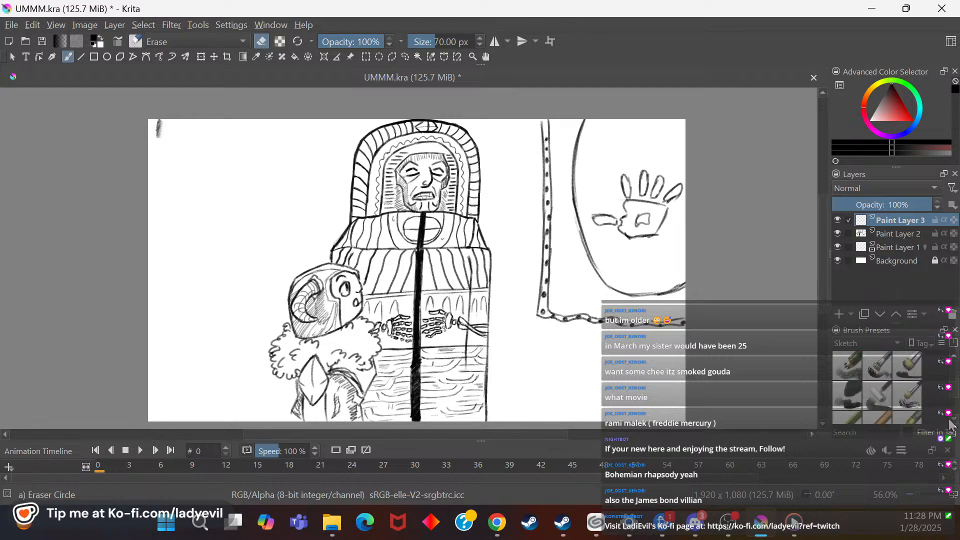
left_click(847, 395)
mouse_move(521, 353)
left_mouse_down()
mouse_move(585, 351)
mouse_move(619, 360)
mouse_move(633, 375)
left_mouse_up()
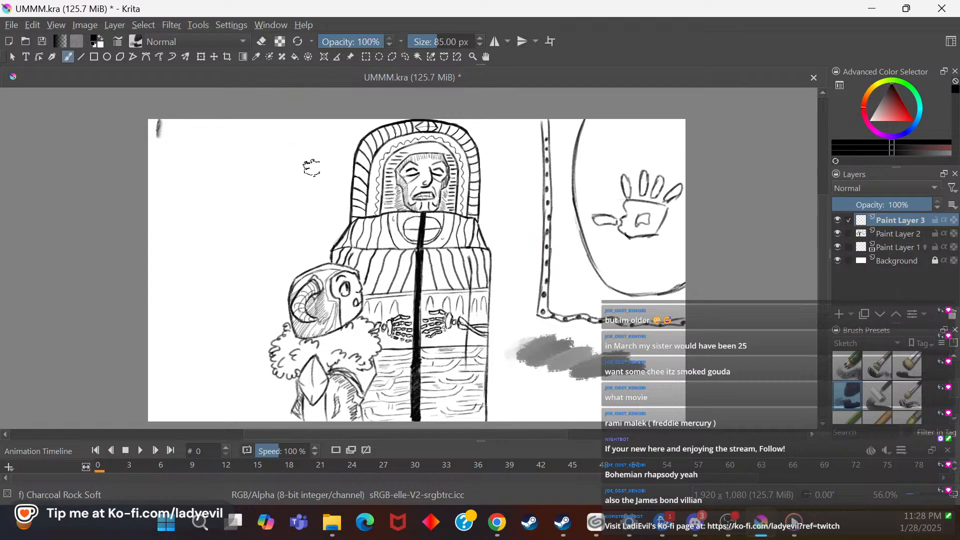
mouse_move(472, 262)
left_mouse_down()
mouse_move(488, 257)
mouse_move(522, 315)
left_mouse_up()
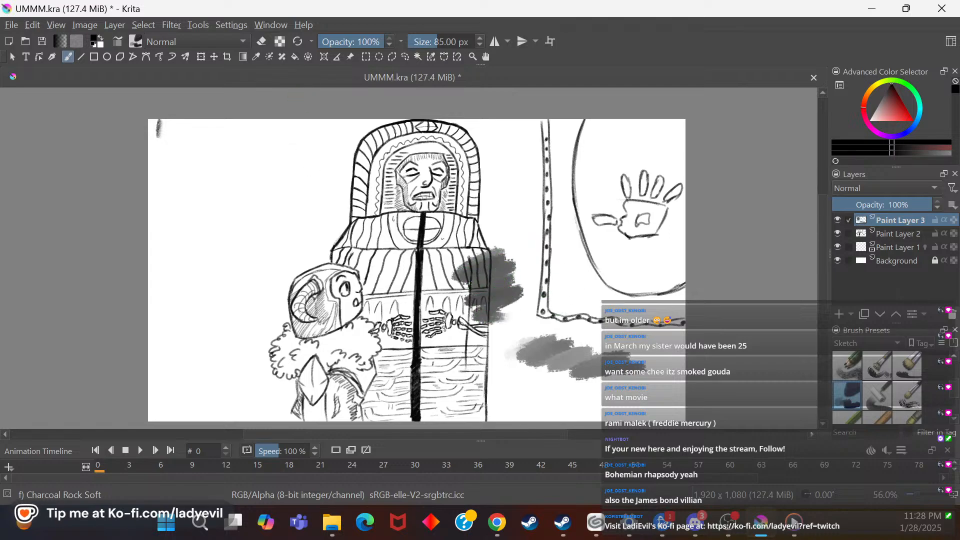
Step: Erase the charcoal test strokes from Paint Layer 3 with the Eraser Circle brush at 70 px
right_click(505, 293)
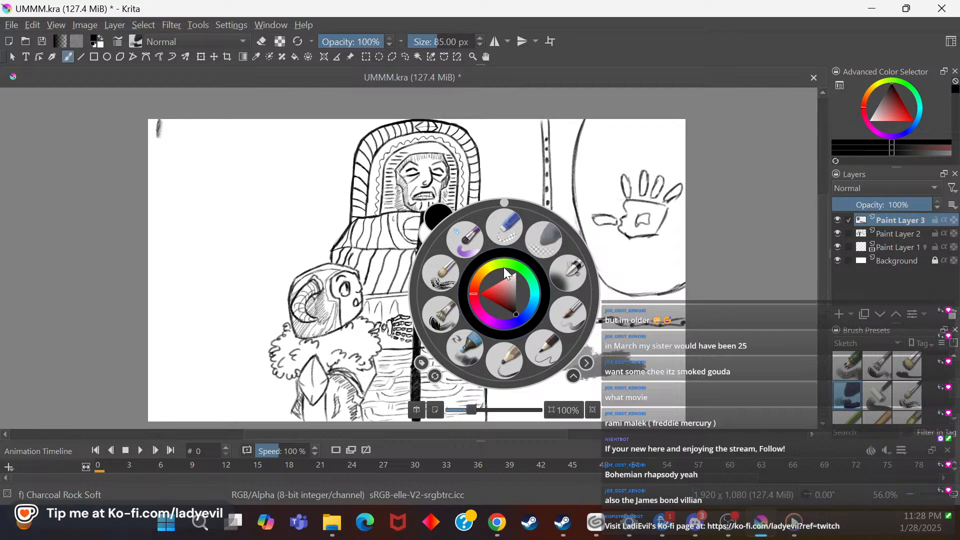
left_click(504, 227)
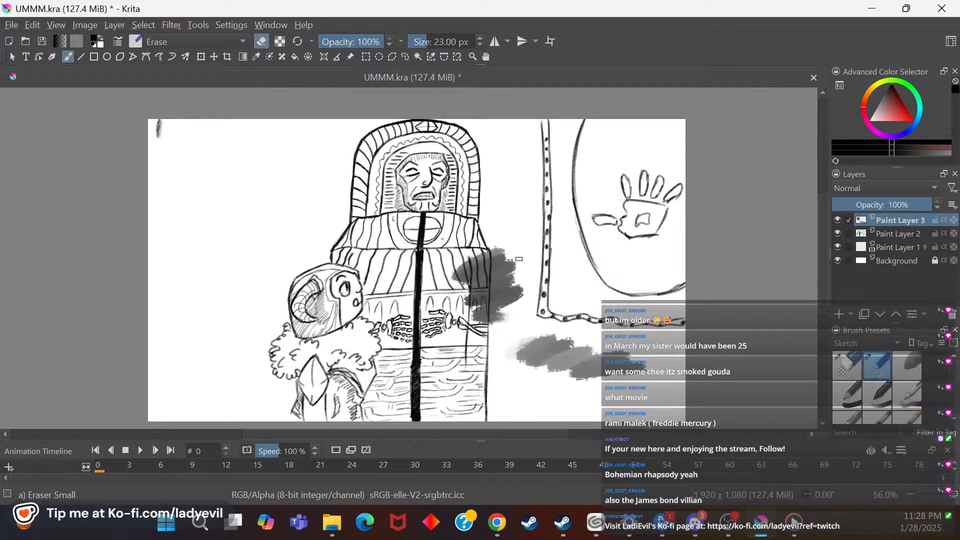
left_click(852, 368)
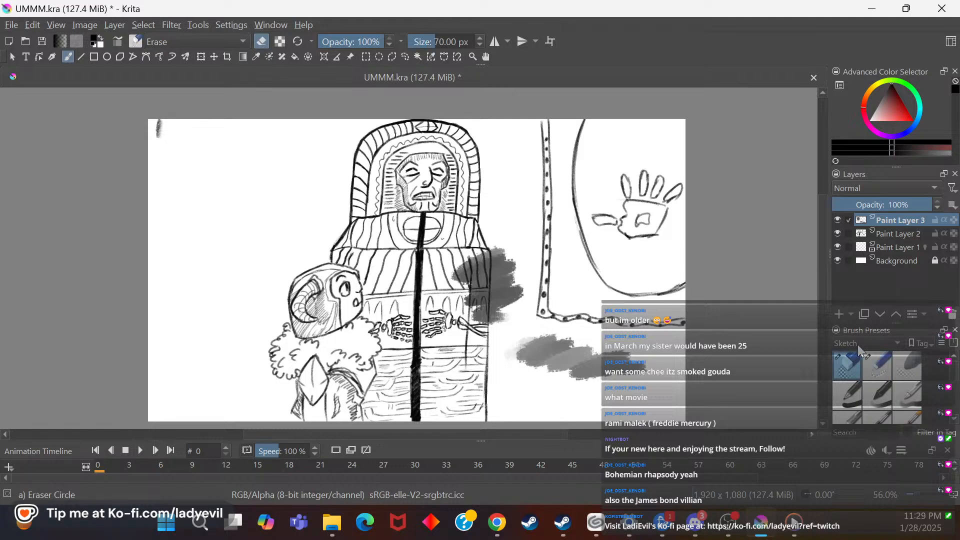
mouse_move(476, 235)
left_mouse_down()
mouse_move(460, 267)
mouse_move(479, 338)
mouse_move(519, 302)
mouse_move(530, 347)
mouse_move(557, 318)
mouse_move(556, 332)
mouse_move(609, 387)
mouse_move(641, 384)
left_mouse_up()
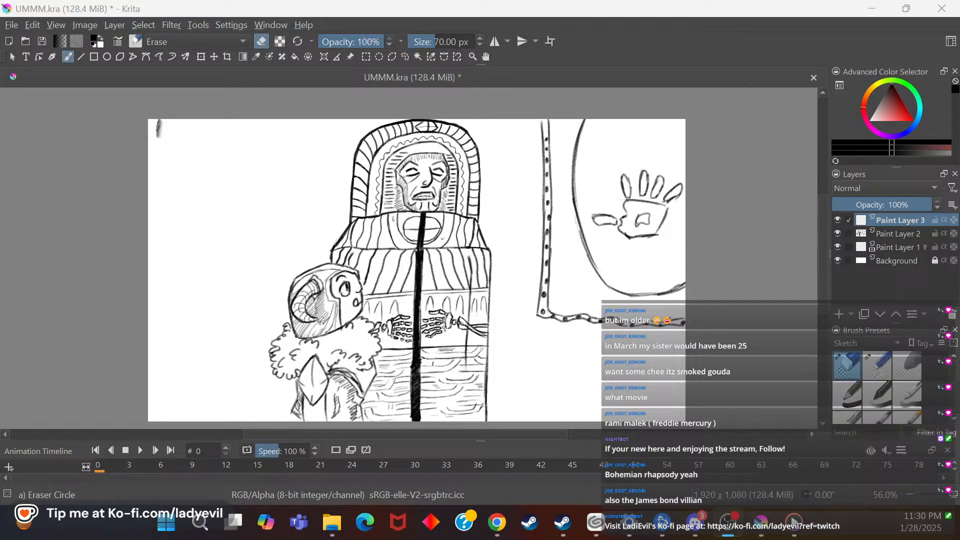
Step: Draw short vertical and slanted fold lines rising from the banner's lower edge on Paint Layer 2 with Pencil-3 Large 4B at 10 px
left_click(911, 235)
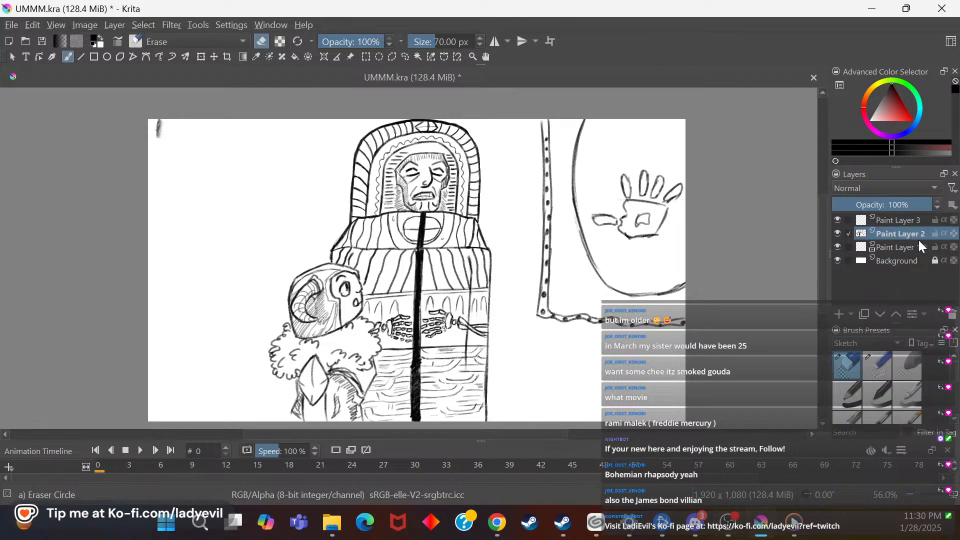
right_click(591, 295)
left_click(592, 369)
right_click(570, 295)
left_click_drag(539, 411, 559, 403)
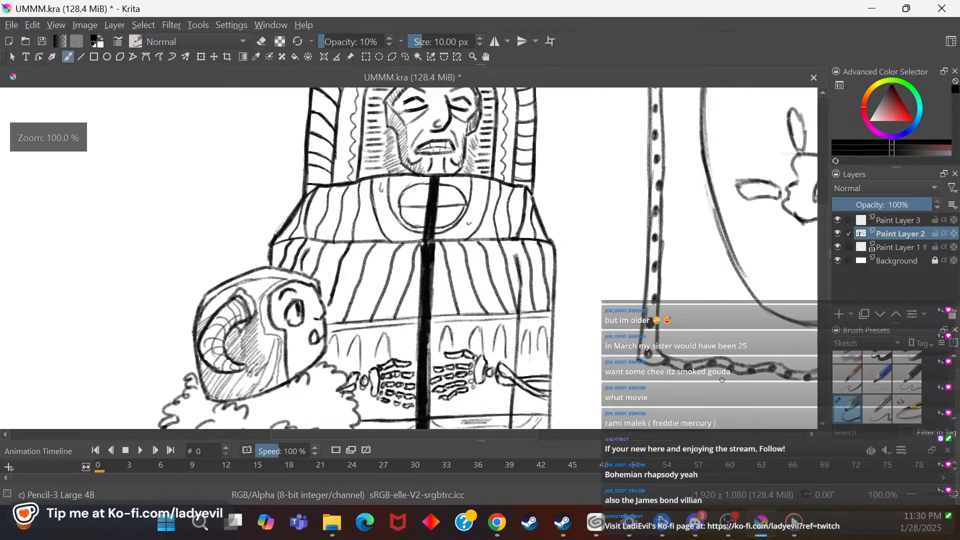
left_click_drag(824, 239, 823, 266)
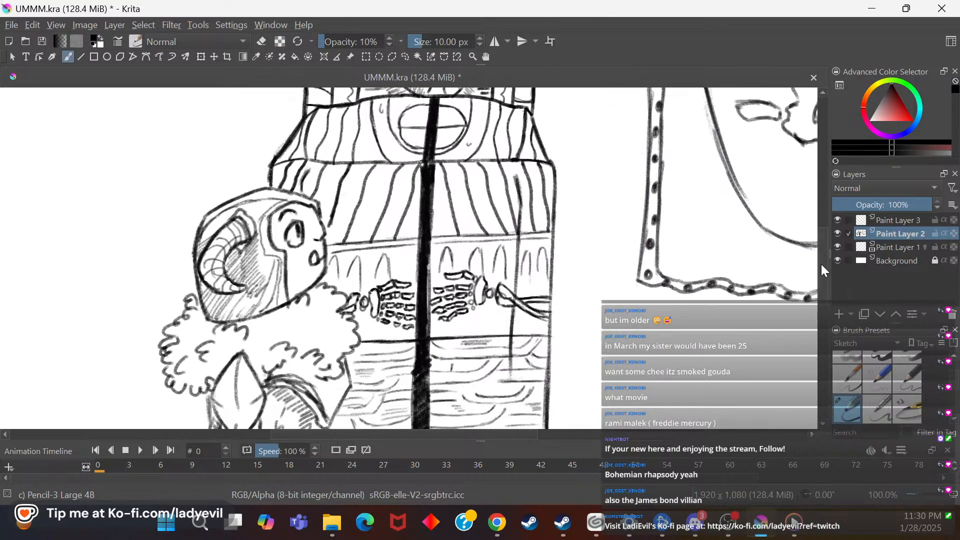
left_click_drag(491, 435, 571, 425)
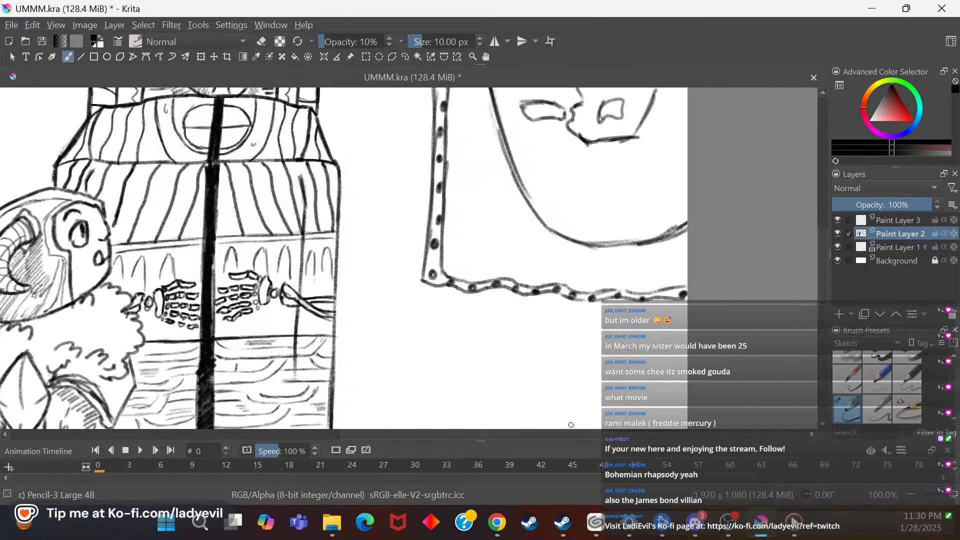
left_click_drag(489, 278, 488, 259)
left_click_drag(488, 205, 489, 261)
left_click_drag(506, 213, 522, 283)
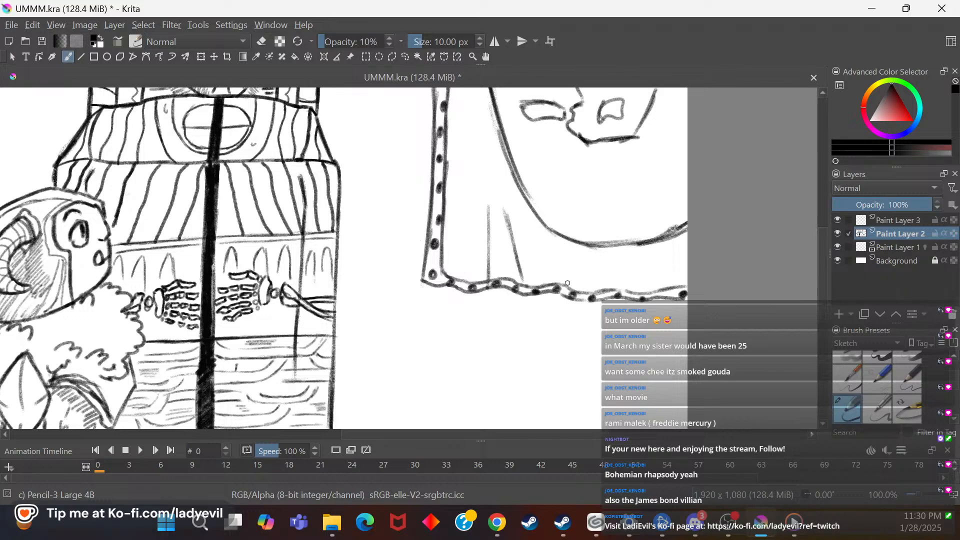
mouse_move(569, 198)
left_mouse_down()
mouse_move(565, 280)
mouse_move(597, 260)
left_mouse_up()
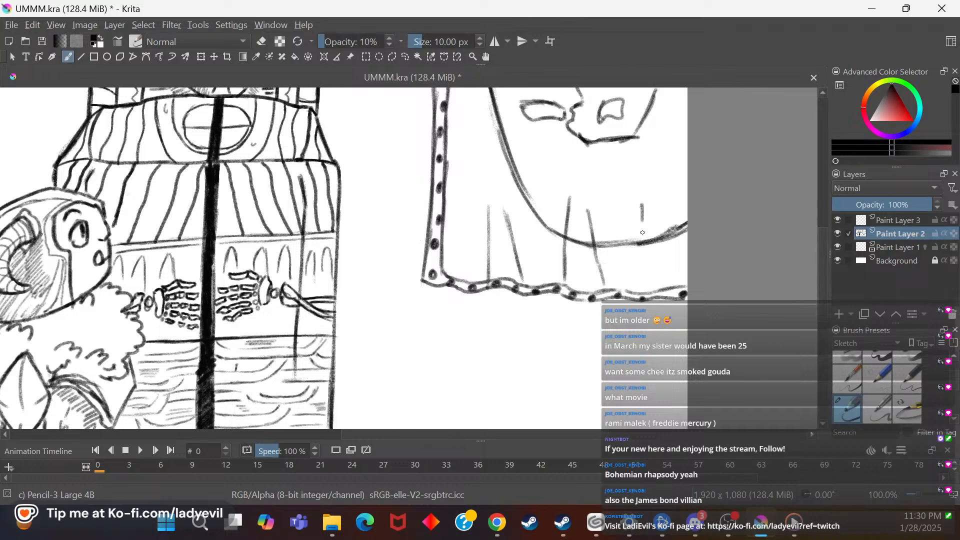
left_click_drag(645, 216, 644, 295)
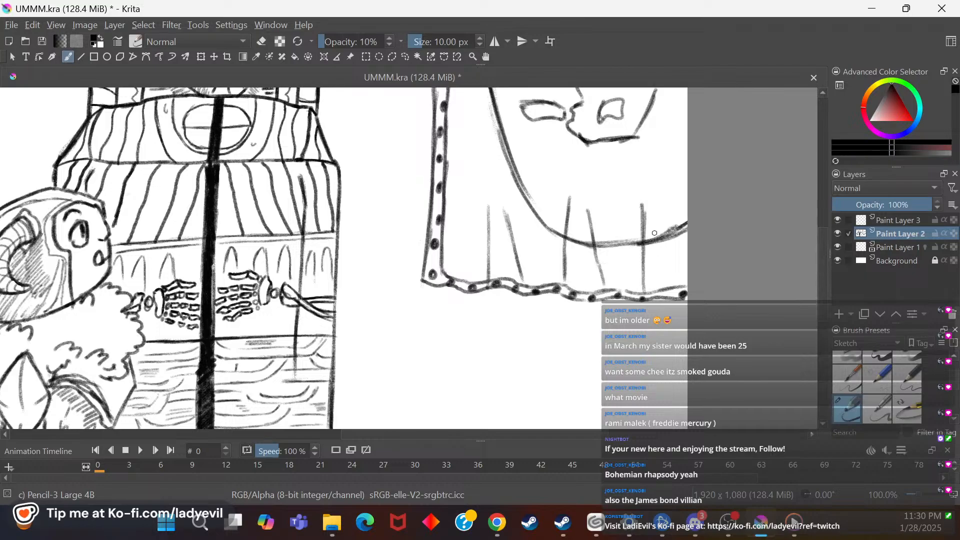
Step: Draw a long vertical fold line in the upper part of the banner, between its dotted border and the oval
scroll(824, 262, "up", 2)
left_click_drag(821, 258, 819, 194)
left_click_drag(479, 121, 474, 270)
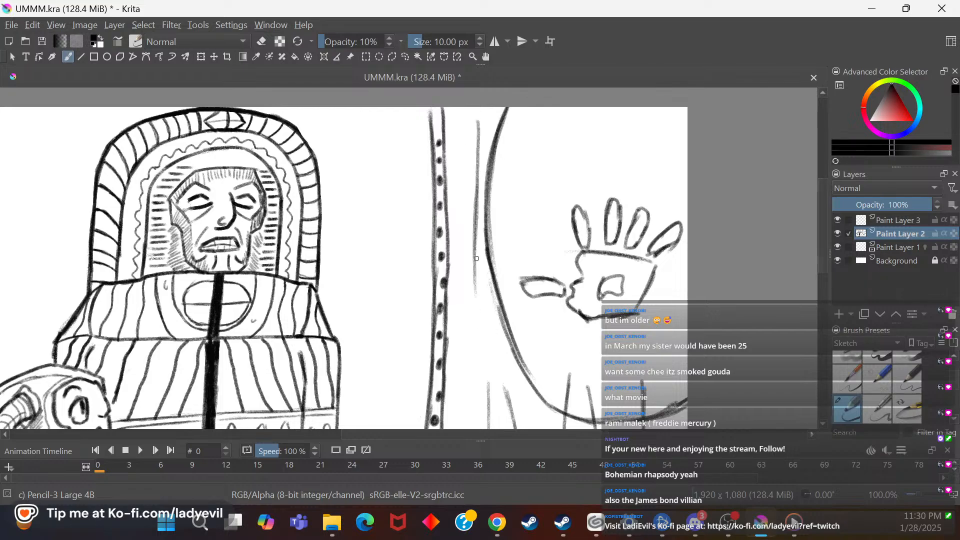
Step: Compare chalk and charcoal brushes, including Chalk Details and Charcoal Rock Soft, with test swatches on Paint Layer 3 between the figure and banner
left_click(923, 219)
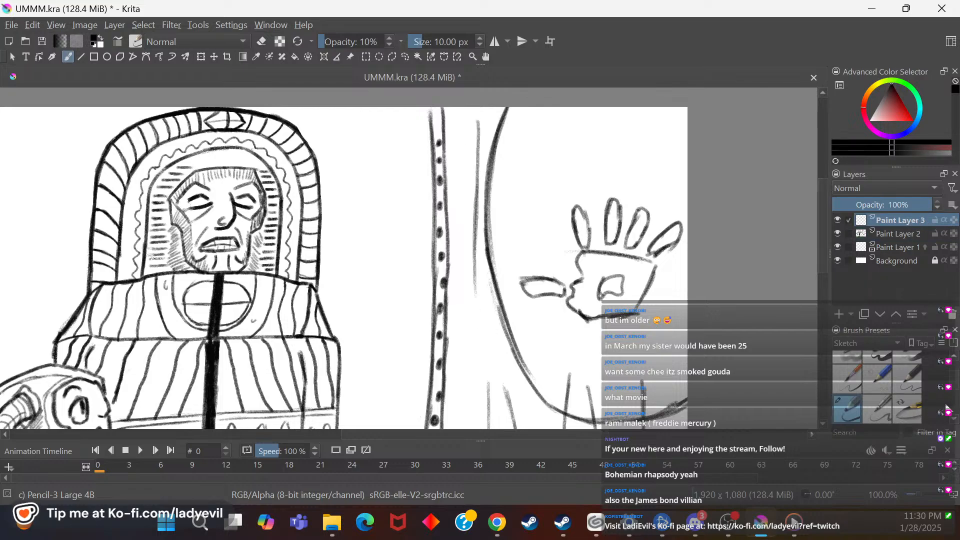
scroll(956, 424, "down", 4)
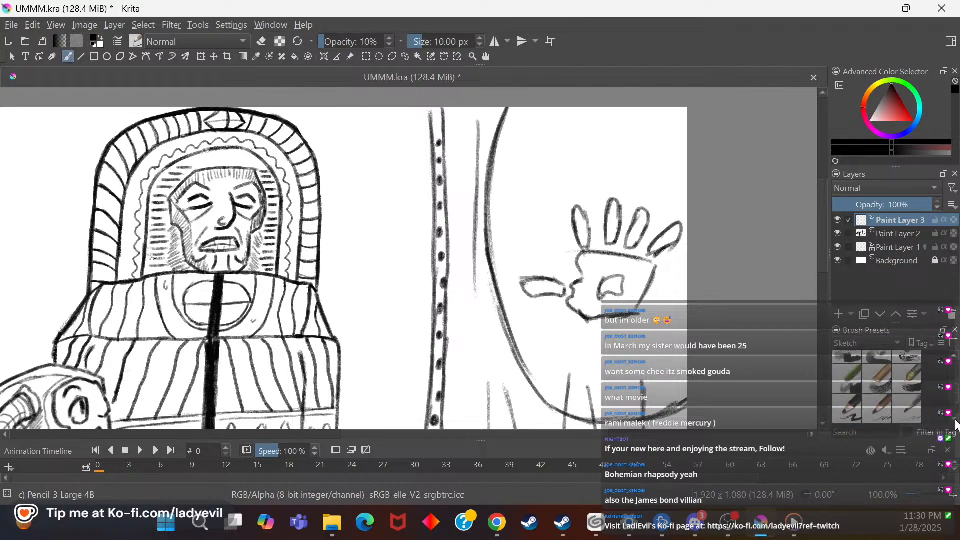
left_click(856, 376)
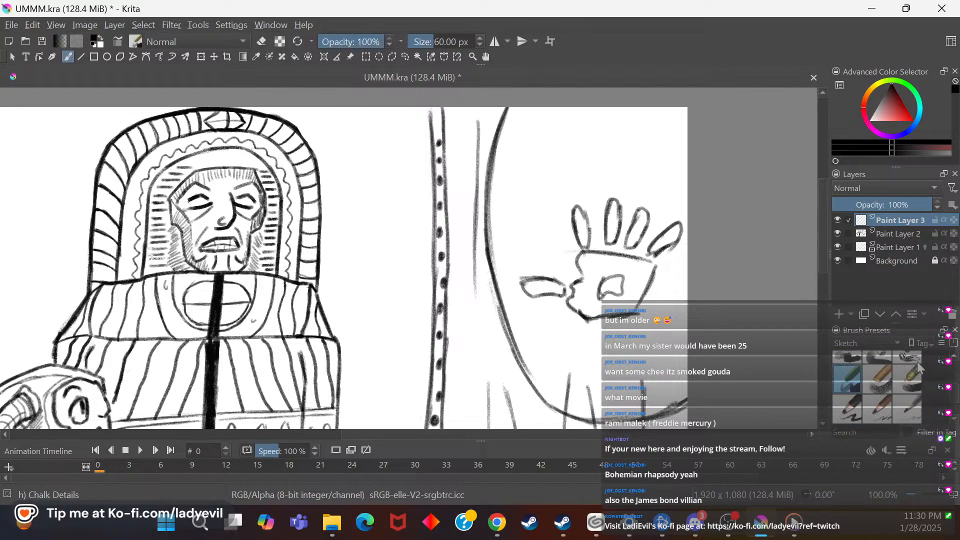
mouse_move(373, 253)
left_mouse_down()
mouse_move(400, 286)
mouse_move(380, 315)
left_mouse_up()
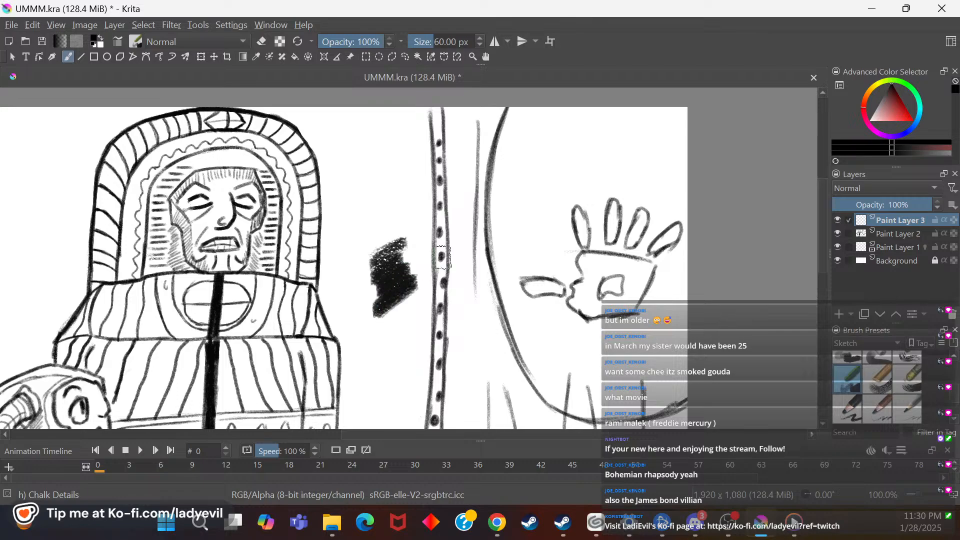
left_click(877, 378)
mouse_move(385, 195)
left_mouse_down()
mouse_move(371, 202)
mouse_move(387, 204)
left_mouse_up()
left_click(858, 357)
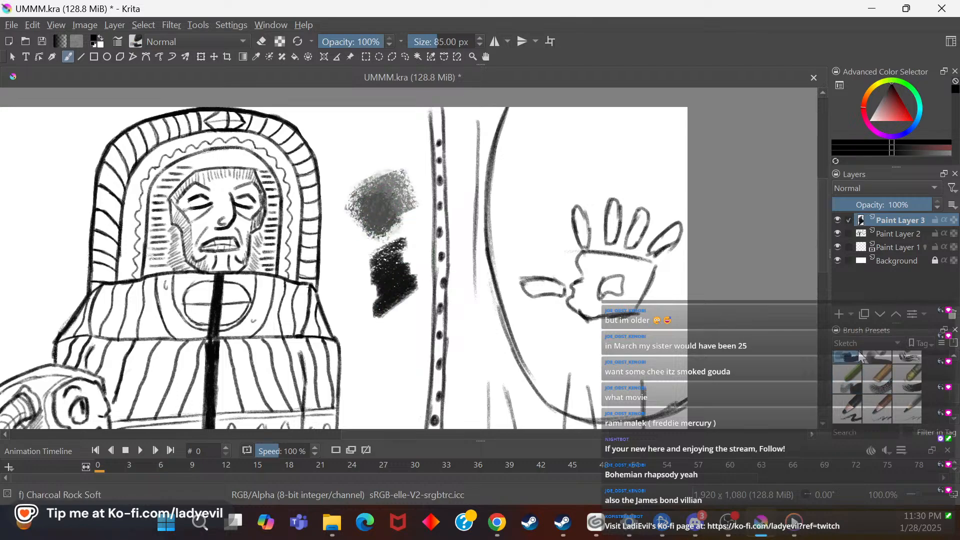
left_click_drag(376, 375, 390, 385)
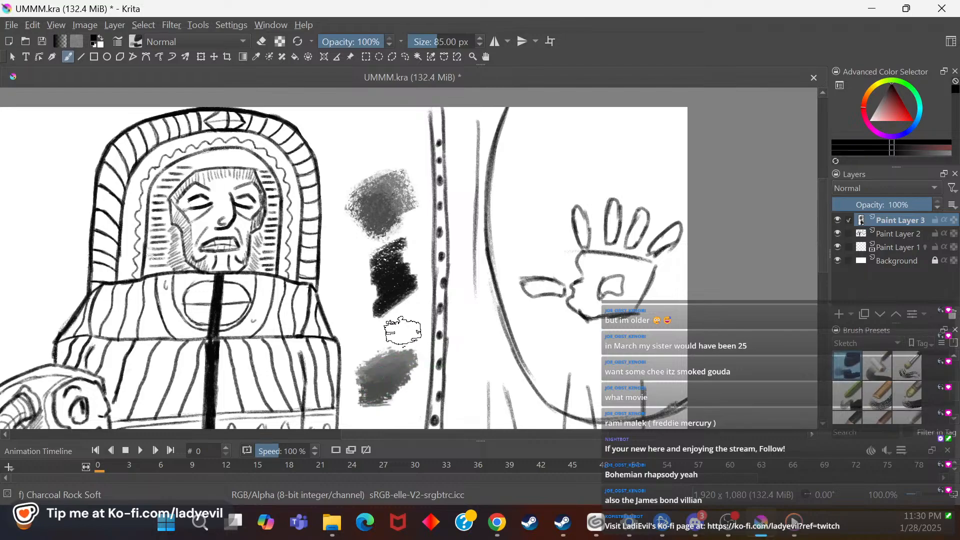
Step: Erase the three test swatches from Paint Layer 3 with the Eraser Small brush enlarged to 148.76 px
right_click(386, 344)
left_click(386, 229)
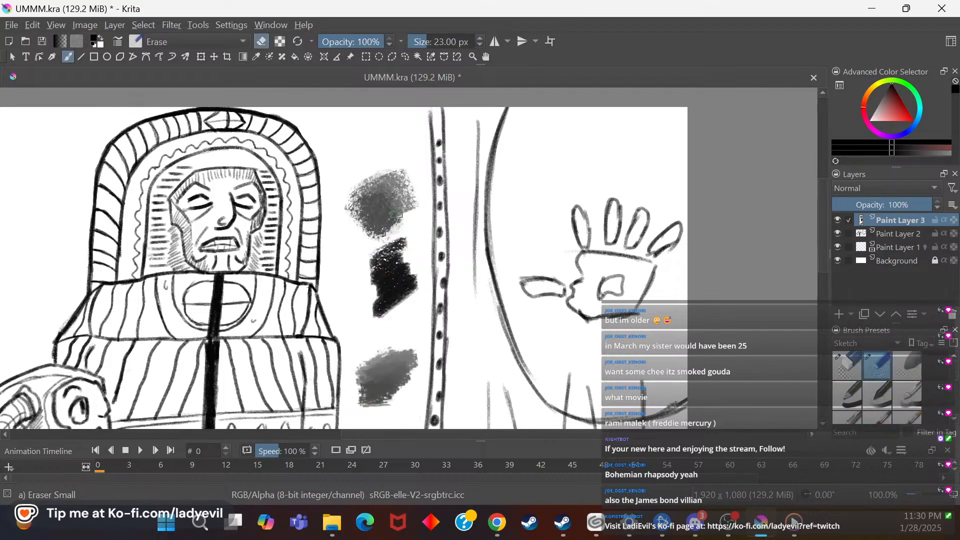
left_click_drag(427, 42, 443, 42)
mouse_move(400, 157)
left_mouse_down()
mouse_move(368, 245)
mouse_move(392, 285)
mouse_move(442, 210)
mouse_move(409, 391)
mouse_move(364, 421)
mouse_move(355, 372)
left_mouse_up()
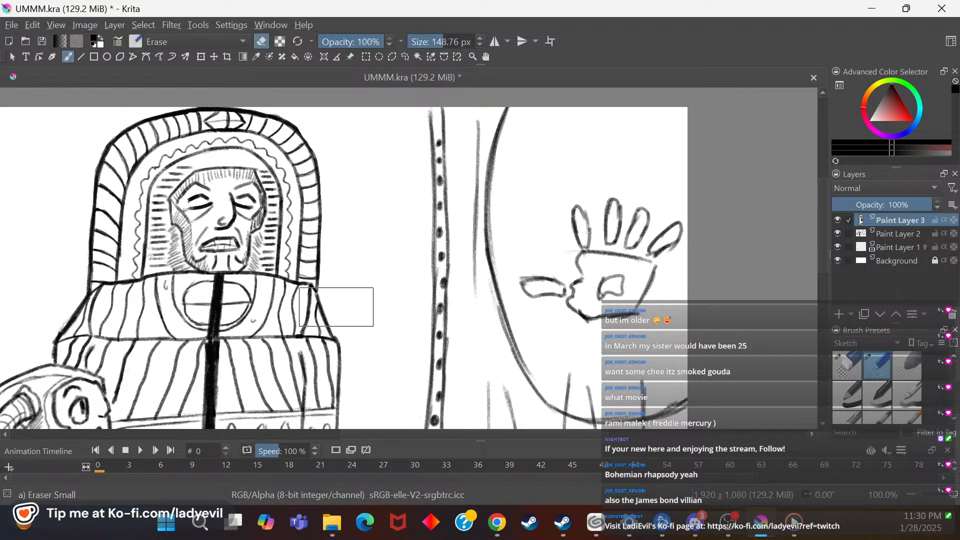
Step: Select the Charcoal Rock Soft brush preset at 85 px
scroll(955, 423, "down", 4)
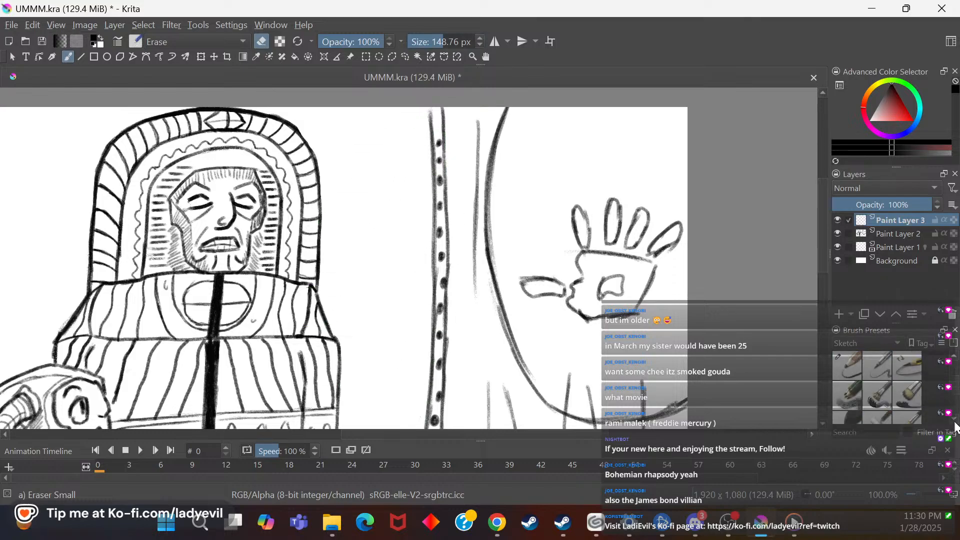
scroll(954, 421, "down", 2)
left_click(860, 386)
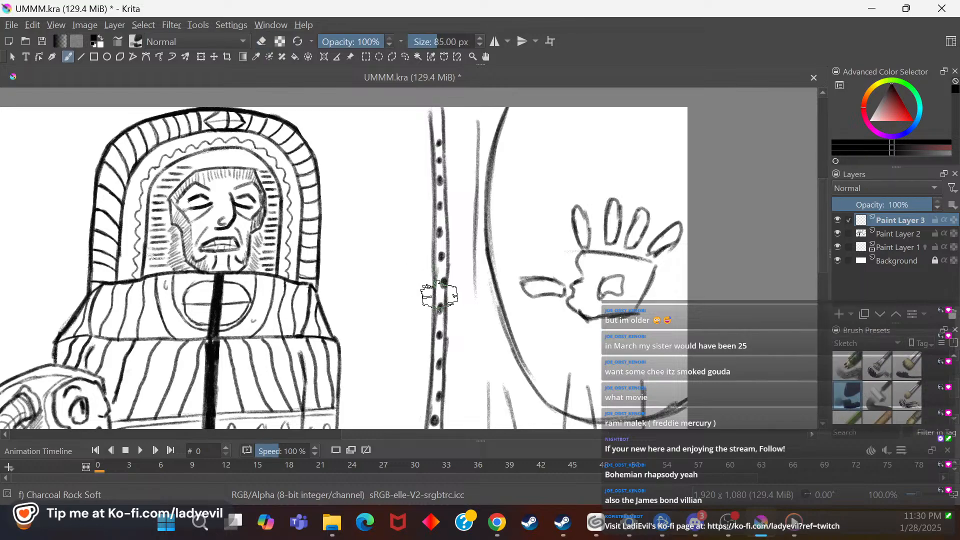
Step: Erase the stray dark mark in the canvas's upper-left corner on Paint Layer 1 with the Eraser Circle brush at 70 px
left_click_drag(613, 435, 545, 446)
left_click_drag(822, 227, 803, 252)
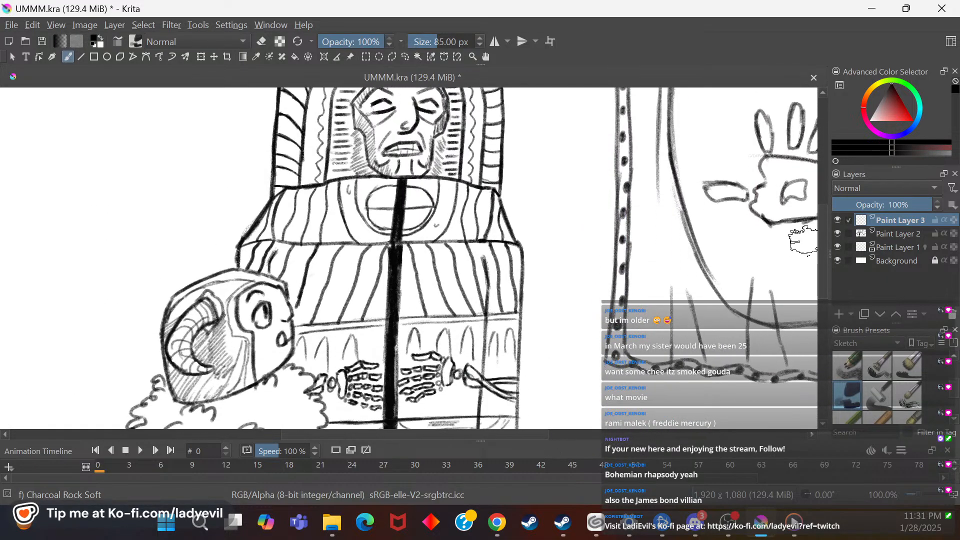
right_click(385, 295)
left_click_drag(371, 415, 350, 415)
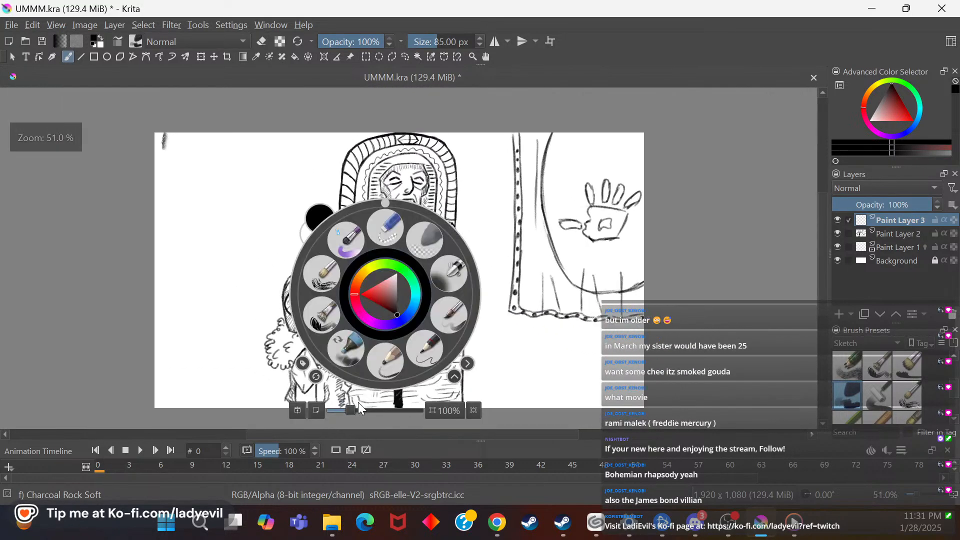
left_click(527, 365)
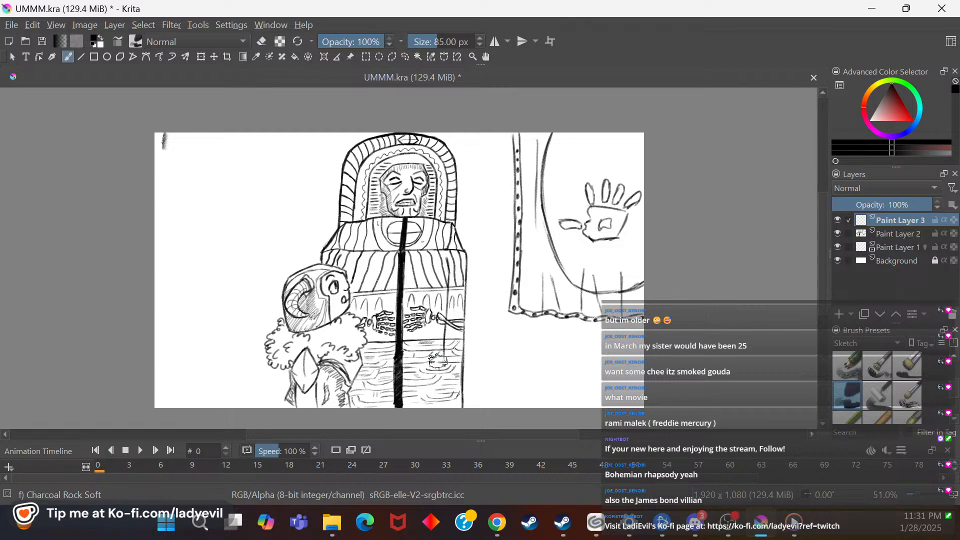
left_click(918, 247)
scroll(953, 390, "up", 3)
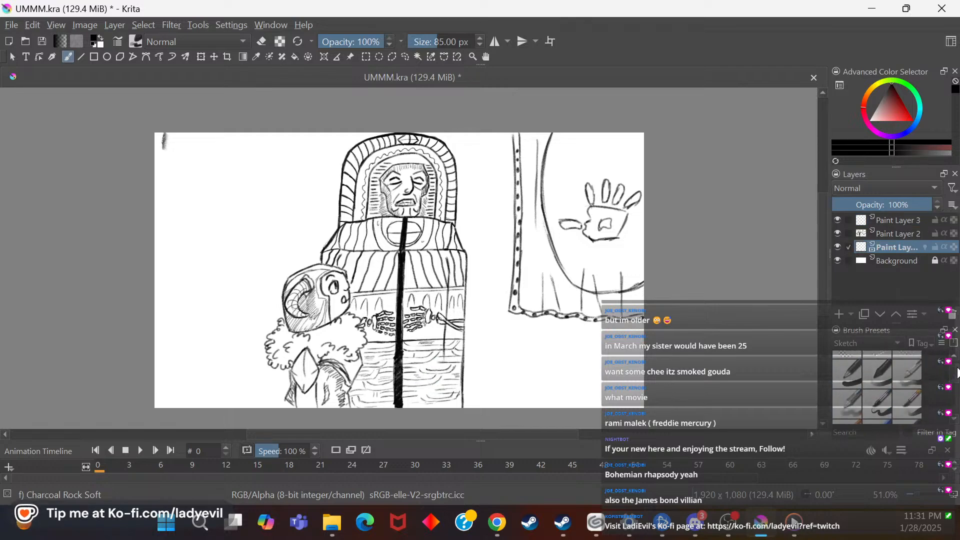
left_click(848, 365)
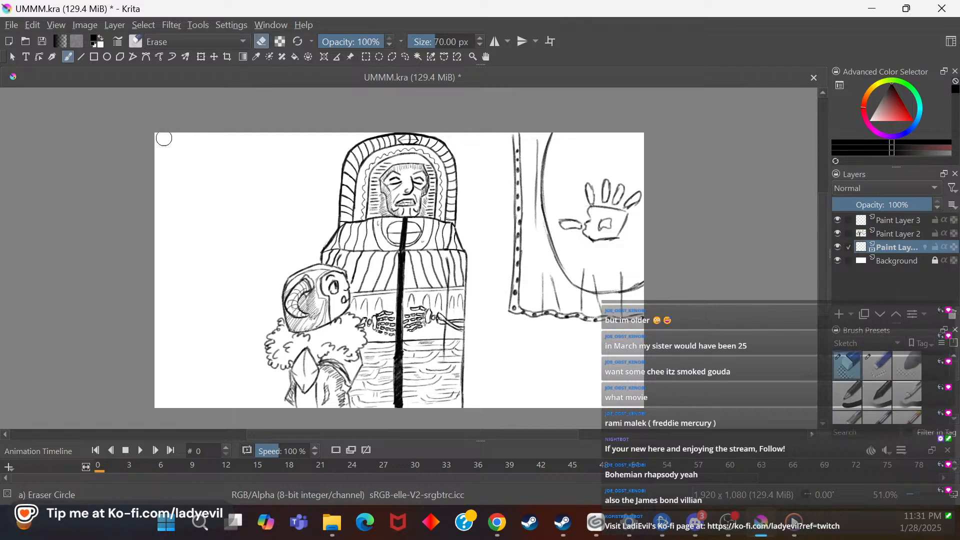
Step: Fill the background beside the hooded figure and horned companion with grey Charcoal Rock Soft strokes at 85 px on Paint Layer 3
left_click(907, 221)
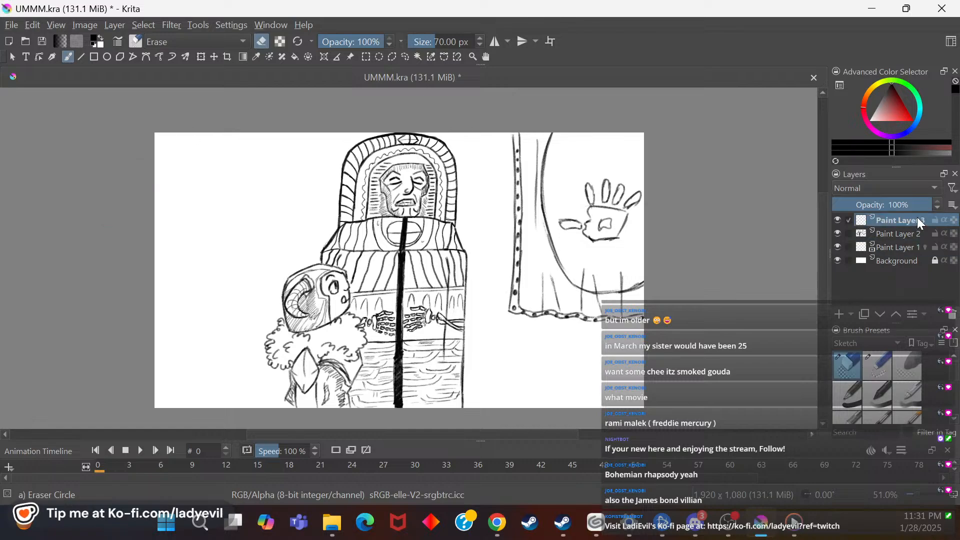
scroll(955, 425, "down", 1)
scroll(955, 428, "down", 4)
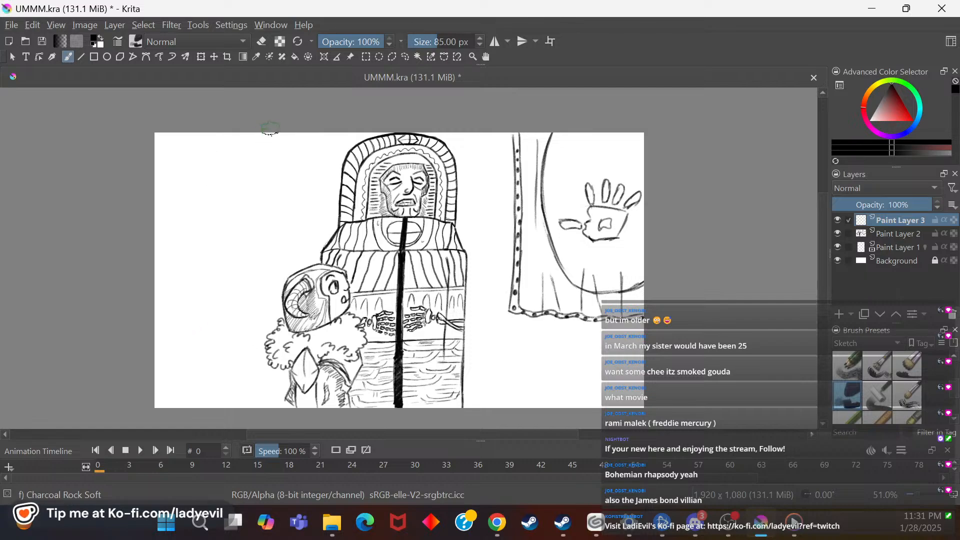
mouse_move(211, 131)
left_mouse_down()
mouse_move(158, 174)
mouse_move(245, 126)
mouse_move(139, 212)
mouse_move(307, 118)
mouse_move(132, 246)
mouse_move(292, 140)
mouse_move(203, 224)
mouse_move(291, 163)
mouse_move(304, 169)
mouse_move(144, 335)
mouse_move(243, 198)
mouse_move(135, 355)
mouse_move(252, 235)
mouse_move(158, 404)
mouse_move(241, 290)
mouse_move(200, 397)
mouse_move(253, 312)
mouse_move(239, 384)
mouse_move(271, 382)
mouse_move(280, 405)
mouse_move(281, 375)
mouse_move(259, 355)
mouse_move(261, 328)
mouse_move(275, 320)
mouse_move(253, 330)
mouse_move(272, 315)
mouse_move(278, 259)
mouse_move(258, 314)
mouse_move(297, 188)
mouse_move(283, 283)
mouse_move(317, 255)
mouse_move(306, 257)
mouse_move(330, 215)
mouse_move(320, 175)
mouse_move(308, 212)
left_mouse_up()
mouse_move(342, 157)
left_mouse_down()
mouse_move(373, 122)
mouse_move(345, 155)
mouse_move(338, 208)
left_mouse_up()
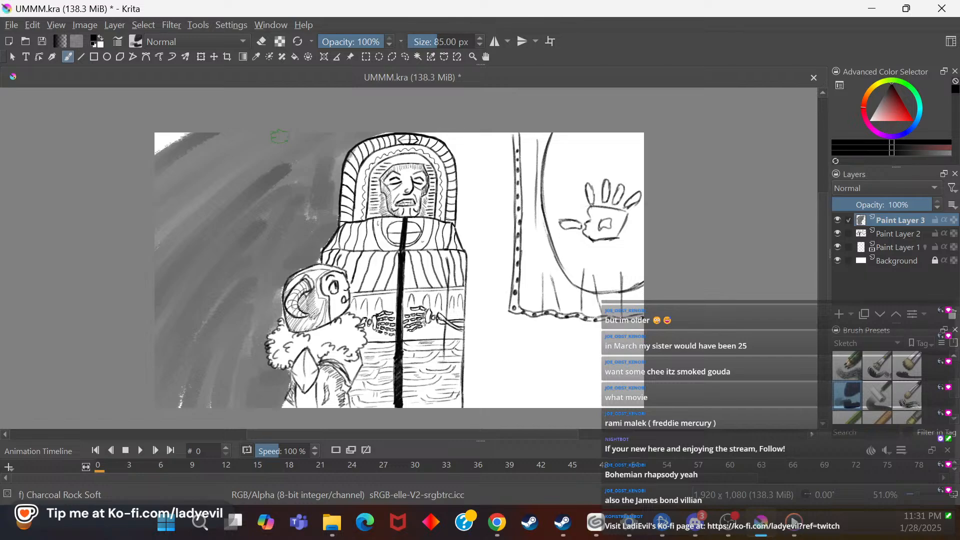
mouse_move(190, 131)
left_mouse_down()
mouse_move(157, 149)
mouse_move(171, 136)
mouse_move(144, 144)
mouse_move(187, 137)
left_mouse_up()
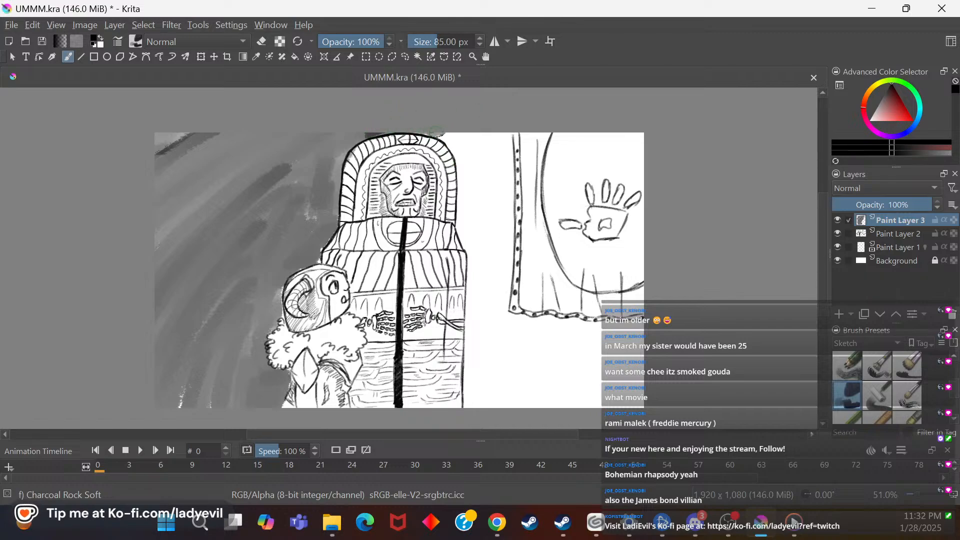
Step: Extend the grey charcoal background between the hooded figure and the banner and across the area below the banner
mouse_move(431, 134)
left_mouse_down()
mouse_move(463, 173)
mouse_move(459, 145)
mouse_move(477, 296)
mouse_move(484, 246)
mouse_move(470, 143)
mouse_move(477, 171)
mouse_move(474, 136)
mouse_move(500, 139)
mouse_move(503, 221)
mouse_move(502, 162)
mouse_move(491, 244)
mouse_move(496, 270)
mouse_move(508, 223)
mouse_move(500, 327)
mouse_move(490, 322)
mouse_move(493, 271)
mouse_move(478, 356)
mouse_move(478, 300)
mouse_move(475, 337)
mouse_move(495, 378)
left_mouse_up()
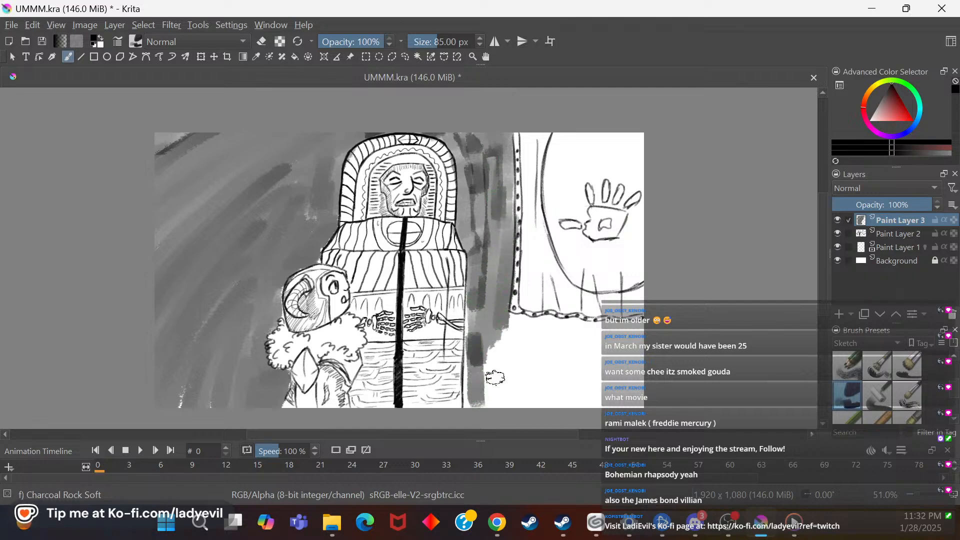
scroll(820, 270, "down", 3)
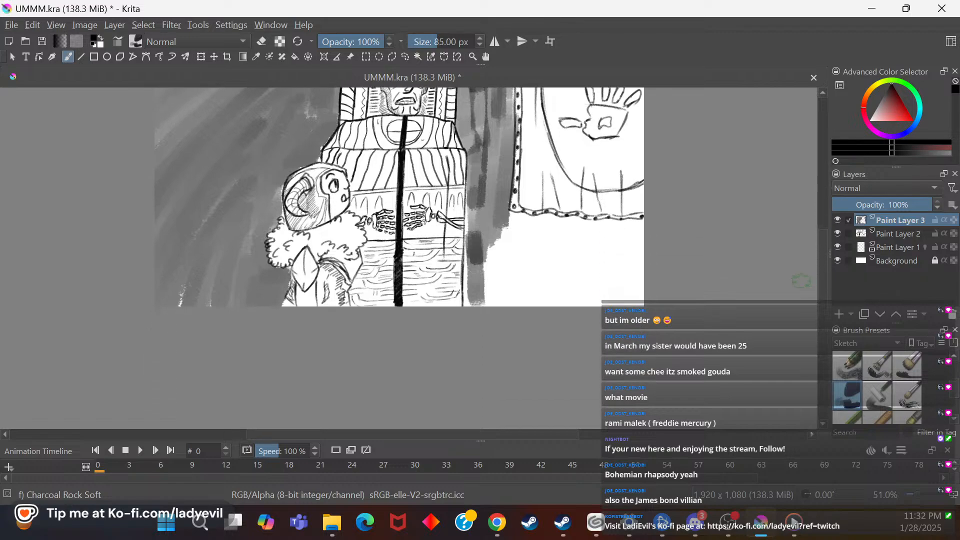
mouse_move(558, 304)
left_mouse_down()
mouse_move(677, 257)
mouse_move(576, 318)
mouse_move(563, 300)
mouse_move(633, 256)
mouse_move(556, 282)
mouse_move(620, 240)
mouse_move(475, 295)
mouse_move(495, 285)
mouse_move(466, 280)
mouse_move(473, 210)
mouse_move(489, 248)
mouse_move(542, 236)
mouse_move(570, 244)
mouse_move(636, 225)
mouse_move(526, 223)
left_mouse_up()
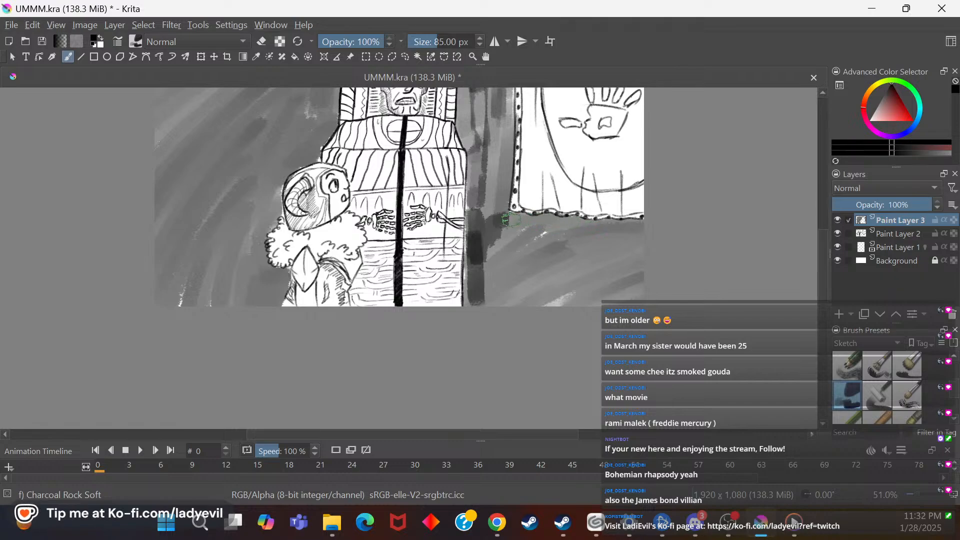
Step: Smooth the charcoal strokes around the figure and banner and in the canvas's upper-left area with the Blender Basic brush at 50 px
scroll(955, 427, "down", 3)
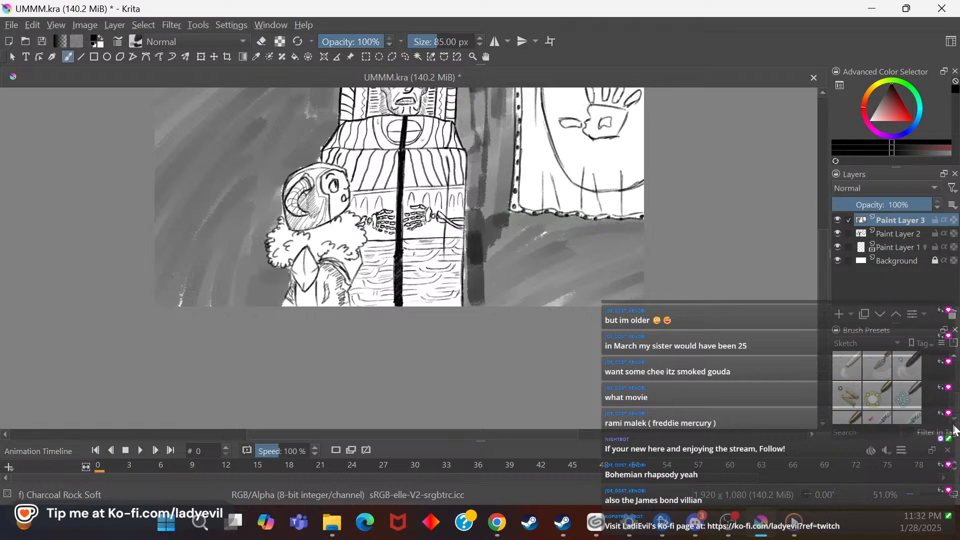
left_click(847, 365)
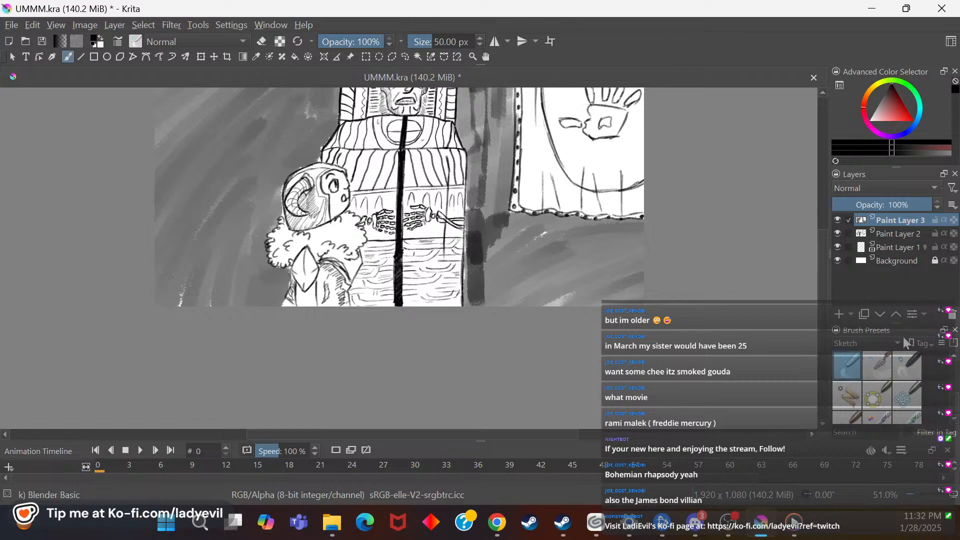
mouse_move(473, 255)
left_mouse_down()
mouse_move(471, 225)
mouse_move(480, 251)
mouse_move(493, 206)
mouse_move(500, 287)
mouse_move(487, 262)
mouse_move(493, 165)
mouse_move(480, 258)
left_mouse_up()
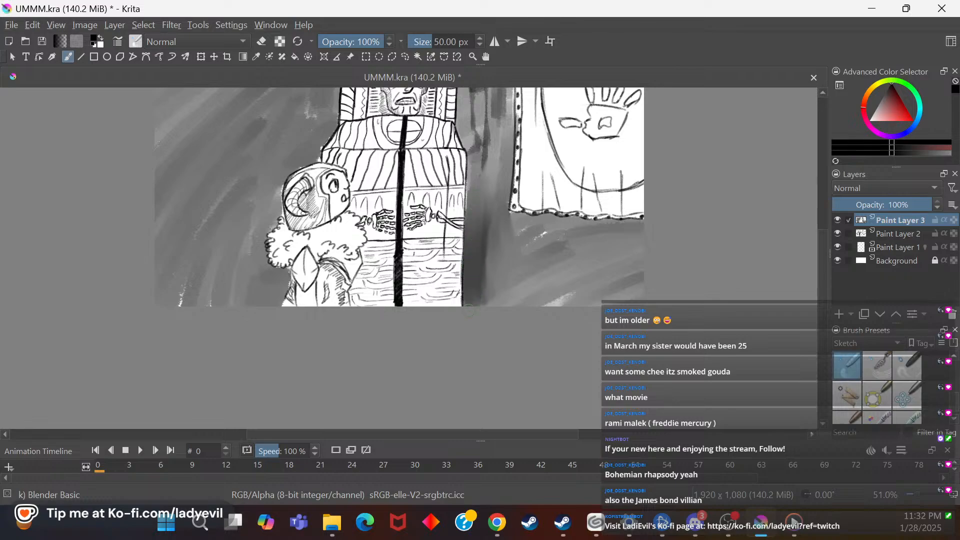
mouse_move(481, 301)
left_mouse_down()
mouse_move(477, 238)
mouse_move(485, 259)
mouse_move(495, 235)
mouse_move(501, 283)
mouse_move(503, 251)
left_mouse_up()
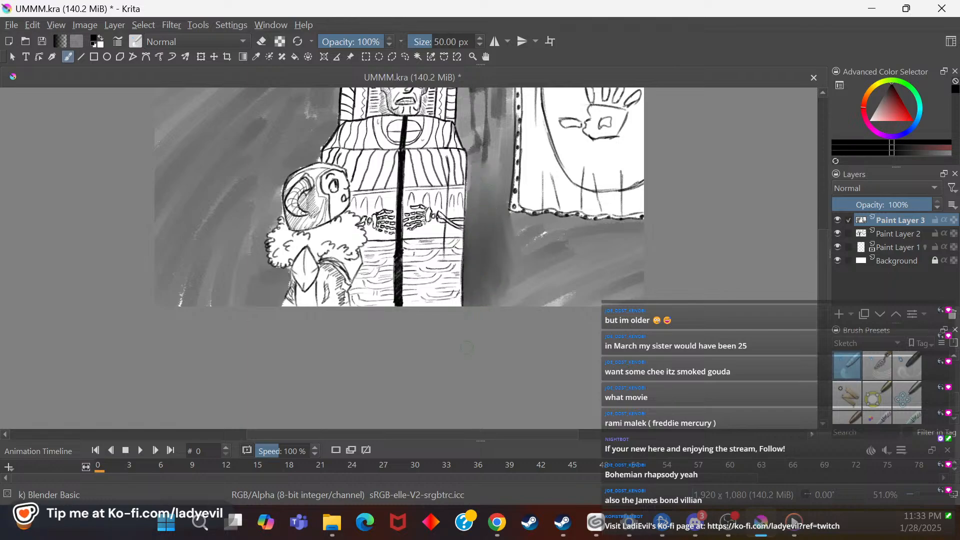
scroll(825, 271, "up", 5)
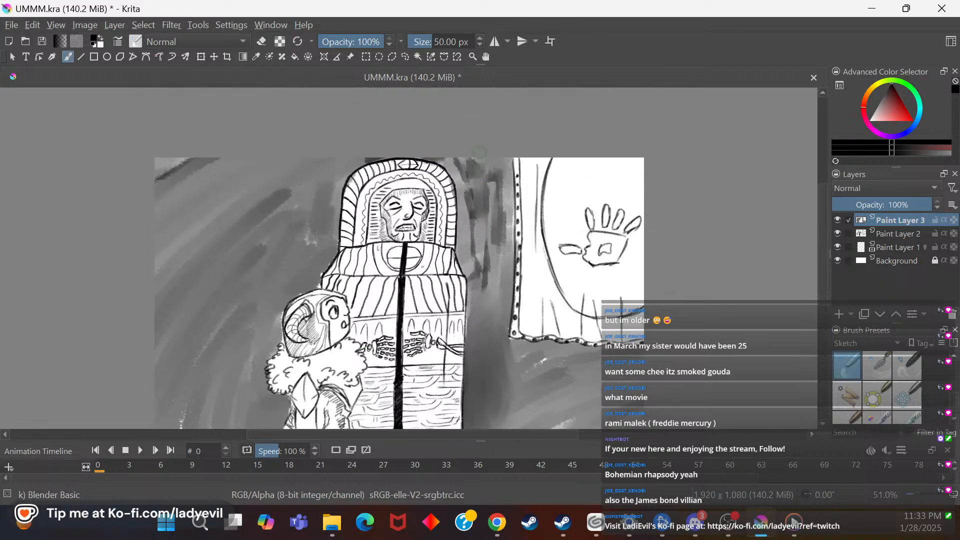
left_click_drag(473, 235, 461, 148)
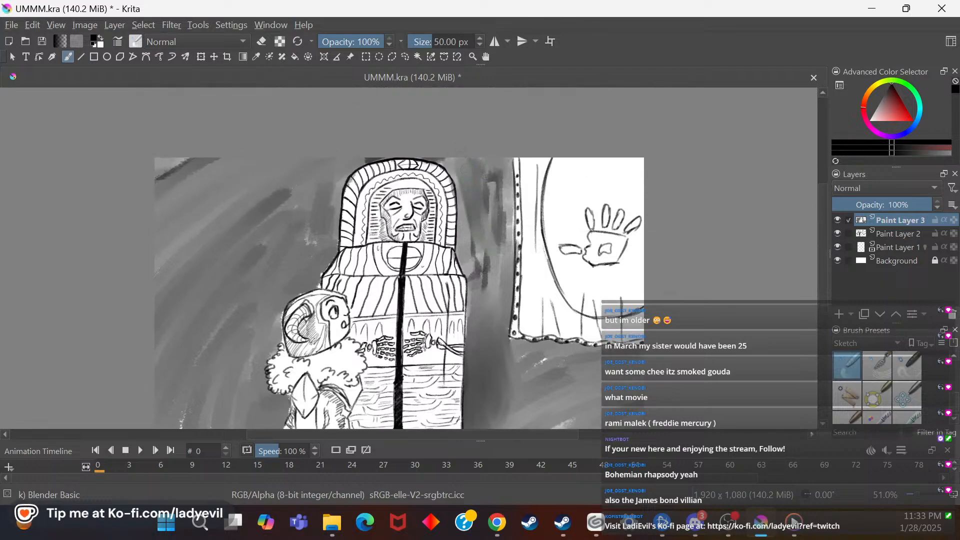
mouse_move(468, 212)
left_mouse_down()
mouse_move(478, 282)
mouse_move(489, 295)
mouse_move(469, 250)
mouse_move(495, 181)
left_mouse_up()
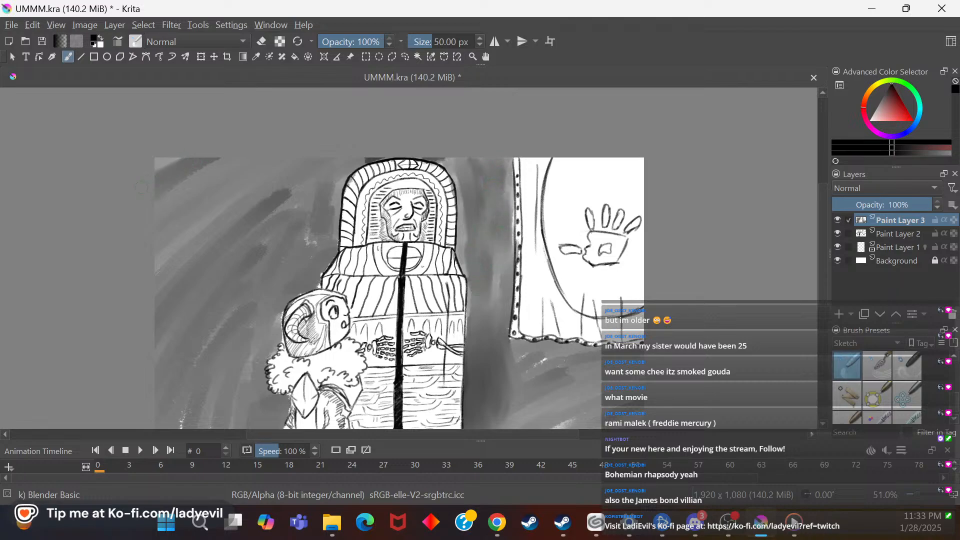
left_click_drag(178, 165, 156, 160)
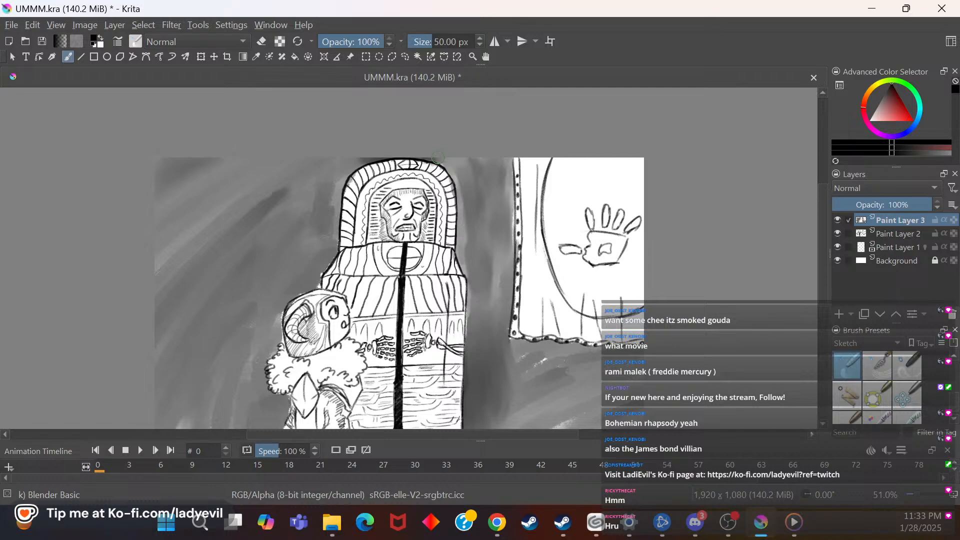
Step: Choose the Basic-3 Flow brush preset and reduce its size to 15 px
left_click_drag(823, 221, 821, 242)
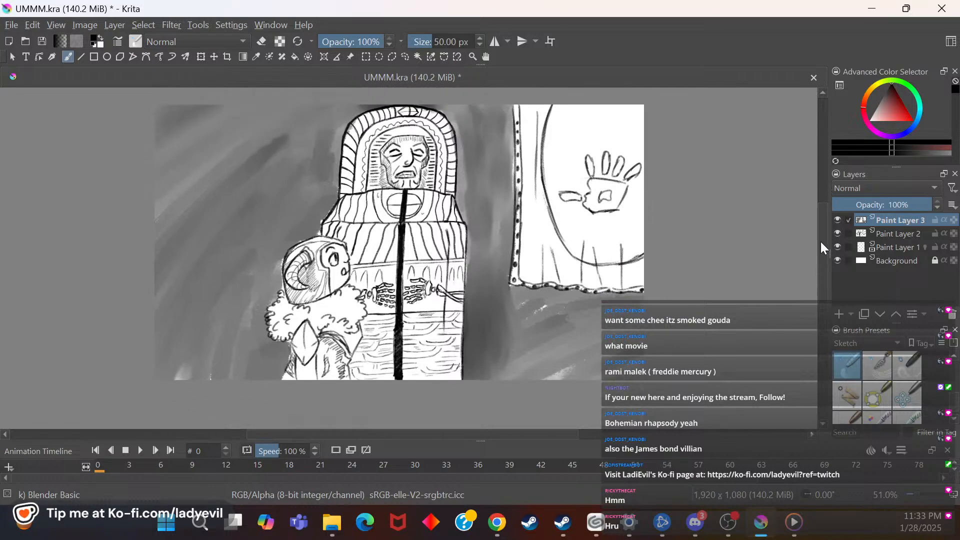
right_click(418, 295)
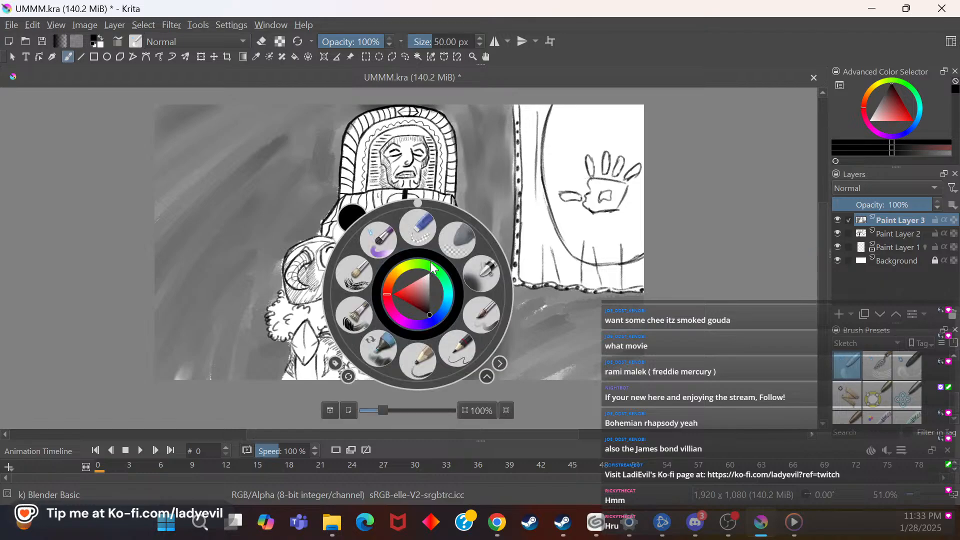
left_click_drag(387, 418, 414, 408)
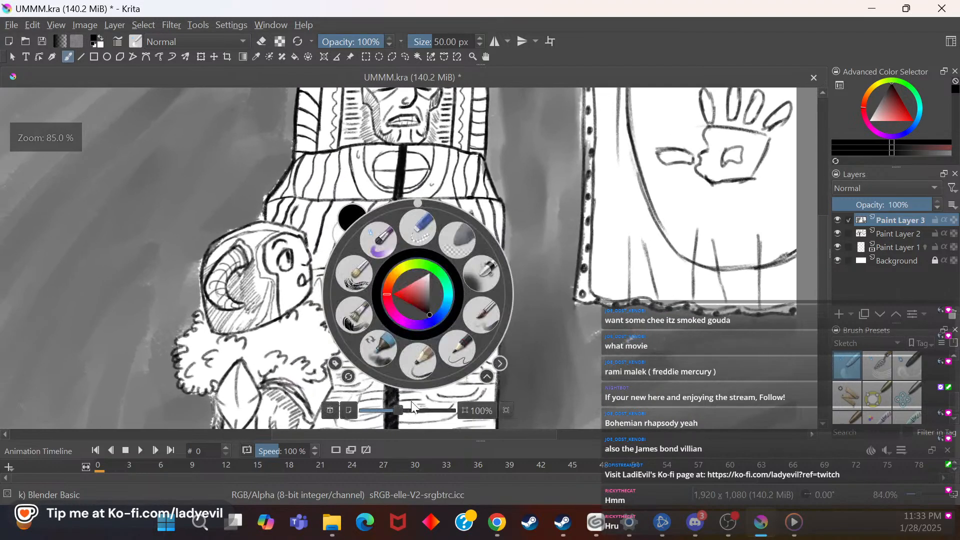
left_click(562, 349)
scroll(959, 378, "down", 5)
scroll(893, 400, "up", 5)
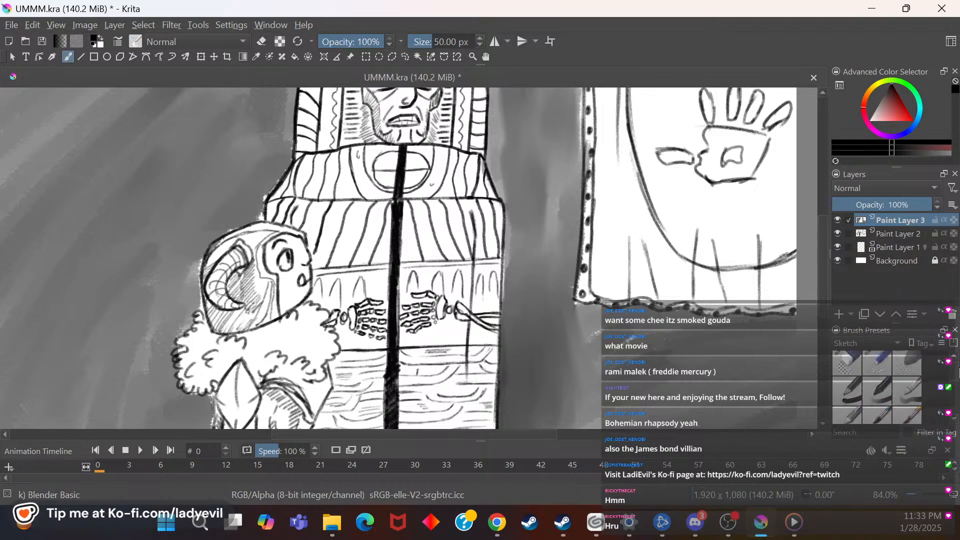
left_click(907, 398)
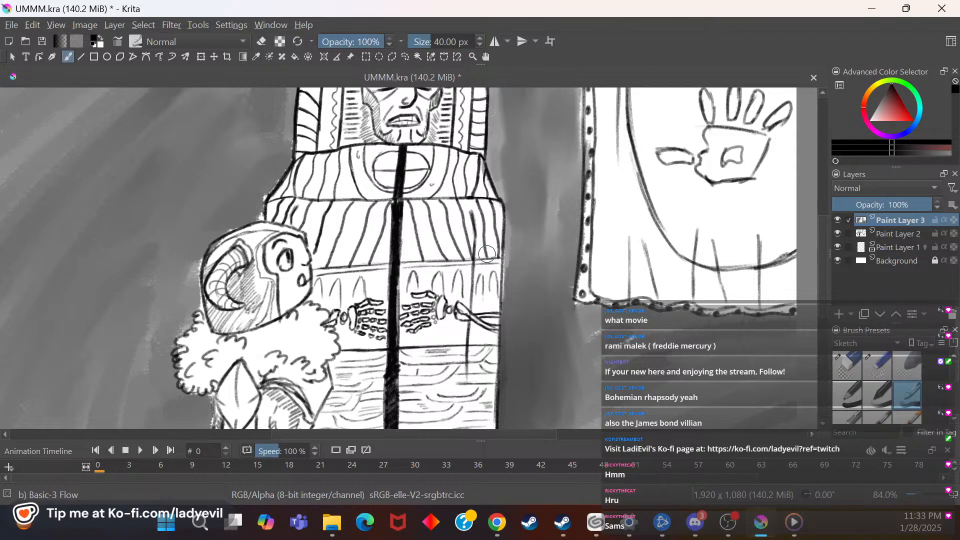
left_click(480, 44)
left_click(480, 45)
left_click(480, 45)
left_click(480, 45)
left_click(480, 44)
left_click(480, 44)
left_click(480, 44)
left_click(480, 43)
left_click(480, 44)
left_click(479, 44)
left_click(481, 44)
left_click(480, 43)
Step: Lower the Basic-3 Flow brush's opacity to 45%
left_click(390, 44)
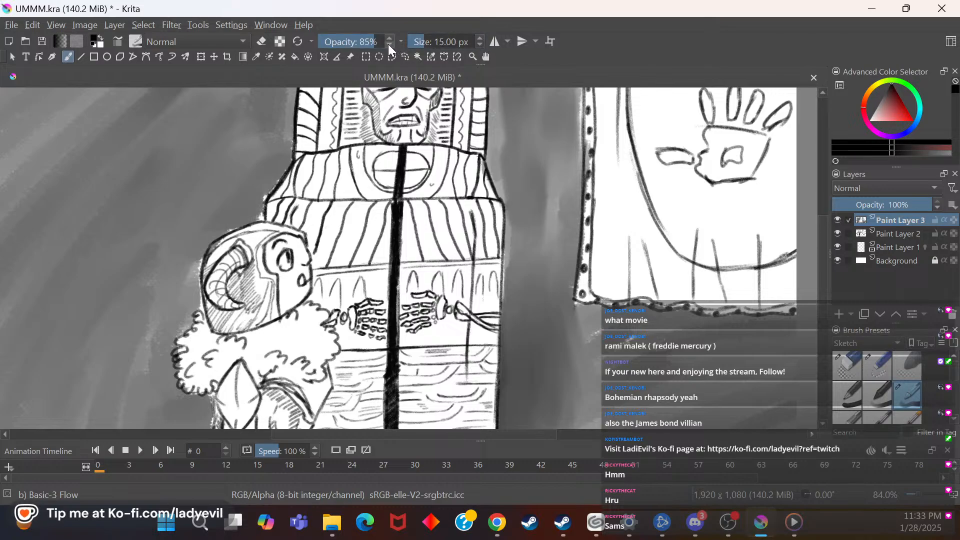
left_click(389, 45)
left_click(389, 45)
left_click(389, 45)
left_click(390, 44)
left_click(390, 44)
left_click(390, 44)
Step: Try a test stroke on the banner, remove it with Eraser Small, and return to the Basic-3 Flow preset
mouse_move(643, 201)
left_mouse_down()
mouse_move(632, 212)
mouse_move(640, 231)
mouse_move(633, 223)
mouse_move(646, 216)
mouse_move(635, 226)
left_mouse_up()
right_click(644, 215)
left_click(643, 148)
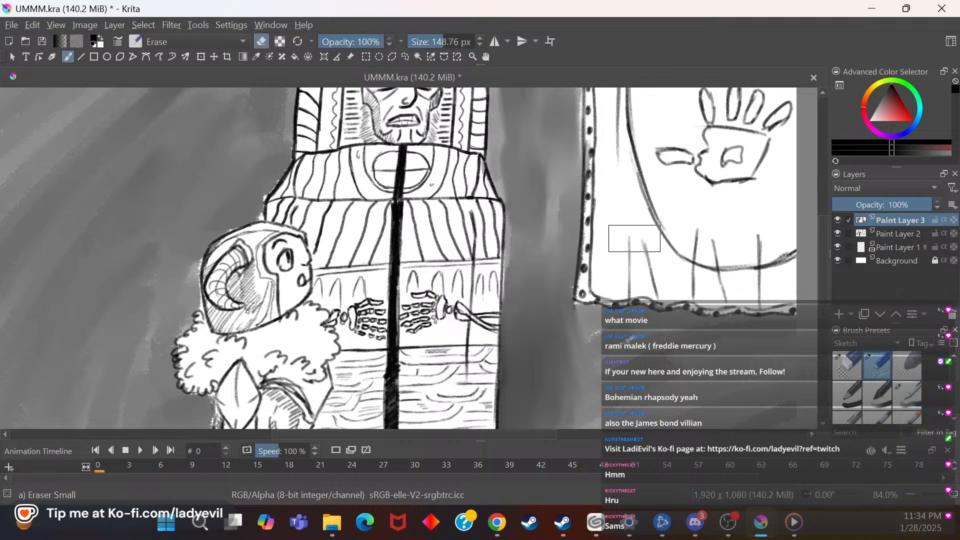
left_click(873, 397)
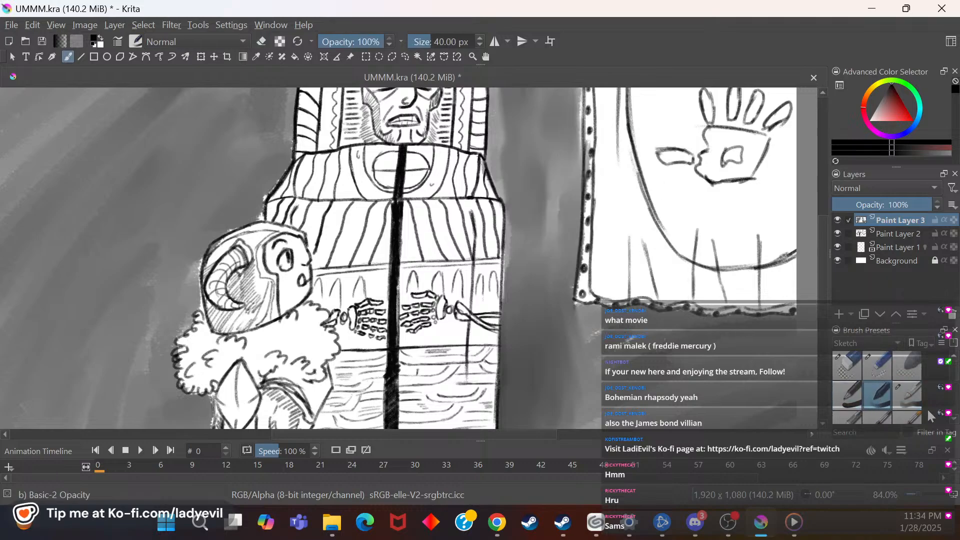
left_click(913, 406)
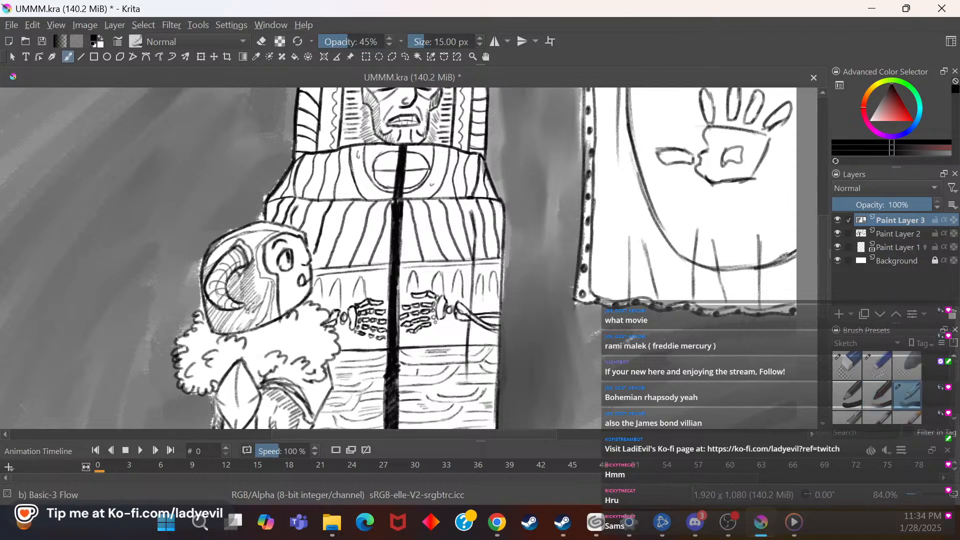
Step: Shade the left half of the hood's segmented outer border grey with Basic-3 Flow at 15 px and 45% opacity on Paint Layer 3
left_click_drag(820, 262, 820, 223)
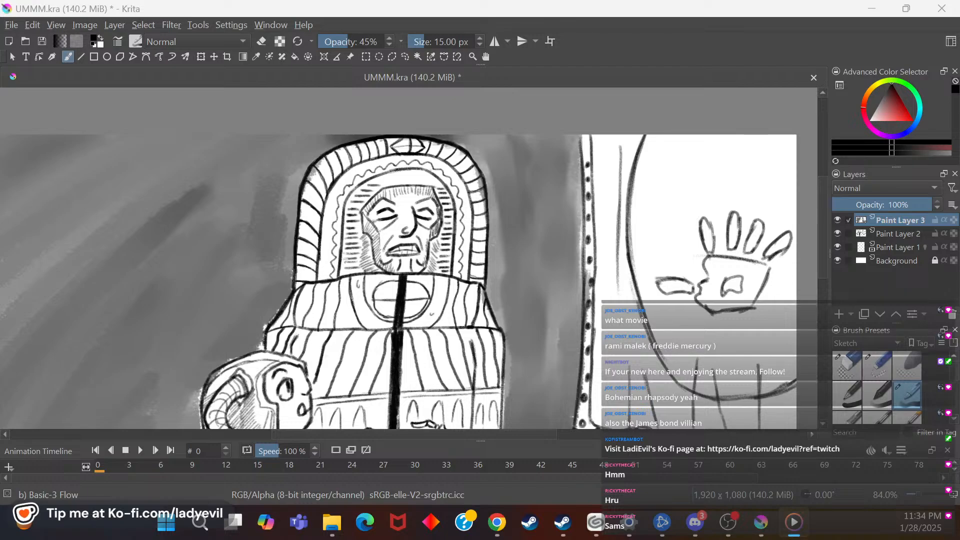
right_click(408, 258)
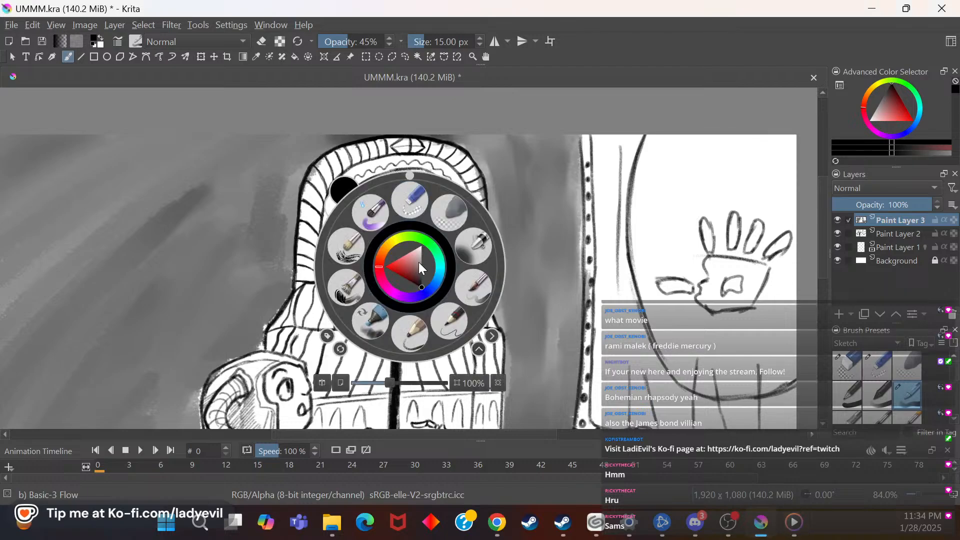
left_click_drag(392, 385, 413, 383)
left_click(556, 307)
left_click_drag(824, 253, 825, 235)
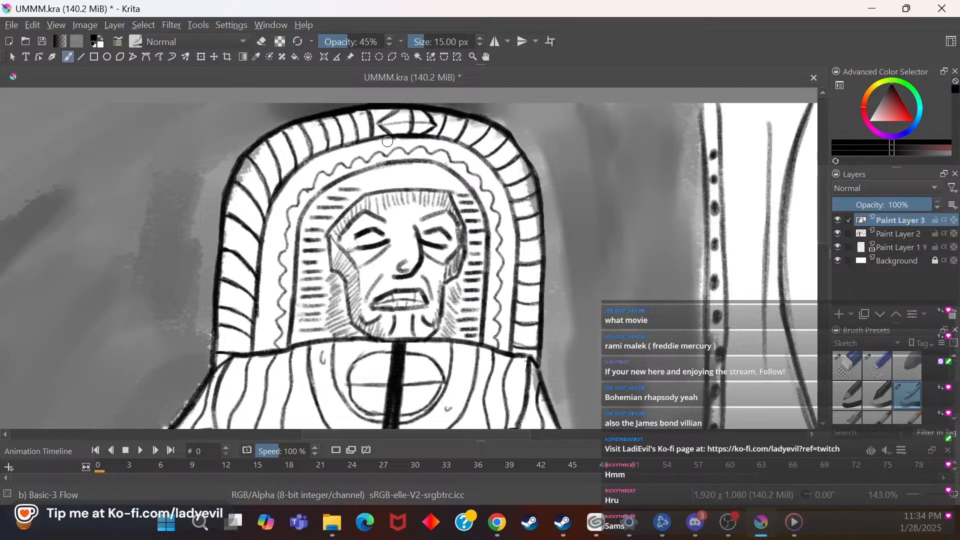
mouse_move(356, 128)
left_mouse_down()
mouse_move(289, 161)
mouse_move(352, 139)
mouse_move(348, 126)
mouse_move(361, 117)
mouse_move(259, 153)
mouse_move(289, 129)
mouse_move(241, 183)
mouse_move(263, 148)
mouse_move(231, 215)
mouse_move(237, 201)
mouse_move(236, 251)
mouse_move(291, 144)
mouse_move(244, 255)
mouse_move(298, 144)
mouse_move(247, 281)
mouse_move(306, 143)
mouse_move(254, 248)
mouse_move(298, 134)
mouse_move(241, 259)
mouse_move(290, 136)
mouse_move(240, 264)
mouse_move(251, 184)
mouse_move(235, 256)
mouse_move(240, 207)
mouse_move(230, 247)
left_mouse_up()
mouse_move(229, 302)
left_mouse_down()
mouse_move(233, 225)
mouse_move(223, 341)
mouse_move(240, 278)
mouse_move(240, 335)
mouse_move(253, 274)
mouse_move(244, 348)
left_mouse_up()
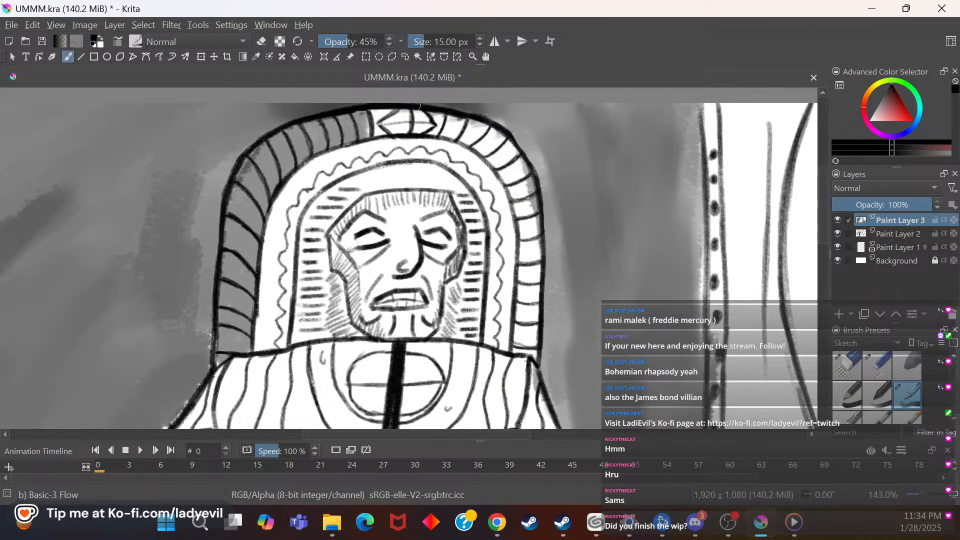
Step: Shade the hood border's top diamond and right half grey, and add darker shadow along the border's sides and inner edge
mouse_move(395, 113)
left_mouse_down()
mouse_move(371, 113)
mouse_move(383, 127)
left_mouse_up()
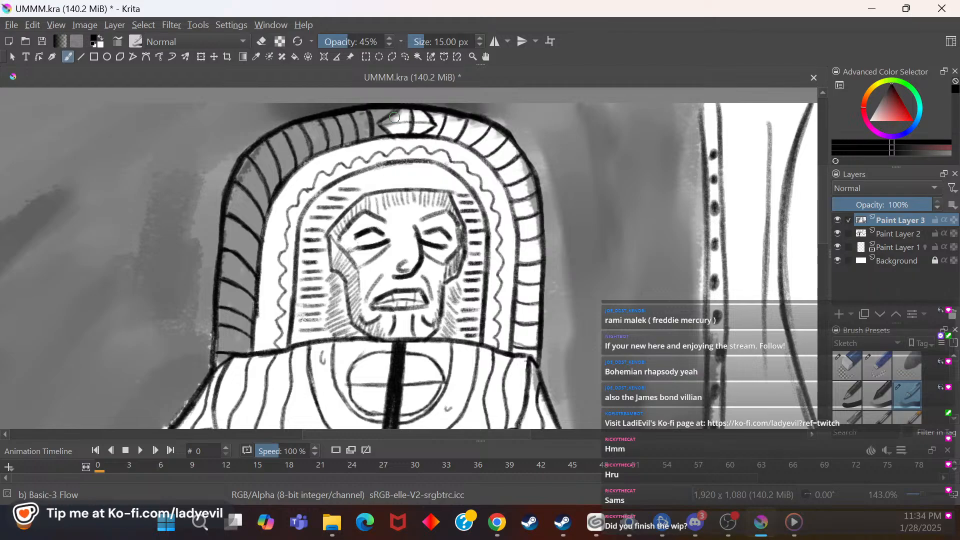
mouse_move(394, 117)
left_mouse_down()
mouse_move(437, 117)
mouse_move(391, 130)
mouse_move(390, 119)
mouse_move(409, 112)
mouse_move(445, 133)
mouse_move(428, 131)
mouse_move(489, 131)
mouse_move(520, 162)
mouse_move(514, 158)
mouse_move(528, 138)
mouse_move(476, 150)
mouse_move(509, 185)
mouse_move(460, 138)
mouse_move(506, 162)
mouse_move(473, 134)
mouse_move(492, 144)
mouse_move(531, 205)
mouse_move(511, 176)
mouse_move(525, 279)
mouse_move(524, 265)
mouse_move(518, 349)
mouse_move(531, 353)
mouse_move(536, 259)
mouse_move(530, 316)
left_mouse_up()
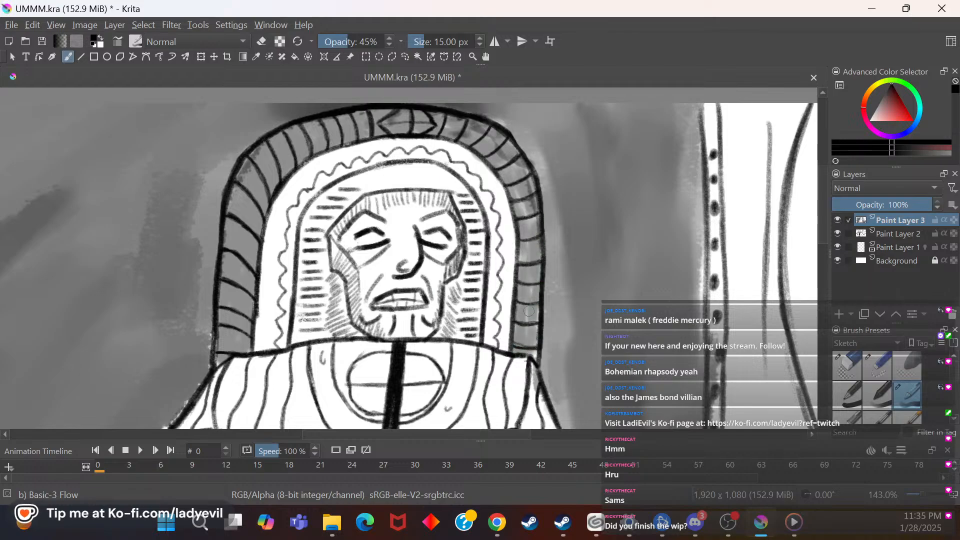
mouse_move(500, 135)
left_mouse_down()
mouse_move(534, 211)
mouse_move(511, 146)
mouse_move(478, 126)
mouse_move(519, 215)
mouse_move(518, 344)
mouse_move(534, 355)
mouse_move(519, 302)
left_mouse_up()
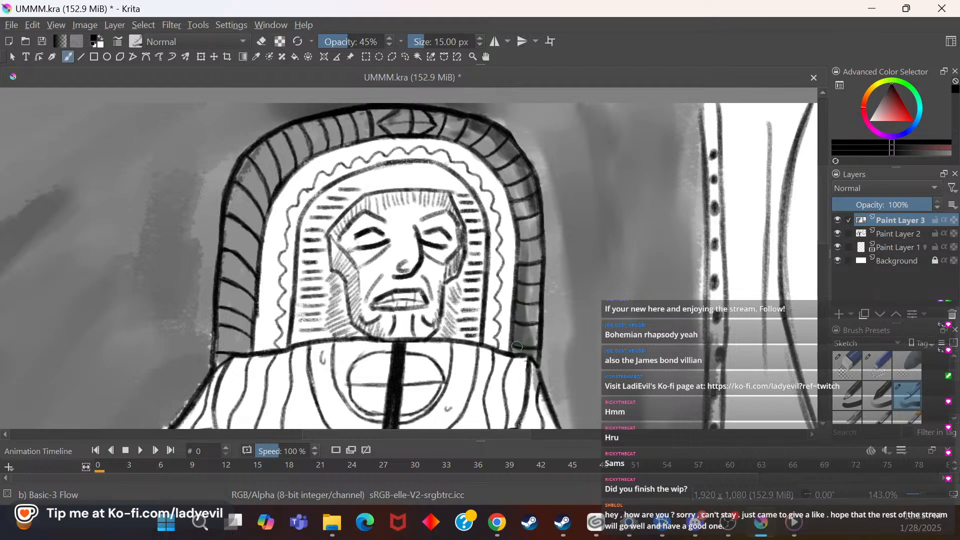
mouse_move(249, 276)
left_mouse_down()
mouse_move(216, 363)
mouse_move(245, 352)
mouse_move(250, 318)
mouse_move(227, 351)
mouse_move(258, 214)
left_mouse_up()
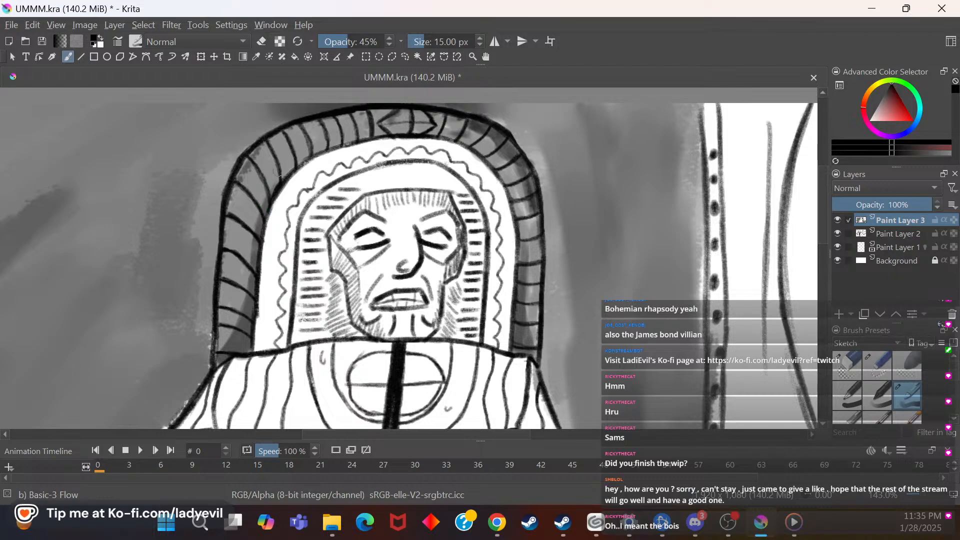
mouse_move(292, 167)
left_mouse_down()
mouse_move(263, 207)
mouse_move(280, 181)
mouse_move(258, 226)
mouse_move(233, 351)
left_mouse_up()
mouse_move(289, 169)
left_mouse_down()
mouse_move(380, 133)
mouse_move(343, 150)
mouse_move(450, 133)
mouse_move(439, 131)
mouse_move(480, 143)
mouse_move(461, 137)
mouse_move(522, 266)
left_mouse_up()
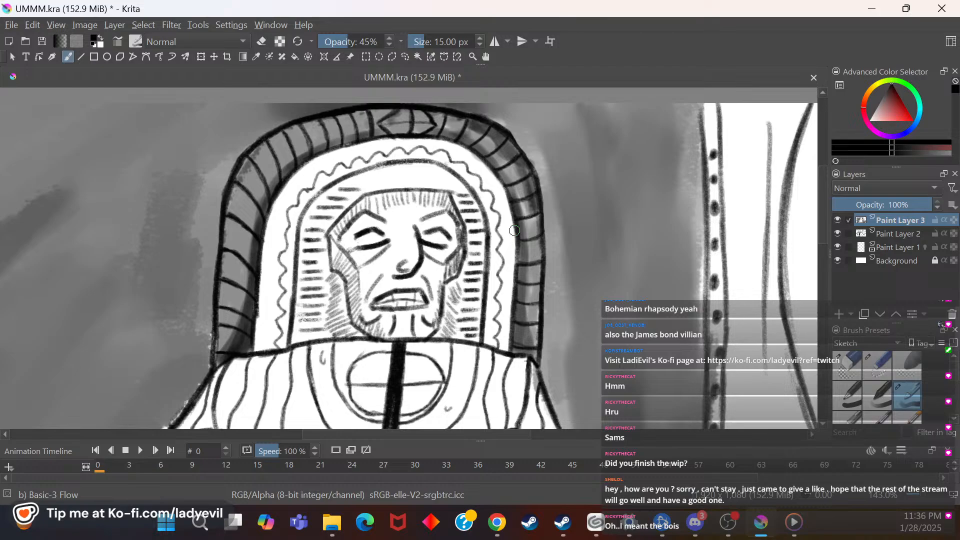
Step: Blend the shadows on the right side of the hood border with the Blender Basic preset at 11.23 px
scroll(953, 425, "down", 5)
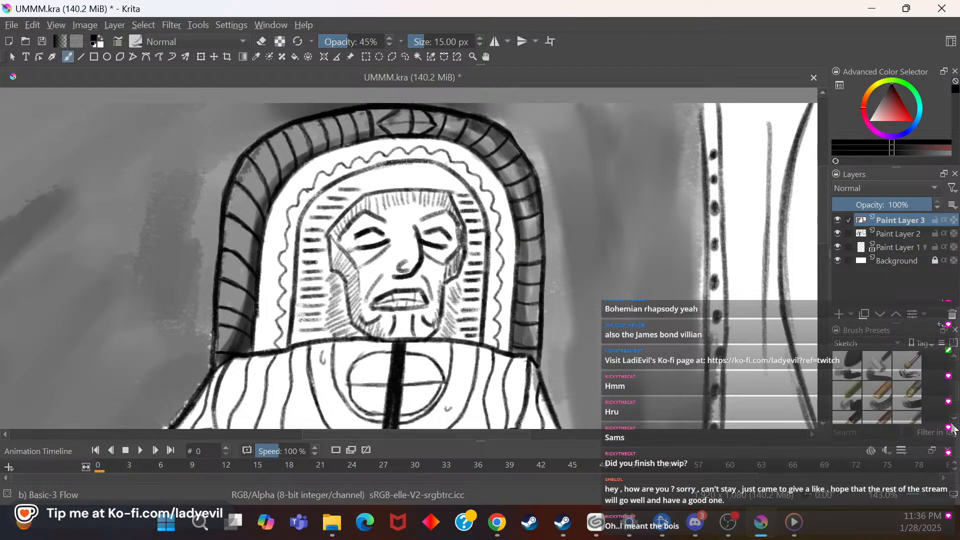
scroll(952, 427, "down", 3)
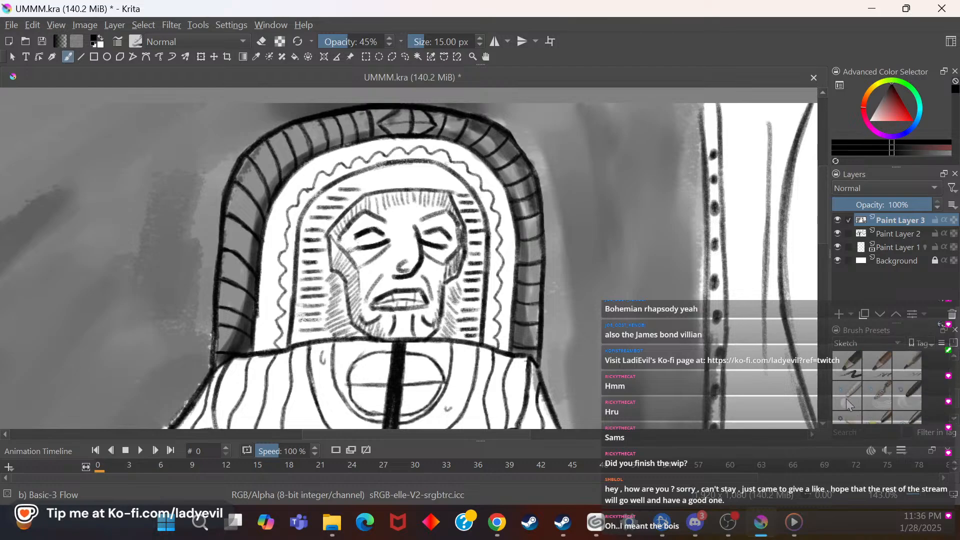
left_click(849, 404)
left_click(479, 44)
left_click(479, 44)
left_click(480, 46)
left_click(480, 46)
left_click(480, 46)
left_click(480, 46)
left_click(481, 46)
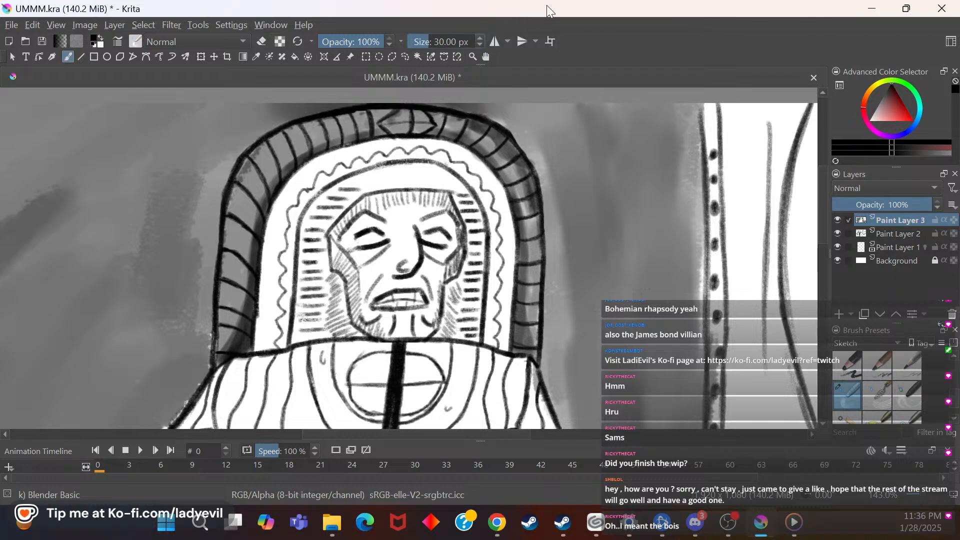
left_click_drag(473, 43, 423, 45)
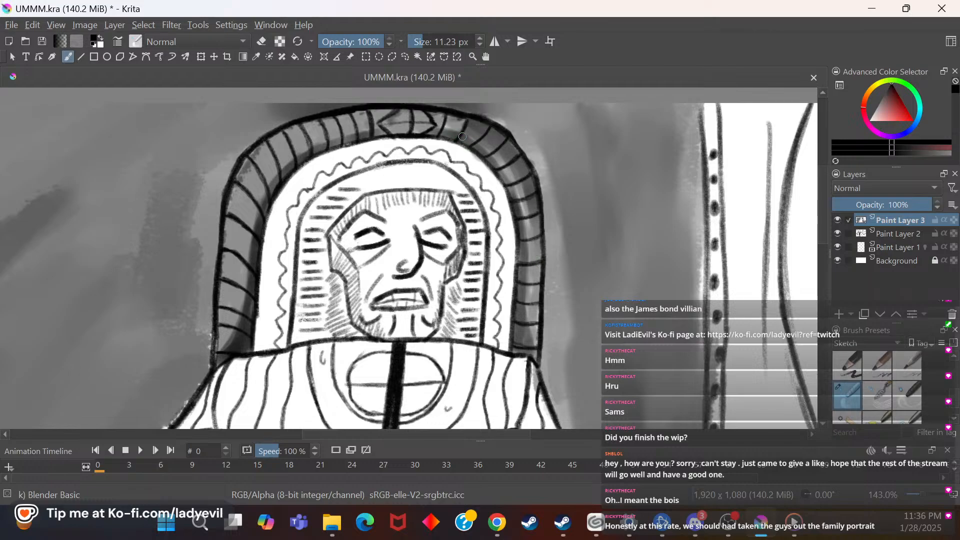
mouse_move(471, 145)
left_mouse_down()
mouse_move(494, 157)
mouse_move(521, 204)
mouse_move(515, 333)
left_mouse_up()
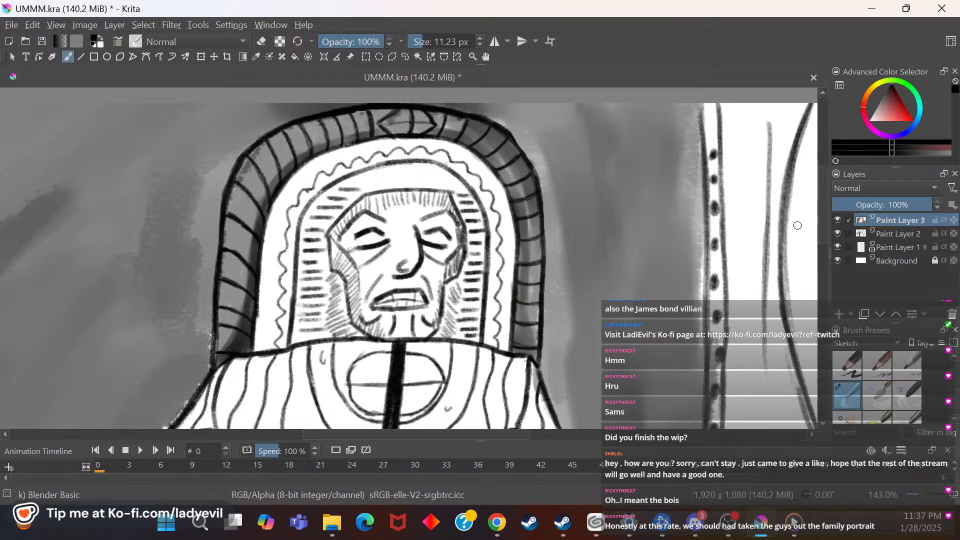
Step: Return to Basic-3 Flow at 15 px and shade the hood lining grey beside the jaw and just above the collar line
scroll(826, 245, "down", 3)
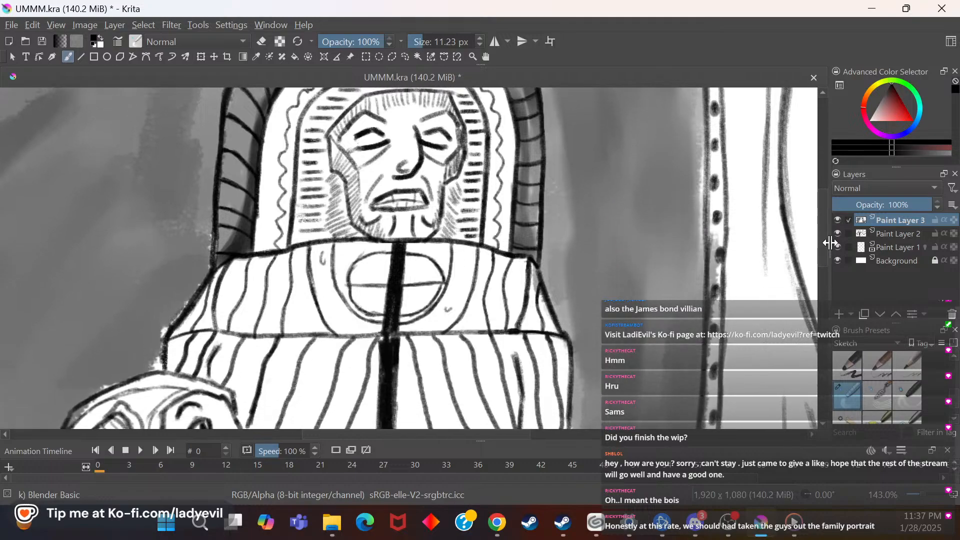
left_click_drag(954, 398, 955, 369)
left_click(910, 393)
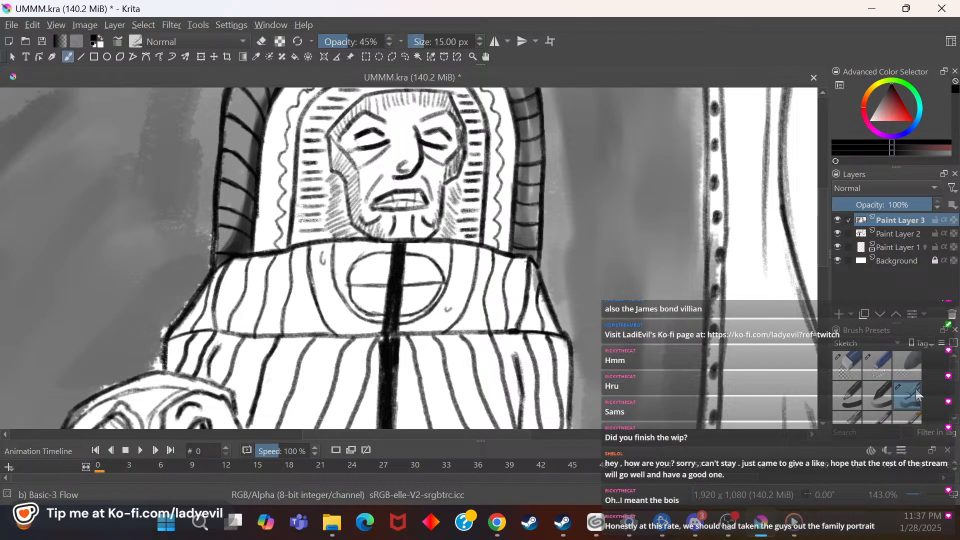
scroll(826, 224, "up", 2)
scroll(827, 225, "up", 1)
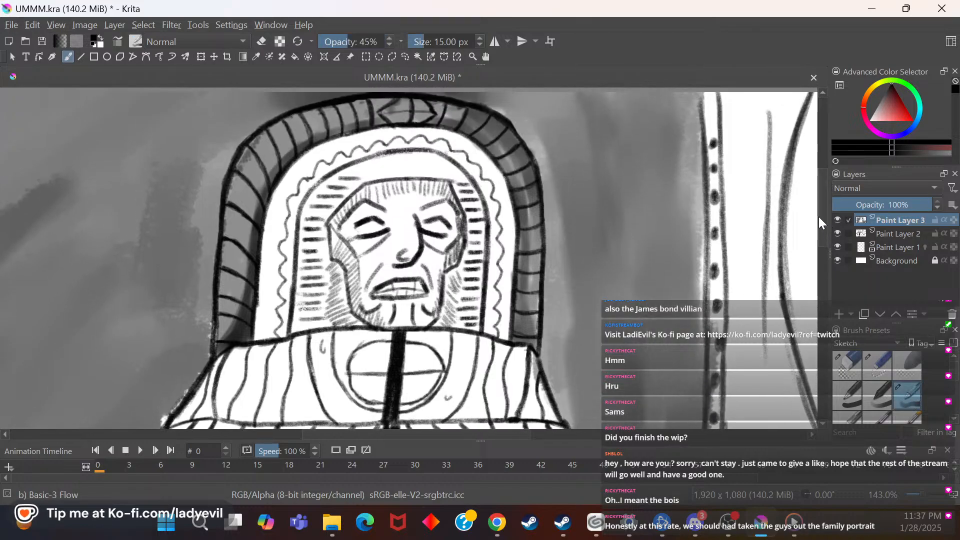
mouse_move(267, 335)
left_mouse_down()
mouse_move(361, 324)
mouse_move(346, 316)
mouse_move(354, 299)
mouse_move(338, 318)
mouse_move(335, 269)
mouse_move(336, 314)
mouse_move(330, 306)
mouse_move(258, 327)
left_mouse_up()
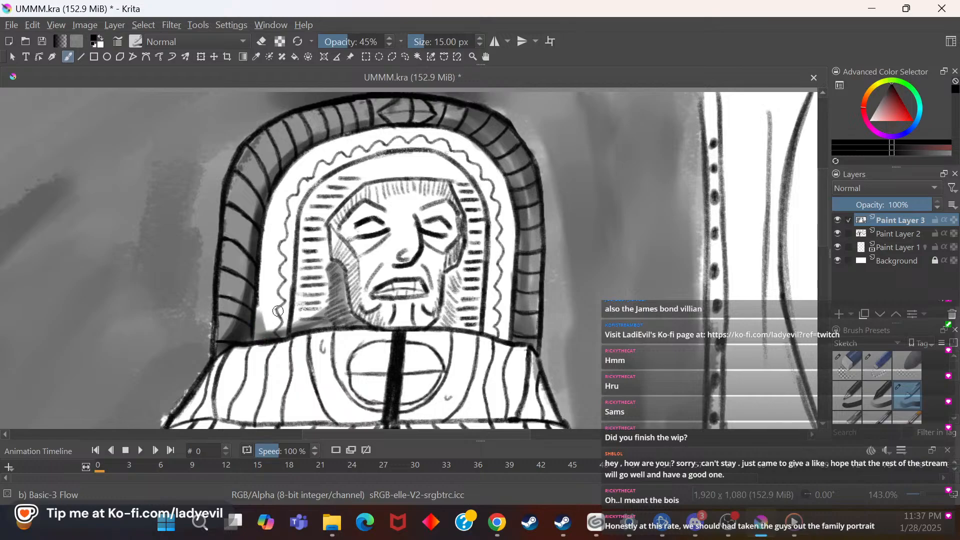
mouse_move(449, 325)
left_mouse_down()
mouse_move(436, 323)
mouse_move(486, 332)
left_mouse_up()
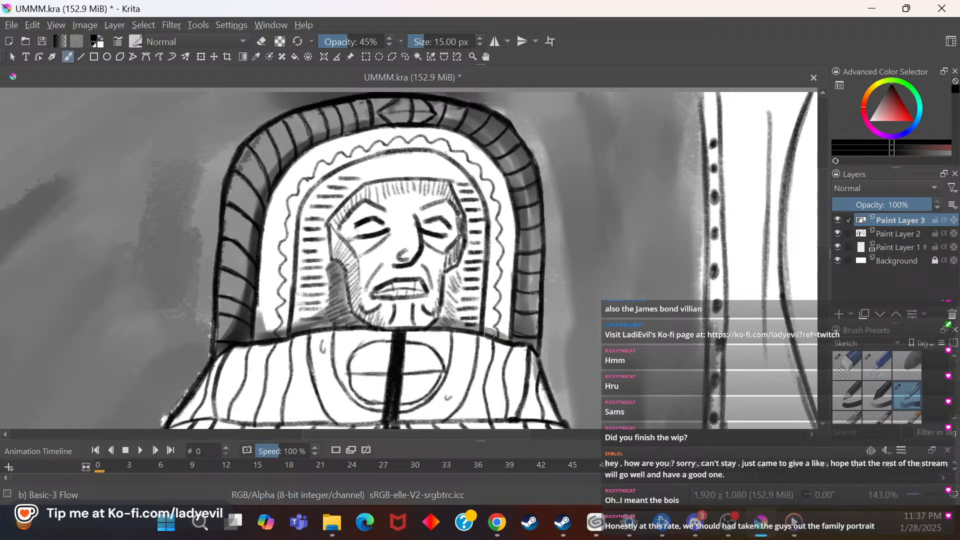
mouse_move(447, 297)
left_mouse_down()
mouse_move(450, 270)
mouse_move(456, 306)
mouse_move(461, 275)
left_mouse_up()
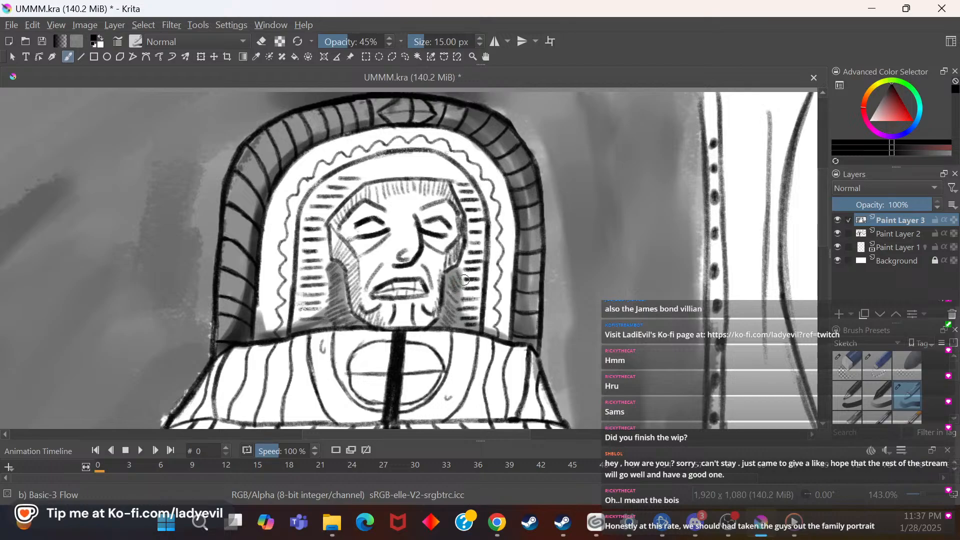
Step: Shade the outer folds at both ends of the shoulder cape grey, making the outermost folds darker
scroll(827, 240, "down", 3)
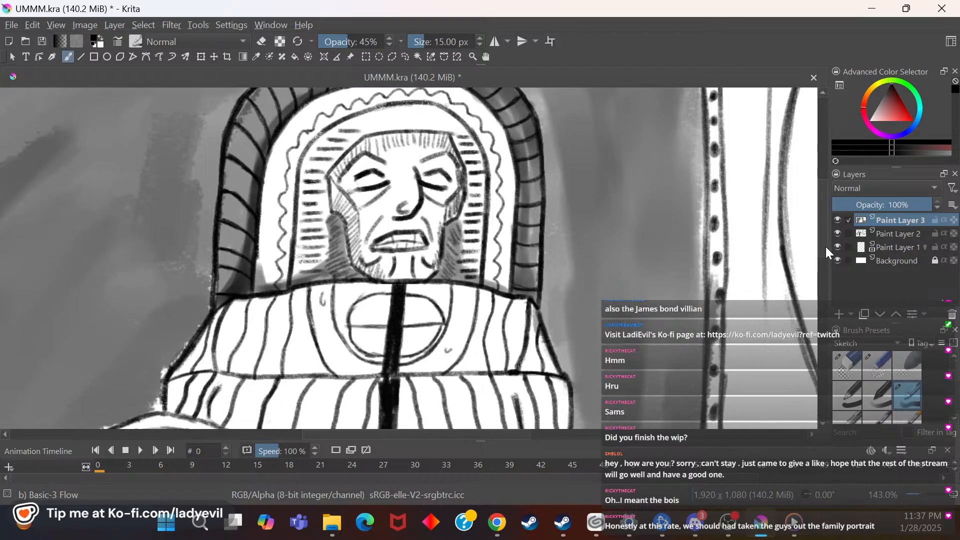
mouse_move(239, 273)
left_mouse_down()
mouse_move(225, 339)
mouse_move(247, 278)
mouse_move(231, 329)
mouse_move(236, 279)
mouse_move(206, 338)
mouse_move(222, 281)
mouse_move(187, 328)
mouse_move(195, 321)
mouse_move(228, 340)
left_mouse_up()
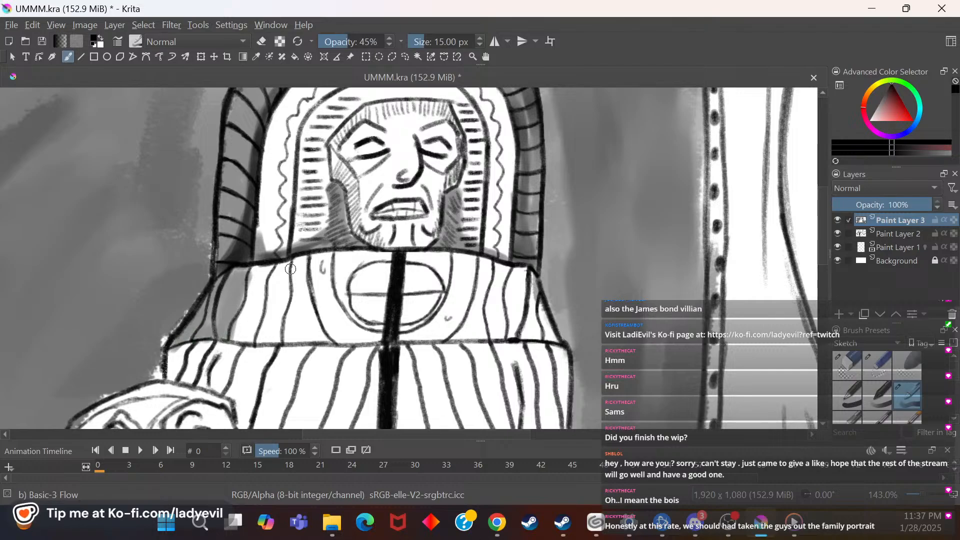
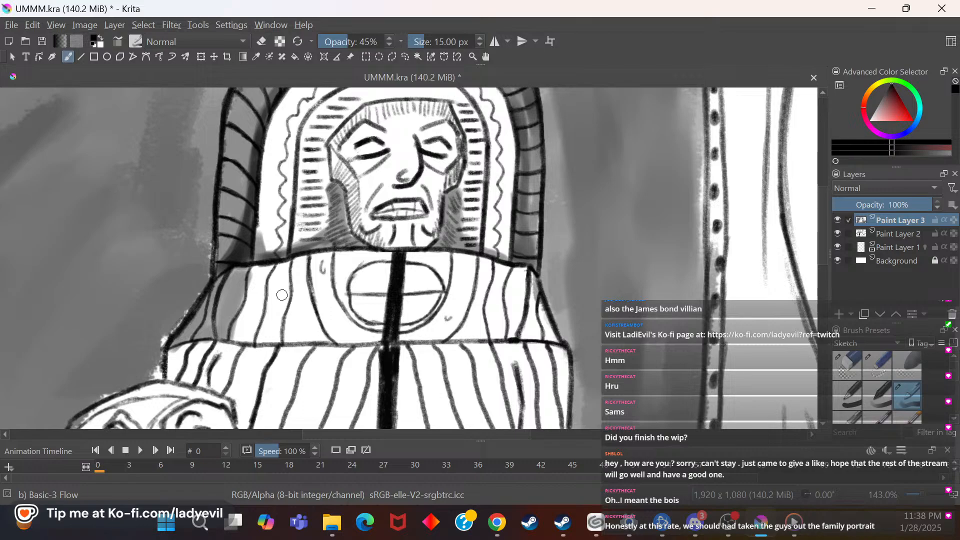
mouse_move(514, 271)
left_mouse_down()
mouse_move(512, 331)
mouse_move(524, 269)
mouse_move(531, 316)
mouse_move(529, 282)
mouse_move(551, 338)
mouse_move(534, 324)
mouse_move(511, 338)
mouse_move(512, 275)
mouse_move(501, 268)
mouse_move(507, 325)
left_mouse_up()
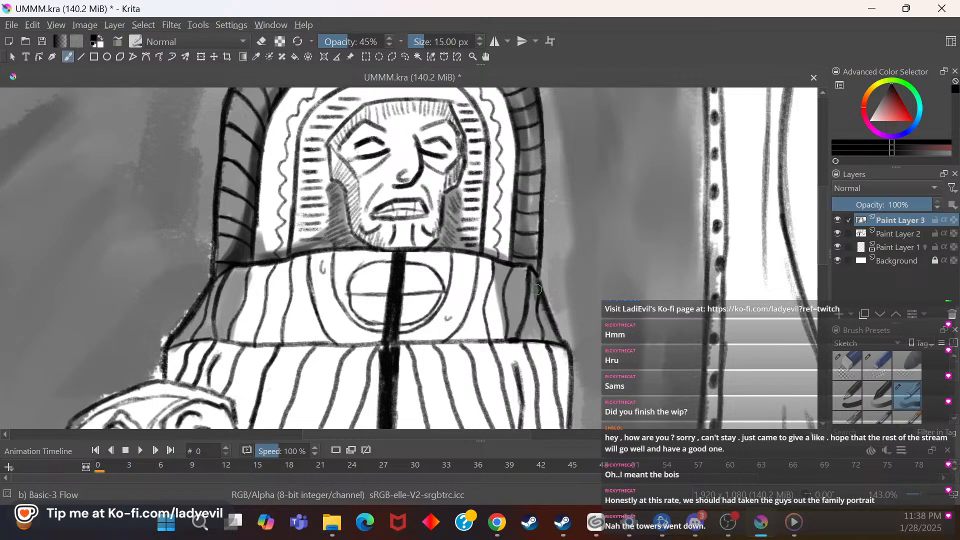
left_click_drag(224, 278, 187, 331)
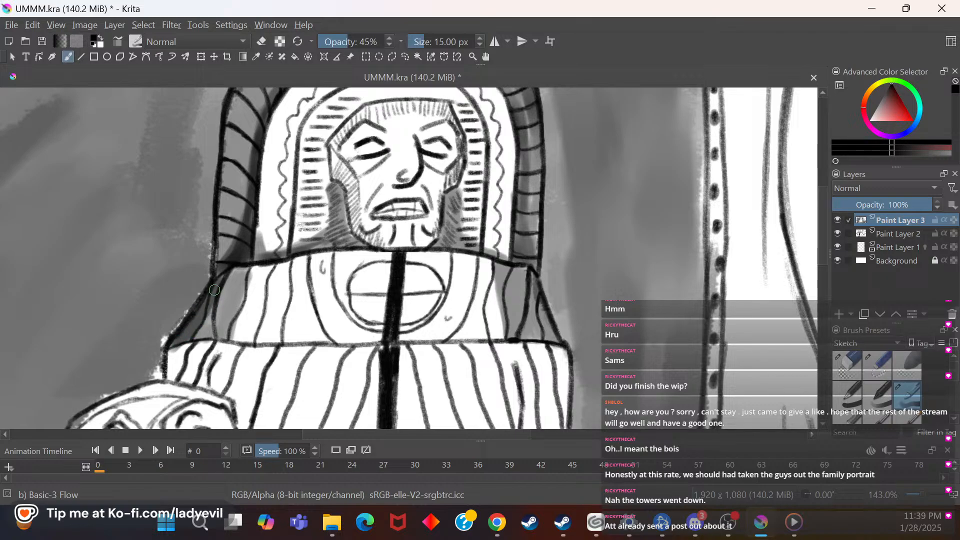
mouse_move(205, 323)
left_mouse_down()
mouse_move(209, 331)
mouse_move(176, 340)
mouse_move(196, 323)
left_mouse_up()
mouse_move(537, 283)
left_mouse_down()
mouse_move(537, 339)
mouse_move(539, 309)
mouse_move(546, 335)
mouse_move(532, 325)
mouse_move(524, 333)
mouse_move(531, 316)
mouse_move(553, 321)
left_mouse_up()
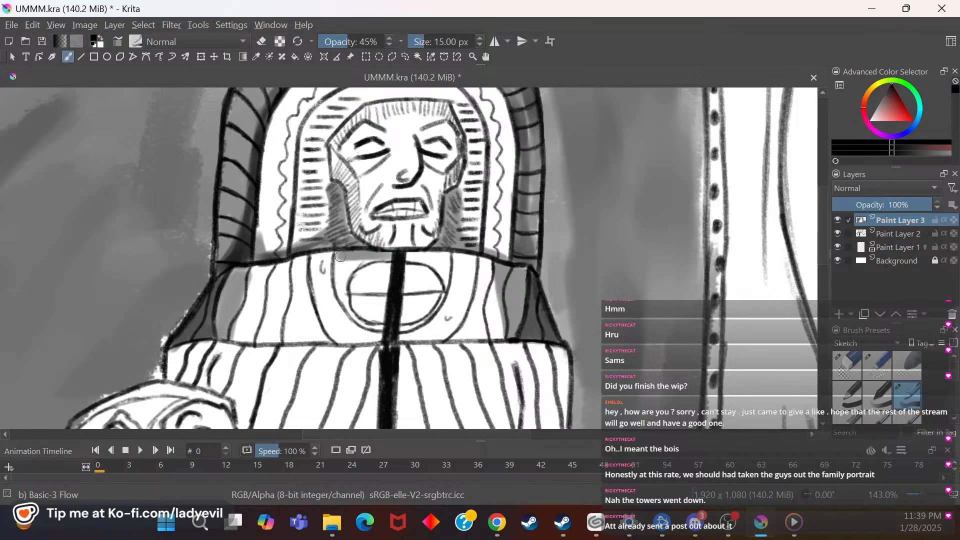
Step: Fill the collar area around the oval emblem with grey on both sides of the black central strip
mouse_move(387, 259)
left_mouse_down()
mouse_move(336, 279)
mouse_move(365, 264)
mouse_move(342, 299)
left_mouse_up()
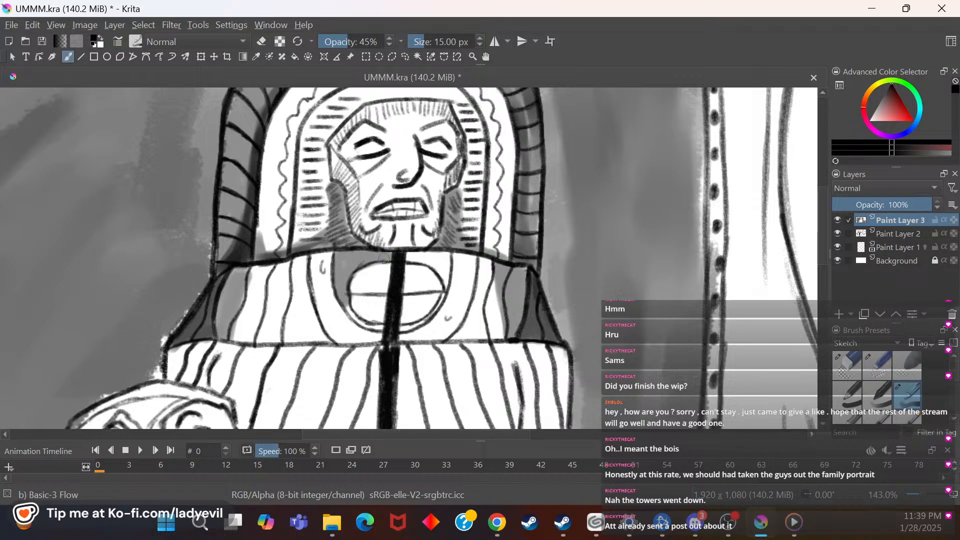
left_click_drag(383, 330, 358, 321)
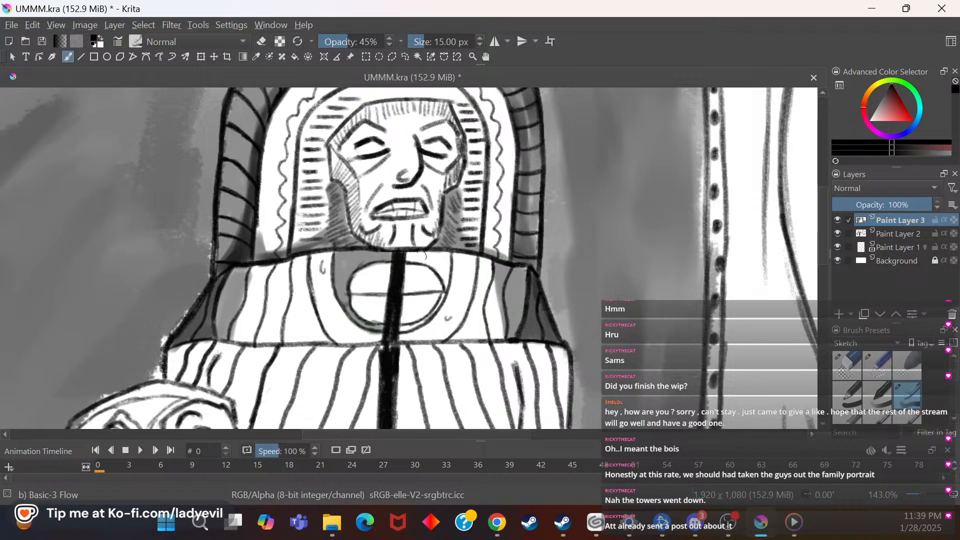
left_click_drag(409, 257, 444, 261)
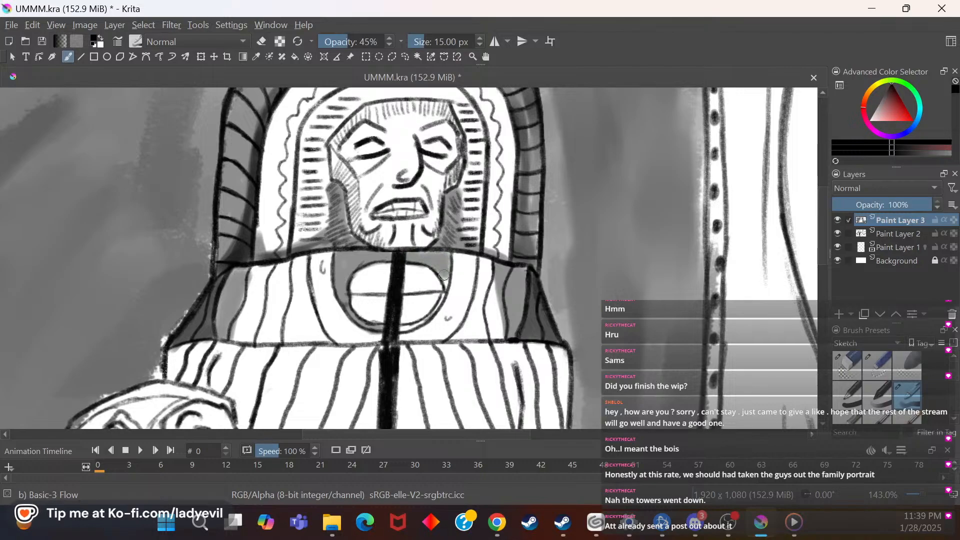
left_click_drag(432, 314, 410, 330)
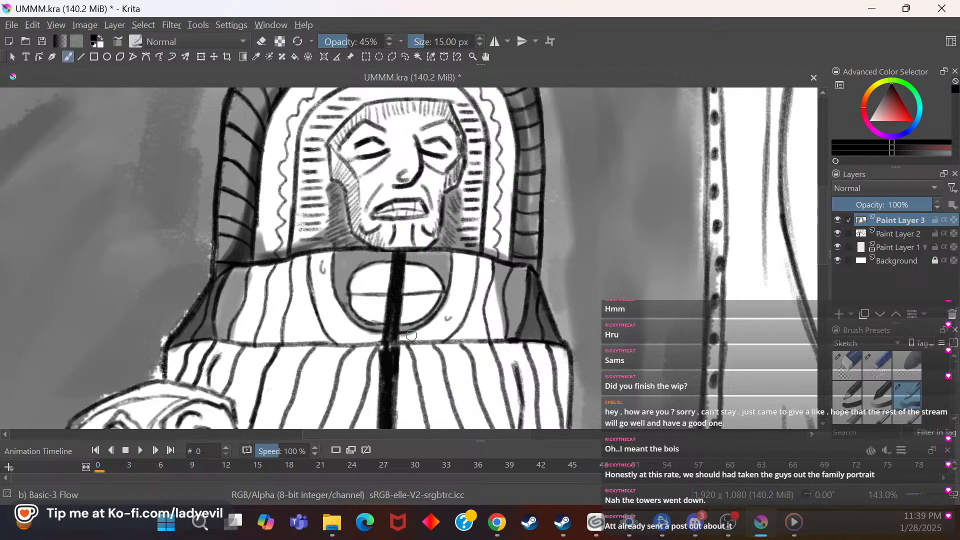
Step: Add soft grey shading inside the hood, between the segmented border and the wavy trim, across the top and down both sides
mouse_move(823, 259)
left_mouse_down()
mouse_move(818, 228)
mouse_move(821, 239)
left_mouse_up()
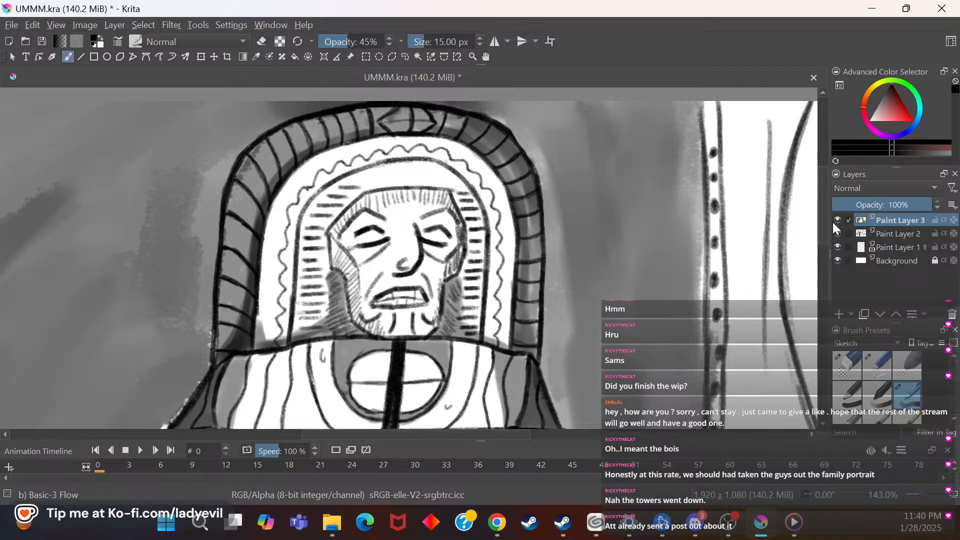
mouse_move(384, 139)
left_mouse_down()
mouse_move(332, 153)
mouse_move(391, 138)
mouse_move(303, 175)
mouse_move(324, 156)
mouse_move(286, 184)
mouse_move(278, 198)
mouse_move(311, 166)
mouse_move(272, 230)
mouse_move(291, 186)
mouse_move(271, 243)
mouse_move(279, 207)
mouse_move(261, 323)
mouse_move(273, 207)
mouse_move(268, 231)
mouse_move(318, 162)
mouse_move(442, 144)
left_mouse_up()
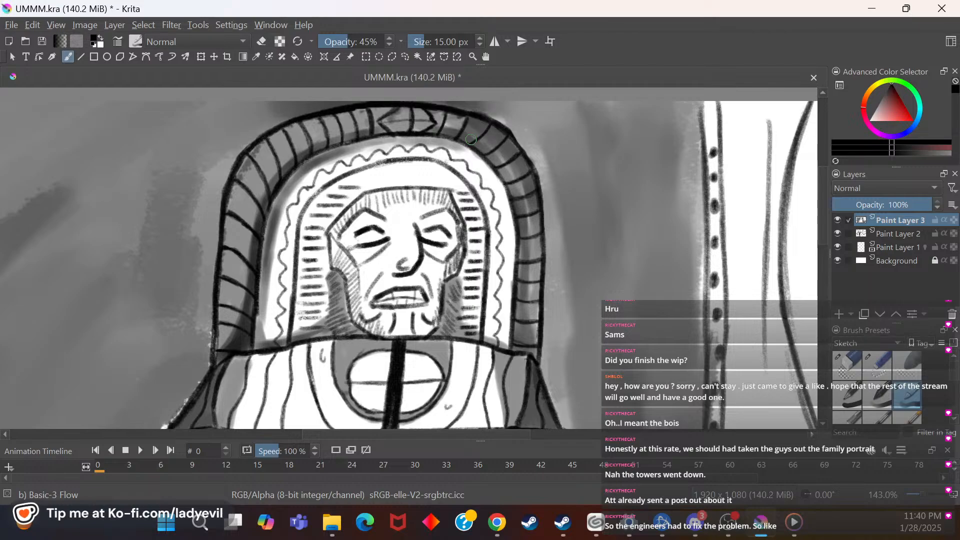
mouse_move(459, 146)
left_mouse_down()
mouse_move(489, 170)
mouse_move(472, 157)
mouse_move(513, 222)
mouse_move(505, 332)
mouse_move(508, 300)
mouse_move(499, 328)
left_mouse_up()
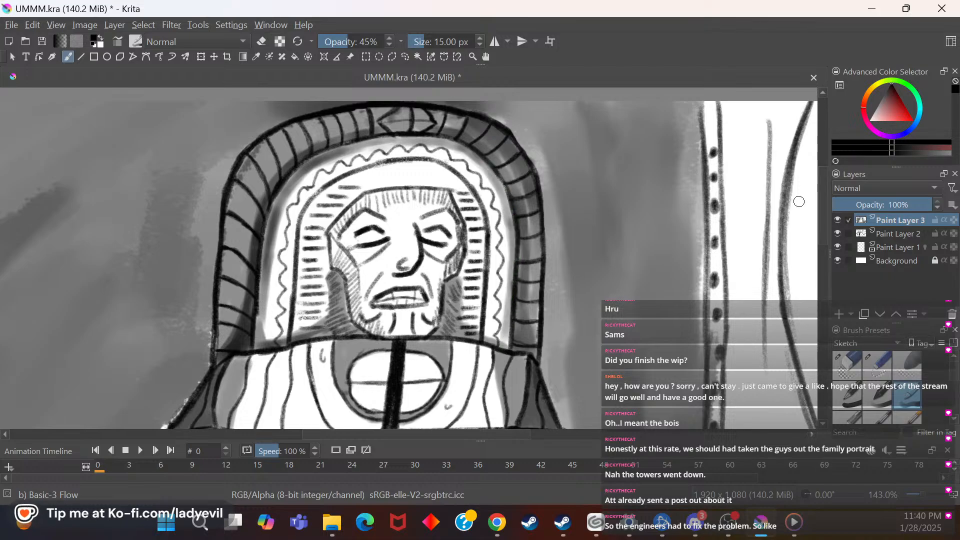
Step: Shade the robe's left folds beside the horned companion and the narrow horizontal band beneath the folds grey
left_click_drag(824, 196, 796, 250)
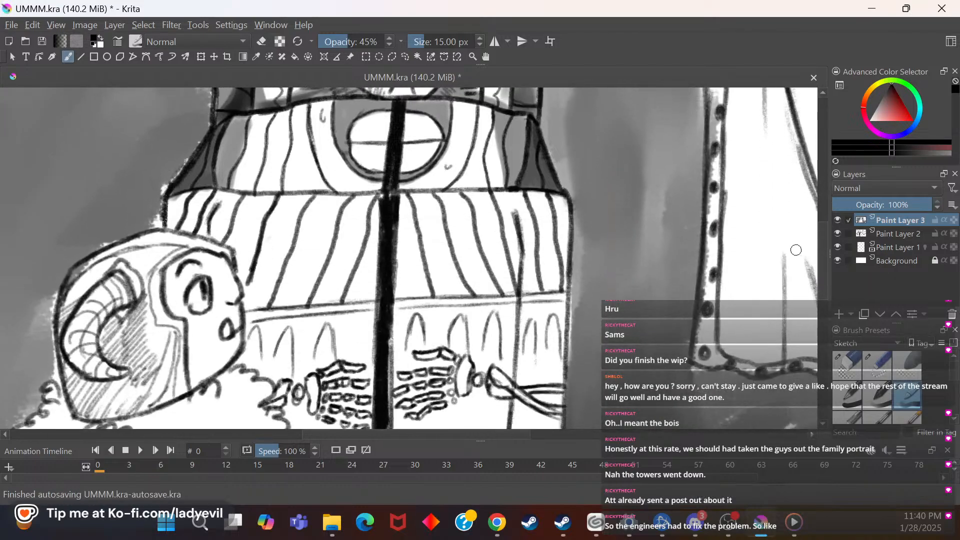
mouse_move(202, 194)
left_mouse_down()
mouse_move(186, 225)
mouse_move(182, 195)
mouse_move(172, 216)
mouse_move(174, 199)
mouse_move(183, 222)
mouse_move(209, 193)
mouse_move(207, 228)
mouse_move(235, 199)
mouse_move(205, 232)
mouse_move(215, 235)
mouse_move(178, 224)
mouse_move(230, 195)
mouse_move(243, 203)
mouse_move(230, 242)
mouse_move(266, 197)
mouse_move(250, 269)
mouse_move(240, 272)
mouse_move(238, 258)
mouse_move(251, 300)
left_mouse_up()
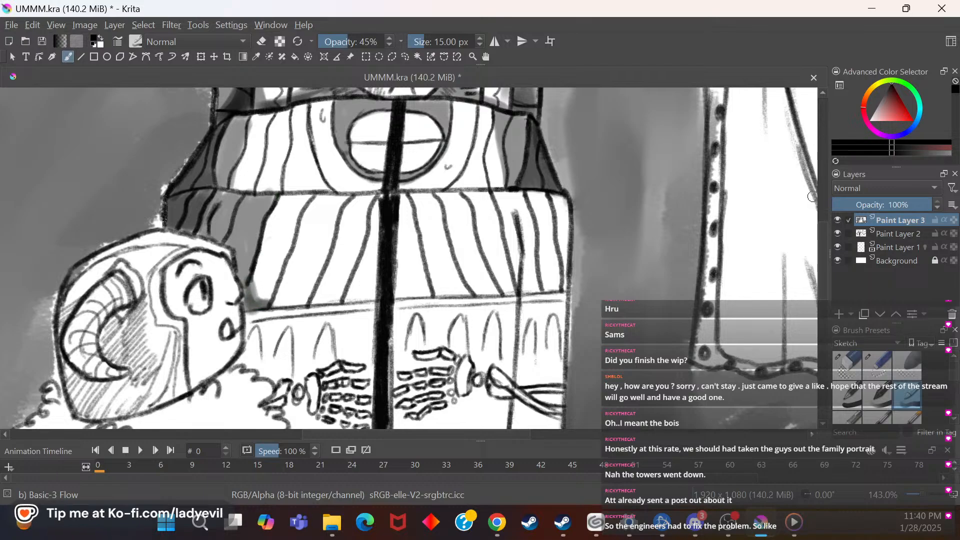
left_click_drag(823, 235, 819, 253)
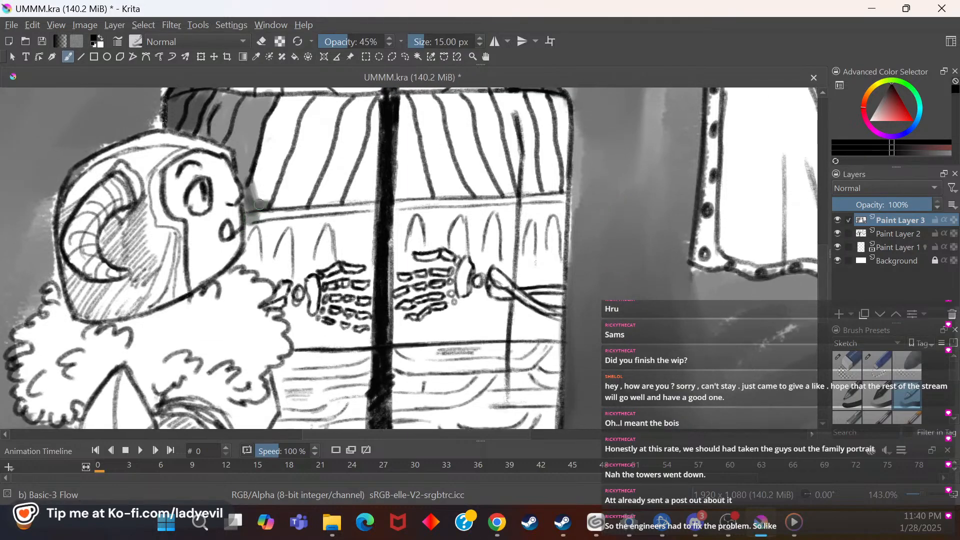
left_click_drag(249, 217, 562, 198)
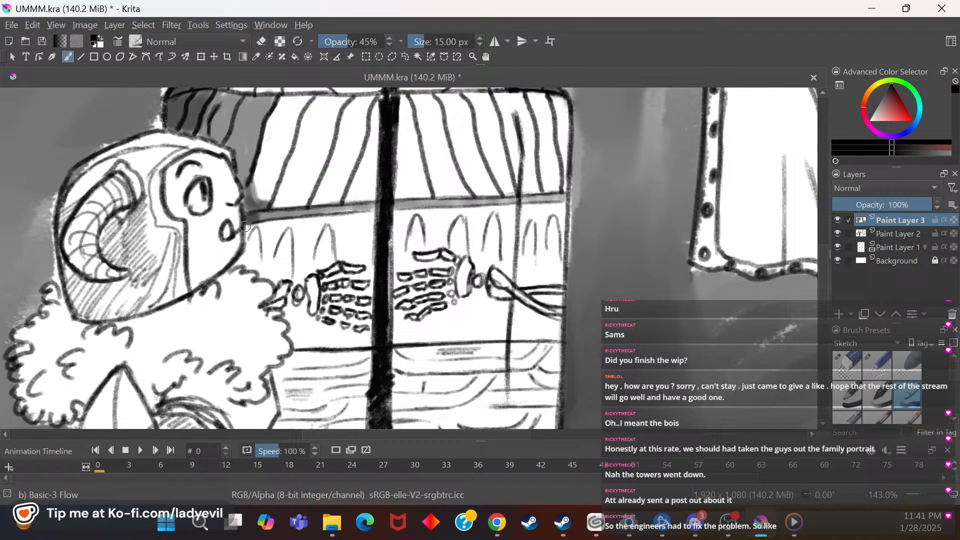
Step: Shade the robe below the horizontal band grey, between the companion's chin, fur collar and the first arch
mouse_move(257, 230)
left_mouse_down()
mouse_move(254, 265)
mouse_move(254, 248)
left_mouse_up()
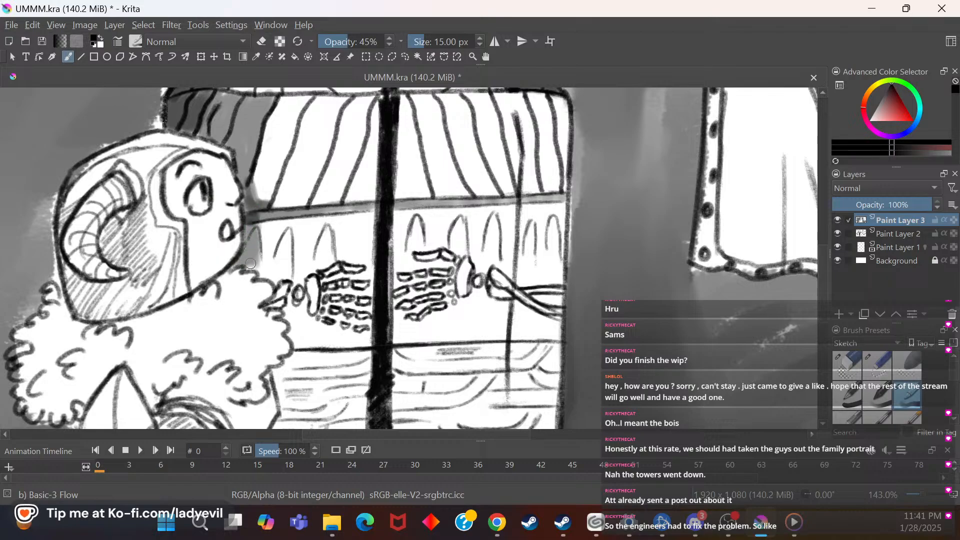
left_click_drag(256, 269, 269, 274)
left_click_drag(254, 232, 247, 259)
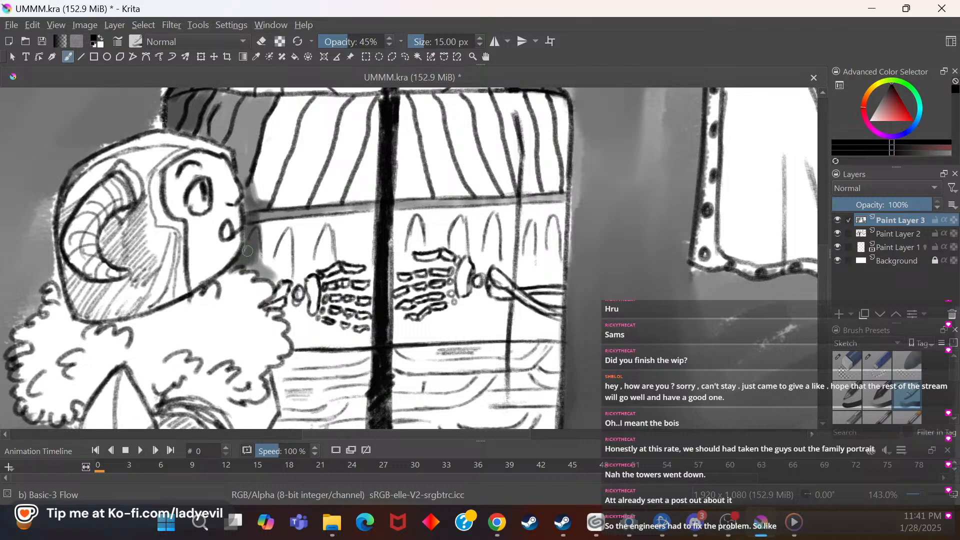
Step: Paint a grey shadow on the robe along the companion's fur collar and cloak, from the first arch down to the canvas edge
mouse_move(252, 263)
left_mouse_down()
mouse_move(274, 275)
mouse_move(262, 237)
left_mouse_up()
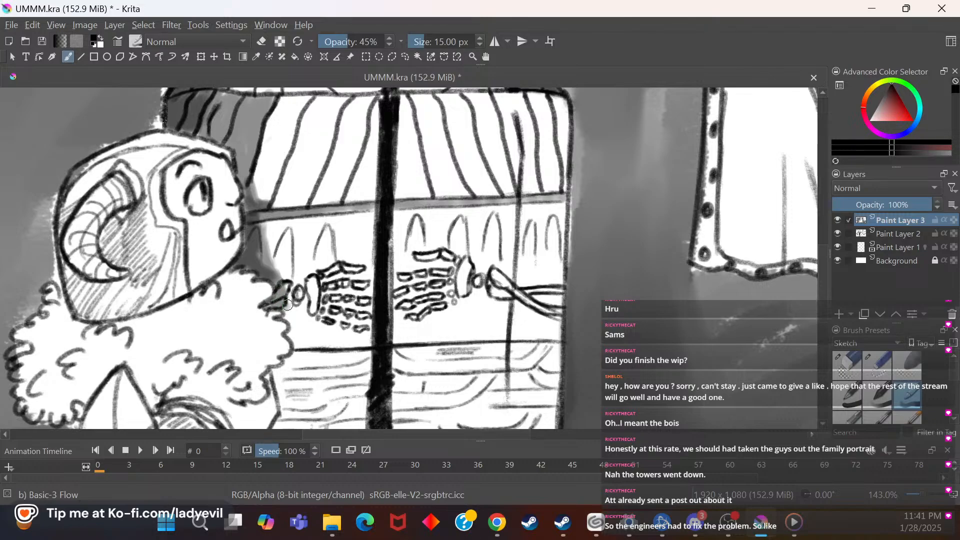
mouse_move(289, 314)
left_mouse_down()
mouse_move(298, 347)
mouse_move(297, 336)
left_mouse_up()
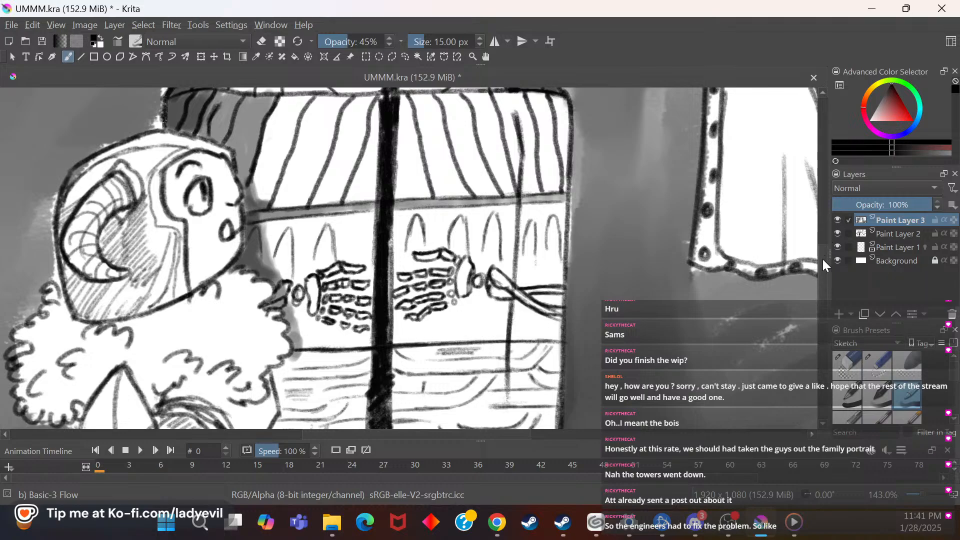
scroll(826, 265, "down", 3)
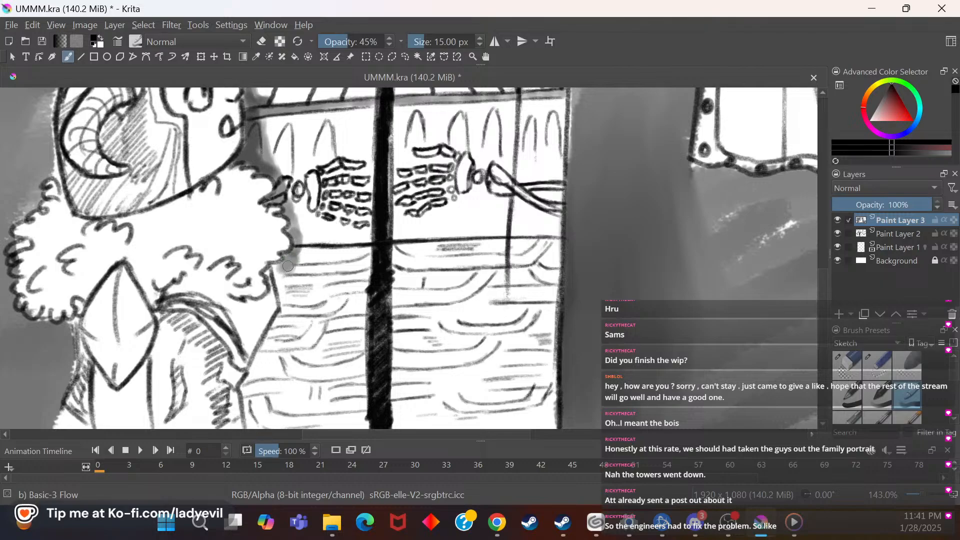
mouse_move(285, 285)
left_mouse_down()
mouse_move(281, 363)
mouse_move(285, 321)
mouse_move(279, 373)
mouse_move(283, 317)
mouse_move(267, 379)
mouse_move(277, 326)
mouse_move(248, 399)
mouse_move(244, 388)
mouse_move(252, 426)
mouse_move(256, 411)
mouse_move(267, 425)
mouse_move(275, 369)
mouse_move(284, 423)
mouse_move(285, 380)
left_mouse_up()
scroll(821, 282, "down", 5)
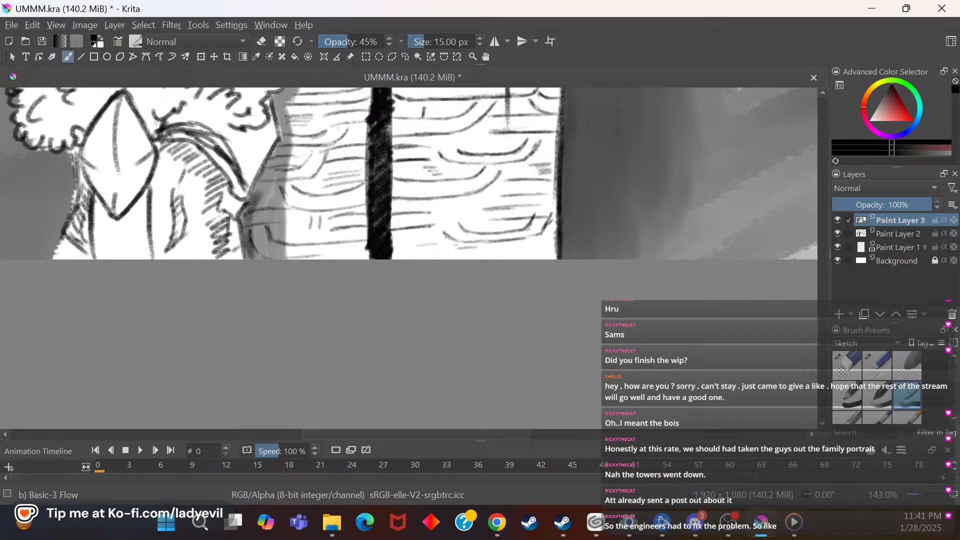
scroll(822, 287, "up", 5)
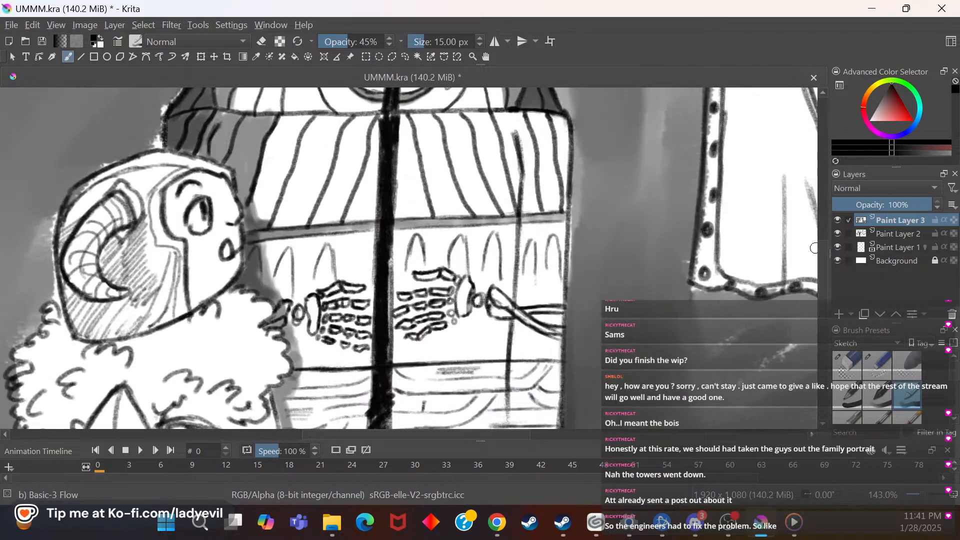
Step: Shade the outermost right folds of the robe's striped section, above the horizontal band, in layered dark grey
key("alt+Tab")
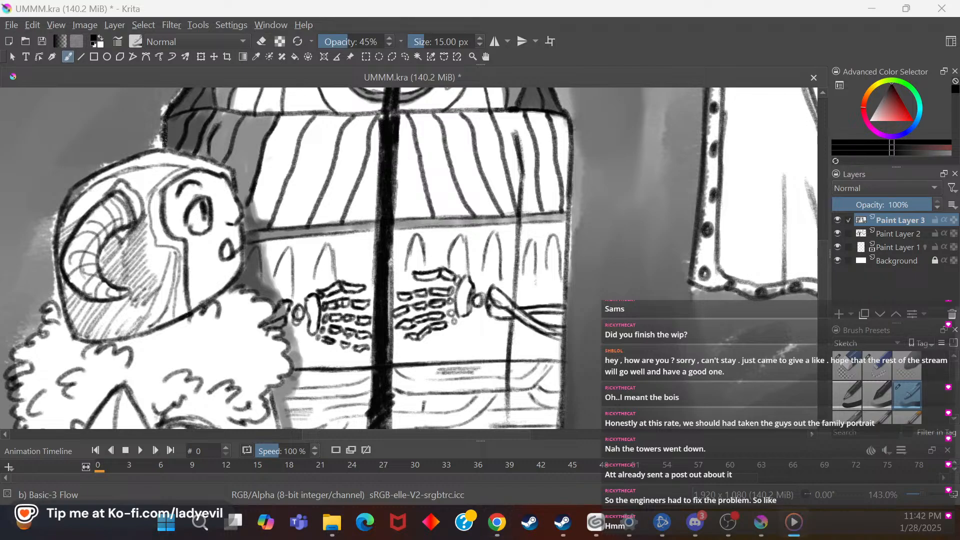
scroll(821, 236, "down", 1)
mouse_move(826, 259)
left_mouse_down()
mouse_move(812, 310)
mouse_move(824, 243)
left_mouse_up()
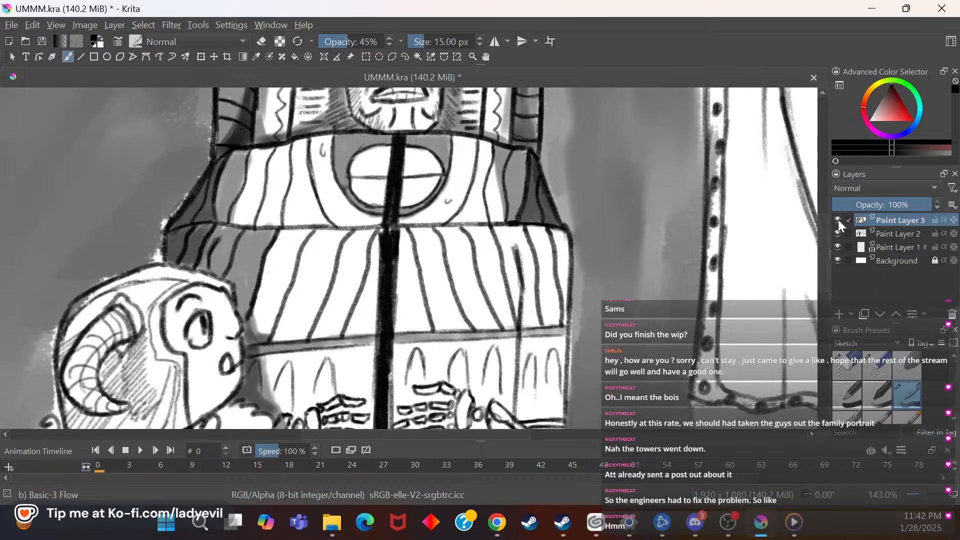
mouse_move(515, 231)
left_mouse_down()
mouse_move(524, 316)
mouse_move(535, 296)
mouse_move(532, 229)
mouse_move(542, 310)
mouse_move(555, 322)
mouse_move(556, 269)
mouse_move(543, 238)
mouse_move(549, 297)
left_mouse_up()
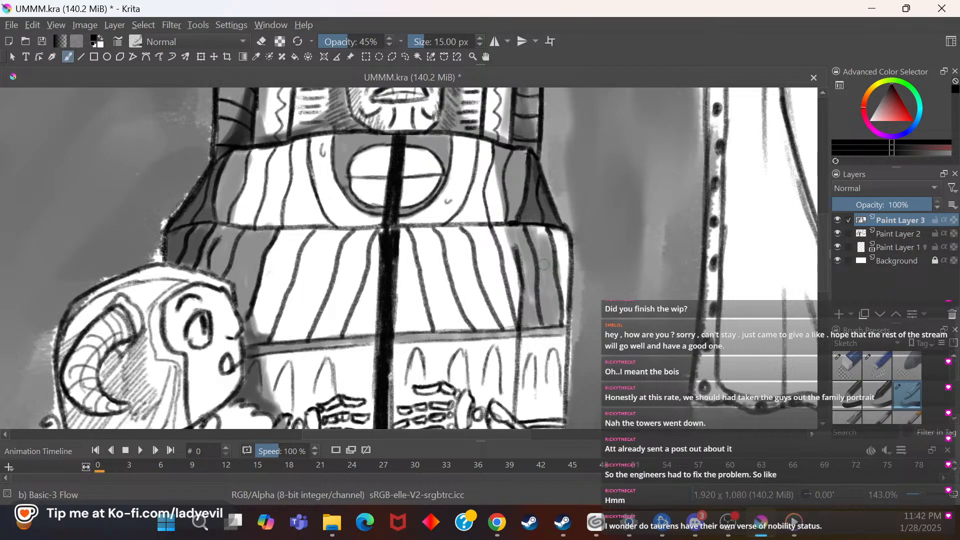
mouse_move(544, 239)
left_mouse_down()
mouse_move(554, 263)
mouse_move(558, 238)
mouse_move(564, 273)
mouse_move(566, 244)
mouse_move(562, 311)
left_mouse_up()
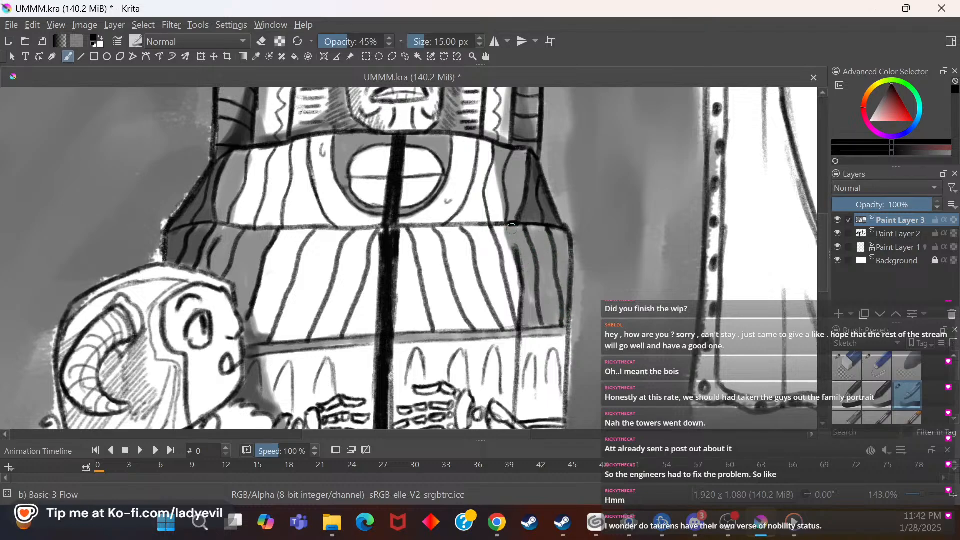
mouse_move(533, 310)
left_mouse_down()
mouse_move(538, 325)
mouse_move(555, 328)
mouse_move(562, 316)
left_mouse_up()
mouse_move(534, 230)
left_mouse_down()
mouse_move(553, 276)
mouse_move(549, 229)
mouse_move(560, 282)
mouse_move(557, 237)
mouse_move(565, 280)
mouse_move(564, 246)
mouse_move(560, 314)
mouse_move(548, 257)
mouse_move(554, 325)
mouse_move(541, 287)
mouse_move(558, 323)
left_mouse_up()
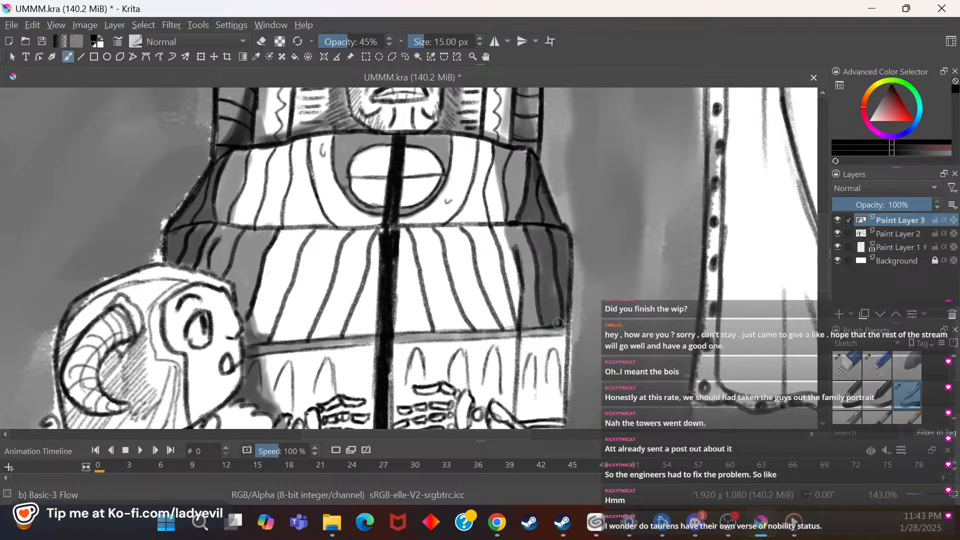
Step: Shade a grey strip along the robe's right side, from the horizontal band across the arches and forearm to the hem
scroll(825, 253, "down", 3)
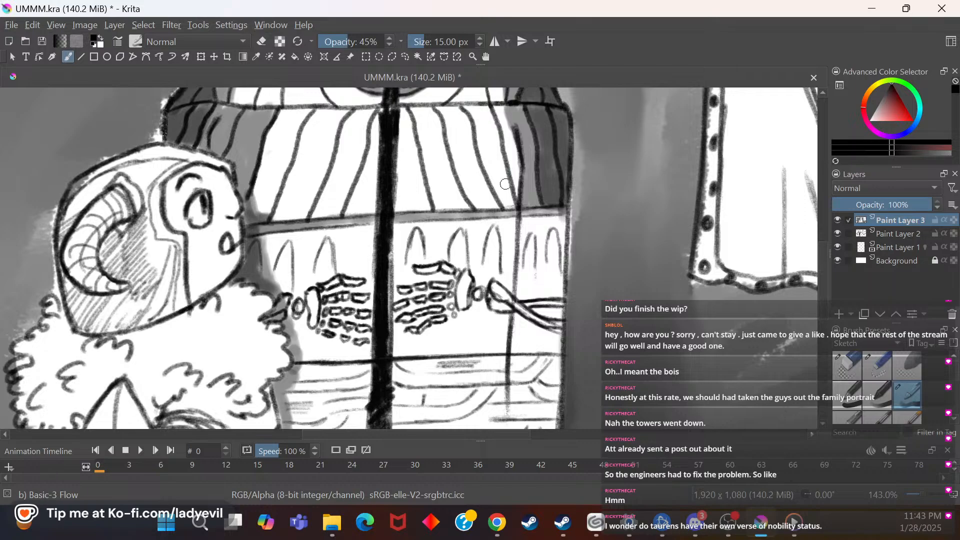
mouse_move(533, 222)
left_mouse_down()
mouse_move(528, 252)
mouse_move(525, 222)
mouse_move(520, 304)
mouse_move(532, 235)
mouse_move(535, 301)
mouse_move(543, 228)
mouse_move(550, 309)
mouse_move(555, 221)
mouse_move(557, 296)
mouse_move(568, 214)
mouse_move(555, 368)
mouse_move(557, 340)
mouse_move(558, 350)
mouse_move(546, 398)
mouse_move(536, 314)
mouse_move(534, 403)
mouse_move(519, 327)
mouse_move(517, 391)
mouse_move(519, 301)
mouse_move(515, 420)
mouse_move(517, 340)
mouse_move(526, 424)
mouse_move(548, 429)
mouse_move(557, 417)
mouse_move(551, 389)
left_mouse_up()
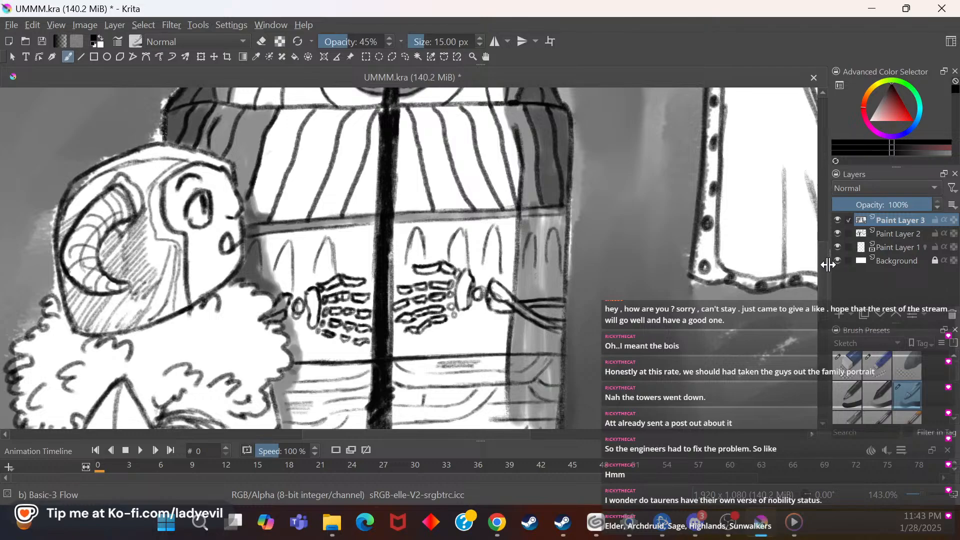
scroll(820, 283, "down", 5)
mouse_move(517, 271)
left_mouse_down()
mouse_move(515, 375)
mouse_move(513, 339)
mouse_move(532, 395)
mouse_move(544, 363)
mouse_move(554, 370)
mouse_move(552, 289)
mouse_move(555, 299)
mouse_move(546, 364)
mouse_move(540, 276)
mouse_move(522, 349)
left_mouse_up()
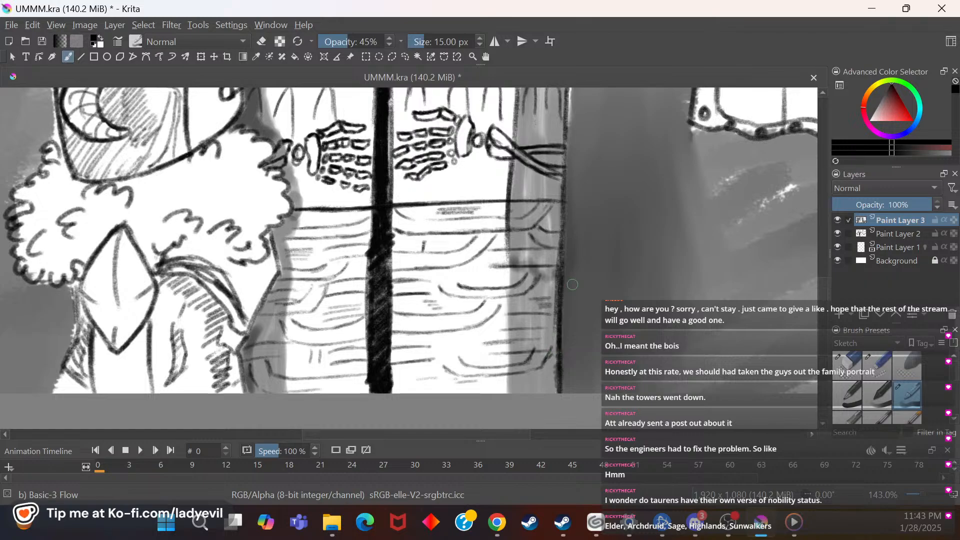
scroll(820, 280, "up", 5)
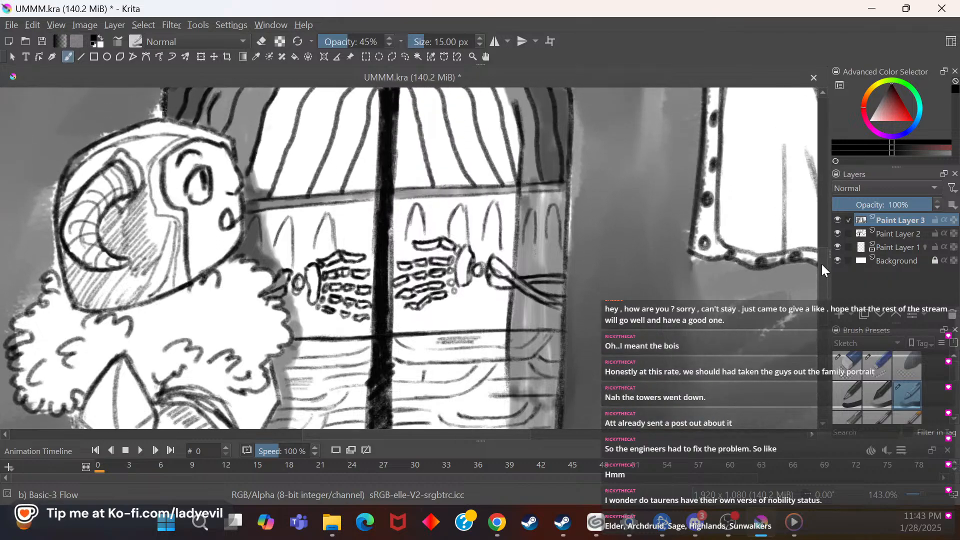
Step: Darken the outer edge of the robe's right-side shadow strip with further grey strokes down to the hem
mouse_move(548, 196)
left_mouse_down()
mouse_move(554, 255)
mouse_move(556, 195)
mouse_move(562, 250)
mouse_move(552, 209)
mouse_move(556, 350)
mouse_move(557, 328)
left_mouse_up()
left_click_drag(554, 376, 555, 417)
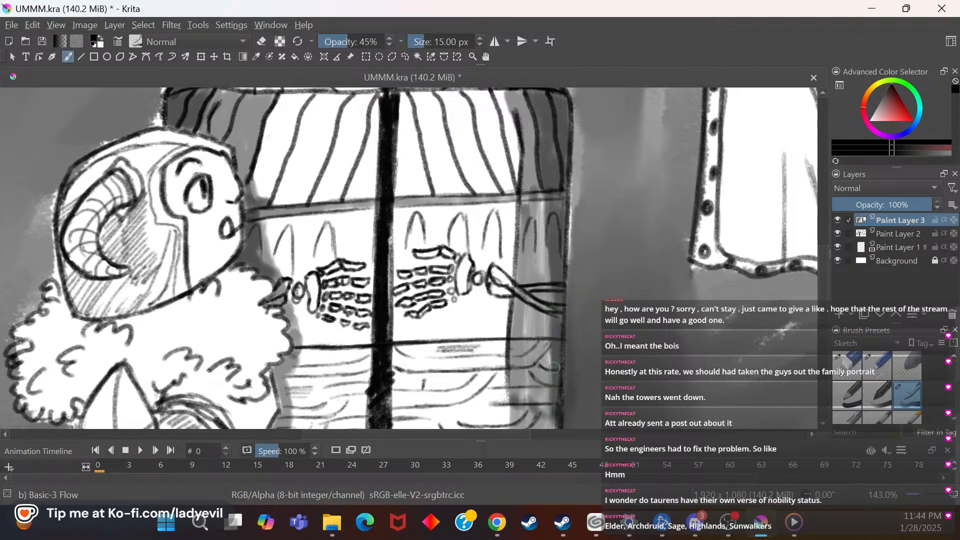
mouse_move(555, 309)
left_mouse_down()
mouse_move(555, 268)
mouse_move(555, 425)
left_mouse_up()
scroll(821, 265, "down", 5)
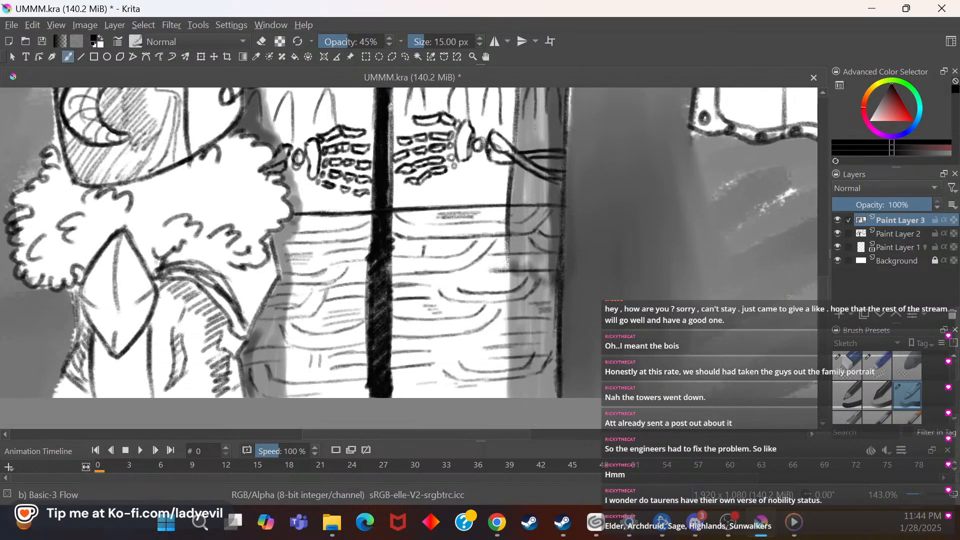
left_click_drag(554, 277, 553, 386)
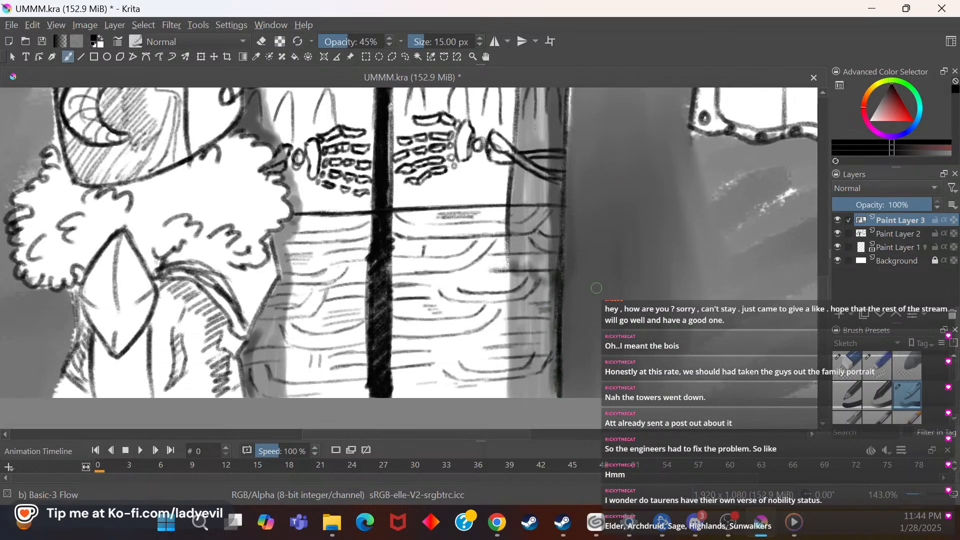
Step: Cover the companion's entire fur collar in light grey with the brush at 25% opacity
left_click_drag(824, 284, 829, 255)
left_click_drag(523, 440, 487, 440)
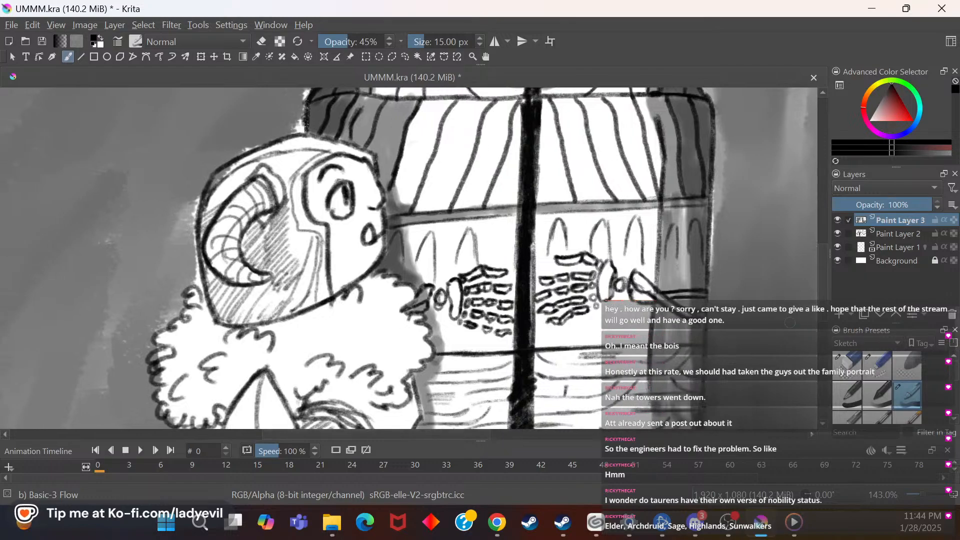
left_click(390, 46)
left_click_drag(821, 255, 820, 270)
mouse_move(208, 250)
left_mouse_down()
mouse_move(188, 259)
mouse_move(201, 254)
mouse_move(201, 235)
mouse_move(213, 293)
mouse_move(230, 284)
mouse_move(248, 309)
mouse_move(231, 316)
mouse_move(220, 352)
mouse_move(206, 320)
mouse_move(200, 363)
mouse_move(213, 356)
mouse_move(204, 335)
mouse_move(186, 351)
mouse_move(170, 324)
mouse_move(165, 273)
mouse_move(180, 259)
mouse_move(200, 302)
left_mouse_up()
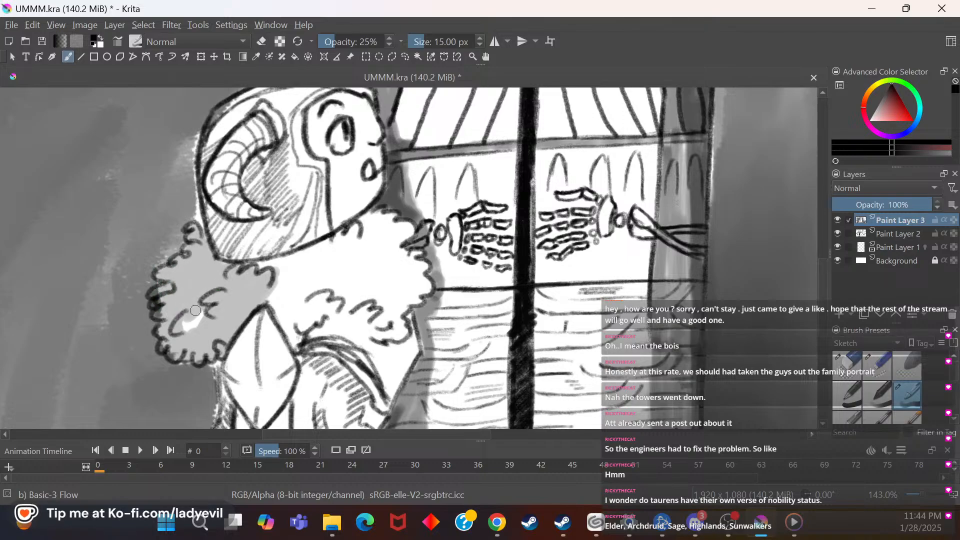
mouse_move(265, 281)
left_mouse_down()
mouse_move(262, 300)
mouse_move(282, 304)
mouse_move(277, 316)
mouse_move(294, 346)
mouse_move(303, 320)
mouse_move(329, 303)
mouse_move(316, 295)
mouse_move(332, 242)
mouse_move(318, 249)
mouse_move(356, 235)
mouse_move(378, 212)
mouse_move(361, 238)
mouse_move(410, 241)
mouse_move(401, 254)
mouse_move(413, 257)
mouse_move(397, 272)
mouse_move(417, 269)
mouse_move(394, 301)
mouse_move(424, 291)
mouse_move(392, 334)
left_mouse_up()
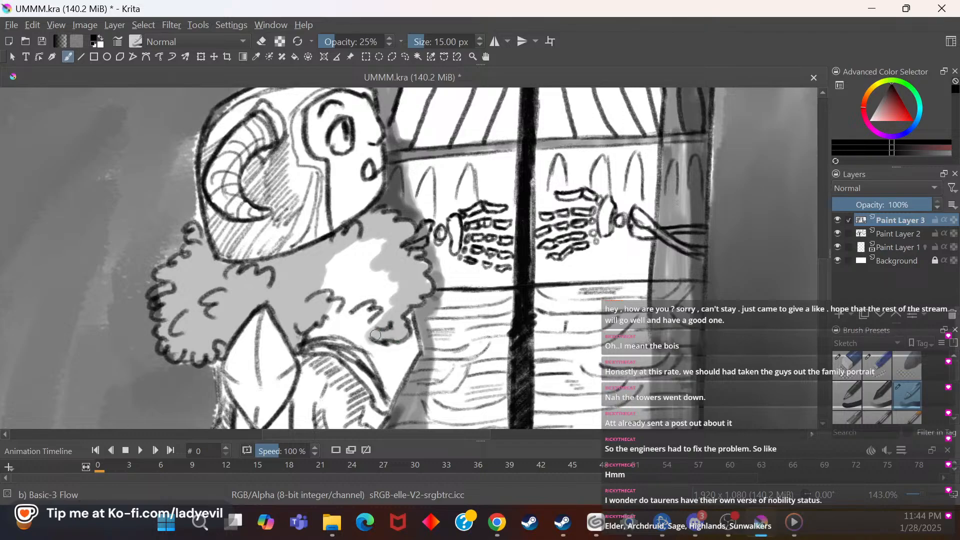
mouse_move(356, 264)
left_mouse_down()
mouse_move(383, 242)
mouse_move(365, 283)
mouse_move(372, 321)
mouse_move(363, 336)
mouse_move(326, 327)
mouse_move(351, 297)
mouse_move(371, 292)
mouse_move(371, 348)
left_mouse_up()
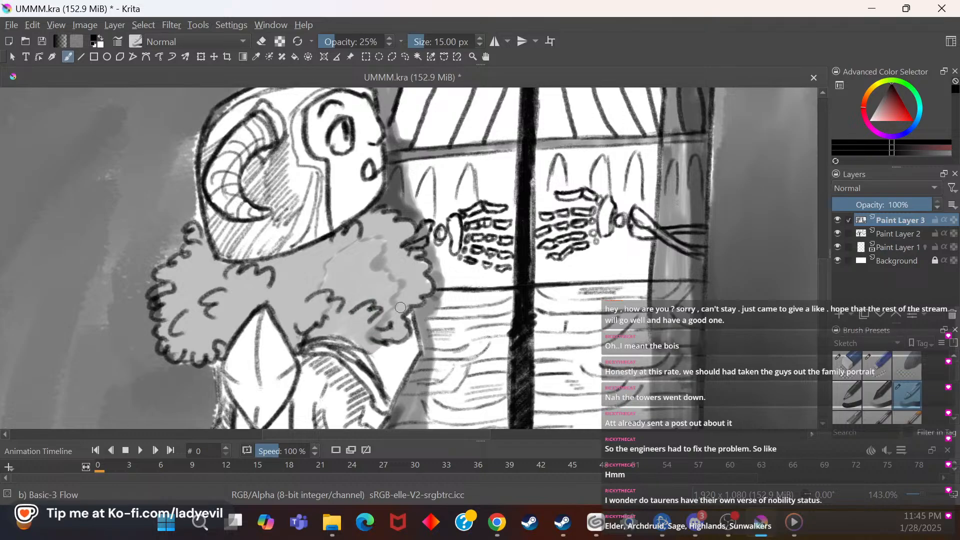
Step: Smooth the uneven grey patches on the right side of the companion's fur collar with the Blender Basic brush
left_click(952, 422)
left_click(951, 421)
left_click(951, 421)
left_click(952, 422)
left_click(952, 422)
left_click(951, 421)
left_click(951, 422)
left_click(952, 422)
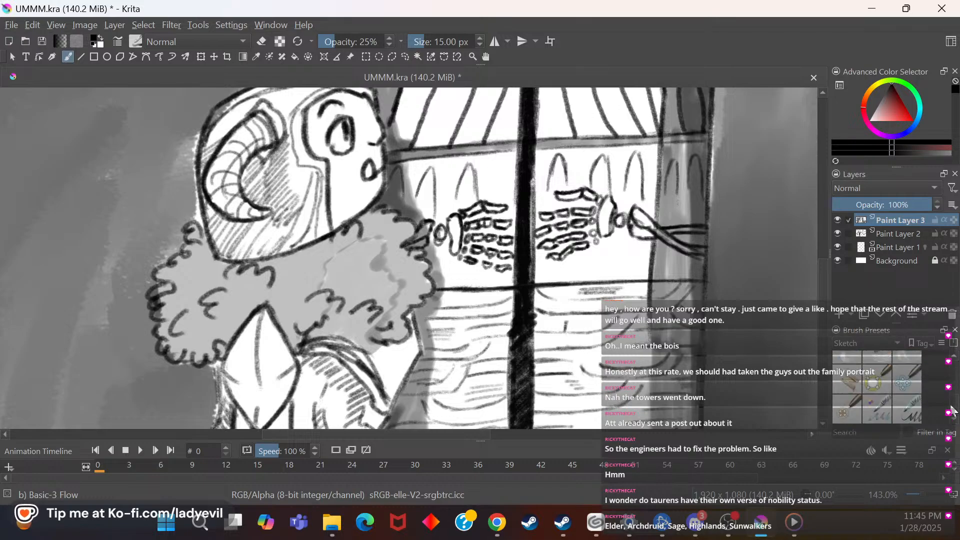
left_click(951, 356)
left_click(856, 407)
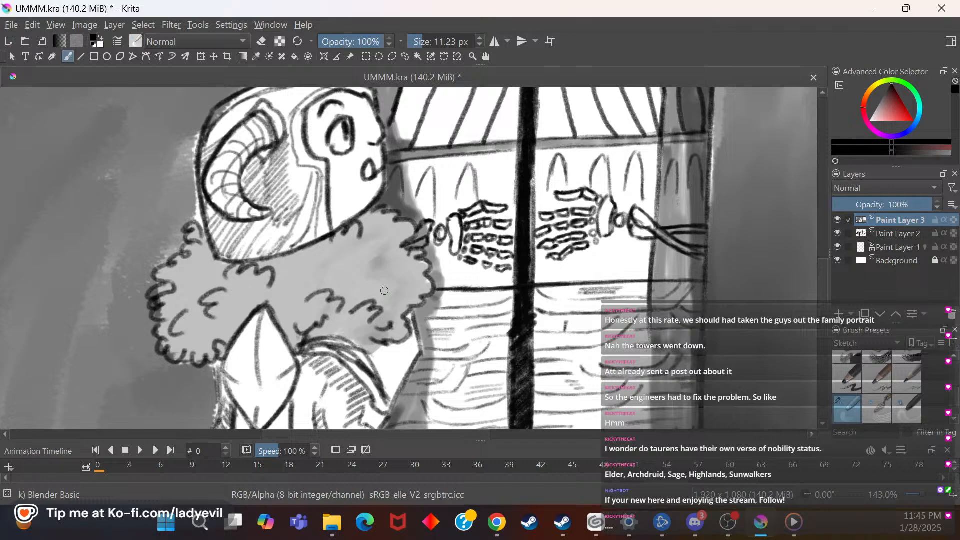
Step: Fill the banner's curved panel around the handprint light grey, using the Basic-3 Flow brush at 25% opacity and 50 px
left_click_drag(823, 289, 824, 248)
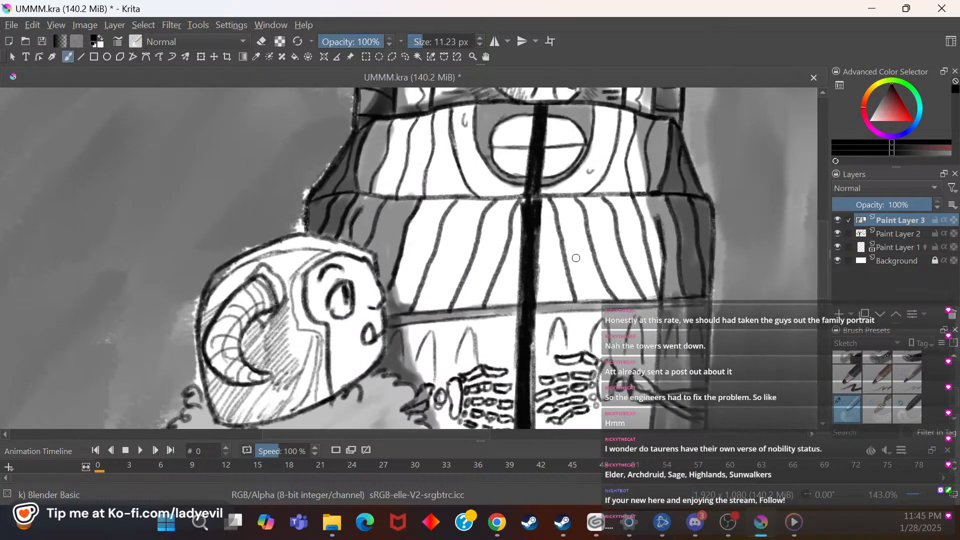
right_click(493, 305)
left_click_drag(504, 405, 465, 406)
left_click(670, 310)
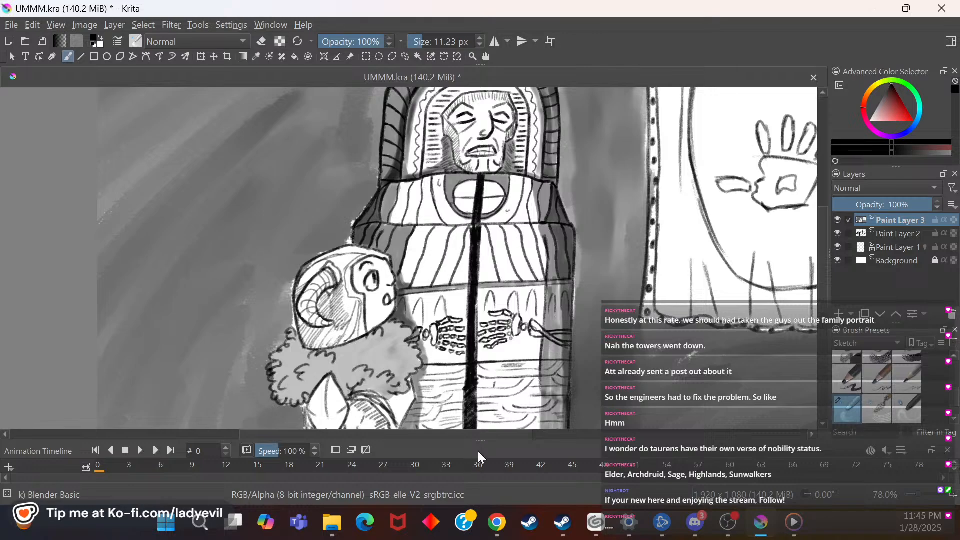
left_click_drag(490, 434, 568, 431)
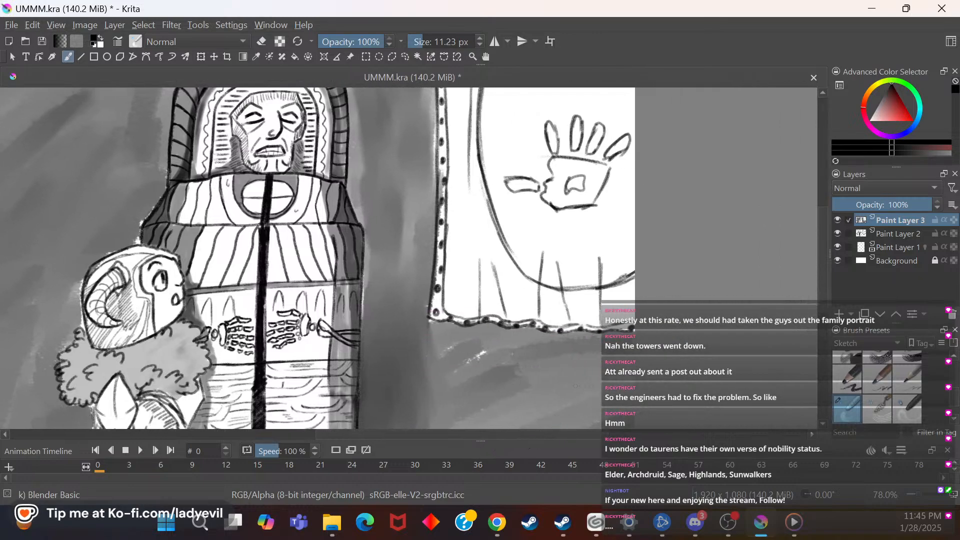
scroll(824, 239, "up", 3)
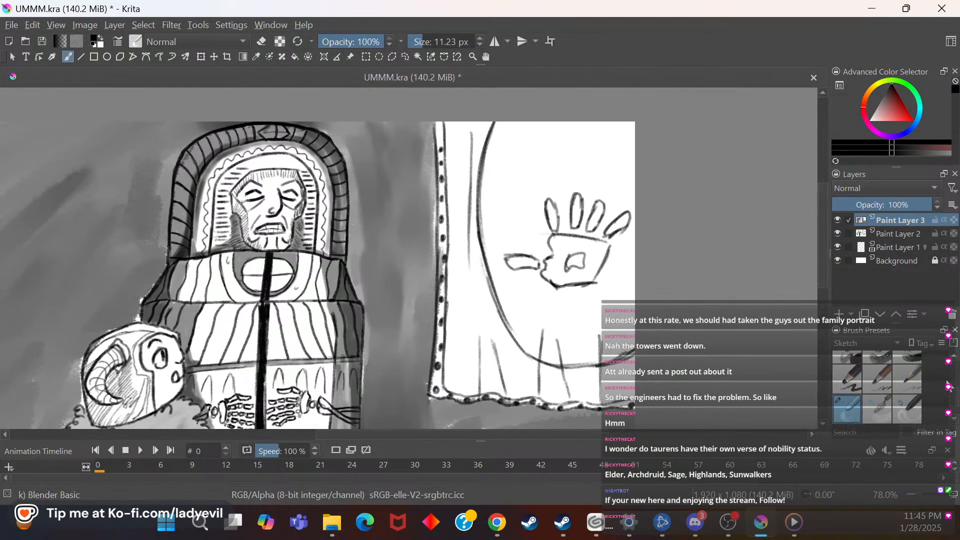
left_click_drag(952, 393, 952, 360)
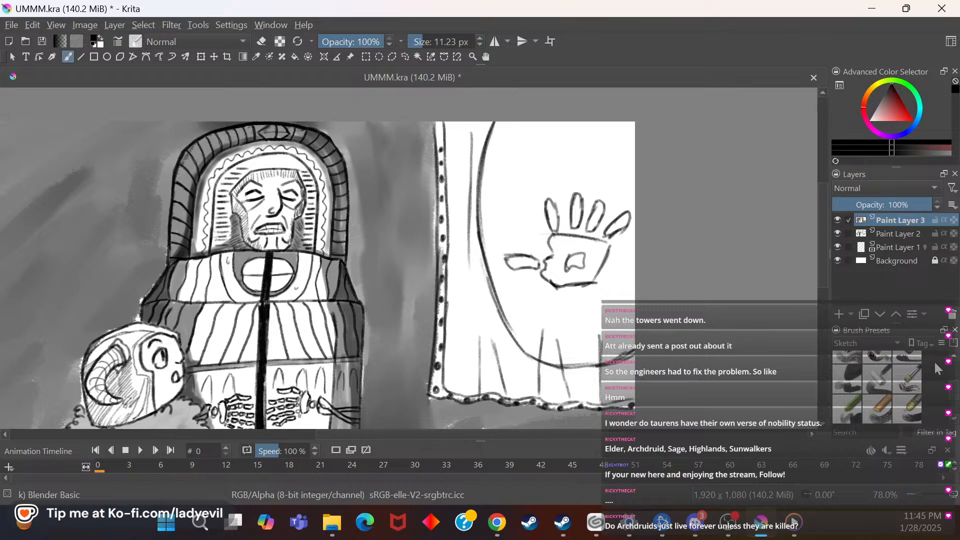
scroll(952, 364, "down", 3)
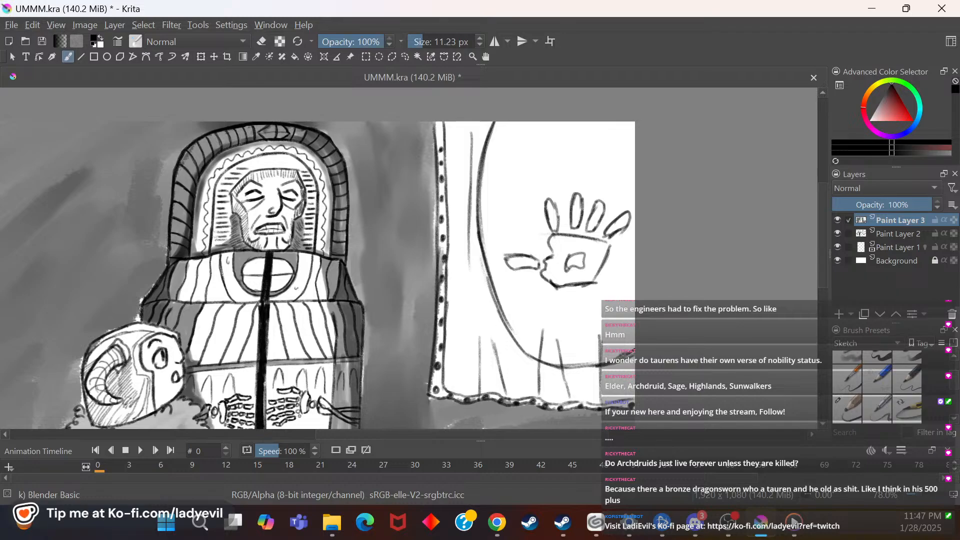
scroll(956, 358, "down", 1)
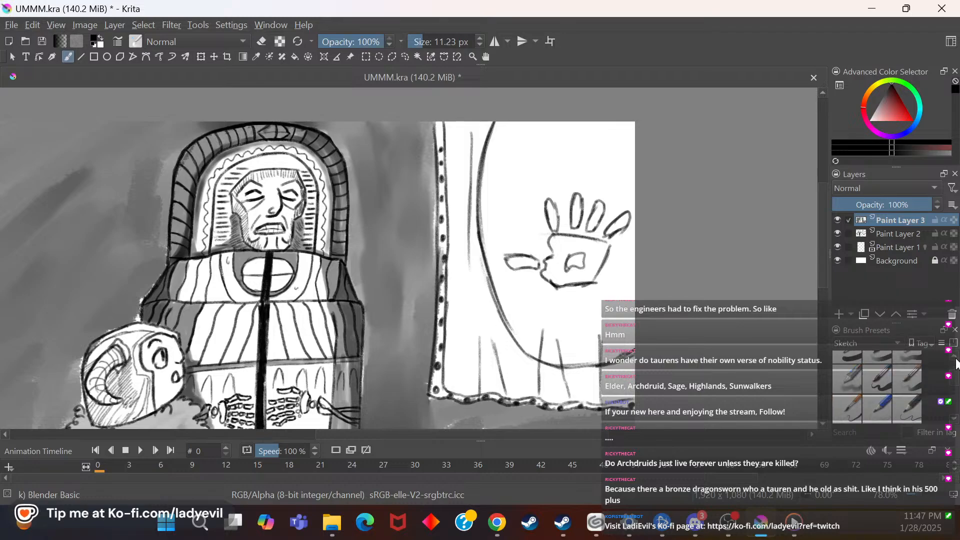
left_click(908, 380)
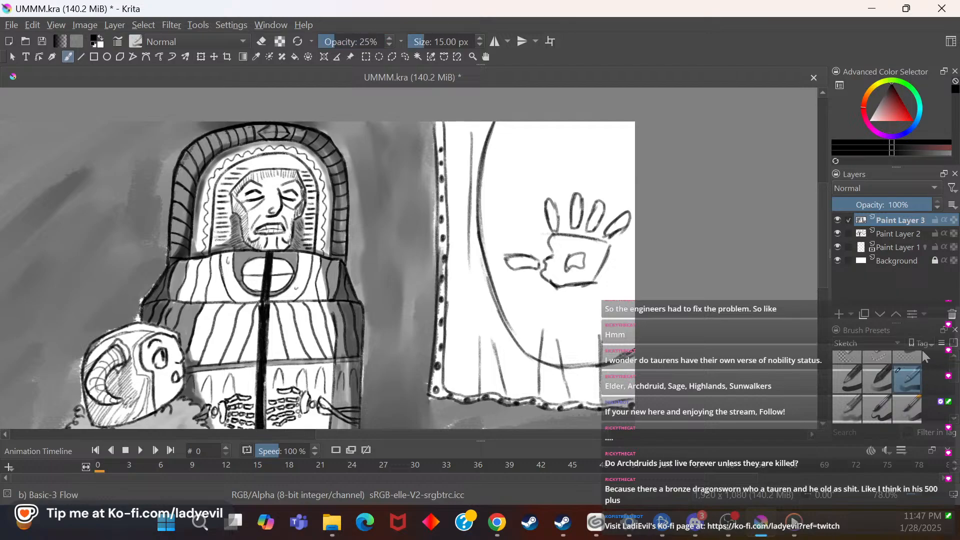
left_click(479, 38)
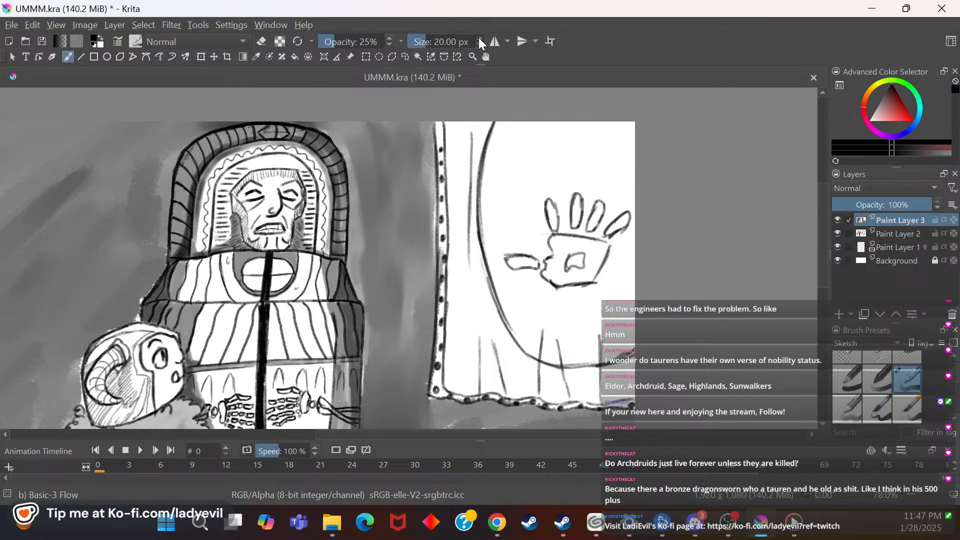
left_click(480, 38)
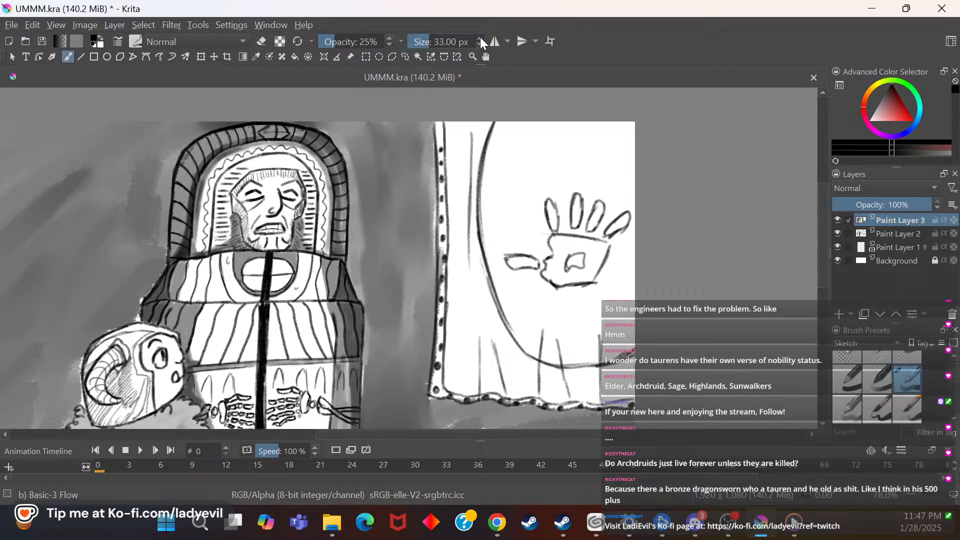
left_click(480, 39)
left_click(481, 39)
left_click(480, 39)
mouse_move(531, 143)
left_mouse_down()
mouse_move(493, 169)
mouse_move(551, 132)
mouse_move(512, 178)
mouse_move(564, 129)
mouse_move(577, 127)
mouse_move(520, 167)
mouse_move(521, 178)
mouse_move(618, 143)
mouse_move(548, 186)
mouse_move(573, 182)
mouse_move(530, 219)
mouse_move(608, 193)
mouse_move(515, 257)
mouse_move(639, 218)
mouse_move(530, 294)
mouse_move(623, 249)
mouse_move(656, 249)
mouse_move(578, 292)
mouse_move(546, 325)
mouse_move(585, 334)
mouse_move(580, 341)
mouse_move(600, 353)
mouse_move(633, 343)
left_mouse_up()
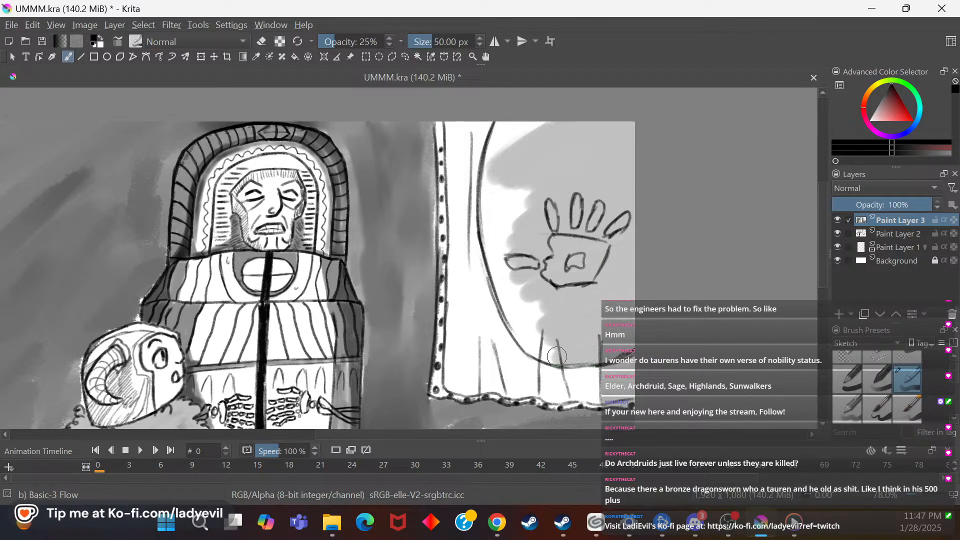
mouse_move(524, 342)
left_mouse_down()
mouse_move(488, 227)
mouse_move(507, 121)
left_mouse_up()
mouse_move(492, 157)
left_mouse_down()
mouse_move(530, 131)
mouse_move(502, 193)
mouse_move(515, 220)
mouse_move(504, 257)
mouse_move(545, 340)
left_mouse_up()
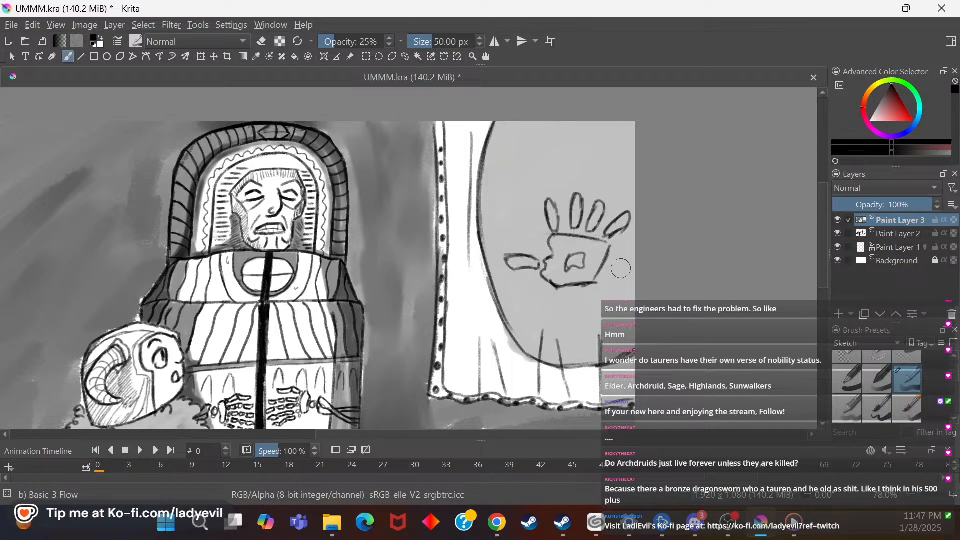
Step: Erase the grey inside the handprint's thumb, four fingers and palm symbol with the Eraser Small brush at 17.83 px
right_click(471, 295)
left_click(484, 228)
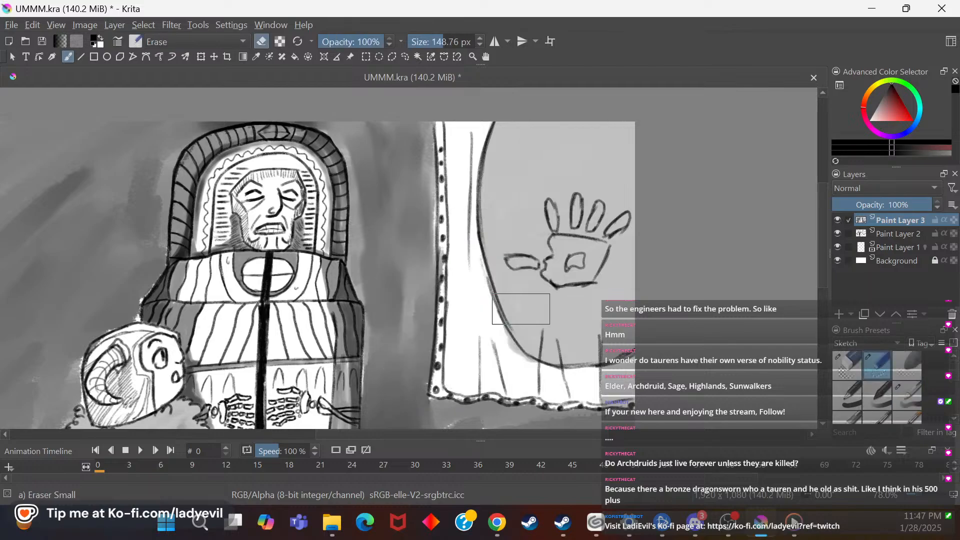
left_click_drag(437, 47, 430, 46)
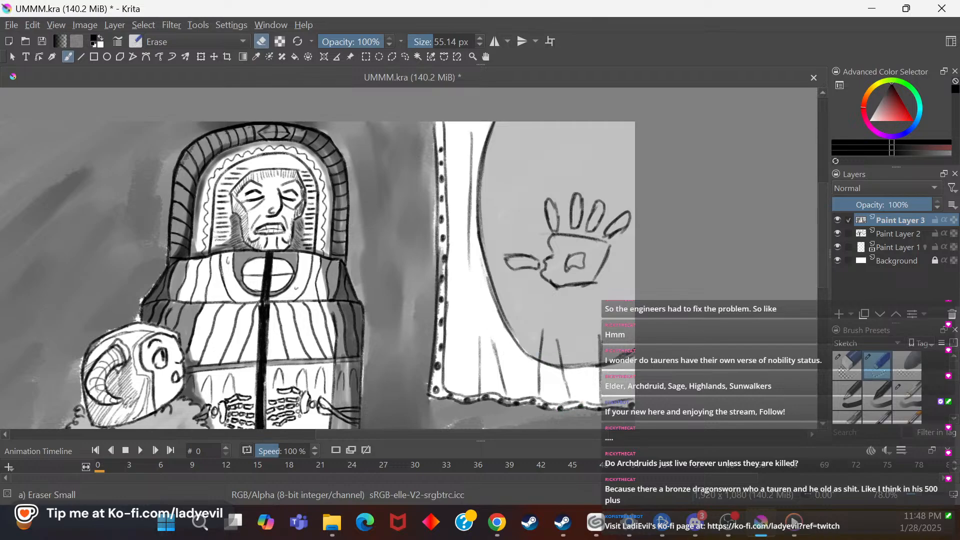
left_click_drag(433, 39, 425, 40)
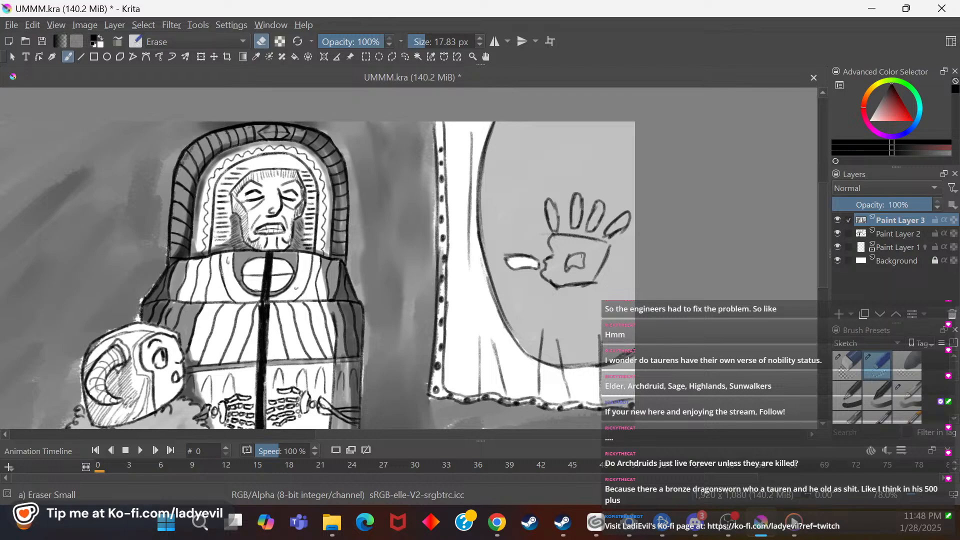
left_click_drag(578, 261, 570, 268)
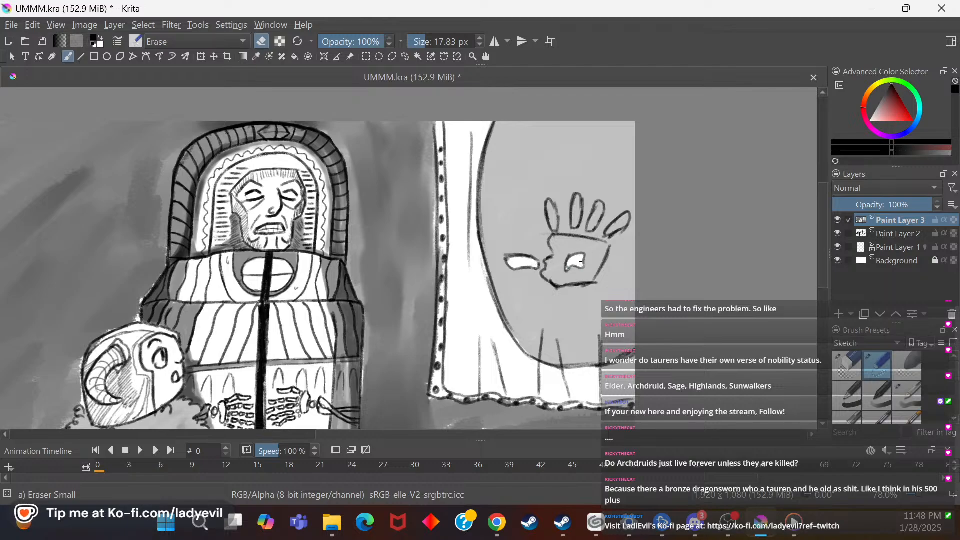
left_click_drag(619, 224, 627, 216)
left_click_drag(598, 205, 593, 227)
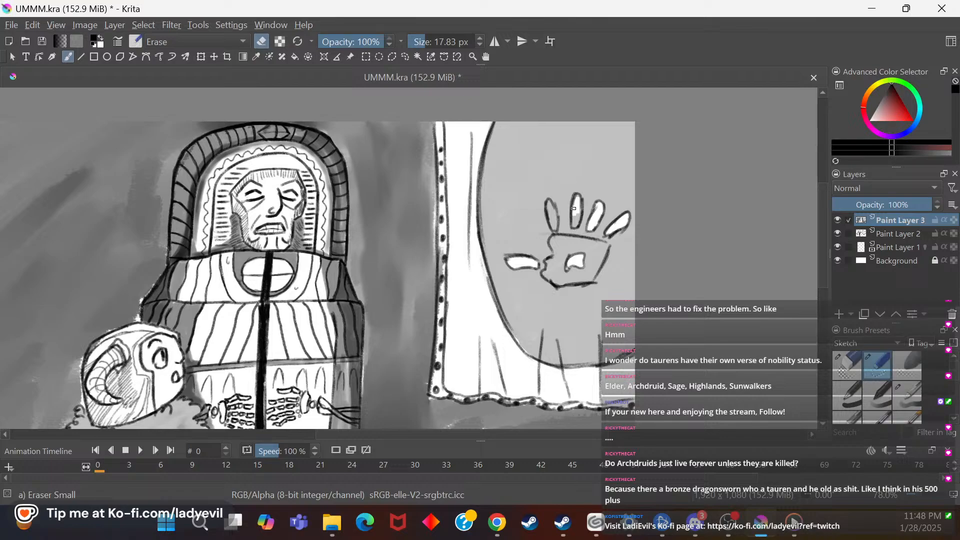
mouse_move(577, 198)
left_mouse_down()
mouse_move(576, 225)
mouse_move(552, 212)
left_mouse_up()
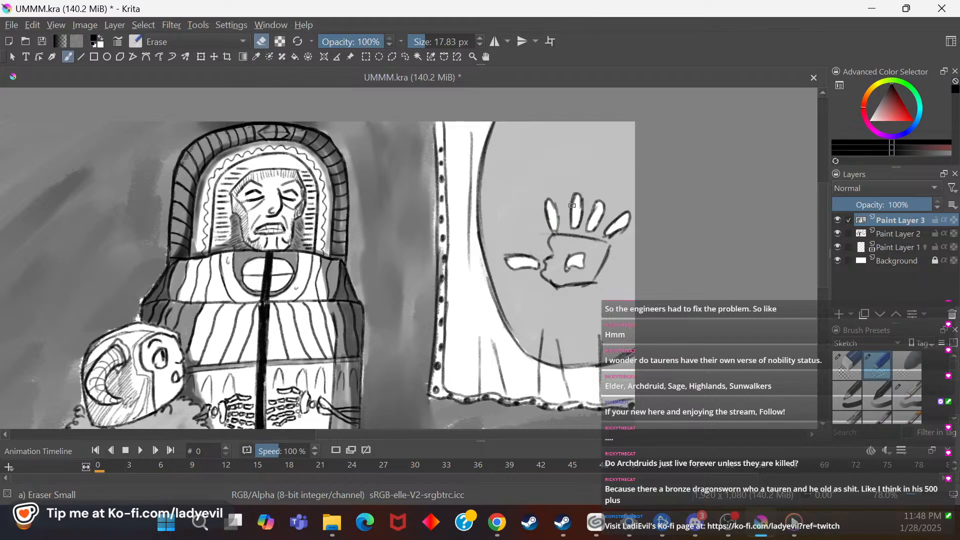
Step: Shade the small symbol in the handprint's palm grey with the Basic-3 Flow brush at 25% opacity and 50 px
right_click(575, 265)
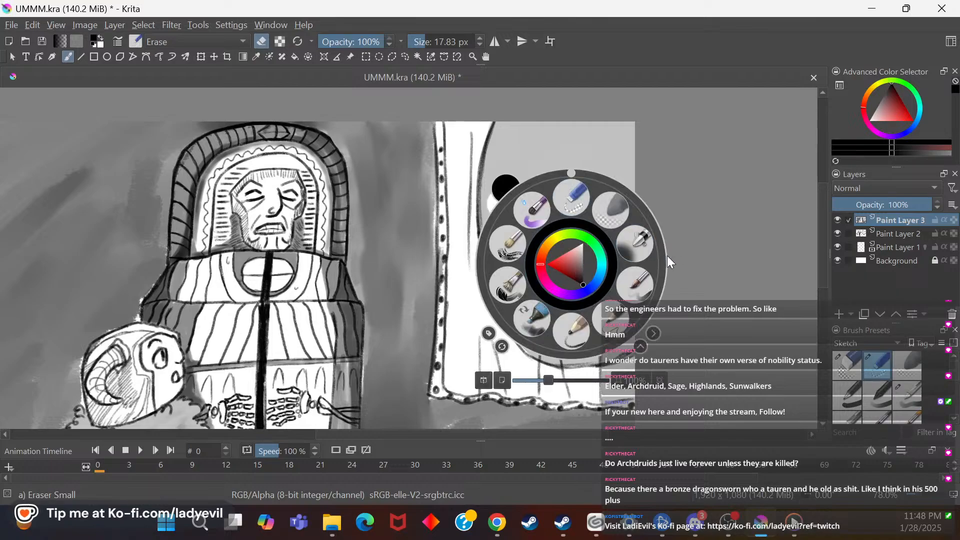
left_click(915, 392)
mouse_move(575, 260)
left_mouse_down()
mouse_move(564, 270)
mouse_move(584, 265)
left_mouse_up()
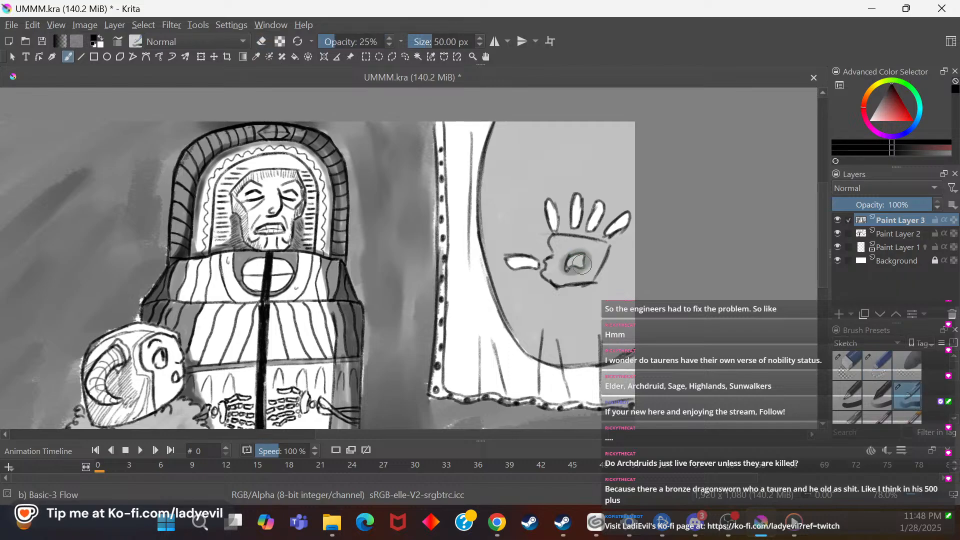
Step: Erase the grey from the handprint's palm around the central symbol with the Eraser Small brush, leaving the symbol grey
left_click(895, 362)
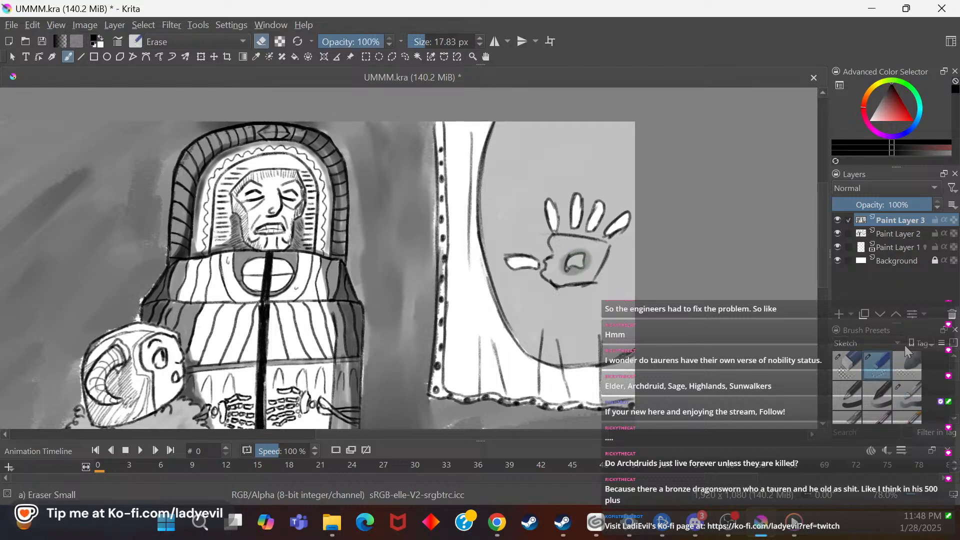
right_click(554, 265)
left_click_drag(533, 379, 563, 371)
left_click(713, 320)
mouse_move(653, 235)
left_mouse_down()
mouse_move(729, 237)
mouse_move(710, 288)
mouse_move(705, 276)
mouse_move(698, 283)
mouse_move(696, 261)
mouse_move(719, 250)
mouse_move(701, 251)
mouse_move(693, 235)
mouse_move(663, 242)
mouse_move(699, 246)
mouse_move(661, 251)
mouse_move(645, 239)
mouse_move(648, 261)
mouse_move(637, 265)
mouse_move(646, 238)
mouse_move(635, 279)
mouse_move(643, 291)
mouse_move(666, 252)
mouse_move(656, 289)
mouse_move(704, 276)
mouse_move(668, 289)
mouse_move(701, 293)
mouse_move(681, 296)
left_mouse_up()
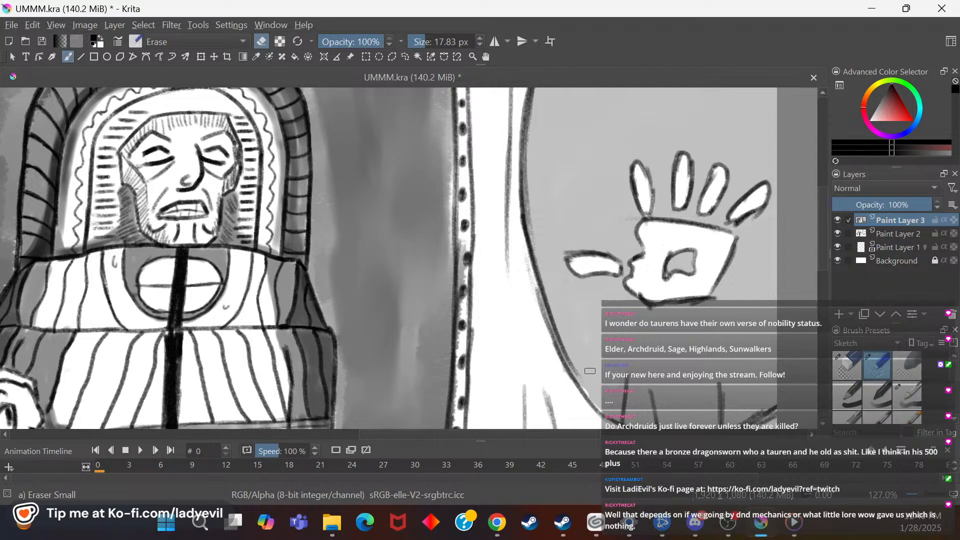
Step: Merge Paint Layer 3 down into Paint Layer 2, and merge the result into Paint Layer 1
right_click(564, 292)
left_click_drag(572, 413, 542, 416)
left_click(574, 392)
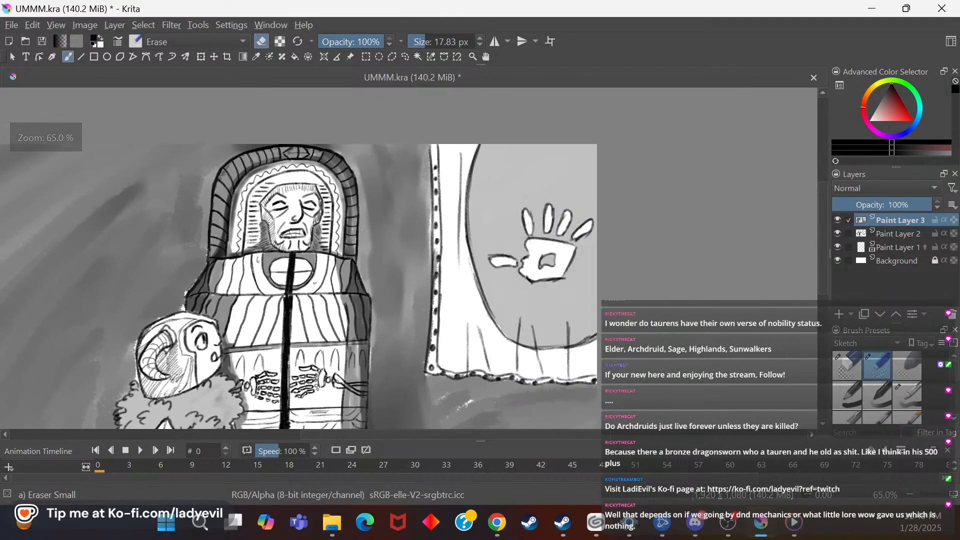
mouse_move(821, 242)
left_mouse_down()
mouse_move(818, 287)
mouse_move(825, 253)
left_mouse_up()
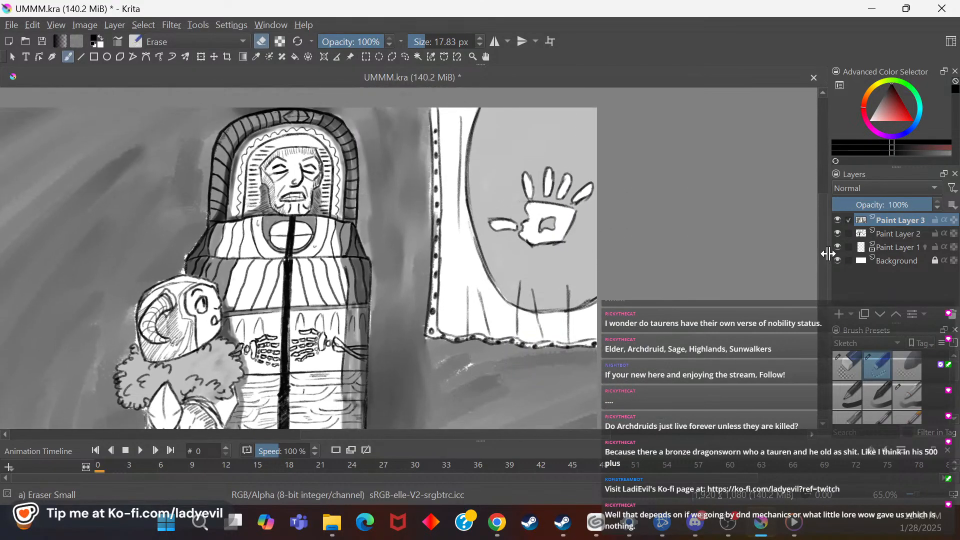
mouse_move(577, 436)
left_mouse_down()
mouse_move(499, 446)
mouse_move(530, 437)
left_mouse_up()
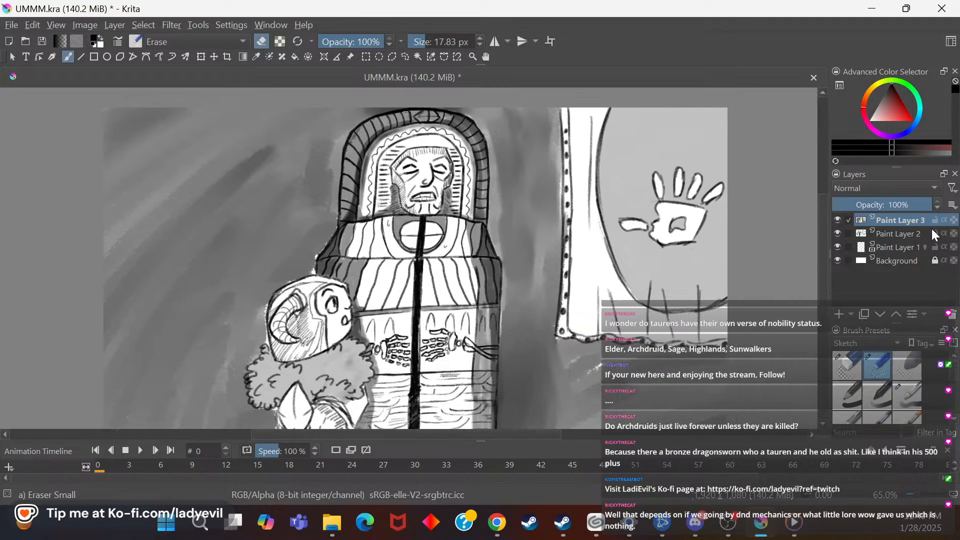
right_click(899, 218)
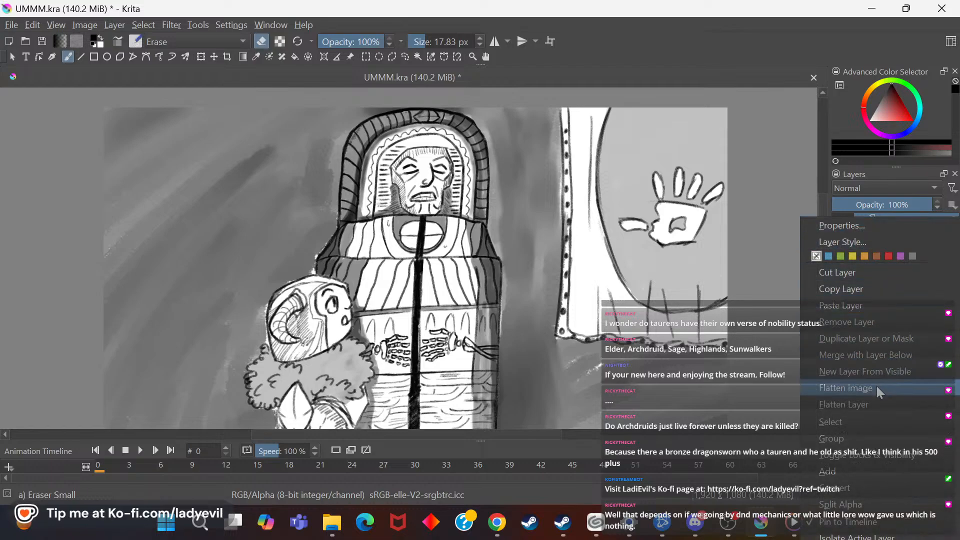
left_click(903, 355)
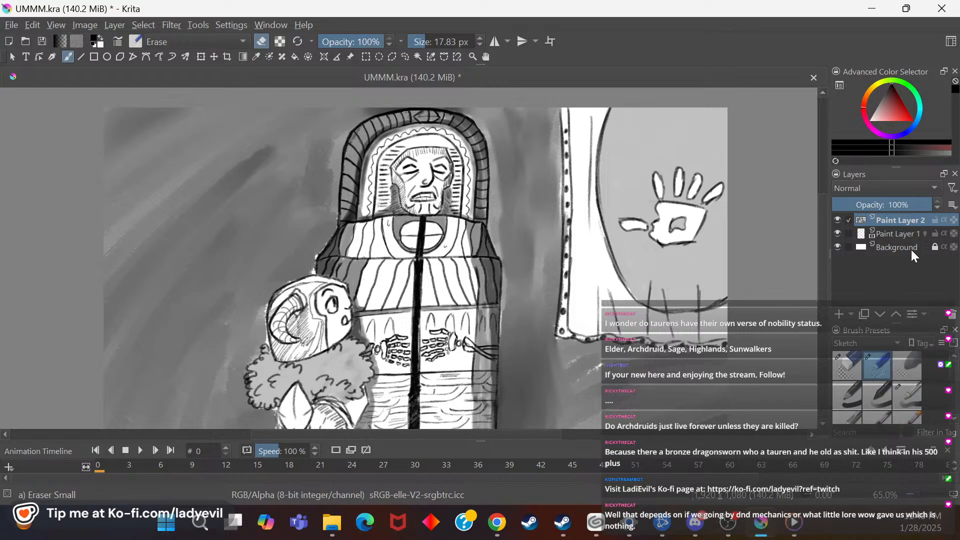
right_click(915, 221)
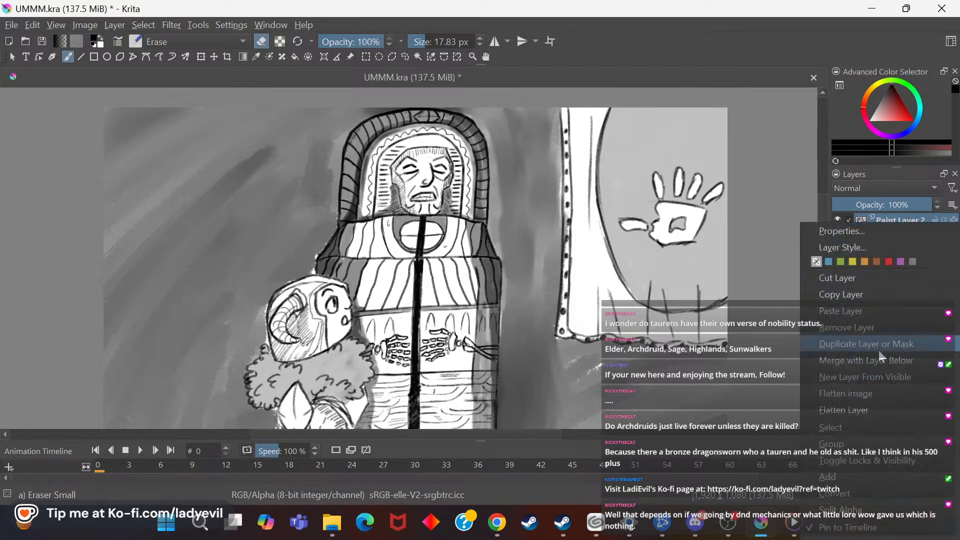
left_click(914, 363)
Step: Enlarge the animation timeline to reveal the layer tracks and go to the rough sketch on frame 2
left_click_drag(826, 207, 825, 239)
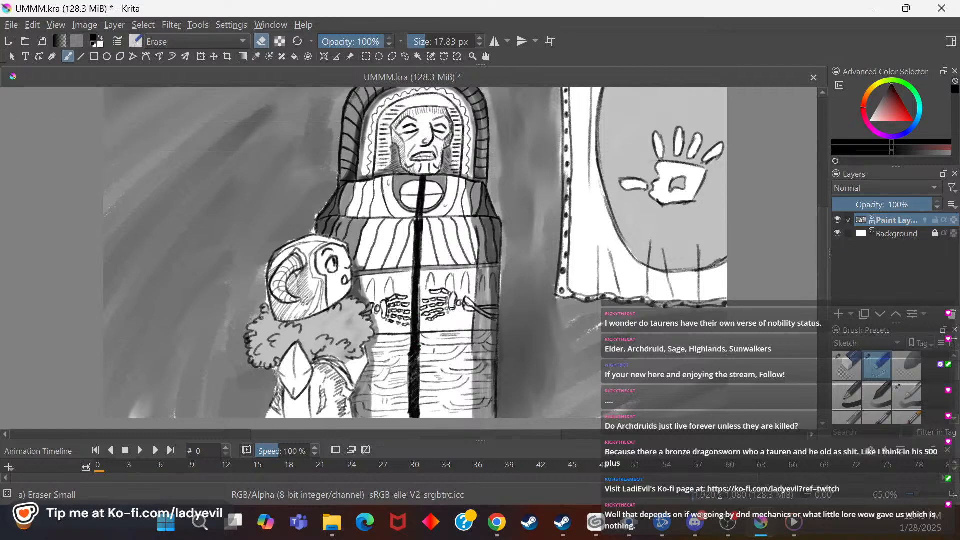
right_click(456, 295)
left_click_drag(428, 409, 418, 415)
right_click(436, 391)
left_click_drag(501, 440, 469, 392)
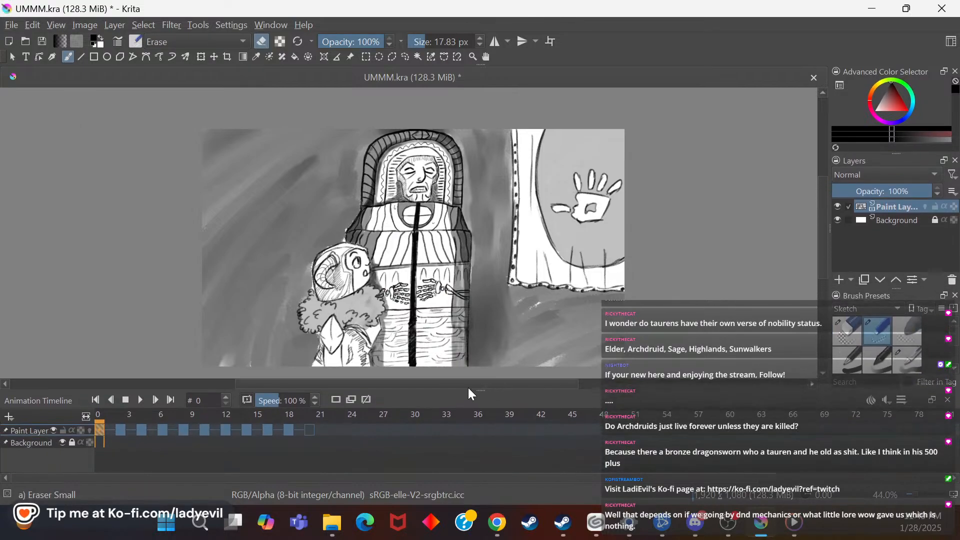
left_click(119, 426)
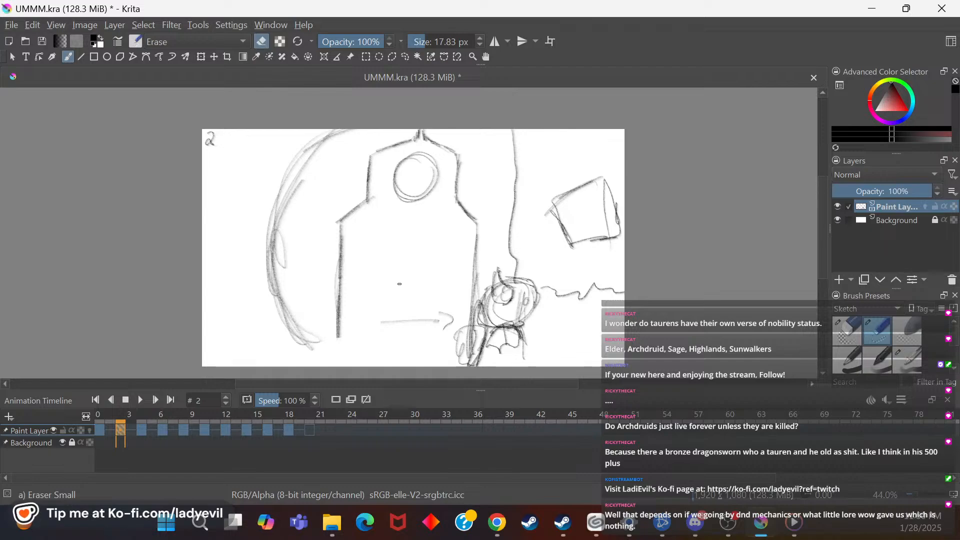
left_click(497, 522)
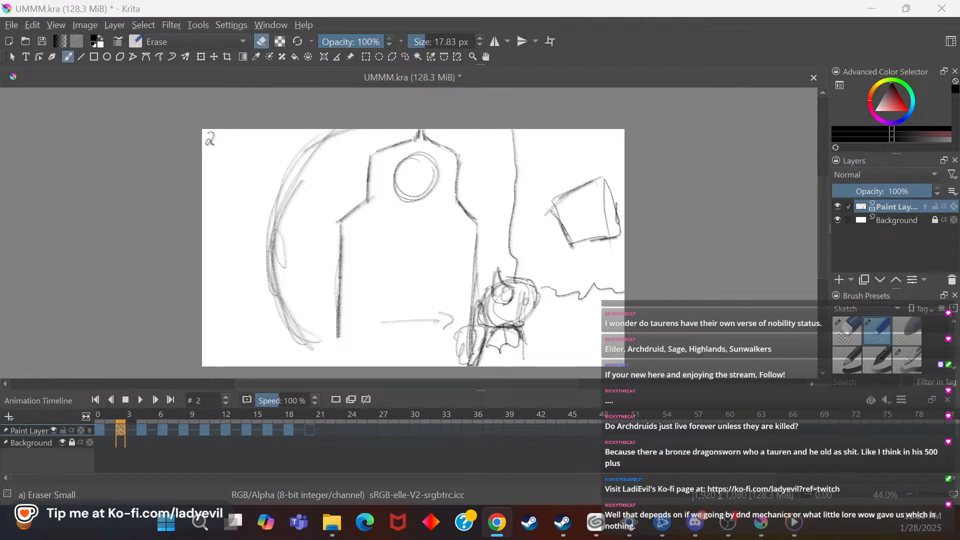
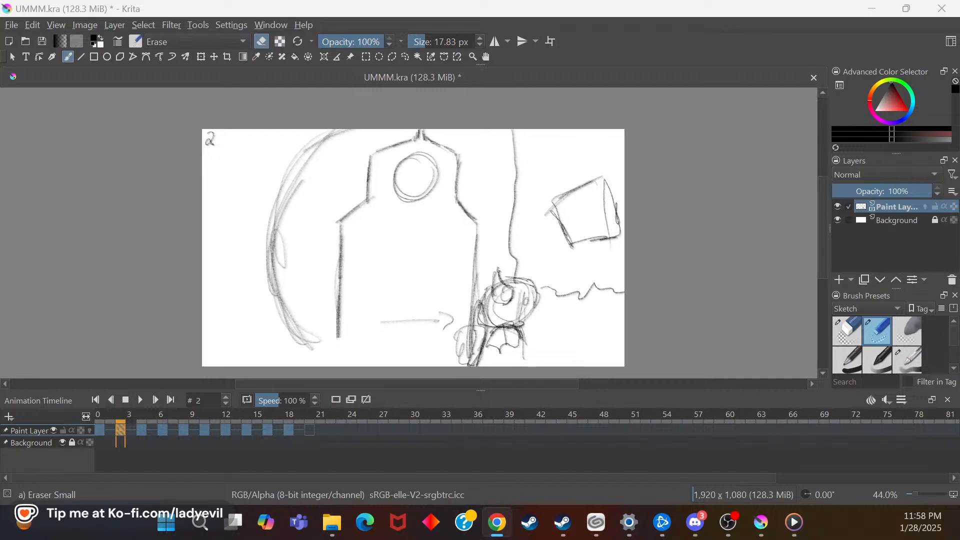
Step: Lower Paint Layer 1's opacity to 53% and add a new paint layer above it at frame 2
left_click(886, 191)
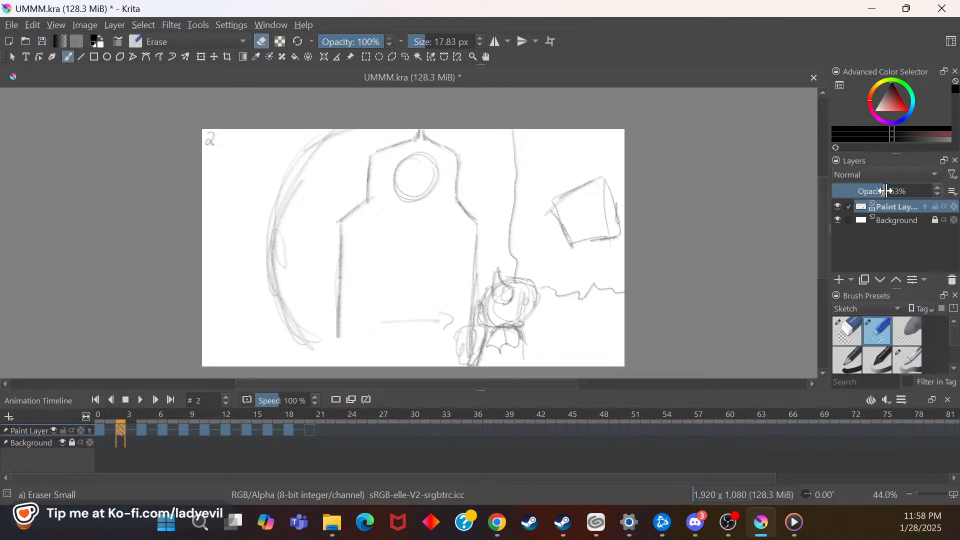
left_click(101, 432)
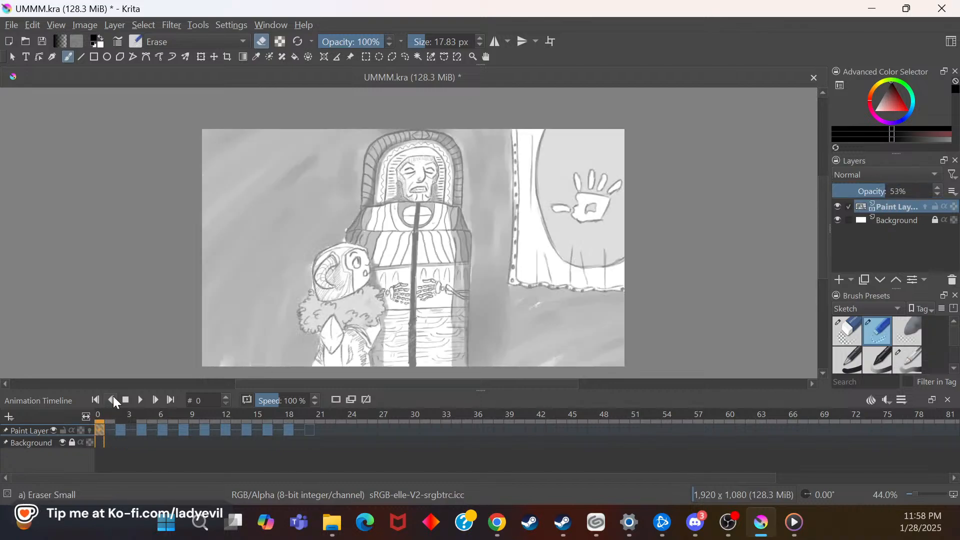
right_click(901, 206)
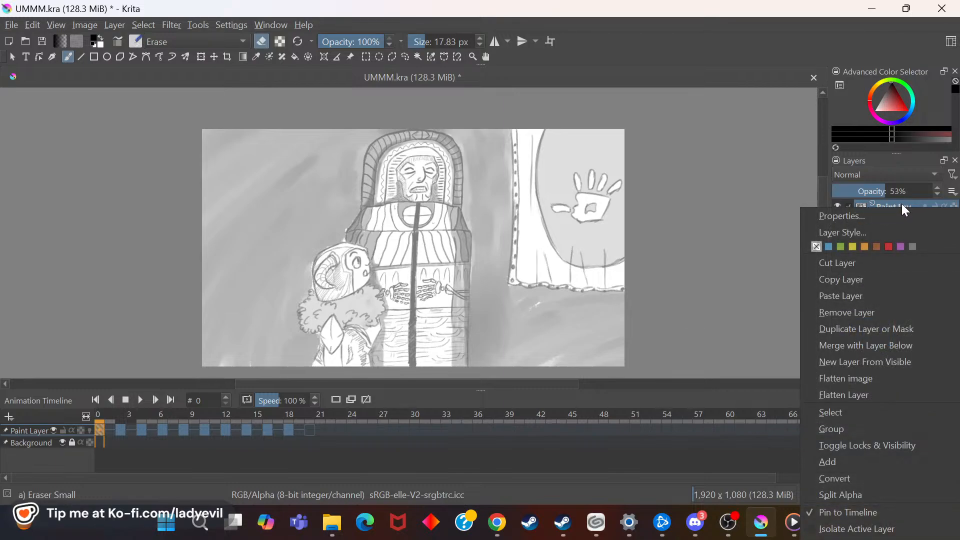
left_click(889, 283)
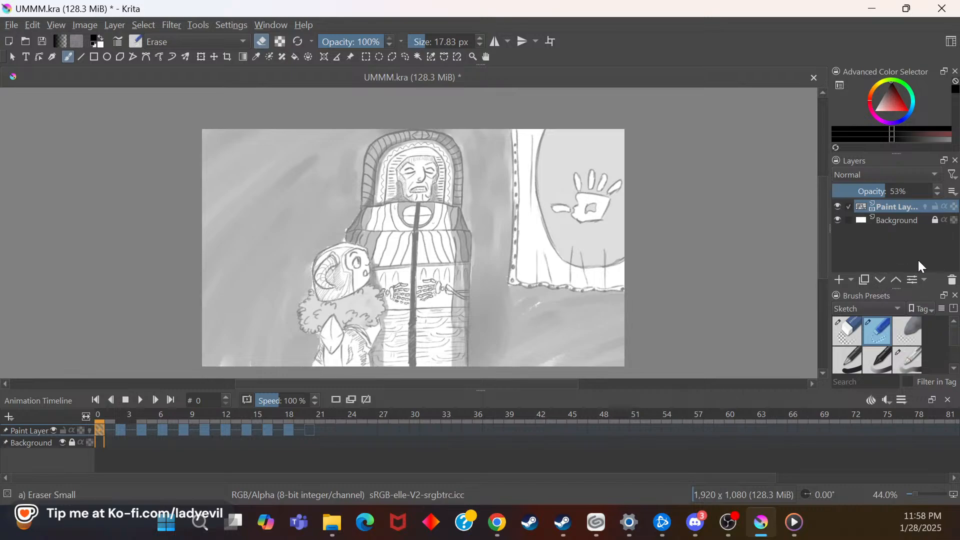
left_click(120, 430)
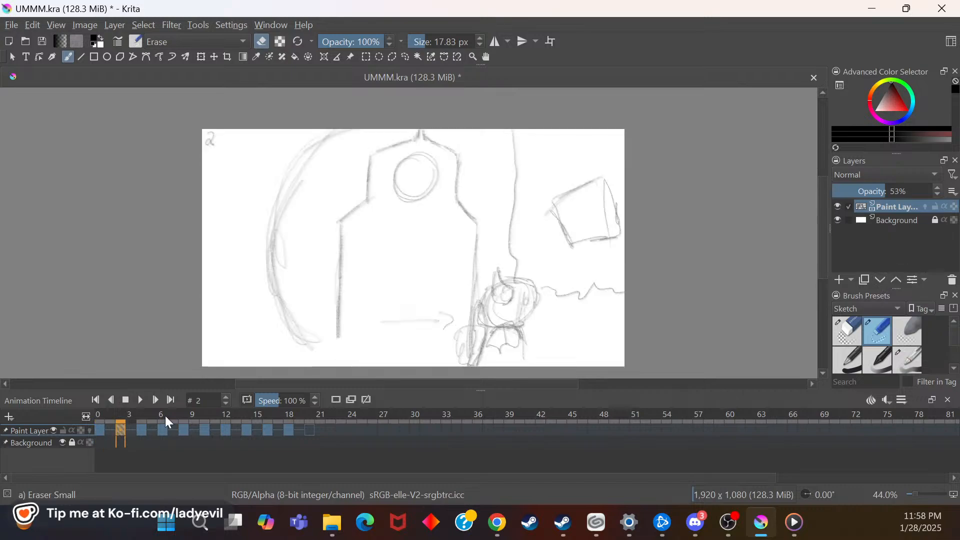
left_click(840, 281)
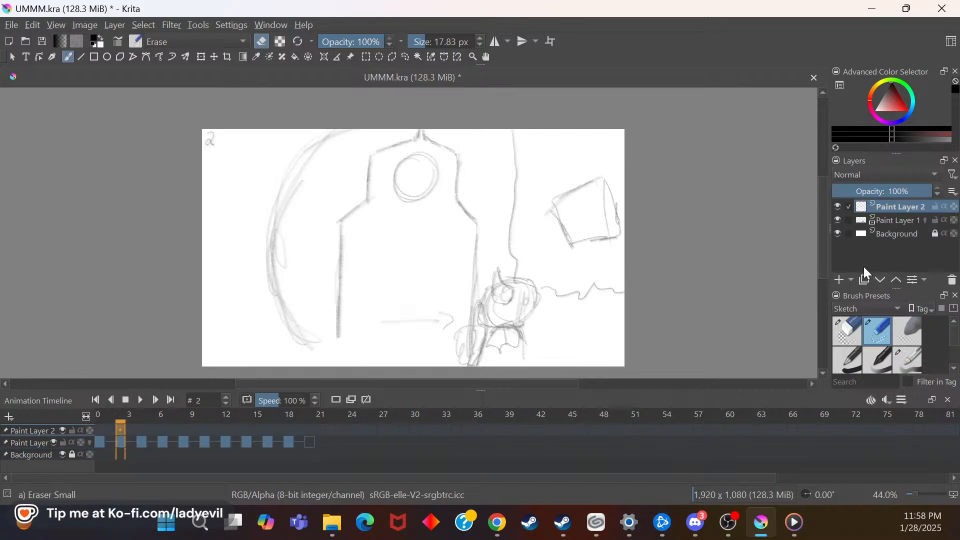
right_click(918, 210)
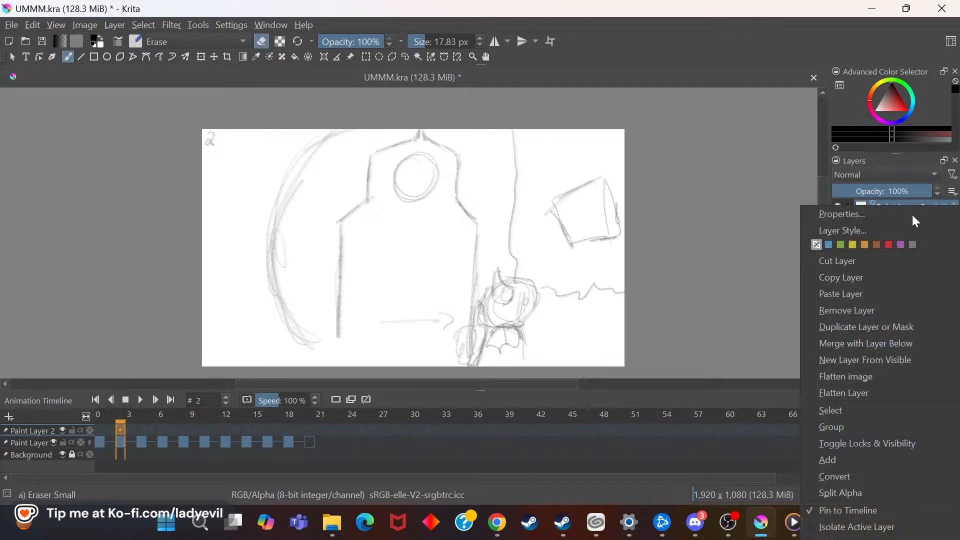
left_click(864, 302)
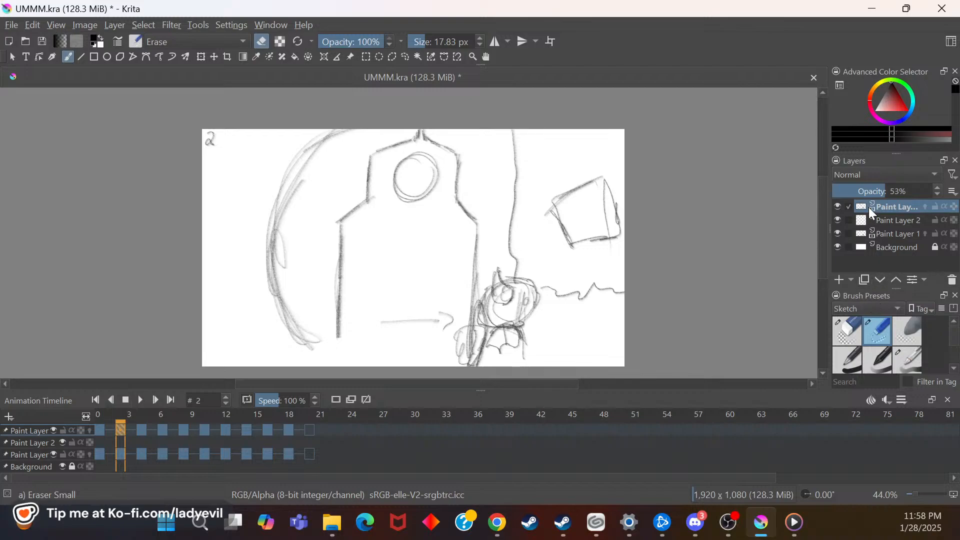
left_click(837, 207)
left_click(837, 206)
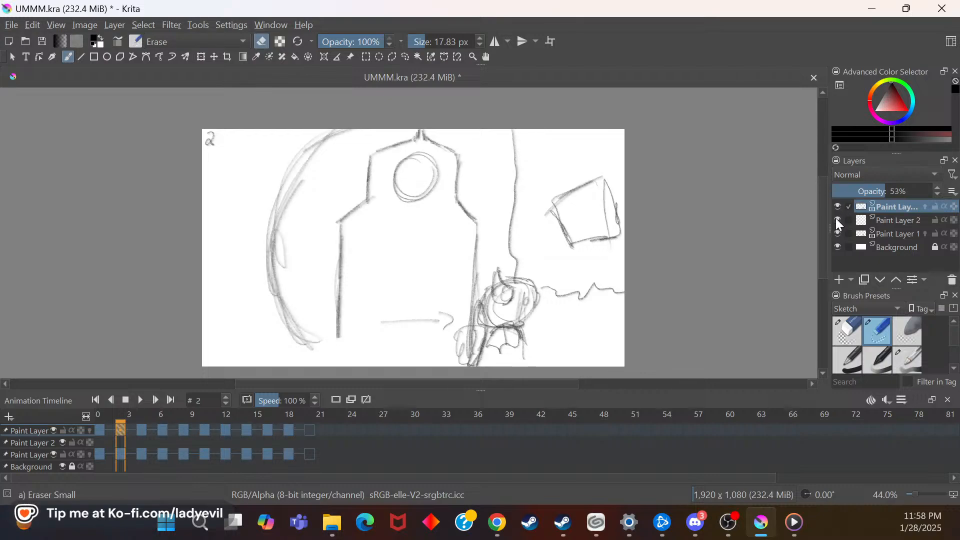
right_click(909, 209)
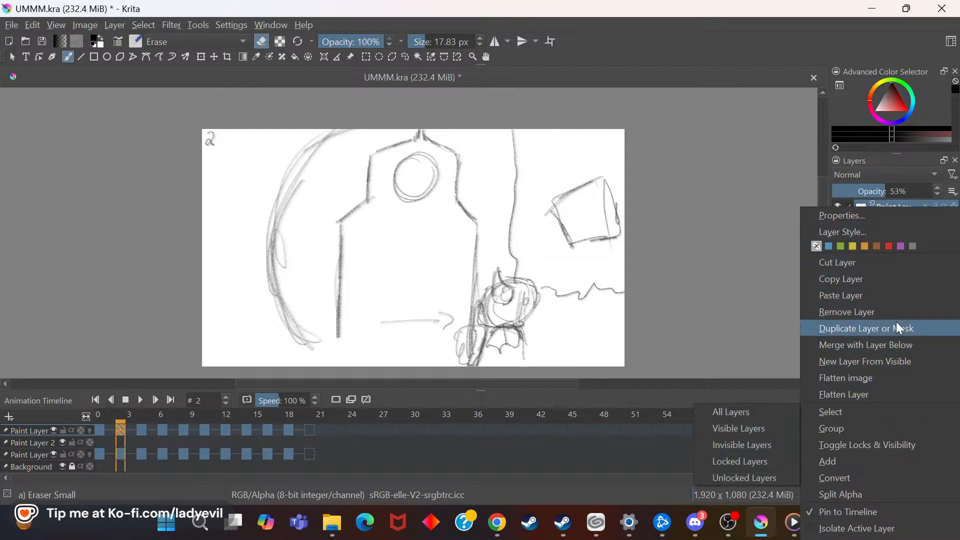
mouse_move(860, 463)
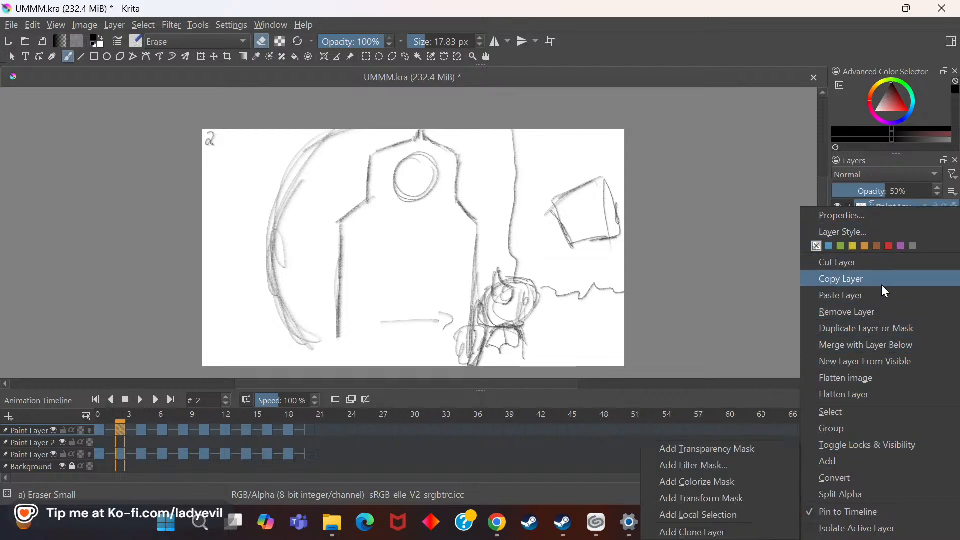
left_click(873, 314)
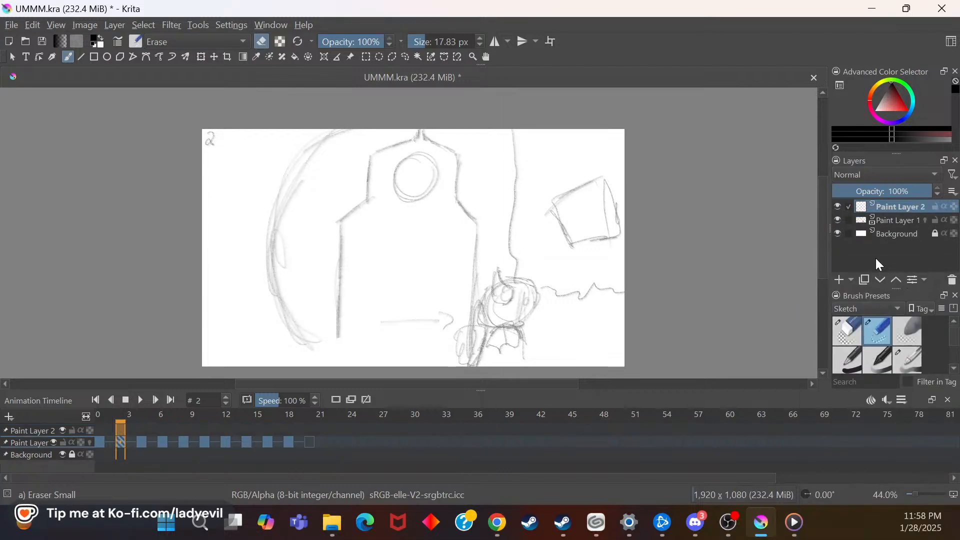
Step: Compare the finished drawing at frame 0 of Paint Layer 1 with the frame 2 sketch, ending on Paint Layer 2
left_click(925, 220)
left_click(97, 445)
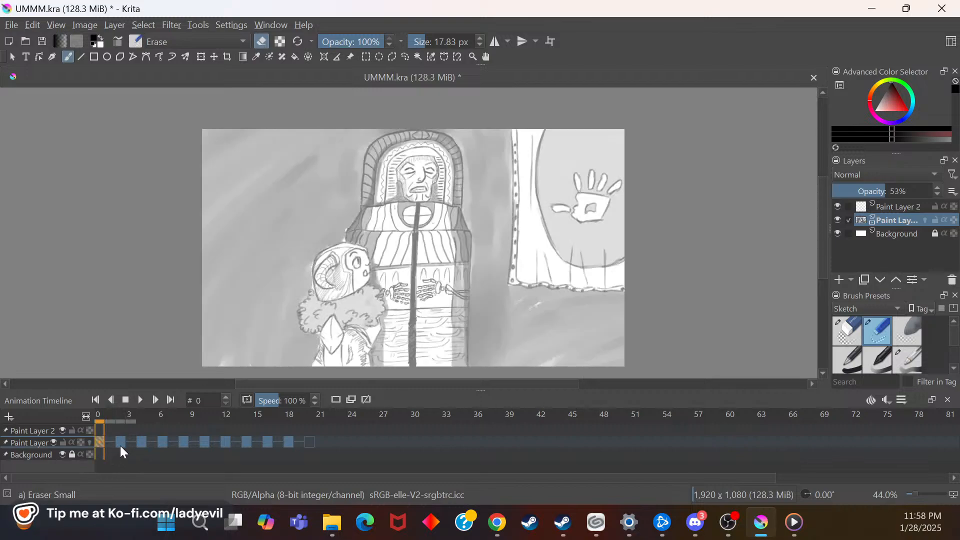
left_click(120, 445)
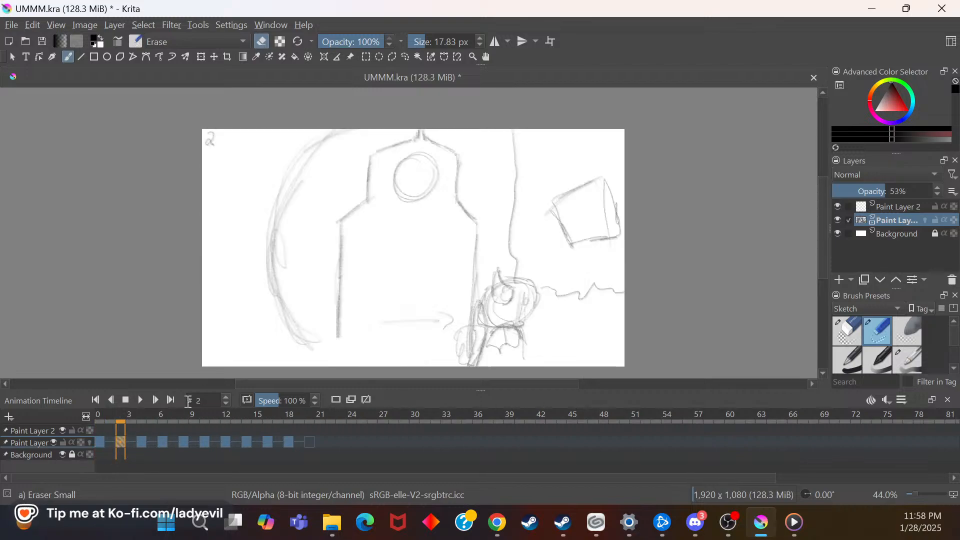
left_click(901, 210)
mouse_move(909, 231)
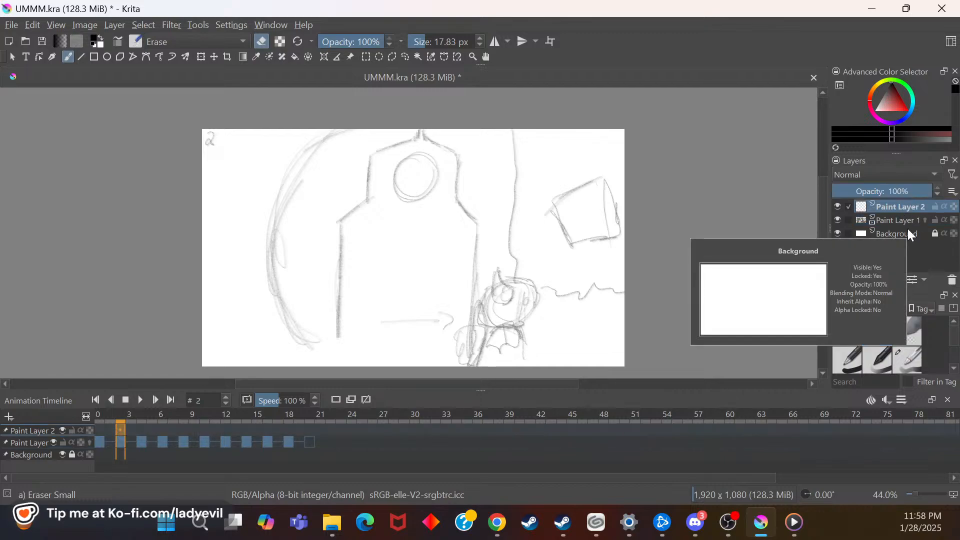
key("alt+Tab")
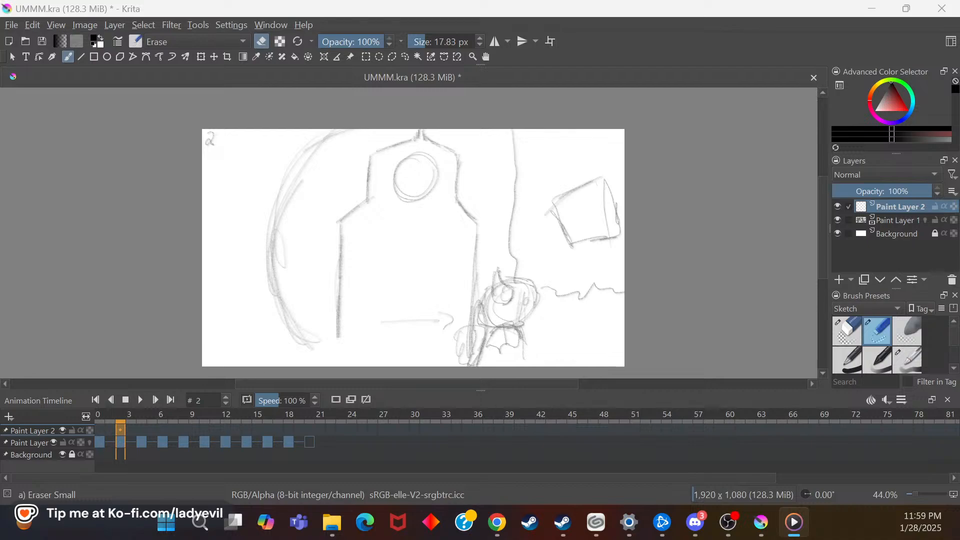
Step: Draw the small character's oval eye and the short brow above it on Paint Layer 2 at frame 2, using Pencil-3 Large 4B
right_click(405, 245)
left_click_drag(367, 358, 386, 358)
left_click(414, 308)
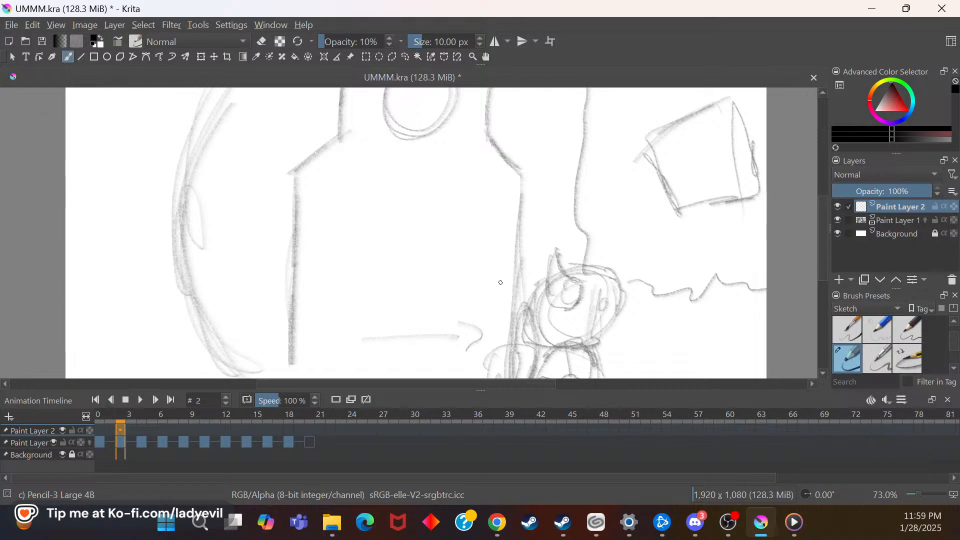
scroll(827, 212, "up", 2)
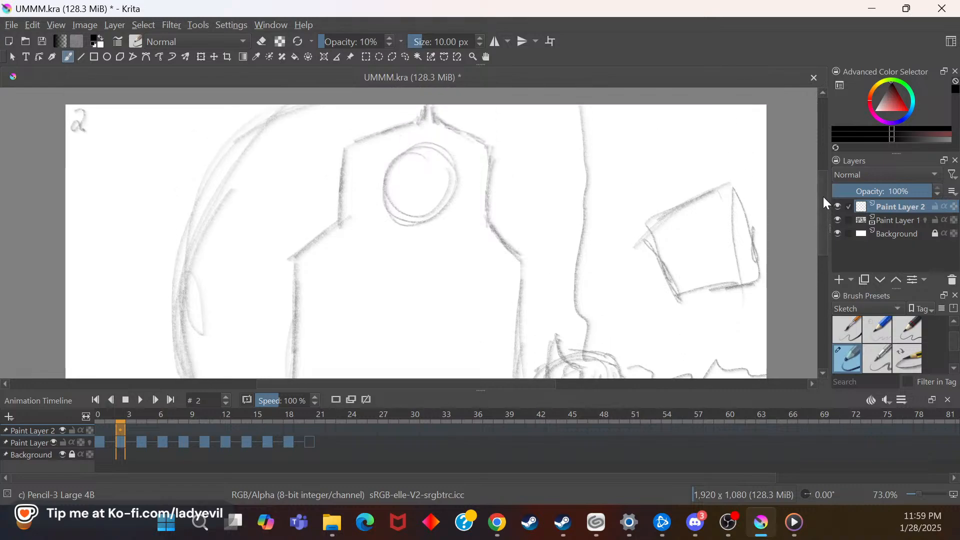
scroll(826, 248, "down", 6)
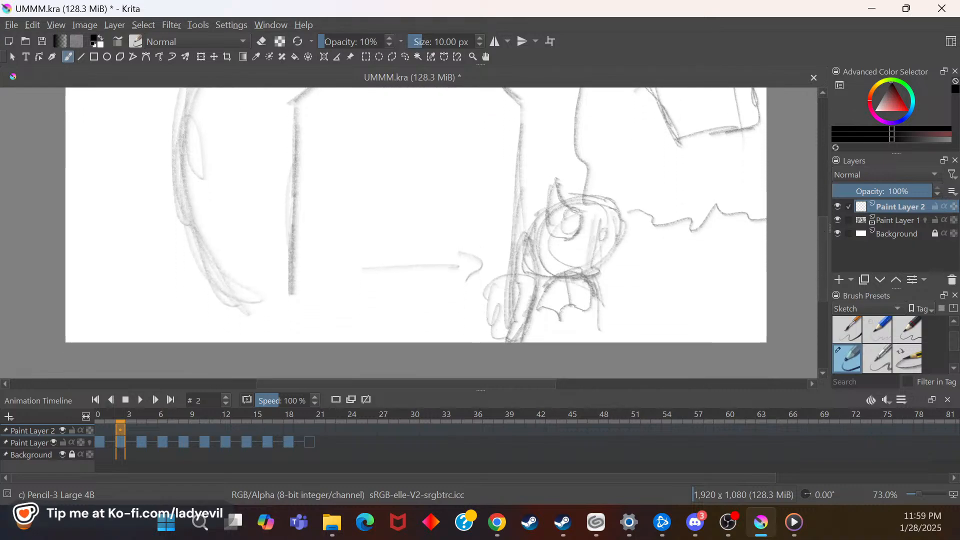
right_click(603, 244)
left_click_drag(578, 362, 592, 362)
left_click(708, 306)
left_click_drag(519, 387, 574, 388)
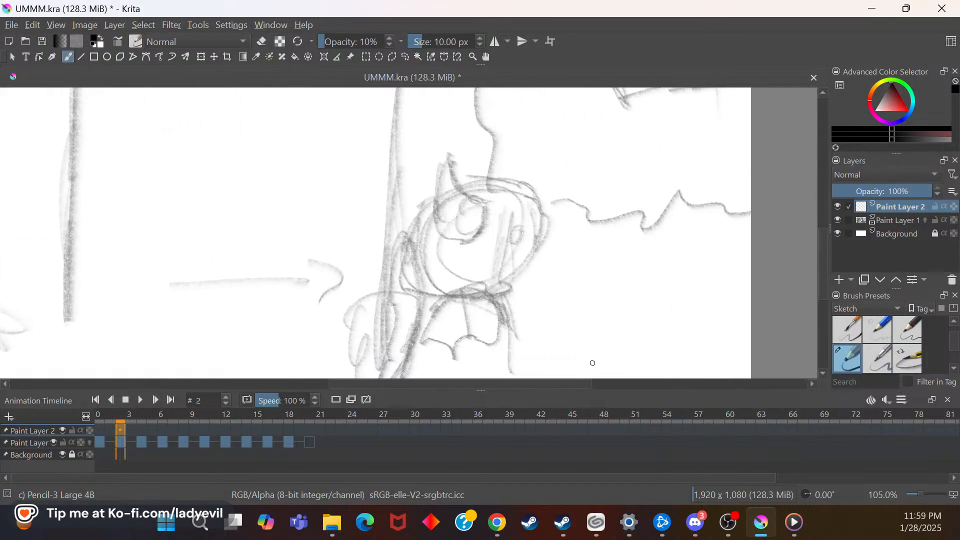
mouse_move(517, 216)
left_mouse_down()
mouse_move(520, 236)
mouse_move(526, 219)
mouse_move(518, 216)
left_mouse_up()
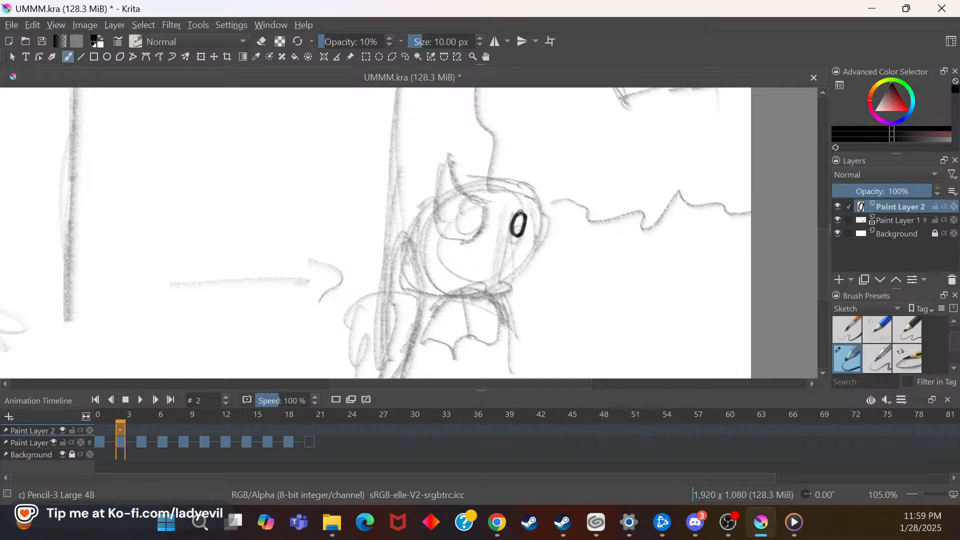
mouse_move(529, 208)
left_mouse_down()
mouse_move(516, 206)
mouse_move(528, 207)
left_mouse_up()
Step: Try outlining the character's face in profile, from the forehead beside the eye down around to the chin
mouse_move(540, 200)
left_mouse_down()
mouse_move(539, 252)
mouse_move(527, 264)
mouse_move(538, 258)
left_mouse_up()
left_click_drag(536, 261, 502, 274)
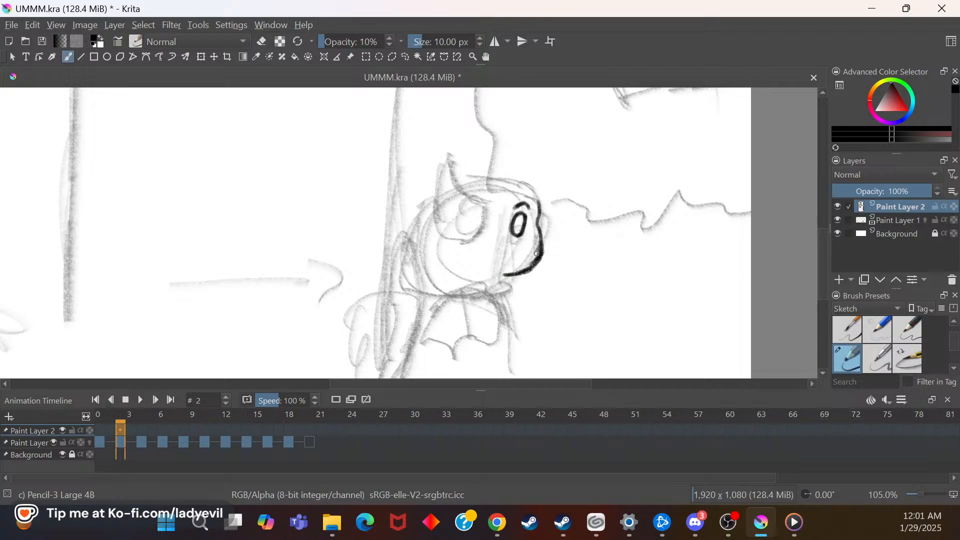
right_click(560, 241)
left_click(565, 178)
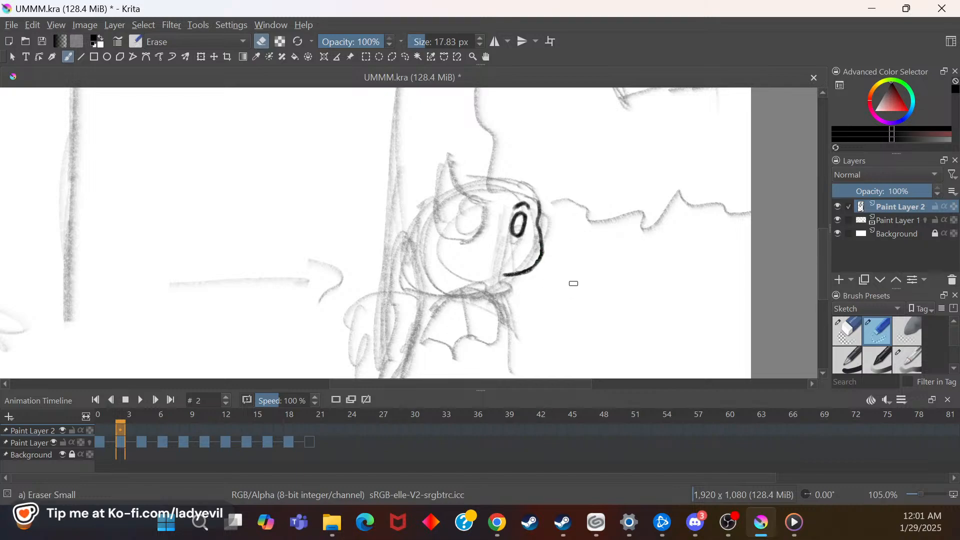
right_click(571, 237)
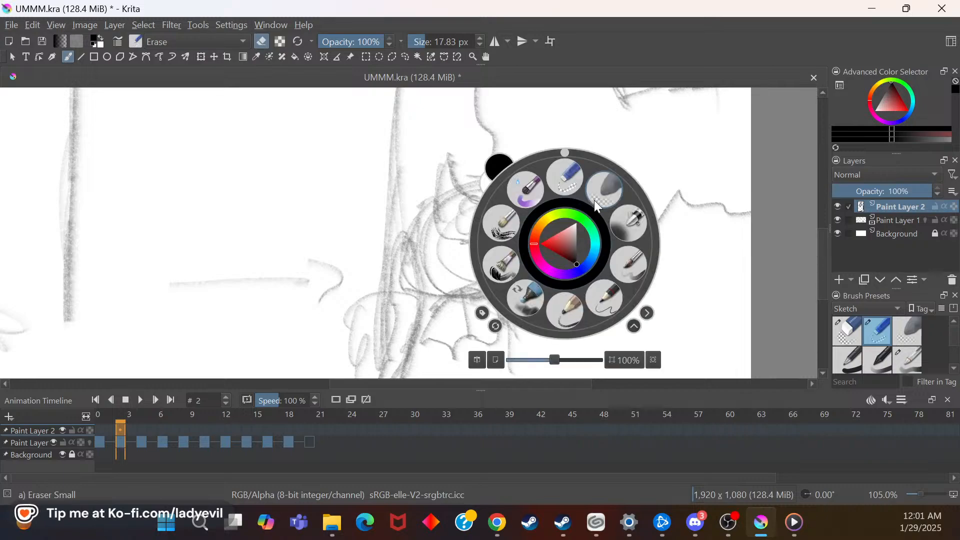
left_click(571, 298)
left_click_drag(541, 247, 525, 273)
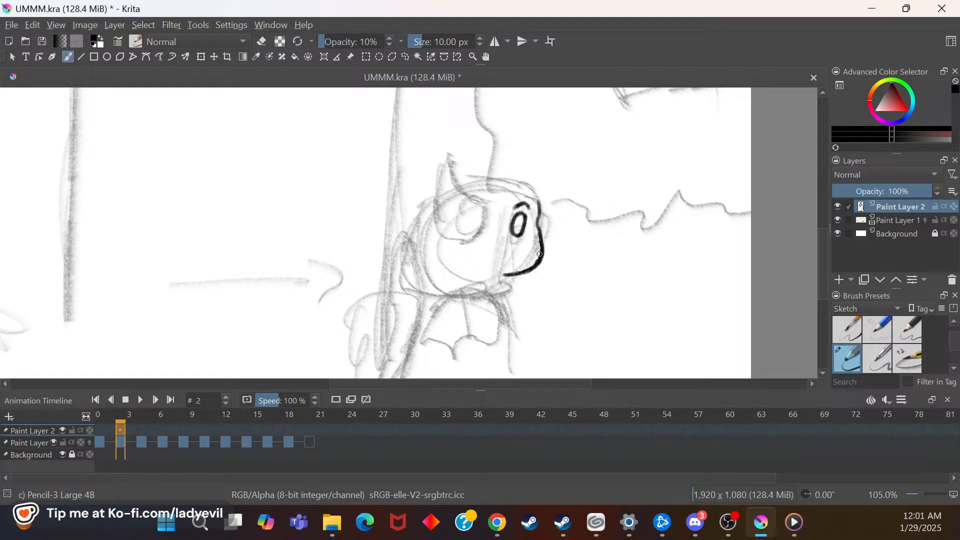
Step: Erase the face outline around the eye with Eraser Small enlarged to 25.83 px
right_click(548, 210)
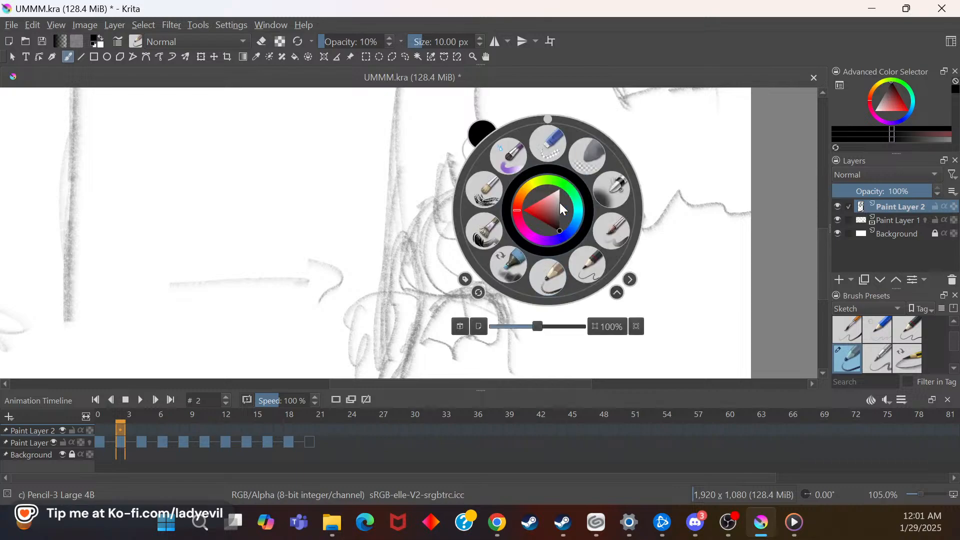
left_click(557, 147)
left_click(480, 38)
left_click(481, 38)
left_click(480, 38)
left_click(481, 38)
left_click(481, 38)
left_click(481, 38)
left_click(481, 38)
left_click(481, 38)
mouse_move(526, 267)
left_mouse_down()
mouse_move(518, 274)
mouse_move(535, 262)
mouse_move(527, 259)
mouse_move(540, 221)
mouse_move(557, 208)
left_mouse_up()
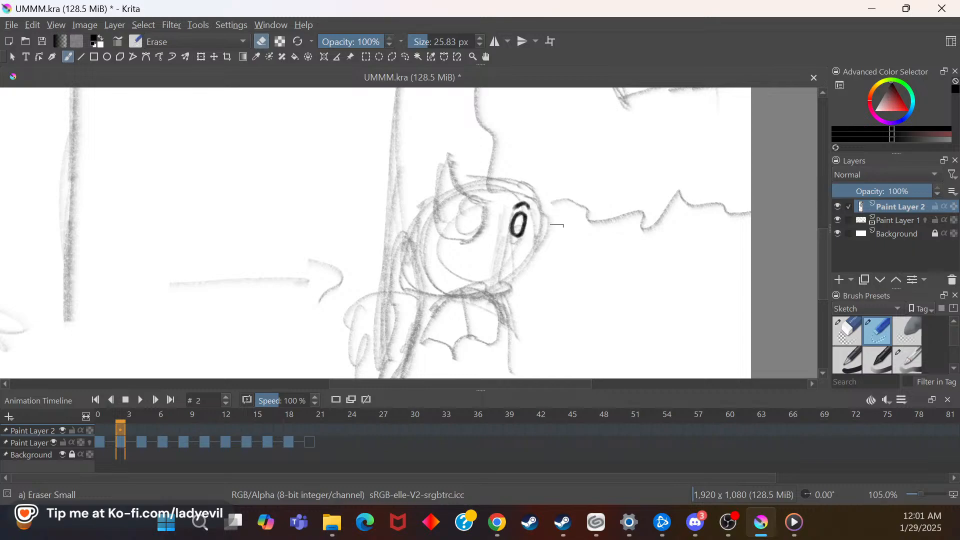
Step: Redraw the face's profile line from the forehead past the cheek to the chin with the 10 px Pencil-3 Large 4B
right_click(543, 251)
left_click(549, 296)
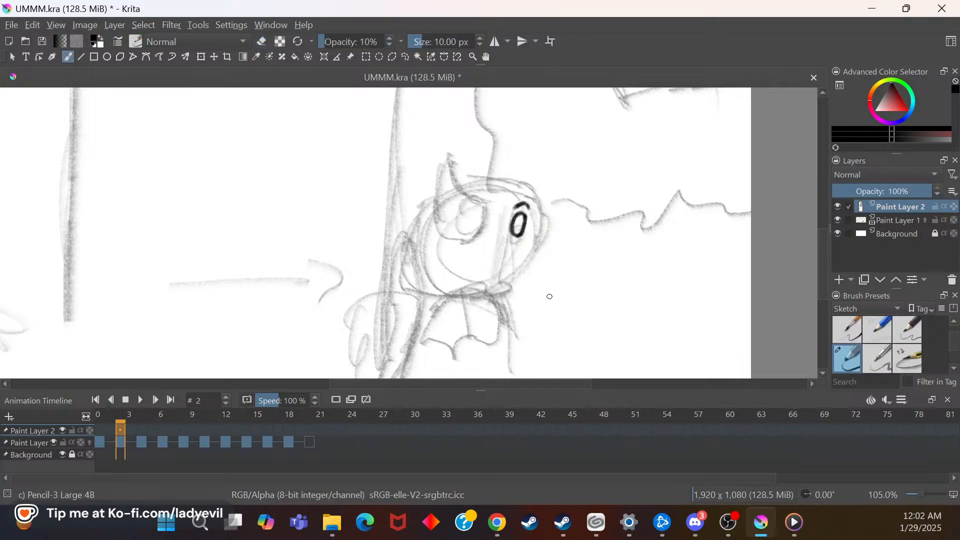
right_click(563, 243)
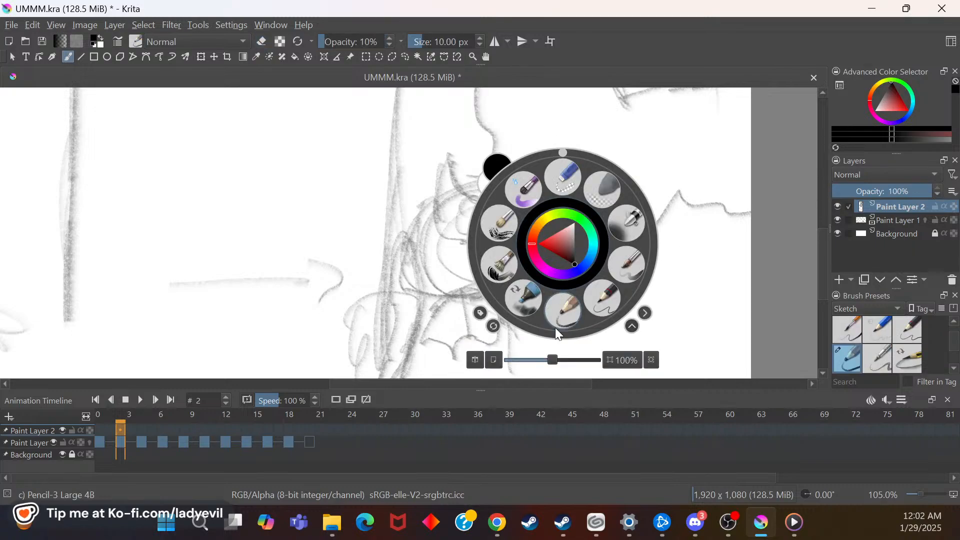
left_click(555, 361)
left_click_drag(556, 362, 572, 356)
left_click(705, 291)
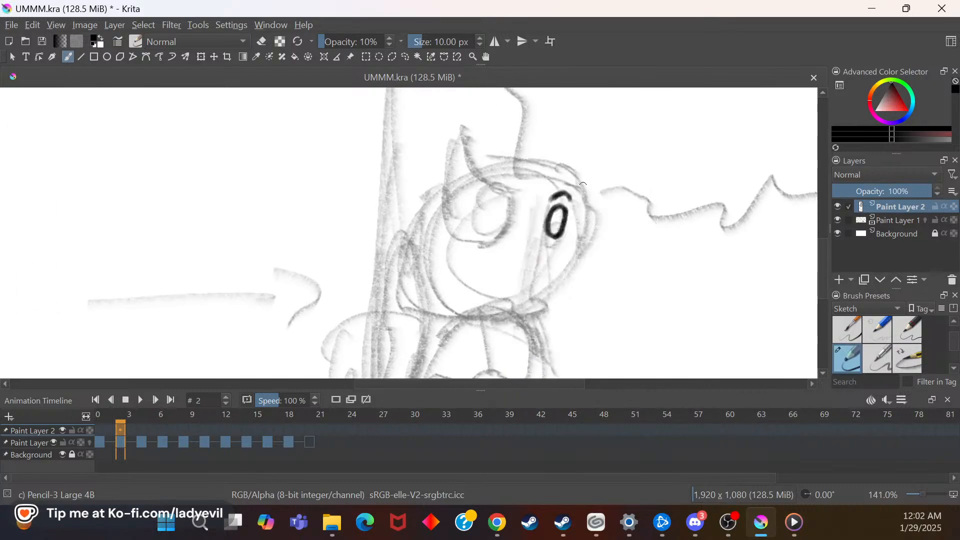
mouse_move(576, 183)
left_mouse_down()
mouse_move(593, 247)
mouse_move(590, 206)
mouse_move(589, 259)
mouse_move(570, 284)
mouse_move(593, 255)
mouse_move(585, 268)
left_mouse_up()
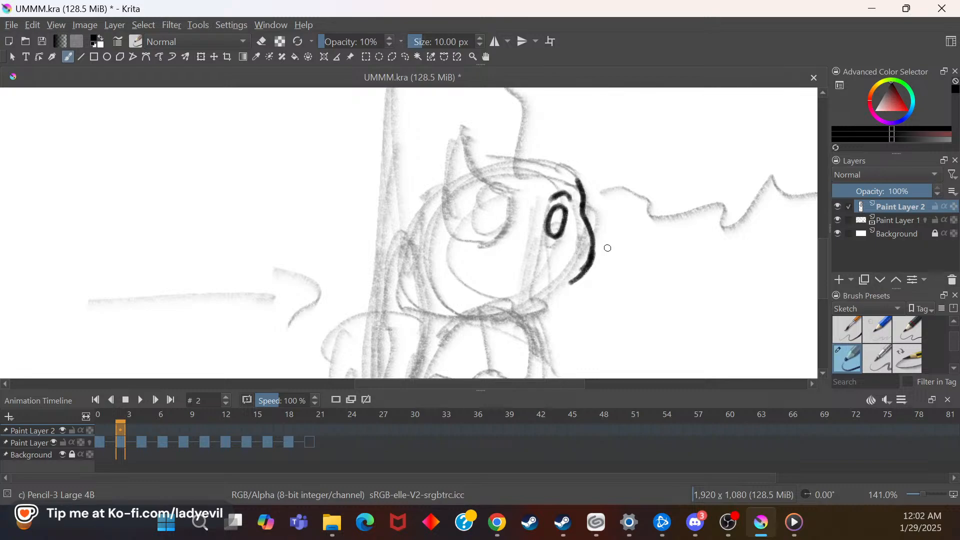
mouse_move(586, 271)
left_mouse_down()
mouse_move(584, 273)
mouse_move(537, 294)
mouse_move(558, 288)
mouse_move(530, 295)
left_mouse_up()
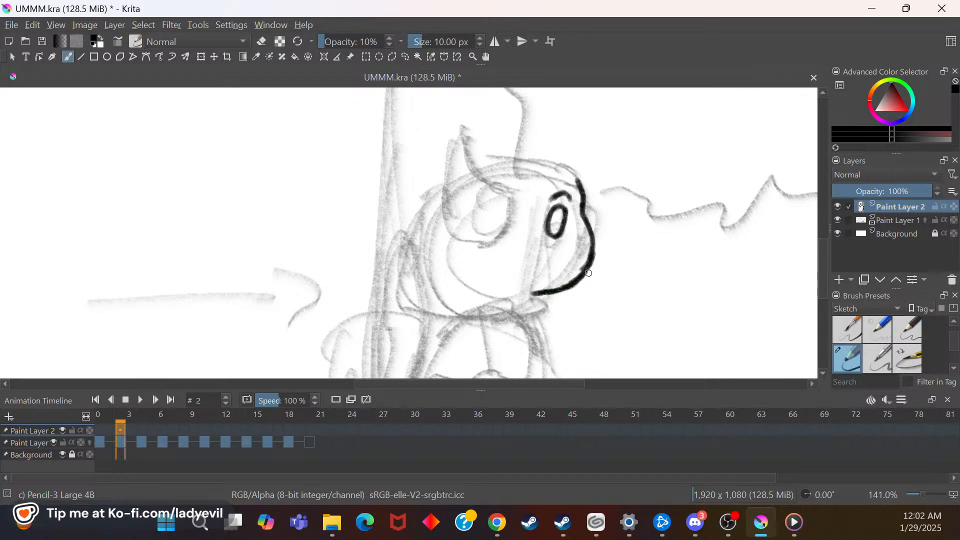
Step: Reduce the Eraser Small brush size to 16.34 px
right_click(599, 244)
left_click(601, 176)
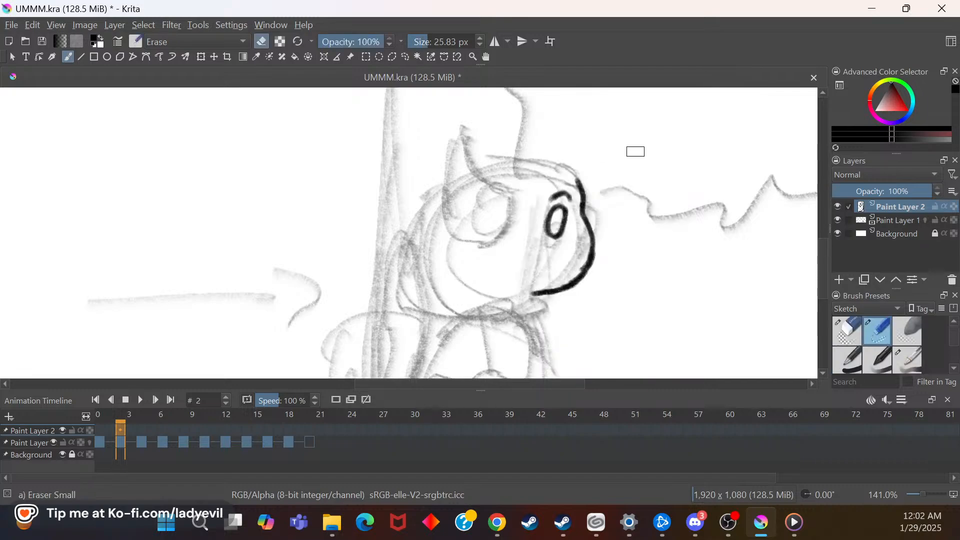
left_click_drag(431, 46, 422, 46)
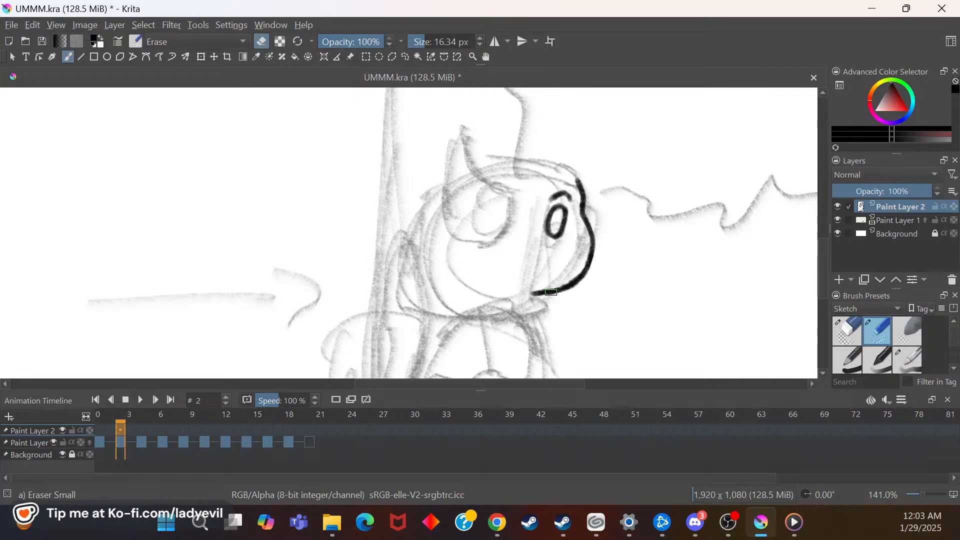
Step: Try drawing the character's mouth below the eye with the 10 px pencil, and erase the attempt
right_click(571, 244)
left_click(557, 306)
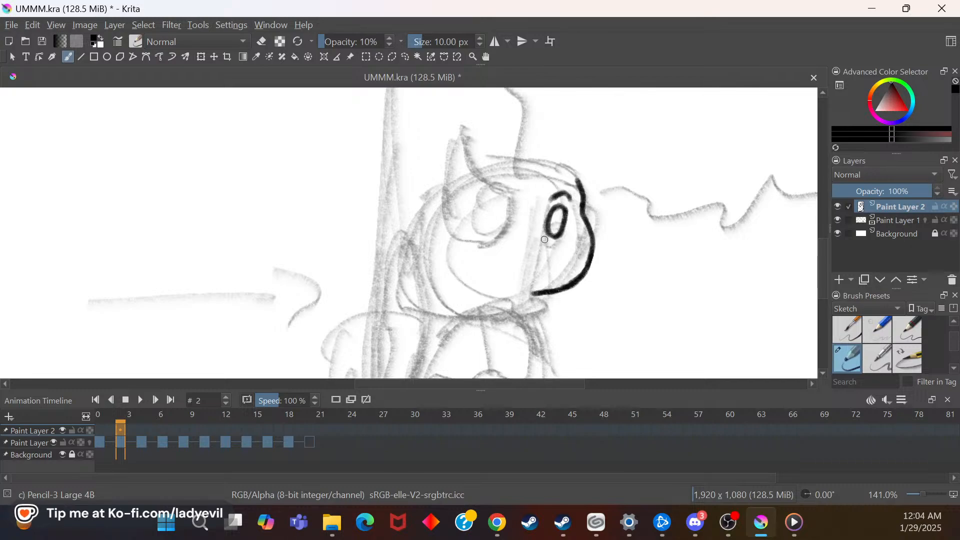
left_click_drag(560, 272, 558, 263)
right_click(583, 279)
left_click(576, 173)
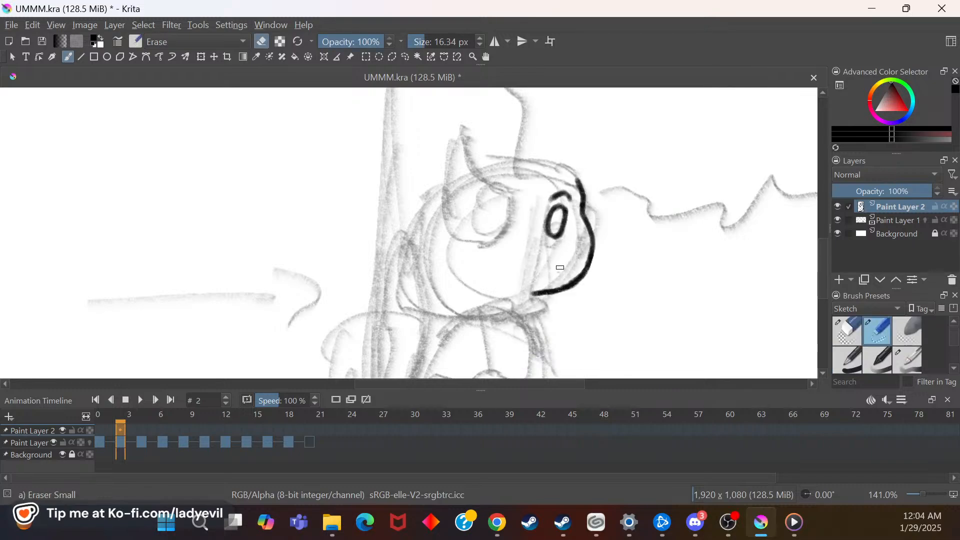
Step: Draw a small rounded mouth below the eye with Pencil-3 Large 4B reduced to 5 px
right_click(569, 198)
left_click(531, 255)
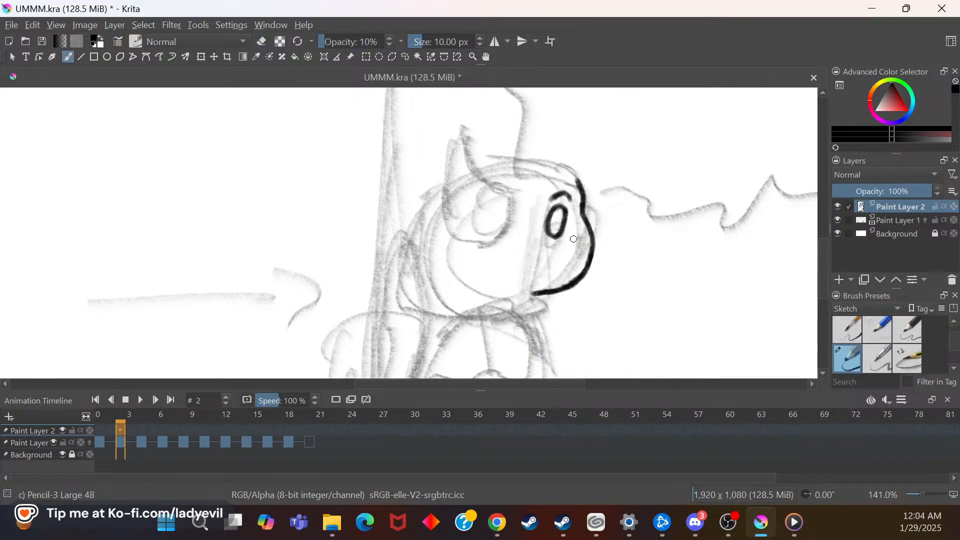
left_click(479, 44)
left_click(480, 44)
left_click(479, 44)
left_click(480, 43)
left_click_drag(559, 274, 563, 261)
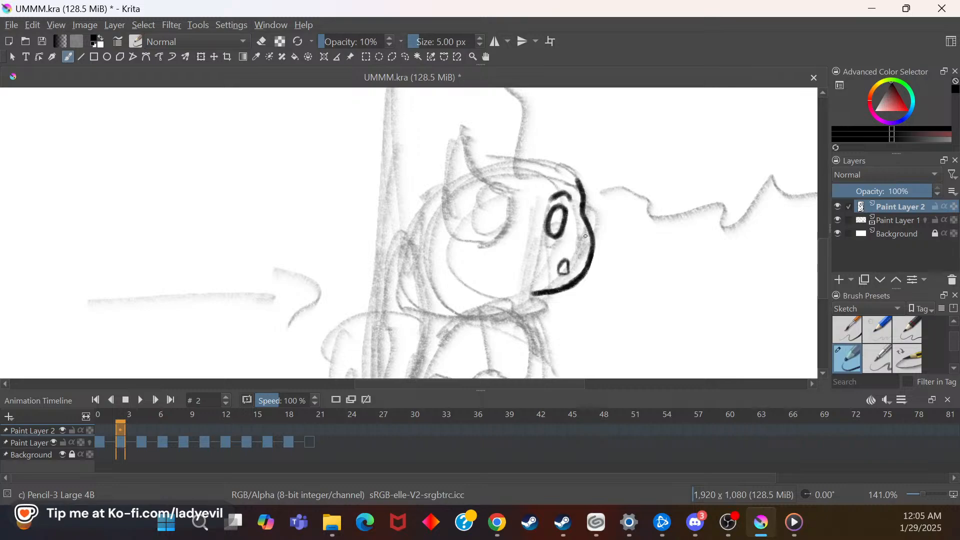
Step: Set the pencil size to 8 px and show the finished drawing at frame 0 of Paint Layer 1 for reference
left_click(480, 38)
left_click(480, 38)
left_click(480, 38)
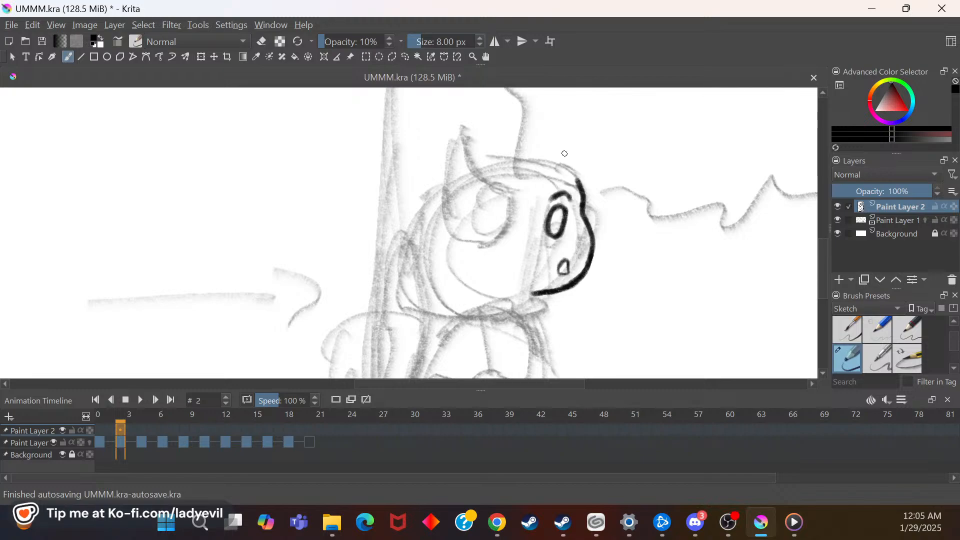
left_click(98, 445)
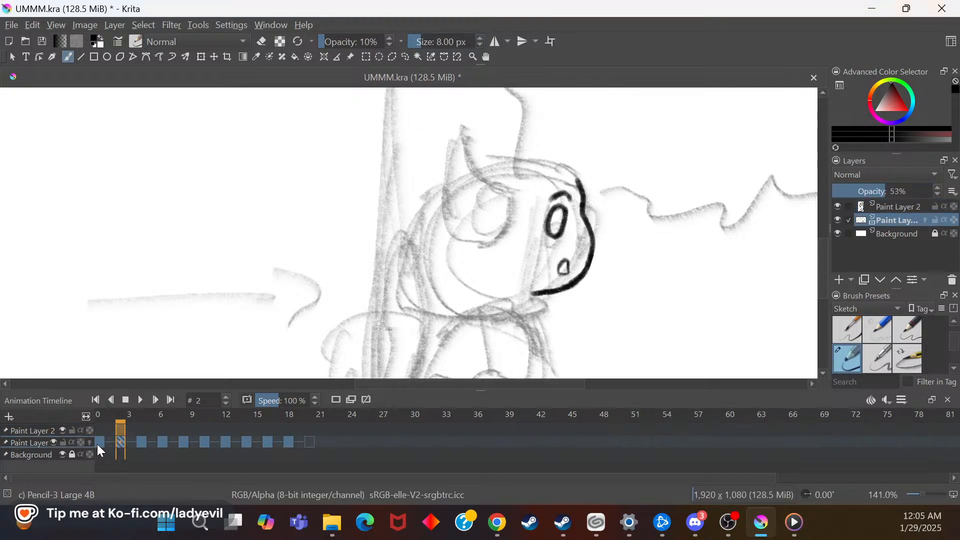
left_click(98, 443)
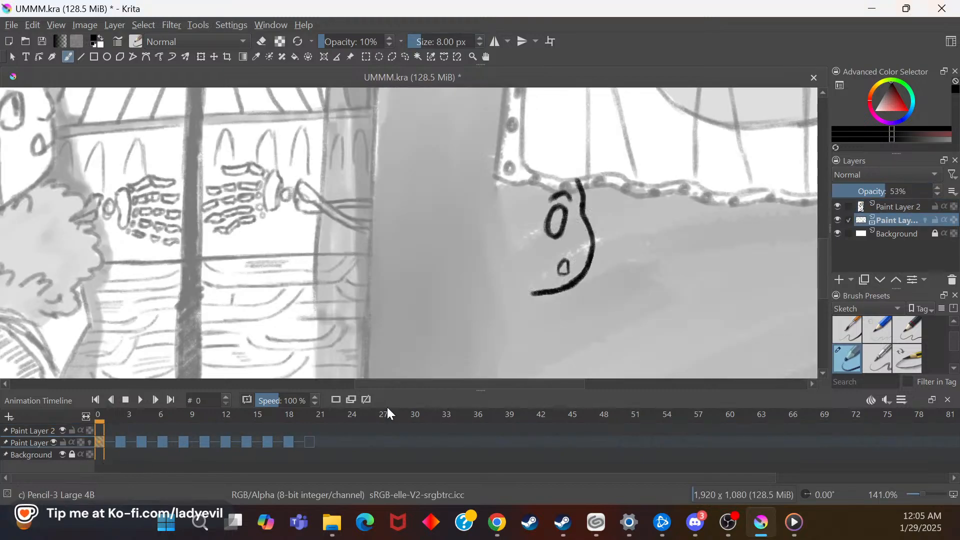
Step: Examine the finished character's horned helmet and face in the frame 0 drawing
mouse_move(588, 477)
left_mouse_down()
mouse_move(598, 478)
mouse_move(578, 474)
left_mouse_up()
left_click_drag(502, 387, 427, 386)
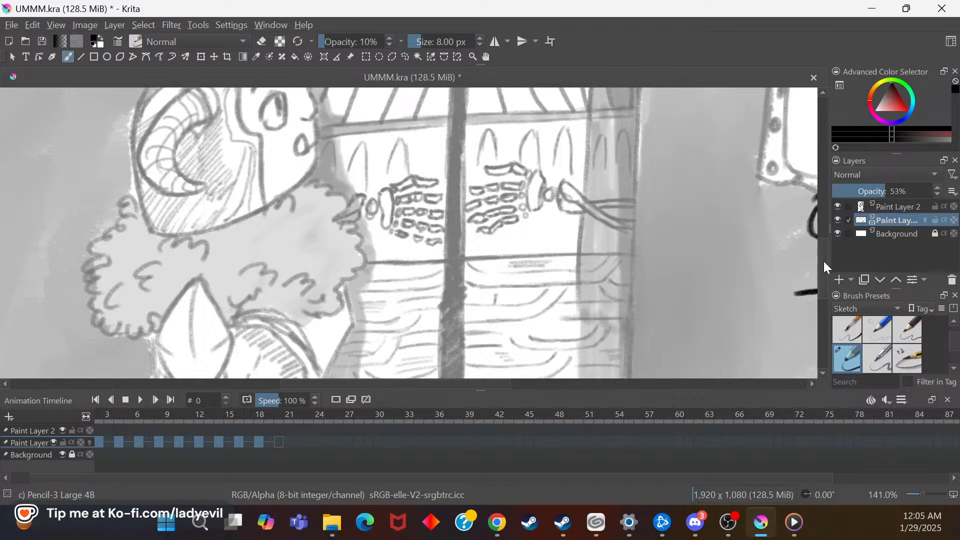
left_click_drag(824, 262, 826, 237)
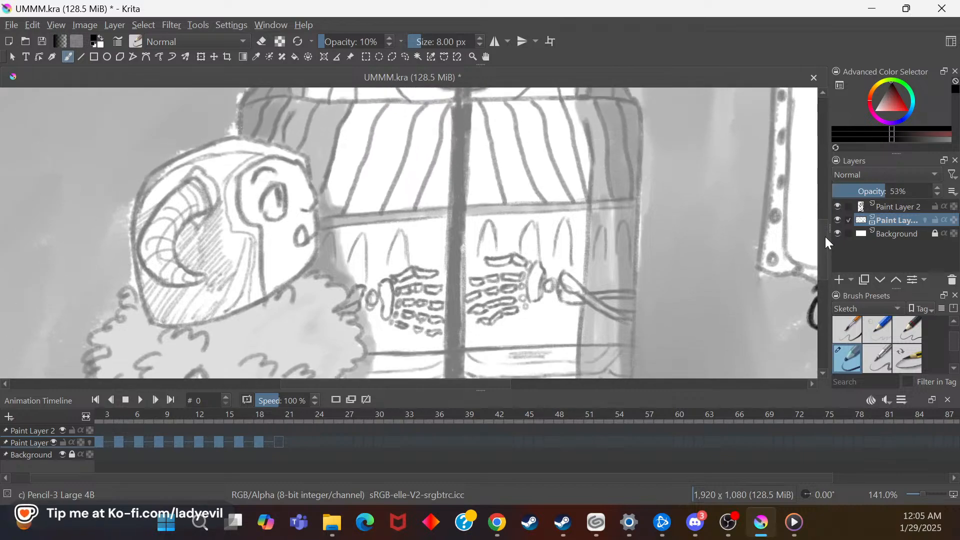
Step: Make Paint Layer 2 the active layer and return to the rough character sketch at frame 2
left_click(119, 442)
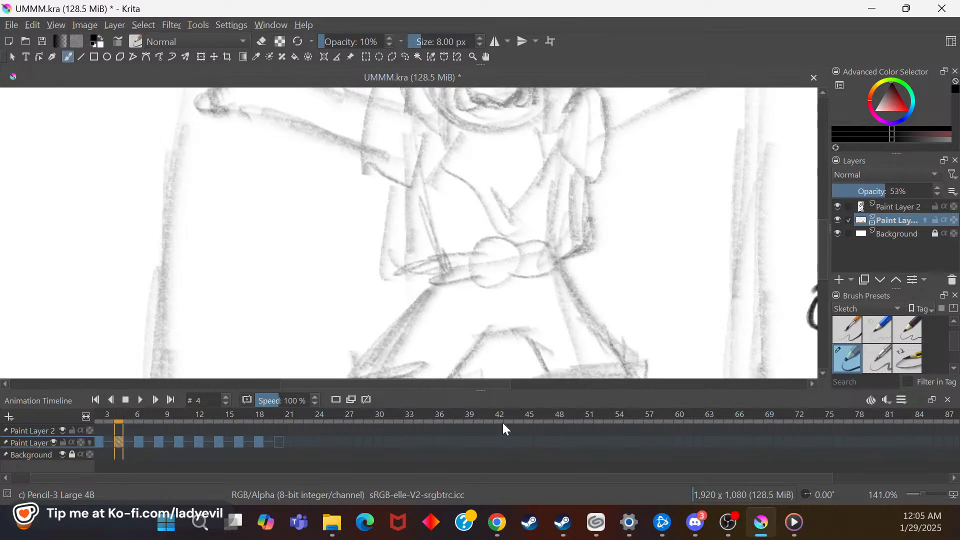
left_click_drag(384, 380, 455, 371)
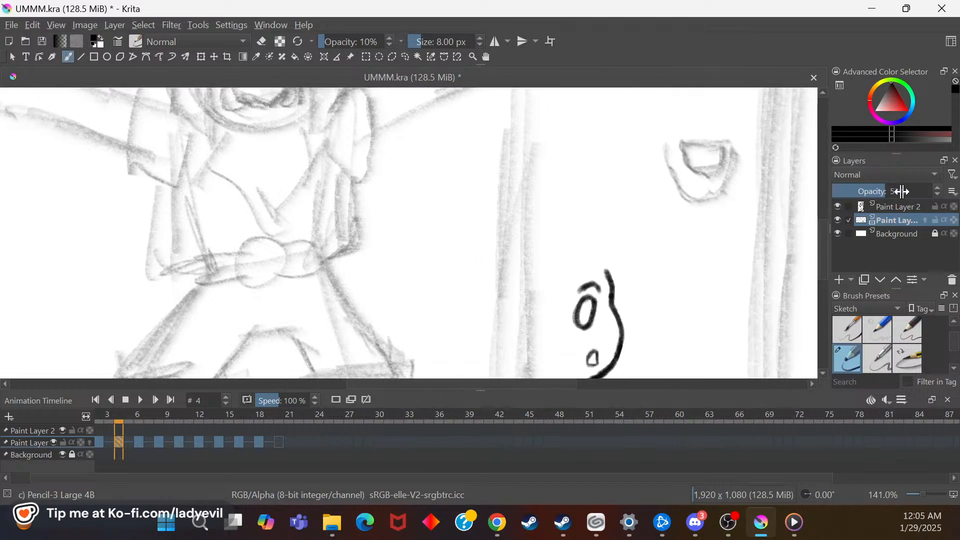
left_click(900, 207)
right_click(429, 318)
left_click_drag(423, 360, 384, 371)
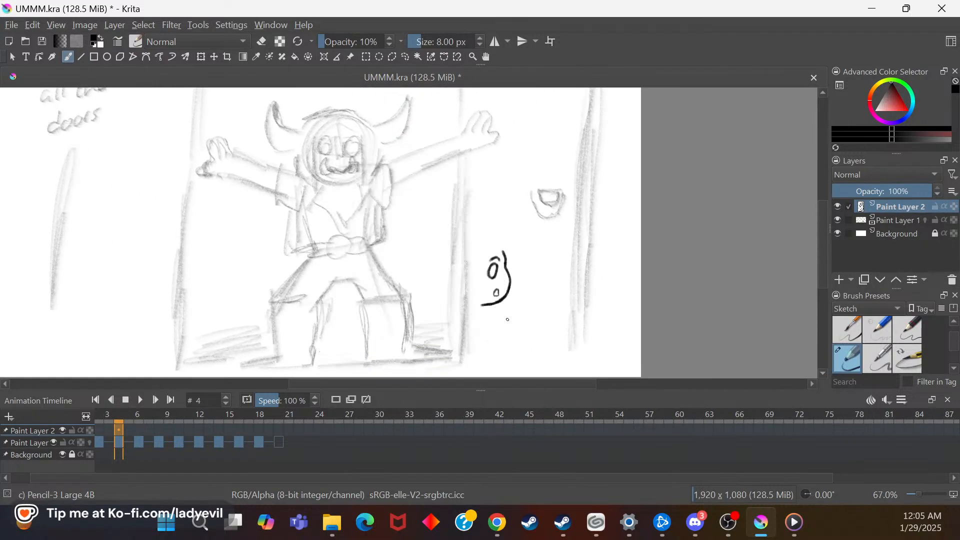
left_click(139, 442)
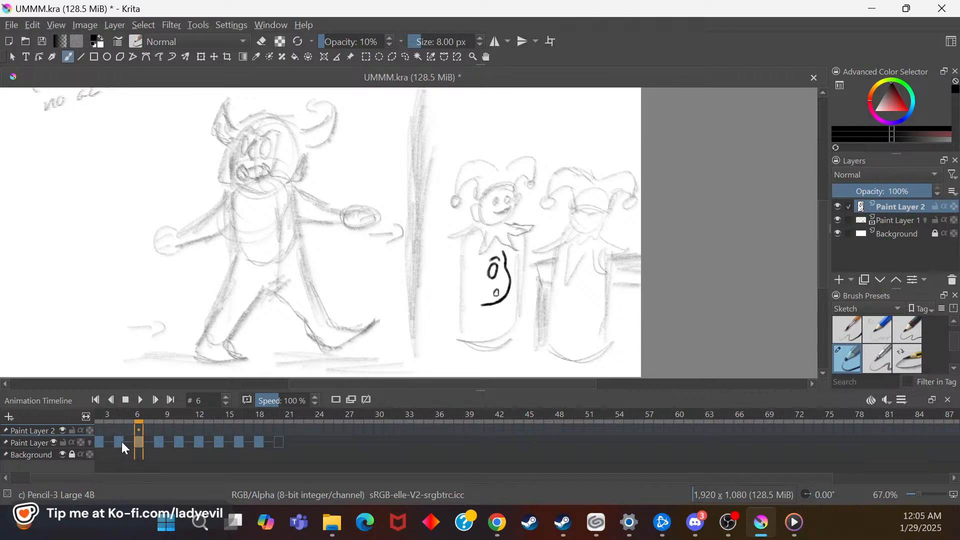
left_click(120, 442)
left_click(101, 442)
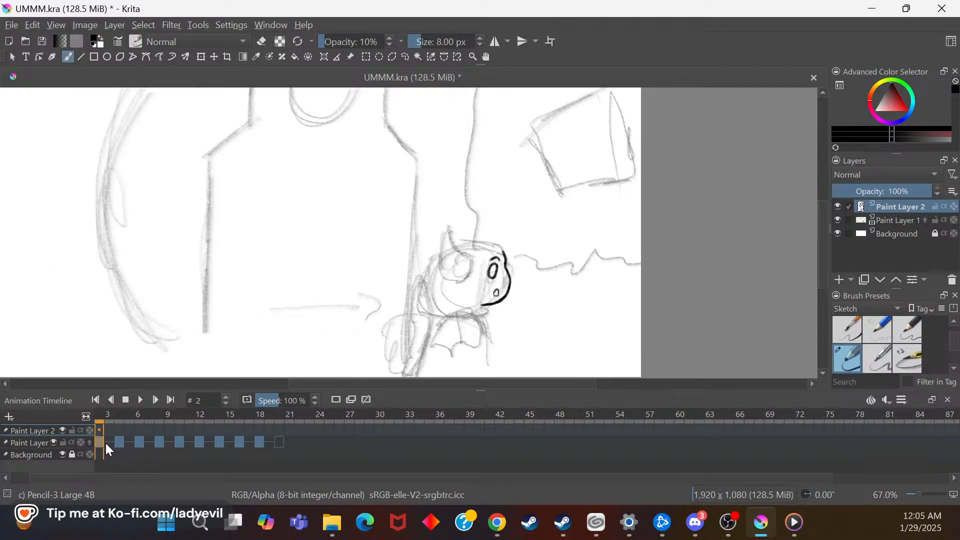
left_click_drag(417, 480, 301, 485)
left_click(99, 442)
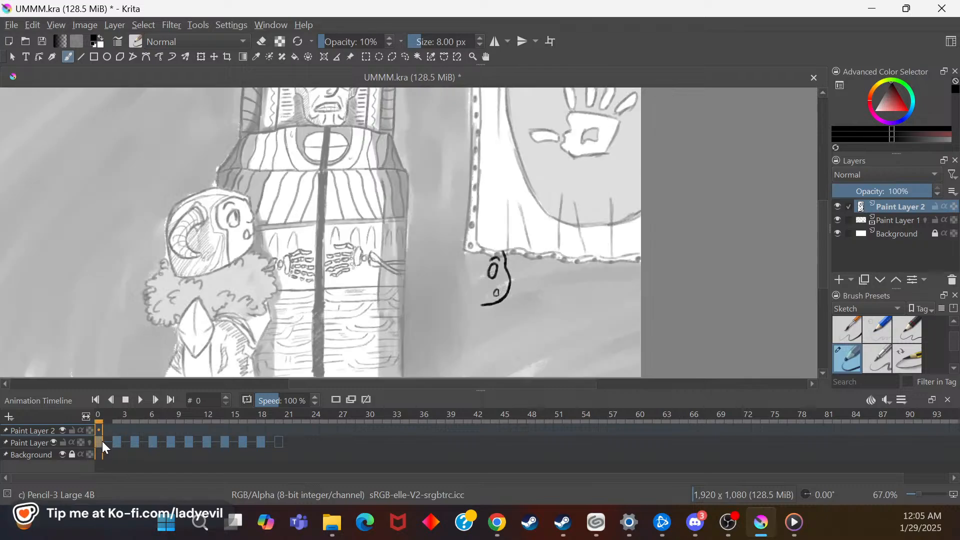
left_click(115, 441)
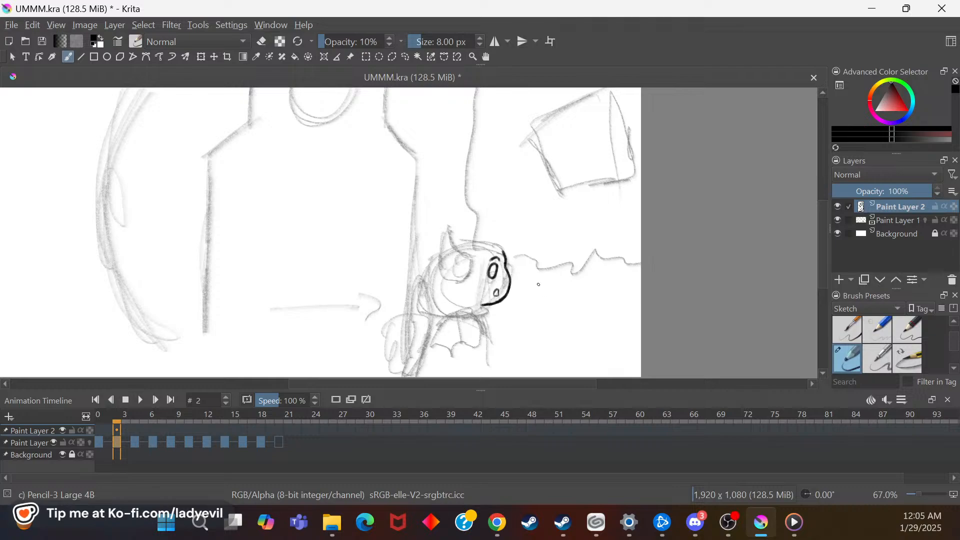
Step: Touch up the character's small mouth with Eraser Small at 16.34 px, and switch back to Pencil-3 Large 4B at 8 px
right_click(534, 302)
left_click_drag(502, 361, 525, 357)
left_click(658, 310)
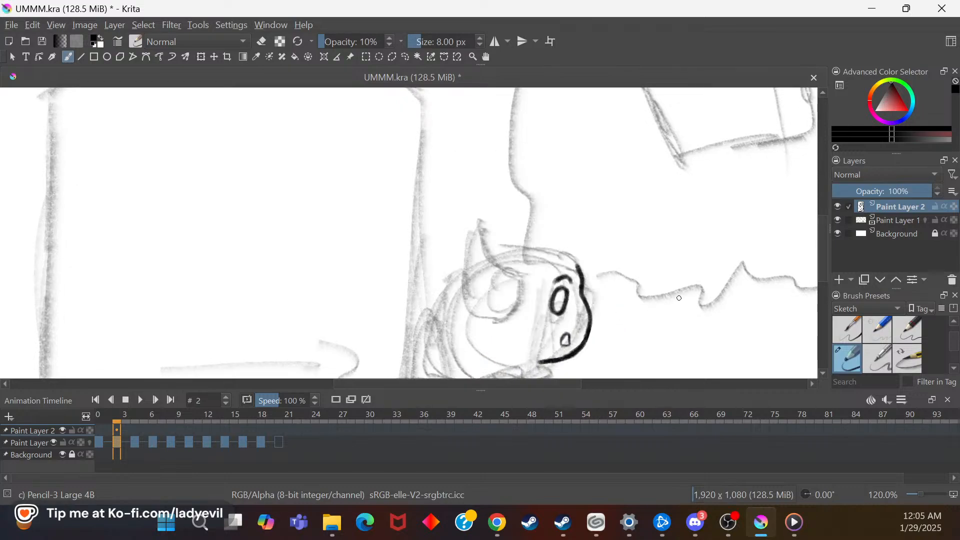
left_click_drag(823, 231, 823, 257)
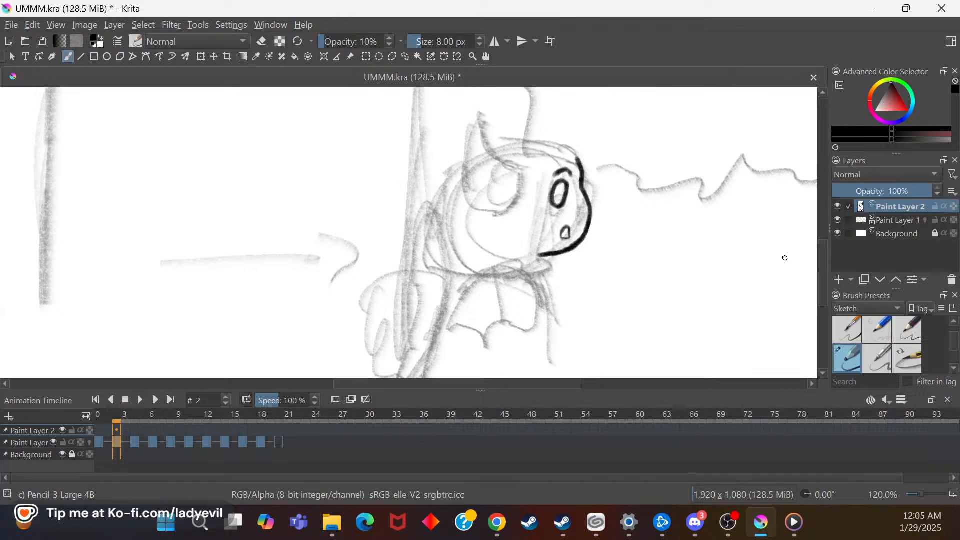
right_click(533, 274)
left_click_drag(526, 360, 548, 360)
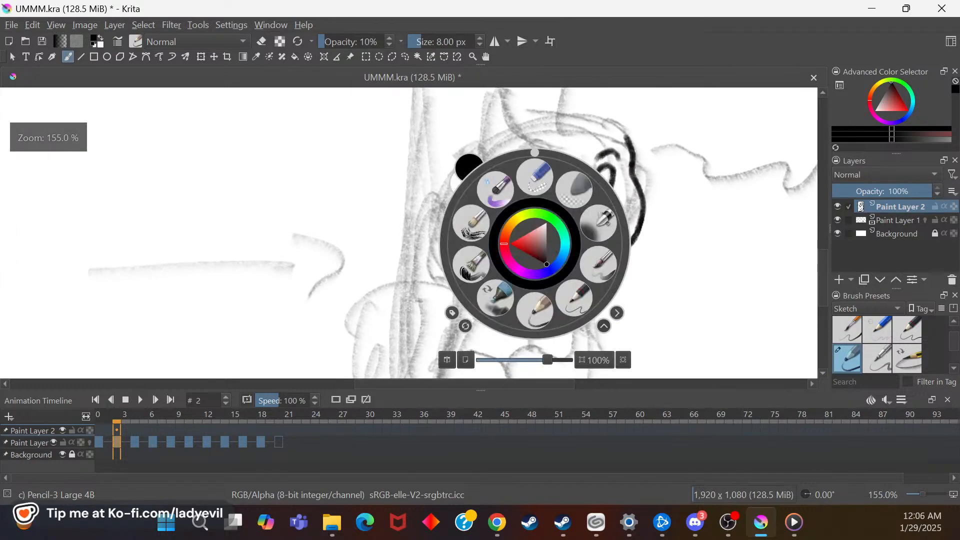
left_click(700, 286)
right_click(703, 244)
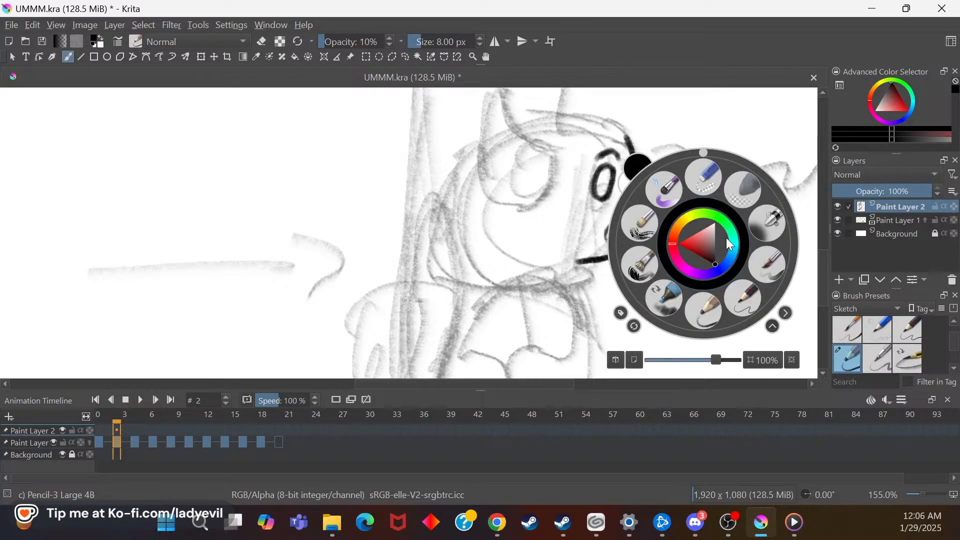
left_click(707, 178)
left_click_drag(707, 285, 698, 297)
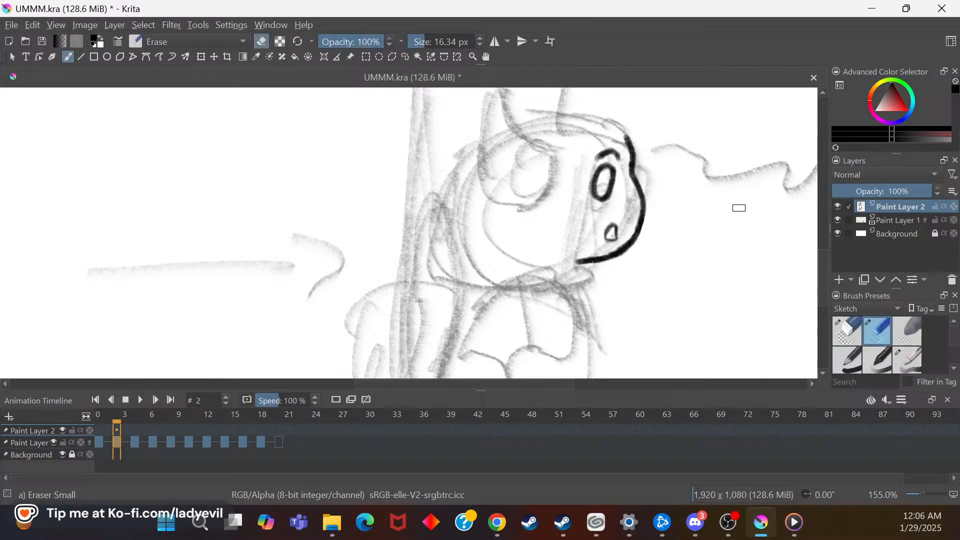
right_click(667, 280)
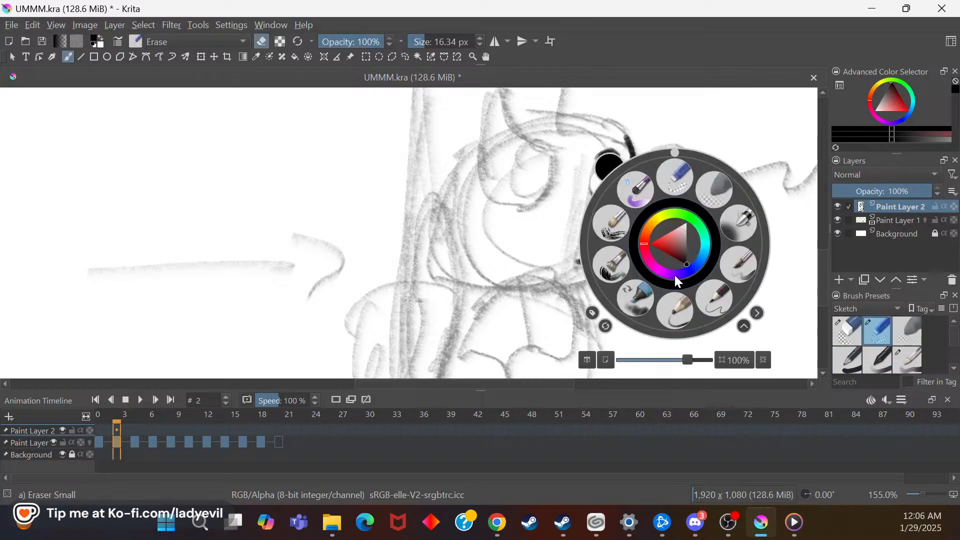
left_click(677, 307)
mouse_move(825, 275)
left_mouse_down()
mouse_move(827, 258)
mouse_move(827, 269)
left_mouse_up()
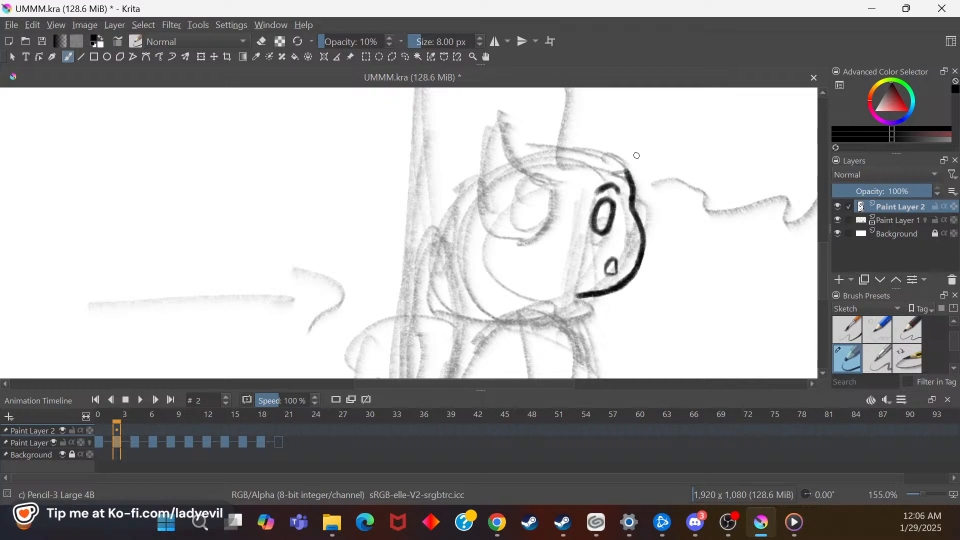
Step: Check the helmet in frame 0, and draw the edge of the face opening around the eye and mouth on frame 2
left_click(104, 449)
right_click(463, 262)
mouse_move(465, 350)
left_mouse_down()
mouse_move(450, 368)
mouse_move(461, 345)
left_mouse_up()
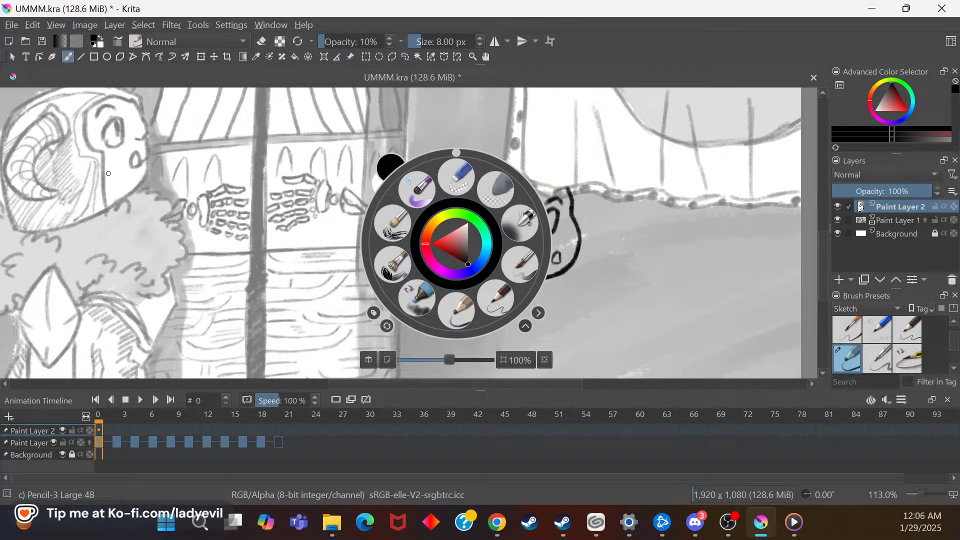
left_click(118, 442)
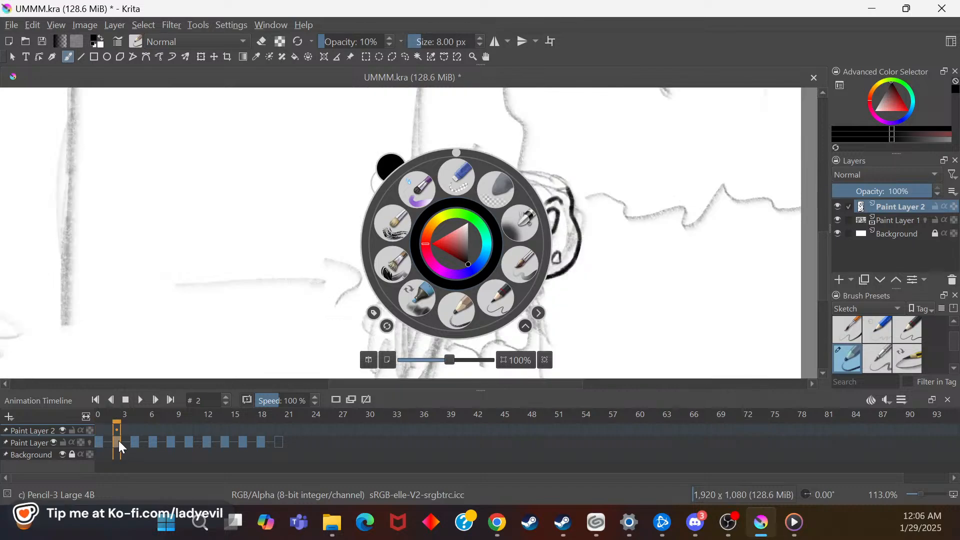
left_click(631, 275)
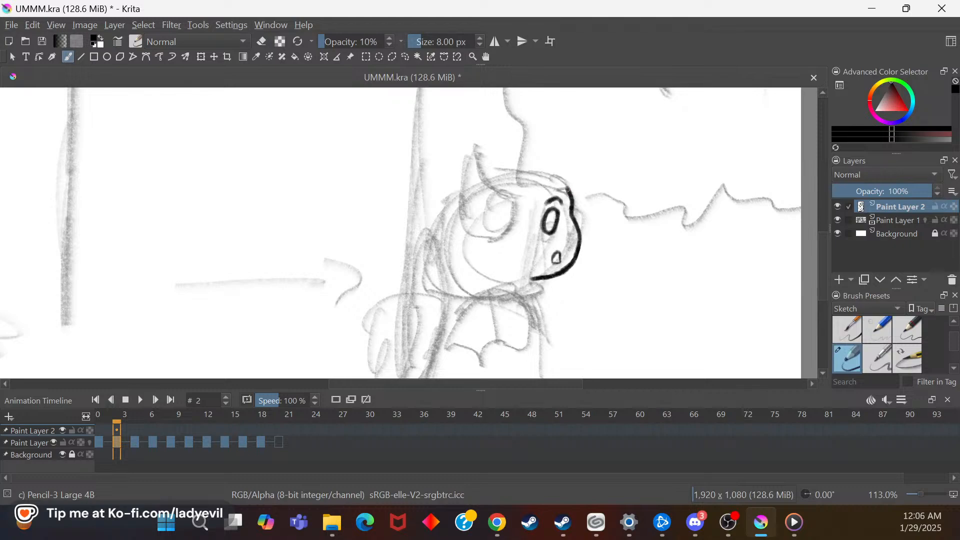
mouse_move(561, 190)
left_mouse_down()
mouse_move(527, 203)
mouse_move(563, 191)
mouse_move(539, 198)
mouse_move(537, 186)
mouse_move(528, 276)
left_mouse_up()
mouse_move(538, 244)
left_mouse_down()
mouse_move(529, 278)
mouse_move(534, 198)
left_mouse_up()
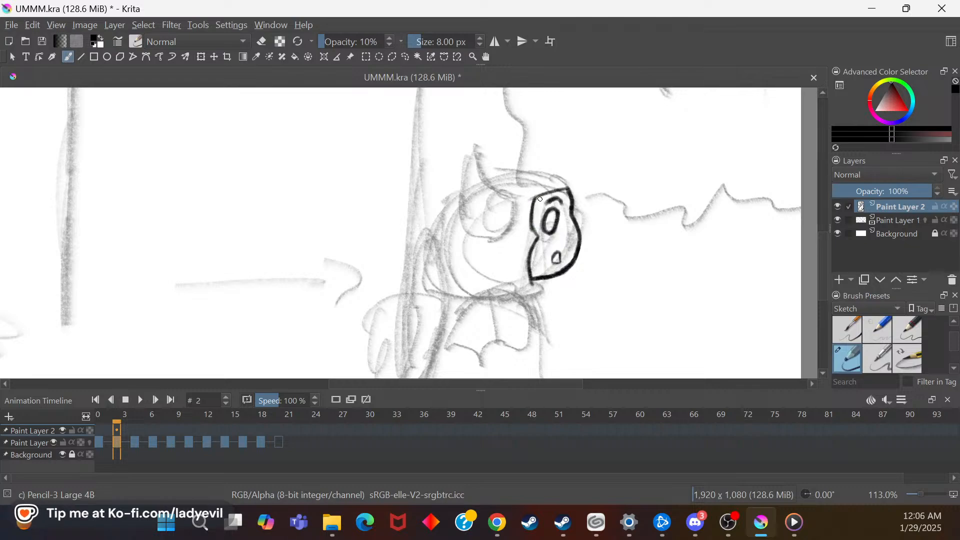
left_click_drag(543, 197, 567, 190)
Step: Draw the helmet's front rim and top curve above the face, and start the horn with a short arc
left_click_drag(576, 185, 578, 222)
mouse_move(577, 192)
left_mouse_down()
mouse_move(580, 211)
mouse_move(579, 192)
left_mouse_up()
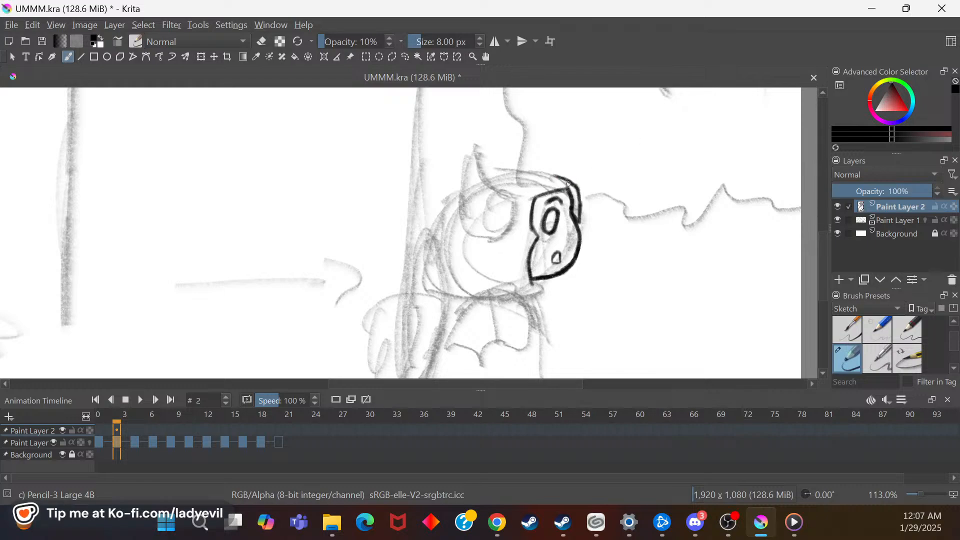
mouse_move(557, 176)
left_mouse_down()
mouse_move(516, 172)
mouse_move(531, 173)
mouse_move(487, 183)
mouse_move(477, 199)
mouse_move(495, 195)
left_mouse_up()
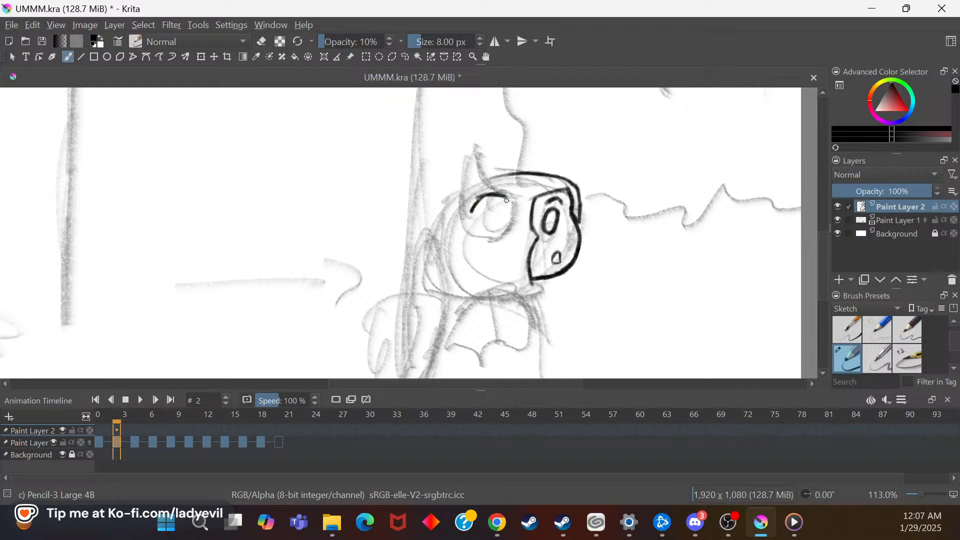
Step: Outline the curled horn on the side of the helmet, using the frame 0 character as reference
left_click(97, 443)
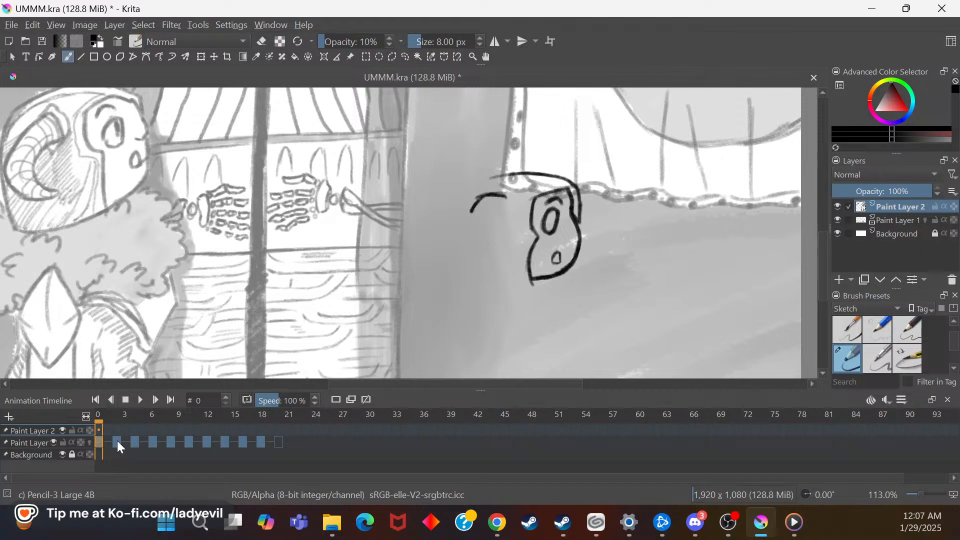
left_click(119, 442)
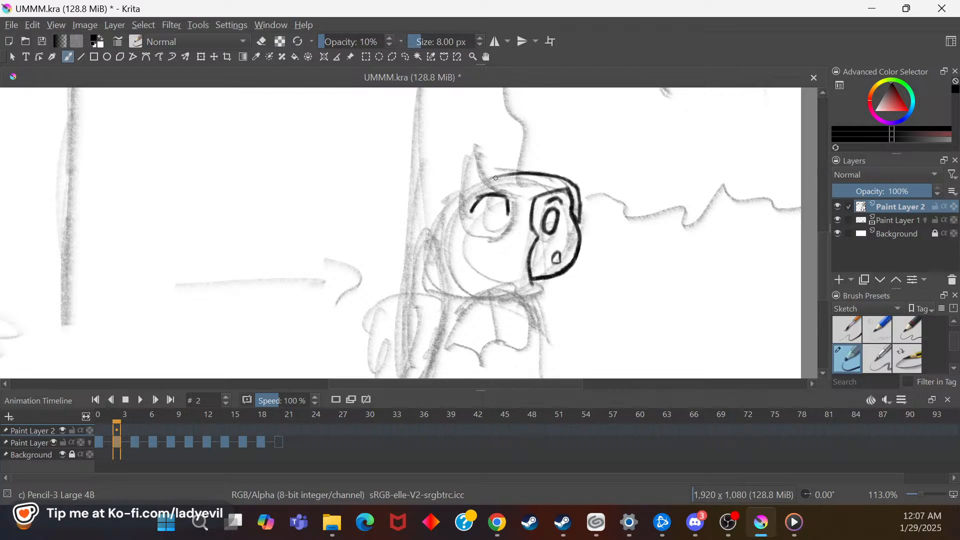
mouse_move(508, 215)
left_mouse_down()
mouse_move(484, 245)
mouse_move(502, 264)
left_mouse_up()
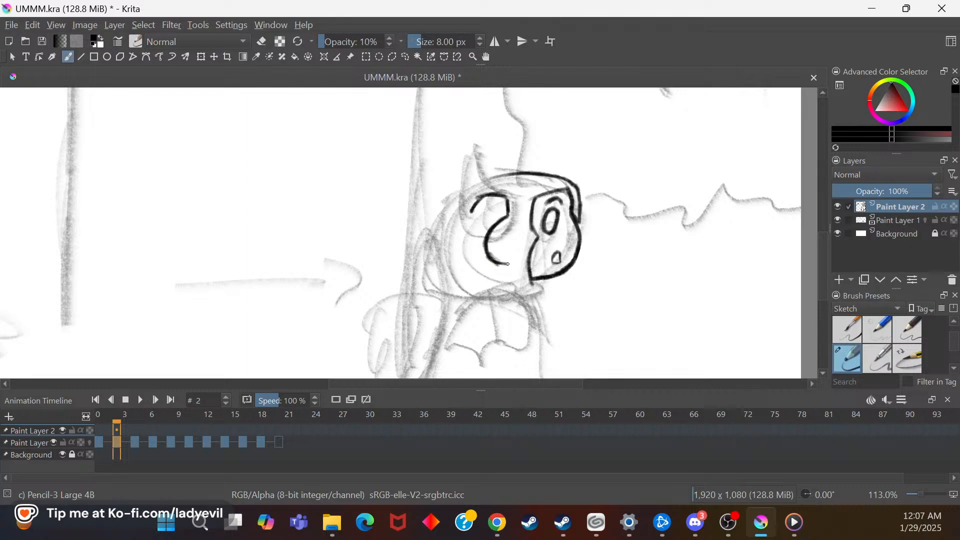
left_click_drag(508, 262, 511, 264)
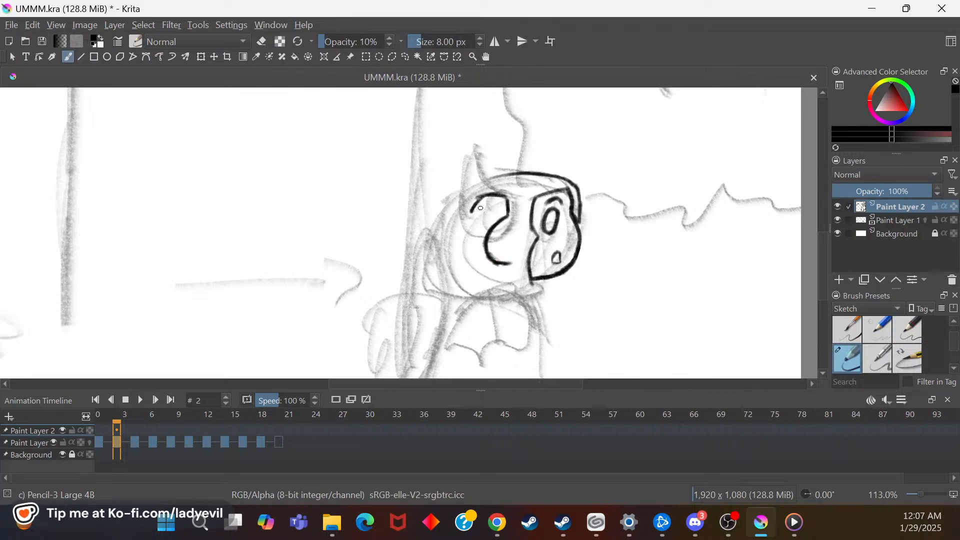
mouse_move(469, 221)
left_mouse_down()
mouse_move(480, 202)
mouse_move(465, 243)
left_mouse_up()
mouse_move(478, 204)
left_mouse_down()
mouse_move(471, 263)
mouse_move(475, 208)
mouse_move(481, 252)
mouse_move(473, 211)
mouse_move(470, 259)
mouse_move(478, 252)
mouse_move(468, 244)
mouse_move(486, 270)
mouse_move(466, 250)
mouse_move(488, 276)
left_mouse_up()
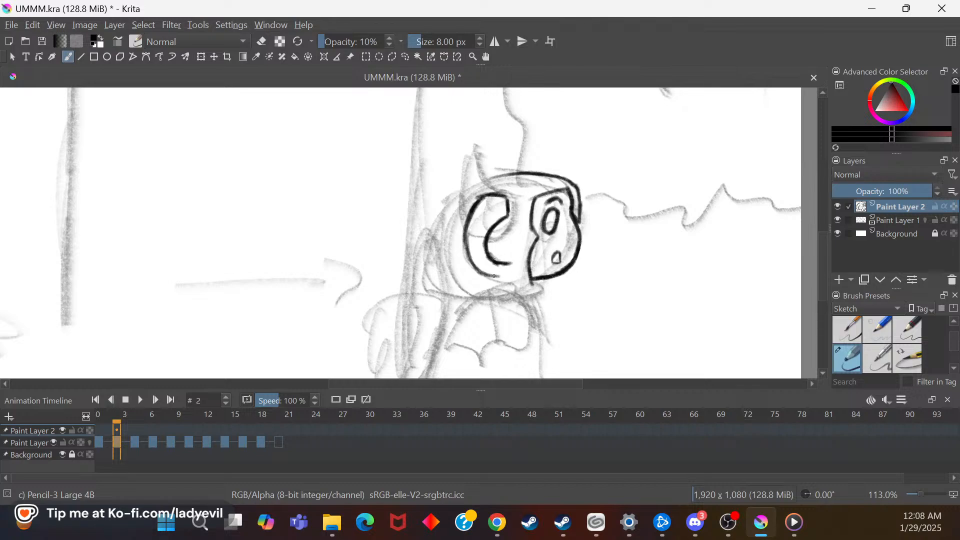
left_click_drag(494, 275, 521, 266)
Step: Reduce the pencil to 5 px and draw a thin contour line inside the curled horn
left_click(480, 45)
left_click(479, 44)
left_click(479, 45)
left_click_drag(502, 200, 483, 256)
left_click_drag(488, 222, 492, 272)
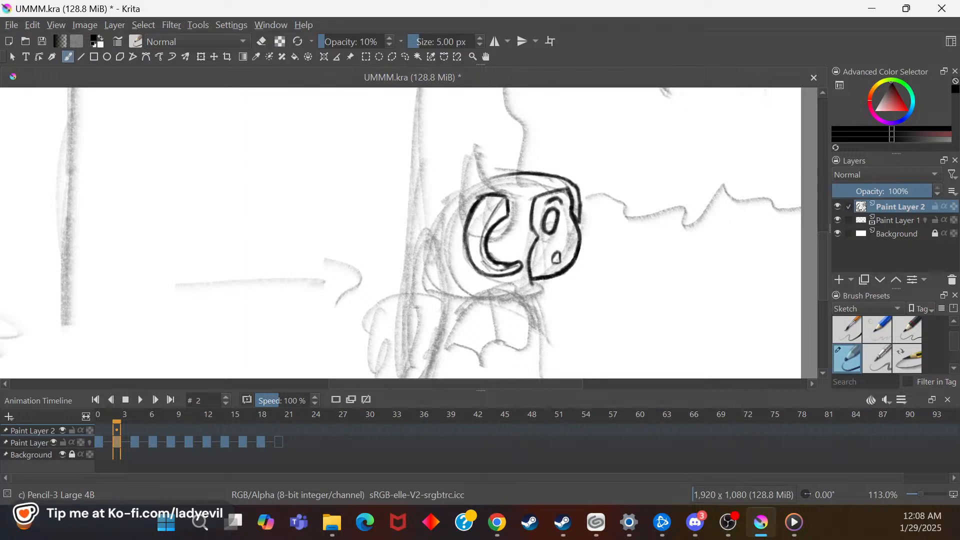
Step: Switch to Eraser Small and reduce its size to 10.15 px for cleaning up the horn lines
right_click(515, 262)
left_click_drag(508, 360, 534, 360)
left_click(661, 297)
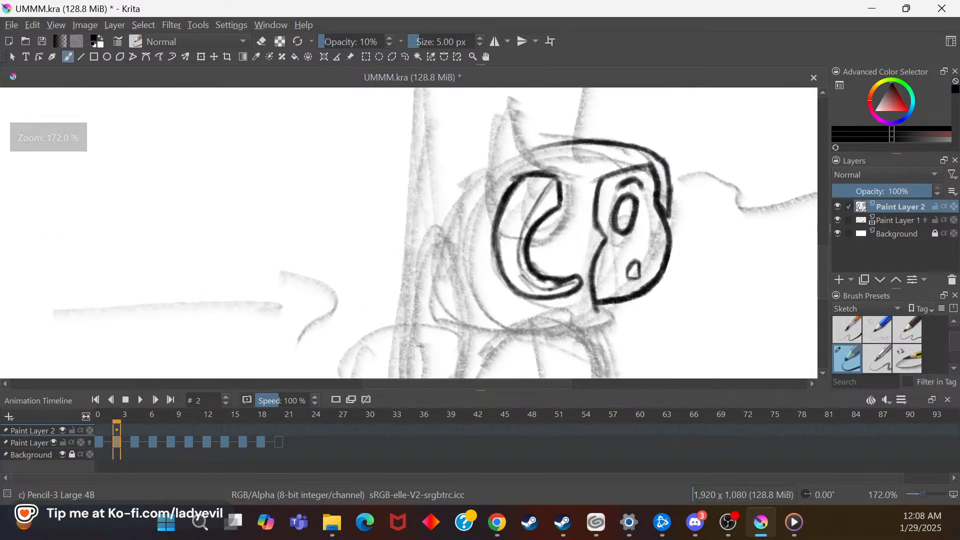
right_click(564, 244)
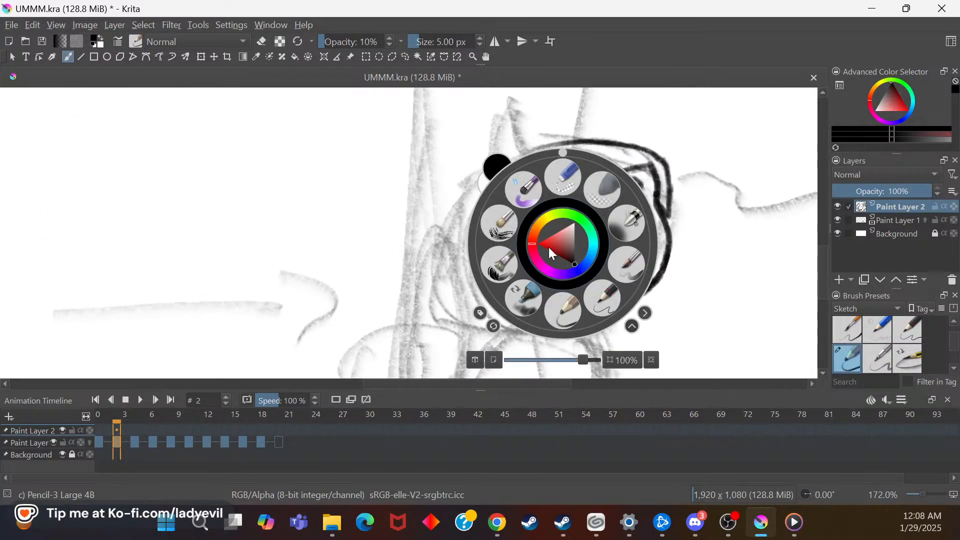
left_click(567, 176)
left_click_drag(425, 42, 423, 43)
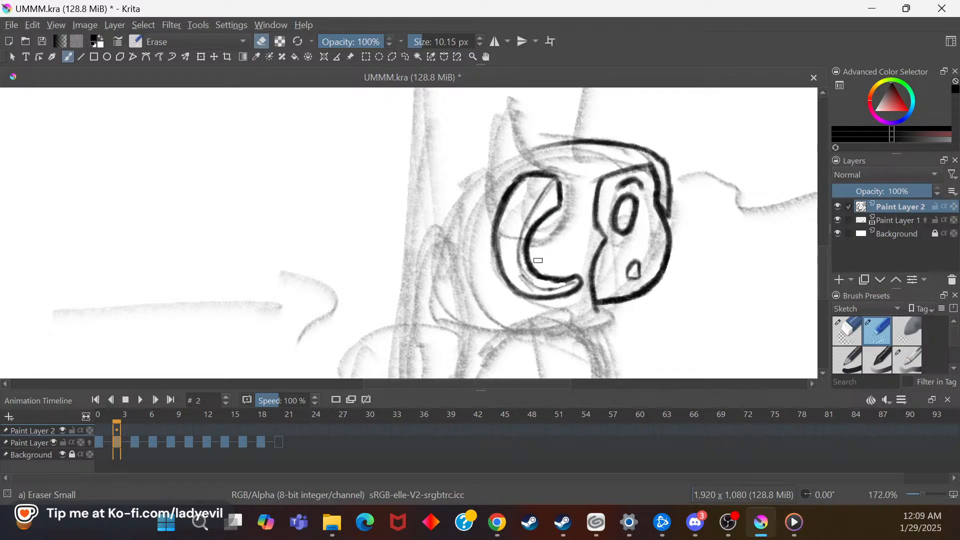
Step: Draw curved ridge lines across the horn with Pencil-3 Large 4B set to 8 px
right_click(551, 244)
left_click(560, 308)
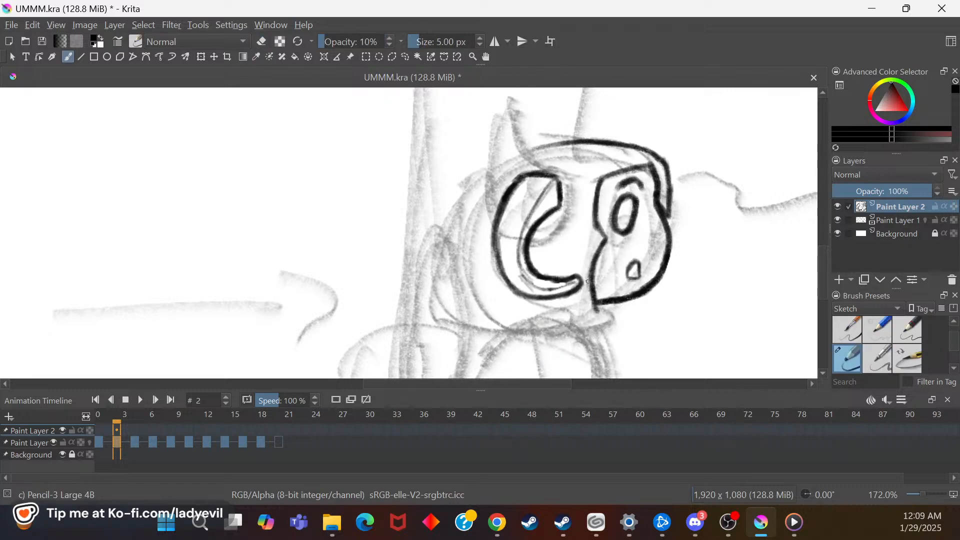
left_click(482, 39)
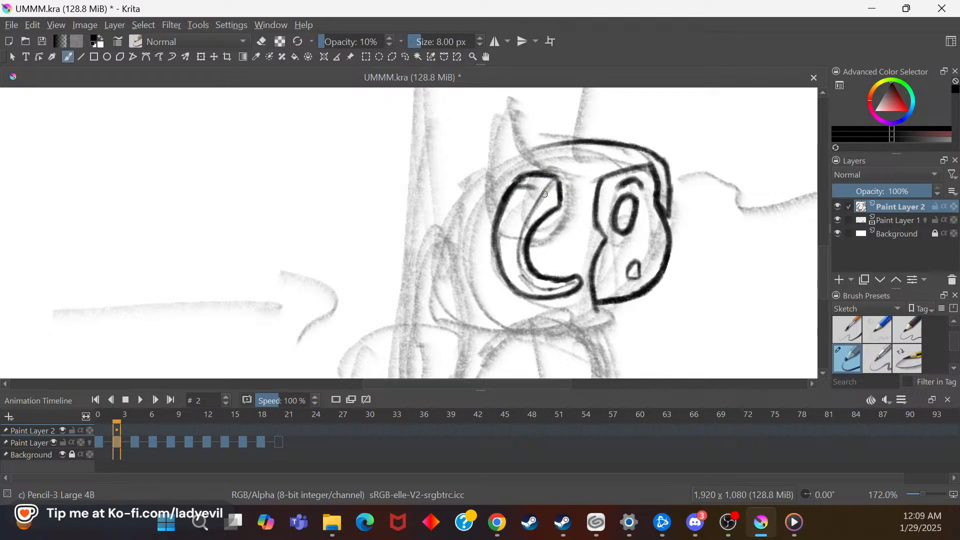
mouse_move(534, 188)
left_mouse_down()
mouse_move(540, 208)
mouse_move(501, 206)
mouse_move(551, 201)
mouse_move(503, 215)
mouse_move(528, 220)
mouse_move(527, 240)
mouse_move(498, 234)
mouse_move(519, 237)
mouse_move(505, 242)
mouse_move(515, 265)
mouse_move(502, 254)
mouse_move(525, 251)
left_mouse_up()
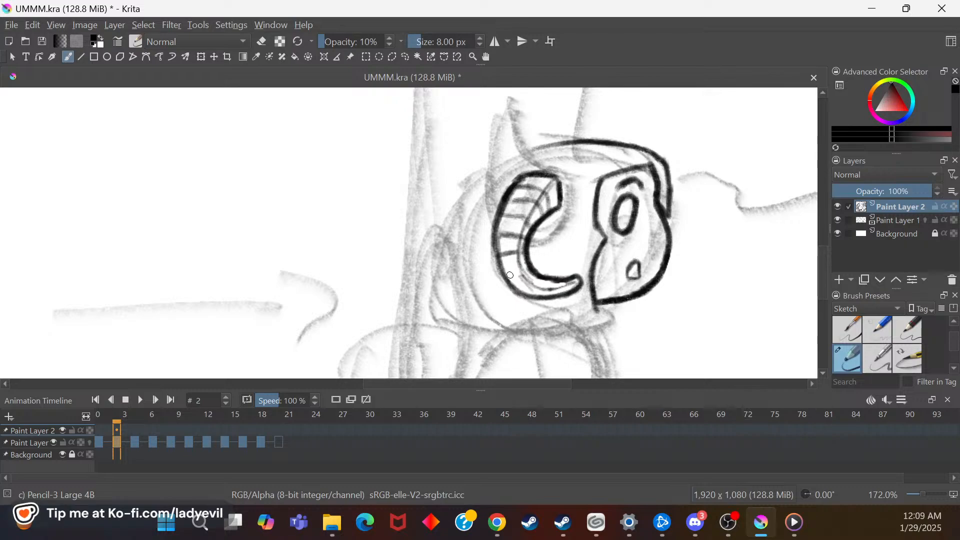
mouse_move(505, 277)
left_mouse_down()
mouse_move(533, 266)
mouse_move(555, 274)
mouse_move(525, 282)
mouse_move(525, 291)
mouse_move(583, 276)
mouse_move(541, 297)
mouse_move(557, 277)
mouse_move(555, 294)
mouse_move(544, 294)
mouse_move(557, 279)
mouse_move(580, 288)
mouse_move(558, 286)
left_mouse_up()
Step: Review the finished character's horn and helmet details at frame 0, and go back to frame 2
left_click(99, 453)
left_click_drag(553, 393, 463, 390)
left_click_drag(825, 258, 822, 224)
left_click(121, 436)
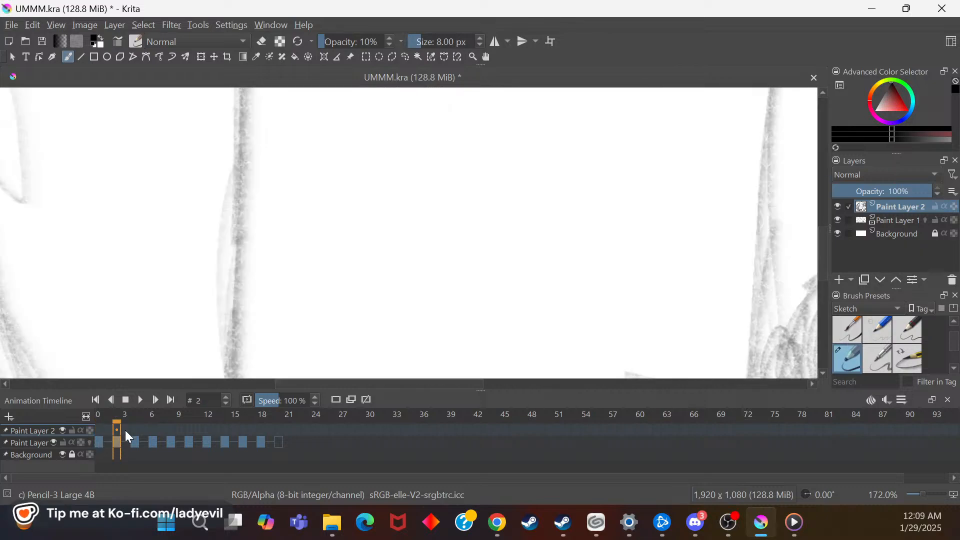
Step: Draw a dark angular rim around the upper base of the curled horn on frame 2
left_click_drag(459, 390, 578, 383)
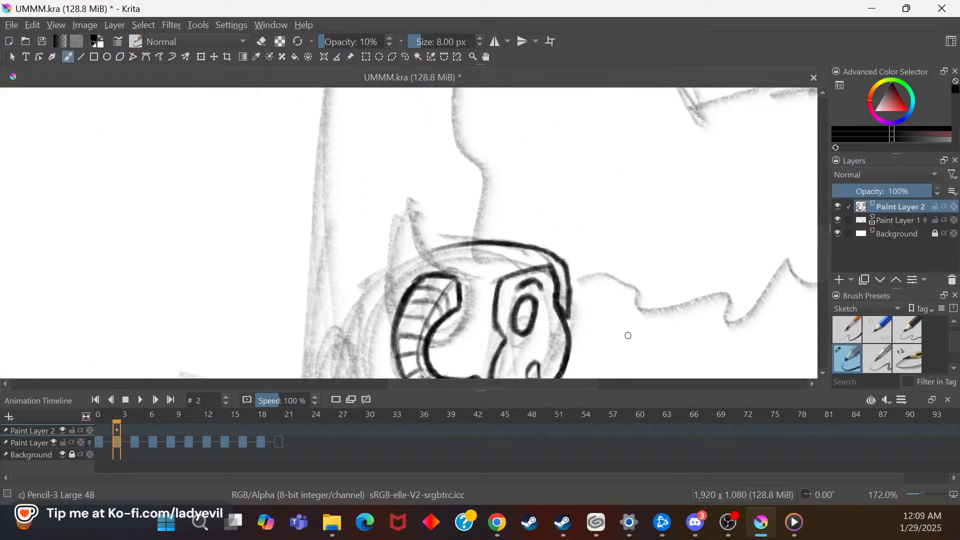
left_click_drag(820, 251, 823, 292)
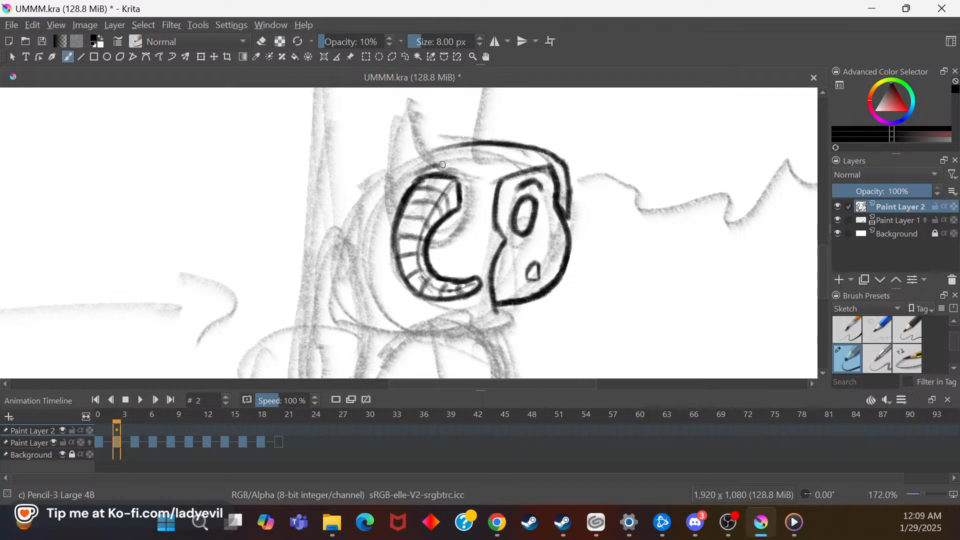
mouse_move(431, 171)
left_mouse_down()
mouse_move(456, 165)
mouse_move(447, 167)
mouse_move(472, 178)
mouse_move(489, 157)
mouse_move(471, 217)
mouse_move(465, 205)
mouse_move(472, 213)
mouse_move(450, 222)
mouse_move(464, 216)
mouse_move(453, 217)
mouse_move(466, 196)
mouse_move(452, 226)
left_mouse_up()
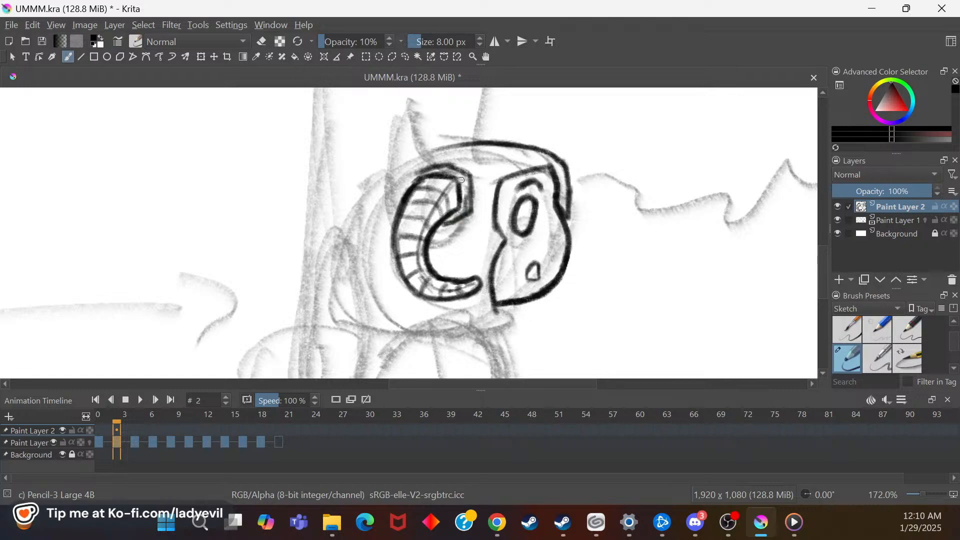
mouse_move(466, 187)
left_mouse_down()
mouse_move(465, 179)
mouse_move(464, 194)
left_mouse_up()
Step: Extend the helmet's top outline around its upper back corner and down to the horn, checking against frame 0
mouse_move(462, 146)
left_mouse_down()
mouse_move(398, 161)
mouse_move(413, 172)
mouse_move(401, 173)
mouse_move(395, 217)
left_mouse_up()
left_click_drag(403, 168, 394, 215)
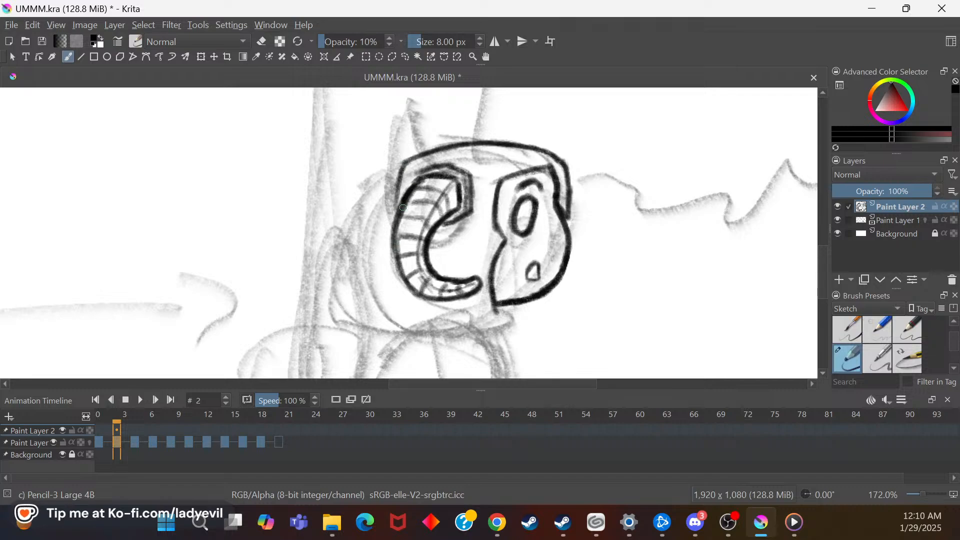
left_click(100, 441)
mouse_move(539, 384)
left_mouse_down()
mouse_move(391, 396)
mouse_move(550, 384)
left_mouse_up()
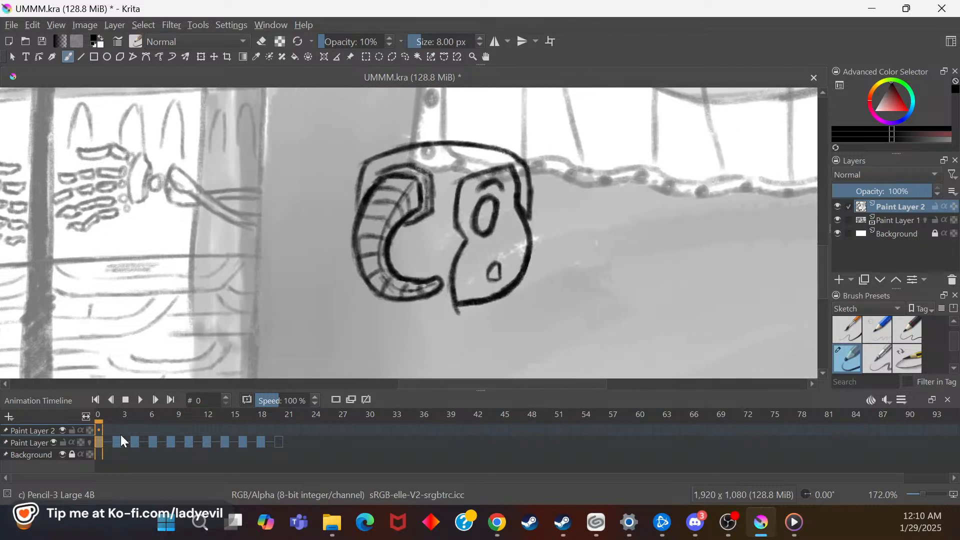
left_click(118, 416)
mouse_move(364, 177)
left_mouse_down()
mouse_move(354, 233)
mouse_move(360, 212)
left_mouse_up()
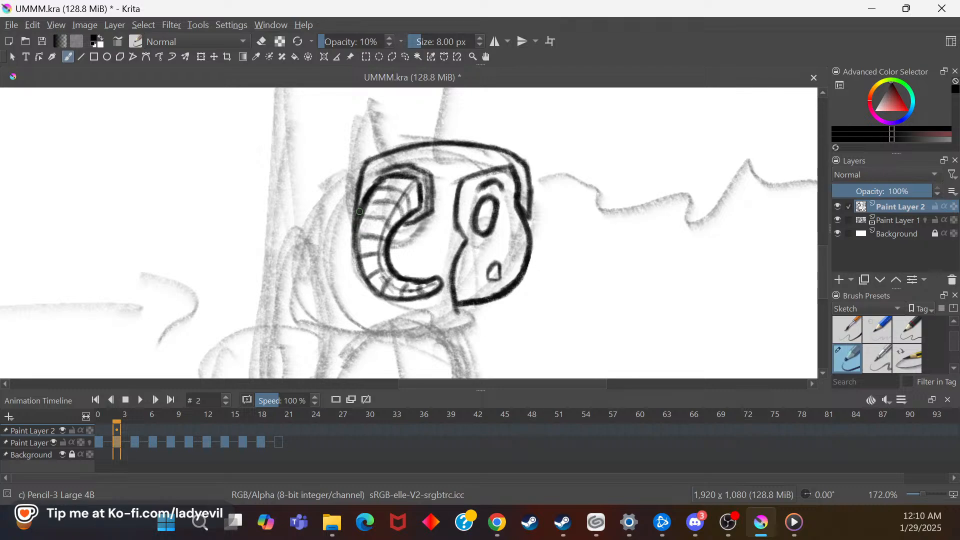
Step: Draw the helmet's bottom edge and connect it to the back edge below the horn
mouse_move(821, 254)
left_mouse_down()
mouse_move(822, 273)
mouse_move(822, 258)
left_mouse_up()
mouse_move(456, 241)
left_mouse_down()
mouse_move(430, 242)
mouse_move(460, 241)
mouse_move(379, 239)
left_mouse_up()
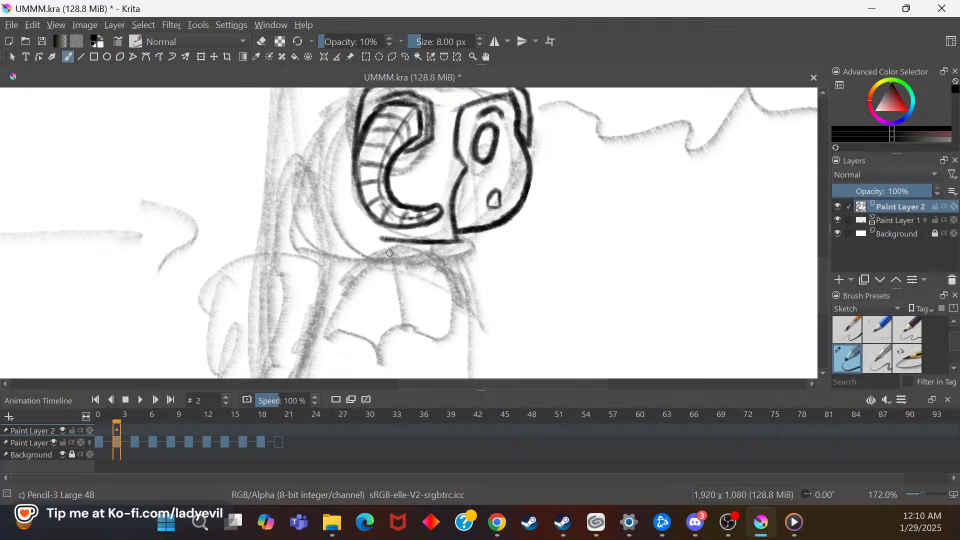
mouse_move(358, 183)
left_mouse_down()
mouse_move(359, 227)
mouse_move(371, 239)
mouse_move(357, 226)
mouse_move(364, 233)
left_mouse_up()
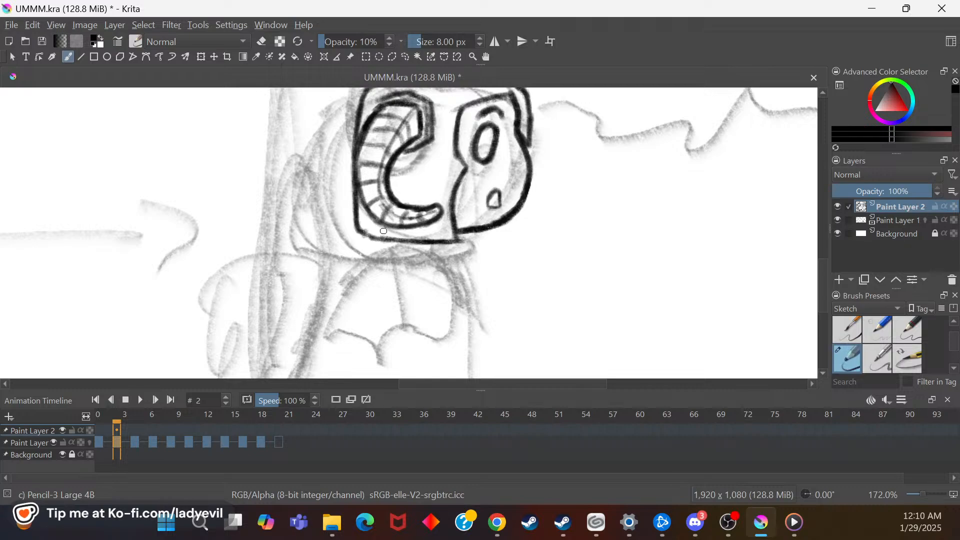
scroll(825, 268, "up", 3)
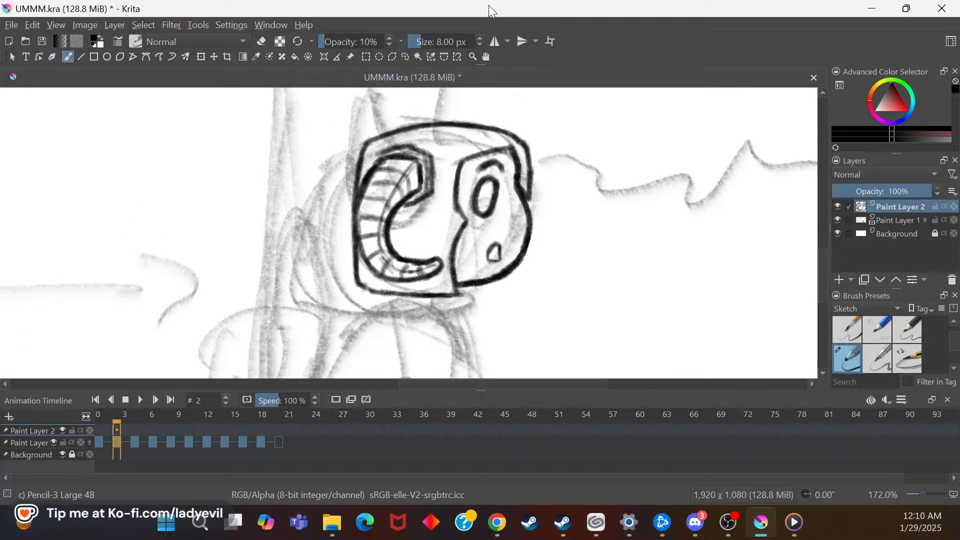
Step: Reduce the pencil to 4 px and draw a thin parallel line along the helmet's face opening
left_click(480, 45)
left_click(480, 44)
mouse_move(524, 172)
left_mouse_down()
mouse_move(514, 143)
mouse_move(465, 154)
mouse_move(495, 144)
mouse_move(448, 200)
left_mouse_up()
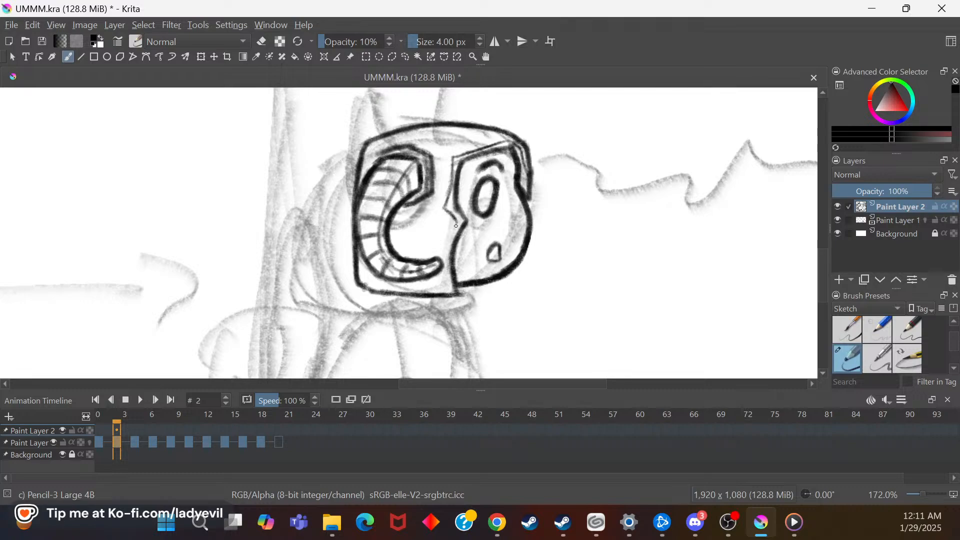
left_click_drag(458, 224, 444, 269)
Step: Compare with frame 0, then hatch shadows on frame 2's helmet below, inside and above the curled horn
left_click(95, 448)
left_click_drag(549, 385, 396, 417)
left_click_drag(393, 384, 539, 384)
left_click(118, 453)
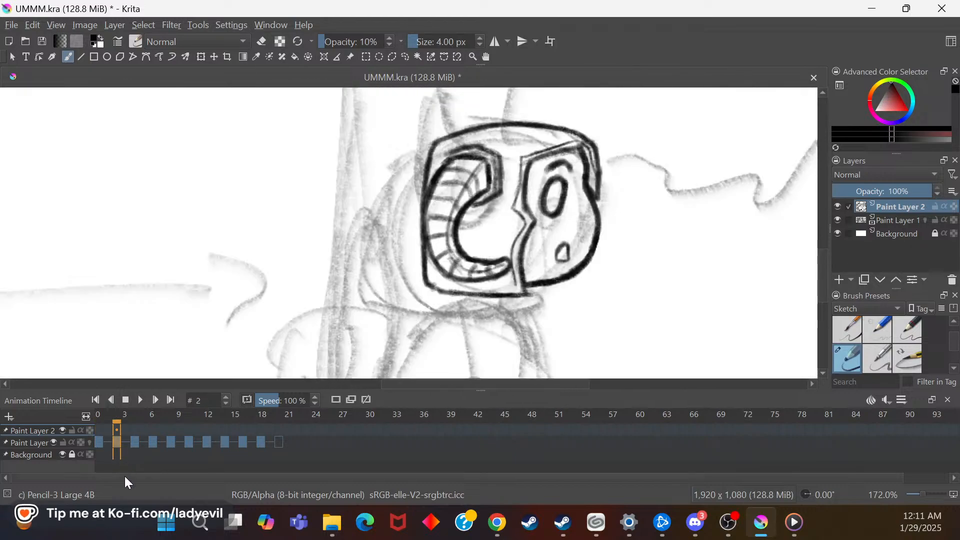
mouse_move(515, 280)
left_mouse_down()
mouse_move(507, 291)
mouse_move(508, 278)
mouse_move(495, 281)
left_mouse_up()
mouse_move(423, 256)
left_mouse_down()
mouse_move(445, 290)
mouse_move(494, 282)
left_mouse_up()
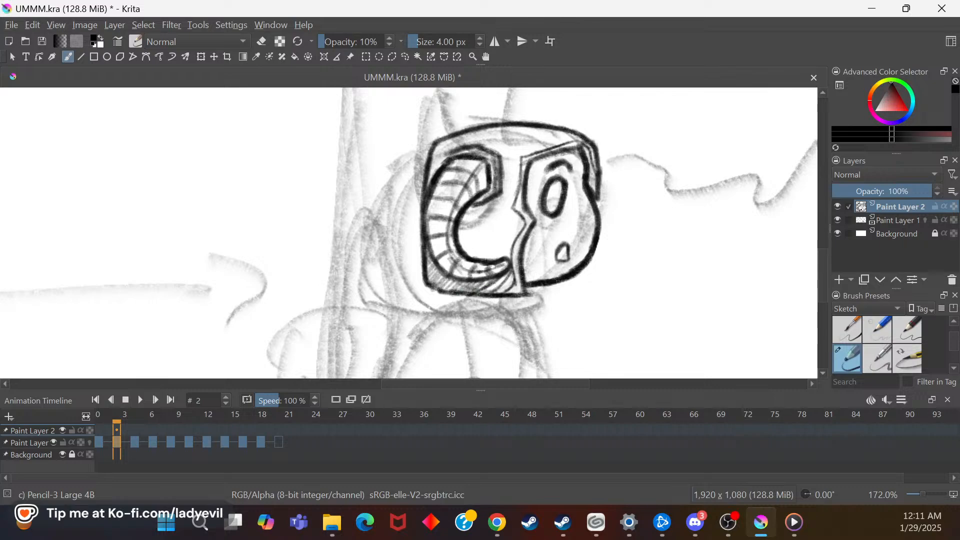
mouse_move(470, 209)
left_mouse_down()
mouse_move(479, 208)
mouse_move(476, 257)
mouse_move(500, 251)
left_mouse_up()
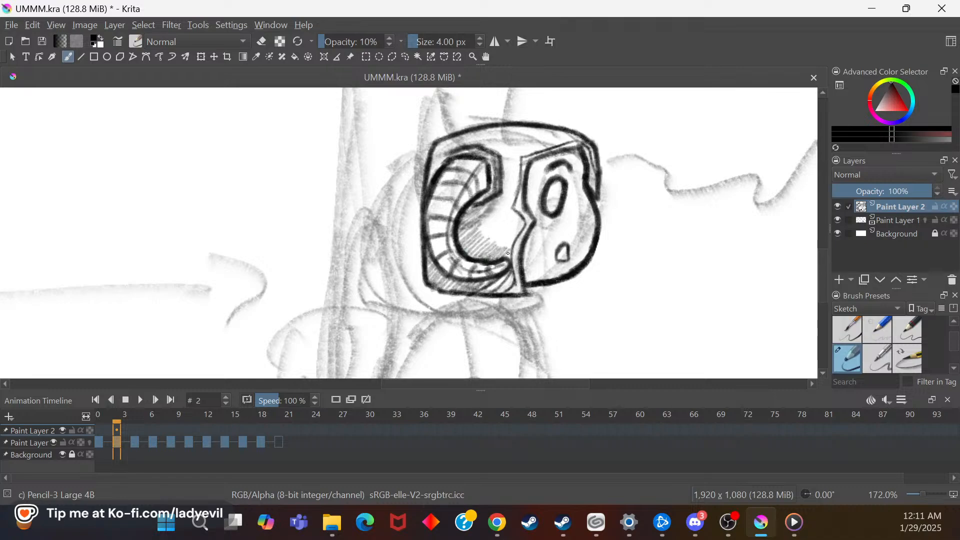
mouse_move(424, 182)
left_mouse_down()
mouse_move(439, 146)
mouse_move(461, 147)
mouse_move(470, 133)
mouse_move(432, 170)
mouse_move(490, 129)
left_mouse_up()
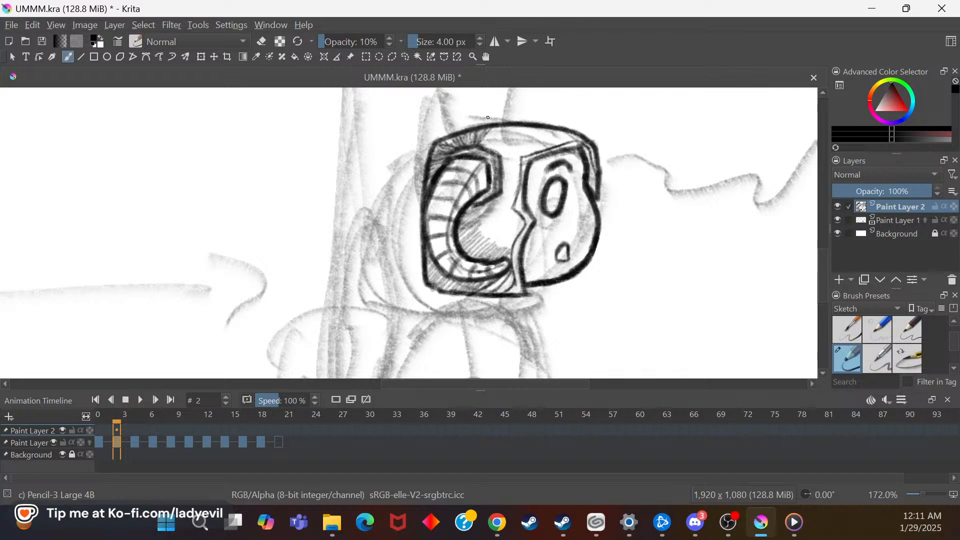
Step: Set the pencil to 8 px, draw a short fur curl behind the helmet, and raise the opacity to 15%
left_click(479, 38)
left_click(479, 38)
left_click(478, 38)
left_click(478, 39)
left_click(478, 39)
left_click(482, 47)
mouse_move(825, 259)
left_mouse_down()
mouse_move(818, 281)
mouse_move(815, 245)
left_mouse_up()
left_click_drag(414, 265, 398, 262)
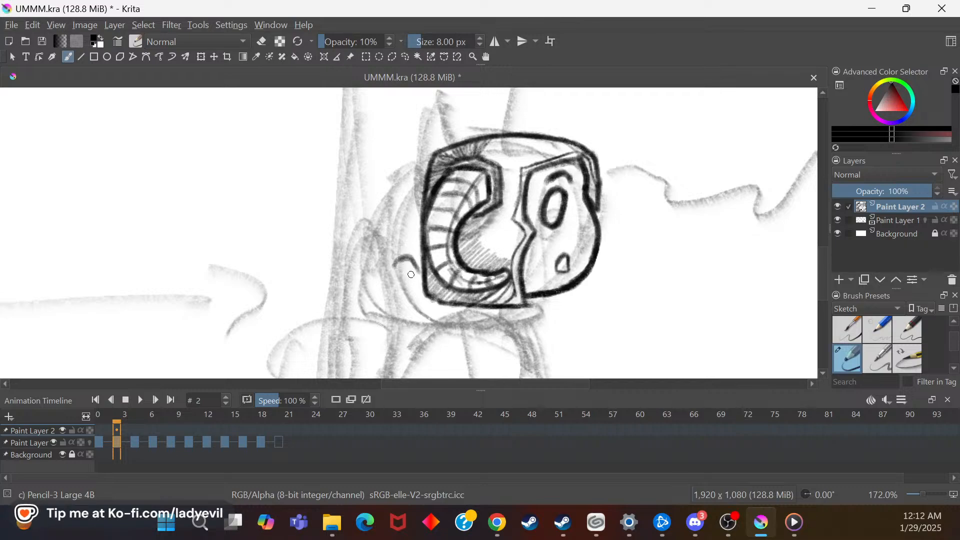
left_click(389, 38)
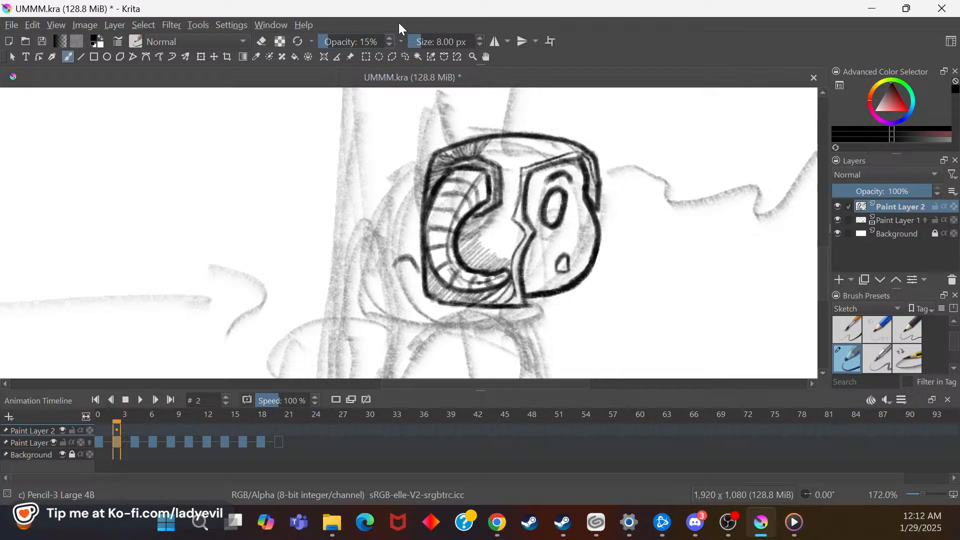
Step: Switch to Eraser Small at 15.15 px and erase the short fur curl behind the helmet
right_click(371, 256)
left_click(367, 177)
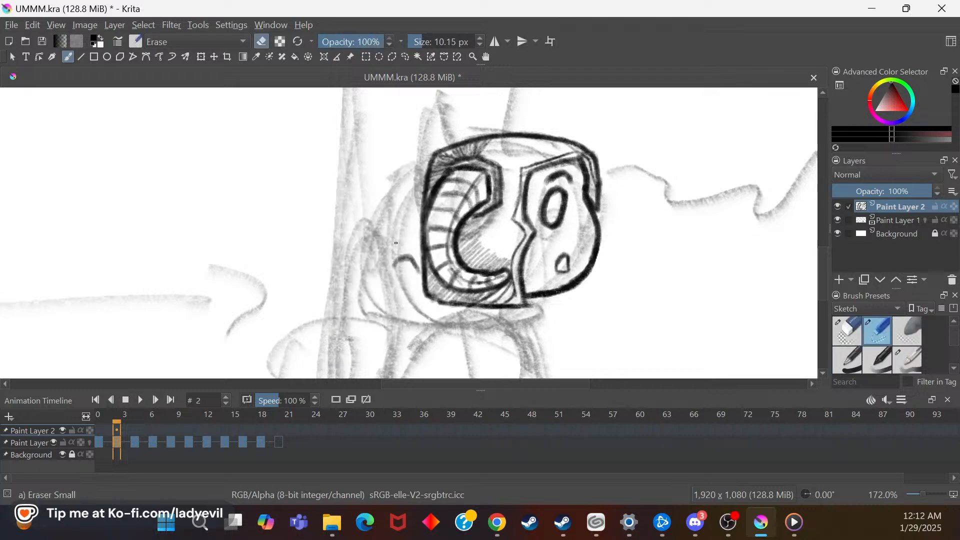
left_click(481, 38)
left_click(481, 38)
left_click(482, 38)
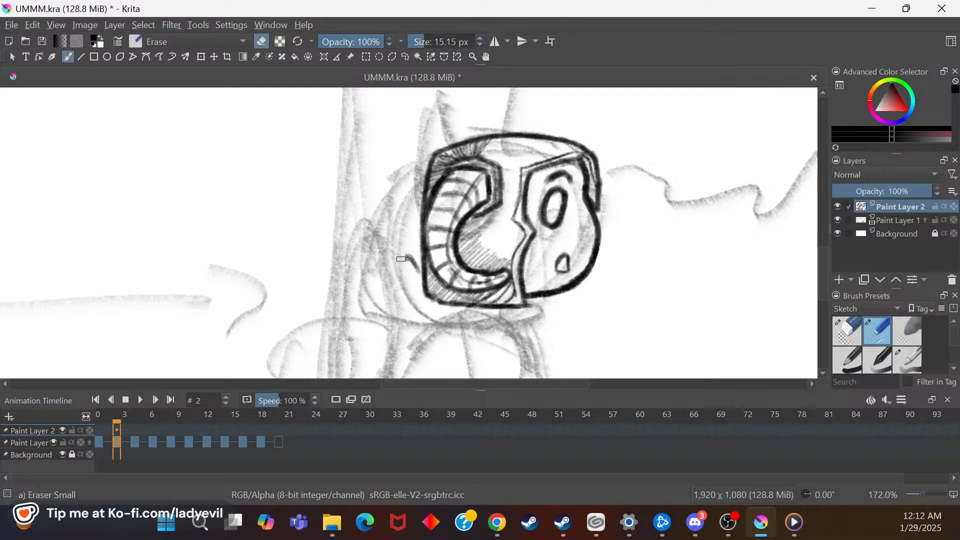
left_click_drag(407, 285, 416, 265)
Step: Return to Pencil-3 Large 4B and draw wavy fur collar outlines behind, beneath and in front of the helmet
right_click(383, 288)
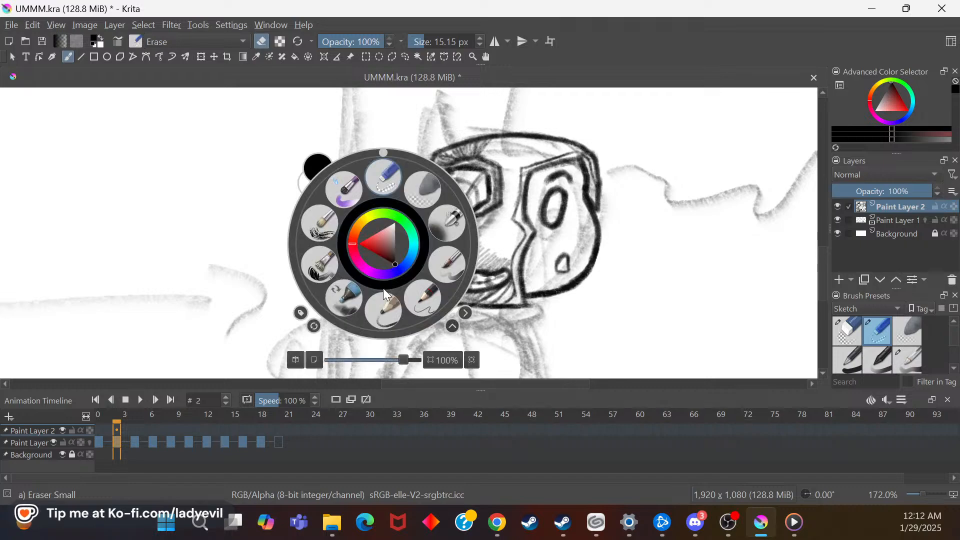
left_click(384, 177)
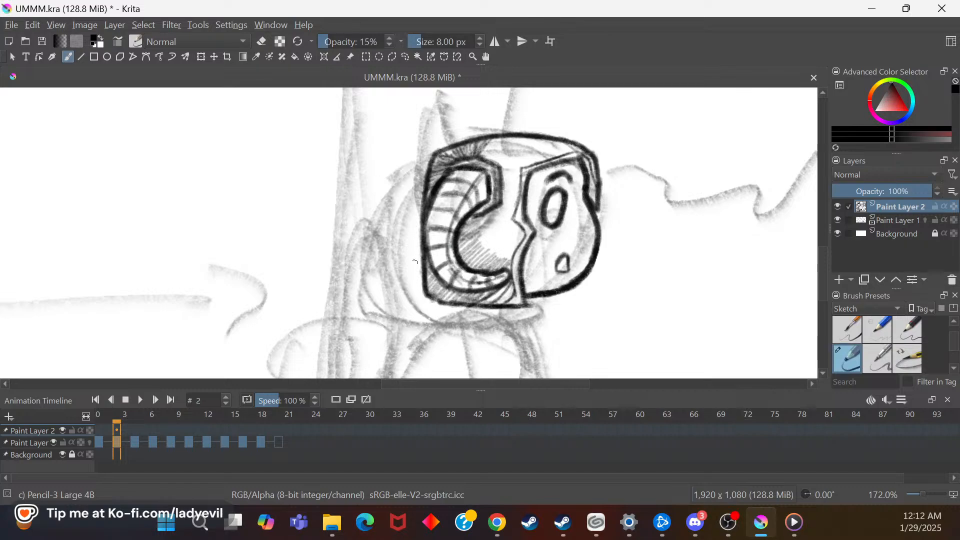
mouse_move(421, 270)
left_mouse_down()
mouse_move(398, 274)
mouse_move(418, 270)
mouse_move(365, 275)
mouse_move(363, 303)
mouse_move(342, 292)
left_mouse_up()
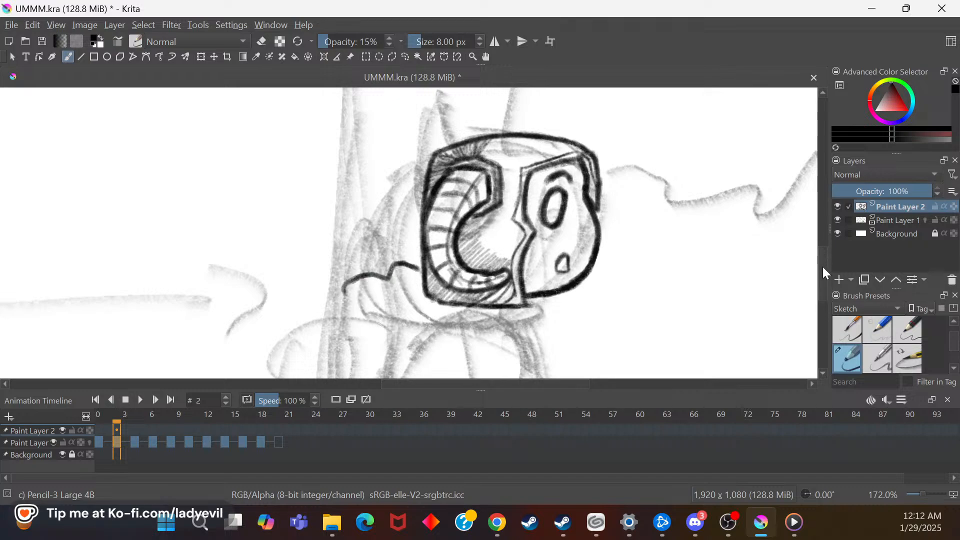
scroll(817, 284, "down", 3)
mouse_move(420, 206)
left_mouse_down()
mouse_move(432, 228)
mouse_move(419, 202)
mouse_move(412, 220)
left_mouse_up()
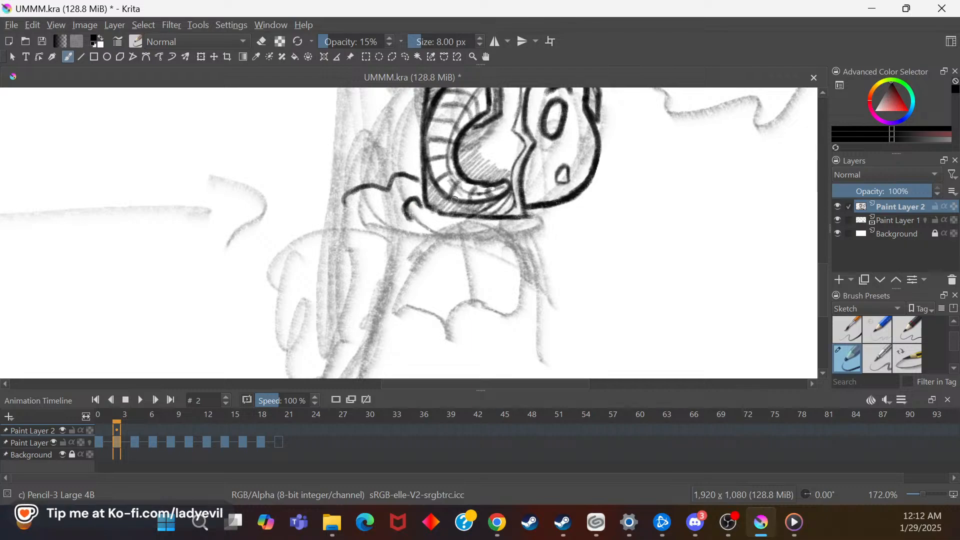
mouse_move(530, 217)
left_mouse_down()
mouse_move(537, 228)
mouse_move(534, 218)
mouse_move(581, 207)
mouse_move(572, 240)
mouse_move(575, 222)
mouse_move(600, 228)
mouse_move(628, 277)
mouse_move(620, 283)
left_mouse_up()
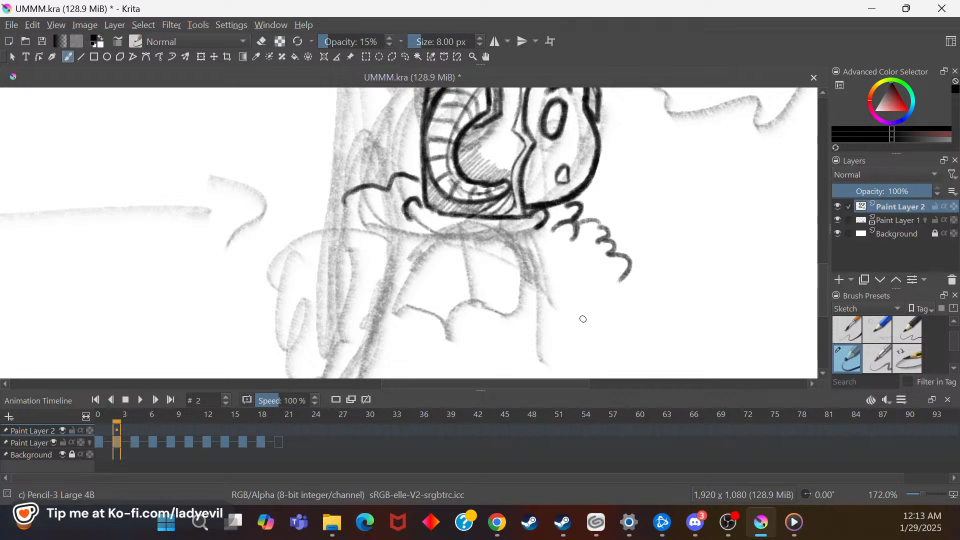
Step: Extend the fur collar's back edge downward and add small curls to its front edge and below the helmet
mouse_move(360, 190)
left_mouse_down()
mouse_move(344, 200)
mouse_move(350, 210)
left_mouse_up()
left_click_drag(350, 214, 337, 235)
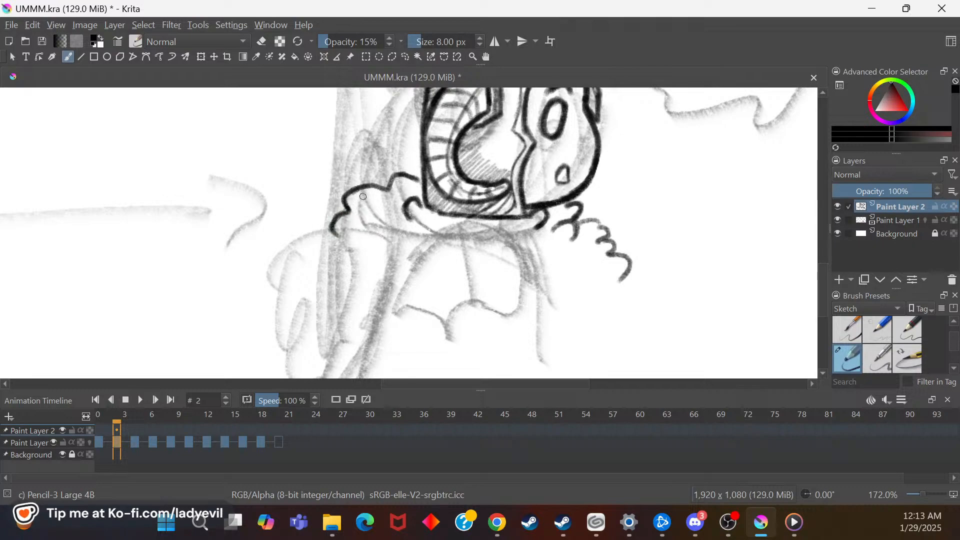
left_click_drag(583, 224, 609, 226)
left_click_drag(467, 221, 442, 233)
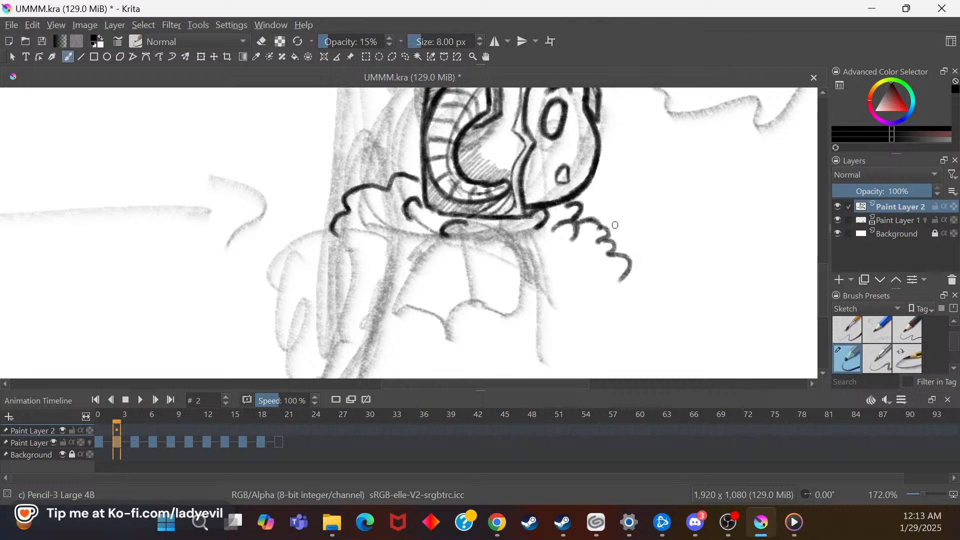
Step: Outline the gem-shaped clasp on the chest beneath the fur collar
mouse_move(440, 252)
left_mouse_down()
mouse_move(408, 275)
mouse_move(409, 293)
mouse_move(392, 311)
left_mouse_up()
mouse_move(439, 249)
left_mouse_down()
mouse_move(423, 260)
mouse_move(458, 249)
left_mouse_up()
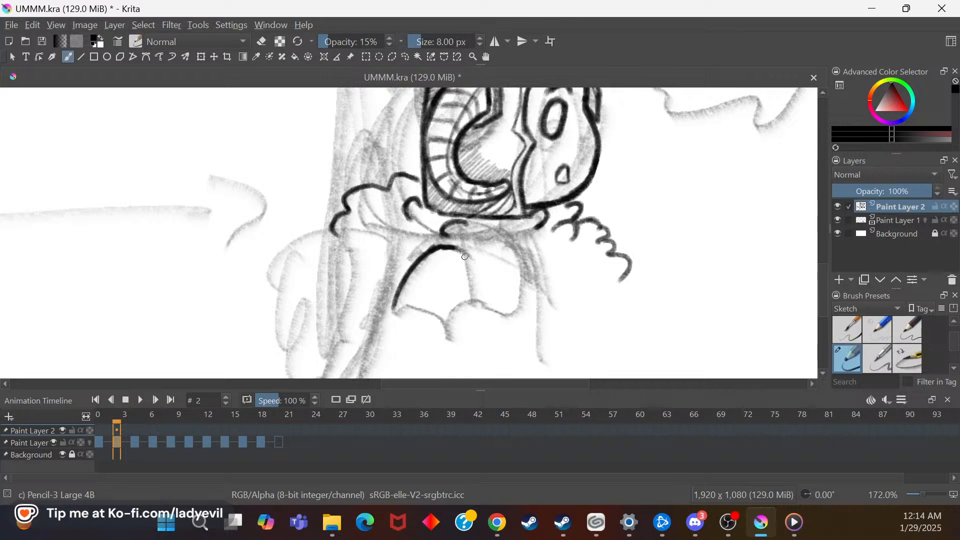
mouse_move(471, 264)
left_mouse_down()
mouse_move(498, 301)
mouse_move(448, 349)
left_mouse_up()
left_click_drag(493, 305, 450, 346)
mouse_move(394, 311)
left_mouse_down()
mouse_move(415, 330)
mouse_move(396, 315)
mouse_move(435, 344)
mouse_move(395, 309)
mouse_move(439, 346)
mouse_move(408, 320)
mouse_move(421, 325)
left_mouse_up()
Step: Reduce the pencil to 4 px and draw the gem's vertical centre line and its side facet lines
left_click(481, 46)
left_click(481, 45)
left_click(480, 45)
left_click(481, 45)
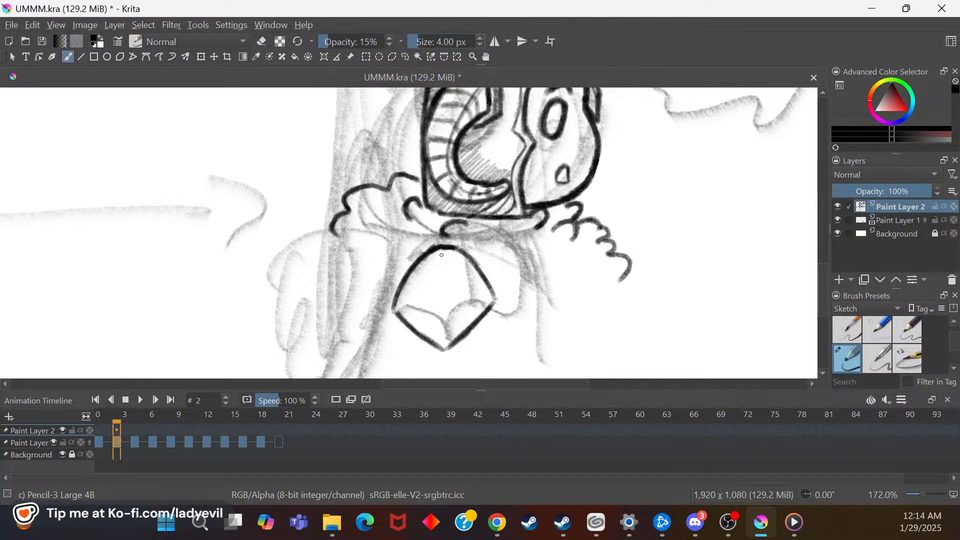
left_click_drag(442, 249, 443, 346)
left_click_drag(399, 310, 430, 301)
left_click_drag(494, 299, 453, 298)
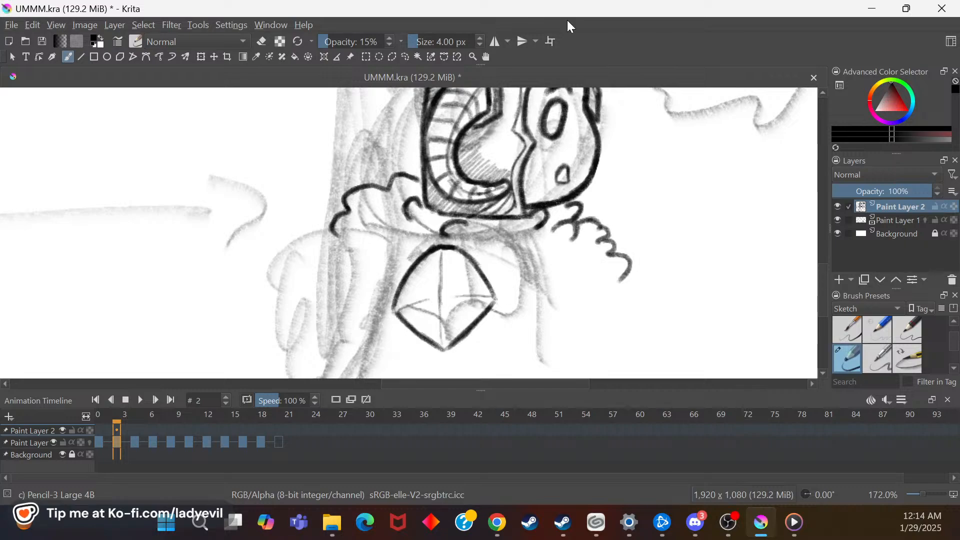
Step: Set the pencil back to 8 px and continue the scalloped back edge of the fur collar downward
left_click(481, 38)
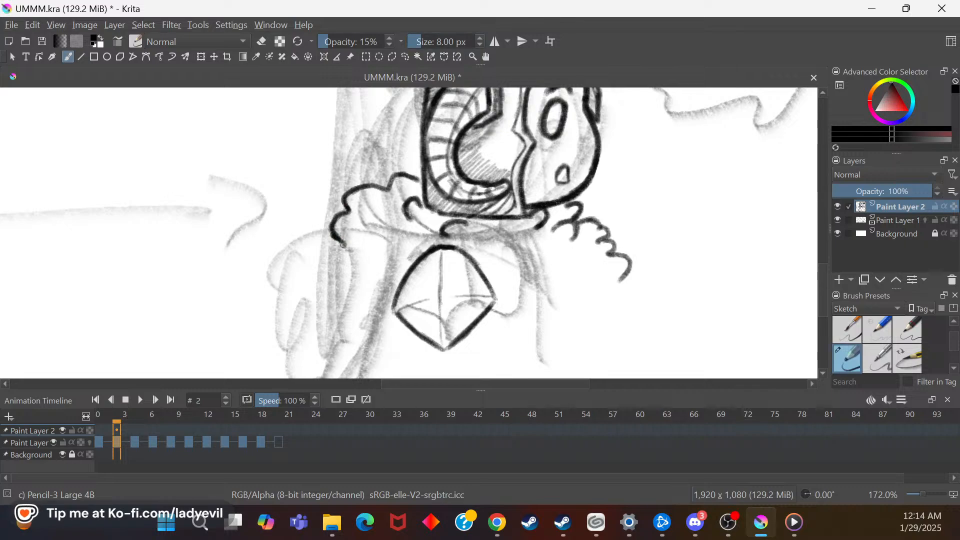
mouse_move(333, 250)
left_mouse_down()
mouse_move(334, 314)
mouse_move(333, 277)
mouse_move(345, 300)
left_mouse_up()
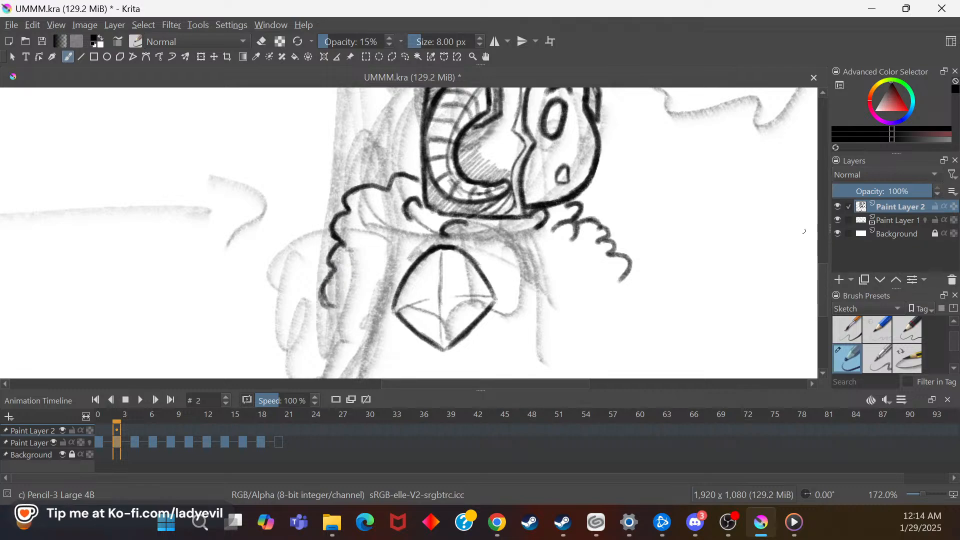
Step: Check the gem and clothing at frame 0, then draw and shade a vertical band below the gem on frame 2
left_click(98, 443)
left_click_drag(516, 386, 421, 403)
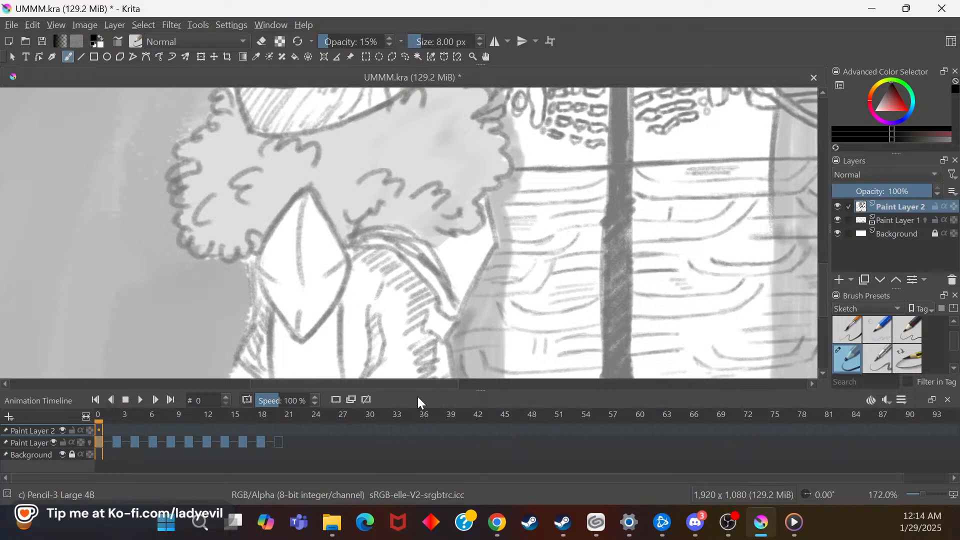
mouse_move(823, 272)
left_mouse_down()
mouse_move(826, 297)
mouse_move(820, 259)
left_mouse_up()
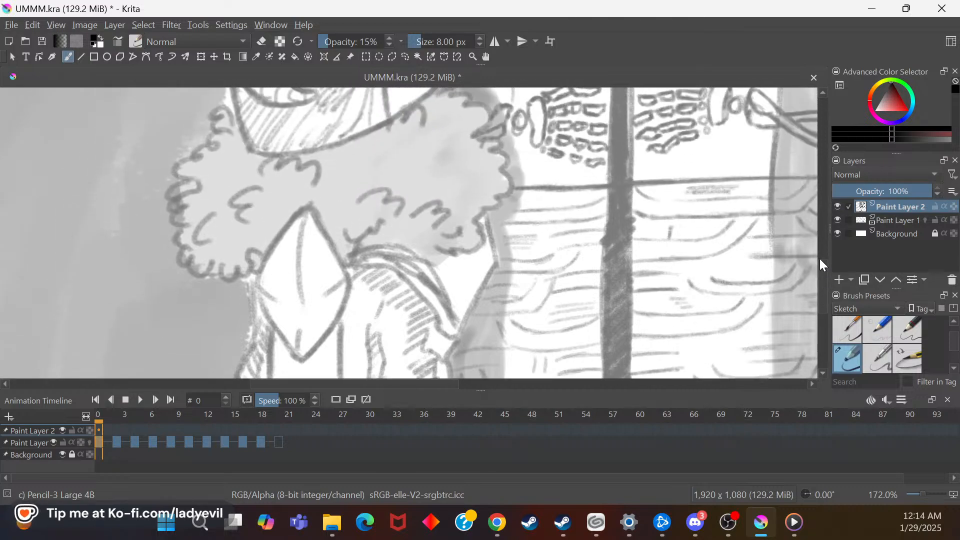
left_click(117, 443)
left_click_drag(417, 383, 533, 372)
left_click_drag(824, 268, 826, 289)
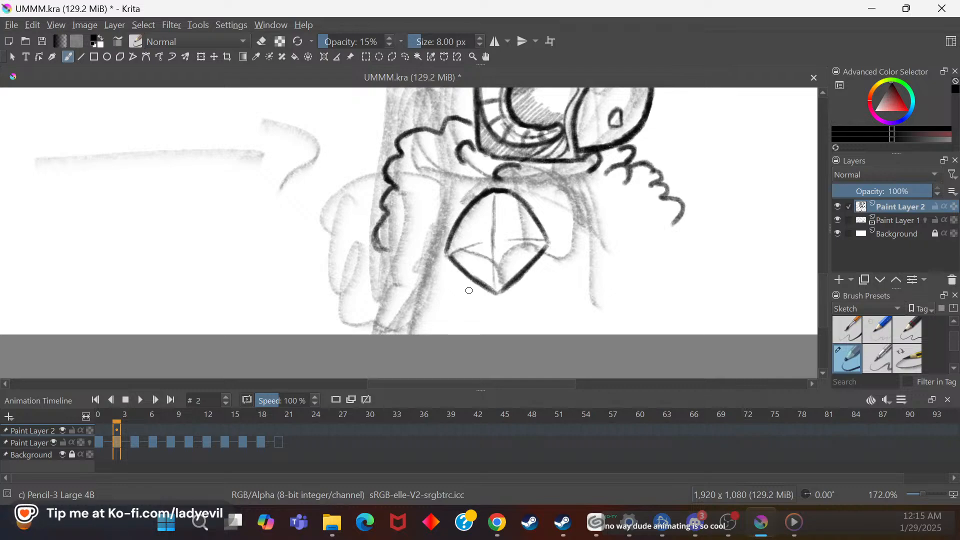
left_click_drag(467, 275, 473, 332)
left_click_drag(520, 274, 525, 334)
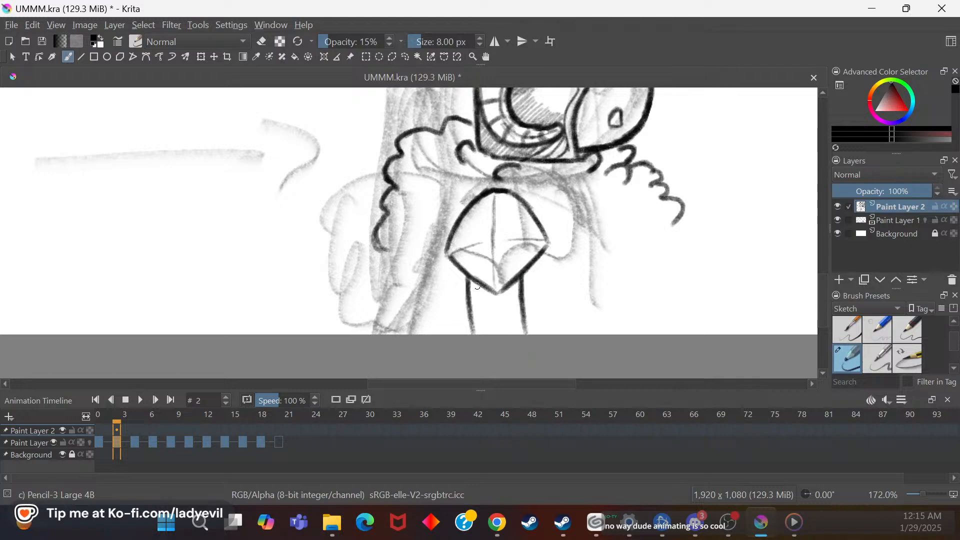
mouse_move(480, 285)
left_mouse_down()
mouse_move(466, 309)
mouse_move(523, 287)
mouse_move(495, 307)
mouse_move(520, 299)
mouse_move(469, 329)
mouse_move(517, 306)
mouse_move(479, 332)
mouse_move(510, 331)
left_mouse_up()
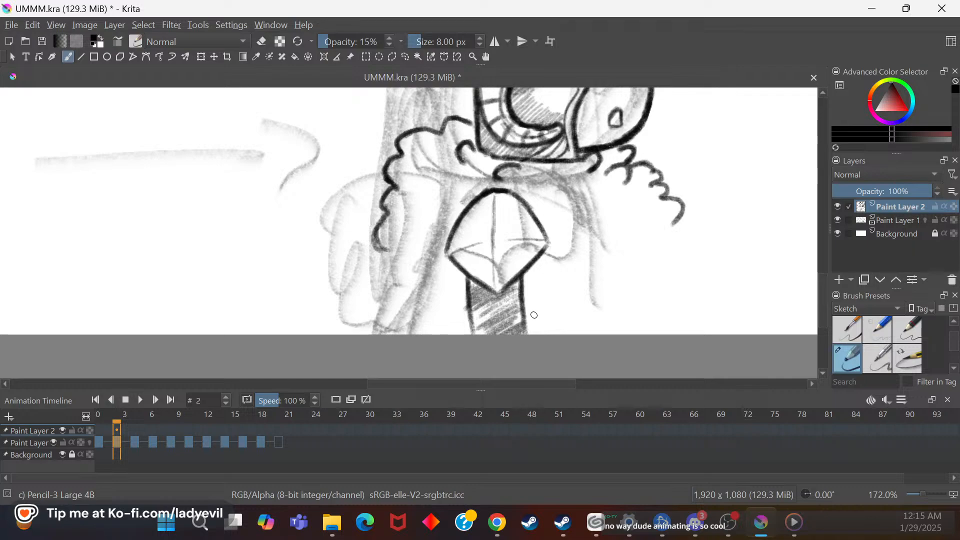
Step: Draw small fur curls behind the gem and close the collar's lower back edge with scallops up to the gem
mouse_move(435, 231)
left_mouse_down()
mouse_move(422, 246)
mouse_move(442, 248)
left_mouse_up()
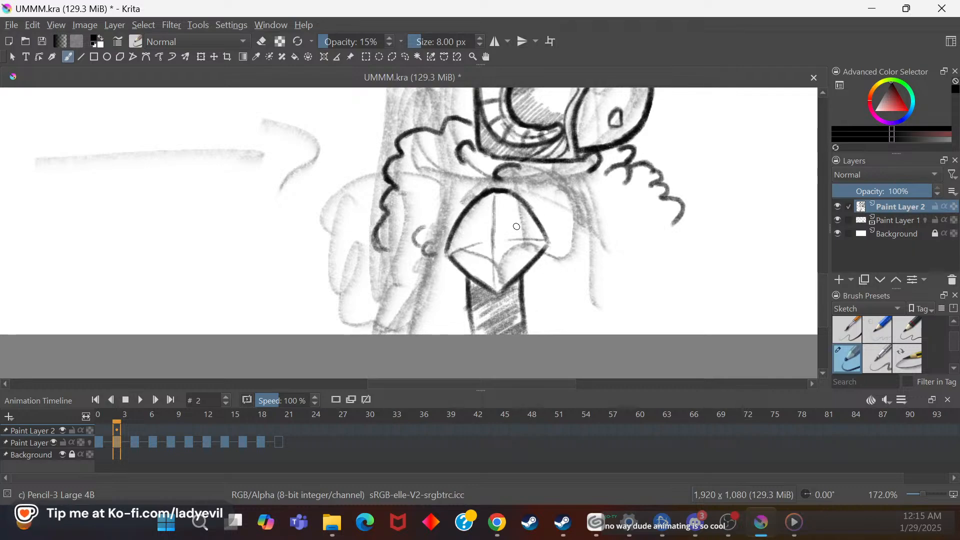
mouse_move(385, 251)
left_mouse_down()
mouse_move(369, 248)
mouse_move(377, 229)
left_mouse_up()
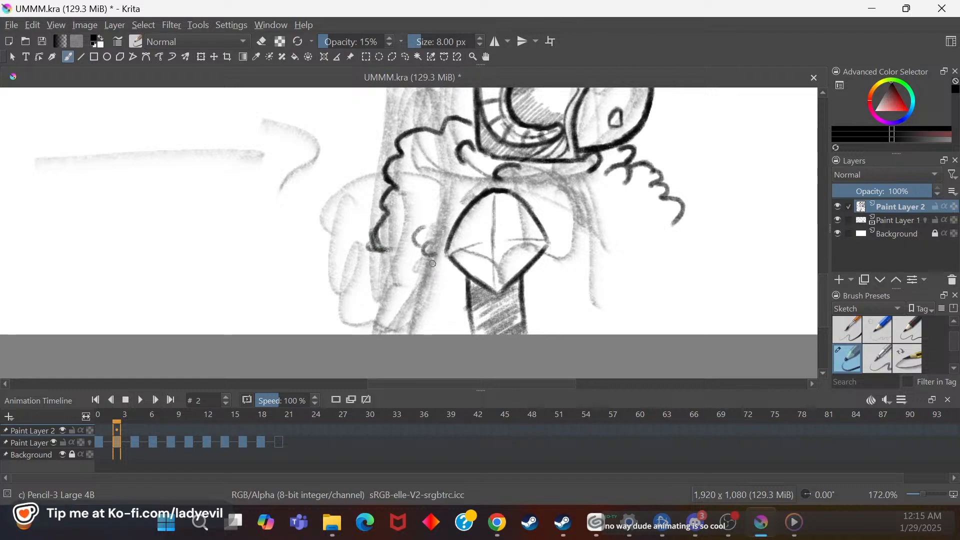
mouse_move(394, 251)
left_mouse_down()
mouse_move(424, 227)
mouse_move(430, 245)
left_mouse_up()
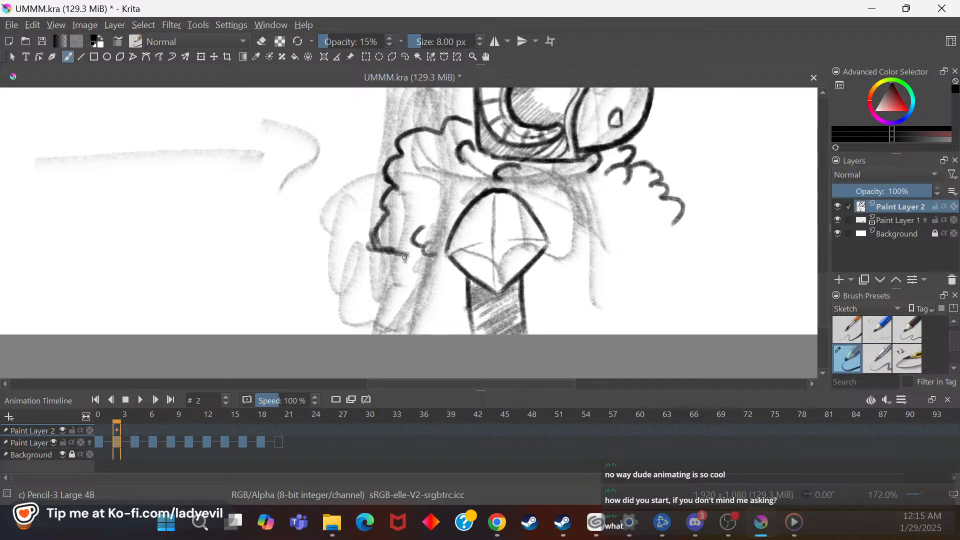
left_click_drag(422, 272, 443, 265)
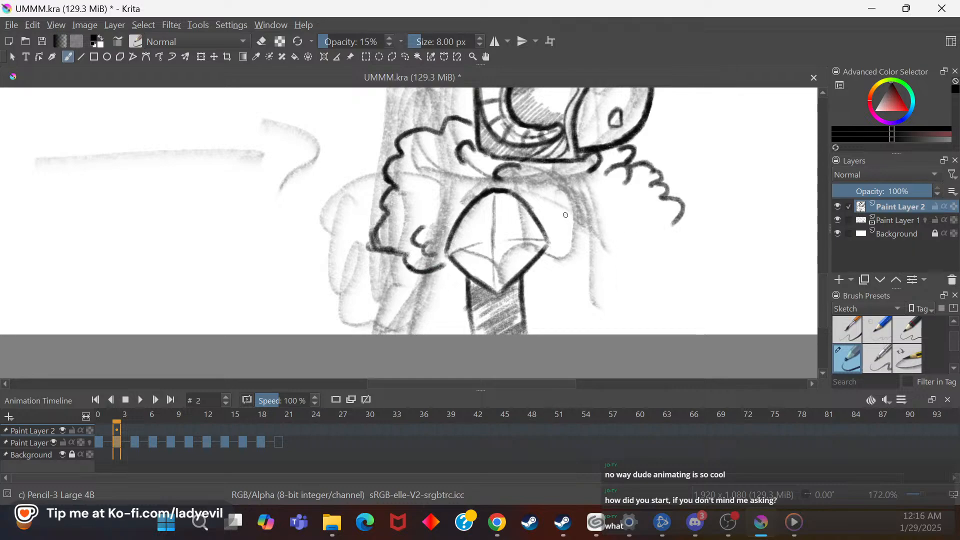
Step: Add fur curls beside and below the gem and outline the scalloped front edge of the collar down to its lower tip
mouse_move(577, 227)
left_mouse_down()
mouse_move(570, 216)
mouse_move(554, 239)
left_mouse_up()
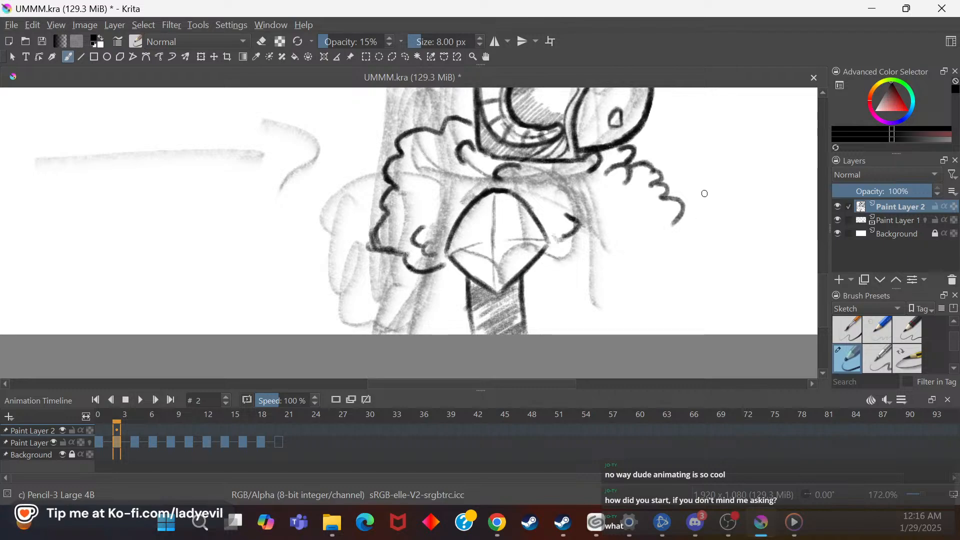
mouse_move(636, 222)
left_mouse_down()
mouse_move(667, 251)
mouse_move(624, 281)
left_mouse_up()
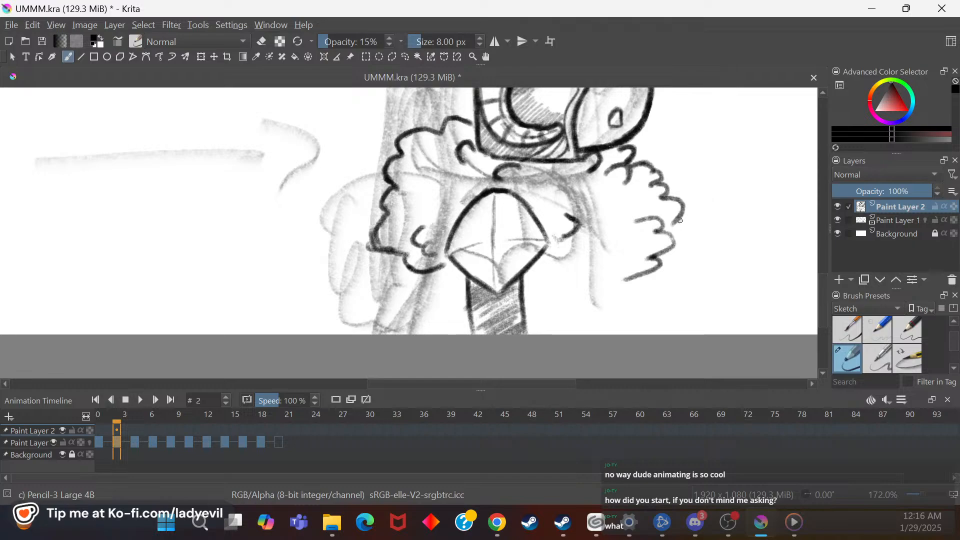
mouse_move(671, 202)
left_mouse_down()
mouse_move(672, 182)
mouse_move(652, 184)
mouse_move(663, 171)
mouse_move(635, 171)
left_mouse_up()
mouse_move(668, 236)
left_mouse_down()
mouse_move(673, 245)
mouse_move(619, 283)
left_mouse_up()
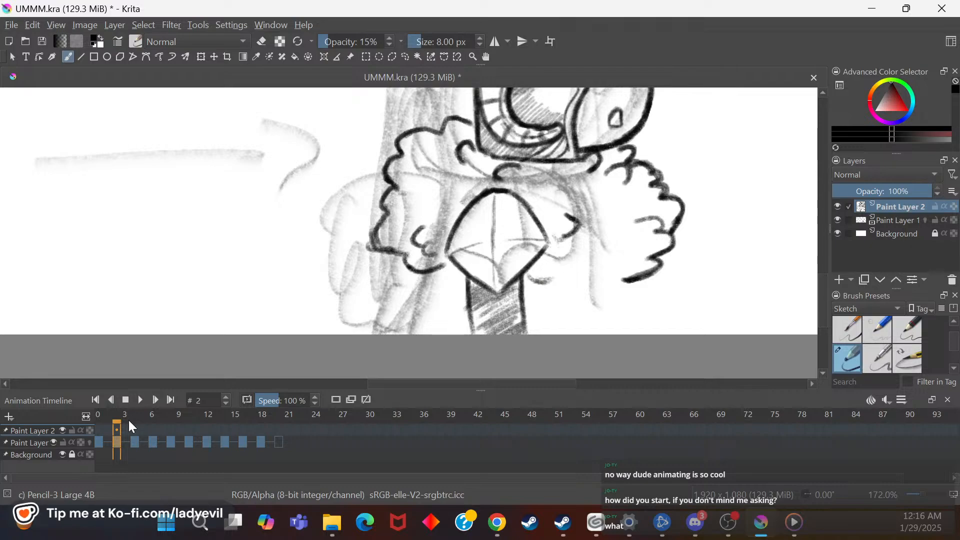
Step: Compare the collar with frame 0, then erase the lower tip of its front edge on frame 2 with Eraser Small
left_click(100, 444)
mouse_move(551, 383)
left_mouse_down()
mouse_move(451, 383)
mouse_move(478, 370)
mouse_move(563, 366)
left_mouse_up()
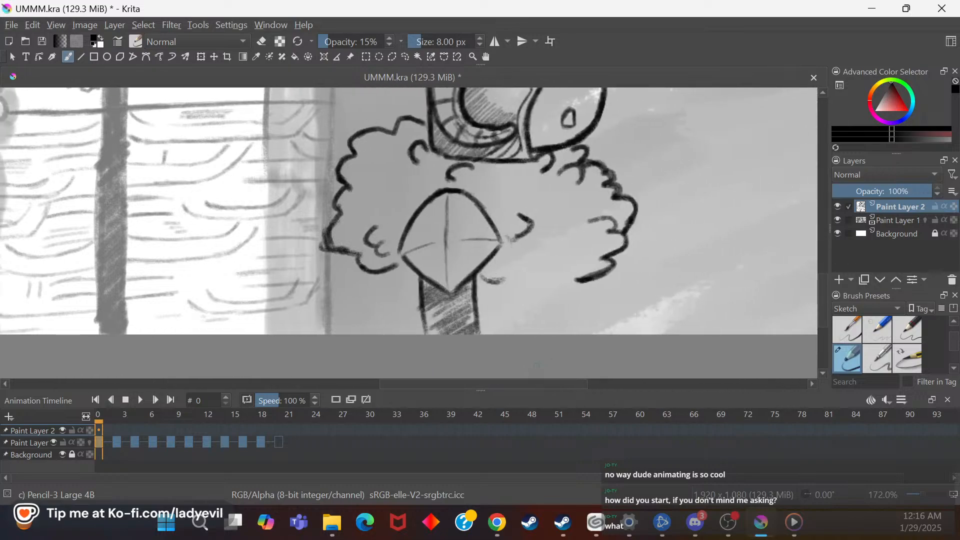
left_click(120, 442)
right_click(608, 244)
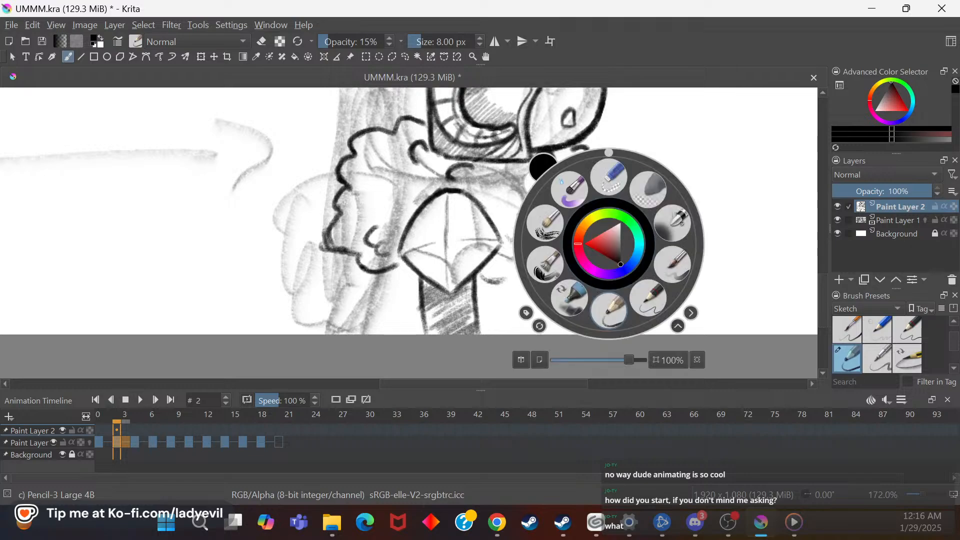
left_click(609, 177)
left_click_drag(572, 278, 629, 261)
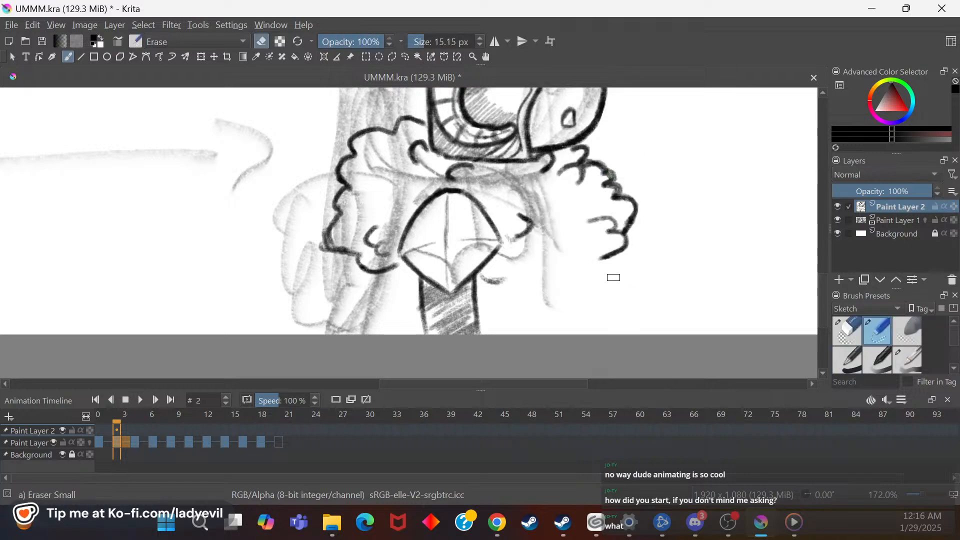
Step: With the 8 px pencil, outline the angular bent sleeve below the front of the collar and add scalloped fur where they meet
right_click(587, 283)
left_click(595, 305)
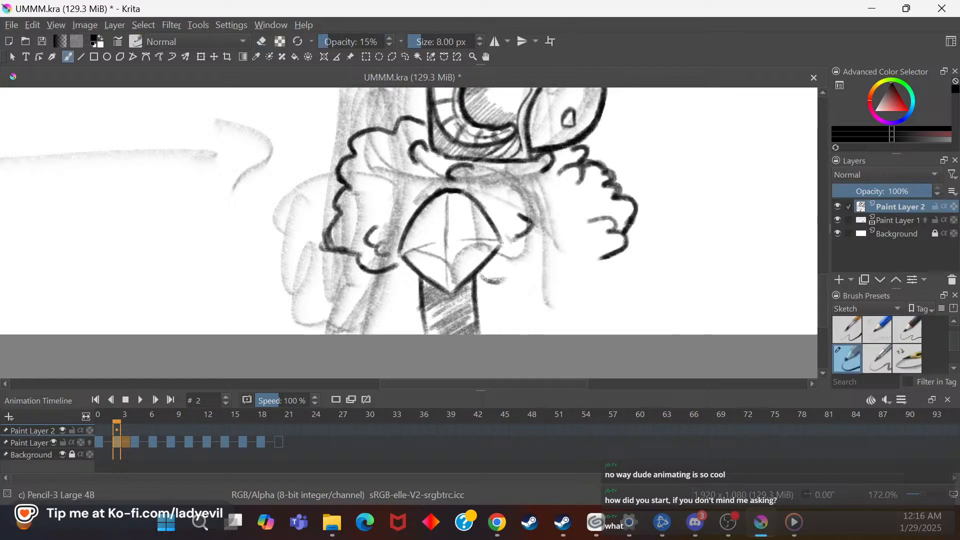
mouse_move(599, 260)
left_mouse_down()
mouse_move(610, 302)
mouse_move(579, 334)
left_mouse_up()
left_click_drag(611, 302, 579, 334)
left_click_drag(608, 305, 580, 333)
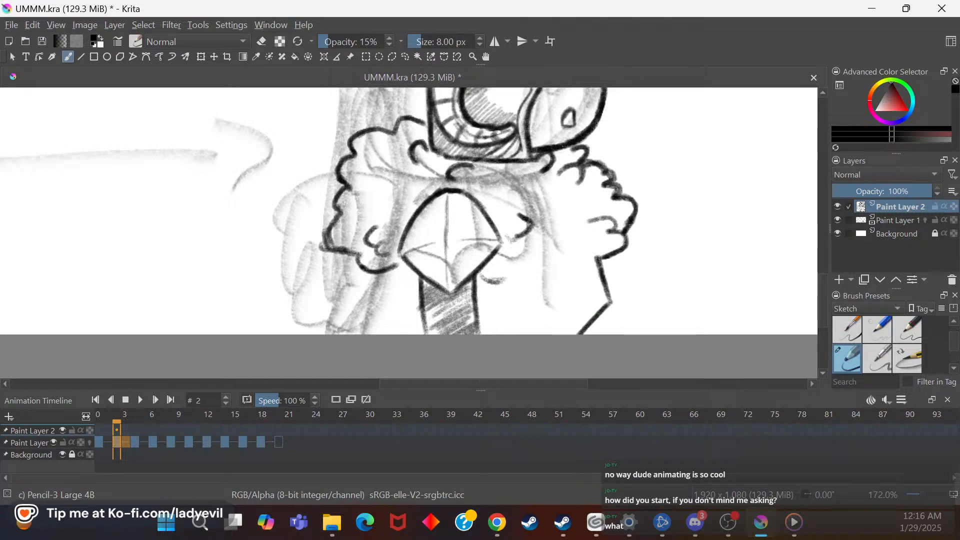
mouse_move(550, 271)
left_mouse_down()
mouse_move(516, 300)
mouse_move(522, 334)
left_mouse_up()
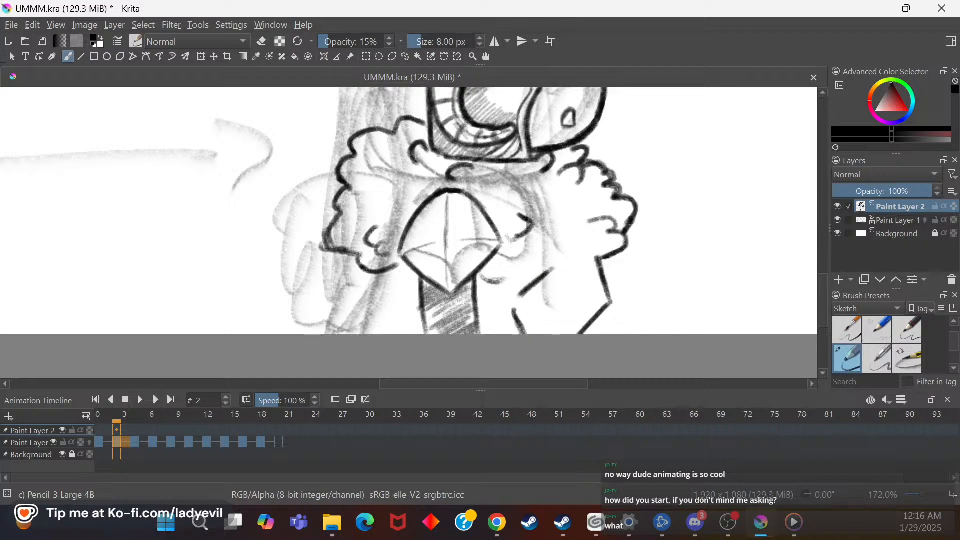
mouse_move(527, 291)
left_mouse_down()
mouse_move(511, 312)
mouse_move(524, 329)
left_mouse_up()
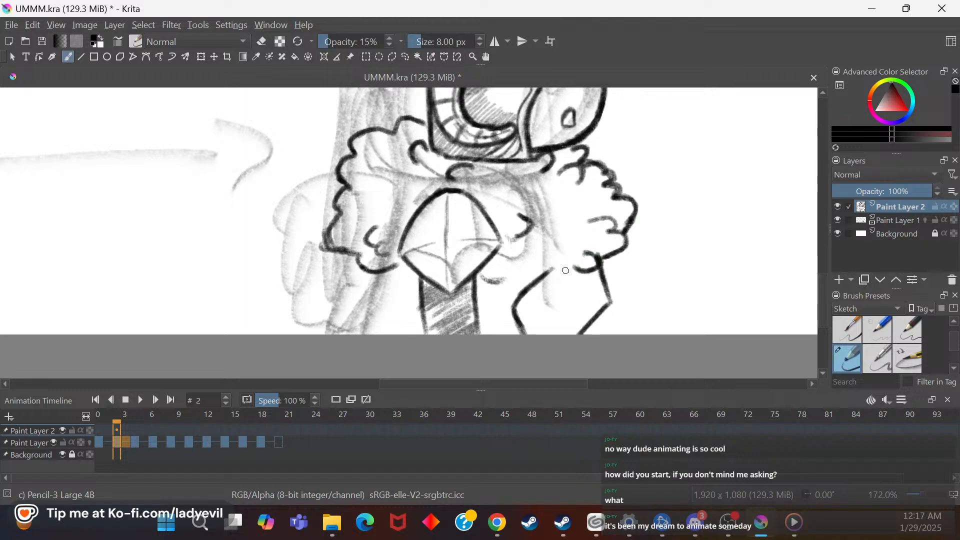
mouse_move(549, 271)
left_mouse_down()
mouse_move(566, 269)
mouse_move(571, 254)
left_mouse_up()
Step: Enlarge the timeline and look through the storyboard sketches on frames 0 to 6
left_click_drag(499, 393, 500, 262)
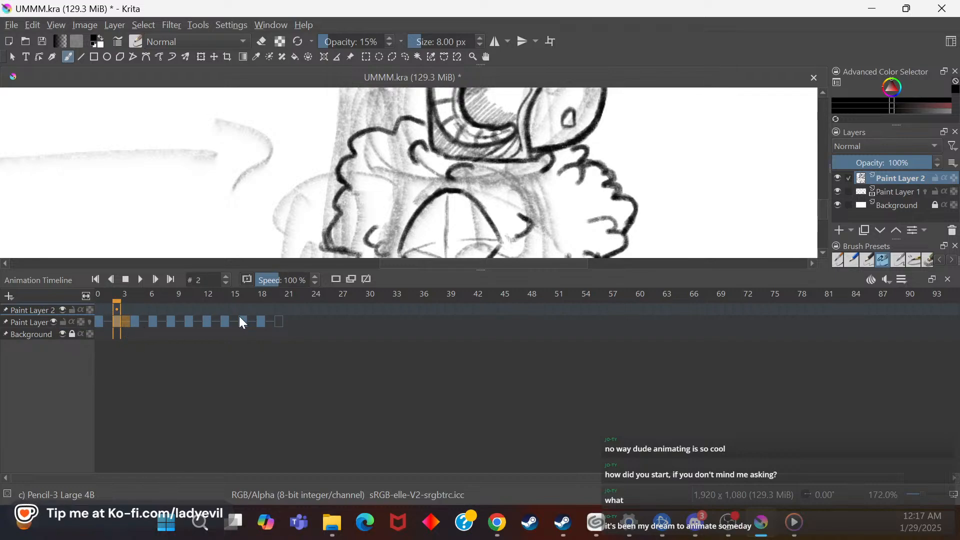
left_click(97, 323)
left_click(116, 324)
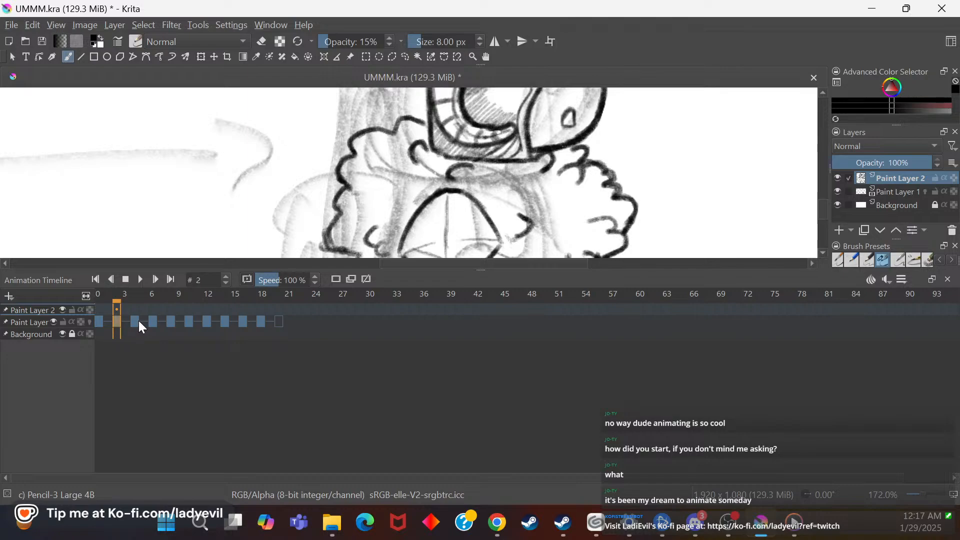
left_click(136, 322)
left_click(153, 323)
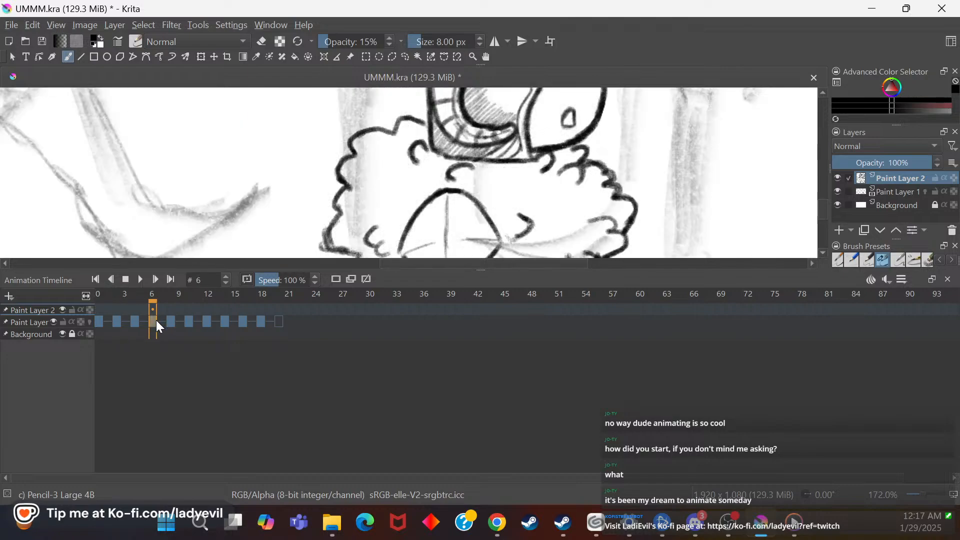
left_click(100, 323)
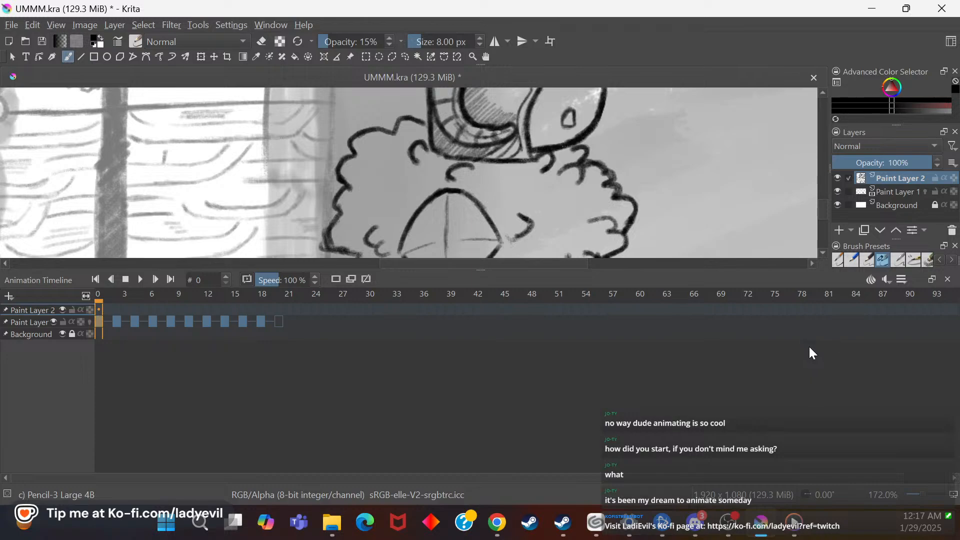
Step: Look at the onion skin settings and turn on onion skinning for Paint Layer 1
left_click(871, 280)
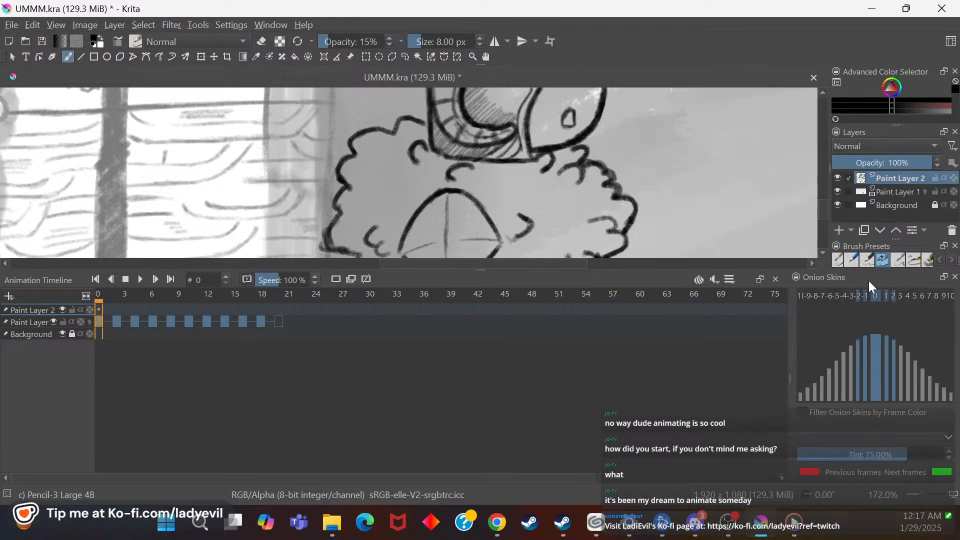
left_click(956, 278)
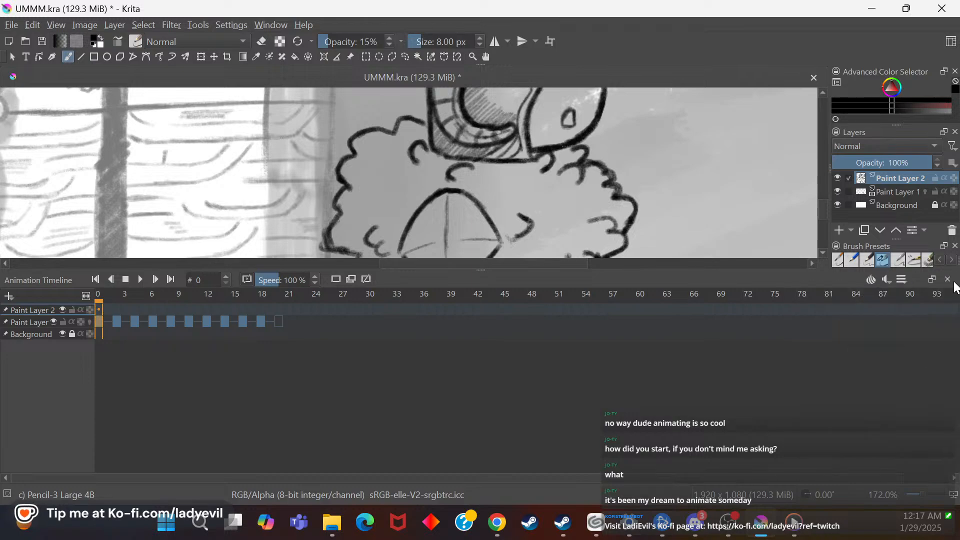
left_click(90, 323)
left_click_drag(488, 269, 480, 441)
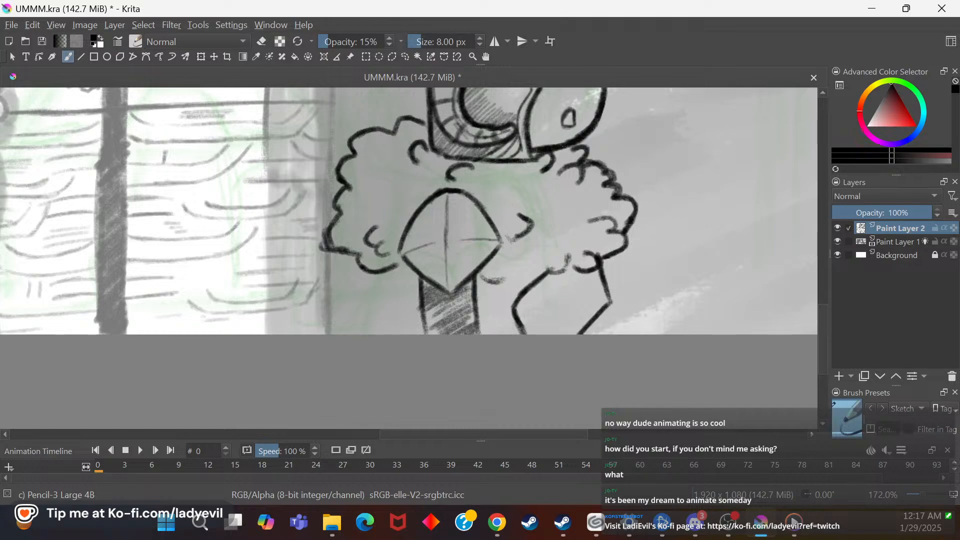
Step: Review the whole canvas with onion skins through the storyboard frames from 2 to 18
right_click(470, 253)
left_click_drag(503, 364, 457, 375)
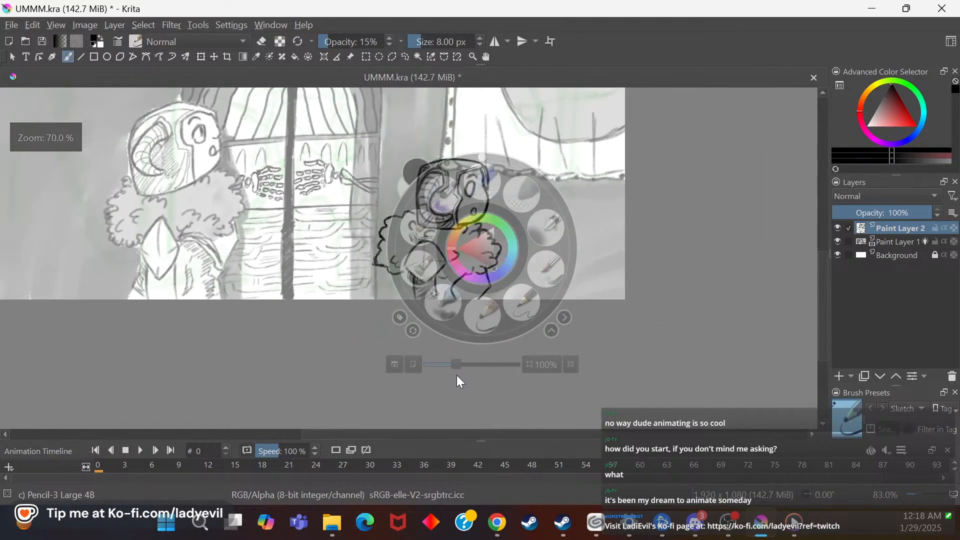
left_click(578, 327)
left_click_drag(823, 300, 822, 249)
left_click_drag(489, 434, 484, 404)
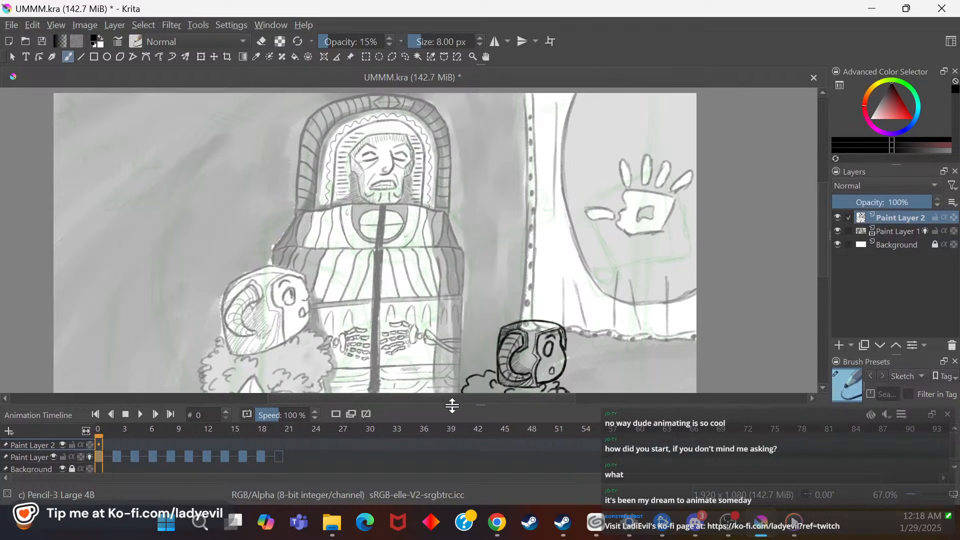
left_click(115, 457)
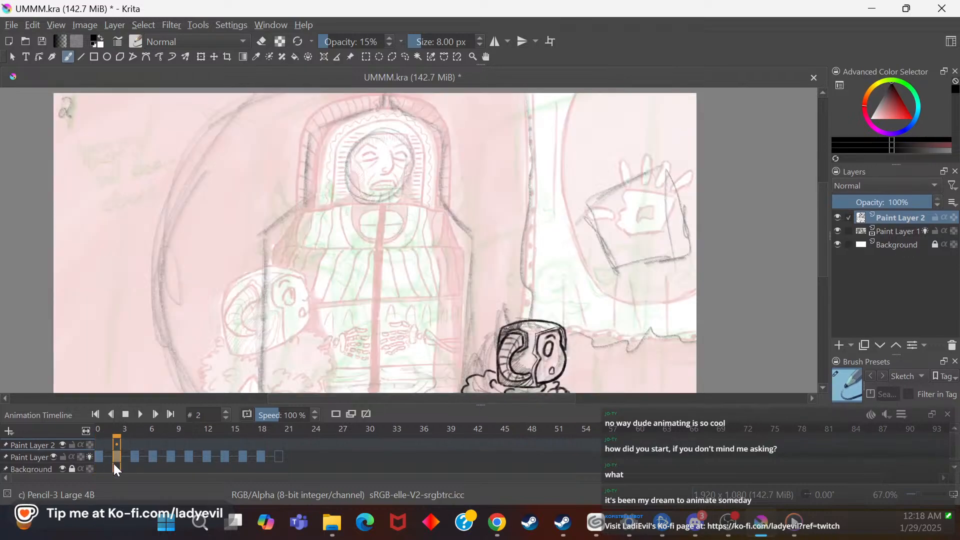
left_click(134, 464)
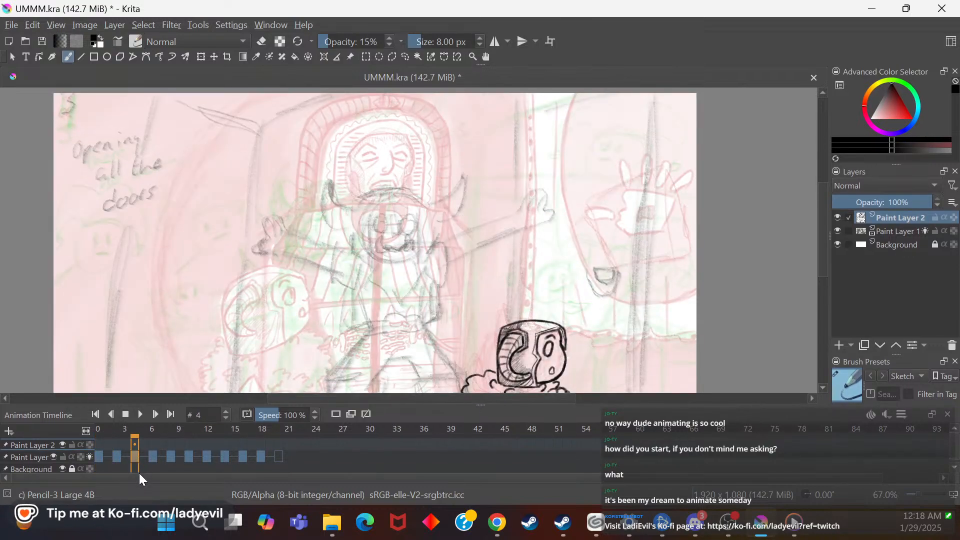
left_click(153, 463)
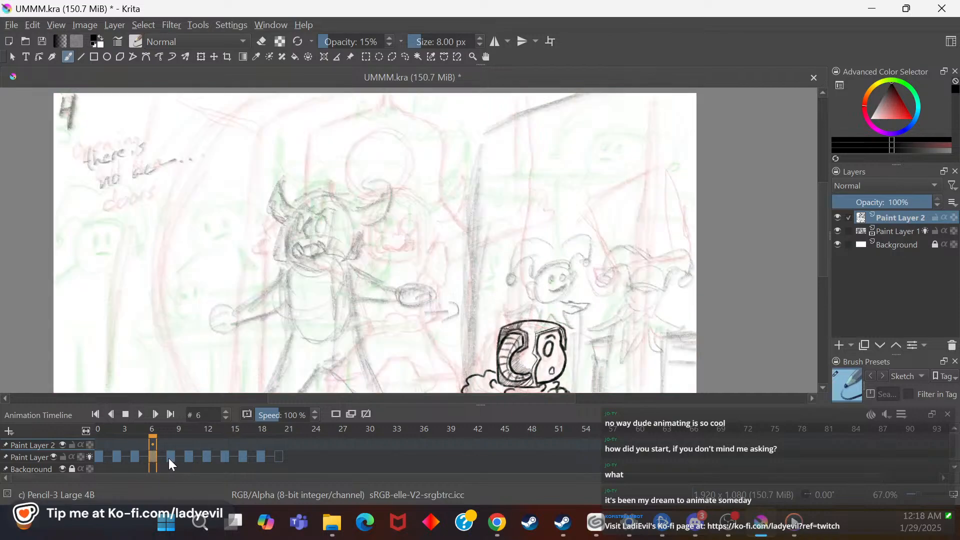
left_click(169, 468)
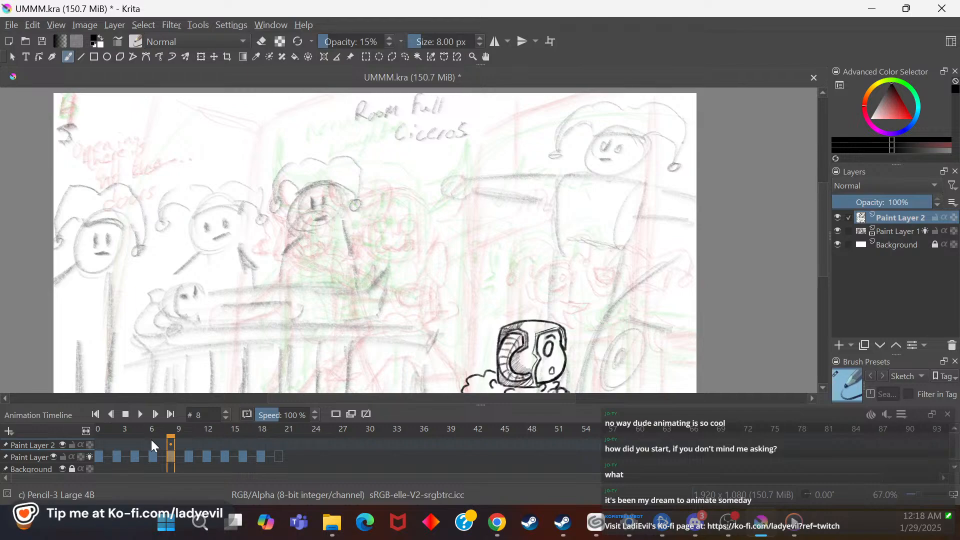
left_click(190, 457)
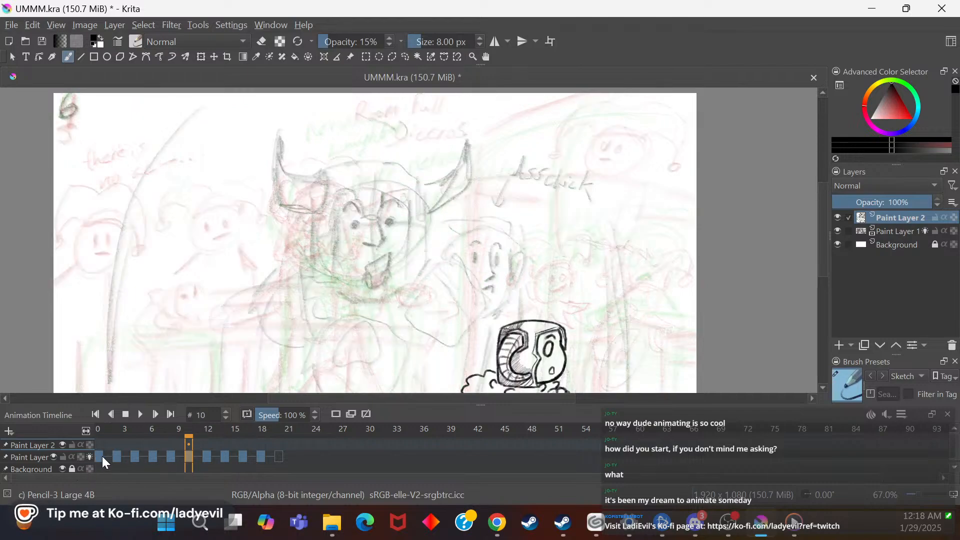
left_click(209, 458)
left_click(224, 458)
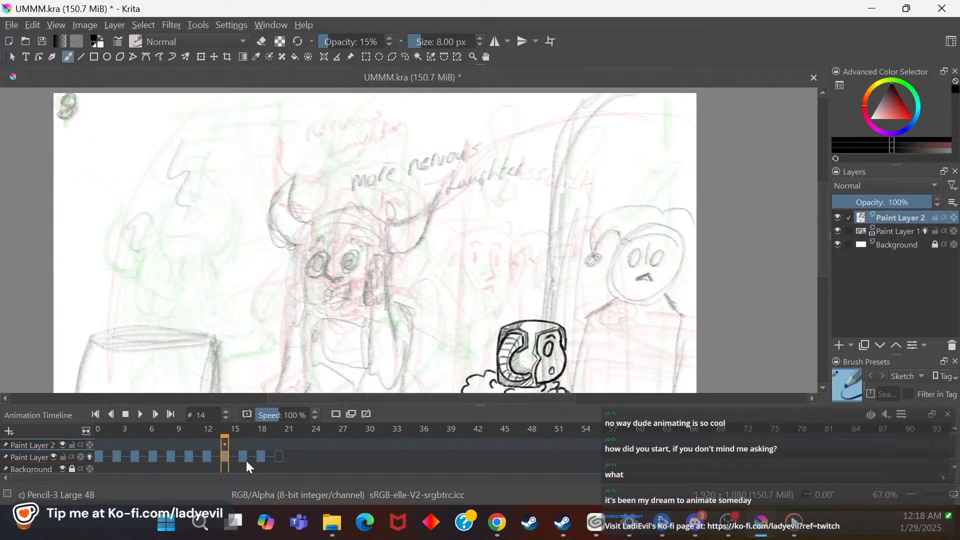
left_click(243, 458)
left_click(261, 457)
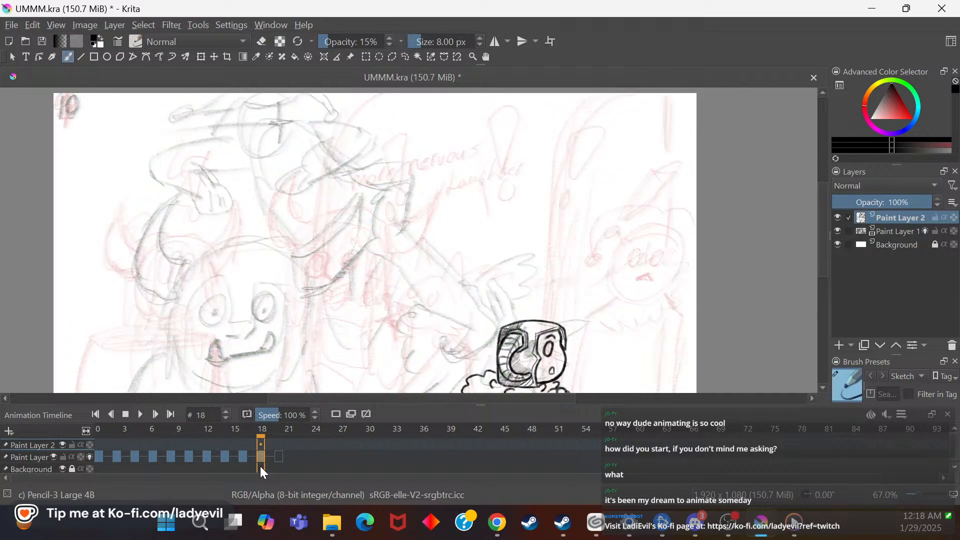
Step: Turn off onion skinning, return to frame 2 and centre the small horned-helmet character at 133% zoom
left_click(118, 457)
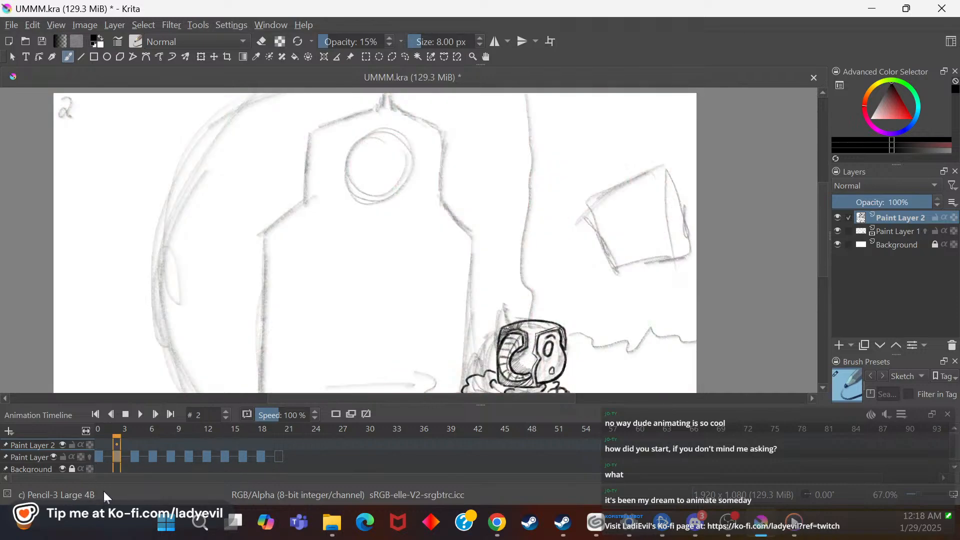
left_click_drag(486, 404, 489, 450)
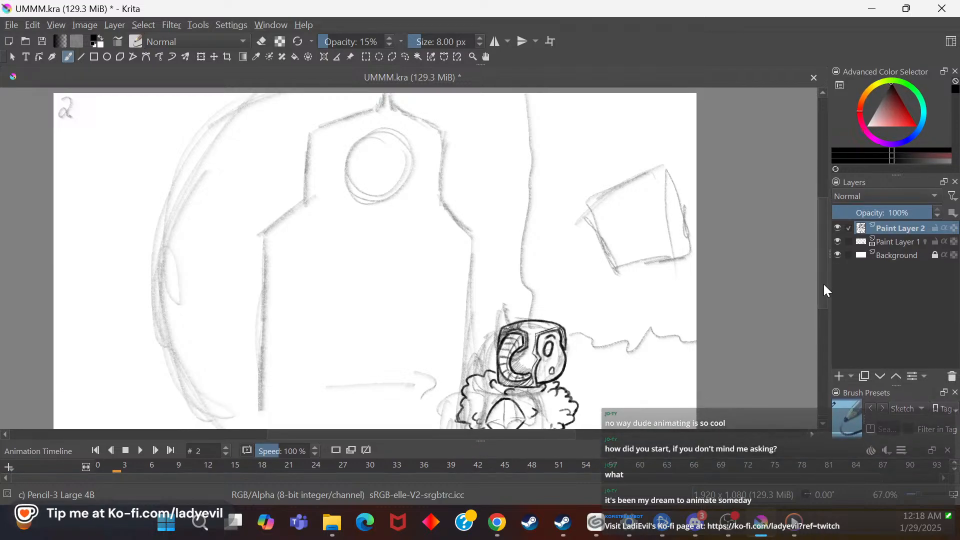
left_click_drag(824, 284, 819, 310)
right_click(551, 288)
left_click_drag(536, 403, 572, 402)
left_click(740, 343)
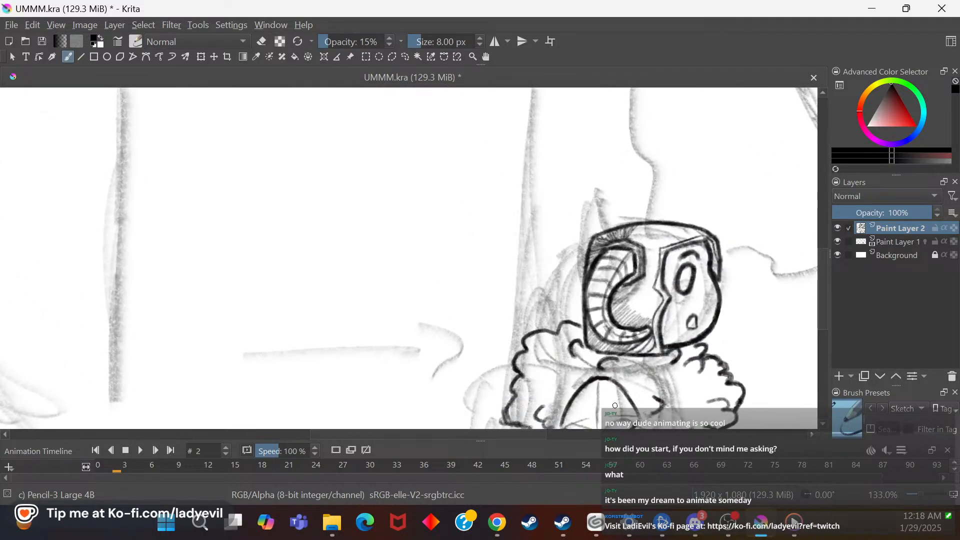
left_click_drag(823, 308, 828, 345)
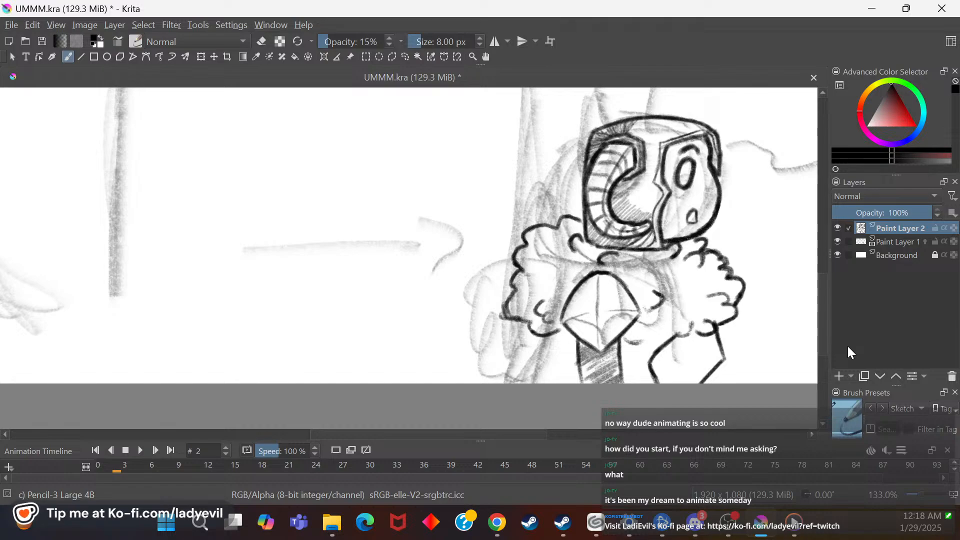
mouse_move(474, 433)
left_mouse_down()
mouse_move(528, 428)
mouse_move(505, 435)
left_mouse_up()
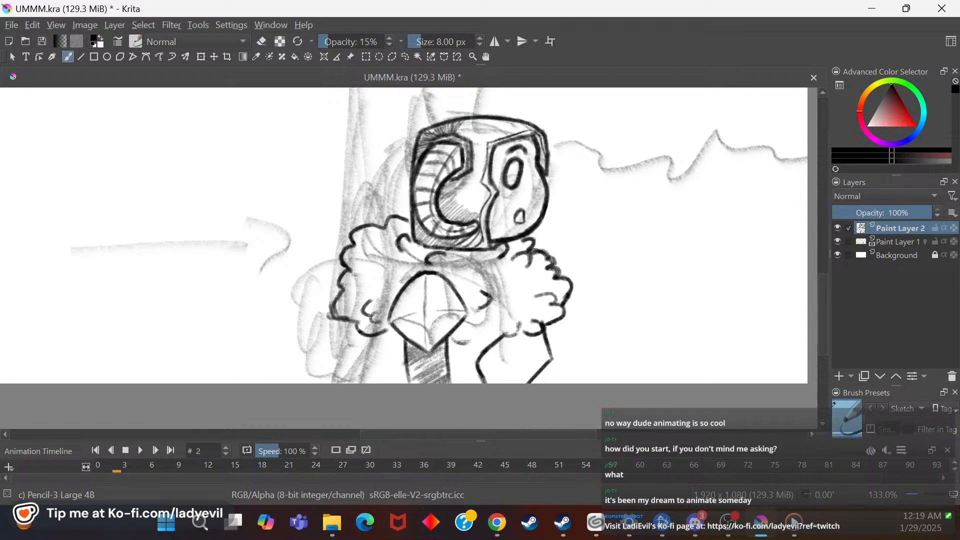
Step: Draw the small character's side strap, shaded belt, lower gem facets and remaining fur collar tufts with the 8 px pencil
key("alt+Tab")
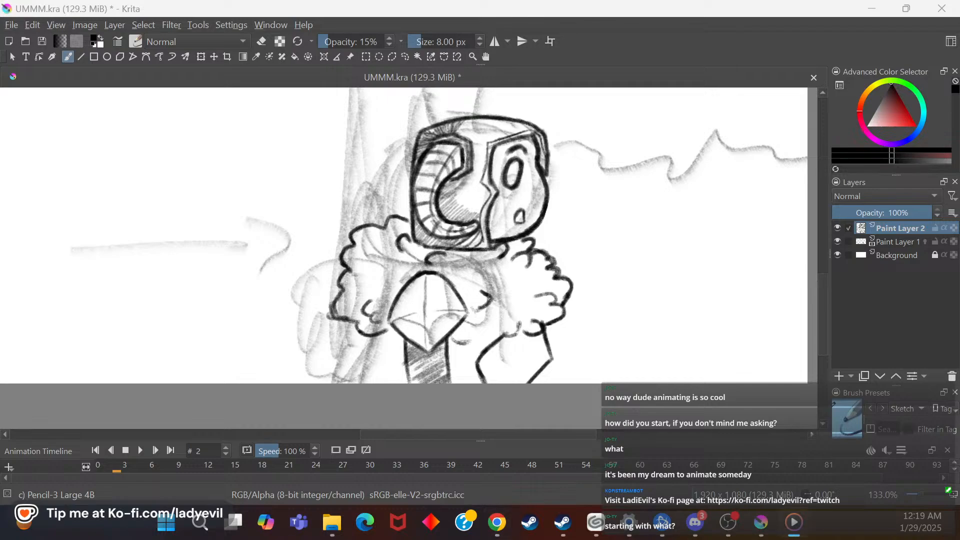
left_click_drag(397, 338, 403, 379)
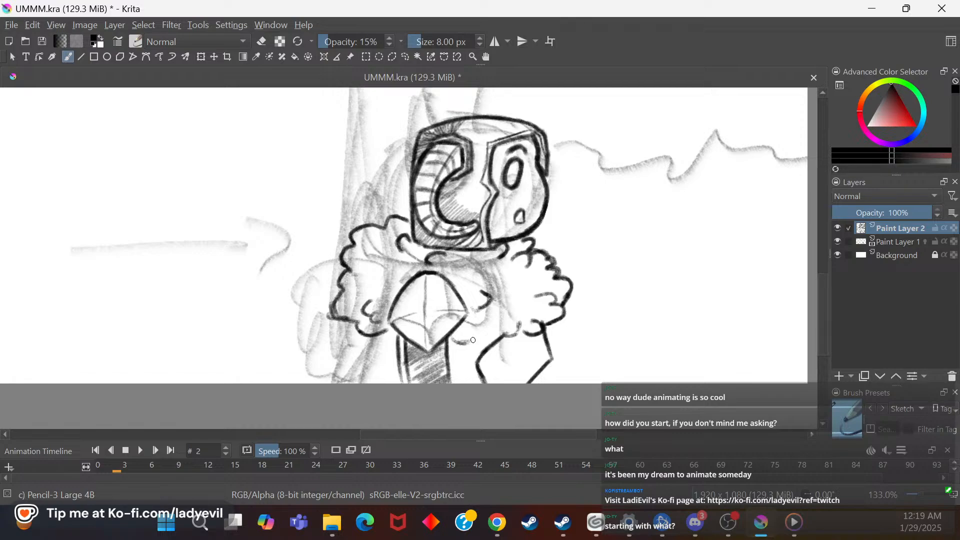
mouse_move(484, 353)
left_mouse_down()
mouse_move(452, 354)
mouse_move(485, 349)
mouse_move(473, 373)
mouse_move(478, 367)
mouse_move(452, 370)
mouse_move(488, 331)
mouse_move(400, 379)
left_mouse_up()
mouse_move(462, 363)
left_mouse_down()
mouse_move(451, 372)
mouse_move(459, 355)
mouse_move(470, 370)
mouse_move(479, 354)
mouse_move(470, 366)
mouse_move(451, 355)
left_mouse_up()
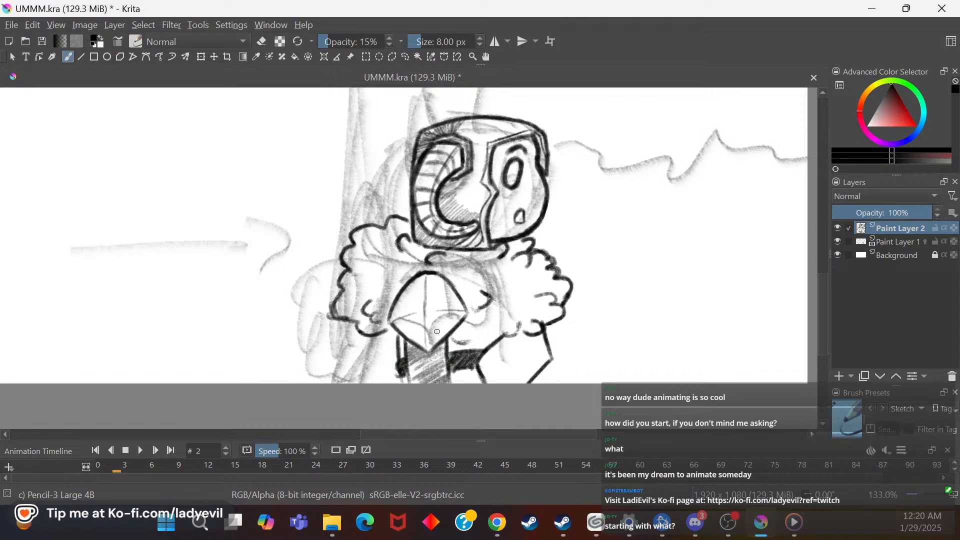
left_click_drag(478, 365, 549, 354)
mouse_move(506, 335)
left_mouse_down()
mouse_move(517, 315)
mouse_move(475, 343)
mouse_move(492, 330)
mouse_move(485, 325)
mouse_move(468, 349)
mouse_move(503, 333)
left_mouse_up()
mouse_move(390, 340)
left_mouse_down()
mouse_move(394, 330)
mouse_move(399, 341)
left_mouse_up()
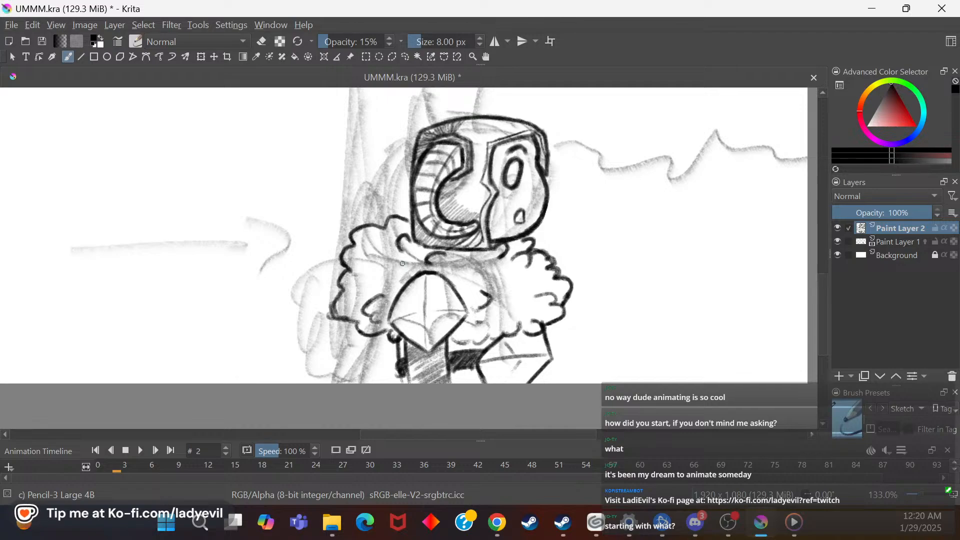
Step: Sketch a rough motion-path example of three circles linked by curved arrows above the small character at 71% zoom
right_click(320, 330)
left_click_drag(319, 410, 290, 417)
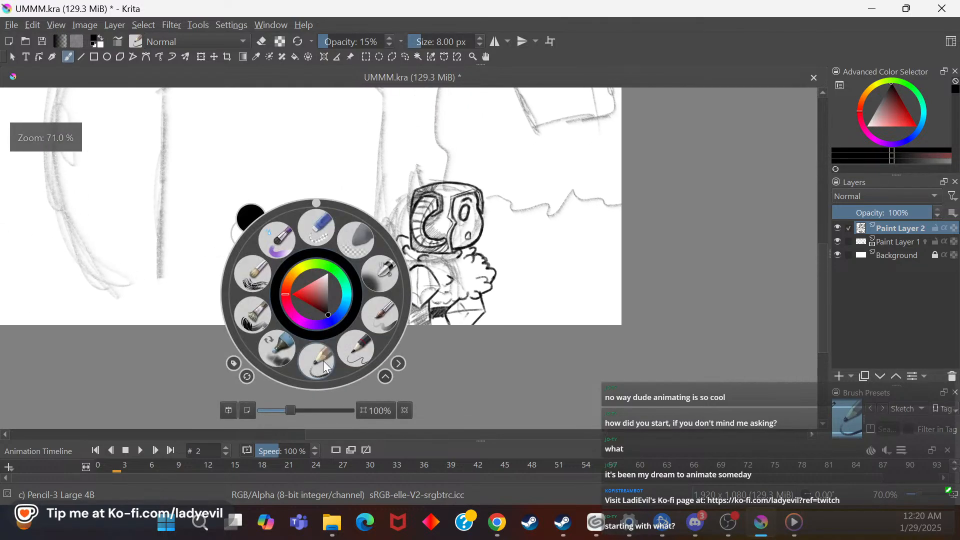
scroll(822, 255, "up", 4)
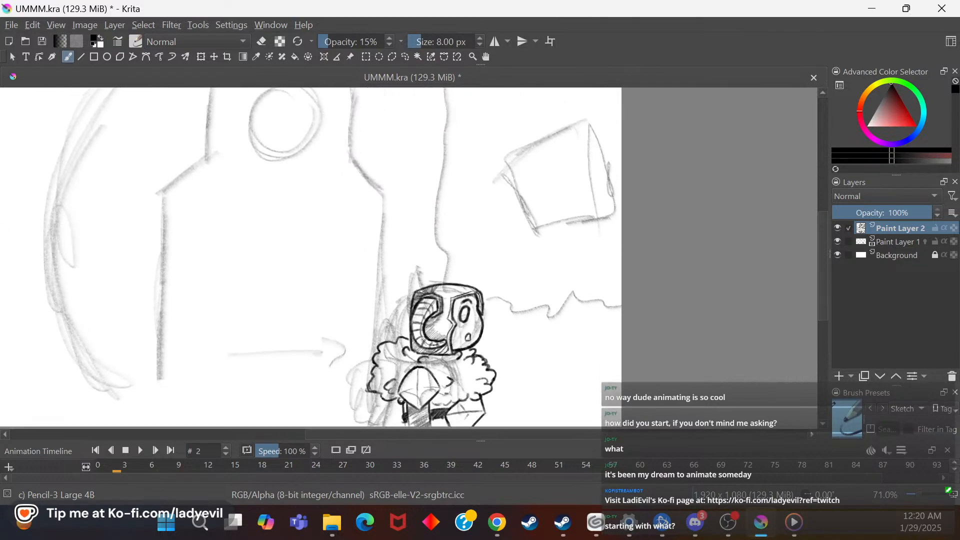
mouse_move(295, 222)
left_mouse_down()
mouse_move(293, 241)
mouse_move(366, 193)
mouse_move(376, 205)
left_mouse_up()
left_click_drag(436, 161, 442, 162)
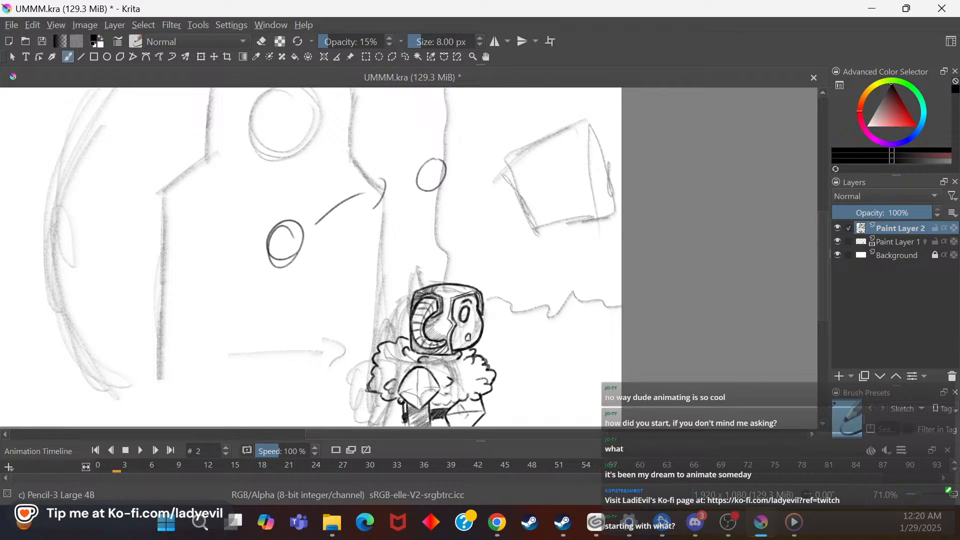
mouse_move(497, 191)
left_mouse_down()
mouse_move(523, 236)
mouse_move(539, 215)
left_mouse_up()
mouse_move(552, 245)
left_mouse_down()
mouse_move(534, 264)
mouse_move(557, 248)
left_mouse_up()
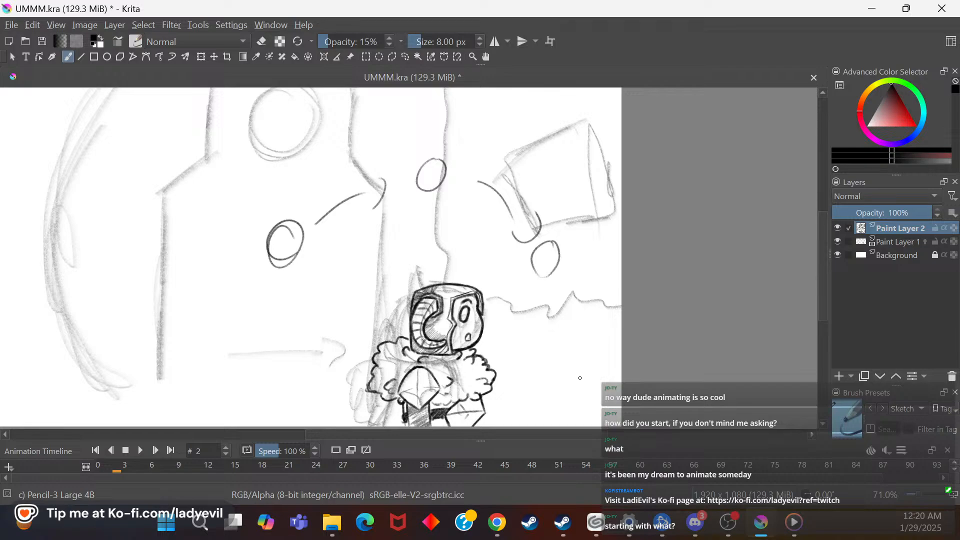
Step: Erase the circles and curved arrows using the Eraser Small brush at about 94 px
right_click(584, 243)
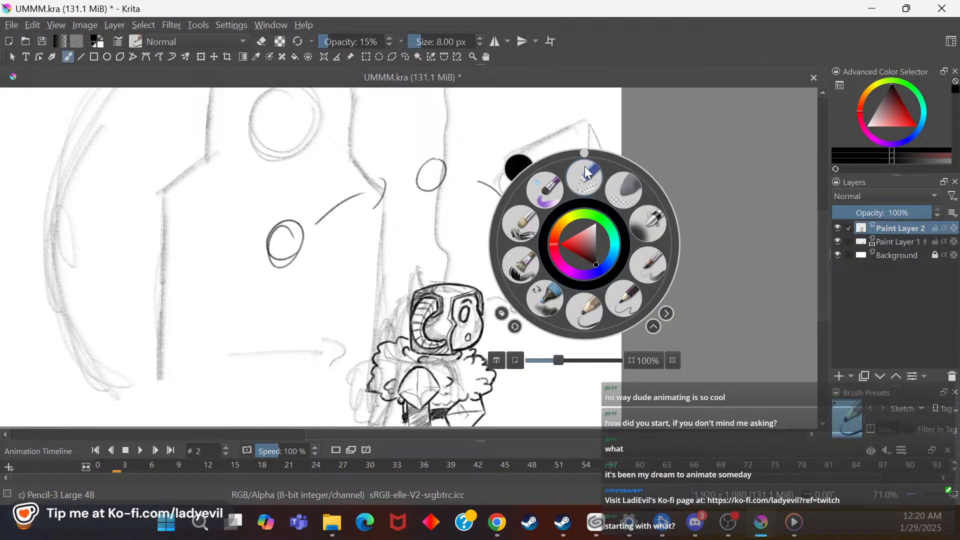
left_click(584, 178)
left_click(439, 42)
mouse_move(289, 202)
left_mouse_down()
mouse_move(447, 149)
mouse_move(520, 158)
mouse_move(512, 179)
mouse_move(549, 315)
left_mouse_up()
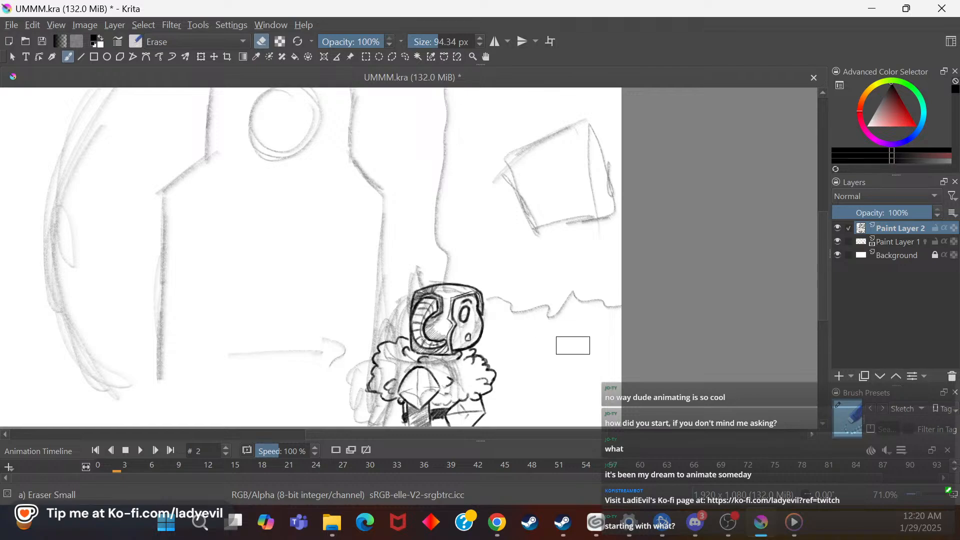
Step: Compare the small character's line art against the drawings on frames 0, 2 and 4, ending on frame 2
scroll(826, 243, "down", 1)
scroll(825, 245, "down", 4)
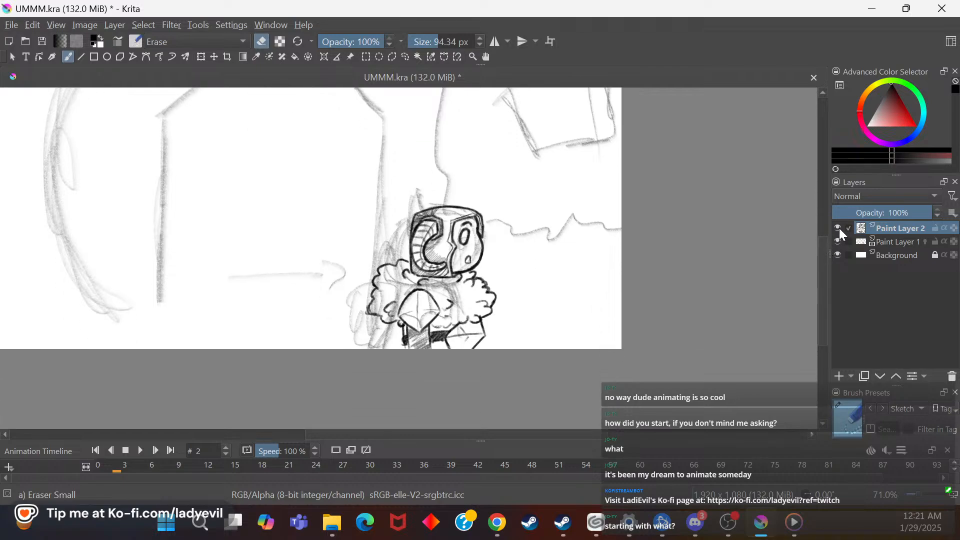
right_click(521, 224)
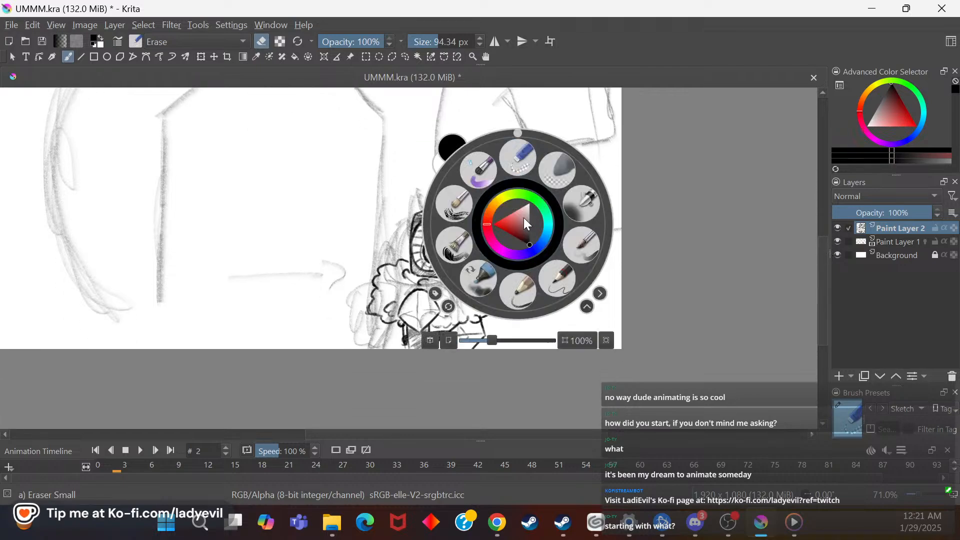
left_click(493, 340)
left_click_drag(491, 340, 519, 338)
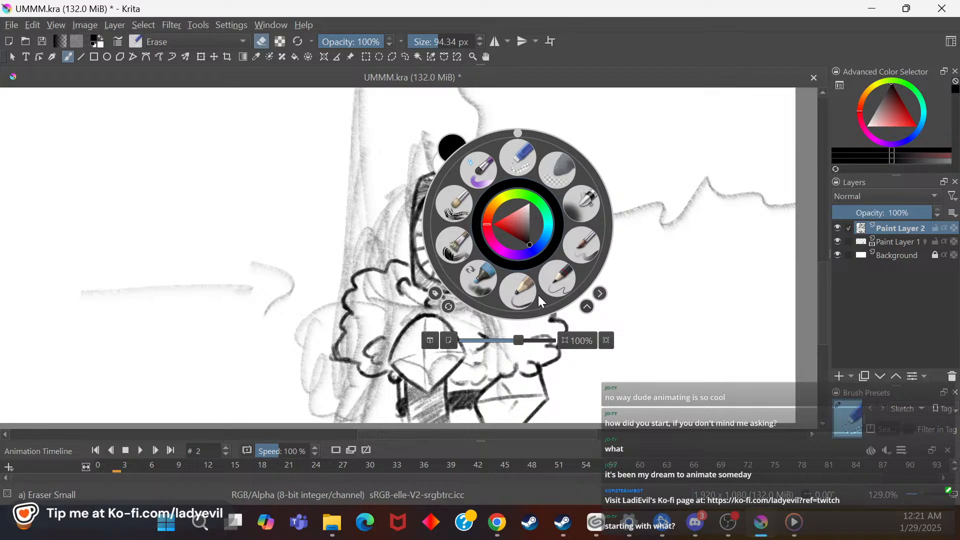
left_click(673, 280)
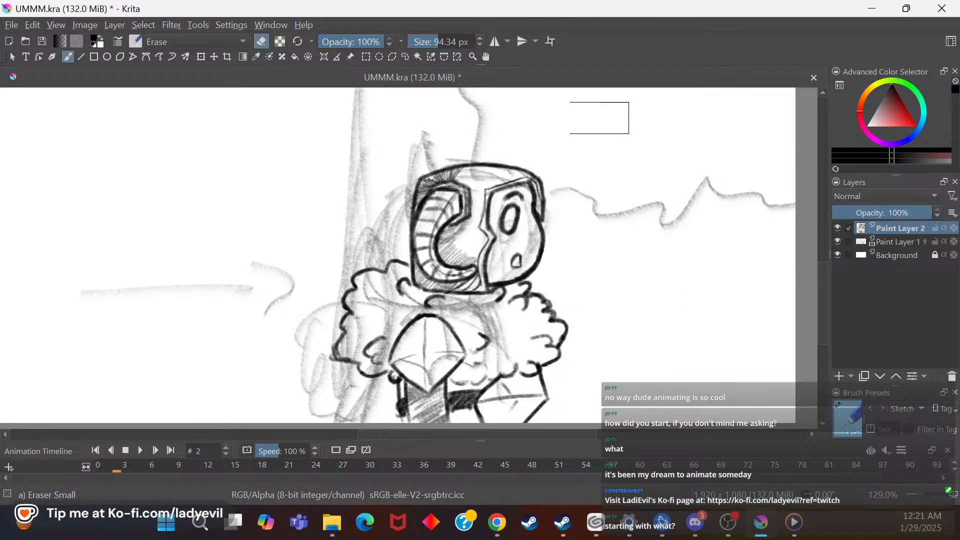
left_click_drag(489, 439, 494, 395)
left_click(99, 450)
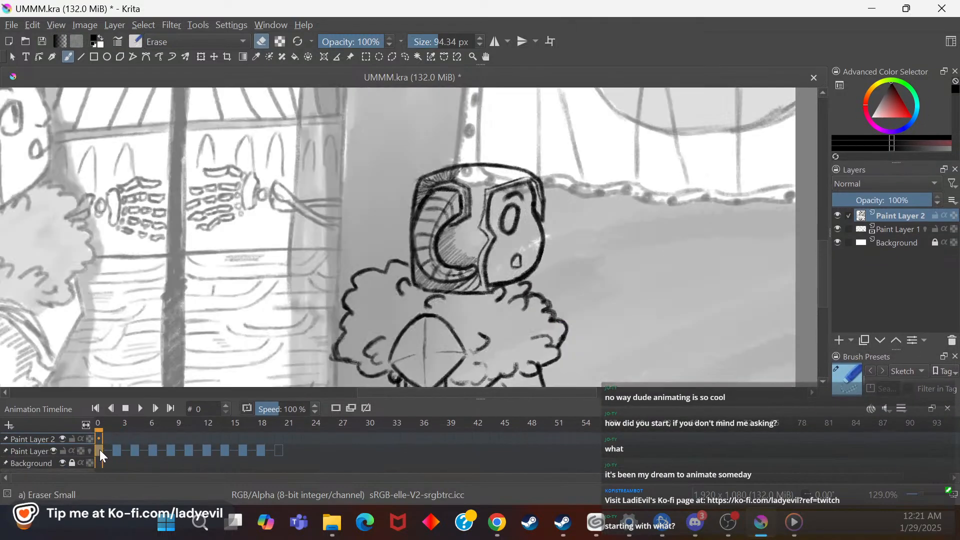
left_click(116, 450)
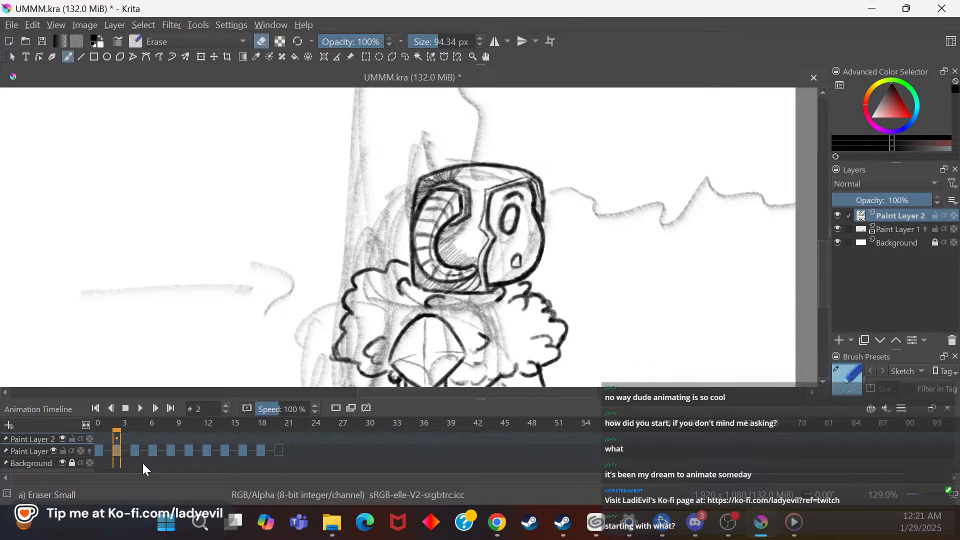
left_click(136, 450)
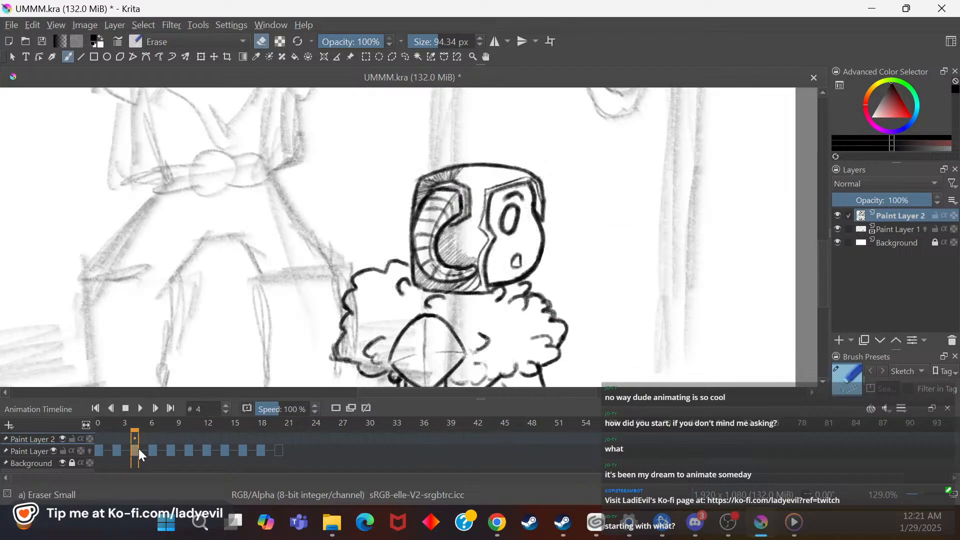
left_click(118, 446)
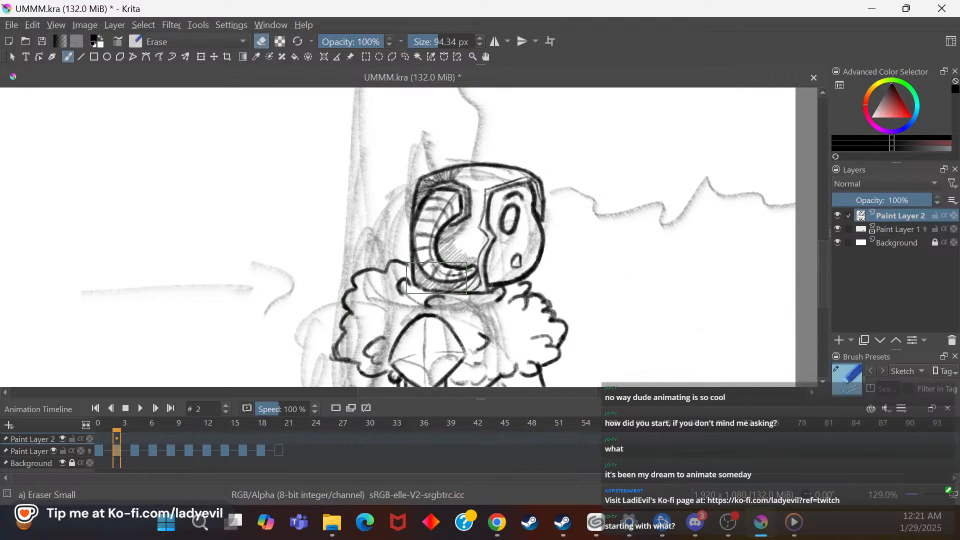
left_click_drag(486, 398, 485, 441)
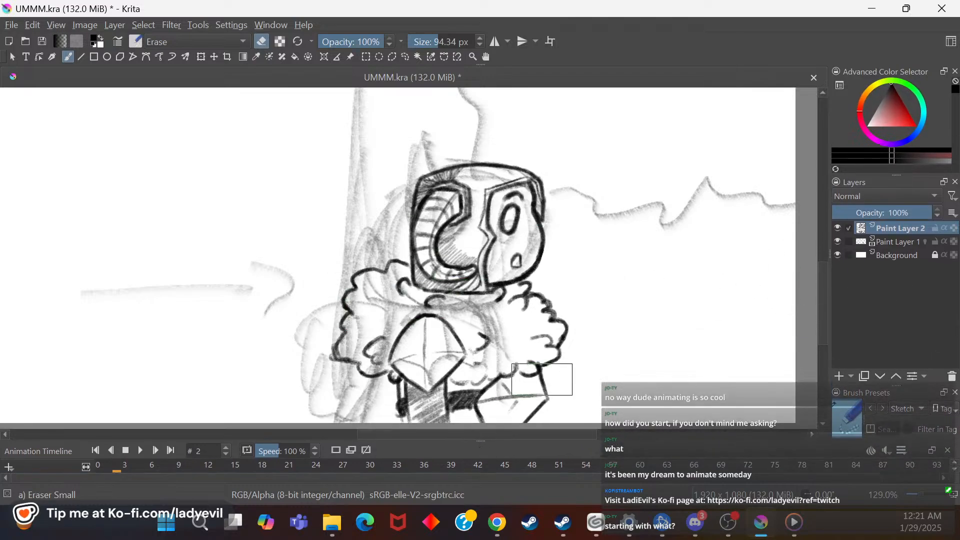
Step: Switch to the Pencil-3 Large 4B brush and turn on onion skinning for Paint Layer 1 around the large central figure
right_click(634, 285)
left_click(628, 358)
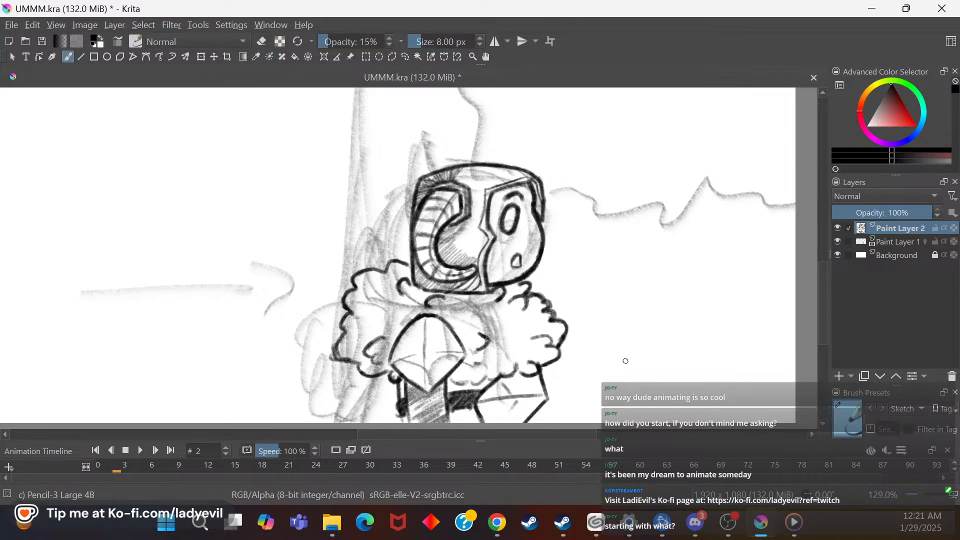
mouse_move(819, 279)
left_mouse_down()
mouse_move(821, 292)
mouse_move(823, 280)
left_mouse_up()
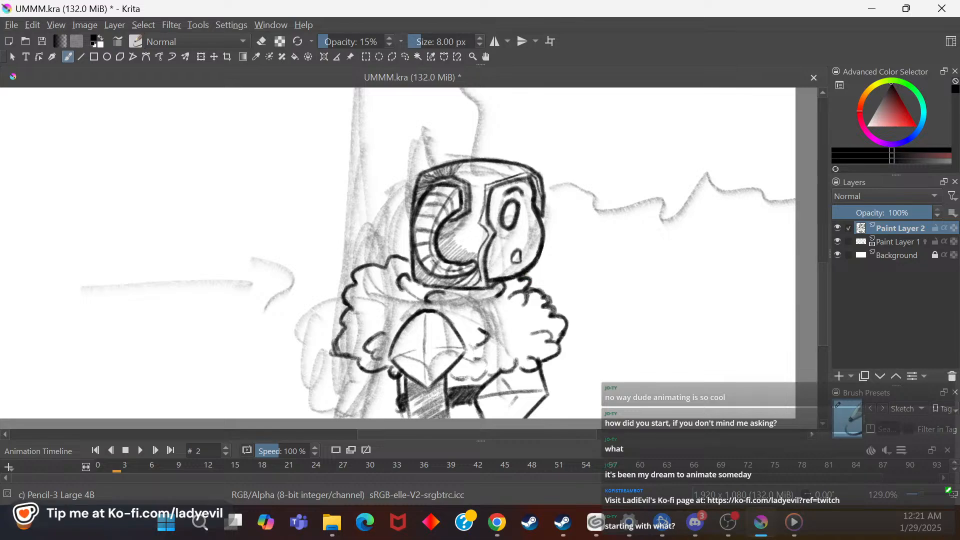
left_click_drag(822, 300, 817, 227)
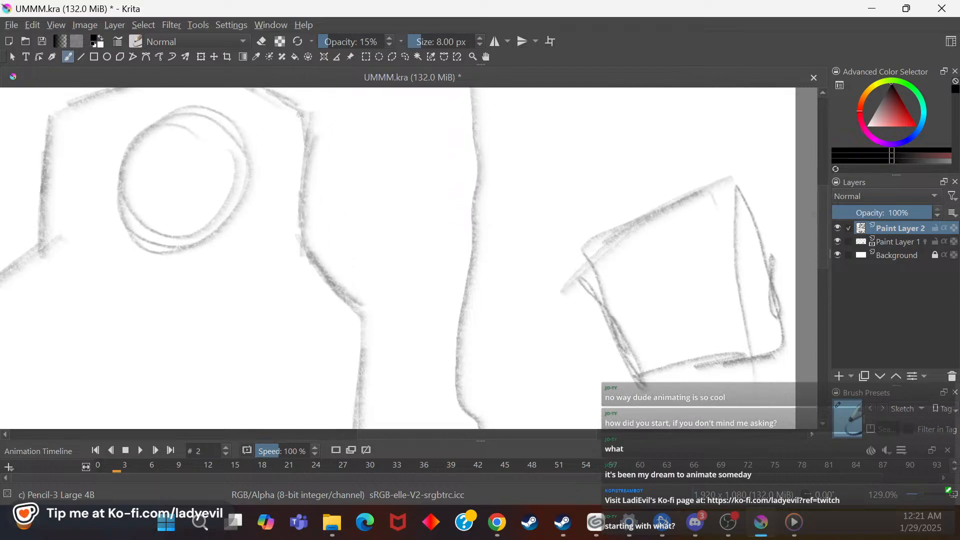
left_click_drag(545, 438, 492, 435)
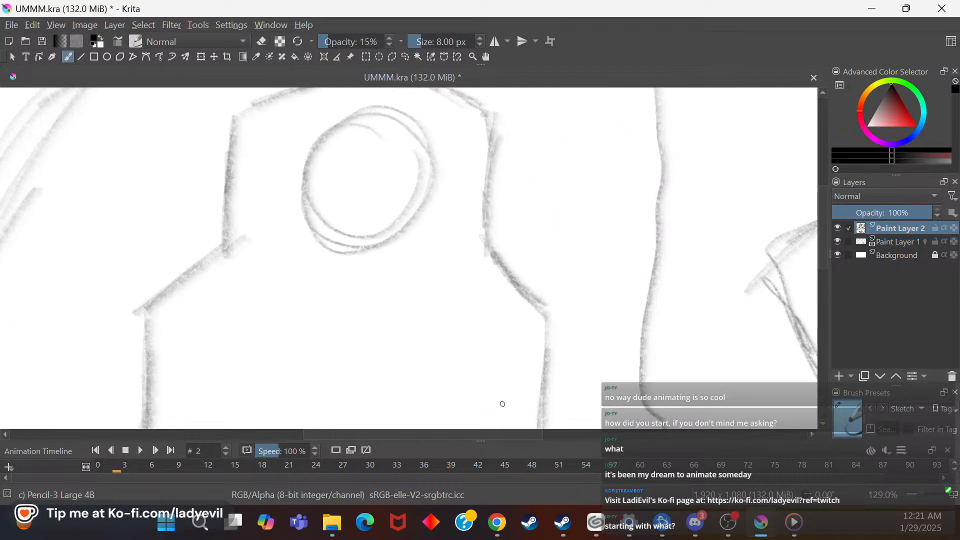
right_click(391, 289)
left_click_drag(395, 411, 385, 411)
left_click(535, 312)
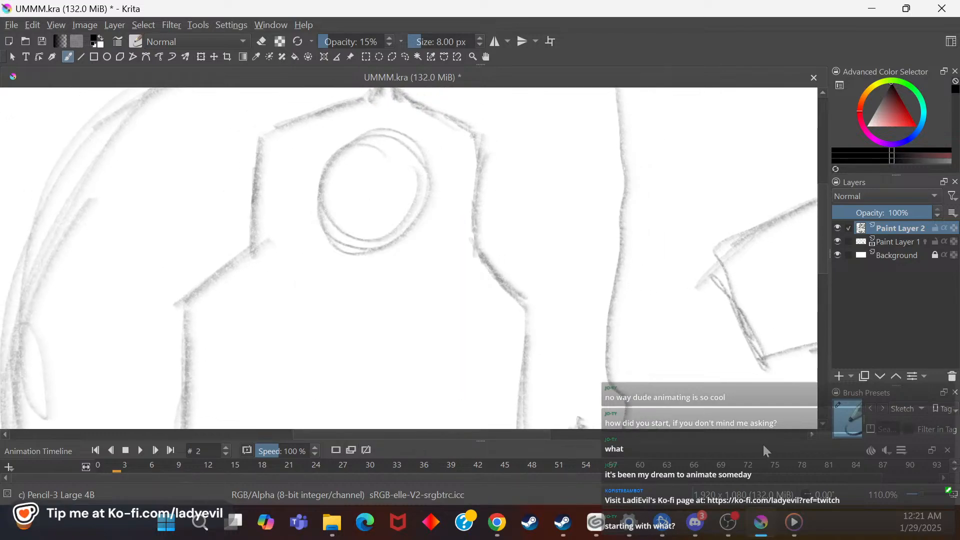
mouse_move(449, 440)
left_mouse_down()
mouse_move(452, 424)
mouse_move(427, 422)
mouse_move(444, 423)
mouse_move(449, 398)
left_mouse_up()
left_click(89, 451)
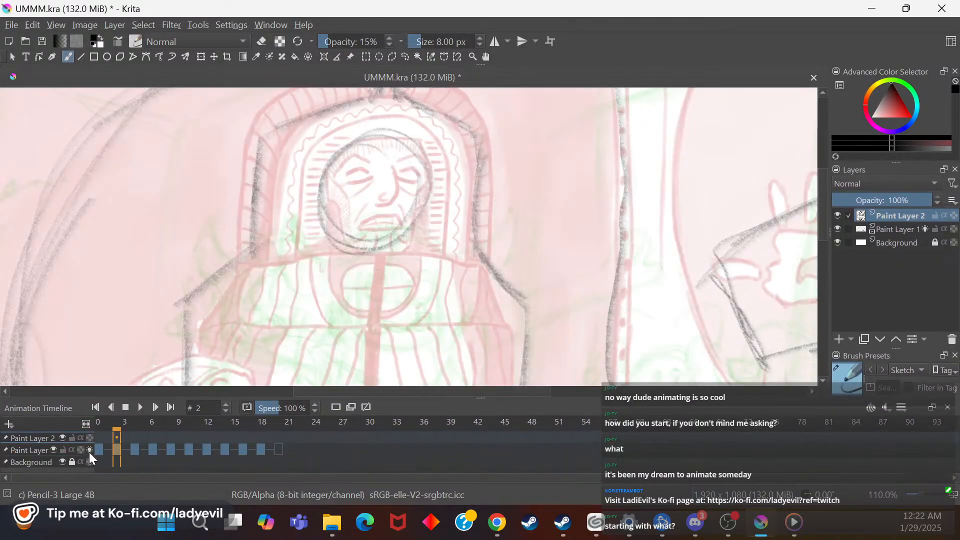
left_click_drag(491, 398, 491, 443)
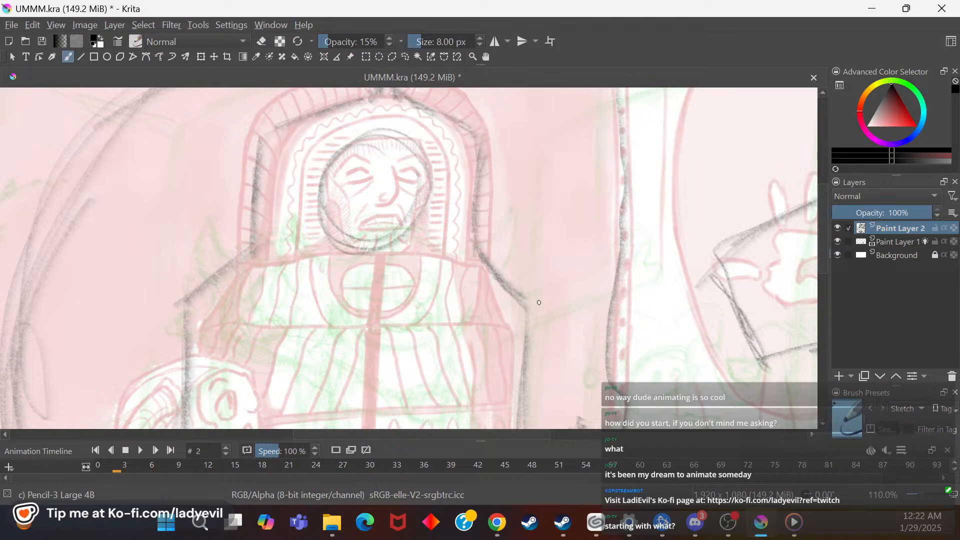
Step: Draw the large central figure's nose bridge, tip and nostril over the onion skin with the 8 px pencil at 155% zoom
left_click_drag(499, 438, 475, 436)
right_click(489, 238)
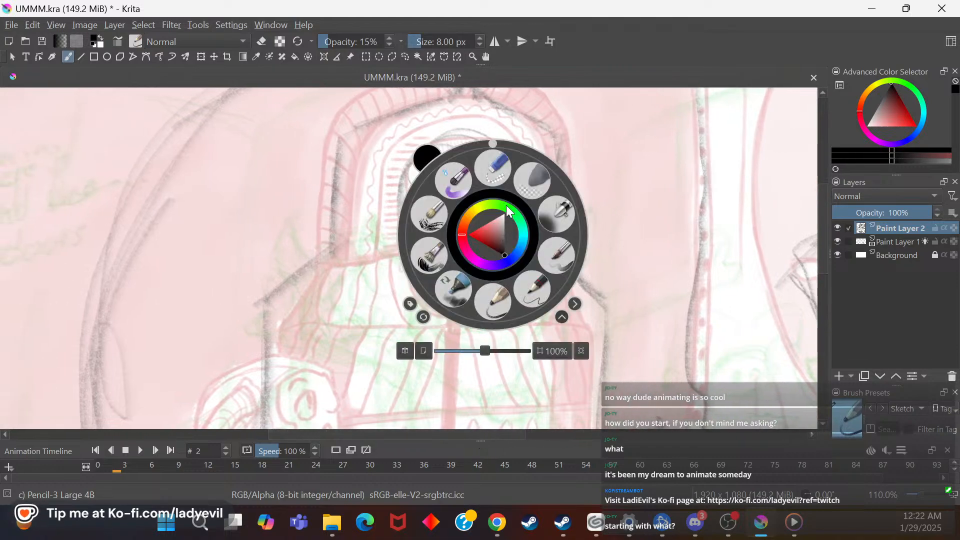
left_click_drag(486, 351, 515, 348)
left_click_drag(823, 250, 824, 229)
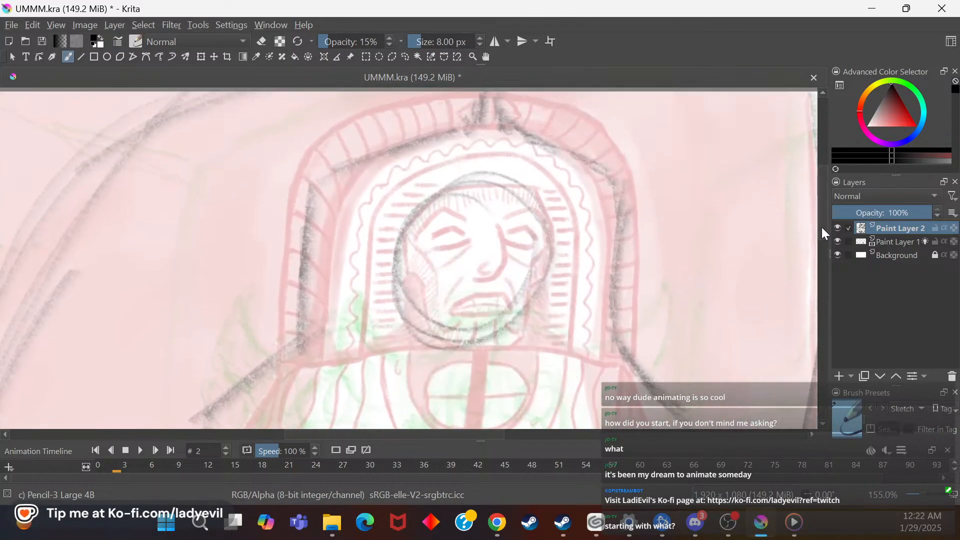
left_click_drag(497, 223, 503, 272)
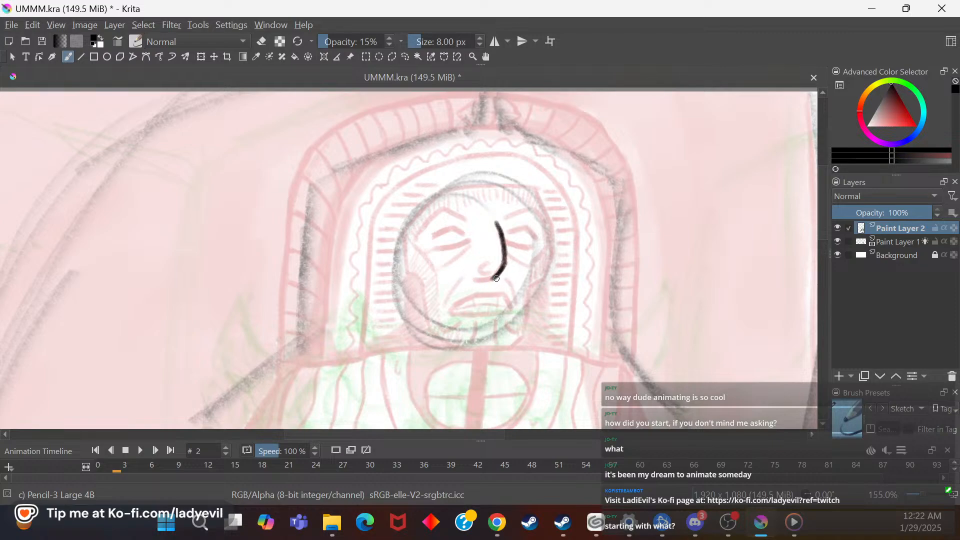
left_click_drag(499, 275, 476, 280)
Step: Set the brush size to 10 px and draw the figure's upper eyelids, angled eyebrows and outer eye-socket contours
key("bracketright")
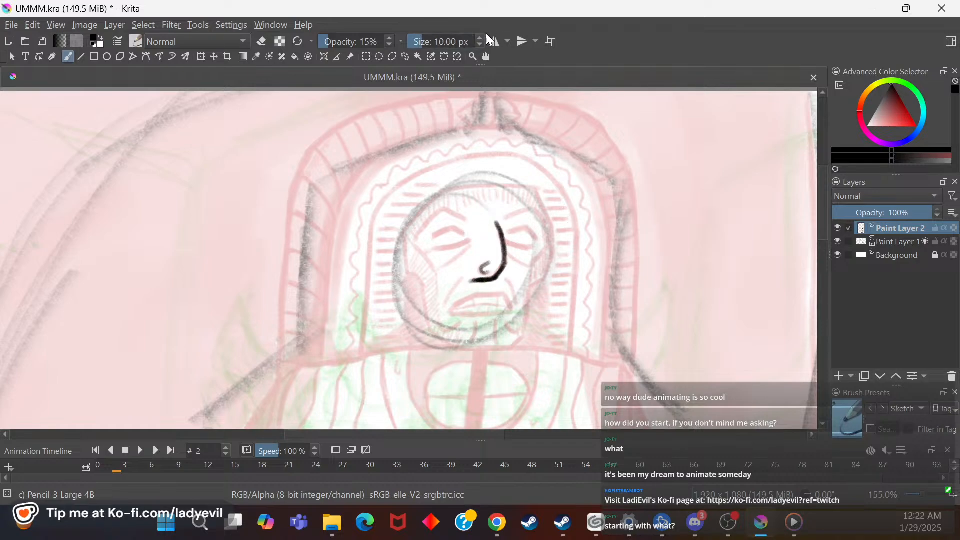
mouse_move(448, 231)
left_mouse_down()
mouse_move(430, 239)
mouse_move(450, 232)
left_mouse_up()
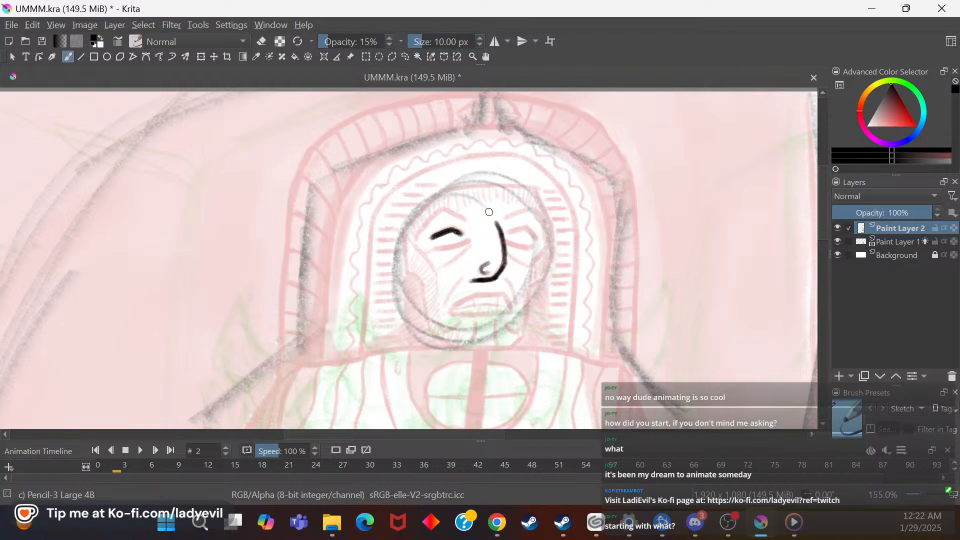
left_click_drag(507, 233, 536, 237)
mouse_move(431, 222)
left_mouse_down()
mouse_move(420, 235)
mouse_move(447, 212)
left_mouse_up()
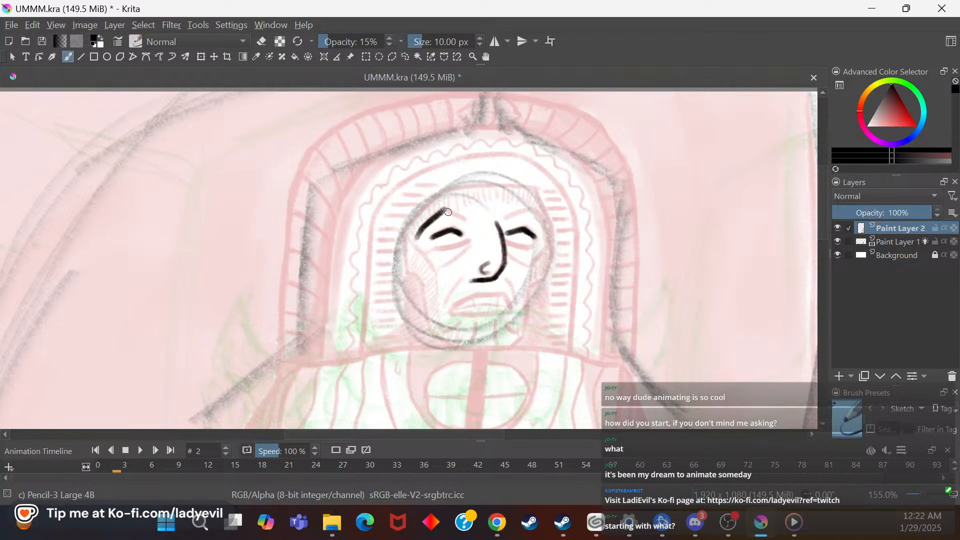
left_click_drag(469, 222, 446, 211)
left_click_drag(501, 221, 532, 209)
left_click_drag(536, 214, 548, 232)
left_click_drag(544, 238, 532, 265)
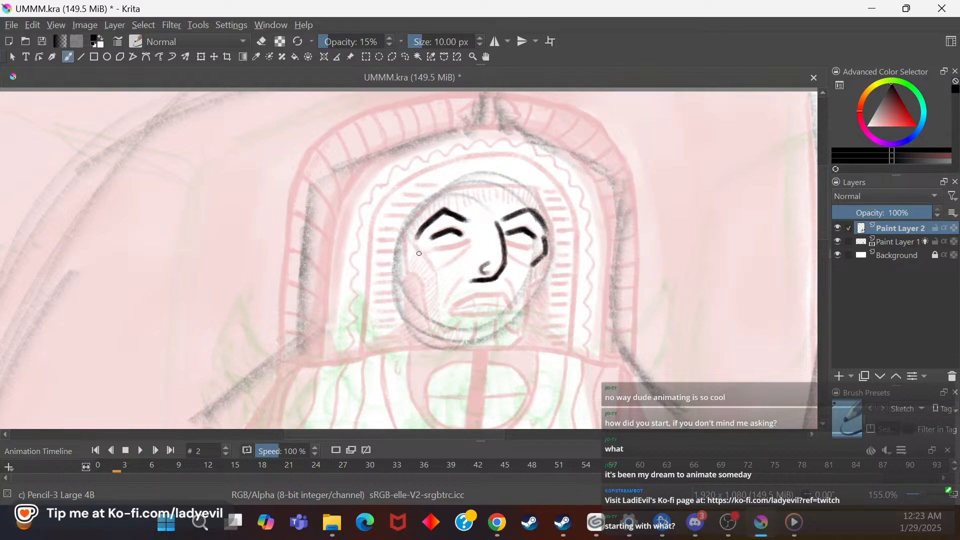
left_click_drag(413, 242, 432, 269)
Step: Draw the central figure's under-eye creases and the two folds running from nose to mouth with the 6 px pencil
scroll(476, 45, "down", 3)
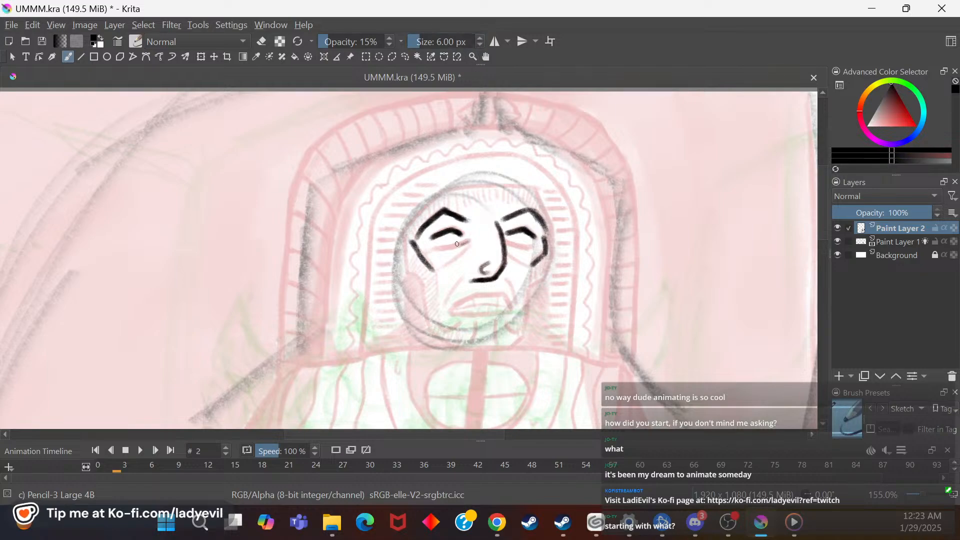
mouse_move(450, 246)
left_mouse_down()
mouse_move(465, 245)
mouse_move(438, 250)
left_mouse_up()
mouse_move(522, 246)
left_mouse_down()
mouse_move(512, 246)
mouse_move(536, 246)
mouse_move(508, 244)
left_mouse_up()
left_click_drag(462, 278, 443, 308)
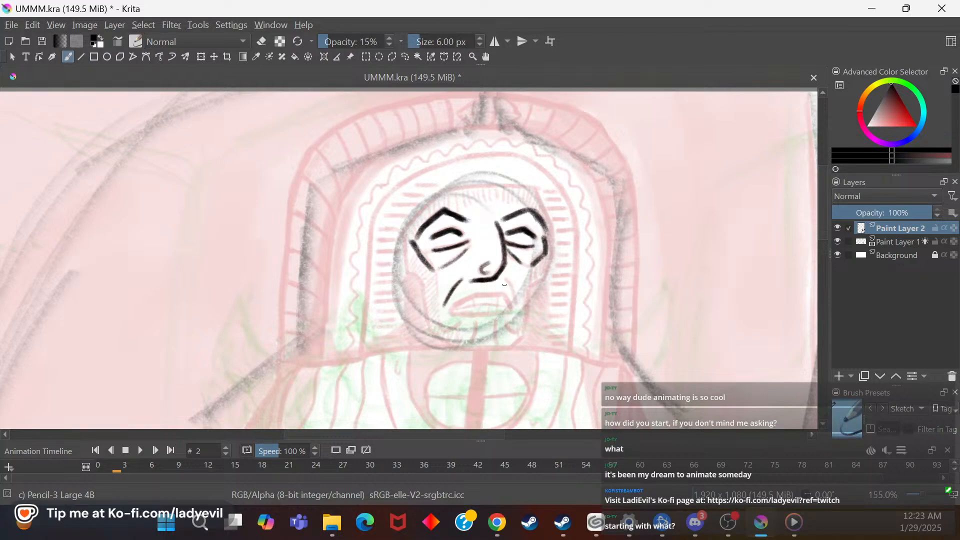
left_click_drag(507, 281, 516, 303)
Step: Set the brush size to 8 px and outline the figure's open, downturned mouth beneath the nose
left_click(479, 38)
left_click(479, 38)
scroll(824, 230, "down", 2)
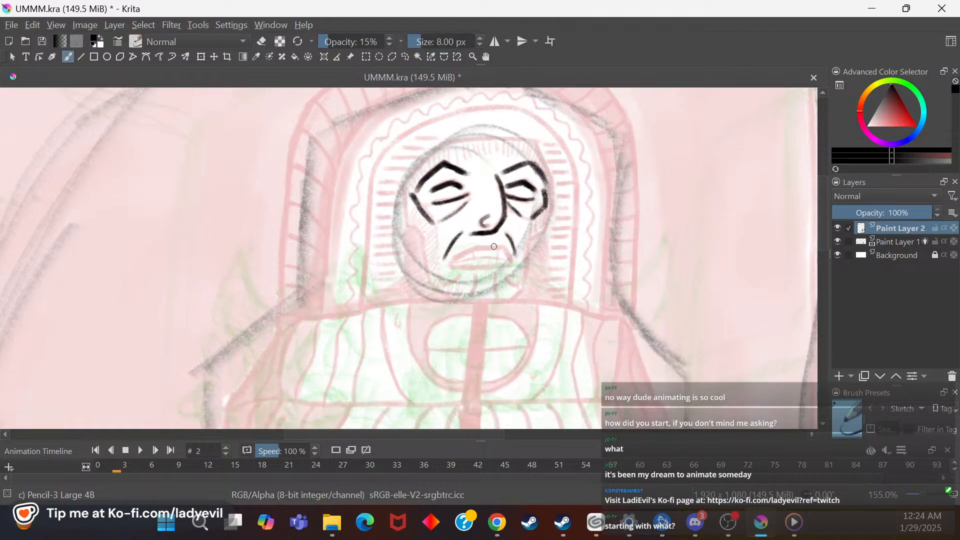
left_click_drag(450, 263, 475, 251)
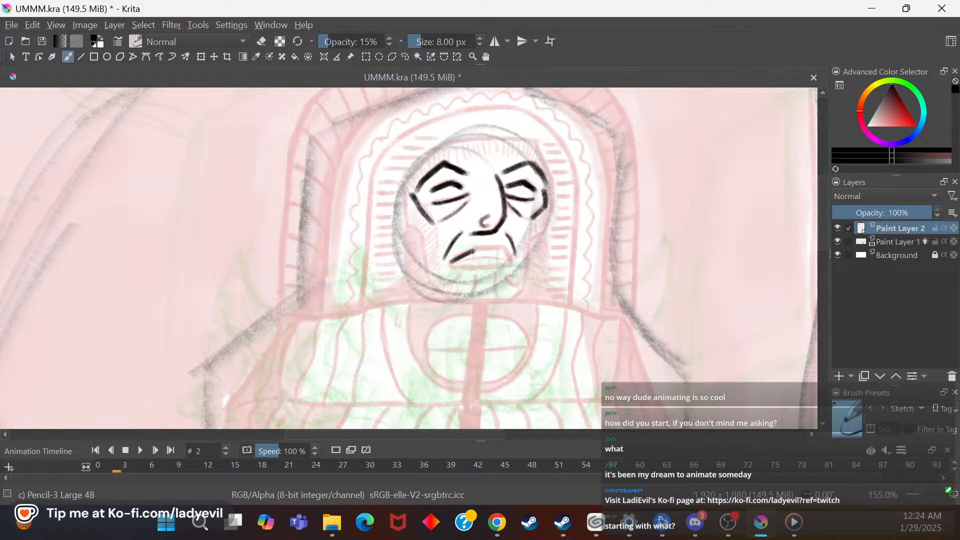
left_click_drag(487, 250, 507, 249)
left_click_drag(453, 265, 489, 268)
mouse_move(483, 267)
left_mouse_down()
mouse_move(511, 264)
mouse_move(468, 267)
left_mouse_up()
Step: Set the brush size to 4 px and draw the teeth inside the mouth and the thin cheek lines
left_click(481, 45)
left_click(481, 45)
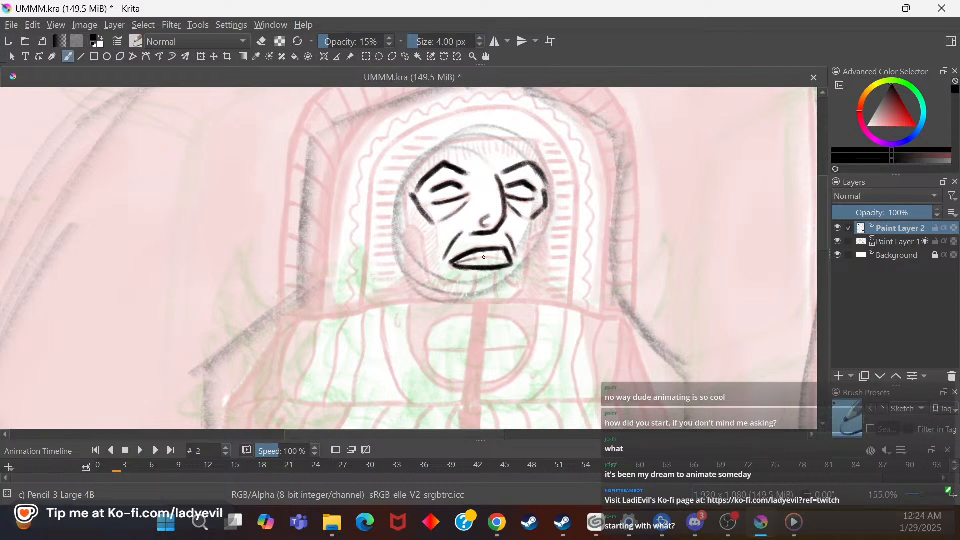
left_click_drag(465, 261, 509, 261)
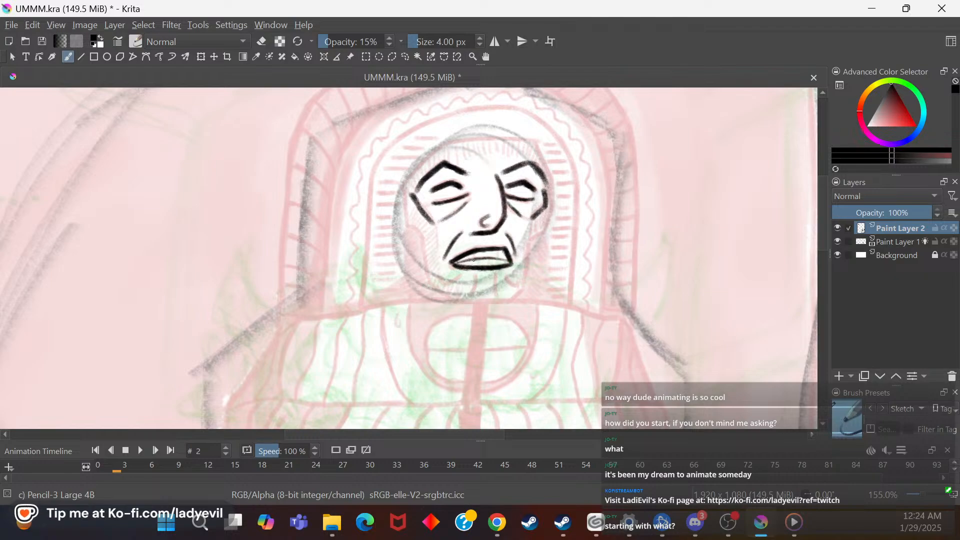
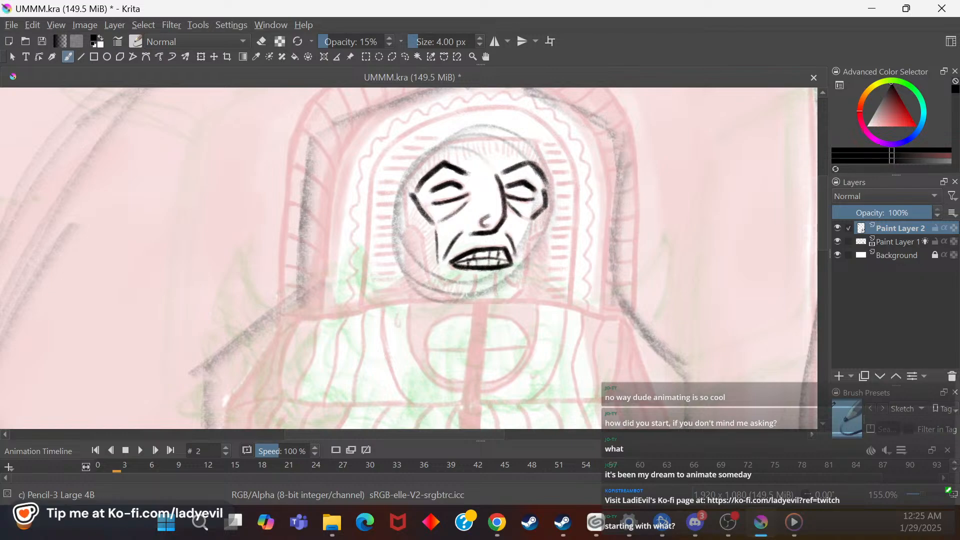
left_click_drag(534, 225, 527, 257)
Step: Set the brush size to 8 px and outline the head around the temples, cheeks, jaw, chin and flat forehead
left_click(482, 39)
left_click(481, 37)
mouse_move(445, 143)
left_mouse_down()
mouse_move(405, 186)
mouse_move(406, 231)
left_mouse_up()
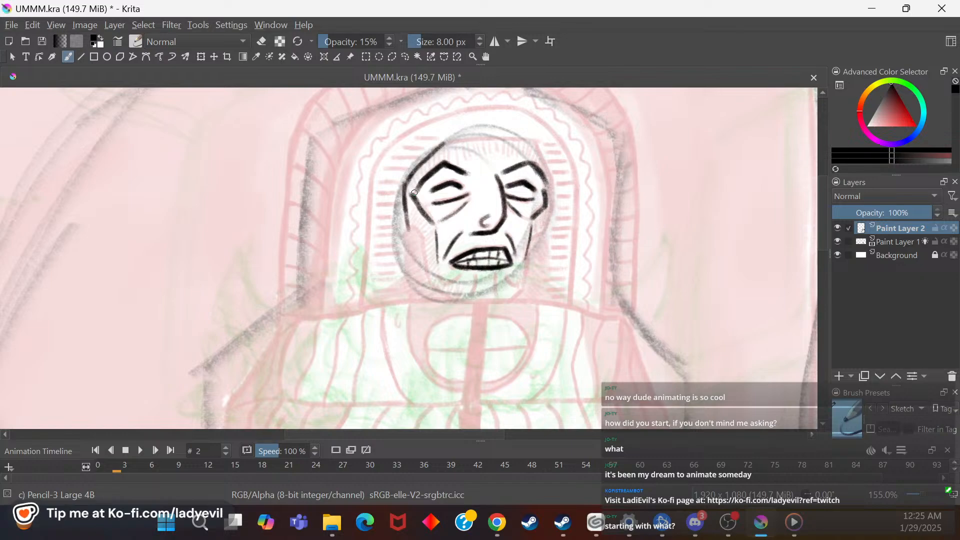
mouse_move(409, 228)
left_mouse_down()
mouse_move(438, 293)
mouse_move(506, 300)
mouse_move(524, 289)
mouse_move(559, 181)
left_mouse_up()
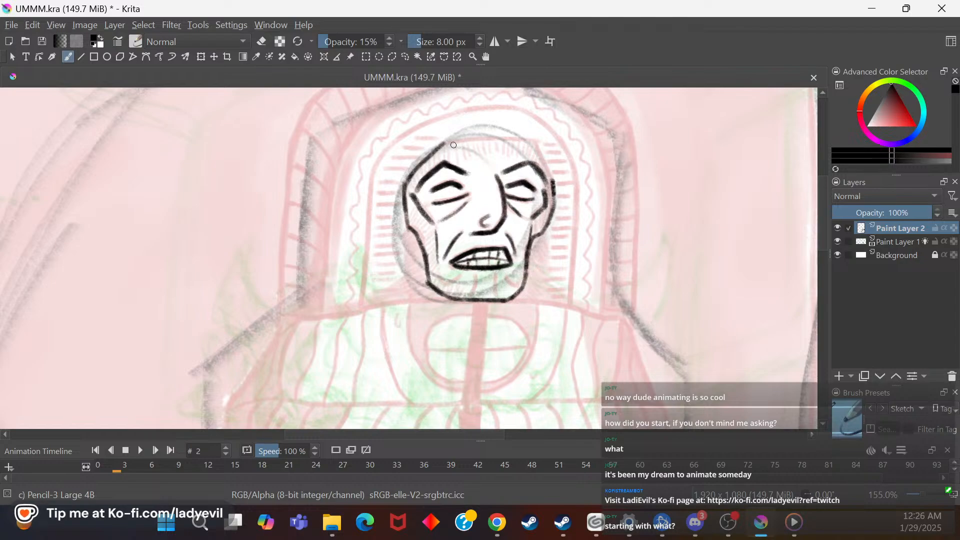
mouse_move(445, 145)
left_mouse_down()
mouse_move(530, 141)
mouse_move(504, 139)
mouse_move(530, 142)
mouse_move(551, 182)
mouse_move(537, 145)
mouse_move(547, 228)
left_mouse_up()
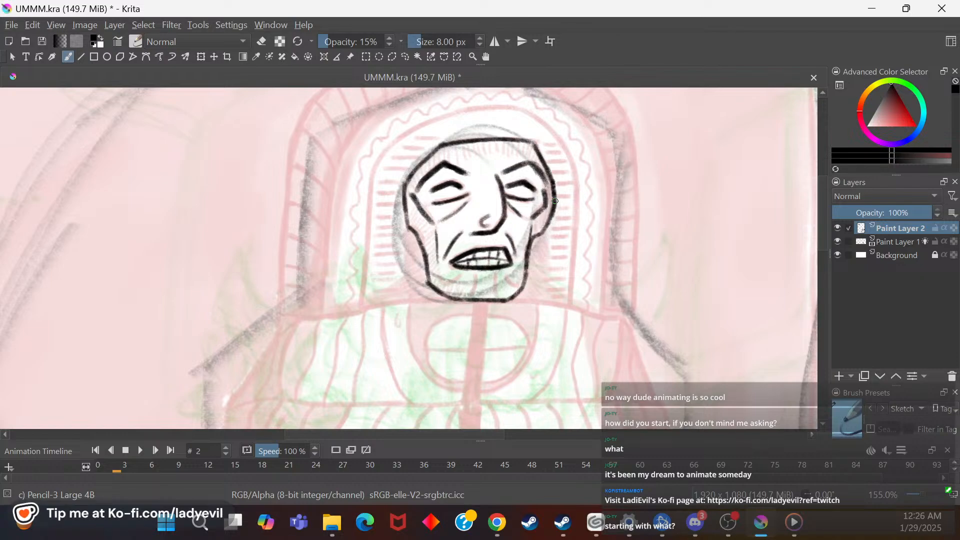
Step: Erase the rough grey head circle around the face on Paint Layer 1 with the Eraser Small brush
left_click(929, 239)
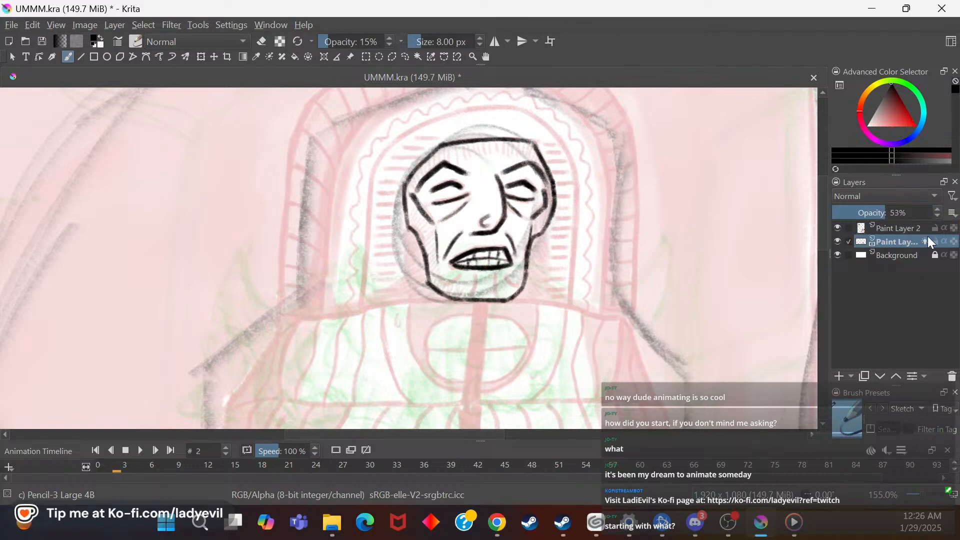
right_click(490, 278)
left_click(495, 213)
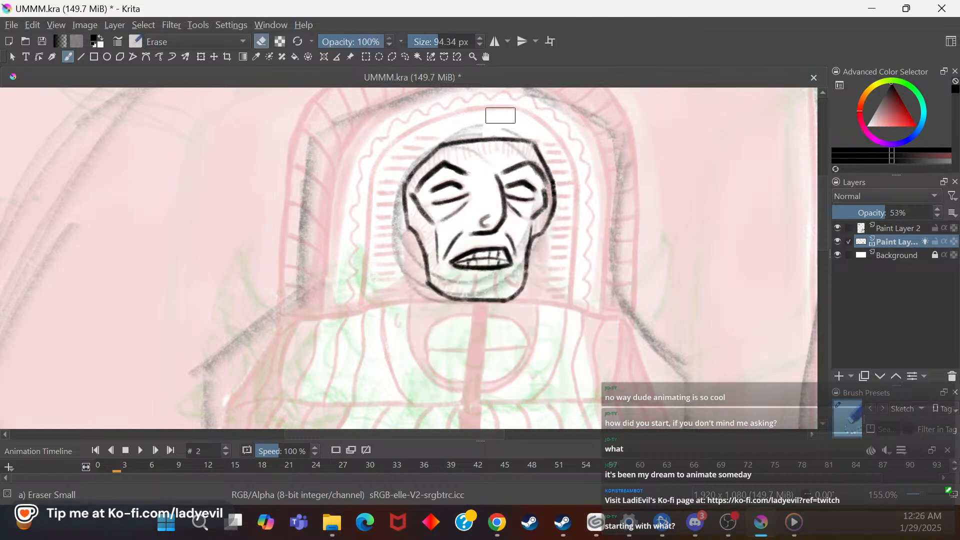
mouse_move(430, 241)
left_mouse_down()
mouse_move(417, 281)
mouse_move(437, 277)
mouse_move(442, 291)
mouse_move(434, 283)
mouse_move(505, 278)
mouse_move(499, 256)
mouse_move(520, 240)
mouse_move(528, 200)
mouse_move(520, 172)
mouse_move(443, 207)
mouse_move(423, 244)
left_mouse_up()
Step: Return to Paint Layer 2 and erase the stray line beside the chin with Eraser Small at 13.63 px
left_click(903, 228)
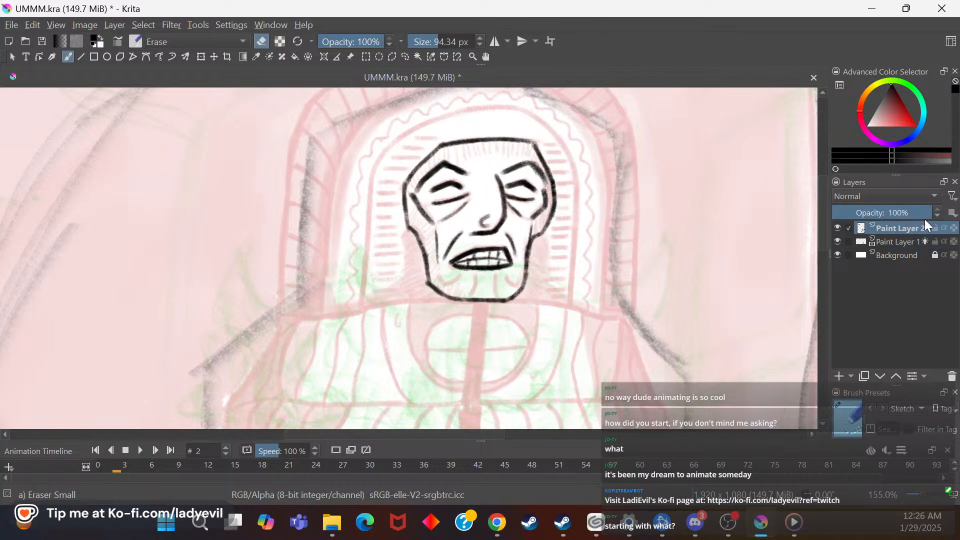
right_click(470, 233)
left_click(484, 291)
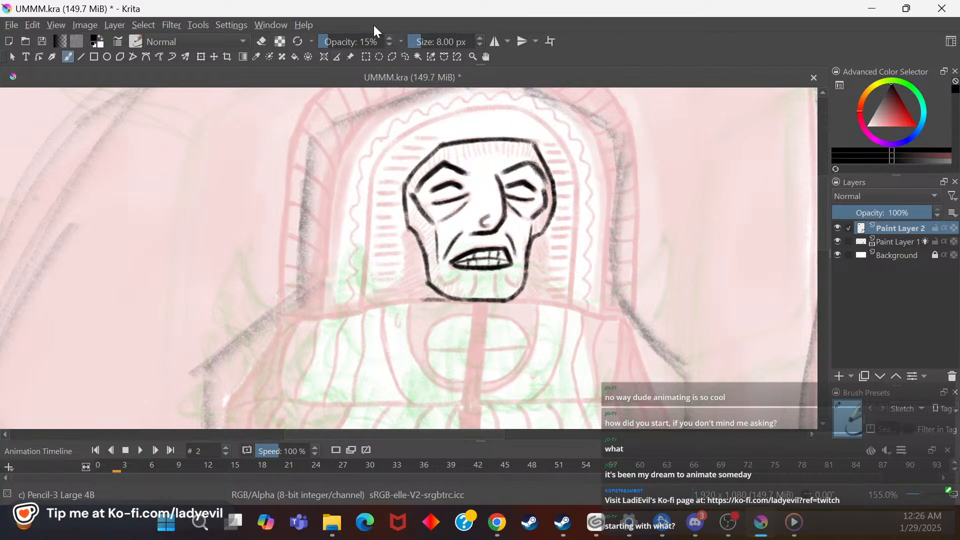
right_click(440, 292)
left_click(436, 226)
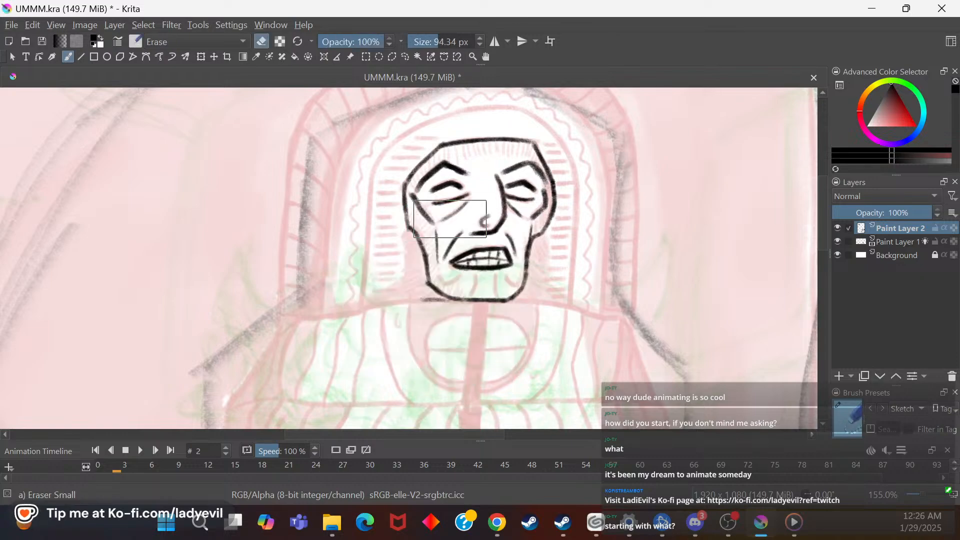
left_click_drag(430, 41, 423, 41)
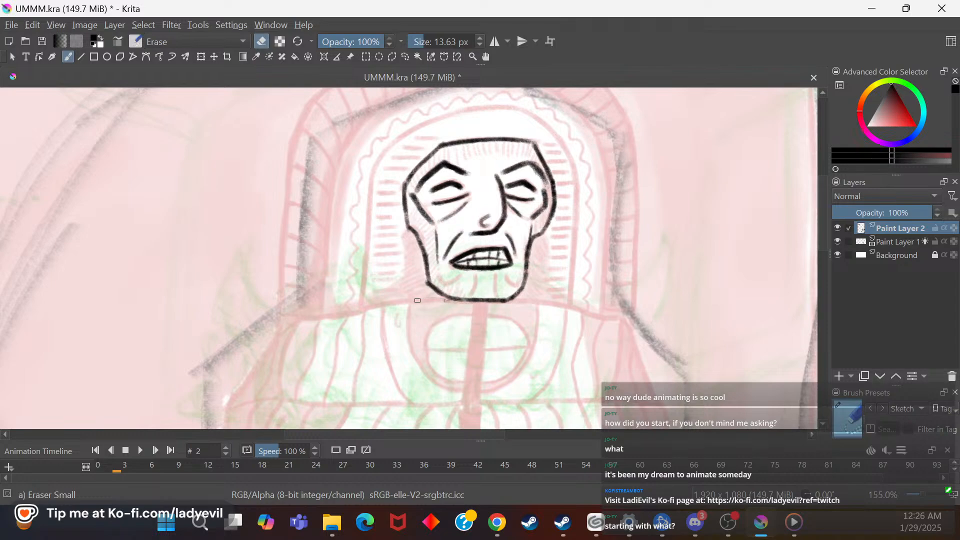
left_click_drag(443, 299, 453, 304)
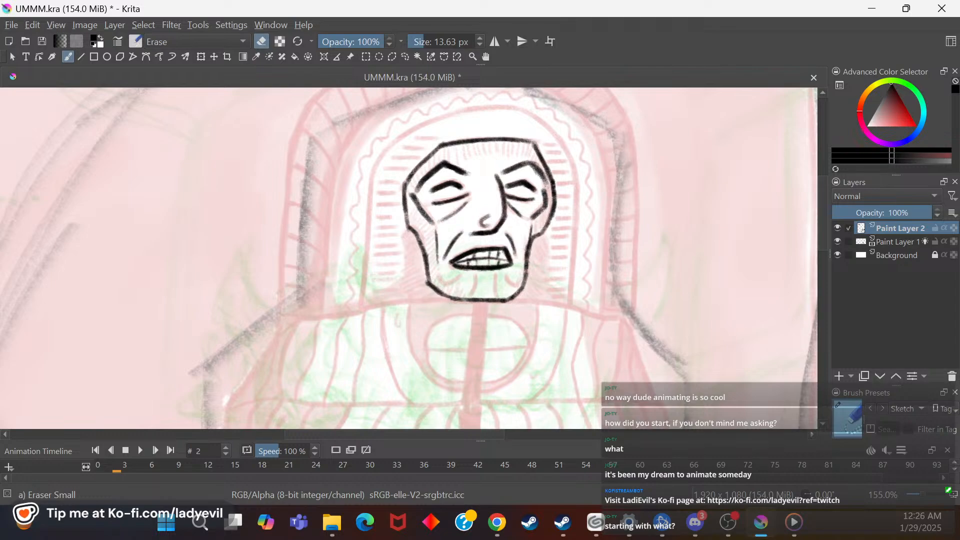
Step: Switch to Pencil-3 Large 4B at 10 px and draw the shoulder line outward from both sides of the chin
right_click(475, 250)
left_click(475, 316)
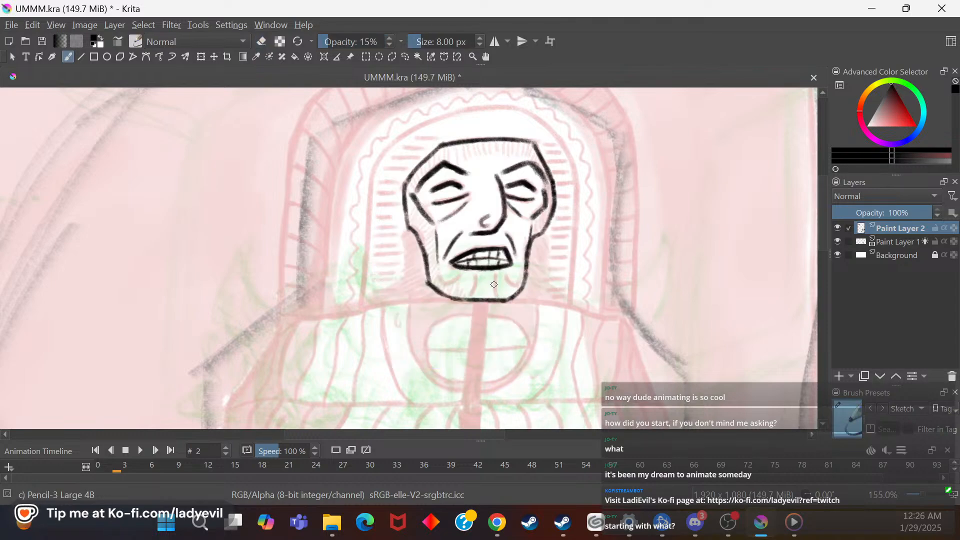
left_click(477, 38)
scroll(823, 245, "down", 3)
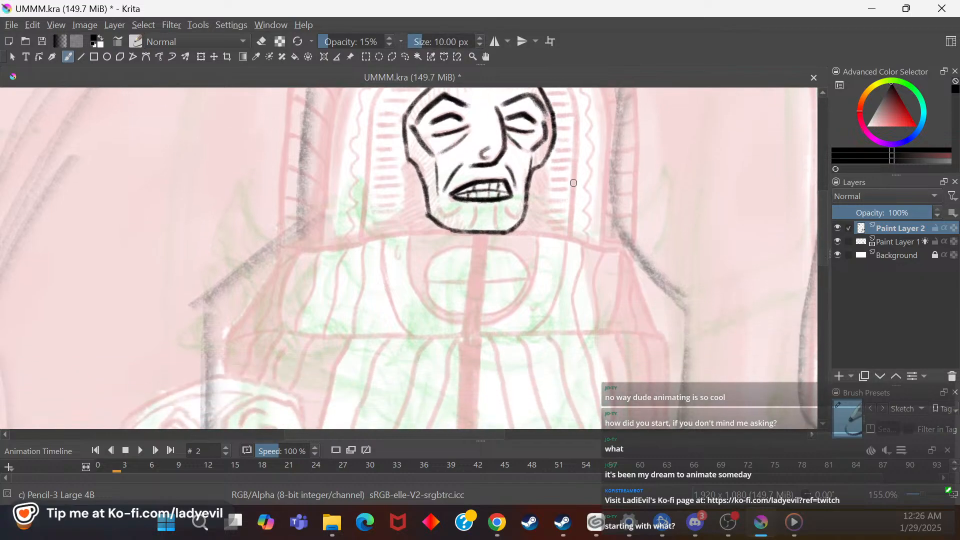
mouse_move(457, 231)
left_mouse_down()
mouse_move(280, 258)
mouse_move(295, 255)
left_mouse_up()
mouse_move(470, 232)
left_mouse_down()
mouse_move(456, 233)
mouse_move(553, 235)
mouse_move(631, 251)
left_mouse_up()
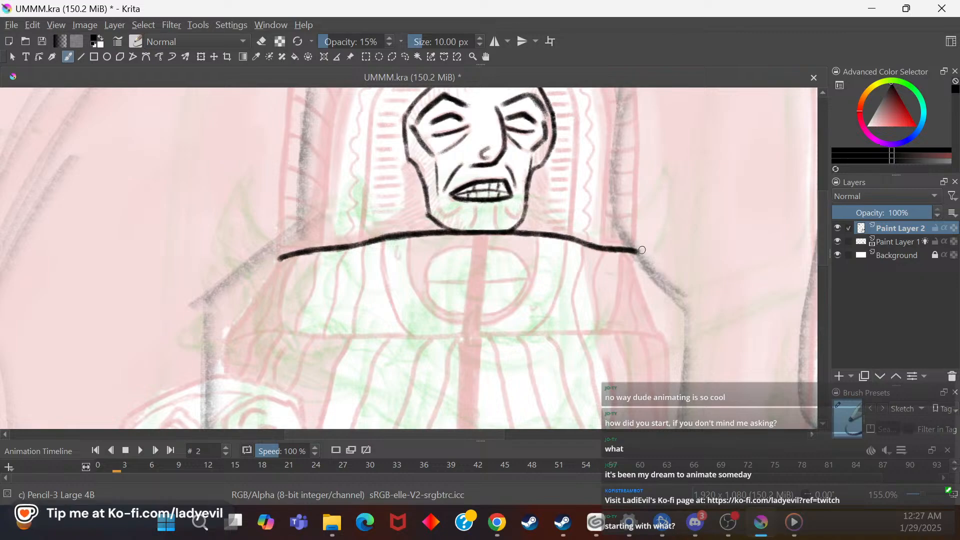
Step: Trace the hood's outer contour from its top centre down the left side to the shoulder line with the 10 px pencil
left_click_drag(823, 256, 827, 211)
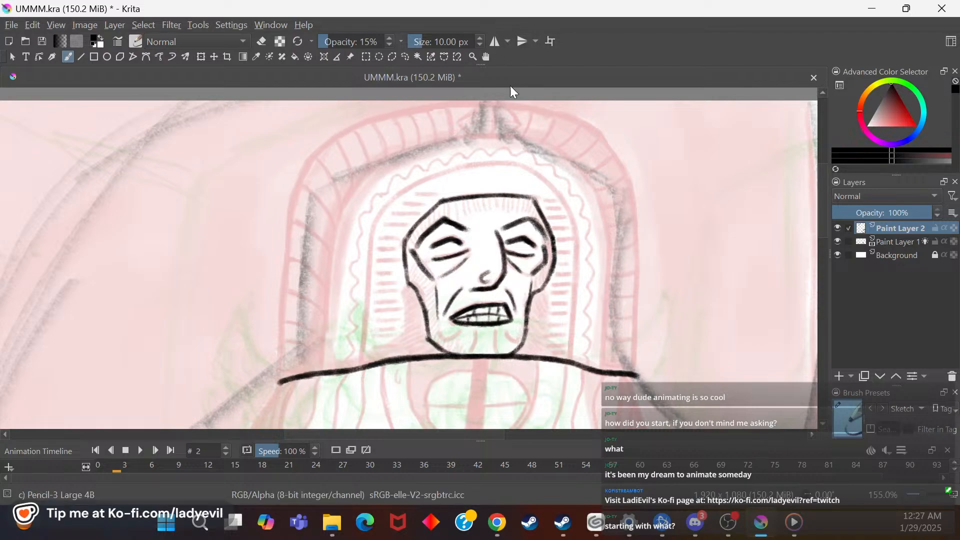
mouse_move(478, 105)
left_mouse_down()
mouse_move(382, 120)
mouse_move(398, 114)
mouse_move(322, 146)
left_mouse_up()
mouse_move(384, 122)
left_mouse_down()
mouse_move(322, 147)
mouse_move(338, 129)
mouse_move(301, 189)
left_mouse_up()
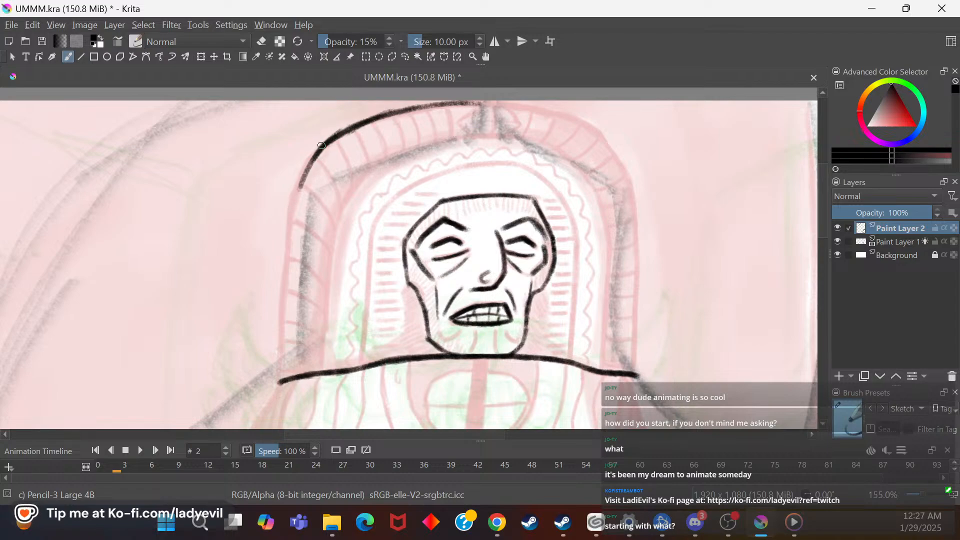
left_click_drag(317, 157, 294, 214)
left_click_drag(313, 165, 291, 229)
left_click_drag(300, 195, 287, 258)
left_click_drag(297, 214, 286, 275)
left_click_drag(295, 219, 286, 276)
mouse_move(292, 242)
left_mouse_down()
mouse_move(281, 354)
mouse_move(290, 298)
mouse_move(285, 318)
left_mouse_up()
left_click_drag(290, 283, 283, 351)
left_click_drag(288, 301, 282, 379)
left_click_drag(285, 326, 282, 383)
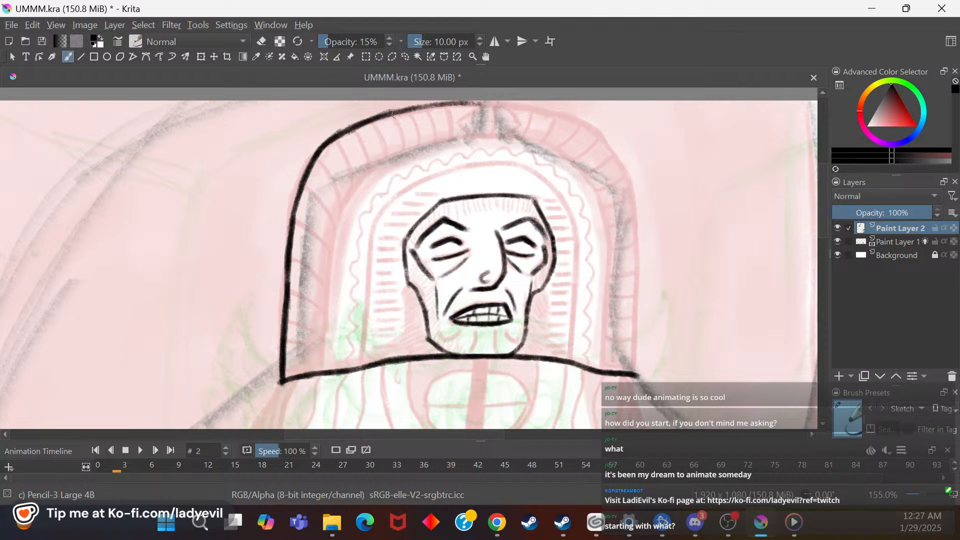
Step: Continue the hood's outer contour over the top and down the right side to the shoulder line
mouse_move(386, 113)
left_mouse_down()
mouse_move(526, 107)
mouse_move(496, 108)
left_mouse_up()
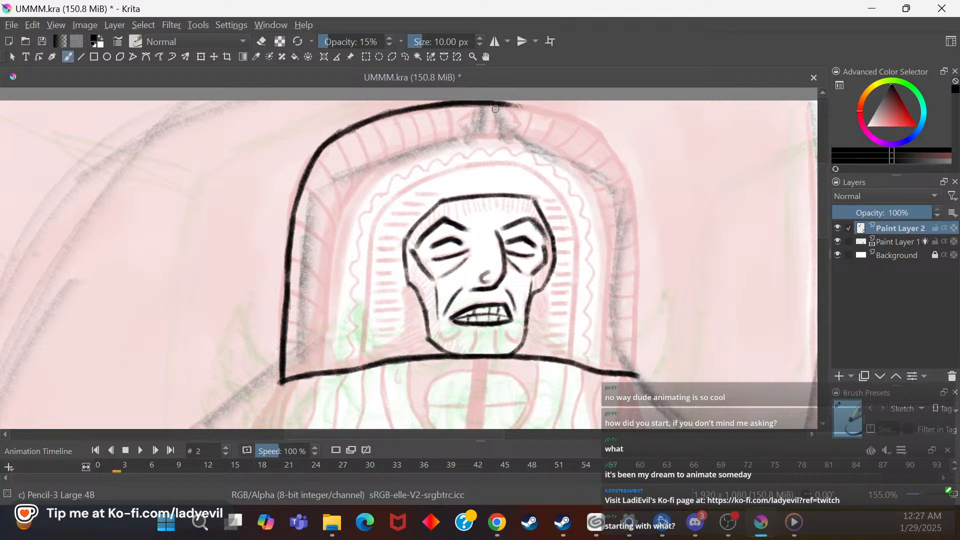
key("alt+Tab")
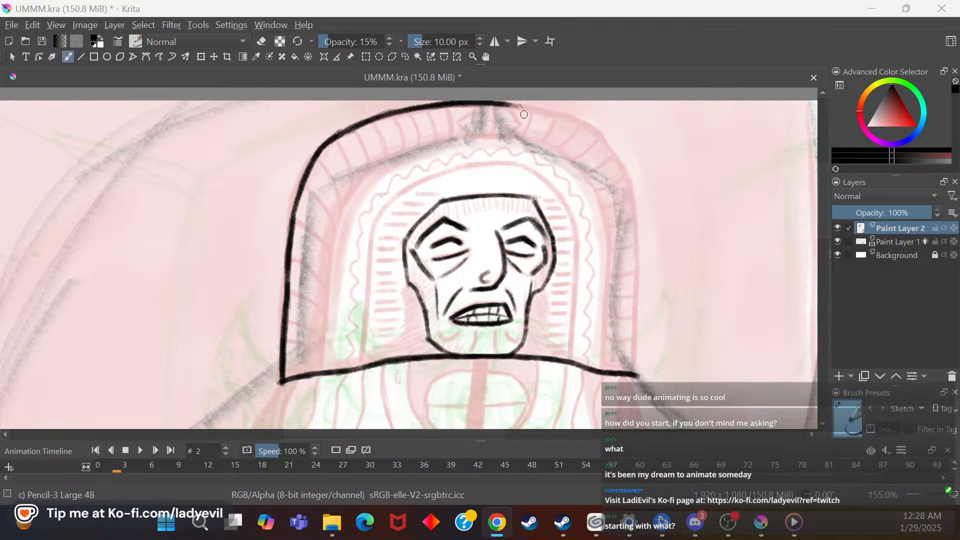
left_click(486, 103)
left_click_drag(484, 104, 570, 125)
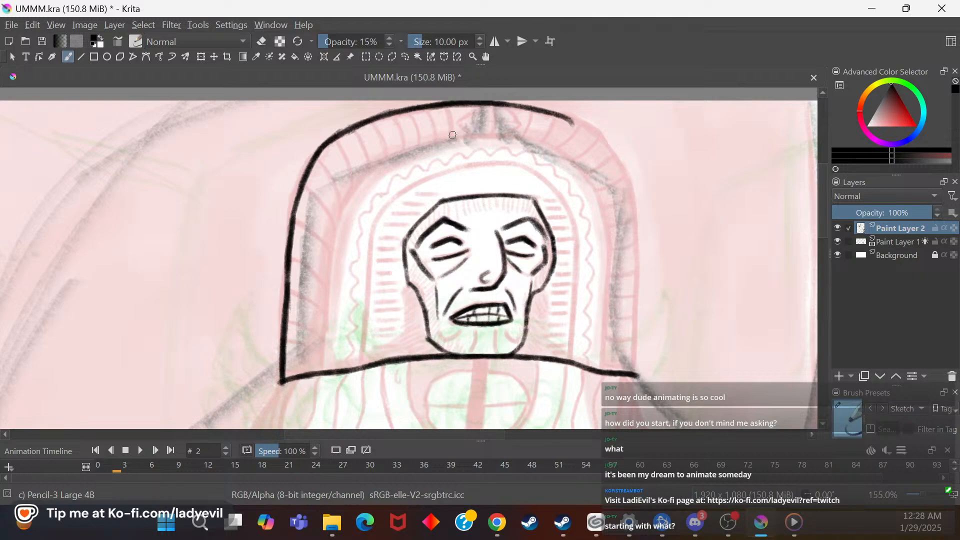
mouse_move(562, 116)
left_mouse_down()
mouse_move(611, 158)
mouse_move(631, 228)
left_mouse_up()
left_click_drag(617, 170, 632, 245)
left_click_drag(628, 193, 629, 295)
left_click_drag(633, 230, 629, 304)
left_click_drag(632, 253, 629, 314)
left_click_drag(631, 273, 625, 354)
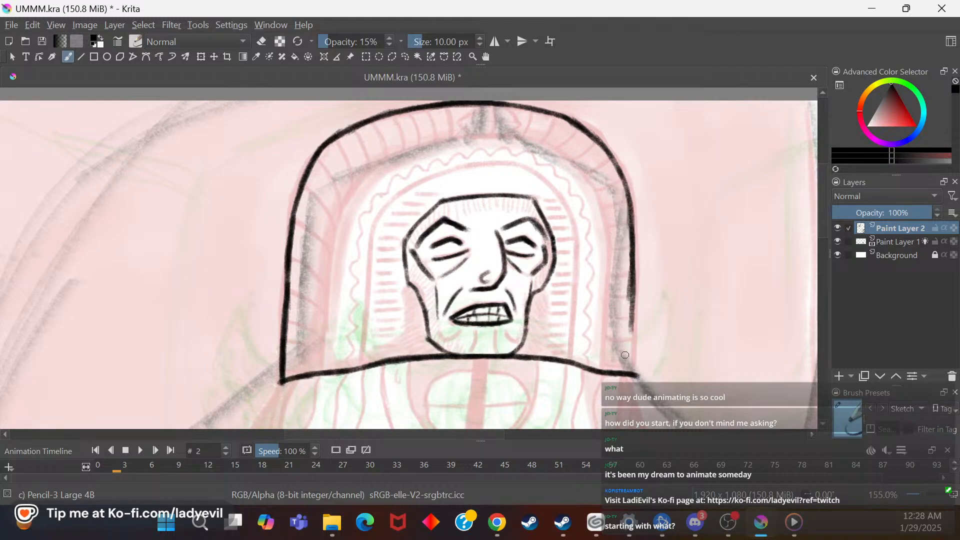
left_click_drag(633, 299, 631, 353)
left_click_drag(632, 318, 631, 372)
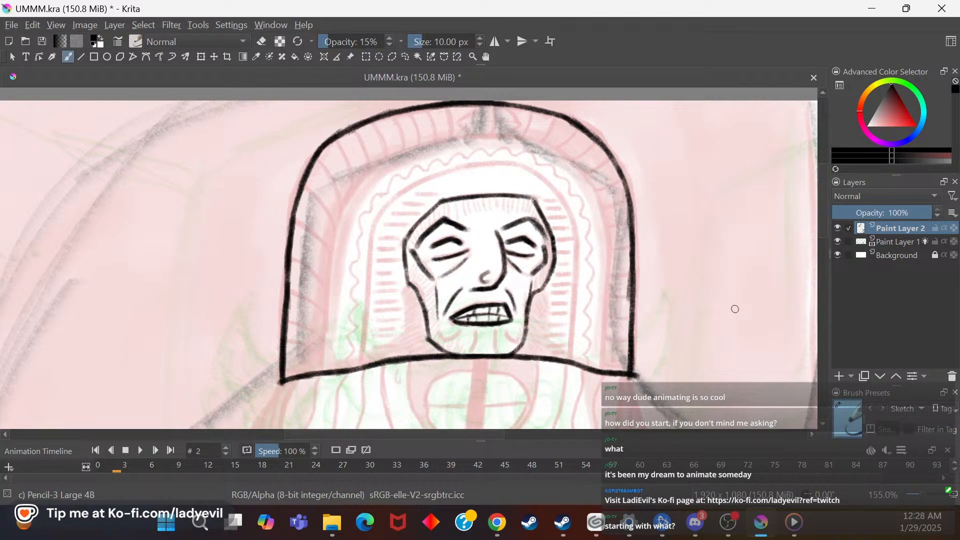
Step: Clean the stray pencil marks from the inner side of the hood's right contour with the 13.63 px Eraser Small brush
right_click(494, 244)
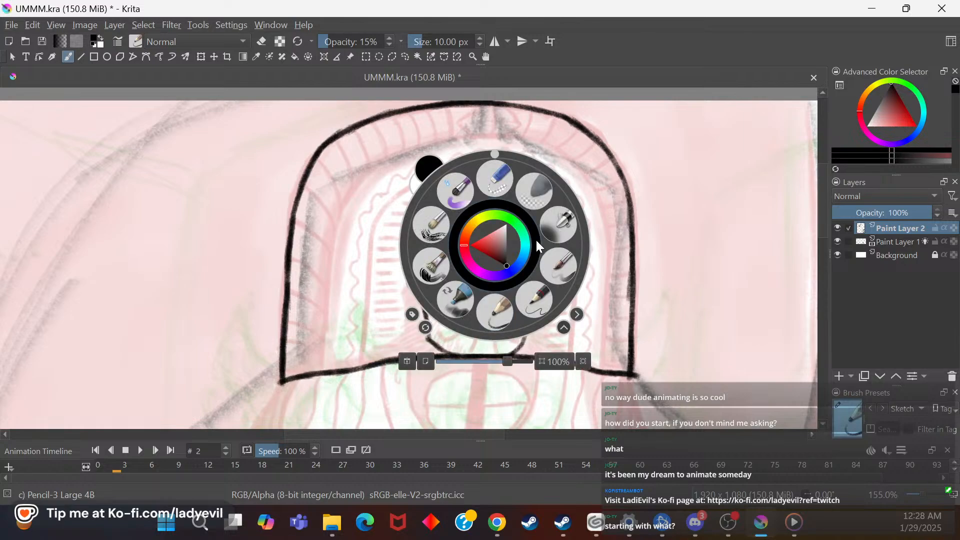
left_click(520, 197)
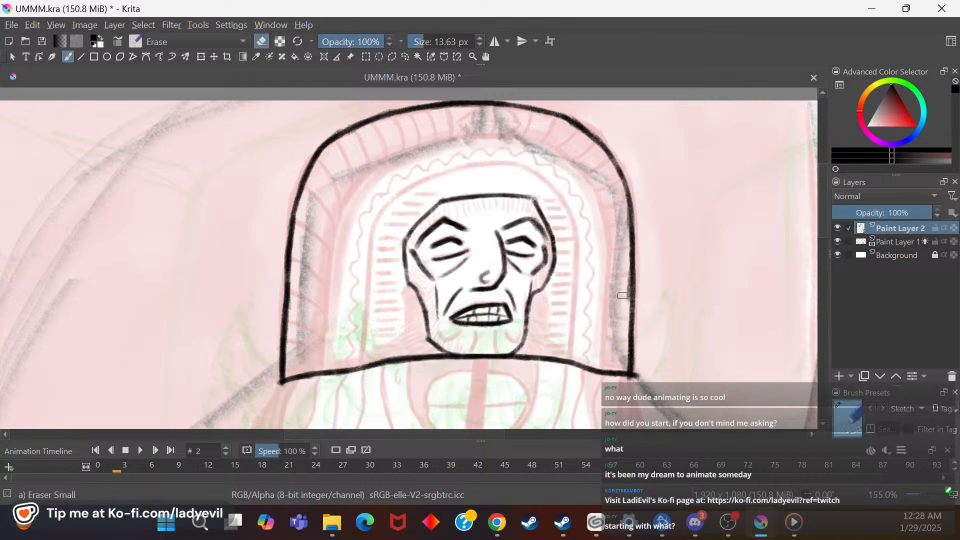
mouse_move(624, 266)
left_mouse_down()
mouse_move(622, 307)
mouse_move(627, 281)
left_mouse_up()
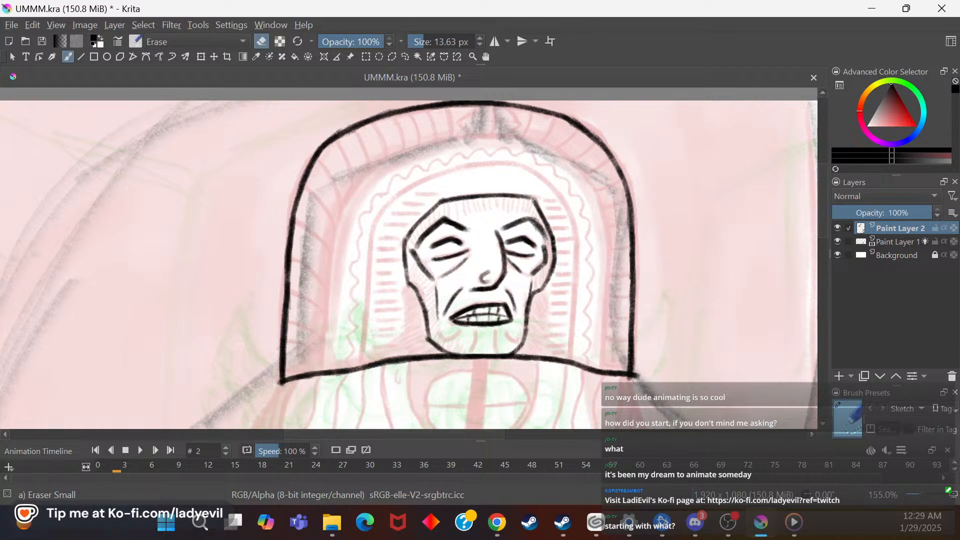
left_click(497, 522)
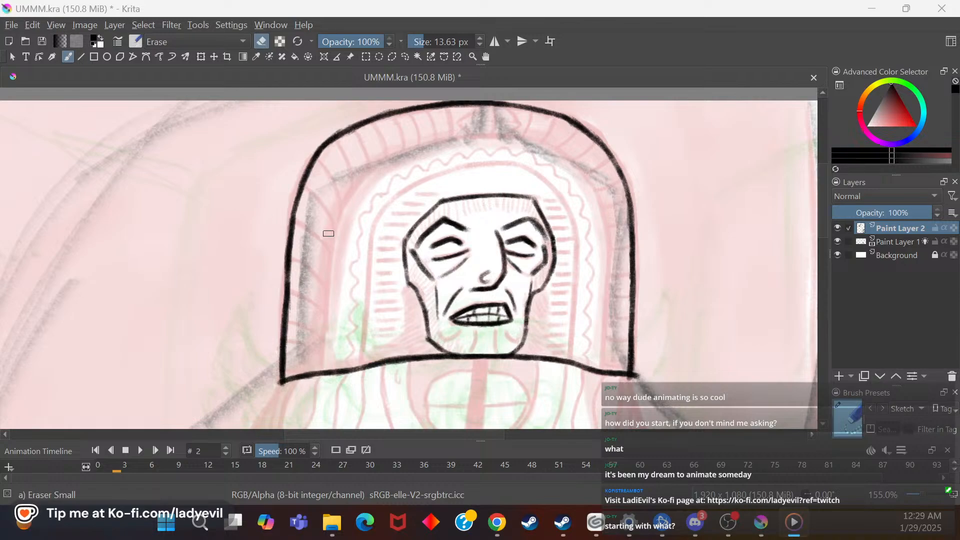
Step: Switch to Pencil-3 Large 4B at 8 px and trace the hood band's inner contour up the left side and over the top
right_click(345, 270)
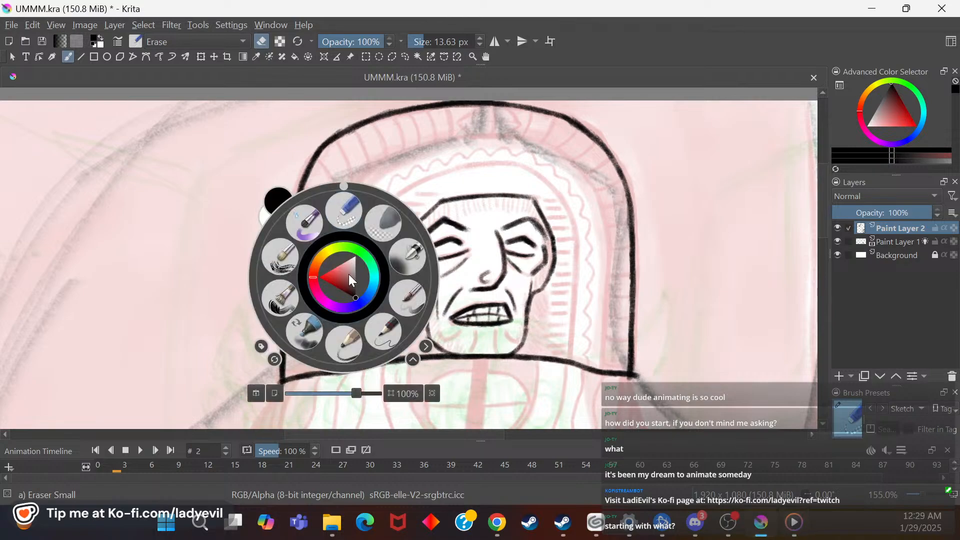
left_click(348, 329)
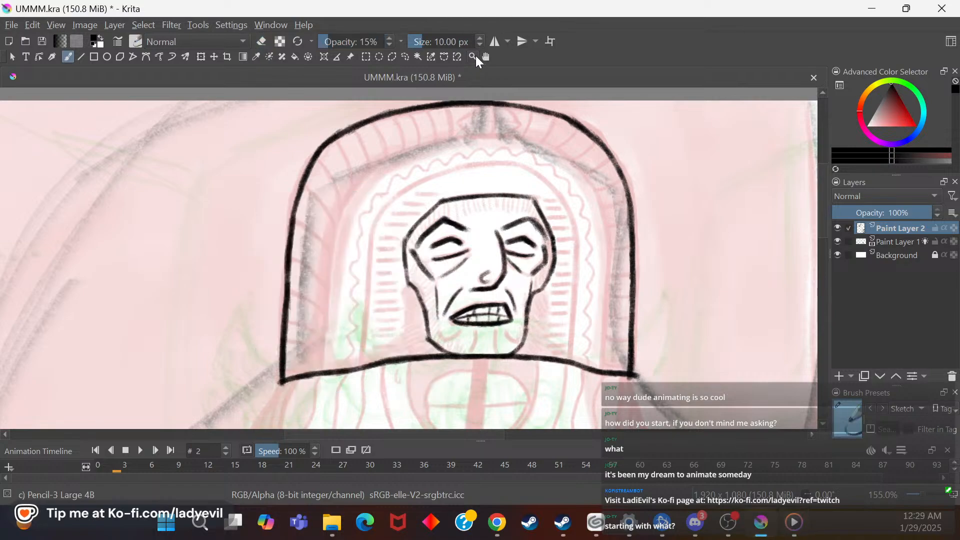
left_click(481, 44)
left_click_drag(324, 324, 320, 365)
mouse_move(323, 315)
left_mouse_down()
mouse_move(319, 372)
mouse_move(320, 361)
left_mouse_up()
left_click_drag(328, 274, 324, 339)
left_click_drag(330, 267, 322, 320)
mouse_move(334, 245)
left_mouse_down()
mouse_move(337, 220)
mouse_move(327, 288)
left_mouse_up()
mouse_move(342, 218)
left_mouse_down()
mouse_move(355, 184)
mouse_move(328, 259)
left_mouse_up()
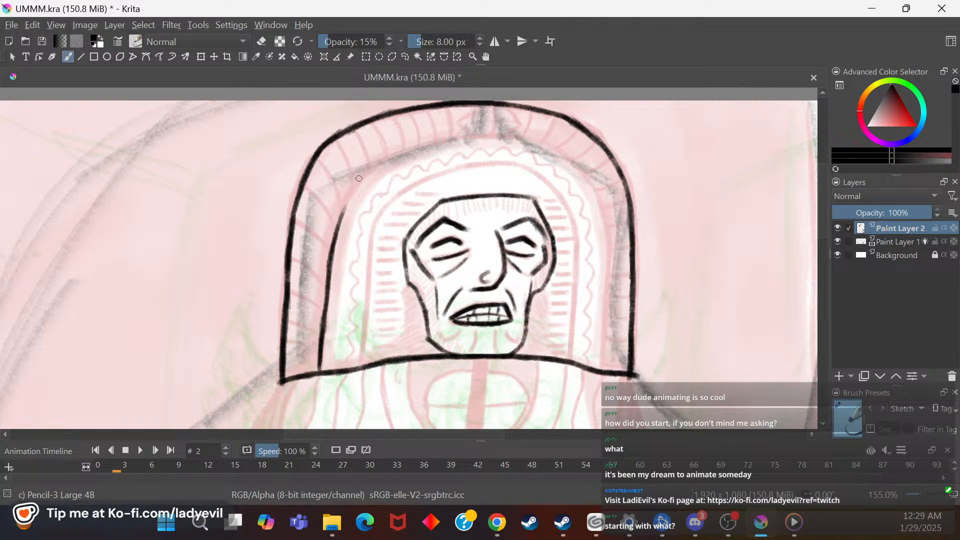
left_click_drag(354, 192, 334, 233)
mouse_move(367, 175)
left_mouse_down()
mouse_move(358, 192)
mouse_move(438, 116)
mouse_move(364, 176)
mouse_move(409, 154)
mouse_move(360, 180)
mouse_move(444, 138)
mouse_move(391, 162)
mouse_move(433, 143)
mouse_move(416, 148)
mouse_move(452, 140)
left_mouse_up()
mouse_move(414, 150)
left_mouse_down()
mouse_move(477, 137)
mouse_move(534, 141)
left_mouse_up()
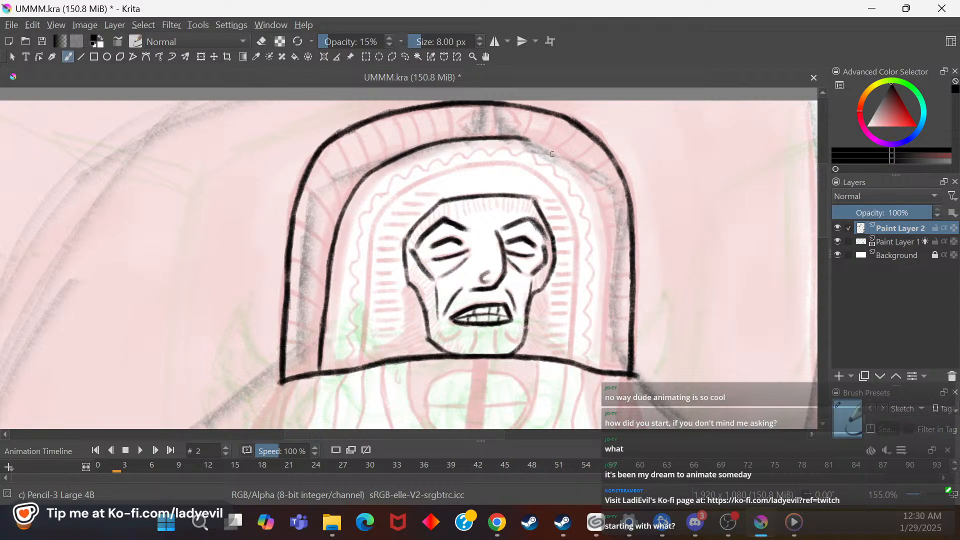
Step: Continue the hood band's inner contour down the right side to the shoulder line
left_click_drag(528, 139, 584, 184)
mouse_move(551, 153)
left_mouse_down()
mouse_move(580, 178)
mouse_move(600, 224)
left_mouse_up()
left_click_drag(579, 176, 603, 256)
left_click_drag(596, 222, 606, 294)
left_click_drag(603, 261, 601, 368)
left_click_drag(604, 315, 600, 369)
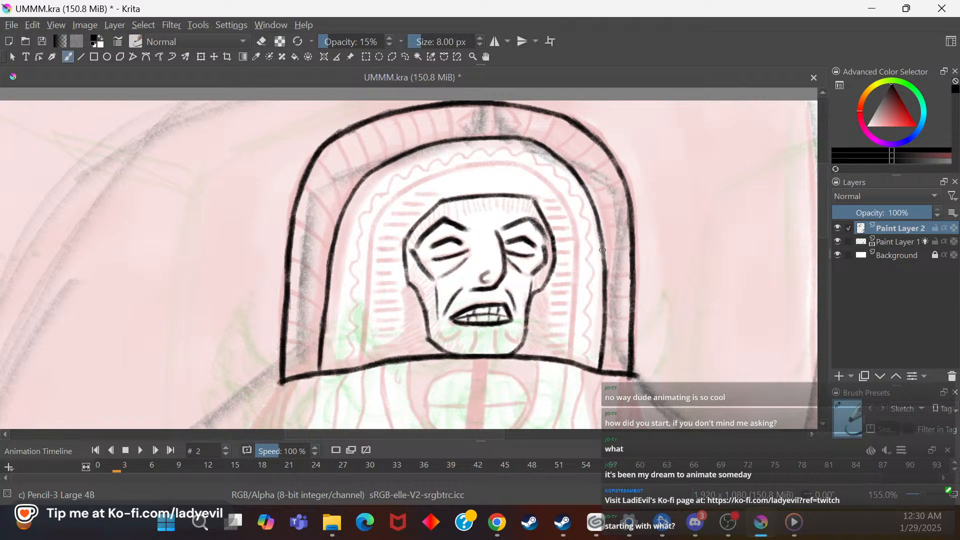
left_click(481, 44)
left_click(481, 44)
left_click_drag(359, 369, 367, 324)
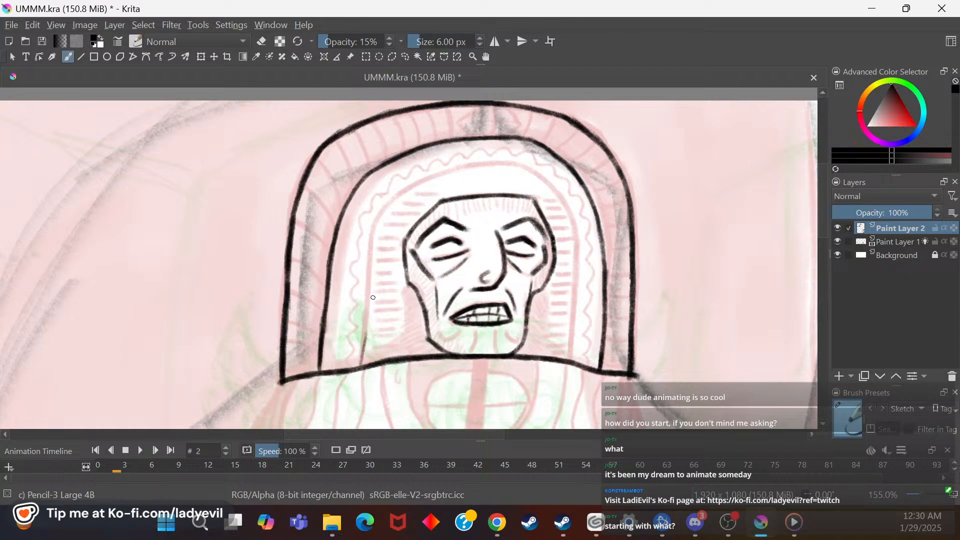
right_click(391, 295)
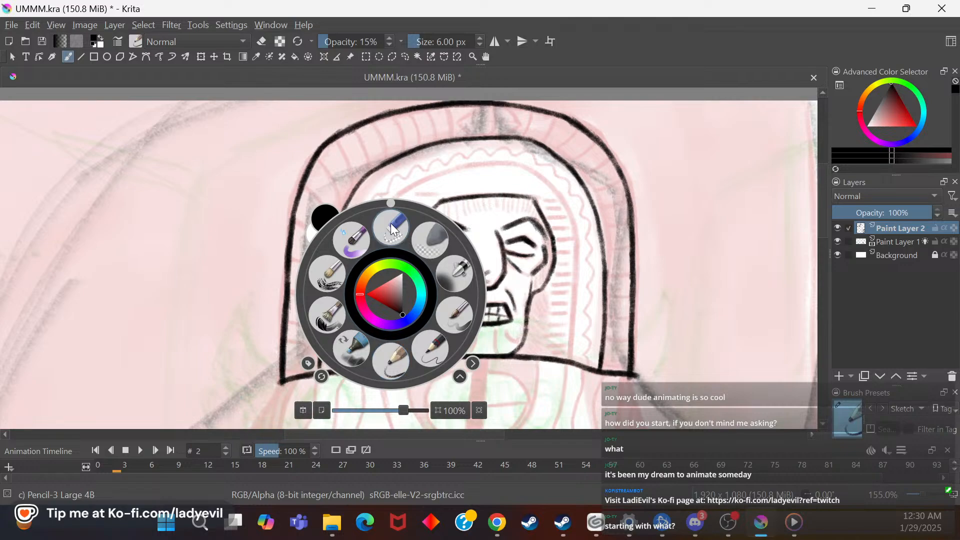
left_click(392, 228)
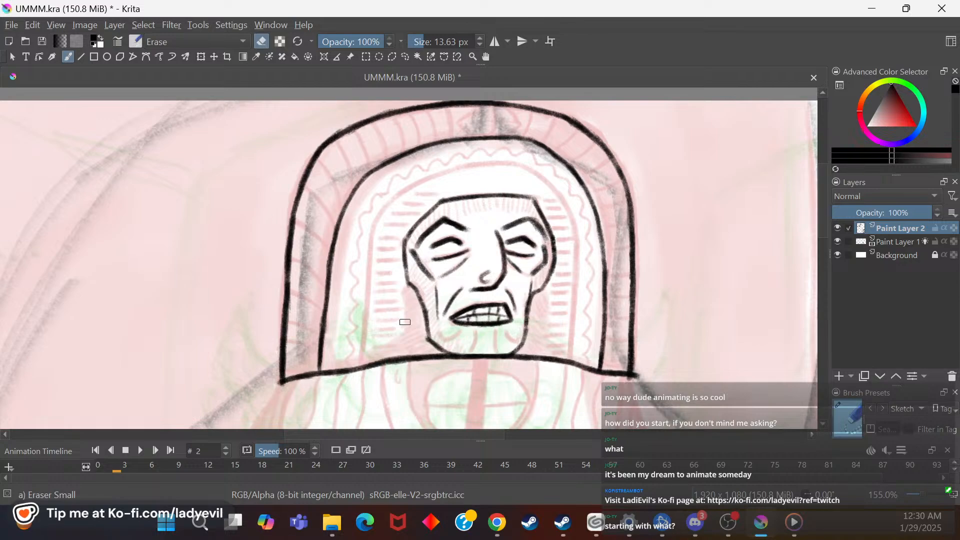
Step: Switch to Pencil-3 Large 4B at 8 px and trace the innermost arch around the face up the left side and over the top
right_click(375, 267)
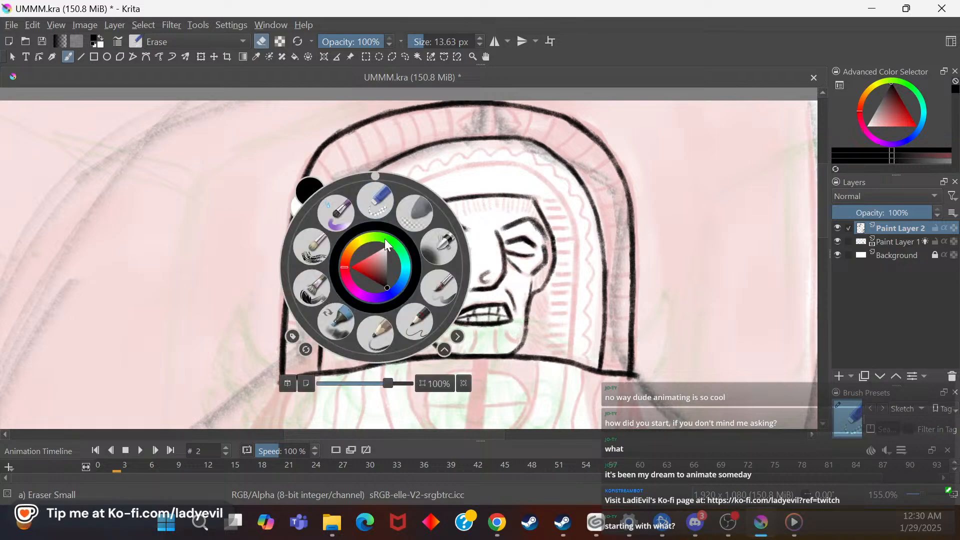
left_click(377, 331)
left_click(482, 38)
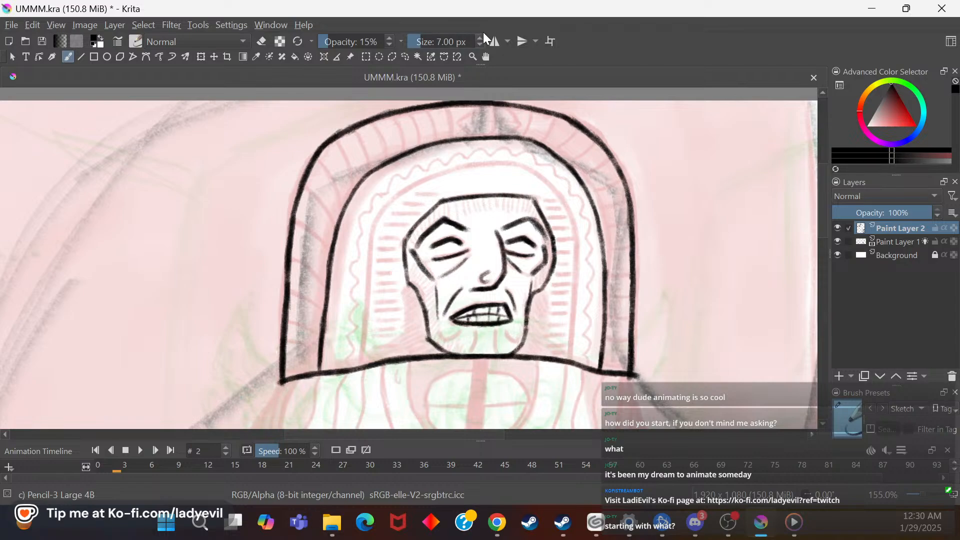
left_click_drag(359, 367, 365, 313)
left_click_drag(361, 366, 369, 303)
left_click_drag(363, 342, 370, 290)
left_click_drag(364, 326, 373, 275)
left_click_drag(361, 350, 376, 237)
left_click_drag(370, 292, 381, 221)
mouse_move(376, 256)
left_mouse_down()
mouse_move(384, 213)
mouse_move(414, 185)
left_mouse_up()
mouse_move(382, 220)
left_mouse_down()
mouse_move(441, 175)
mouse_move(409, 190)
mouse_move(467, 167)
mouse_move(422, 182)
mouse_move(517, 164)
left_mouse_up()
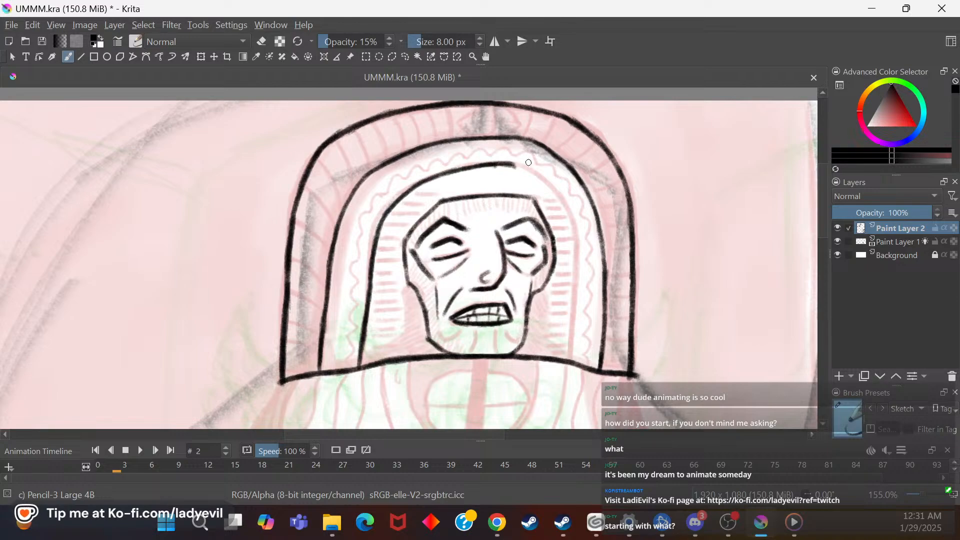
Step: Continue the innermost arch around the face down the right side to the shoulder line
mouse_move(509, 165)
left_mouse_down()
mouse_move(545, 169)
mouse_move(536, 175)
mouse_move(570, 224)
left_mouse_up()
left_click_drag(553, 188, 569, 222)
left_click_drag(555, 190, 572, 261)
left_click_drag(573, 219, 579, 327)
left_click_drag(579, 276, 573, 355)
left_click_drag(577, 303, 574, 350)
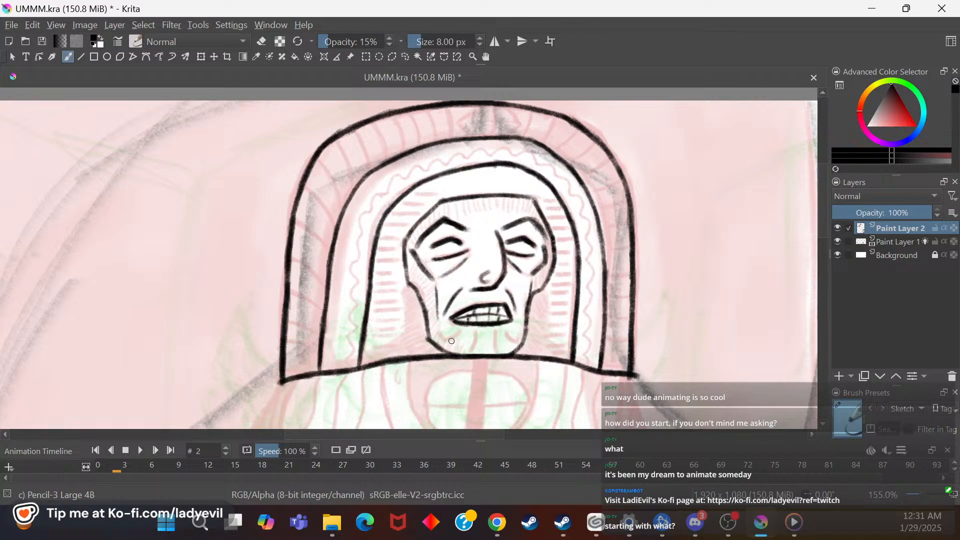
Step: Touch up the head outline at 8 px and draw the short crease lines on the chin with the pencil at 6 px
mouse_move(443, 203)
left_mouse_down()
mouse_move(406, 241)
mouse_move(408, 284)
left_mouse_up()
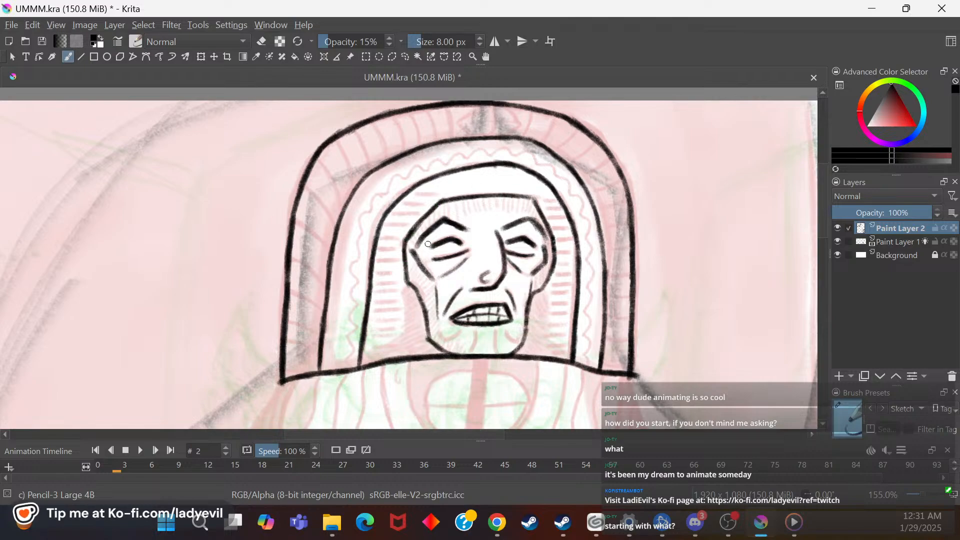
left_click_drag(533, 201, 520, 199)
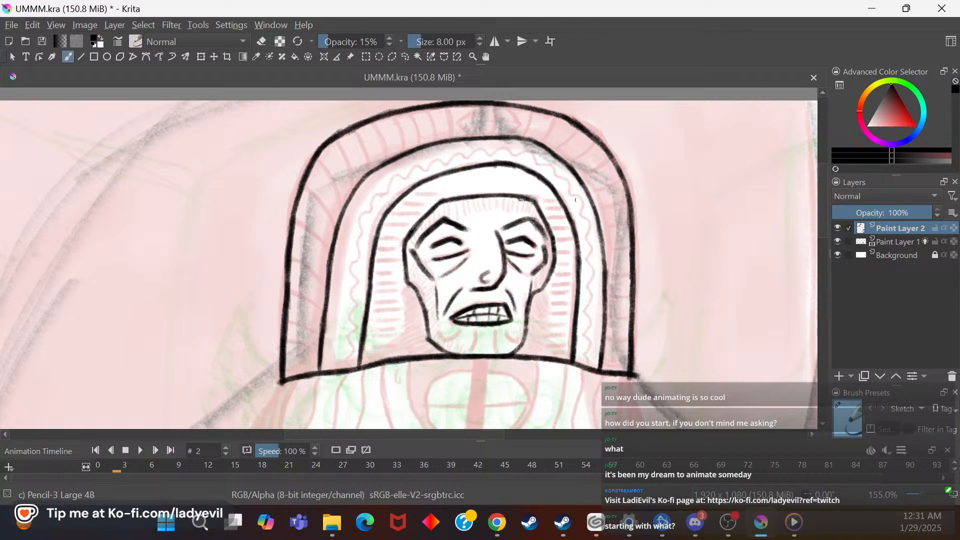
right_click(498, 302)
left_click(698, 232)
left_click(482, 44)
left_click(482, 44)
right_click(515, 295)
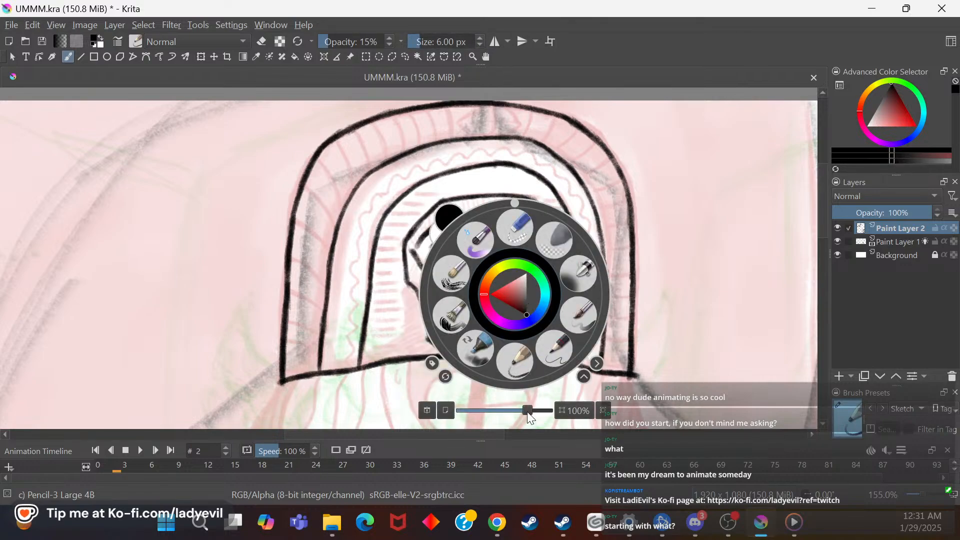
left_click_drag(528, 411, 534, 411)
left_click(692, 303)
left_click_drag(480, 343, 476, 357)
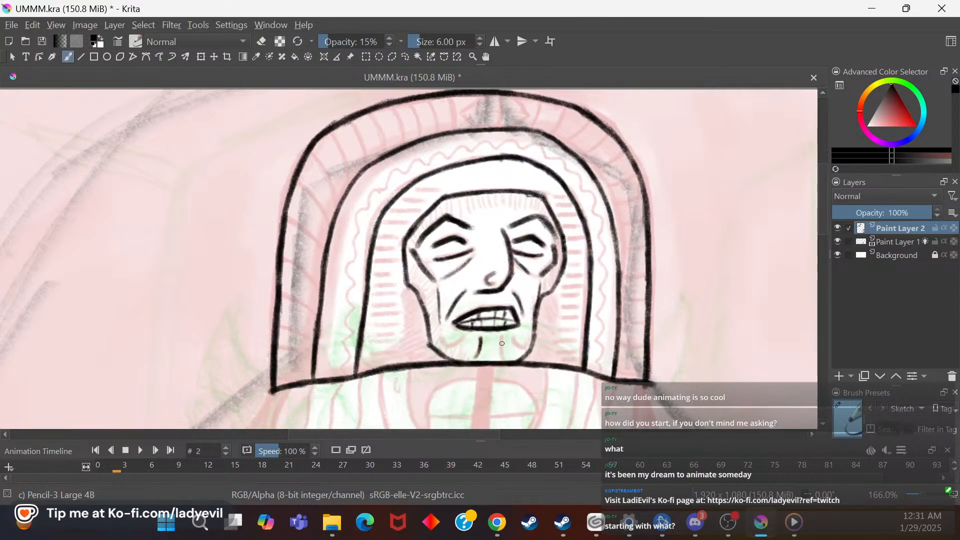
left_click_drag(461, 338, 444, 346)
Step: Draw rows of short horizontal hatch lines at 8 px between the face and the innermost arch on both sides
left_click(480, 38)
left_click(479, 38)
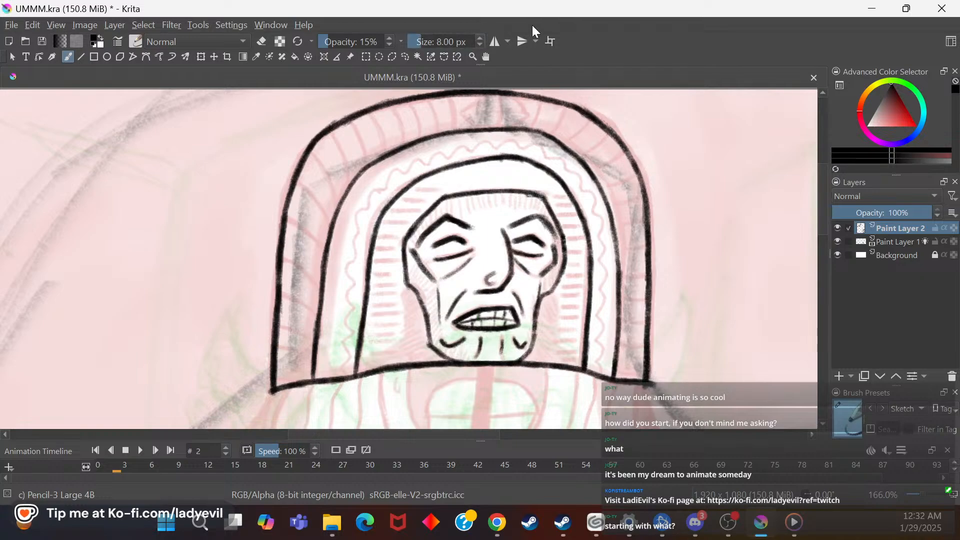
mouse_move(434, 188)
left_mouse_down()
mouse_move(413, 214)
mouse_move(389, 217)
mouse_move(409, 219)
mouse_move(386, 222)
mouse_move(408, 232)
mouse_move(379, 237)
mouse_move(407, 247)
mouse_move(379, 252)
mouse_move(400, 255)
mouse_move(377, 260)
mouse_move(400, 258)
mouse_move(381, 264)
mouse_move(387, 290)
mouse_move(389, 270)
mouse_move(379, 272)
mouse_move(398, 275)
mouse_move(369, 282)
mouse_move(397, 280)
mouse_move(384, 281)
mouse_move(388, 305)
mouse_move(394, 289)
mouse_move(387, 293)
mouse_move(400, 291)
mouse_move(361, 308)
mouse_move(352, 341)
mouse_move(437, 295)
mouse_move(414, 277)
mouse_move(379, 294)
mouse_move(394, 299)
mouse_move(369, 306)
mouse_move(393, 305)
mouse_move(372, 324)
mouse_move(392, 312)
mouse_move(366, 316)
mouse_move(381, 322)
mouse_move(369, 336)
mouse_move(394, 322)
mouse_move(375, 323)
mouse_move(400, 321)
mouse_move(370, 328)
mouse_move(370, 358)
left_mouse_up()
mouse_move(549, 202)
left_mouse_down()
mouse_move(579, 216)
mouse_move(566, 222)
mouse_move(584, 223)
mouse_move(565, 228)
mouse_move(581, 239)
mouse_move(569, 241)
mouse_move(594, 251)
mouse_move(571, 250)
mouse_move(562, 299)
mouse_move(577, 287)
mouse_move(539, 301)
mouse_move(577, 298)
mouse_move(558, 303)
mouse_move(584, 312)
mouse_move(522, 326)
mouse_move(578, 318)
mouse_move(585, 353)
left_mouse_up()
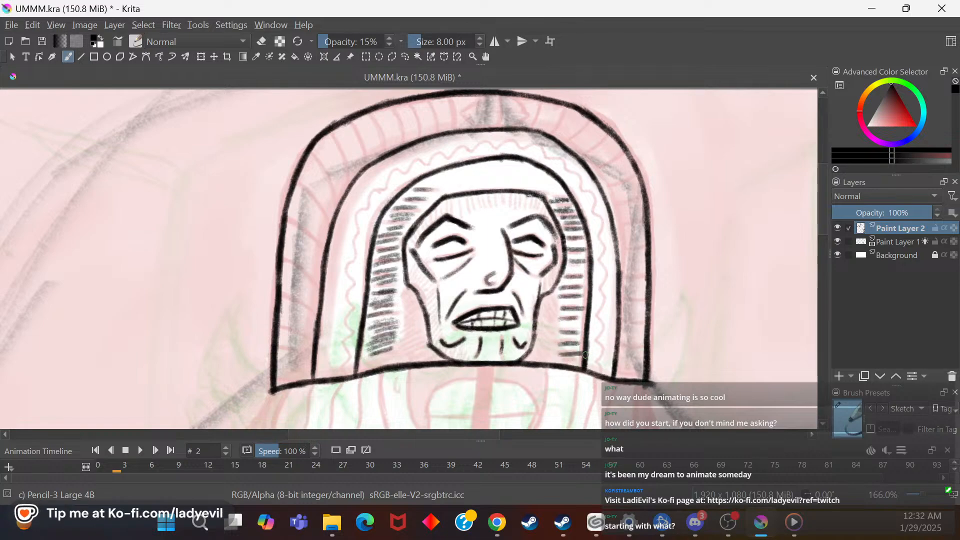
Step: Set the pencil to 4 px and hatch the shadow along the face's left cheek and jaw down to the chin
left_click(480, 45)
left_click(481, 45)
left_click(478, 45)
left_click_drag(410, 281, 422, 268)
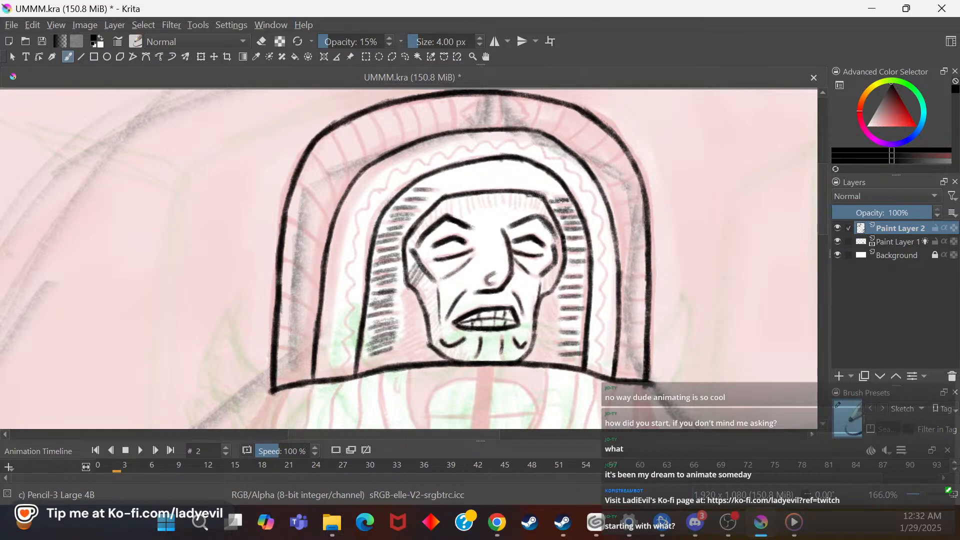
mouse_move(416, 287)
left_mouse_down()
mouse_move(427, 274)
mouse_move(430, 282)
left_mouse_up()
mouse_move(421, 294)
left_mouse_down()
mouse_move(433, 284)
mouse_move(423, 303)
left_mouse_up()
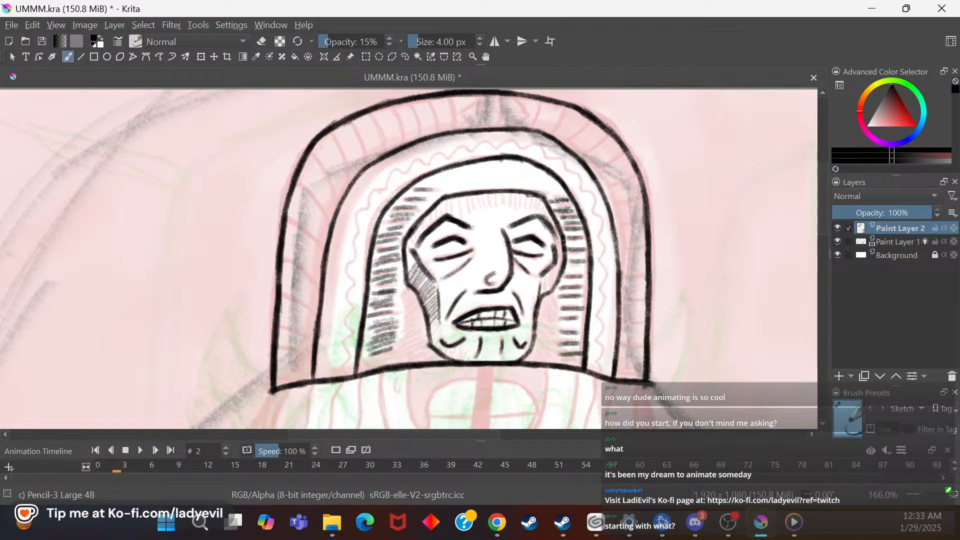
mouse_move(436, 328)
left_mouse_down()
mouse_move(429, 341)
mouse_move(442, 351)
left_mouse_up()
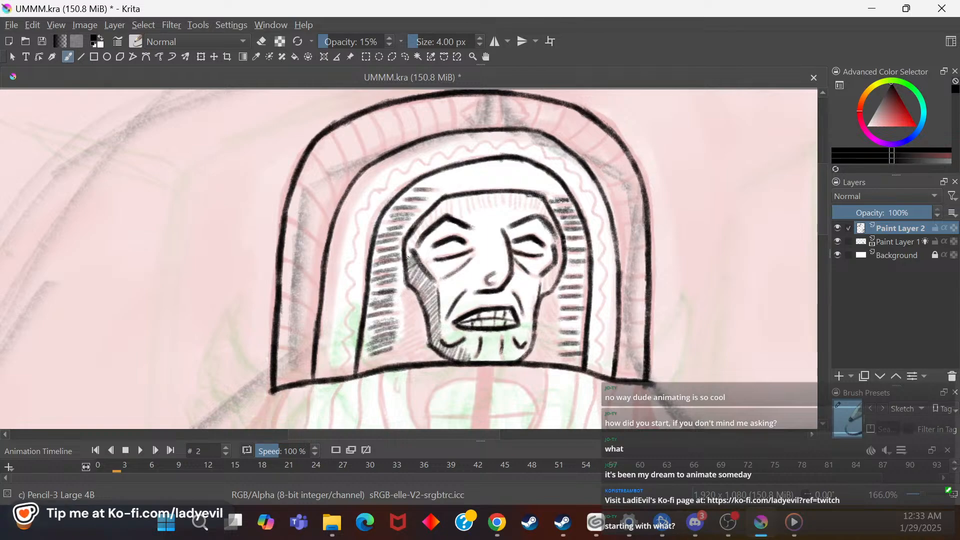
Step: Hatch the left temple, the forehead and the right edge of the face with the 4 px pencil
left_click_drag(407, 252, 408, 249)
mouse_move(419, 232)
left_mouse_down()
mouse_move(450, 200)
mouse_move(466, 221)
left_mouse_up()
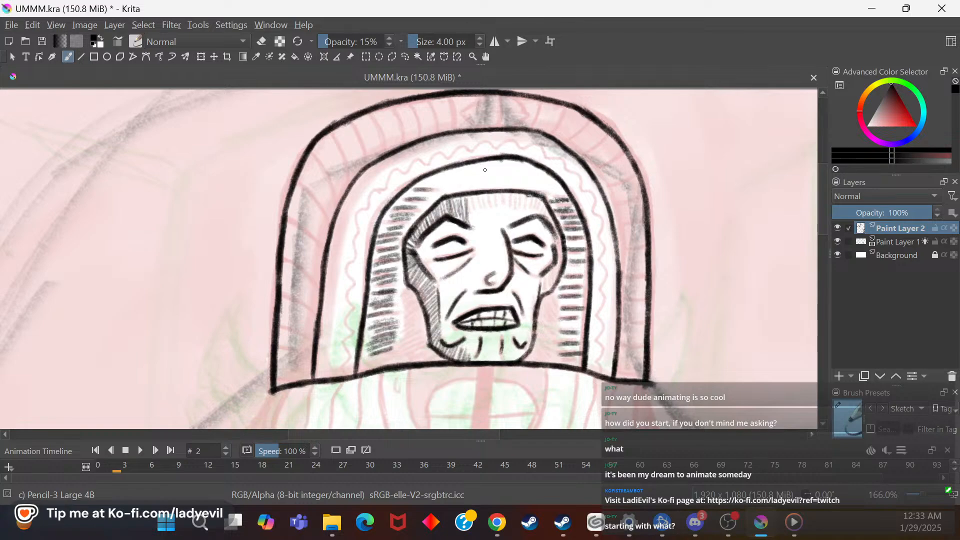
mouse_move(470, 195)
left_mouse_down()
mouse_move(474, 217)
mouse_move(480, 193)
mouse_move(489, 220)
mouse_move(498, 192)
mouse_move(503, 217)
mouse_move(512, 184)
mouse_move(521, 200)
left_mouse_up()
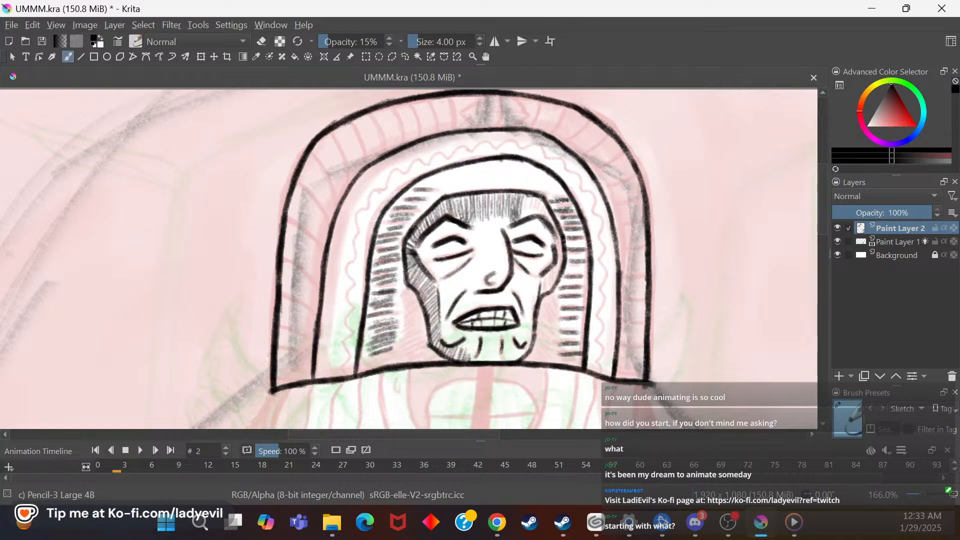
mouse_move(518, 195)
left_mouse_down()
mouse_move(528, 215)
mouse_move(537, 200)
mouse_move(540, 215)
left_mouse_up()
left_click_drag(540, 215, 542, 199)
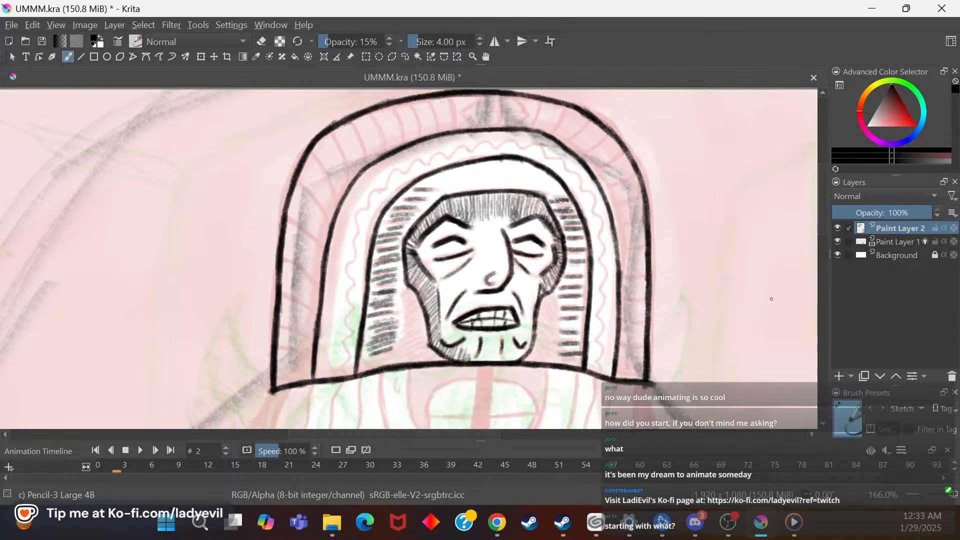
Step: Set the pencil to 6 px and draw the faceted diamond ornament at the top centre of the hood band
mouse_move(821, 231)
left_mouse_down()
mouse_move(818, 255)
mouse_move(822, 222)
left_mouse_up()
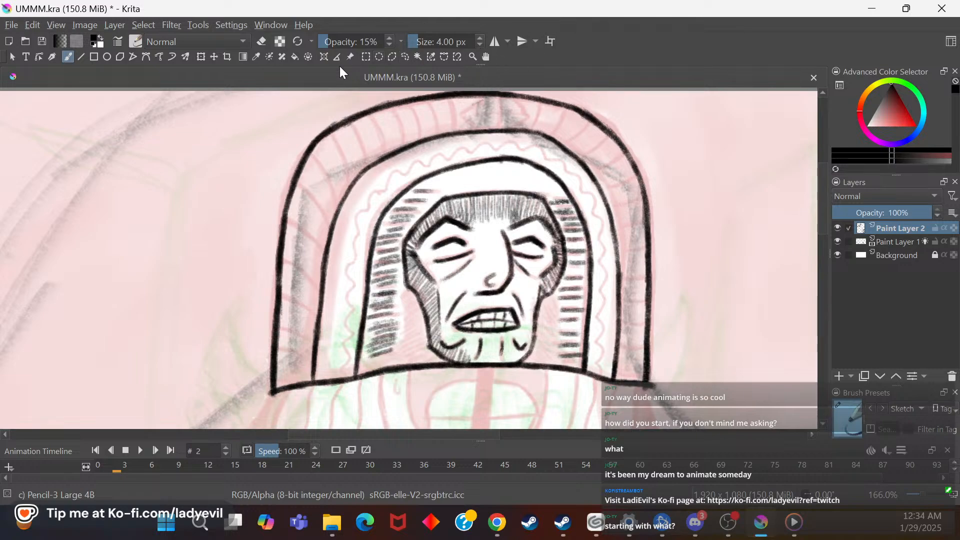
double_click(480, 38)
left_click_drag(485, 98, 458, 113)
mouse_move(485, 98)
left_mouse_down()
mouse_move(465, 109)
mouse_move(486, 98)
mouse_move(460, 113)
mouse_move(475, 129)
mouse_move(460, 116)
mouse_move(479, 130)
left_mouse_up()
mouse_move(512, 97)
left_mouse_down()
mouse_move(528, 113)
mouse_move(513, 128)
left_mouse_up()
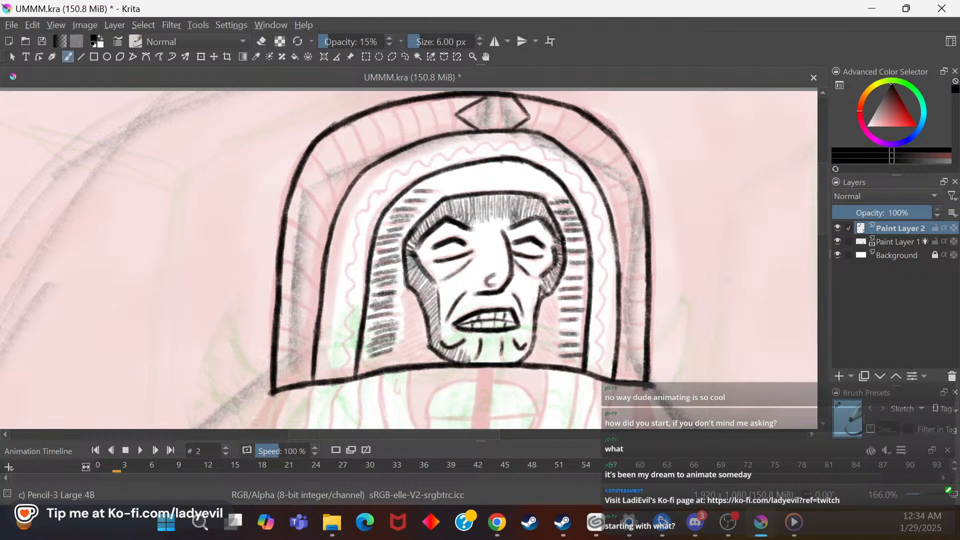
mouse_move(500, 95)
left_mouse_down()
mouse_move(502, 129)
mouse_move(495, 113)
mouse_move(522, 114)
left_mouse_up()
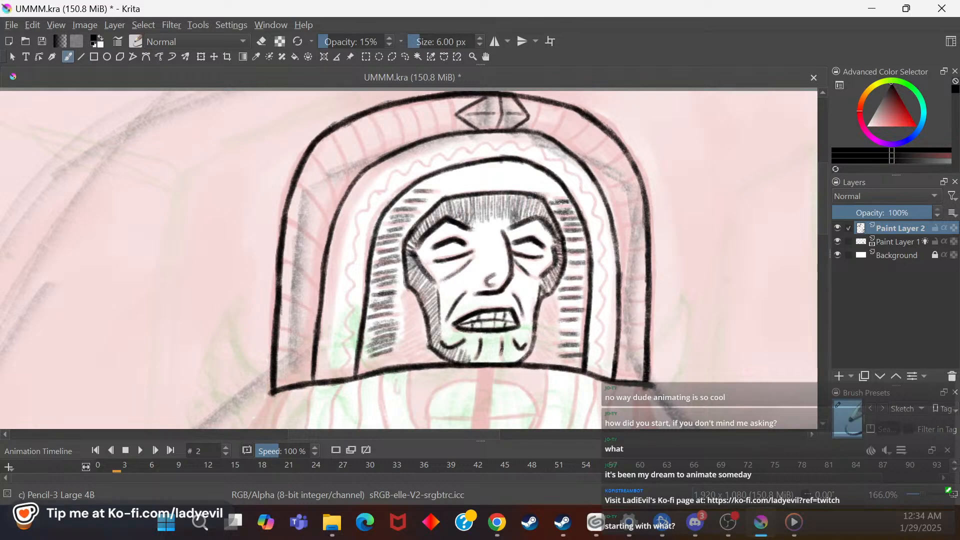
Step: Draw curved dividing lines across the hood band from the diamond ornament around its upper left bend
left_click_drag(449, 96, 454, 132)
mouse_move(427, 98)
left_mouse_down()
mouse_move(435, 131)
mouse_move(413, 112)
mouse_move(415, 141)
mouse_move(395, 116)
mouse_move(401, 146)
left_mouse_up()
mouse_move(392, 108)
left_mouse_down()
mouse_move(402, 145)
mouse_move(378, 146)
mouse_move(380, 158)
mouse_move(376, 139)
mouse_move(380, 157)
left_mouse_up()
left_click_drag(345, 124, 364, 168)
mouse_move(351, 129)
left_mouse_down()
mouse_move(362, 156)
mouse_move(344, 176)
mouse_move(328, 137)
mouse_move(319, 164)
mouse_move(337, 210)
mouse_move(309, 158)
left_mouse_up()
left_click_drag(310, 159, 338, 206)
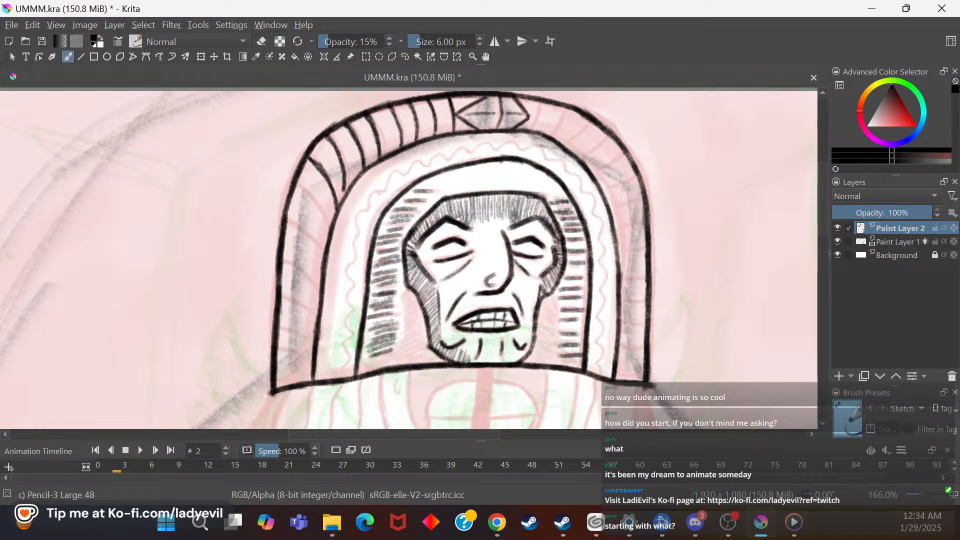
Step: Draw slanted dividing lines across the hood band's left side down to the shoulder line
mouse_move(297, 185)
left_mouse_down()
mouse_move(332, 228)
mouse_move(318, 206)
mouse_move(304, 242)
mouse_move(294, 223)
mouse_move(321, 250)
left_mouse_up()
mouse_move(285, 217)
left_mouse_down()
mouse_move(326, 257)
mouse_move(320, 291)
left_mouse_up()
mouse_move(279, 255)
left_mouse_down()
mouse_move(322, 294)
mouse_move(303, 312)
mouse_move(284, 294)
mouse_move(317, 323)
left_mouse_up()
mouse_move(282, 294)
left_mouse_down()
mouse_move(314, 325)
mouse_move(311, 339)
mouse_move(288, 327)
mouse_move(315, 350)
left_mouse_up()
mouse_move(278, 324)
left_mouse_down()
mouse_move(312, 349)
mouse_move(305, 365)
mouse_move(312, 375)
left_mouse_up()
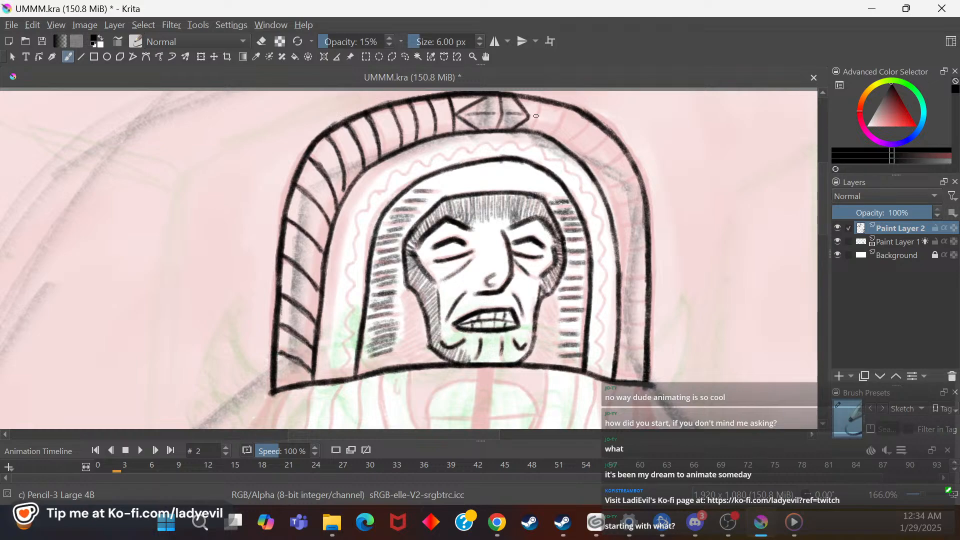
Step: Draw dividing lines across the hood band from the diamond ornament around the bend and down the right side
left_click_drag(540, 102, 533, 127)
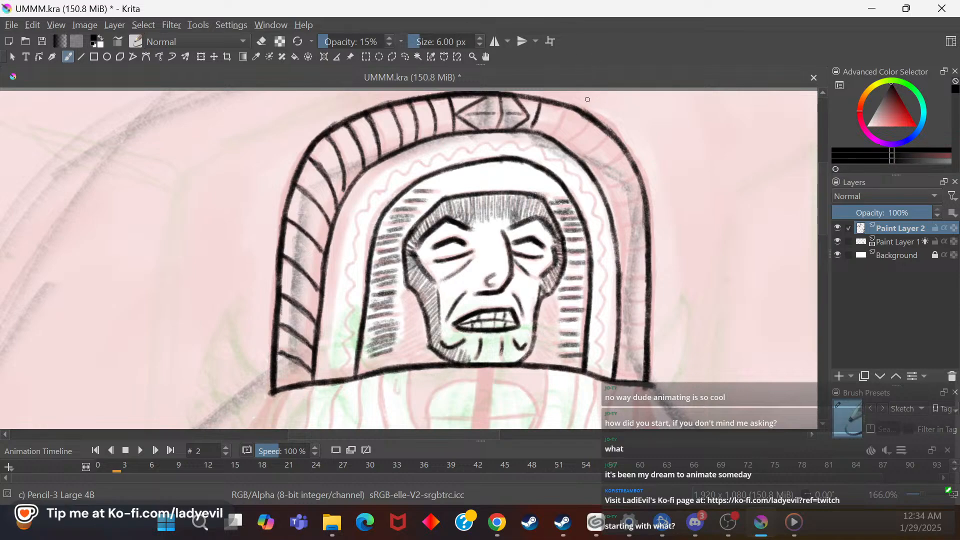
mouse_move(567, 108)
left_mouse_down()
mouse_move(550, 135)
mouse_move(600, 148)
mouse_move(577, 161)
left_mouse_up()
mouse_move(603, 144)
left_mouse_down()
mouse_move(600, 174)
mouse_move(609, 171)
mouse_move(593, 176)
mouse_move(613, 193)
mouse_move(635, 182)
mouse_move(640, 204)
mouse_move(615, 213)
mouse_move(647, 212)
mouse_move(621, 236)
mouse_move(646, 233)
mouse_move(615, 239)
mouse_move(646, 231)
mouse_move(637, 268)
mouse_move(619, 264)
mouse_move(643, 262)
left_mouse_up()
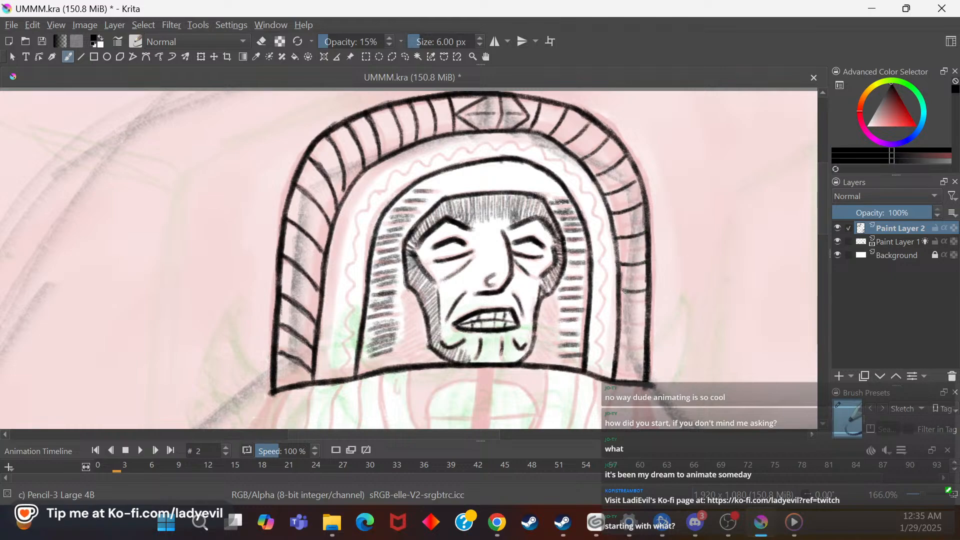
left_click_drag(622, 319, 647, 318)
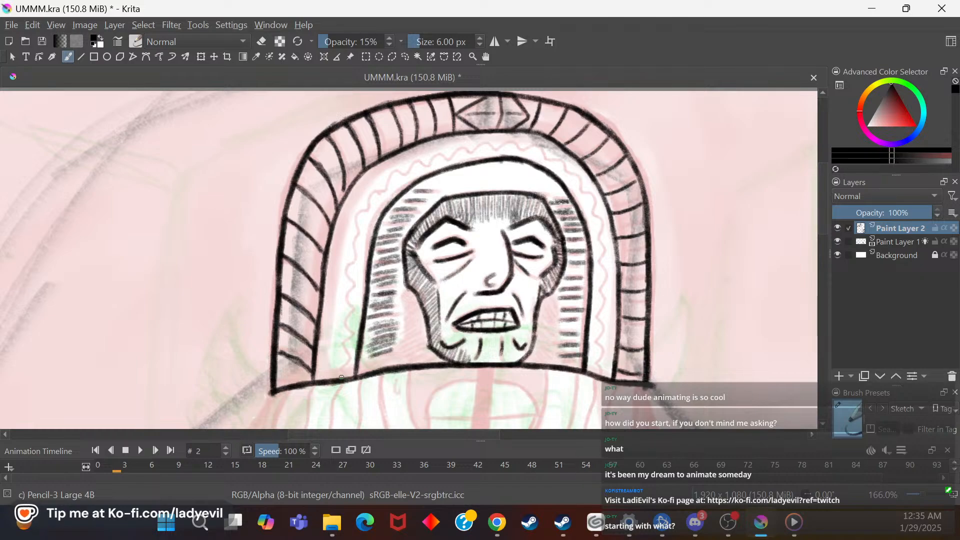
Step: Draw the wavy trim line inside the hood band, from the lower left over the top and down to the lower right
left_click_drag(343, 368, 346, 344)
left_click_drag(348, 306, 358, 233)
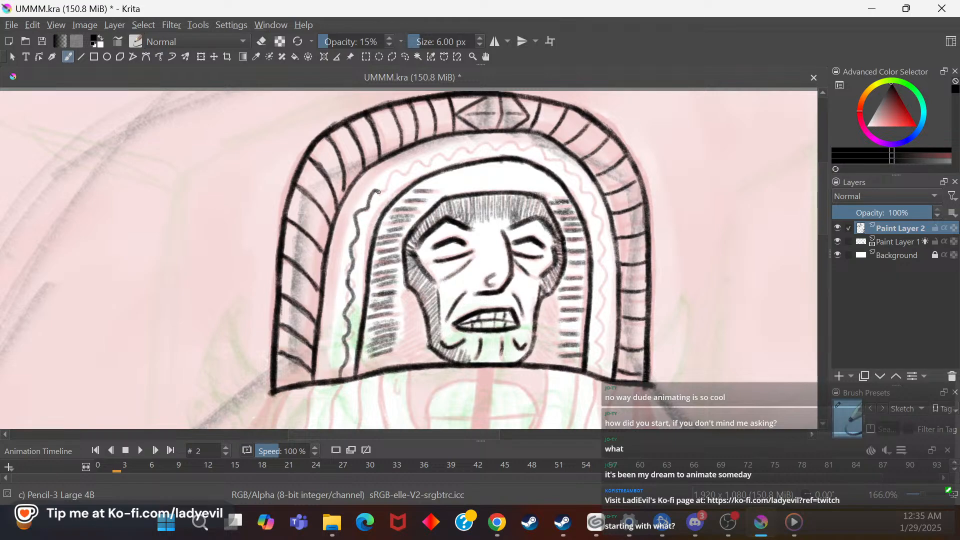
left_click_drag(378, 191, 402, 173)
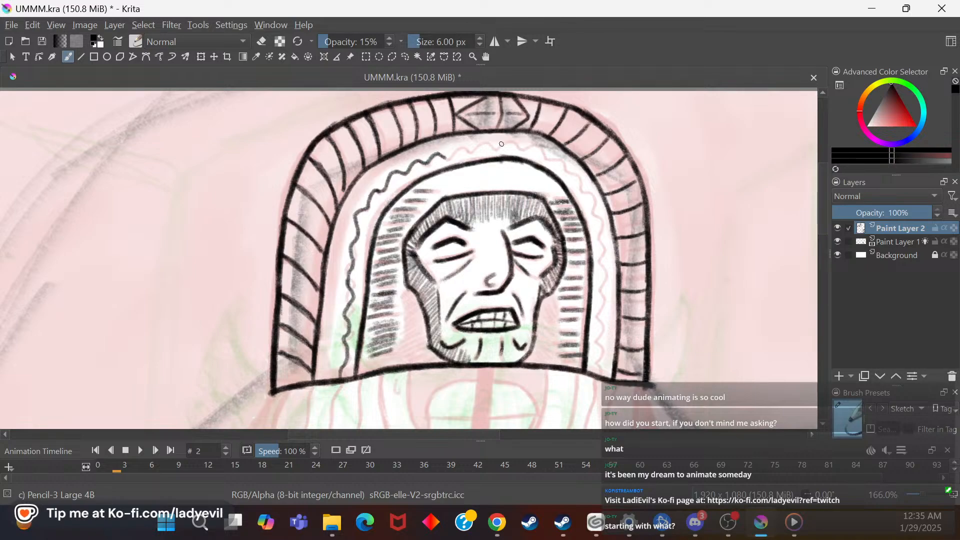
left_click_drag(453, 162, 486, 145)
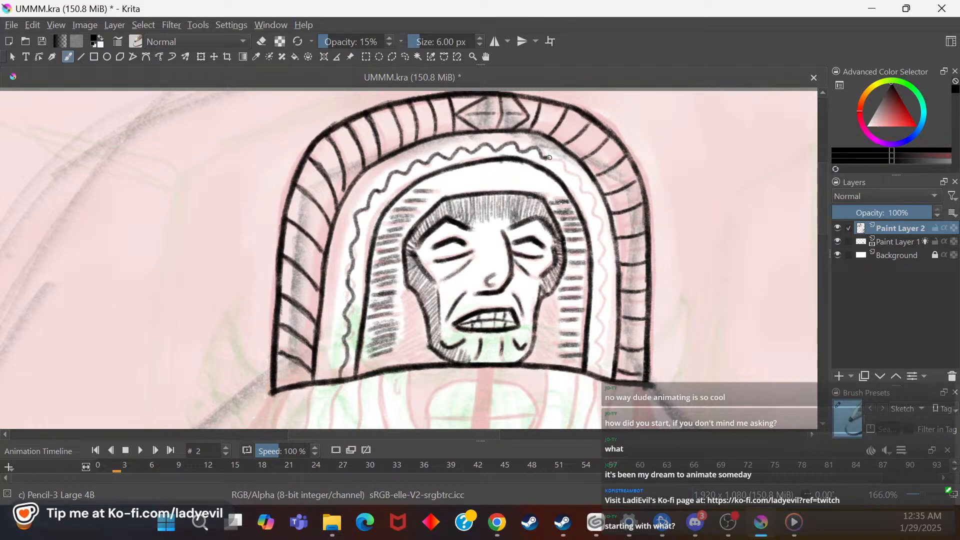
left_click_drag(547, 158, 561, 160)
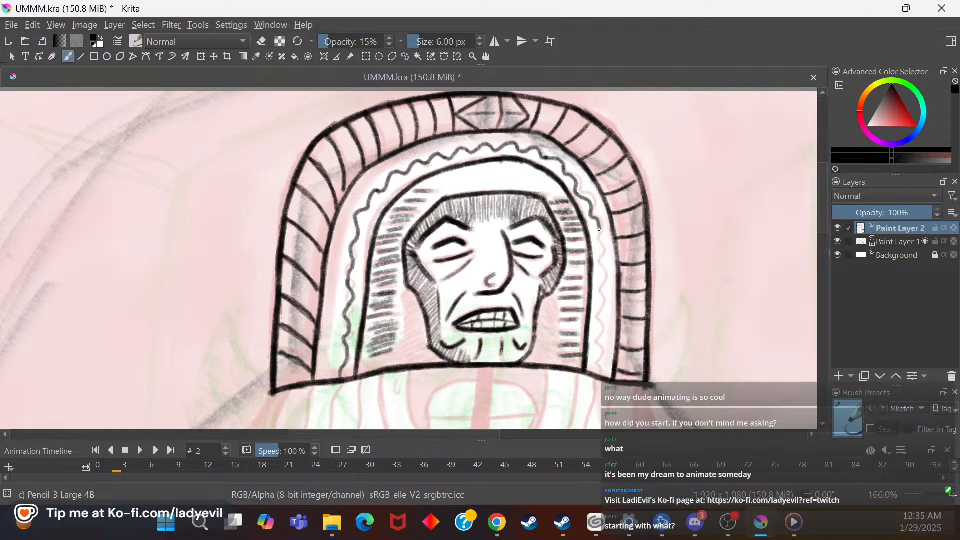
scroll(825, 220, "down", 3)
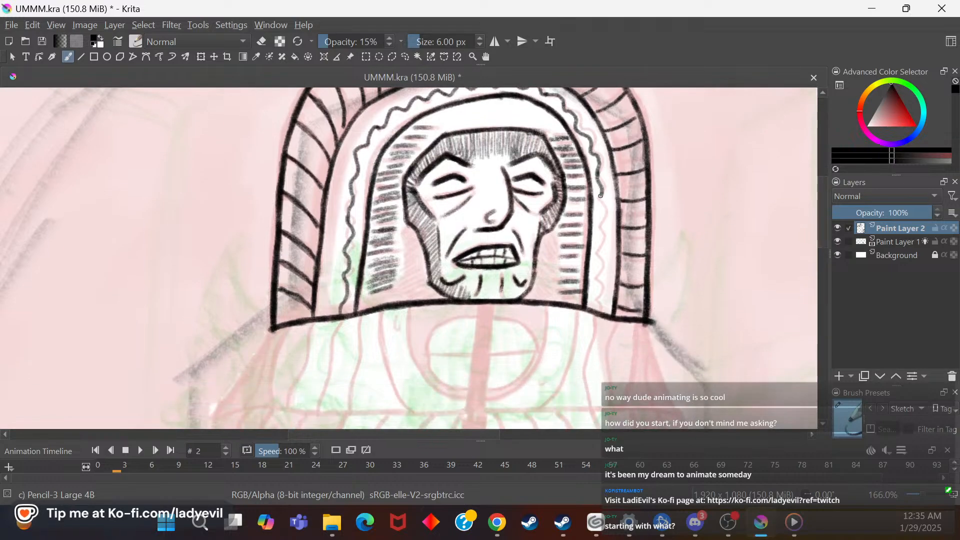
left_click_drag(601, 206, 602, 224)
left_click_drag(598, 262, 601, 312)
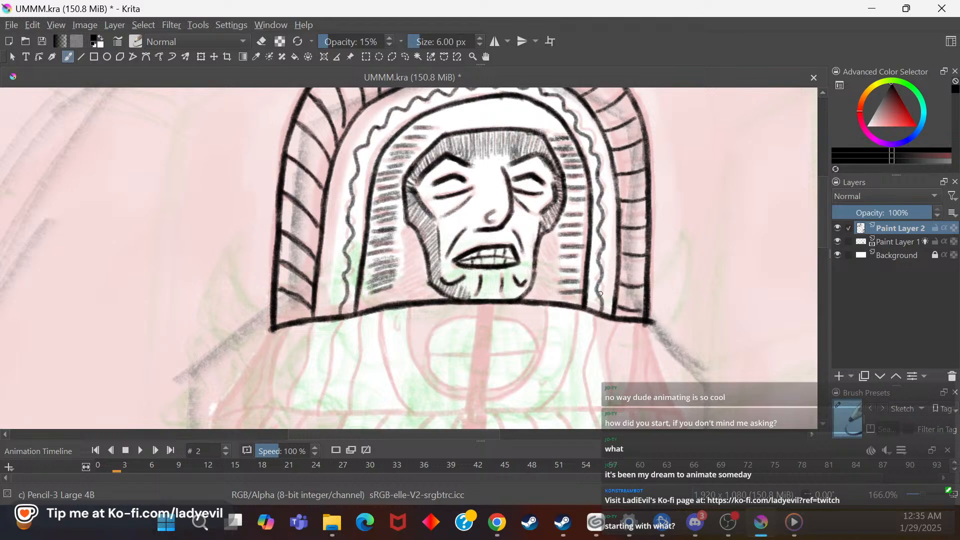
Step: Set the pencil to 8 px and draw the figure's left shoulder outline sloping down from the hood's lower left corner
left_click_drag(824, 235, 816, 265)
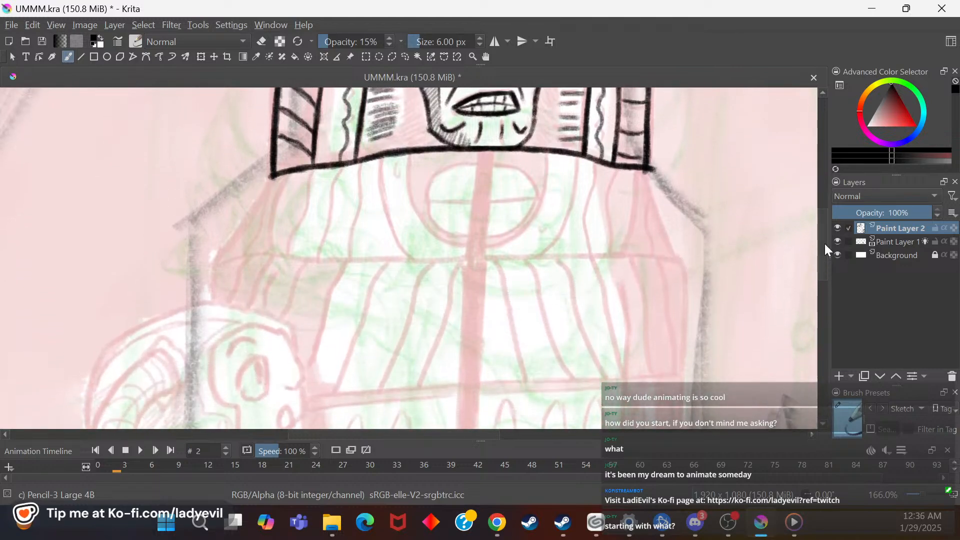
left_click(481, 38)
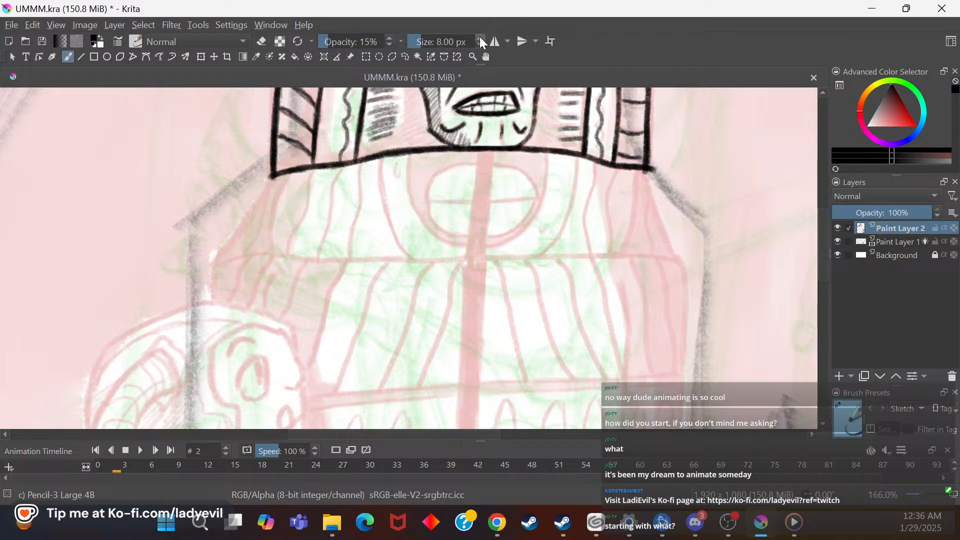
left_click_drag(269, 177, 229, 235)
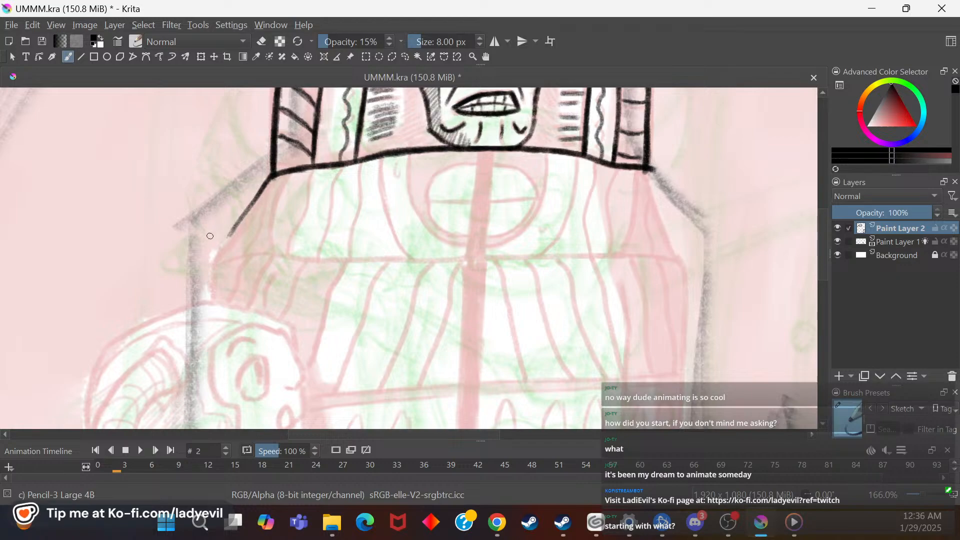
mouse_move(265, 183)
left_mouse_down()
mouse_move(215, 254)
mouse_move(233, 232)
mouse_move(216, 254)
mouse_move(211, 295)
mouse_move(213, 262)
mouse_move(210, 294)
mouse_move(211, 269)
left_mouse_up()
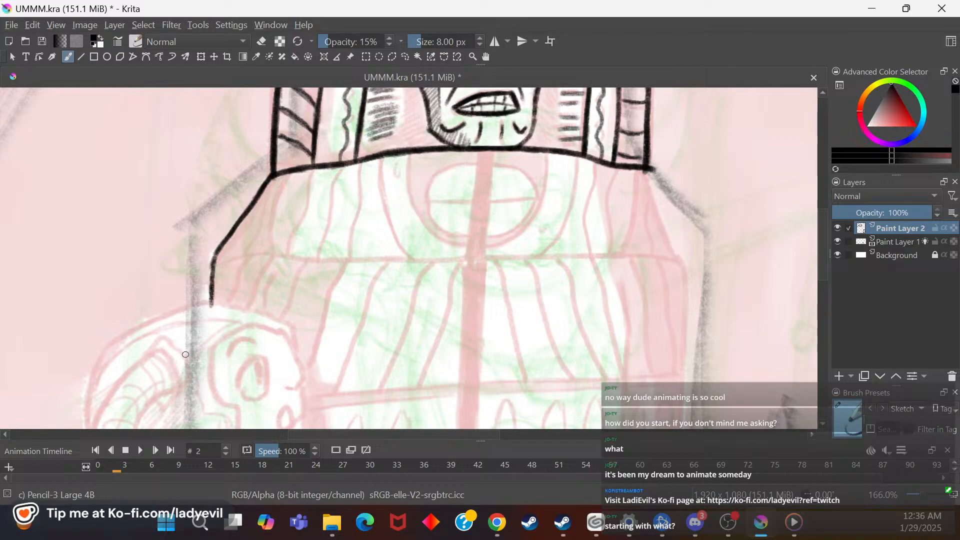
Step: Extend the body's left outline straight down from the shoulder, past the onion-skinned horned character's head
mouse_move(823, 215)
left_mouse_down()
mouse_move(821, 274)
mouse_move(813, 256)
left_mouse_up()
right_click(405, 379)
left_click_drag(412, 413, 390, 419)
right_click(440, 369)
left_click_drag(825, 260, 820, 269)
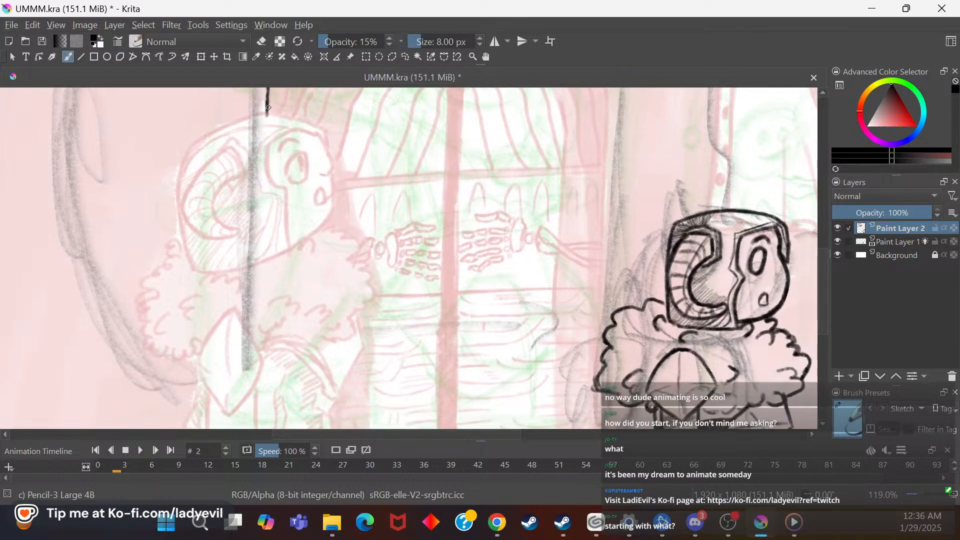
left_click_drag(267, 101, 265, 142)
left_click_drag(266, 108, 268, 195)
left_click_drag(266, 125, 266, 184)
left_click_drag(269, 125, 266, 193)
left_click_drag(266, 150, 265, 199)
left_click_drag(267, 165, 262, 236)
left_click_drag(266, 183, 261, 276)
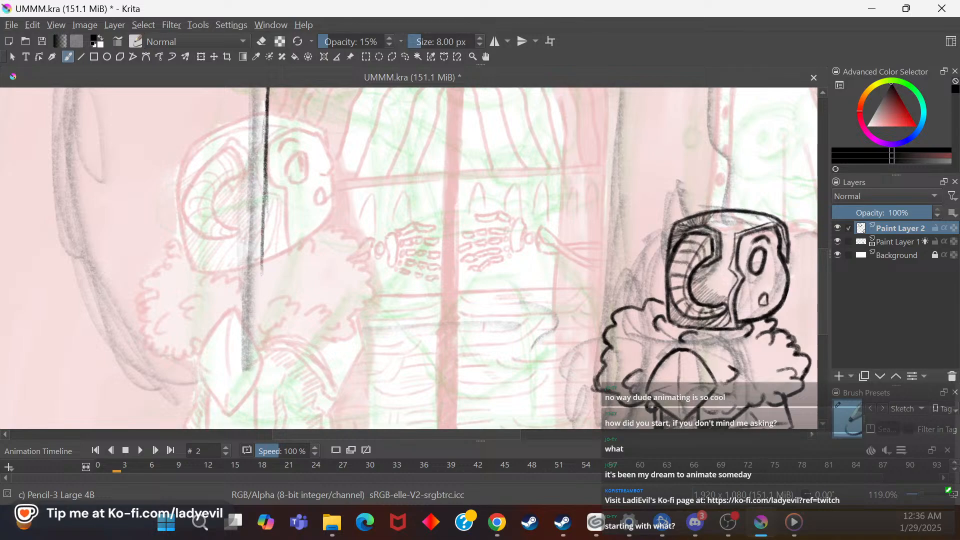
left_click_drag(267, 173, 261, 232)
Step: Set the pencil to 10 px and thicken the body's left outline, continuing it down to the canvas's bottom edge
left_click(479, 37)
left_click(479, 38)
left_click_drag(270, 91, 263, 229)
left_click_drag(267, 188, 263, 252)
left_click_drag(266, 210, 261, 320)
left_click_drag(268, 200, 261, 321)
left_click_drag(266, 234, 261, 345)
mouse_move(824, 275)
left_mouse_down()
mouse_move(820, 290)
mouse_move(791, 303)
left_mouse_up()
left_click_drag(266, 190, 261, 260)
left_click_drag(265, 194, 260, 275)
left_click_drag(265, 211, 255, 321)
left_click_drag(262, 240, 254, 350)
left_click_drag(261, 256, 254, 350)
left_click_drag(261, 284, 253, 347)
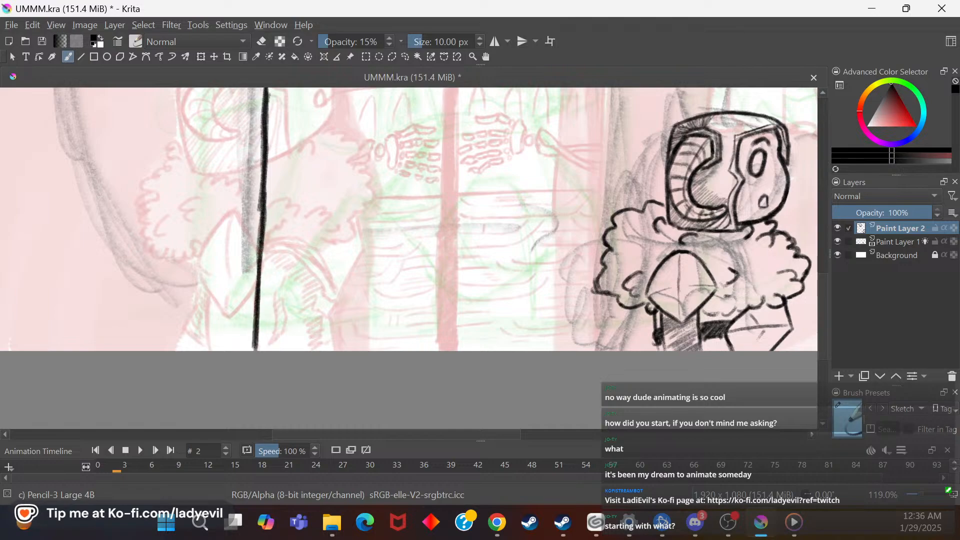
Step: Tidy the edges of the body's lower left outline with the Eraser Small preset
right_click(320, 248)
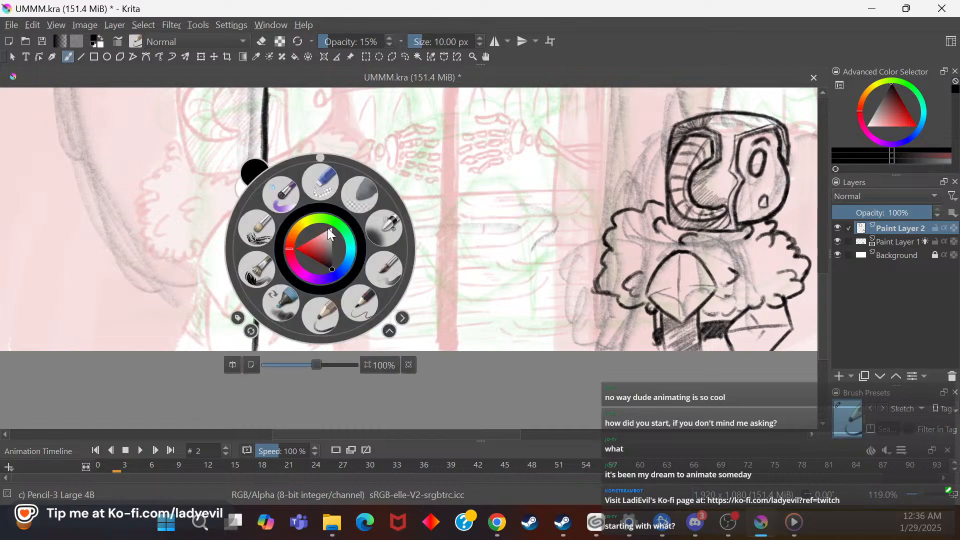
left_click(320, 175)
left_click_drag(258, 215, 265, 196)
left_click_drag(266, 251, 270, 225)
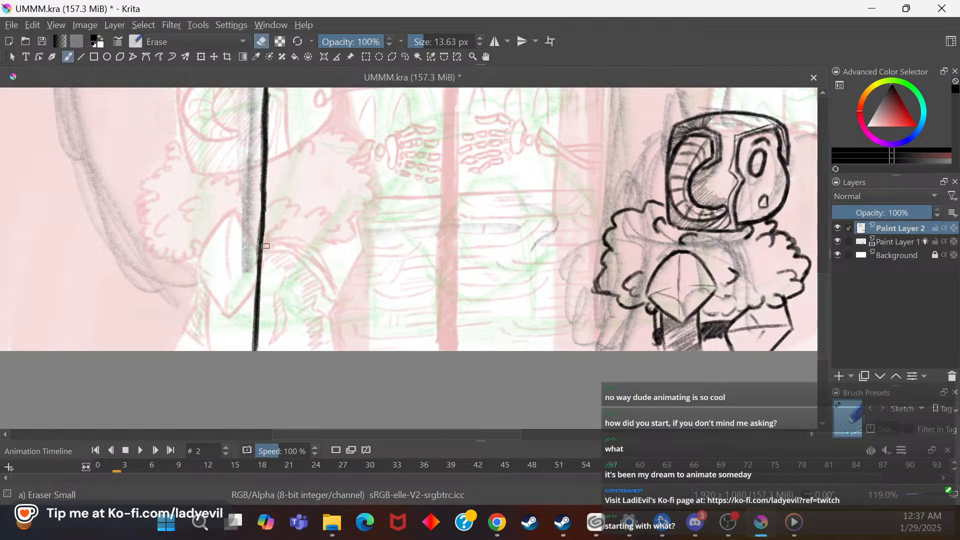
Step: Thicken the left shoulder and upper side outline with the 10 px Pencil-3 Large 4B preset, and switch to Eraser Small for cleanup
scroll(821, 287, "up", 5)
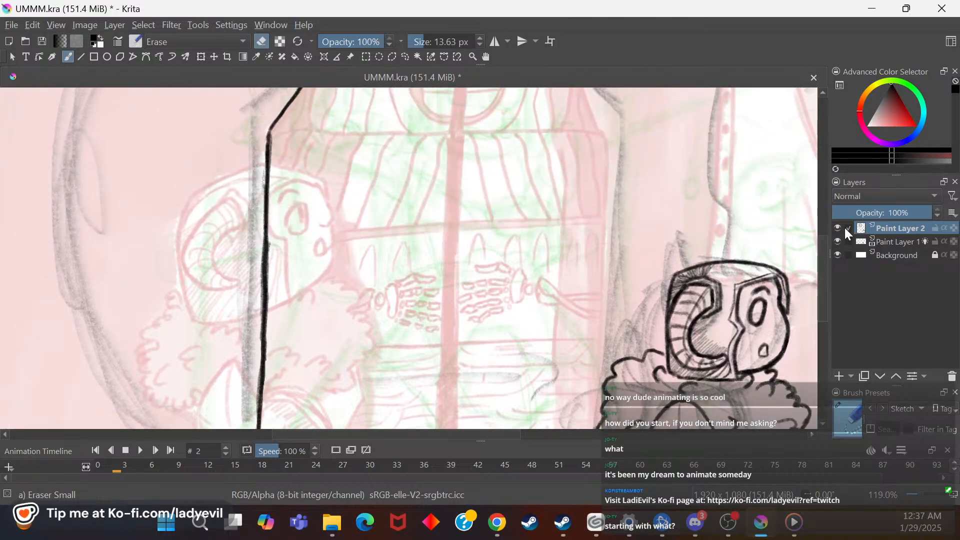
right_click(281, 196)
left_click(302, 247)
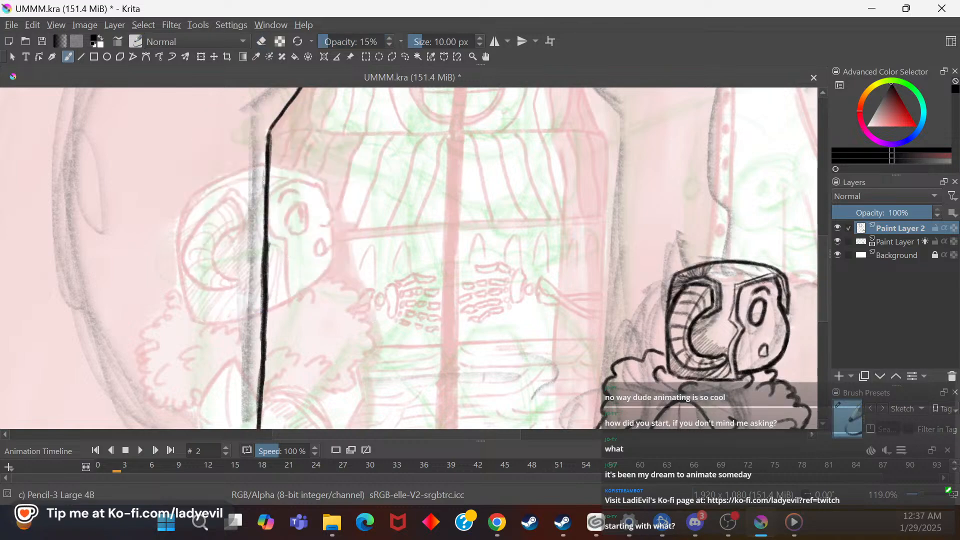
scroll(824, 243, "up", 4)
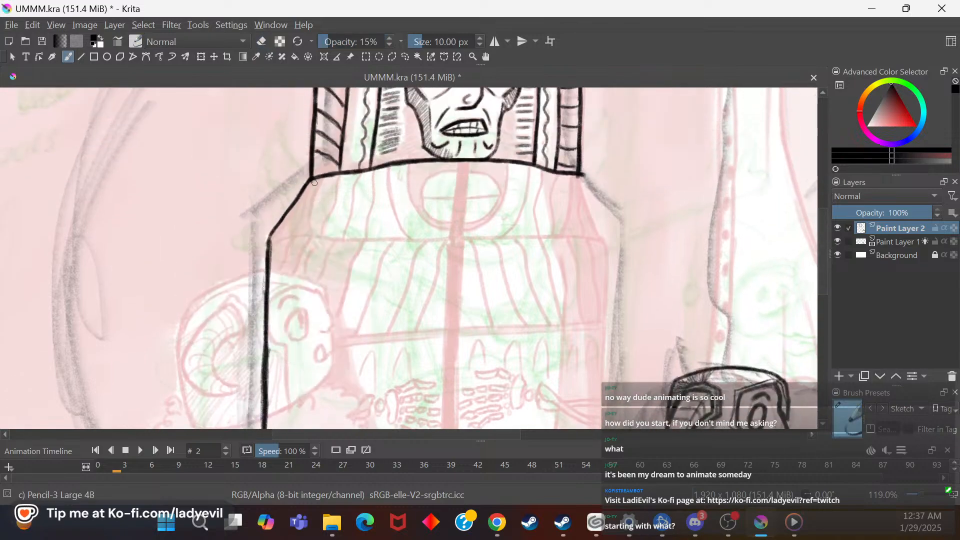
mouse_move(308, 183)
left_mouse_down()
mouse_move(272, 235)
mouse_move(265, 354)
left_mouse_up()
left_click_drag(267, 321, 264, 426)
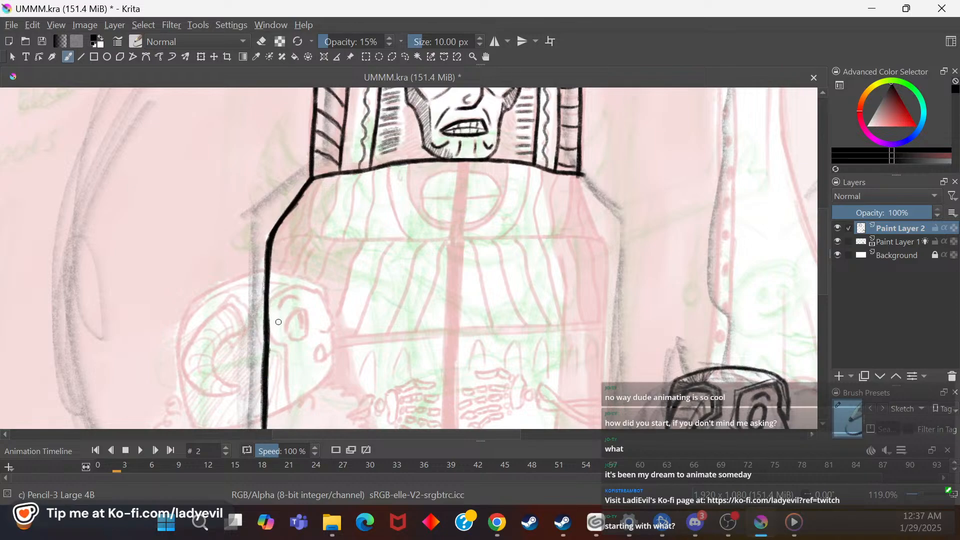
right_click(278, 322)
left_click(270, 364)
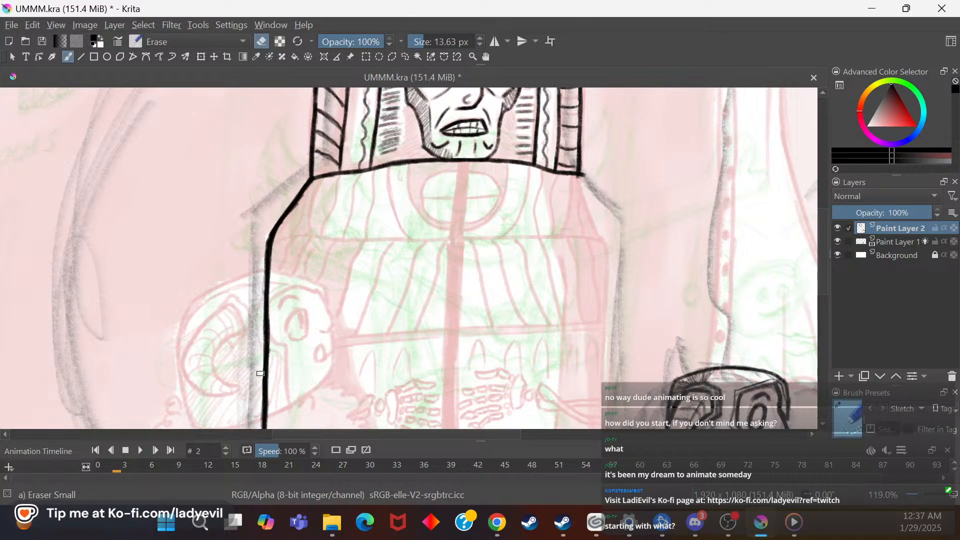
Step: Draw the figure's right shoulder outline with the 10 px pencil, from the hood's lower right corner down the upper side
right_click(611, 260)
left_click(615, 312)
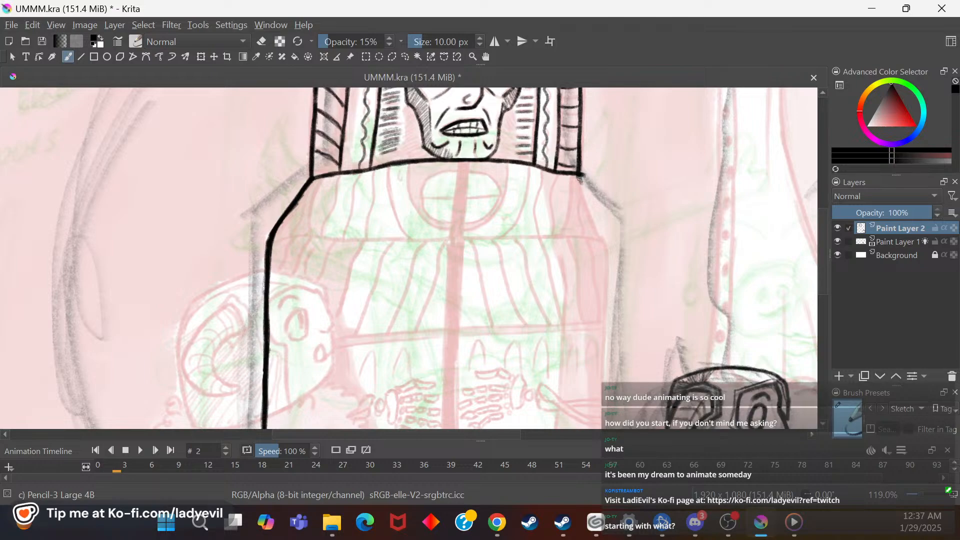
mouse_move(581, 178)
left_mouse_down()
mouse_move(606, 248)
mouse_move(603, 333)
left_mouse_up()
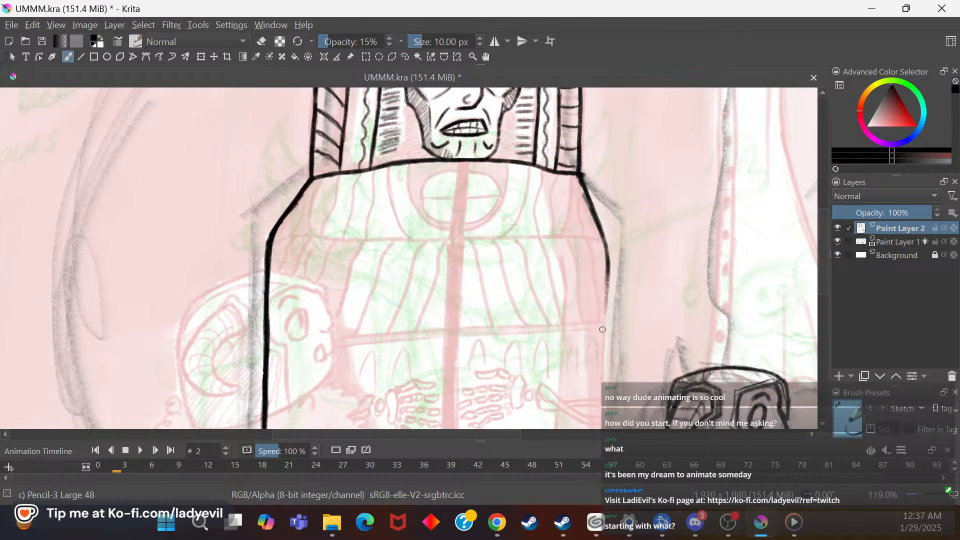
Step: Extend the body's right outline straight down past the inked horned character to the canvas's bottom edge
left_click_drag(826, 257, 825, 272)
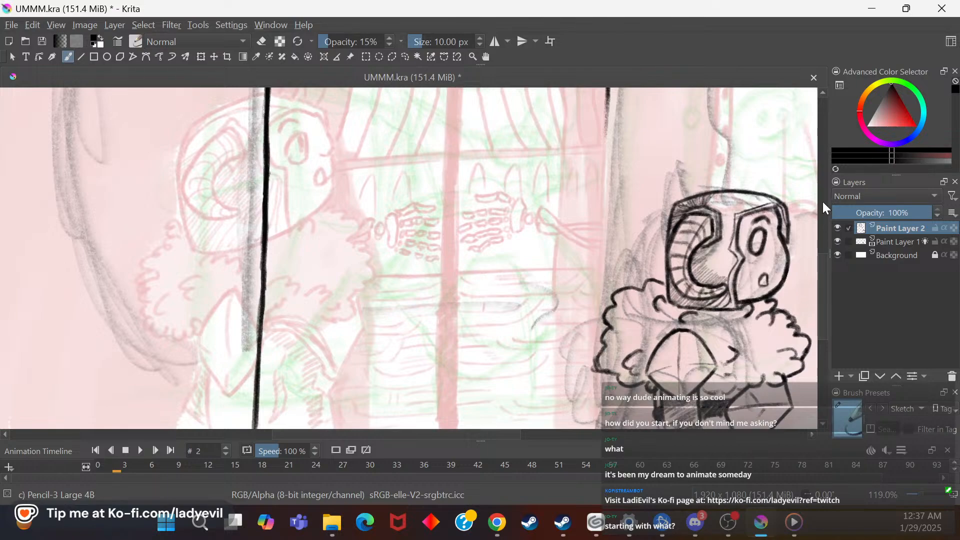
left_click_drag(611, 108, 607, 218)
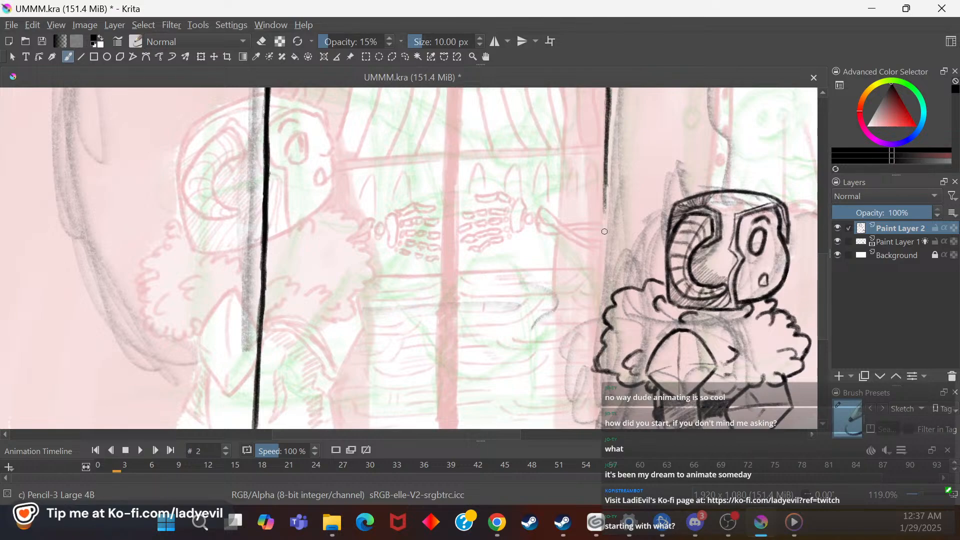
left_click_drag(607, 167, 605, 246)
left_click_drag(606, 184, 603, 267)
left_click_drag(605, 220, 603, 295)
left_click_drag(605, 258, 602, 332)
left_click_drag(603, 278, 601, 349)
left_click_drag(604, 297, 600, 356)
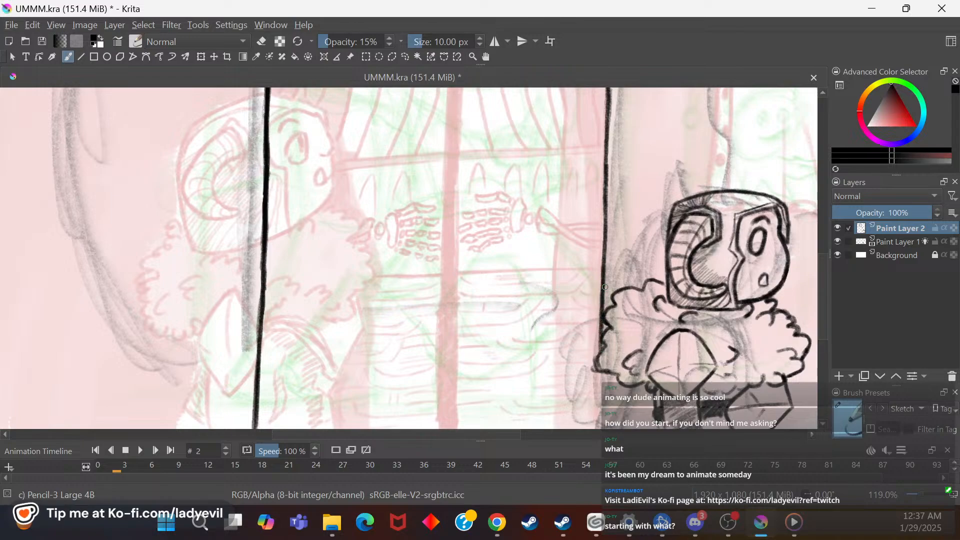
left_click_drag(823, 269, 823, 292)
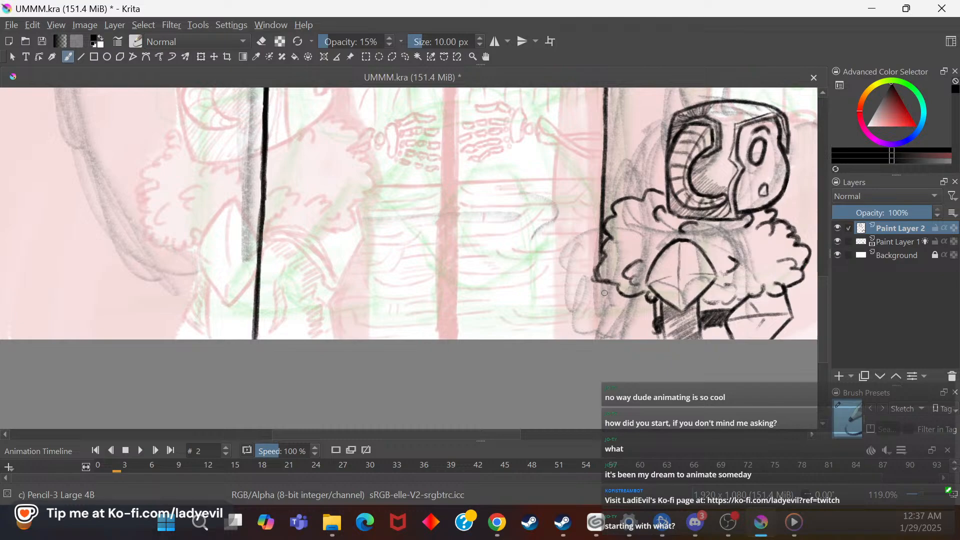
left_click_drag(603, 283, 600, 339)
Step: Thicken the body's right outline from below the shoulder down past the skeletal hands
left_click_drag(823, 292, 824, 233)
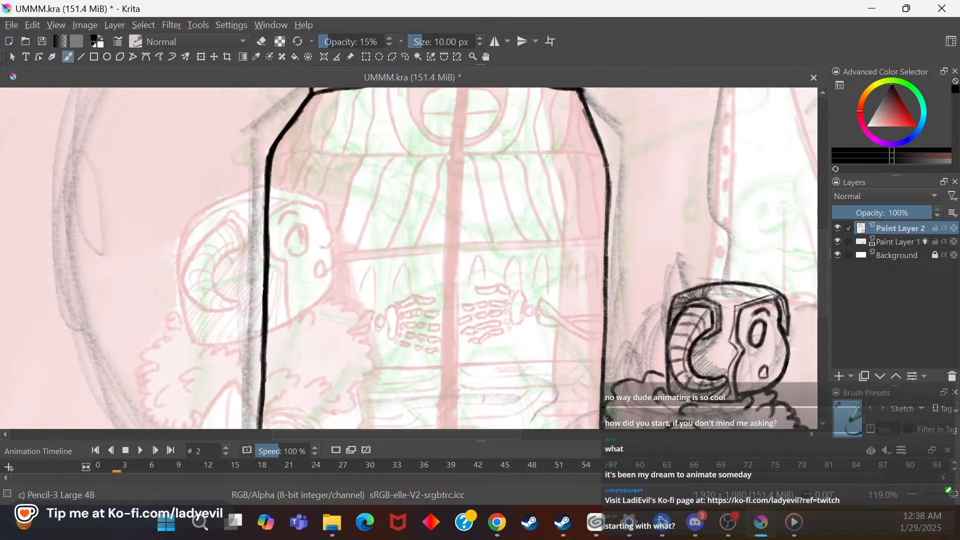
left_click_drag(607, 163, 606, 275)
left_click_drag(609, 227, 603, 334)
left_click_drag(607, 274, 602, 374)
Step: Clean up the inner edge of the right shoulder outline with the Eraser Small preset
right_click(620, 249)
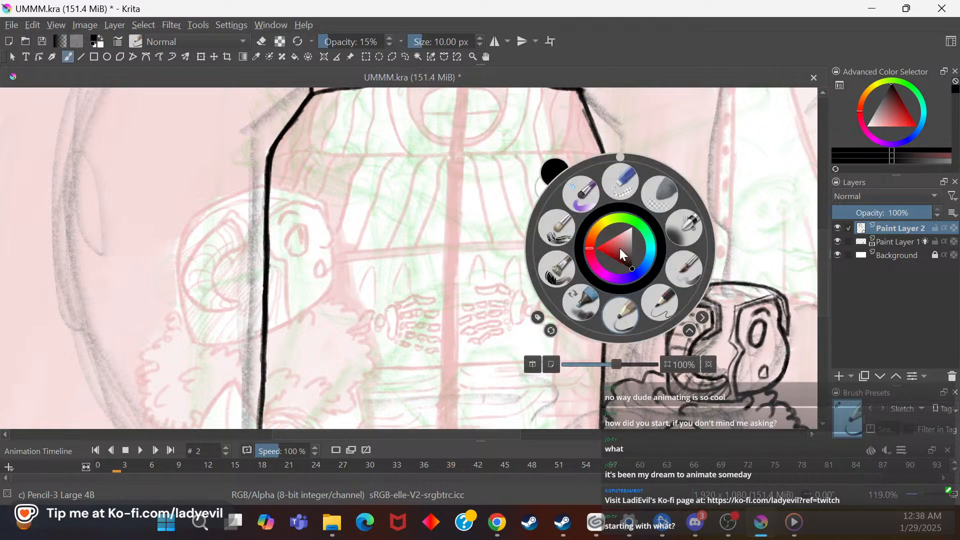
left_click(616, 312)
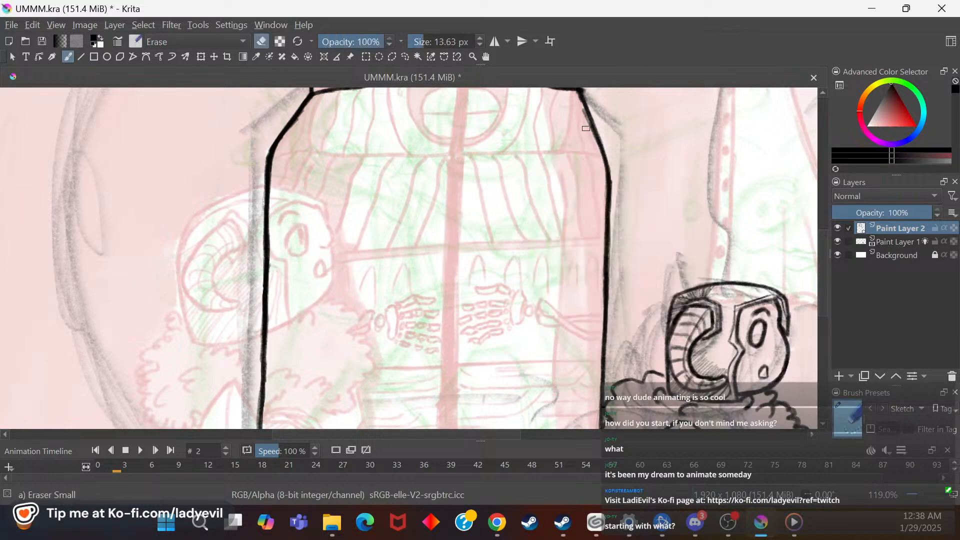
left_click_drag(583, 112, 585, 122)
Step: Set the pencil to 15 px and draw a thick vertical centre line down the chest from the neckline
left_click_drag(824, 246, 828, 199)
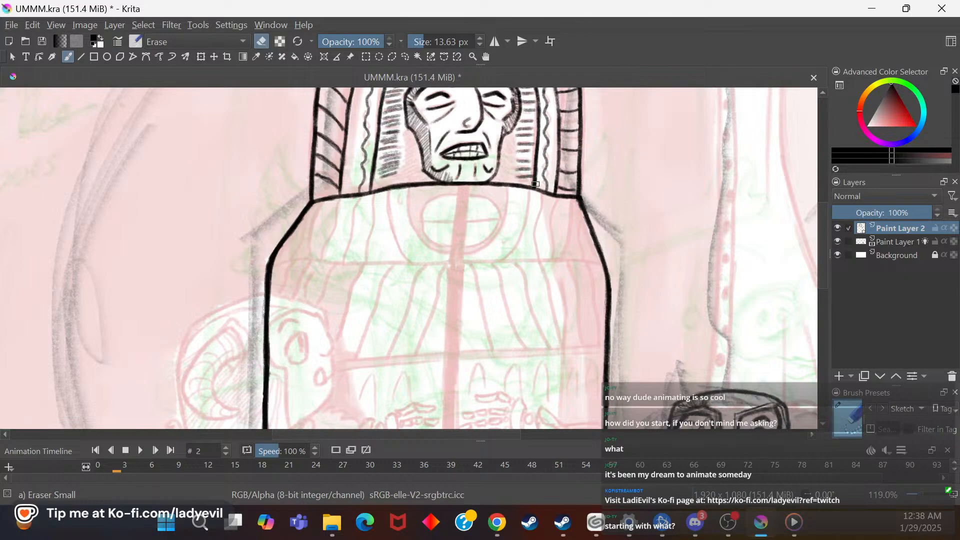
right_click(416, 266)
left_click(428, 331)
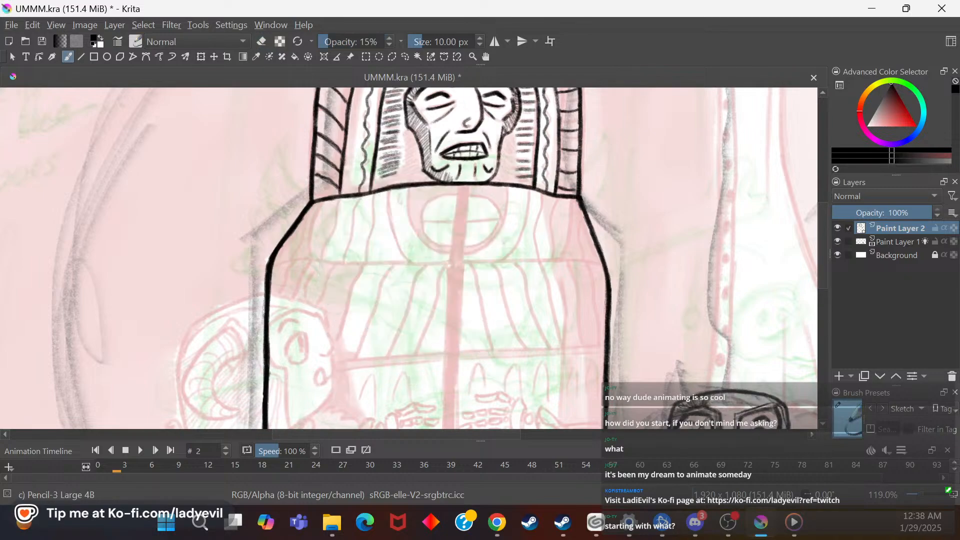
left_click(480, 37)
left_click(480, 36)
left_click(480, 36)
left_click(479, 37)
left_click(479, 37)
left_click_drag(458, 190, 457, 259)
left_click_drag(460, 210, 457, 288)
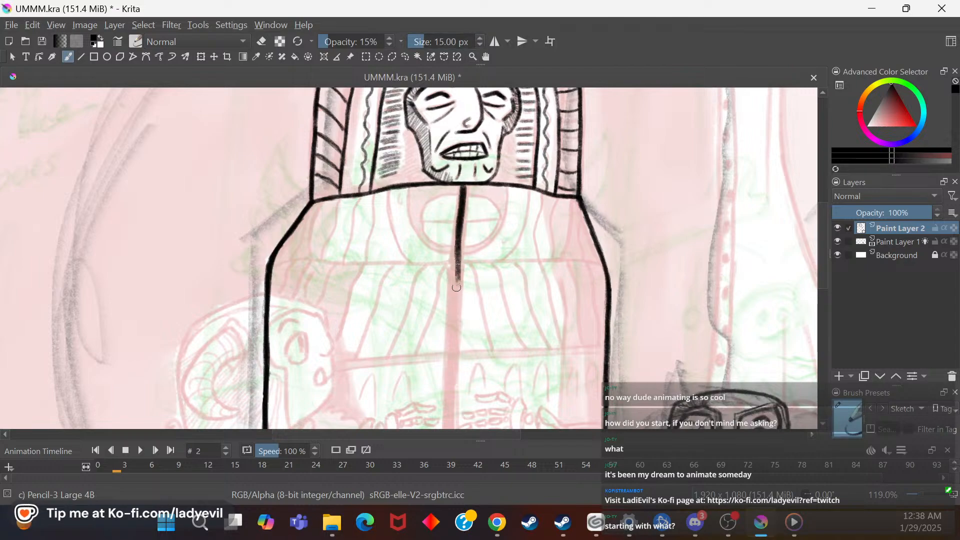
Step: Extend the thick vertical centre line down the chest to just below the skeletal hands
left_click_drag(821, 239, 820, 272)
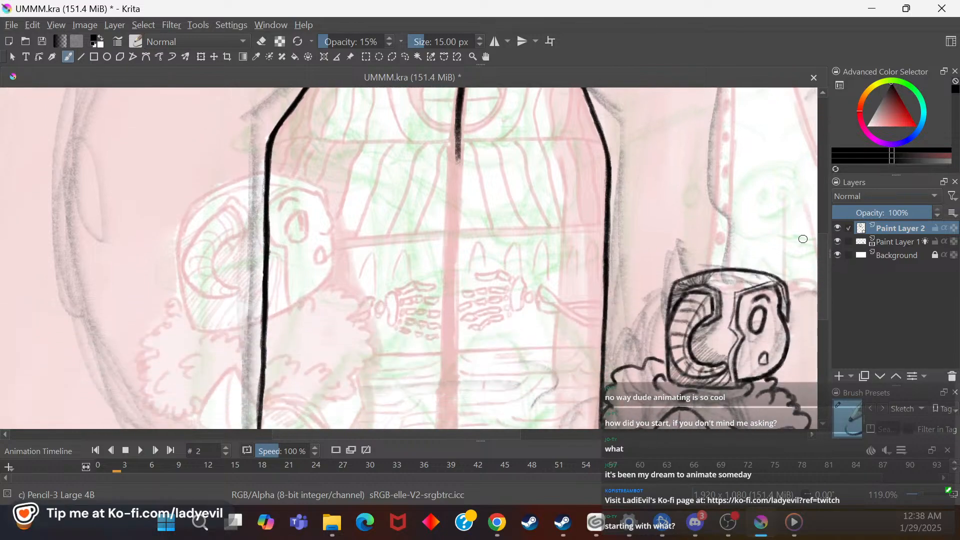
left_click_drag(464, 113, 456, 168)
left_click_drag(459, 132, 456, 187)
left_click_drag(461, 110, 454, 215)
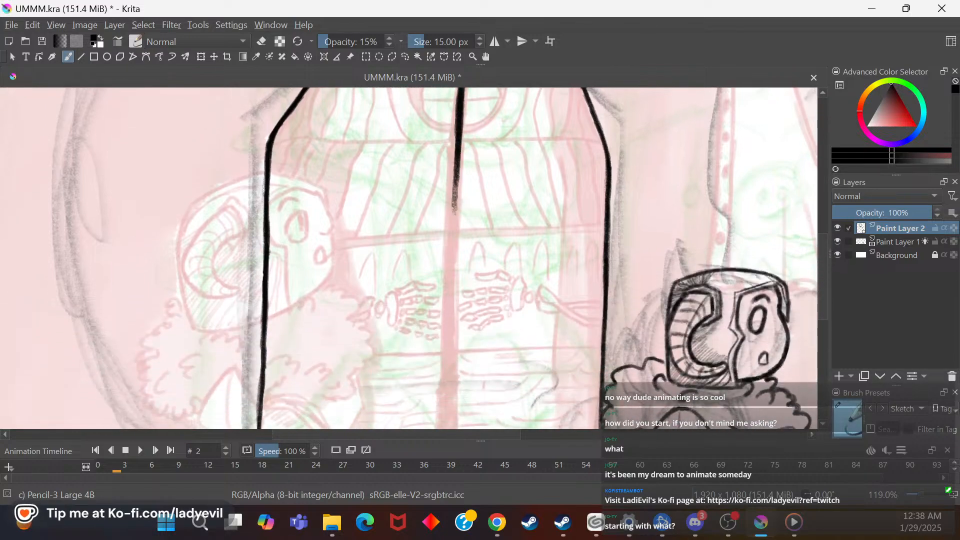
left_click_drag(456, 165, 448, 283)
left_click_drag(457, 209, 451, 332)
left_click_drag(455, 263, 452, 363)
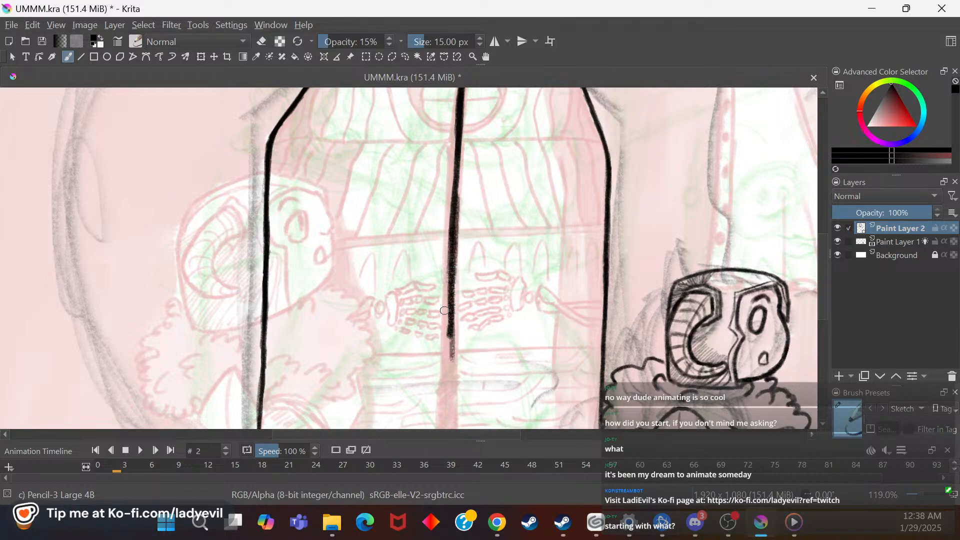
Step: Continue the vertical centre line from below the skeletal hands straight down to the canvas's bottom edge
scroll(823, 285, "down", 4)
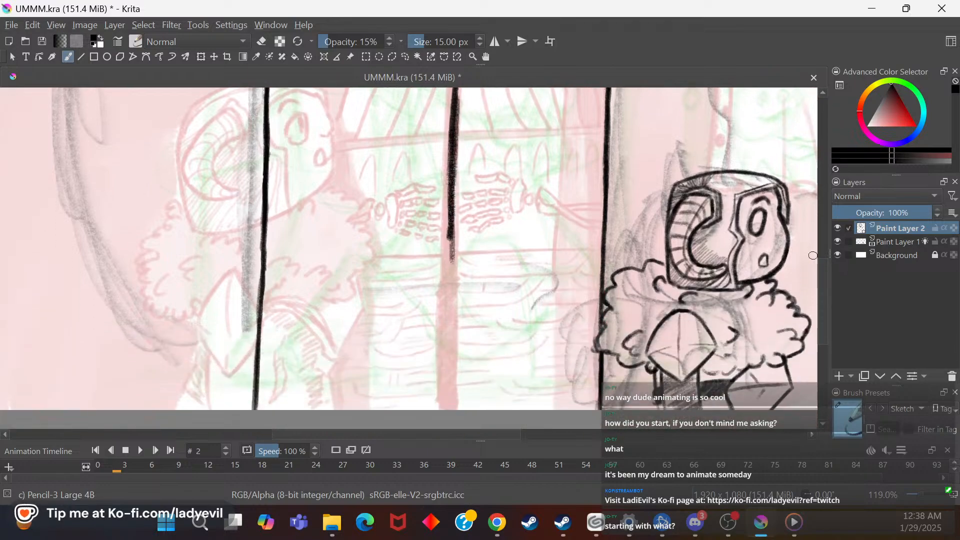
left_click_drag(452, 205, 450, 302)
left_click_drag(451, 228, 445, 367)
left_click_drag(451, 275, 444, 409)
left_click_drag(449, 315, 442, 411)
left_click_drag(450, 360, 447, 411)
left_click_drag(452, 314, 451, 407)
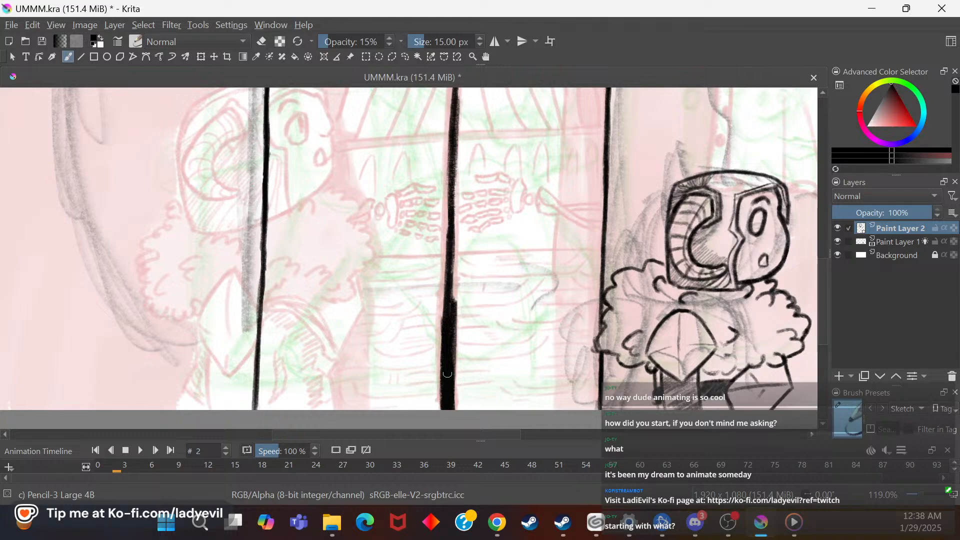
left_click_drag(457, 171, 451, 320)
left_click_drag(456, 243, 451, 326)
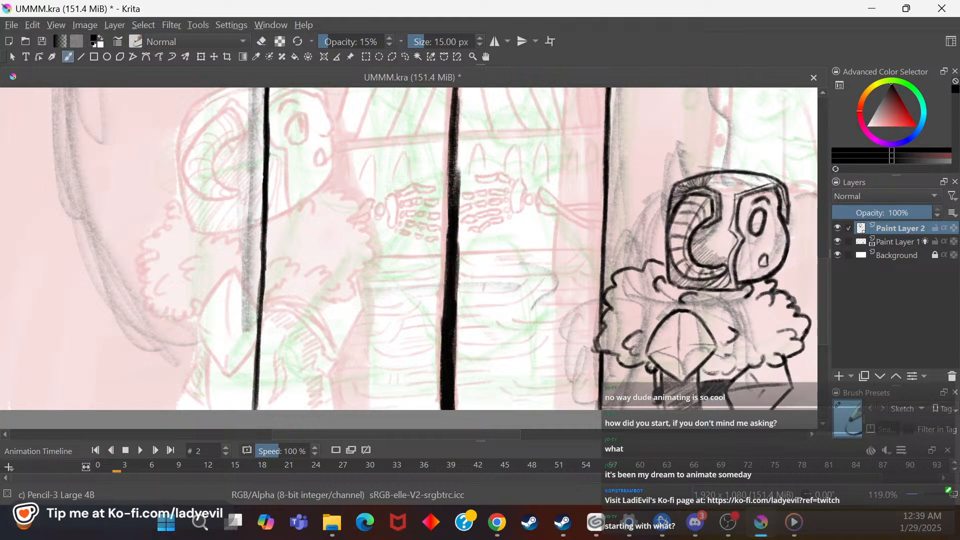
Step: Thicken the lower part of the centre line on both edges, from the skeletal hands to the canvas's bottom edge
left_click_drag(449, 191, 446, 280)
left_click_drag(448, 209, 442, 343)
left_click_drag(443, 263, 441, 398)
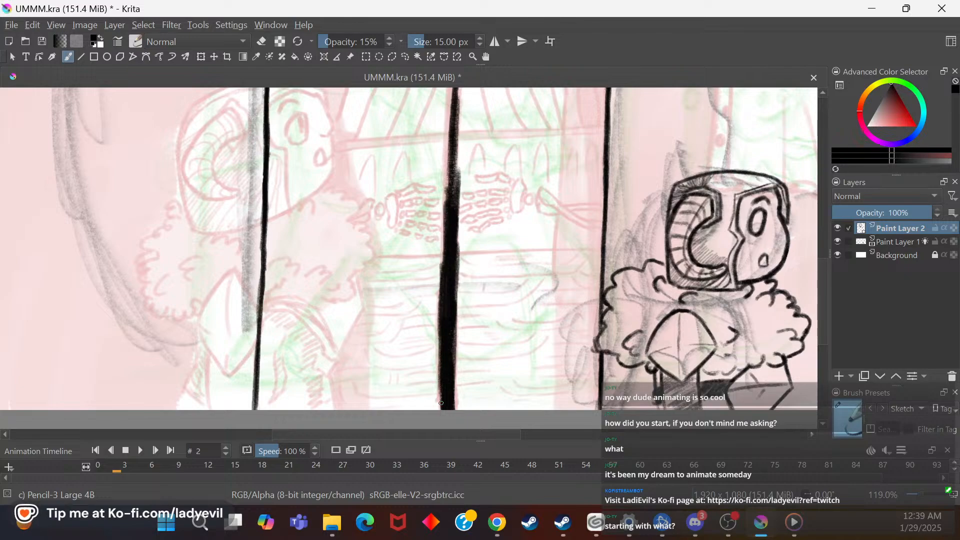
left_click_drag(443, 325, 440, 410)
left_click_drag(443, 352, 439, 410)
left_click_drag(454, 319, 452, 408)
left_click_drag(453, 352, 451, 399)
Step: Thicken the left side of the centre line from the neckline down past the skeletal hands
left_click_drag(822, 282, 820, 230)
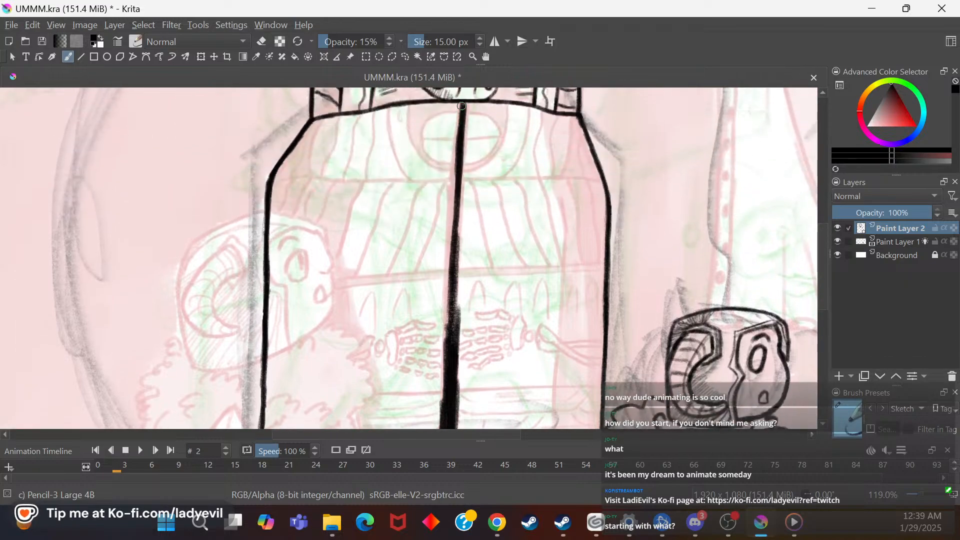
left_click_drag(459, 98, 457, 188)
left_click_drag(457, 130, 452, 256)
left_click_drag(454, 172, 453, 290)
left_click_drag(456, 194, 445, 367)
left_click_drag(447, 252, 443, 399)
left_click_drag(449, 299, 441, 426)
left_click_drag(443, 315, 443, 424)
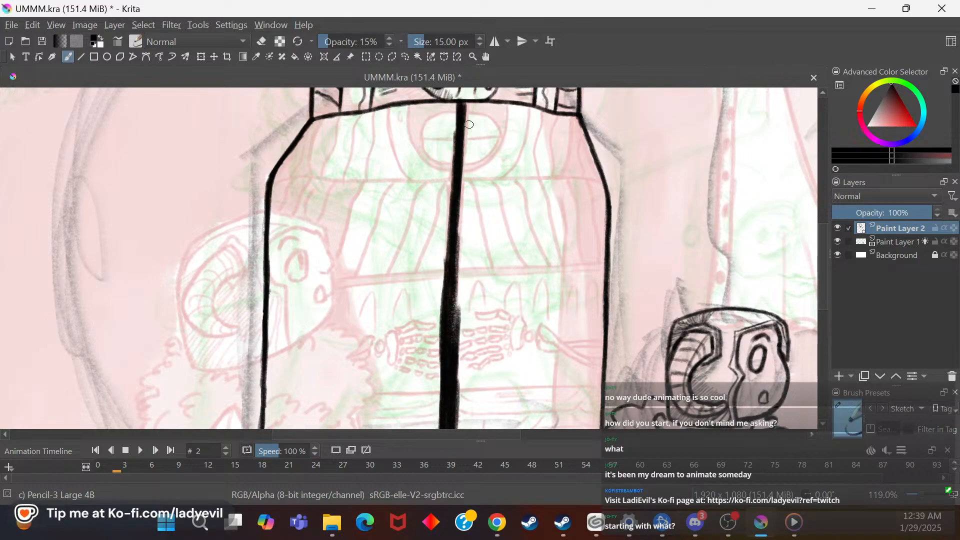
Step: Widen the right side of the centre line from the neckline to the hands and fill it in solid black
left_click_drag(471, 103, 462, 164)
left_click_drag(467, 129, 459, 209)
left_click_drag(466, 137, 457, 239)
left_click_drag(464, 180, 457, 277)
left_click_drag(464, 207, 456, 276)
left_click_drag(462, 232, 454, 329)
left_click_drag(461, 262, 455, 319)
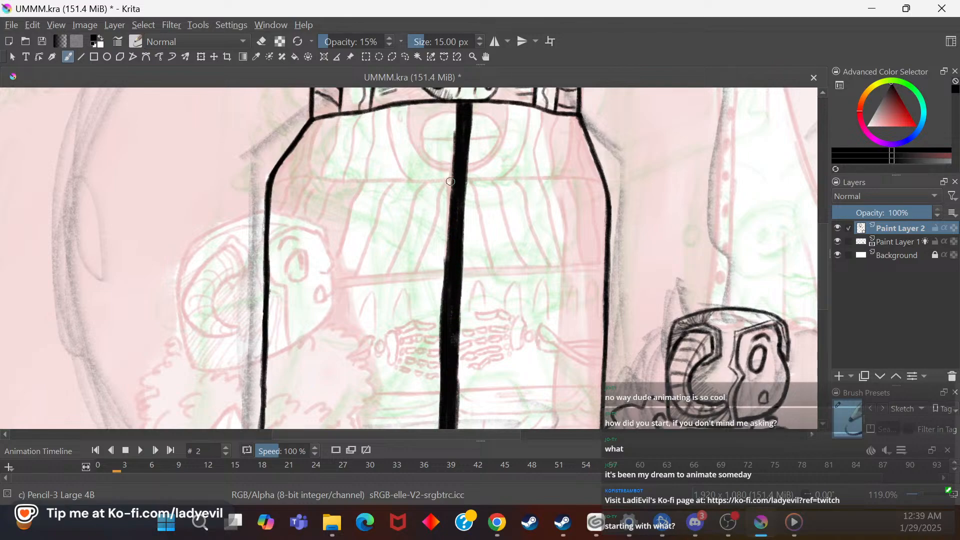
left_click_drag(447, 262, 456, 135)
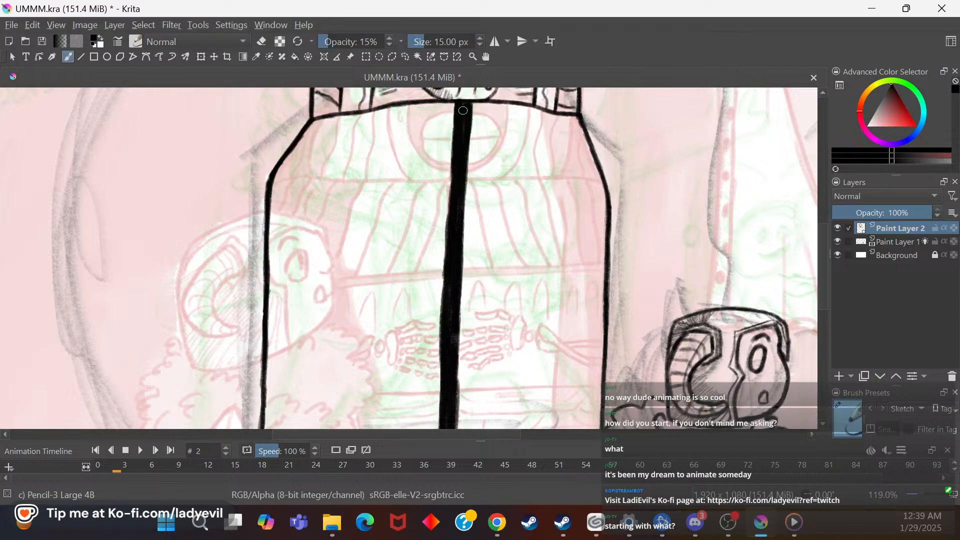
left_click_drag(462, 106, 459, 190)
Step: Smooth the centre line's right edge around and below the skeletal hands with the pencil and the Eraser Small preset
scroll(823, 265, "down", 3)
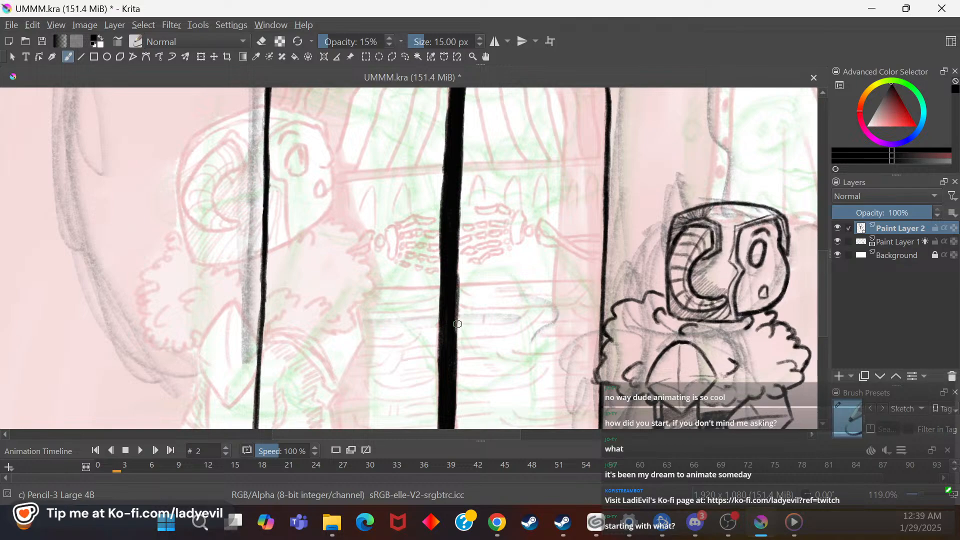
right_click(468, 295)
left_click(479, 358)
right_click(468, 296)
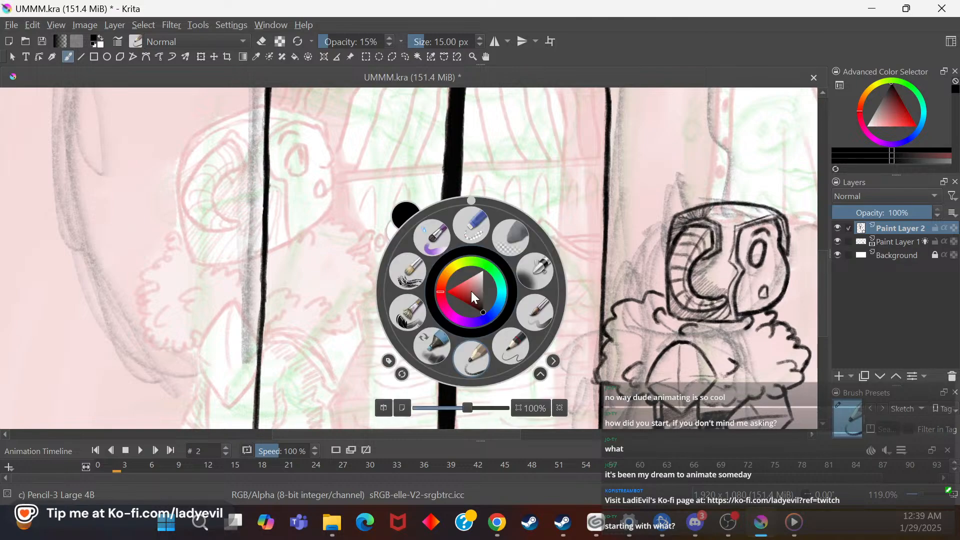
left_click(471, 231)
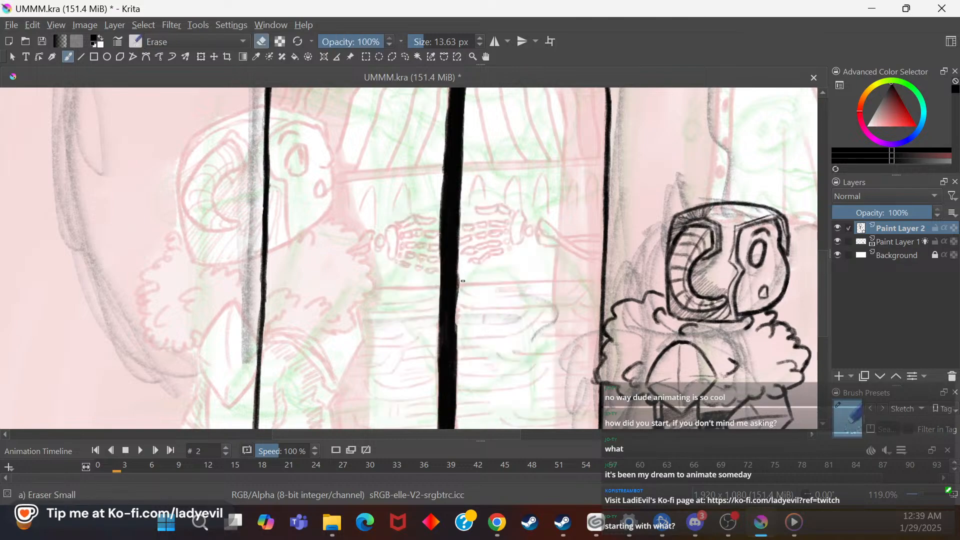
right_click(458, 233)
left_click(468, 316)
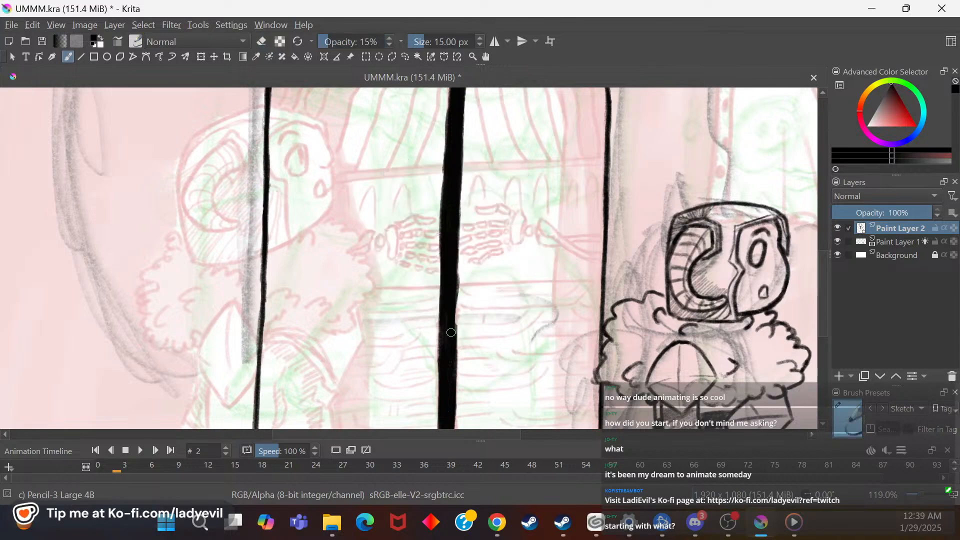
left_click_drag(457, 280, 458, 249)
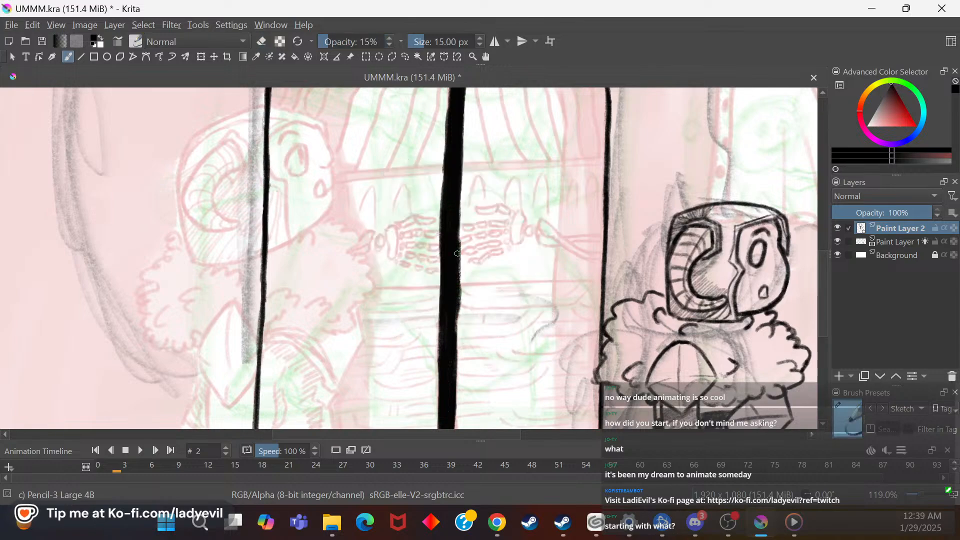
left_click_drag(456, 313, 453, 350)
right_click(446, 262)
left_click(457, 195)
left_click_drag(462, 292, 463, 304)
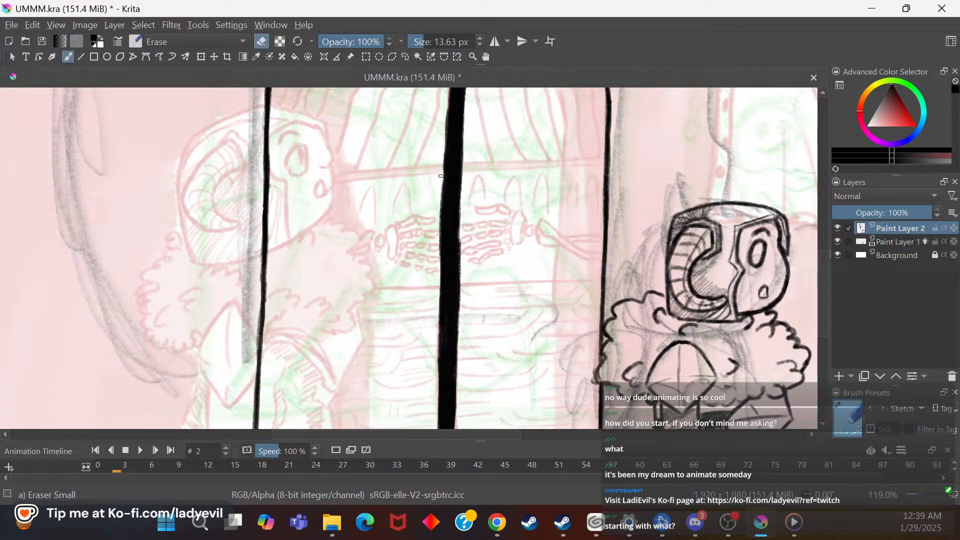
Step: Set the pencil to 8 px and draw a horizontal line across the chest between the shoulder outlines, on both sides of the centre line
left_click_drag(823, 253, 822, 211)
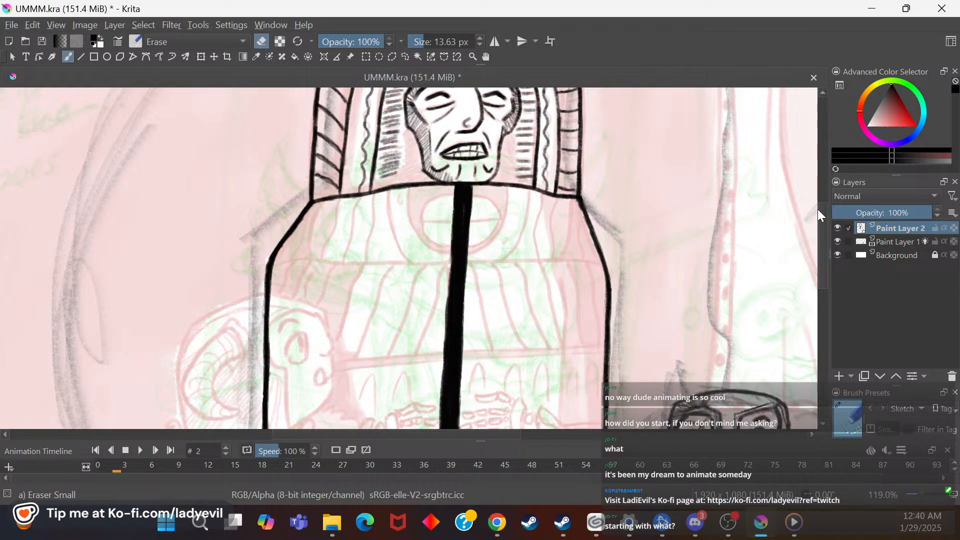
right_click(426, 296)
left_click(426, 360)
left_click(480, 45)
left_click(480, 44)
left_click(480, 45)
left_click(480, 44)
left_click(480, 44)
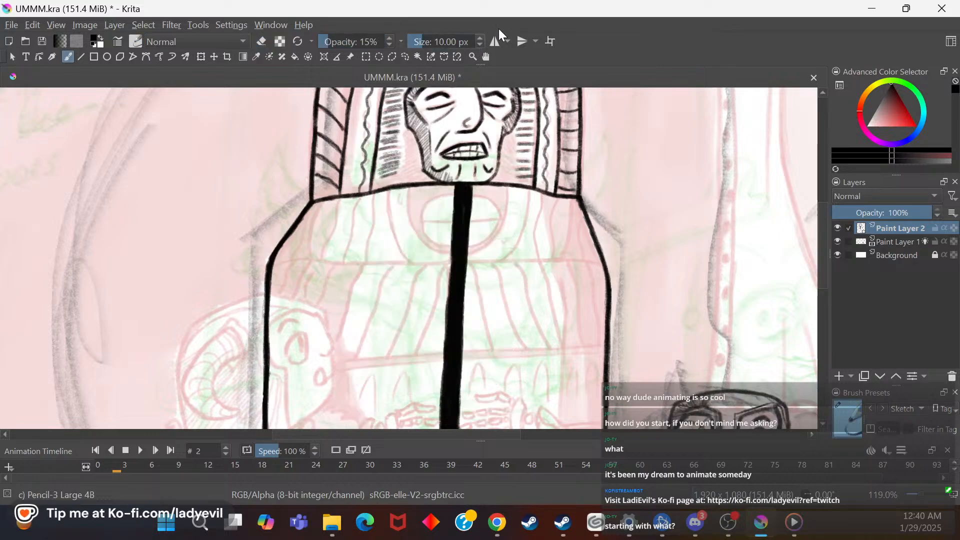
left_click(480, 45)
left_click(480, 45)
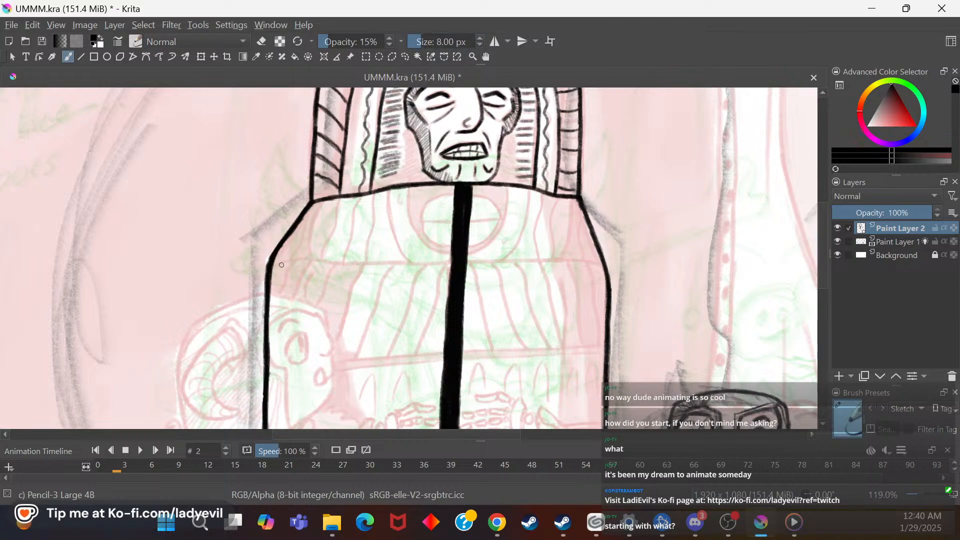
mouse_move(273, 269)
left_mouse_down()
mouse_move(448, 265)
mouse_move(268, 272)
left_mouse_up()
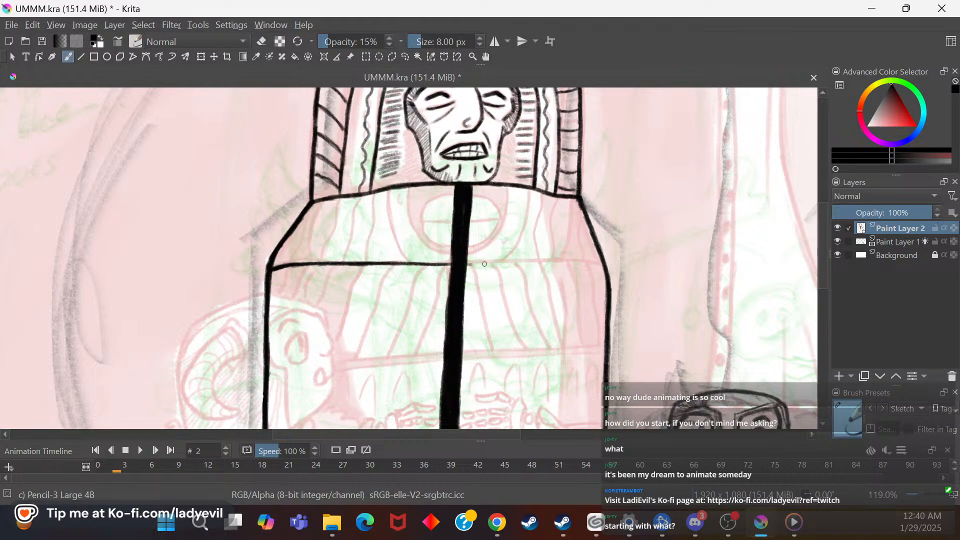
left_click_drag(475, 265, 560, 264)
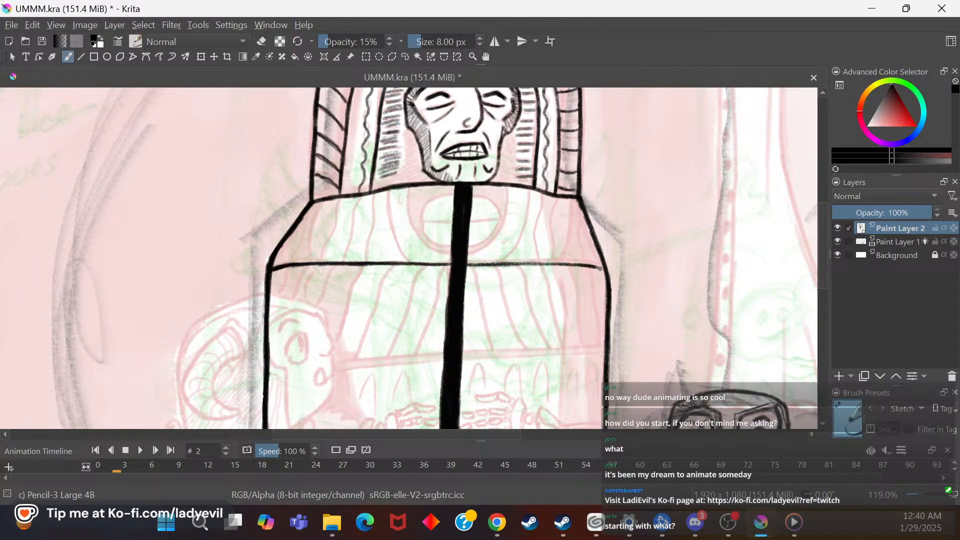
left_click_drag(605, 269, 482, 266)
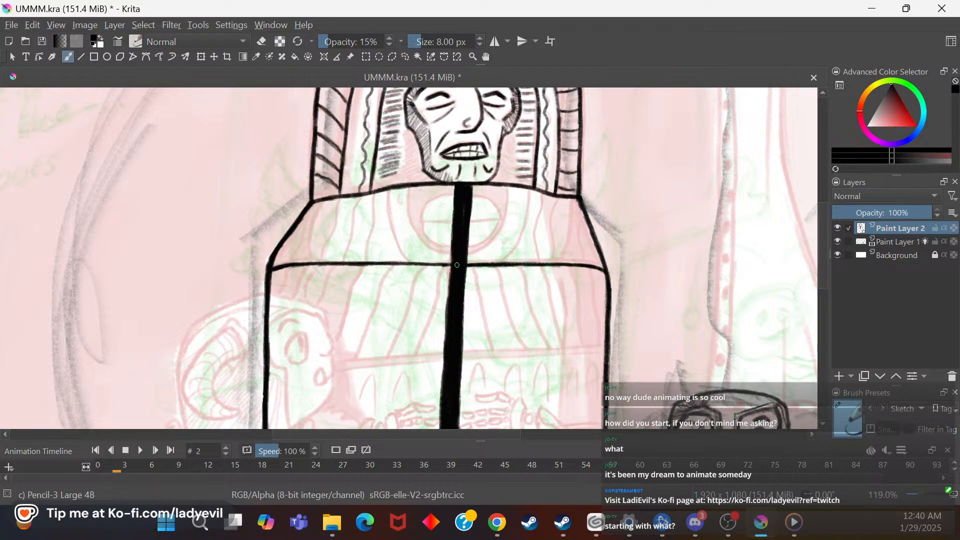
left_click_drag(454, 266, 391, 264)
right_click(381, 281)
left_click(394, 214)
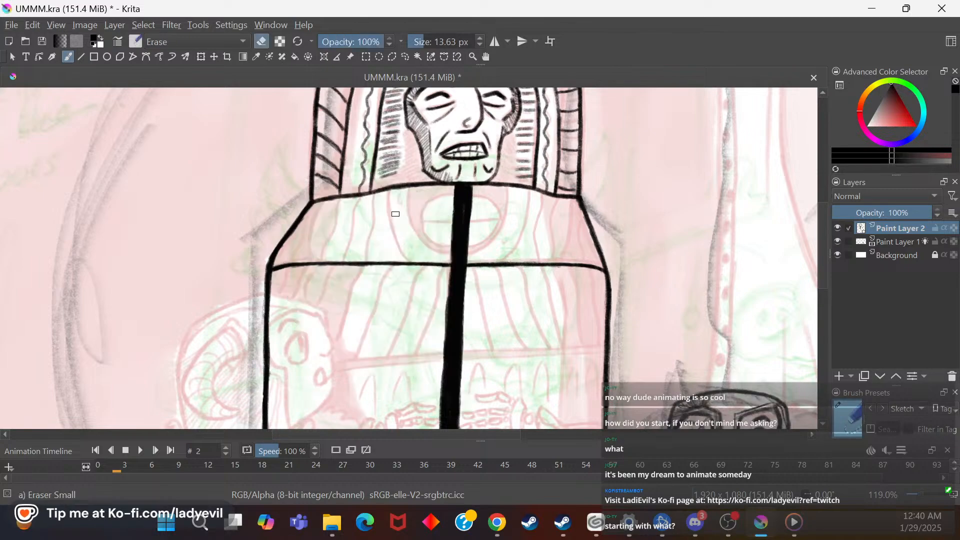
right_click(420, 264)
left_click(423, 328)
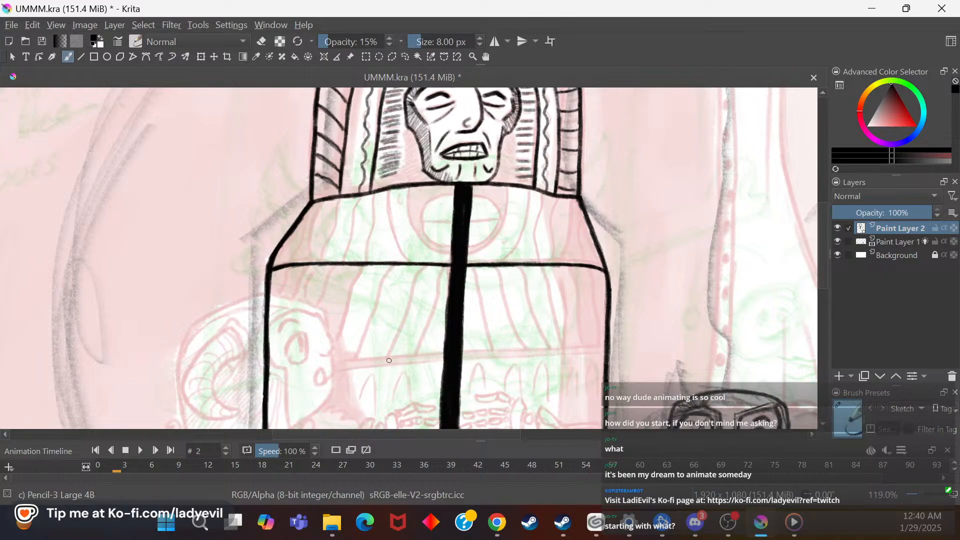
Step: Draw the outer collar curves on both sides of the chest, from the neckline down to the horizontal chest line
right_click(381, 296)
left_click_drag(376, 410, 401, 411)
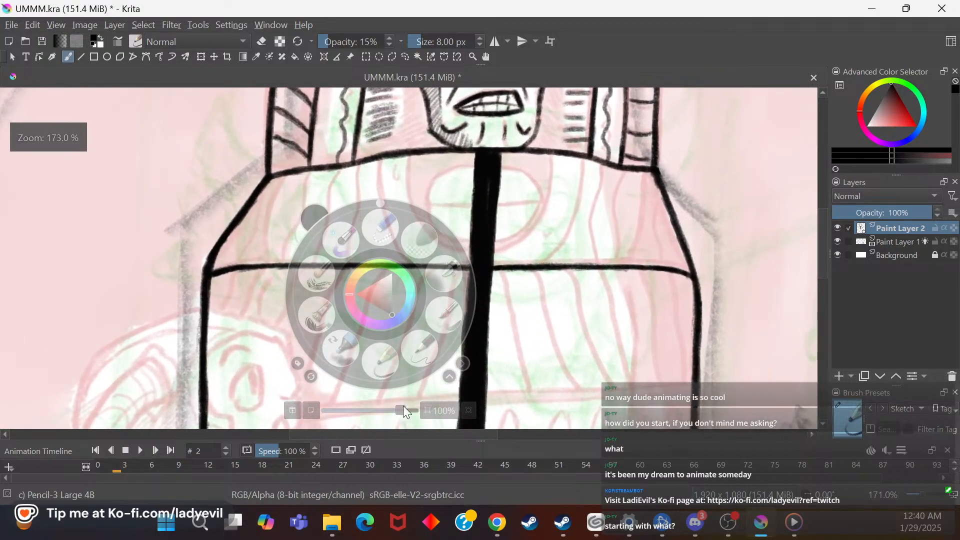
left_click_drag(586, 160, 563, 241)
left_click_drag(580, 201, 562, 240)
mouse_move(580, 201)
left_mouse_down()
mouse_move(545, 262)
mouse_move(552, 256)
left_mouse_up()
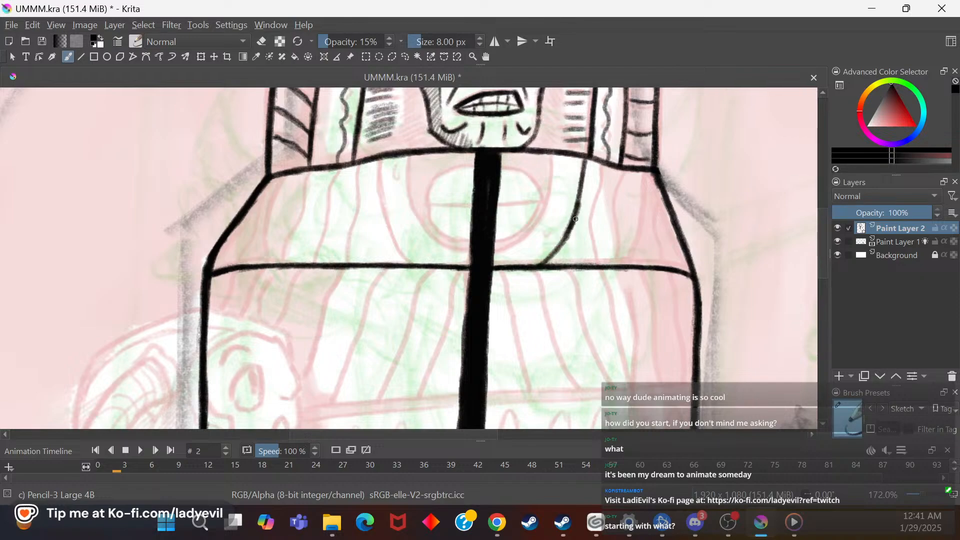
left_click_drag(587, 162, 575, 207)
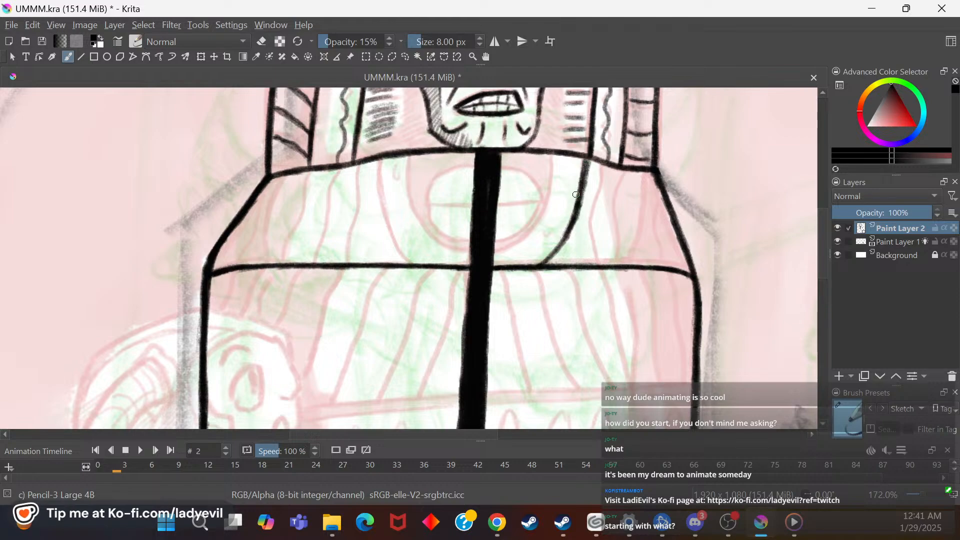
left_click_drag(378, 162, 384, 209)
left_click_drag(378, 168, 392, 240)
mouse_move(381, 199)
left_mouse_down()
mouse_move(412, 265)
mouse_move(391, 236)
mouse_move(380, 188)
left_mouse_up()
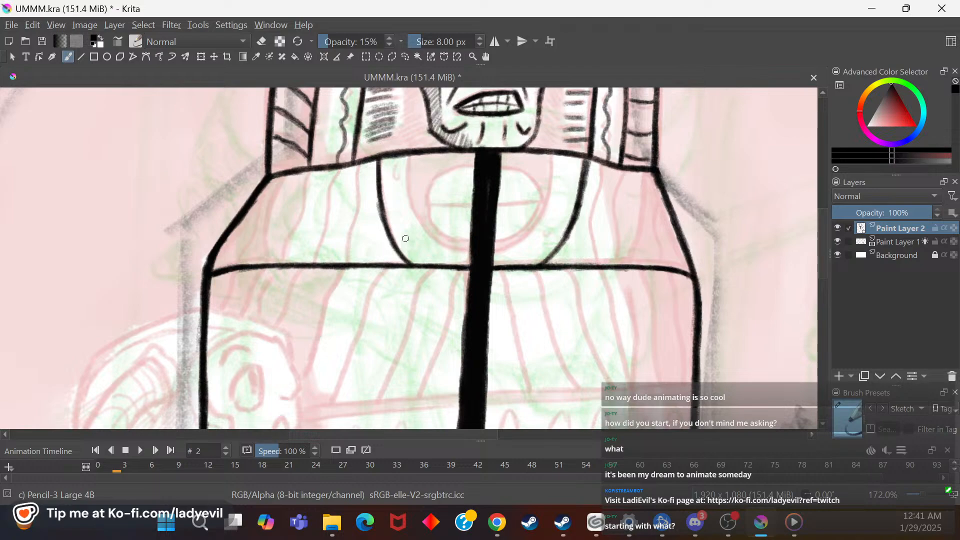
Step: Draw the inner collar curve on both sides of the centre line, from the neckline to just above the horizontal chest line
left_click_drag(410, 154, 422, 225)
mouse_move(410, 182)
left_mouse_down()
mouse_move(429, 237)
mouse_move(411, 206)
mouse_move(440, 243)
mouse_move(416, 218)
mouse_move(445, 245)
mouse_move(421, 229)
mouse_move(467, 254)
left_mouse_up()
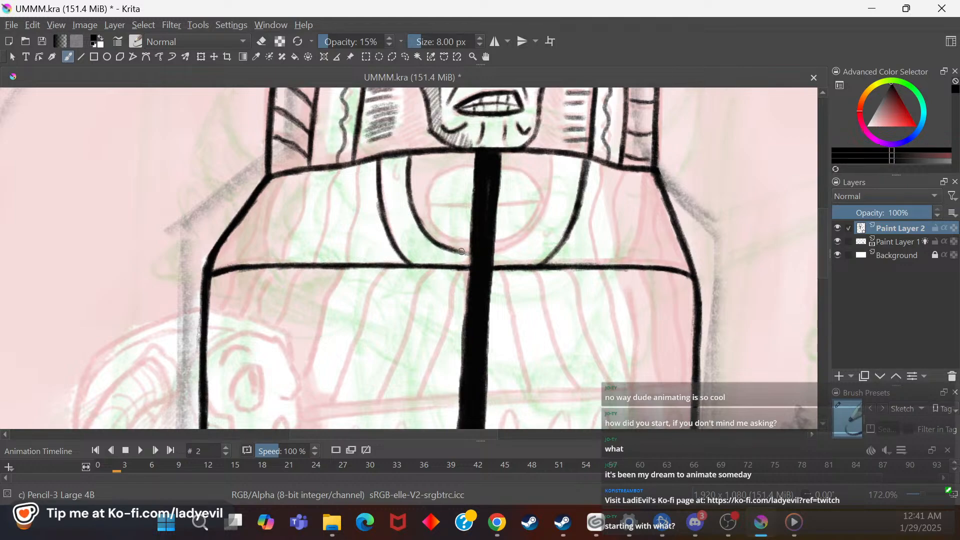
mouse_move(507, 251)
left_mouse_down()
mouse_move(539, 226)
mouse_move(517, 246)
mouse_move(535, 234)
mouse_move(531, 240)
mouse_move(541, 225)
mouse_move(560, 154)
left_mouse_up()
mouse_move(545, 220)
left_mouse_down()
mouse_move(557, 185)
mouse_move(537, 231)
mouse_move(553, 203)
mouse_move(541, 228)
left_mouse_up()
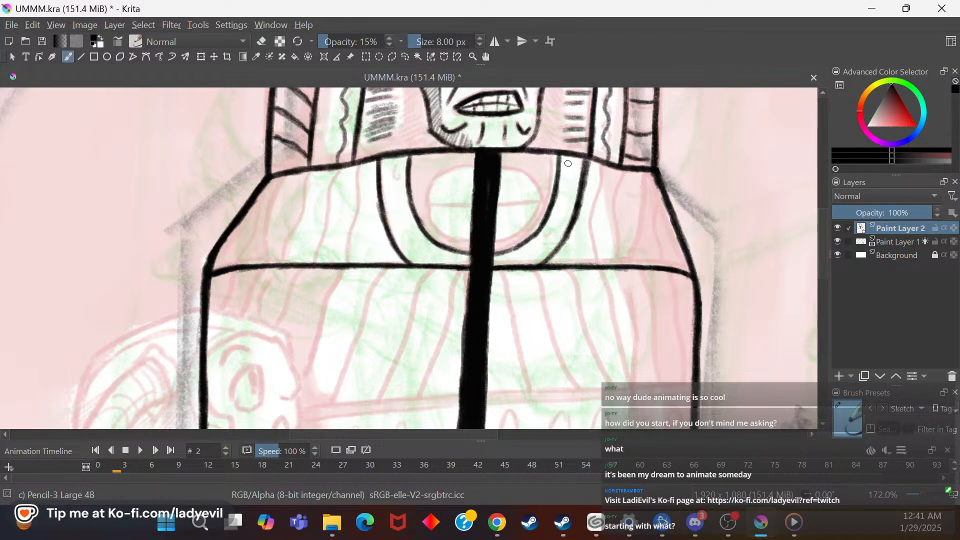
Step: Set the pencil to 6 px and draw the oval emblem inside the collar, divided by a horizontal line
right_click(504, 239)
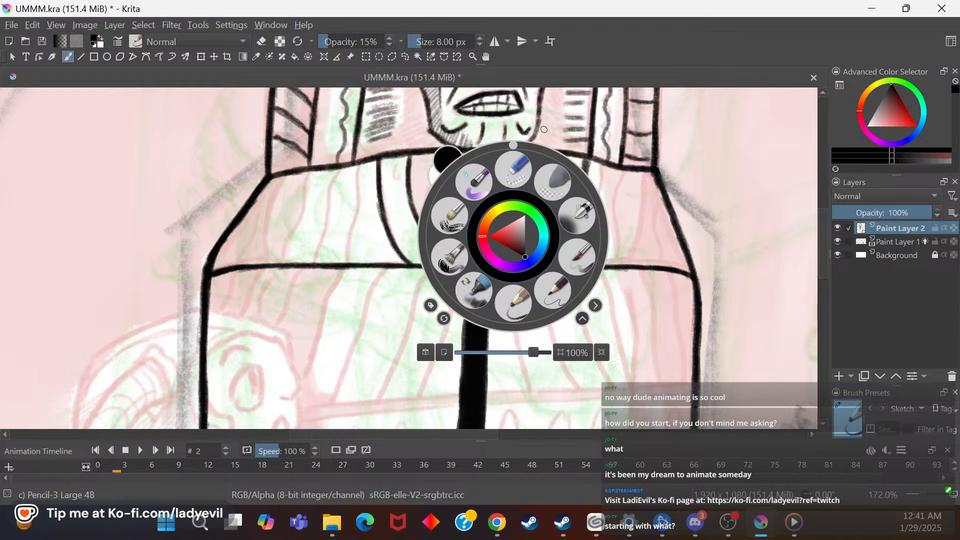
left_click(478, 44)
left_click(478, 44)
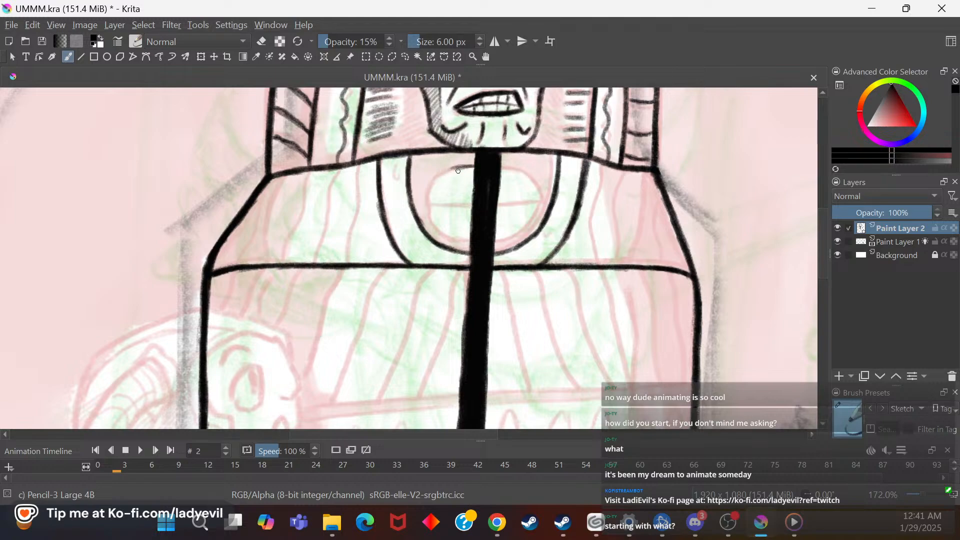
mouse_move(443, 175)
left_mouse_down()
mouse_move(430, 199)
mouse_move(443, 175)
mouse_move(444, 205)
mouse_move(470, 204)
mouse_move(430, 206)
mouse_move(535, 203)
mouse_move(432, 205)
left_mouse_up()
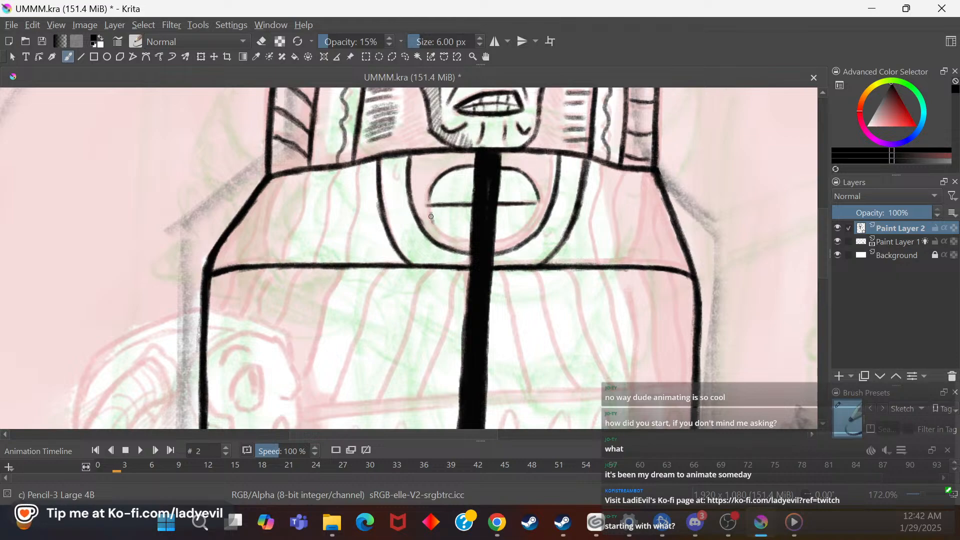
left_click_drag(434, 221, 457, 240)
left_click_drag(451, 239, 470, 241)
mouse_move(450, 239)
left_mouse_down()
mouse_move(520, 235)
mouse_move(496, 243)
left_mouse_up()
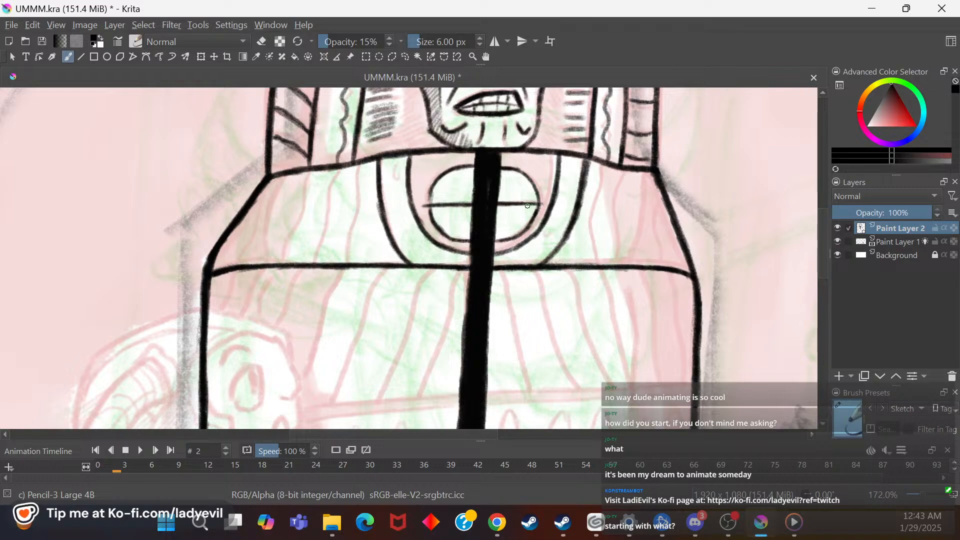
Step: Add small accent marks inside the collar band and draw wavy vertical fold lines across the shoulder section on both sides of the collar
left_click_drag(397, 167, 400, 179)
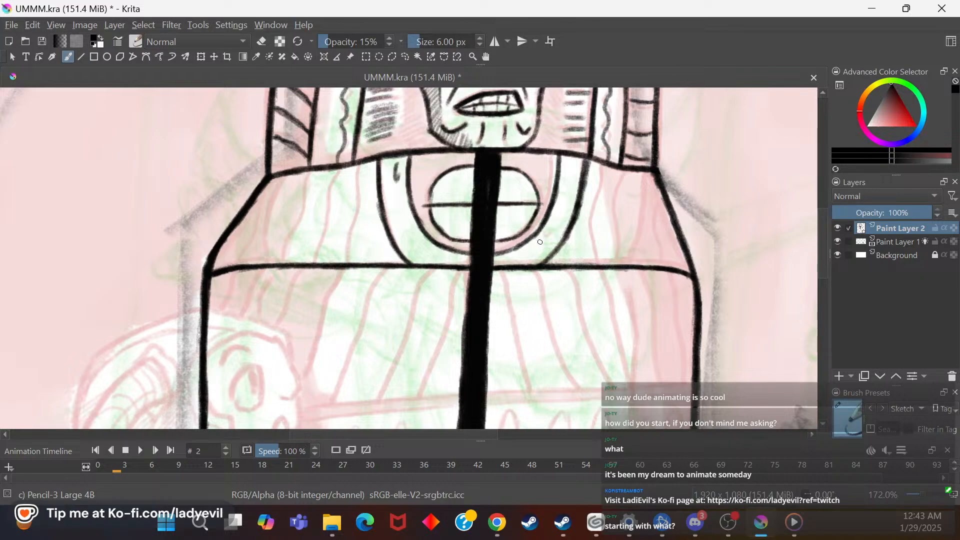
left_click_drag(545, 234, 553, 231)
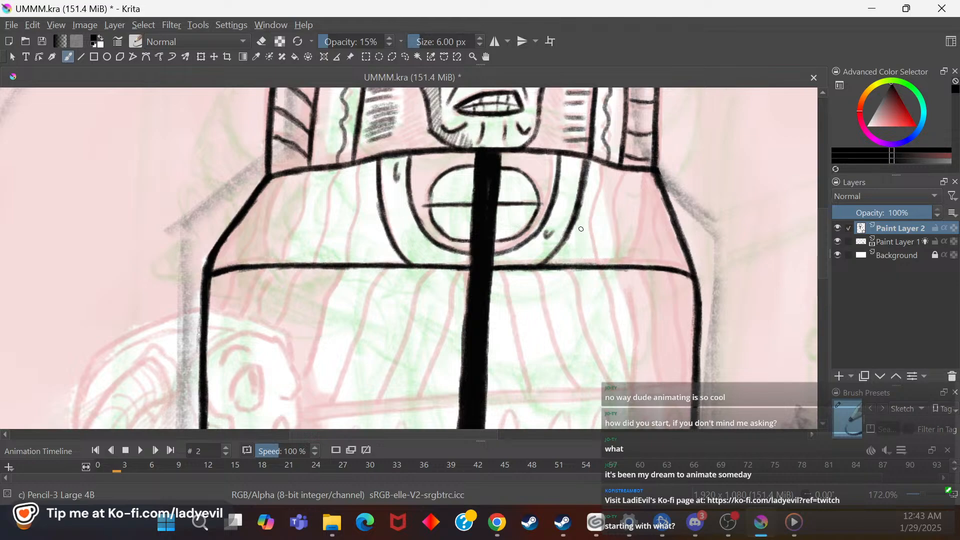
mouse_move(263, 198)
left_mouse_down()
mouse_move(255, 238)
mouse_move(260, 217)
mouse_move(237, 263)
mouse_move(268, 181)
left_mouse_up()
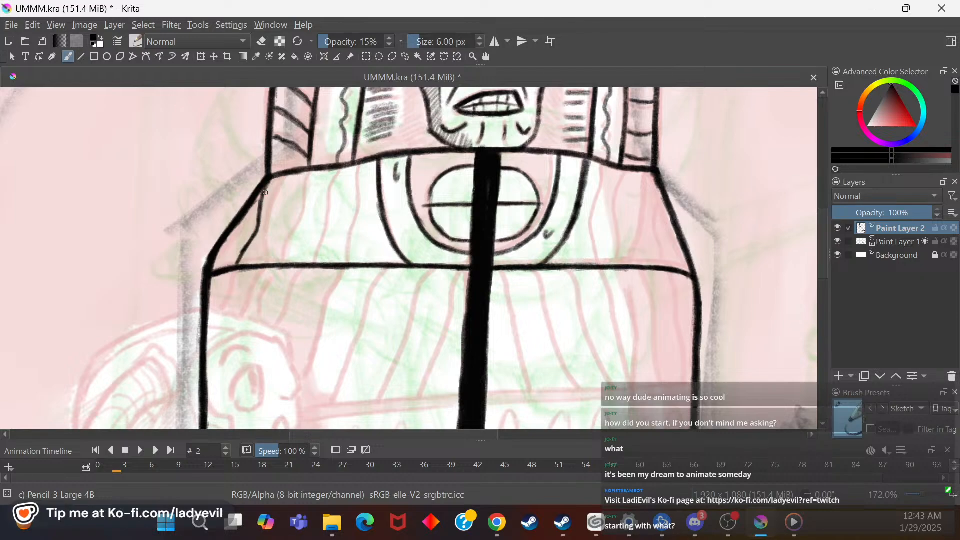
mouse_move(245, 217)
left_mouse_down()
mouse_move(234, 237)
mouse_move(245, 221)
left_mouse_up()
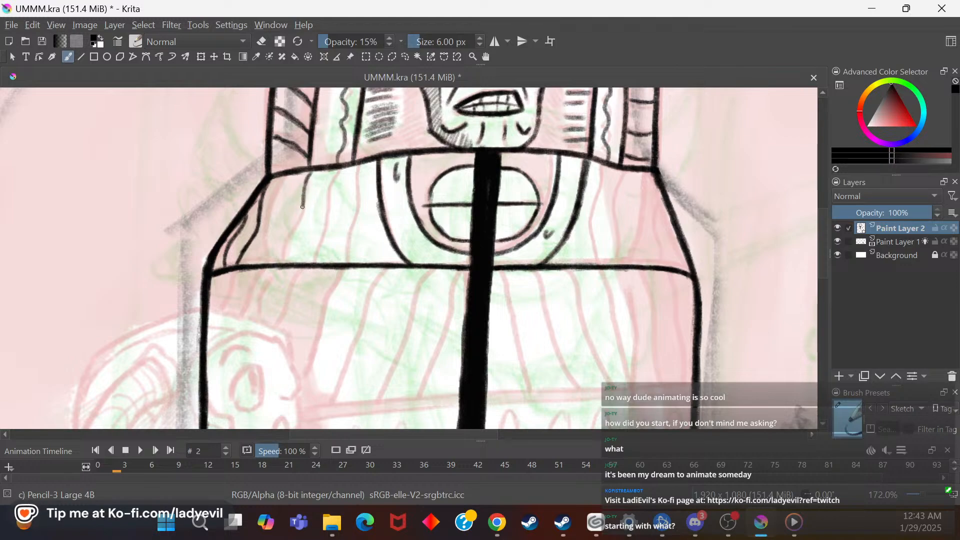
mouse_move(299, 221)
left_mouse_down()
mouse_move(288, 243)
mouse_move(311, 170)
left_mouse_up()
mouse_move(342, 167)
left_mouse_down()
mouse_move(312, 261)
mouse_move(342, 165)
left_mouse_up()
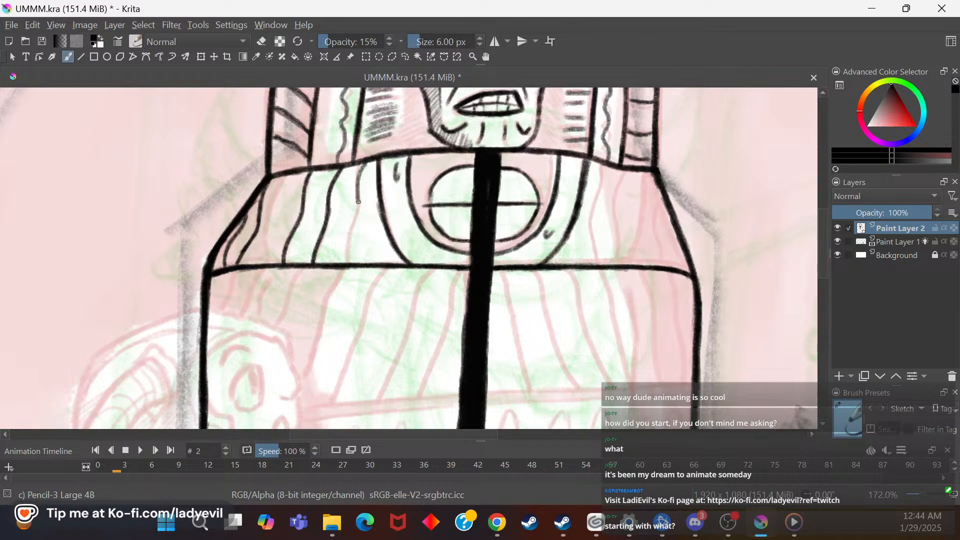
mouse_move(355, 219)
left_mouse_down()
mouse_move(347, 261)
mouse_move(369, 155)
left_mouse_up()
mouse_move(593, 213)
left_mouse_down()
mouse_move(597, 261)
mouse_move(604, 157)
mouse_move(625, 200)
mouse_move(626, 252)
mouse_move(626, 175)
mouse_move(647, 196)
mouse_move(658, 266)
mouse_move(644, 180)
left_mouse_up()
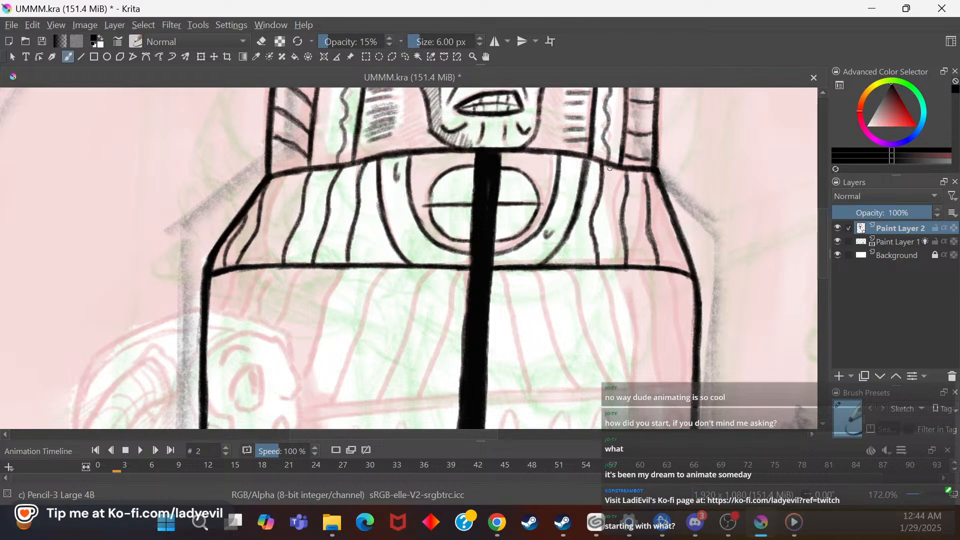
Step: Add a 10 px fold line near each outer end of the shoulder section and an 8 px one beside the right shoulder outline
left_click(482, 38)
left_click(480, 39)
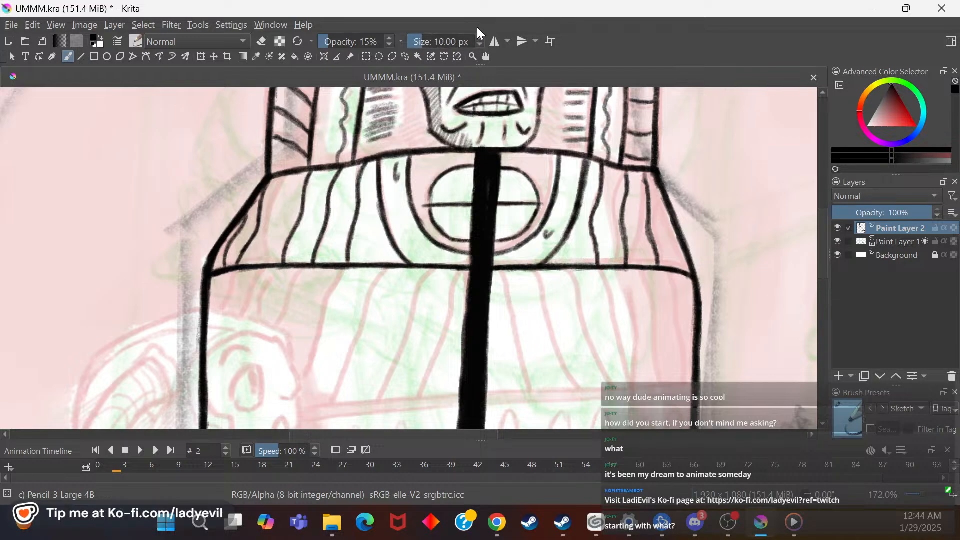
mouse_move(287, 178)
left_mouse_down()
mouse_move(268, 238)
mouse_move(273, 264)
left_mouse_up()
left_click_drag(272, 205, 270, 254)
left_click_drag(650, 179, 656, 237)
mouse_move(653, 204)
left_mouse_down()
mouse_move(654, 264)
mouse_move(641, 264)
left_mouse_up()
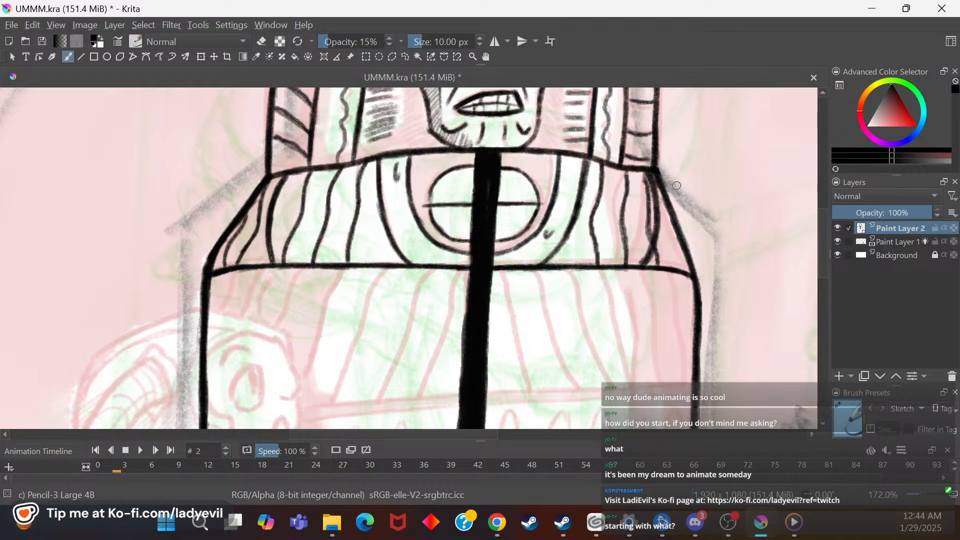
left_click(481, 45)
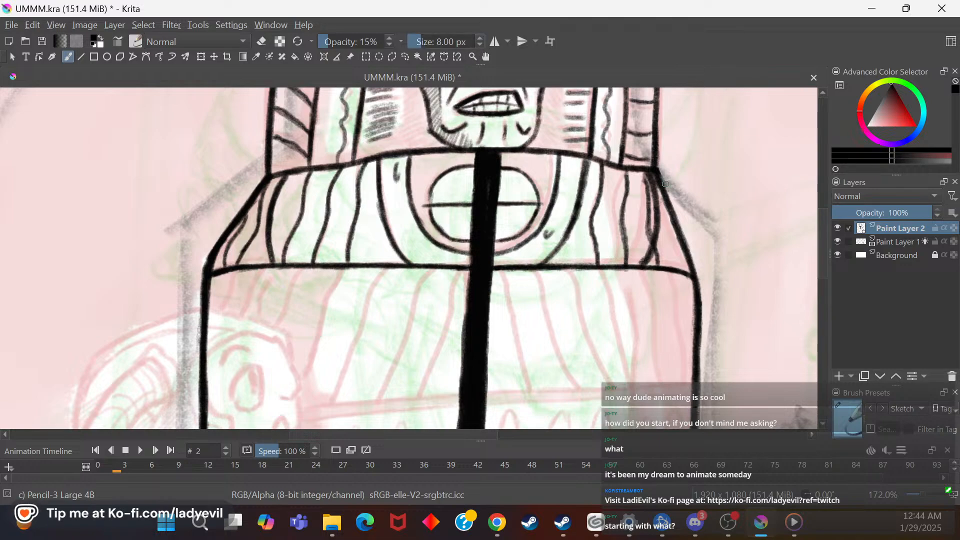
left_click_drag(669, 219, 681, 269)
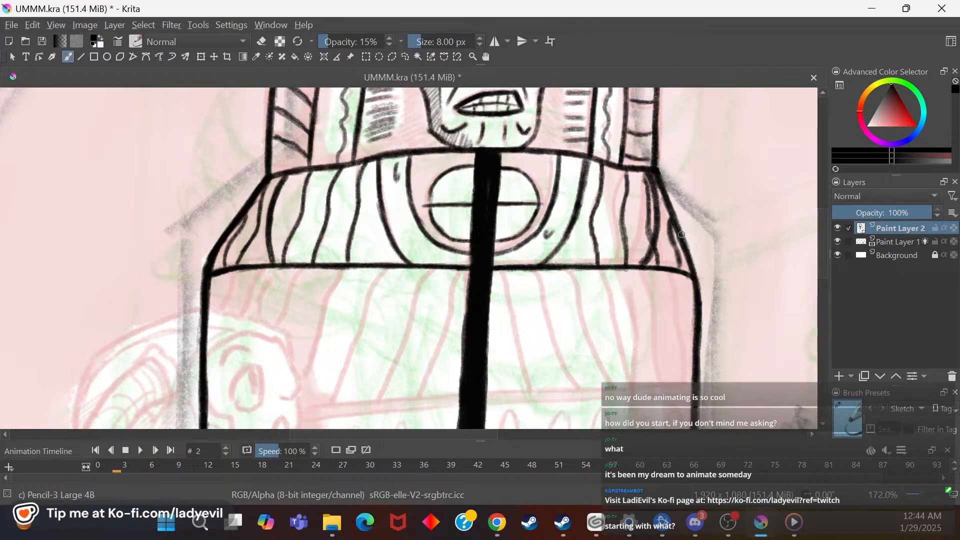
Step: Draw the upper edge of the horizontal band below the chest, from the centre line to the robe's left outline
mouse_move(822, 254)
left_mouse_down()
mouse_move(823, 287)
mouse_move(825, 269)
left_mouse_up()
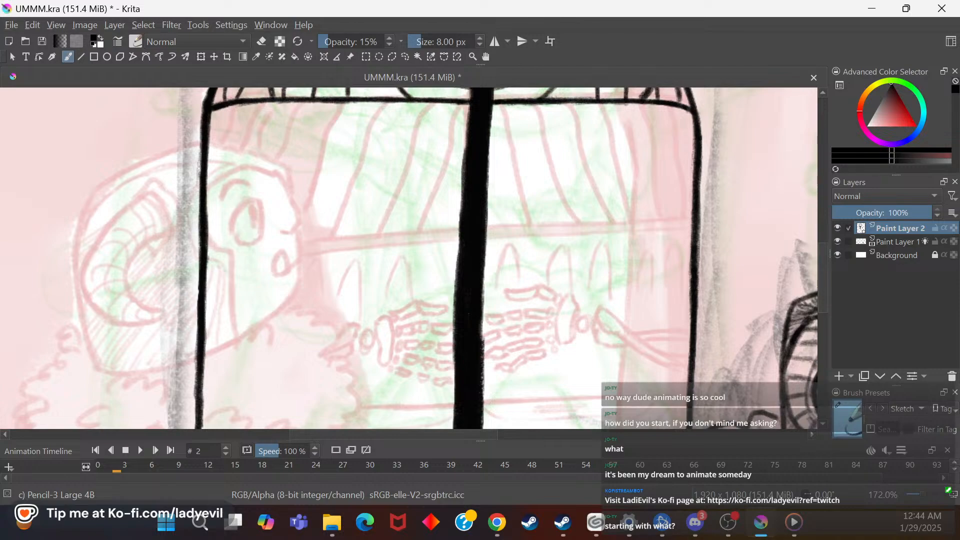
left_click_drag(460, 230, 322, 238)
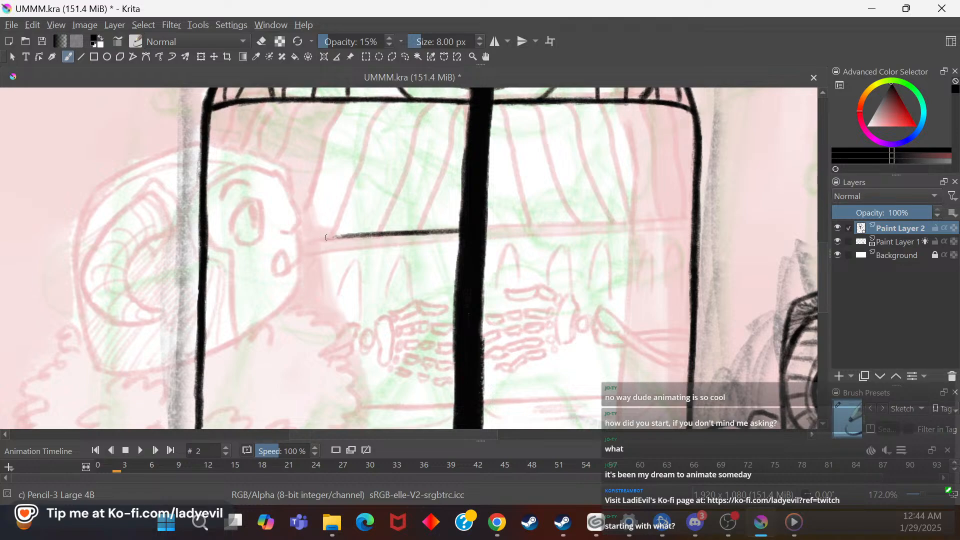
key("e")
key("e")
left_click_drag(363, 235, 303, 242)
left_click_drag(355, 236, 285, 244)
left_click_drag(357, 235, 275, 244)
left_click_drag(343, 236, 239, 248)
left_click_drag(312, 240, 206, 251)
Step: Draw the band's lower edge left of the centre line, and both band edges from the centre line to the robe's right outline
left_click_drag(454, 241, 353, 247)
mouse_move(413, 245)
left_mouse_down()
mouse_move(309, 254)
mouse_move(398, 244)
mouse_move(355, 238)
mouse_move(363, 243)
mouse_move(293, 252)
mouse_move(373, 246)
mouse_move(207, 257)
left_mouse_up()
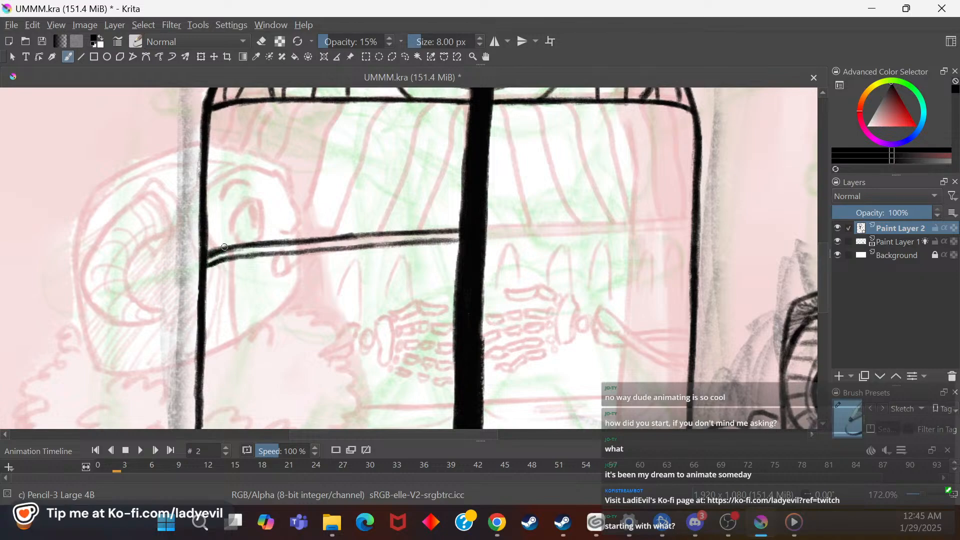
left_click_drag(350, 235, 397, 233)
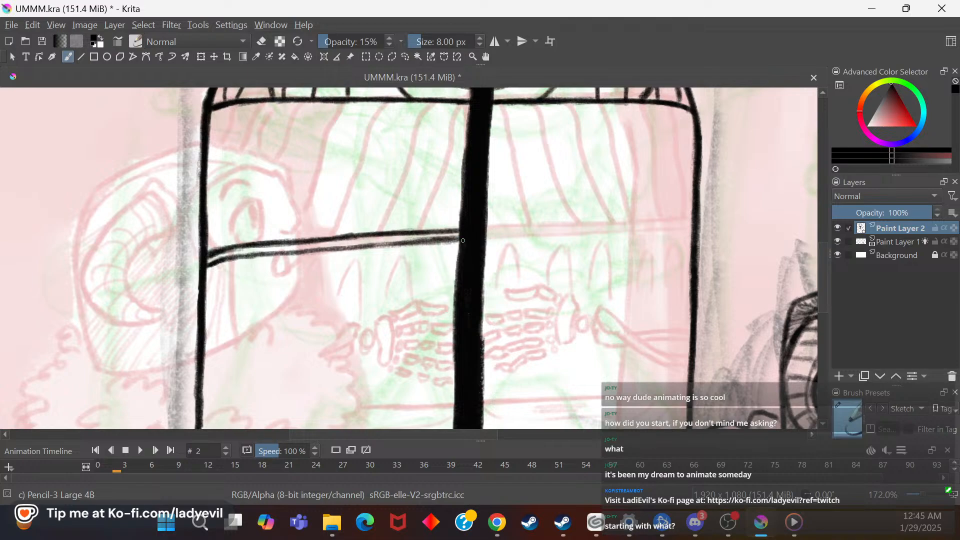
left_click_drag(403, 245, 359, 248)
left_click_drag(486, 229, 688, 221)
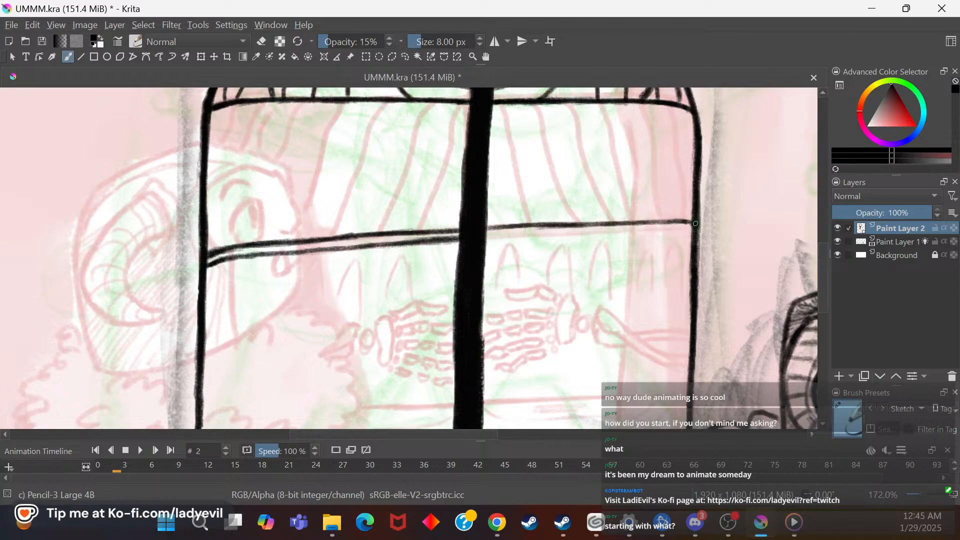
mouse_move(496, 240)
left_mouse_down()
mouse_move(533, 237)
mouse_move(481, 237)
mouse_move(695, 233)
mouse_move(520, 237)
left_mouse_up()
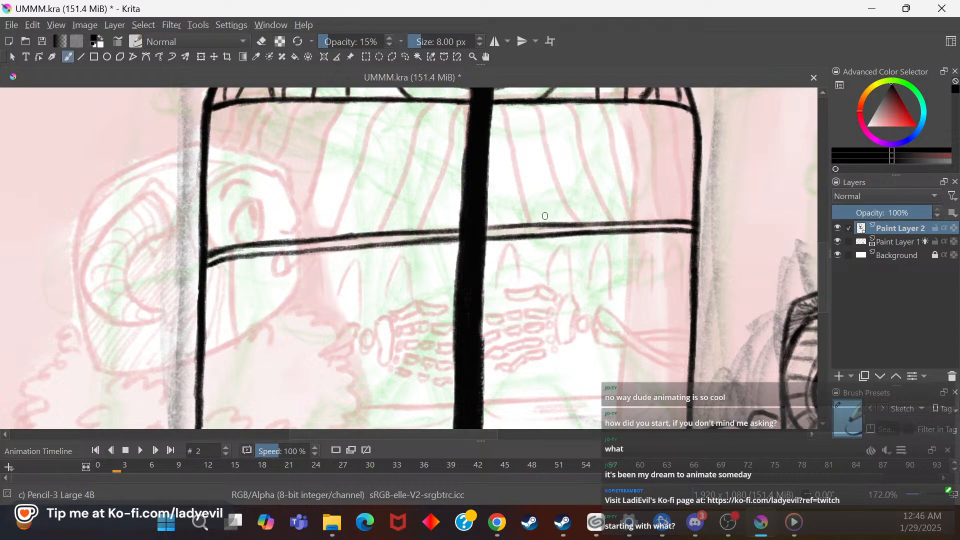
Step: Draw three slanted fold lines just left of the centre line, from the horizontal chest line down to the band
left_click_drag(825, 263, 822, 251)
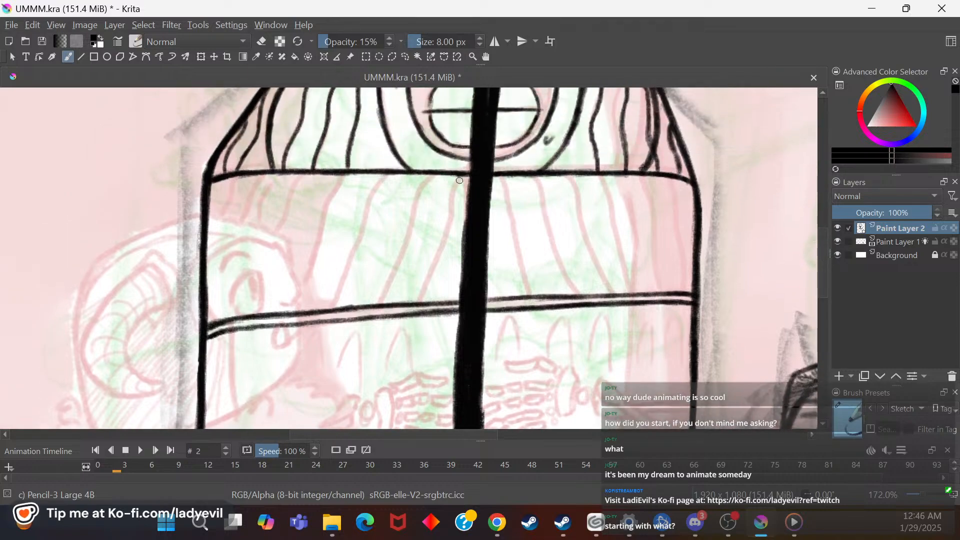
left_click_drag(457, 184, 448, 231)
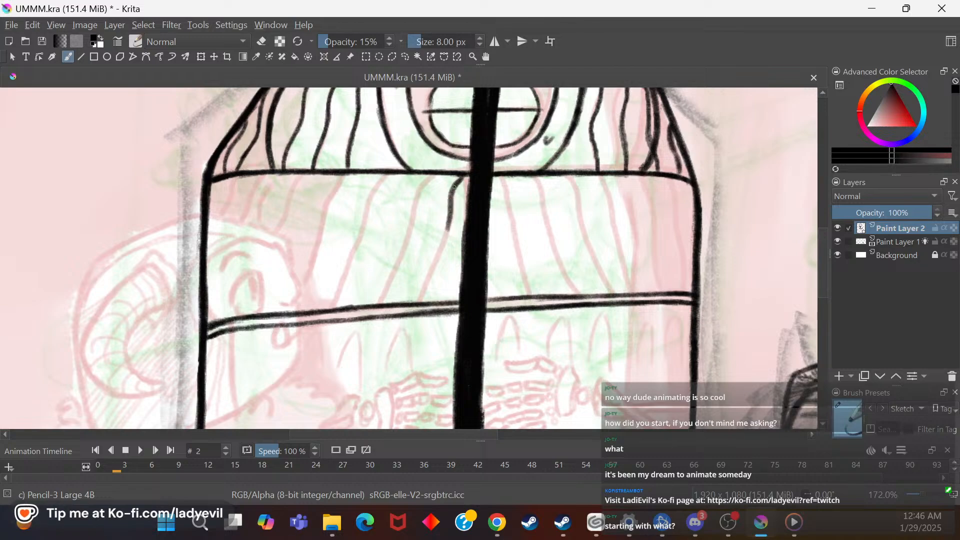
left_click_drag(460, 181, 422, 284)
left_click_drag(441, 246, 411, 303)
left_click_drag(432, 178, 392, 270)
left_click_drag(415, 219, 375, 306)
left_click_drag(394, 270, 373, 308)
left_click_drag(397, 175, 364, 229)
left_click_drag(383, 193, 342, 278)
left_click_drag(366, 225, 325, 306)
left_click_drag(350, 266, 318, 314)
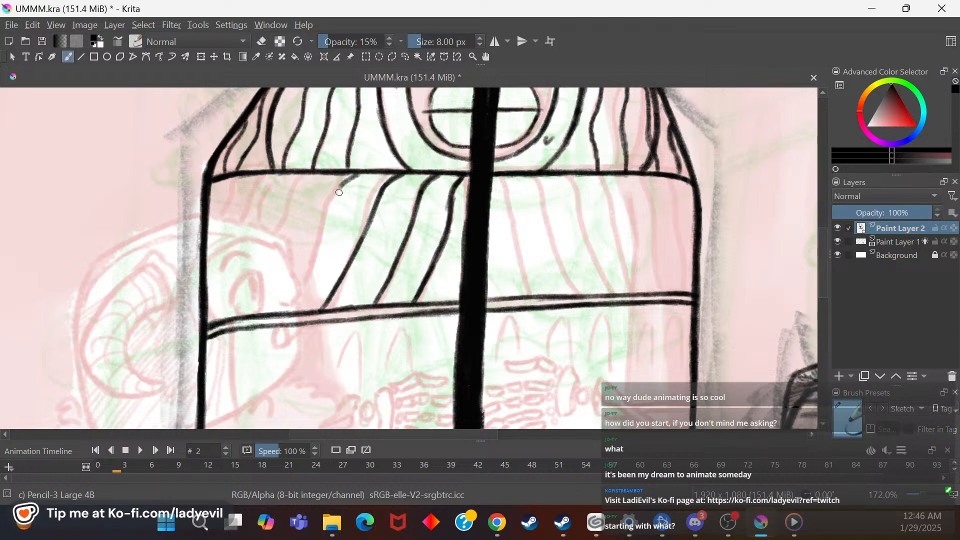
Step: Draw three more slanted fold lines between the chest line and the band, continuing outward to the robe's left outline
left_click_drag(344, 183, 293, 293)
left_click_drag(324, 225, 290, 298)
mouse_move(311, 259)
left_mouse_down()
mouse_move(290, 296)
mouse_move(324, 233)
mouse_move(277, 314)
left_mouse_up()
left_click_drag(304, 182, 248, 276)
left_click_drag(275, 233, 237, 299)
left_click_drag(261, 256, 238, 295)
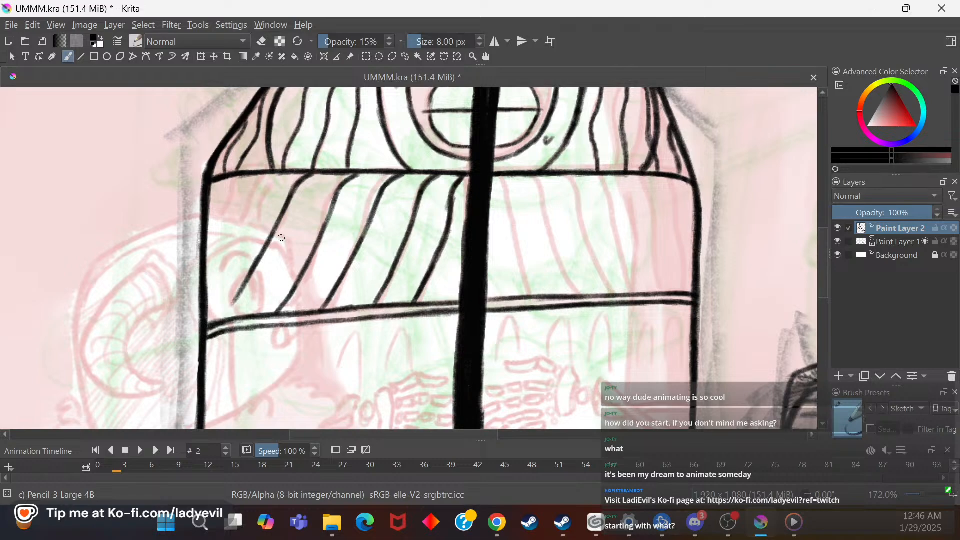
left_click_drag(254, 274, 220, 323)
left_click_drag(244, 291, 221, 322)
left_click_drag(260, 176, 219, 249)
left_click_drag(238, 210, 205, 275)
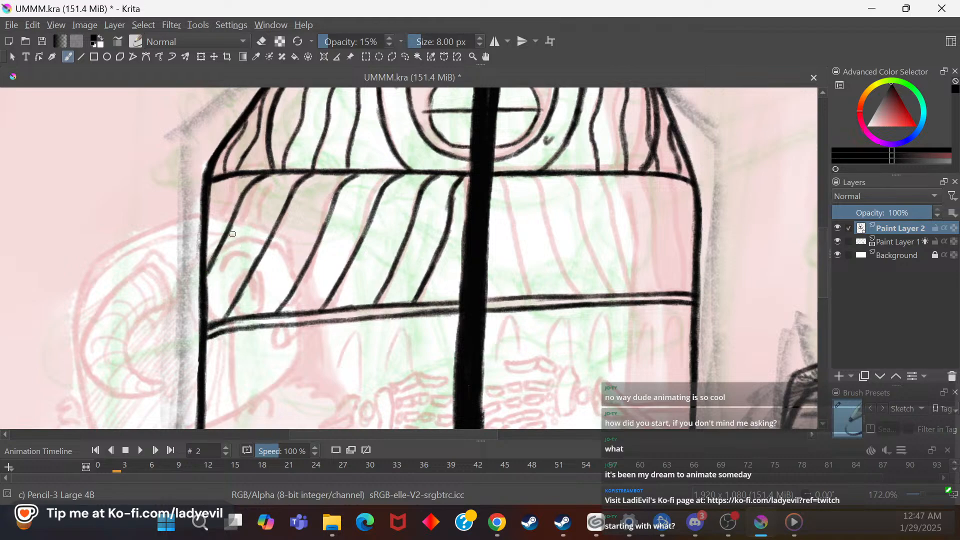
Step: Draw six slanted fold lines between the chest line and the band, from the centre line to the robe's right outline
left_click_drag(497, 175, 521, 251)
left_click_drag(507, 207, 534, 294)
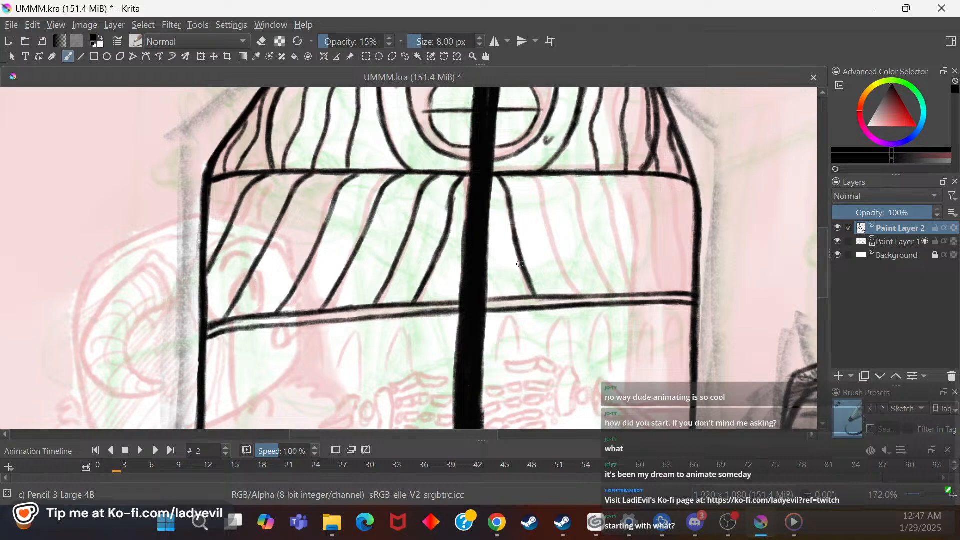
left_click_drag(541, 191, 560, 270)
left_click_drag(549, 232, 575, 295)
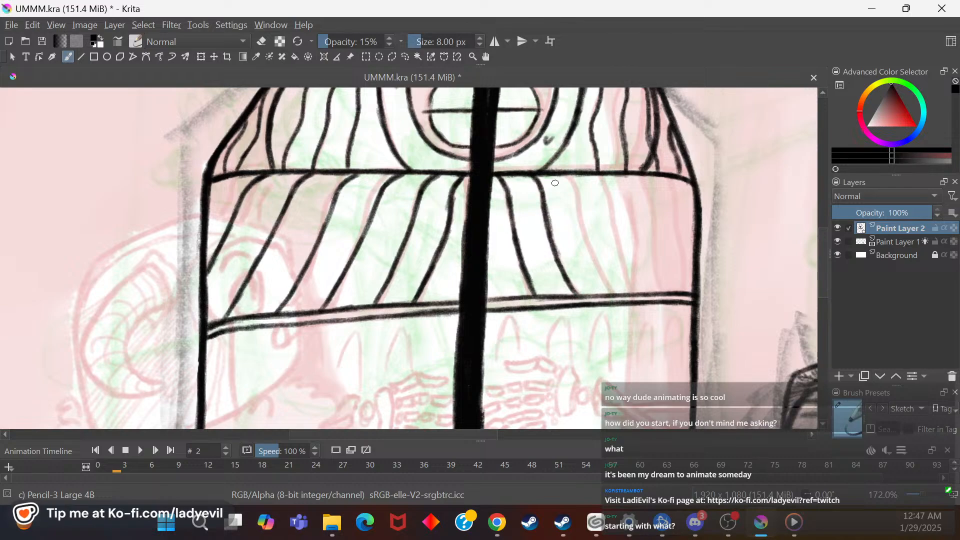
left_click_drag(570, 172, 607, 289)
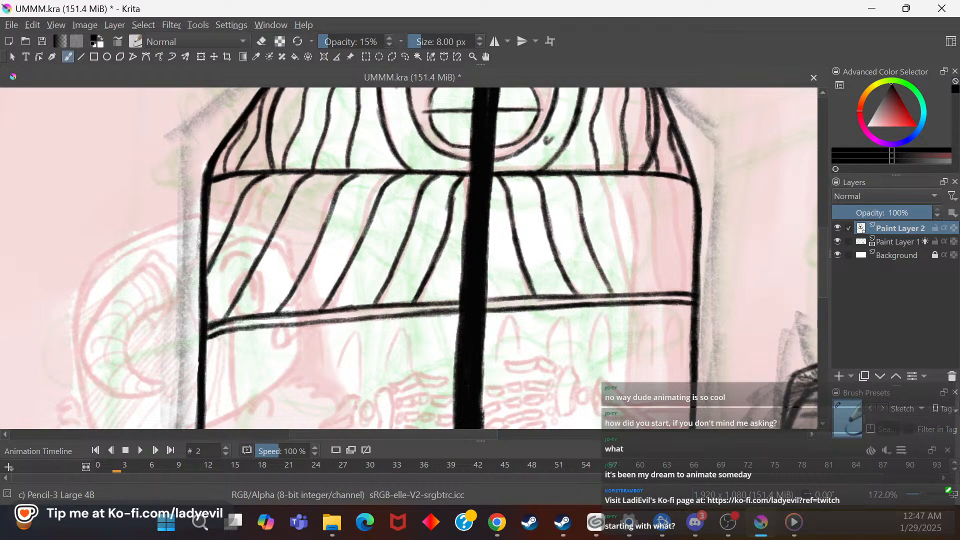
left_click_drag(598, 181, 633, 274)
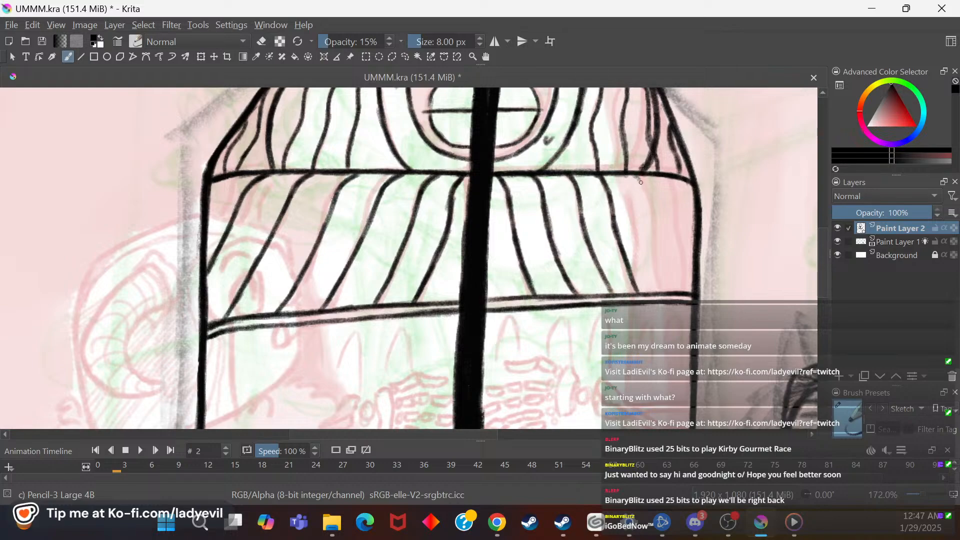
left_click_drag(639, 185, 669, 276)
left_click_drag(653, 245, 674, 295)
left_click_drag(673, 182, 692, 257)
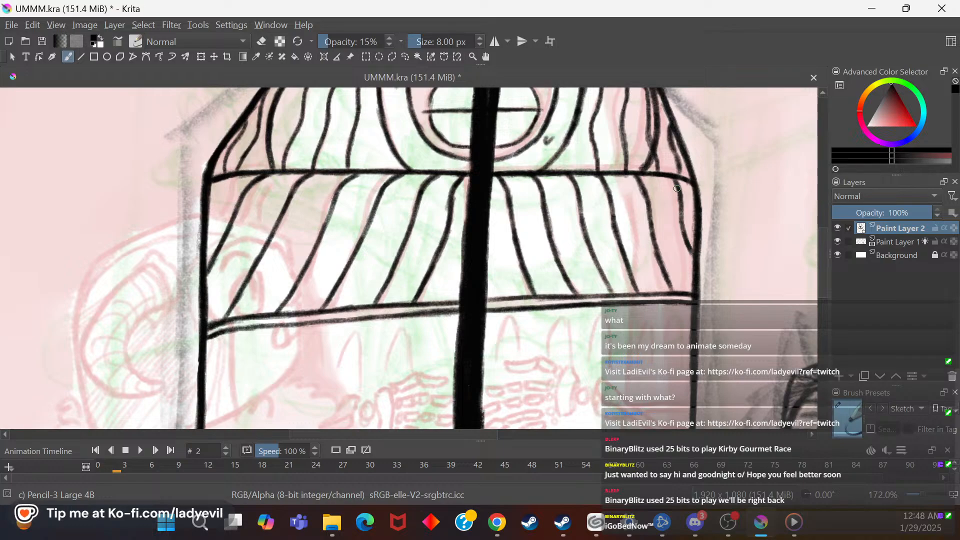
mouse_move(826, 258)
left_mouse_down()
mouse_move(827, 284)
mouse_move(824, 276)
left_mouse_up()
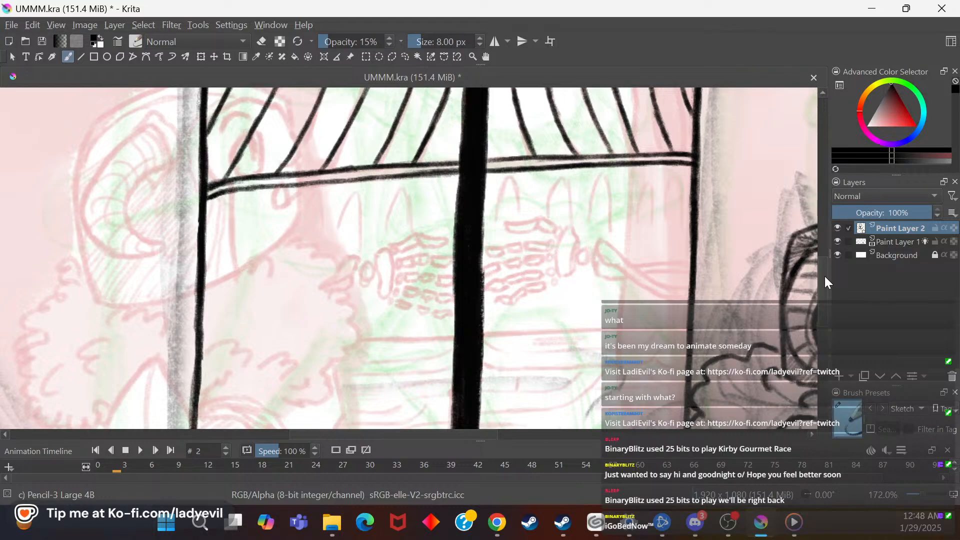
right_click(400, 283)
left_click_drag(409, 399, 375, 406)
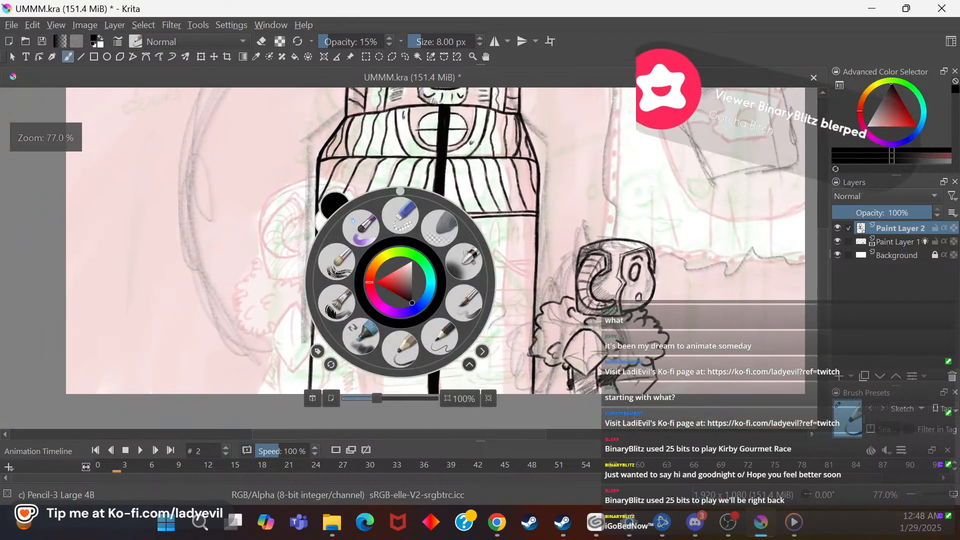
left_click(522, 325)
left_click_drag(823, 289, 826, 254)
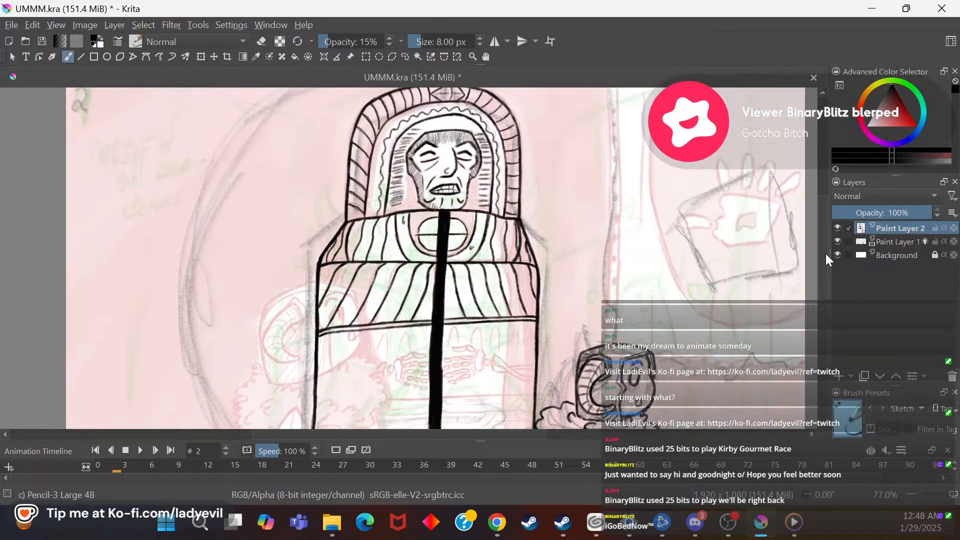